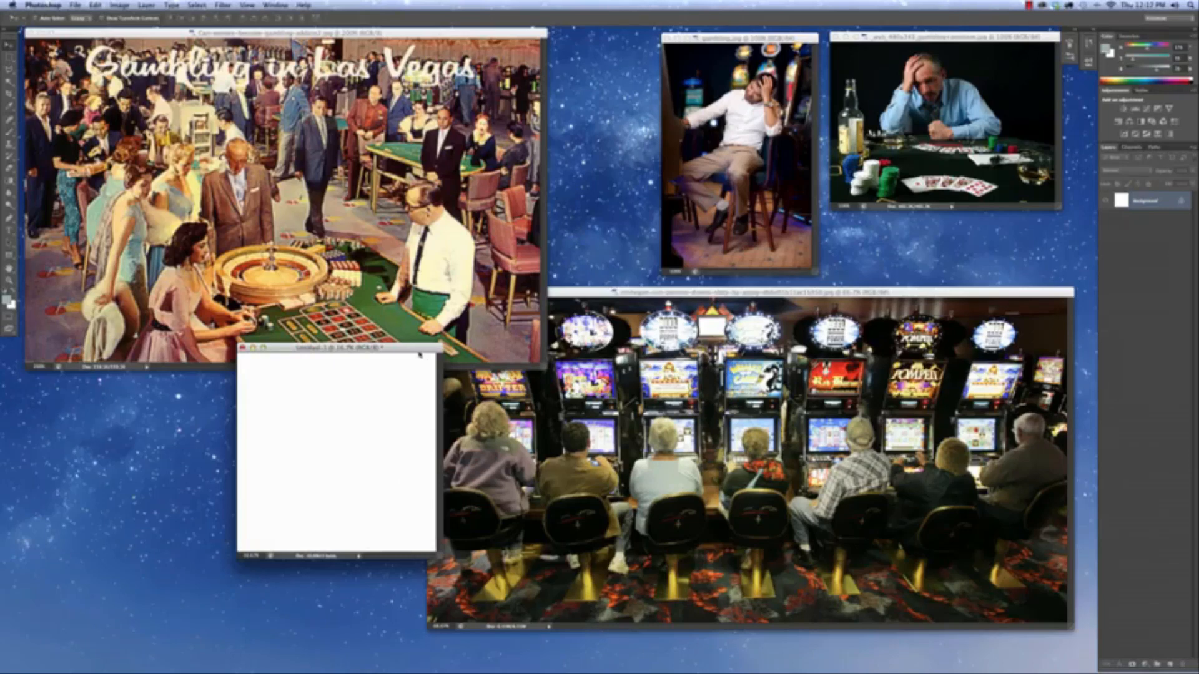
# Move the blank canvas window clear of the slot machine reference photo and enlarge its view to 33.3%.
pyautogui.moveTo(429, 348); pyautogui.dragTo(302, 397)
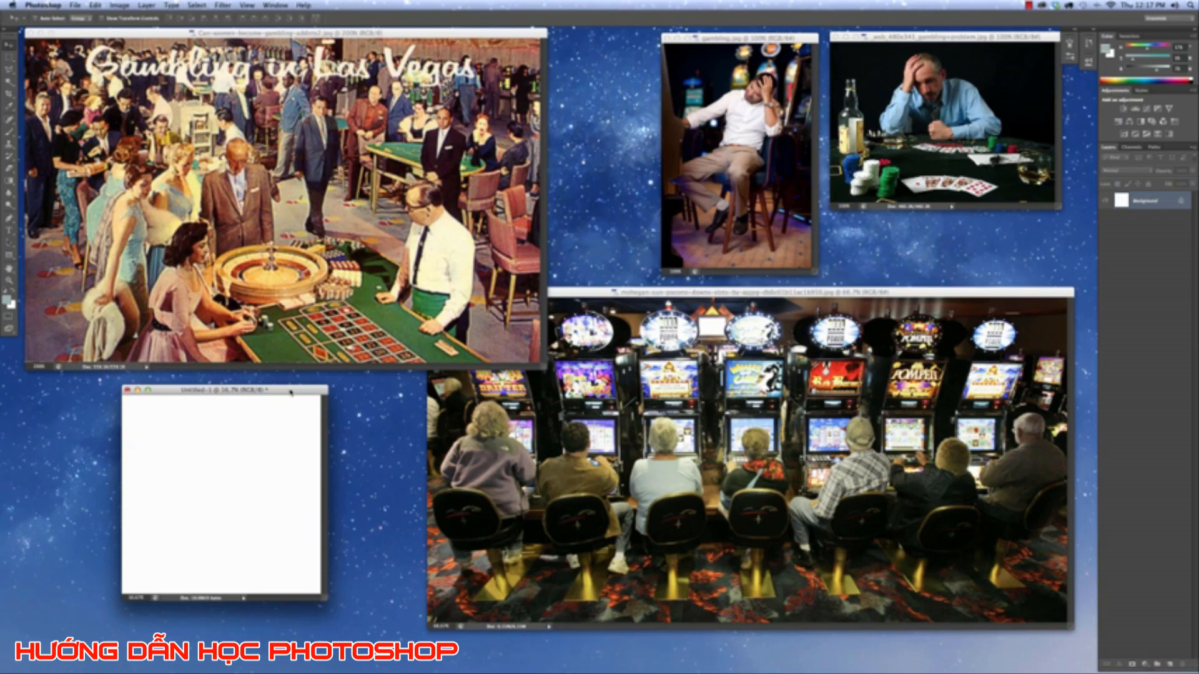
pyautogui.moveTo(291, 392); pyautogui.dragTo(296, 376)
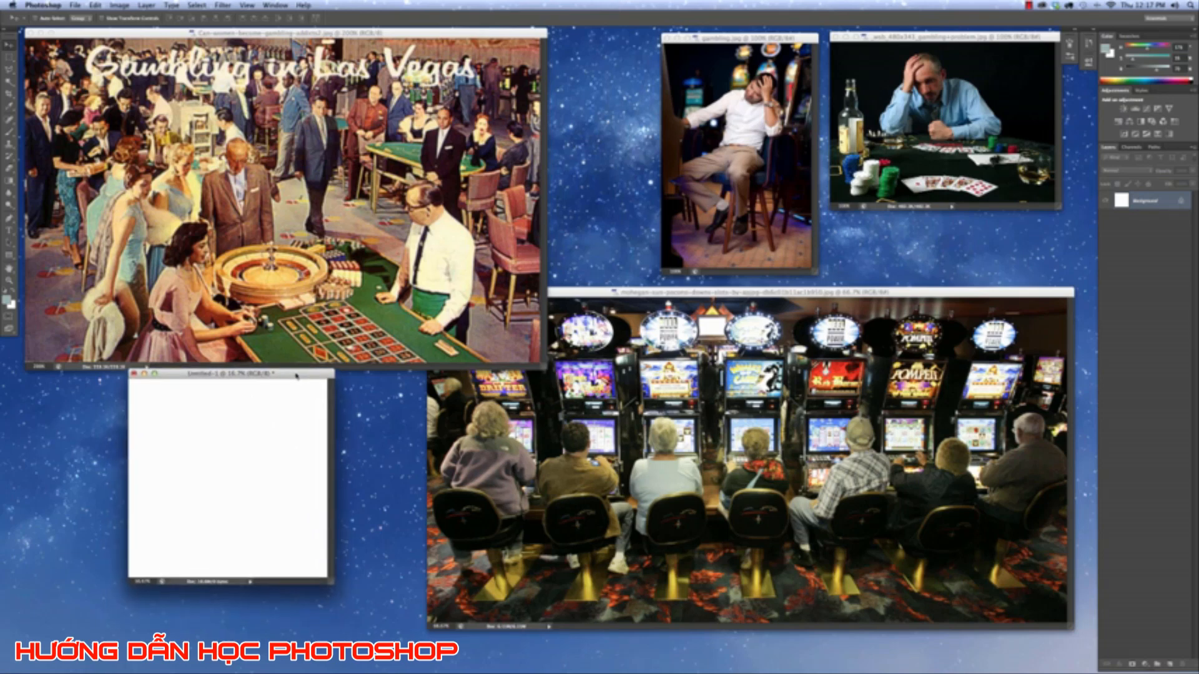
pyautogui.press('super+plus')
pyautogui.press('super+plus')
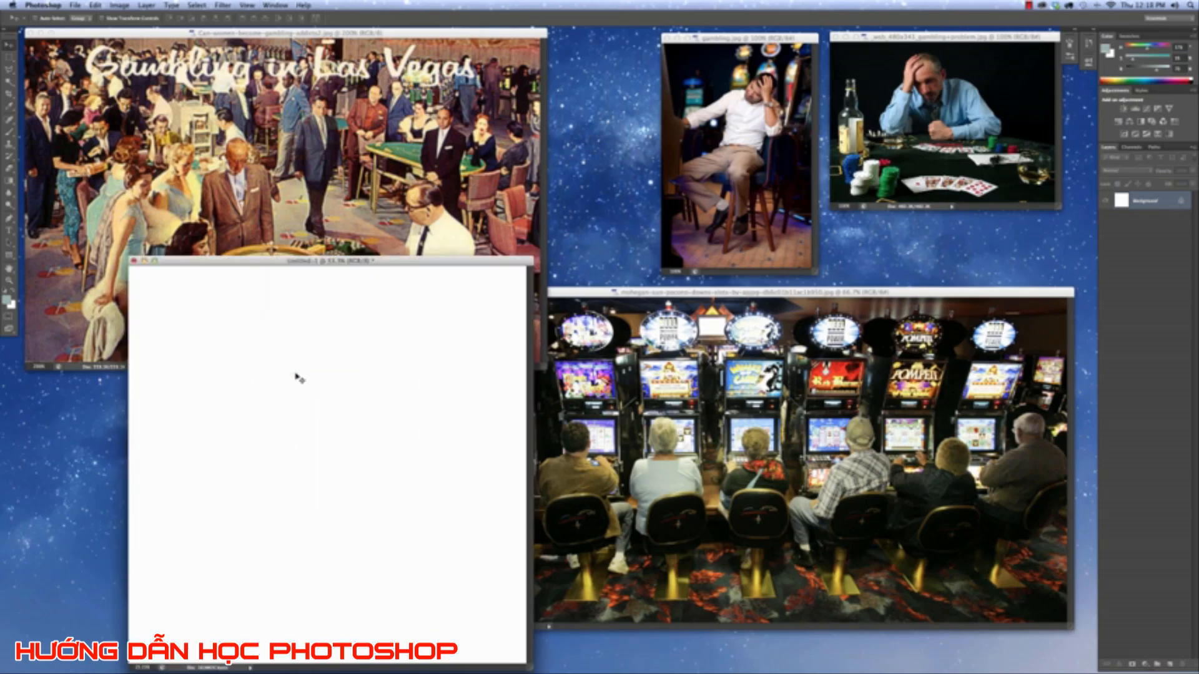
pyautogui.moveTo(430, 263); pyautogui.dragTo(383, 176)
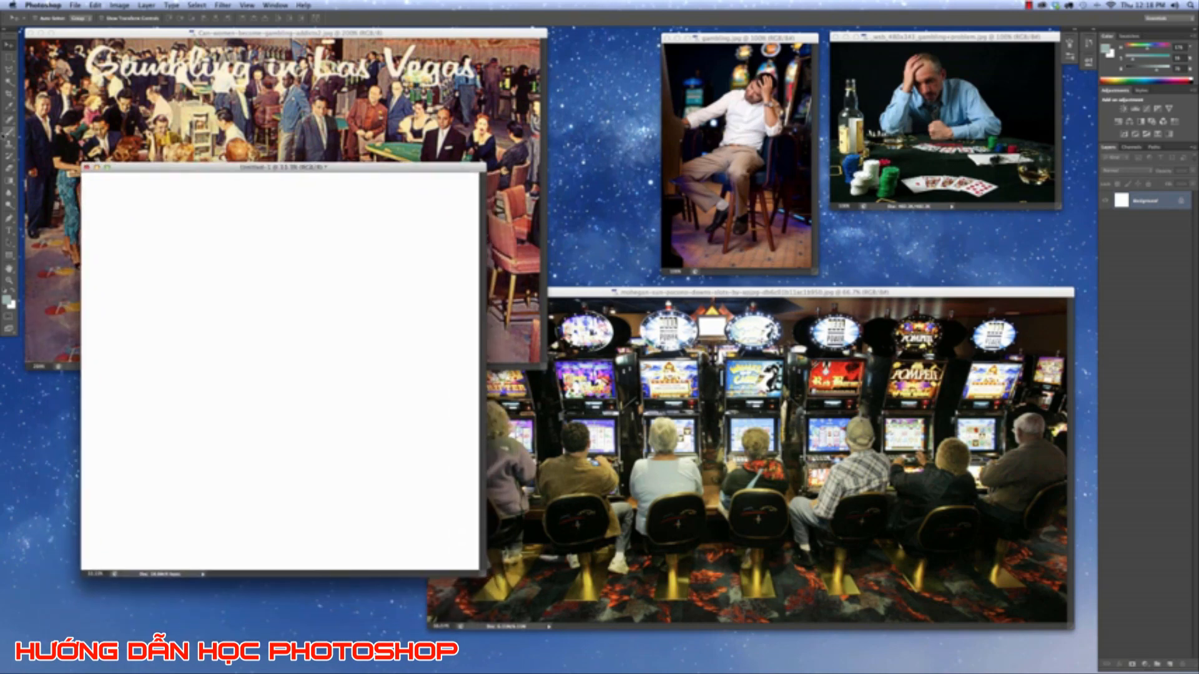
# Choose the Brush with default colours, add a new layer above the background, and place the canvas beside the reference photos.
pyautogui.click(10, 133)
pyautogui.press('d')
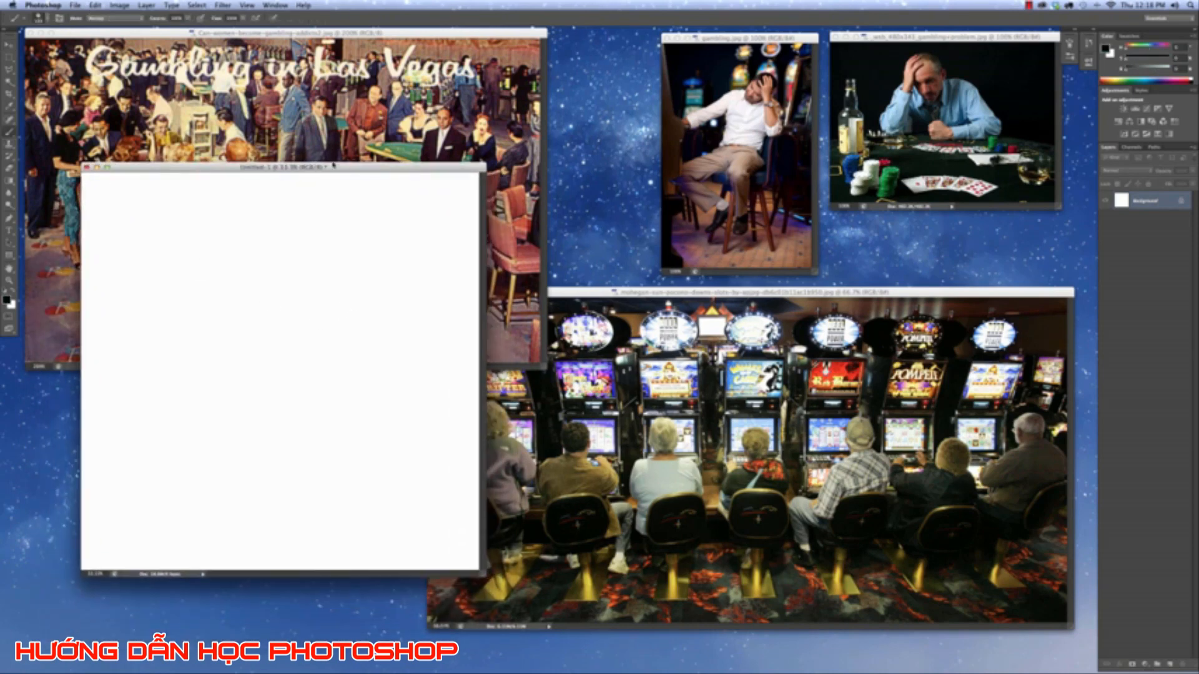
pyautogui.click(1169, 664)
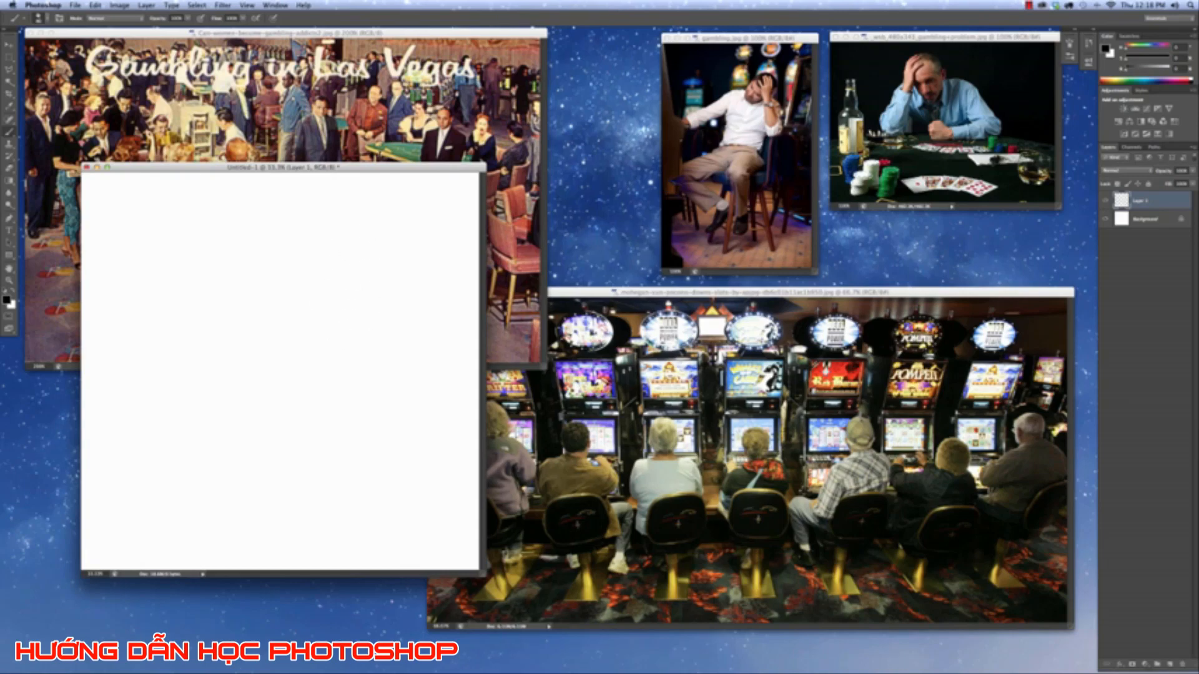
pyautogui.moveTo(389, 167); pyautogui.dragTo(831, 142)
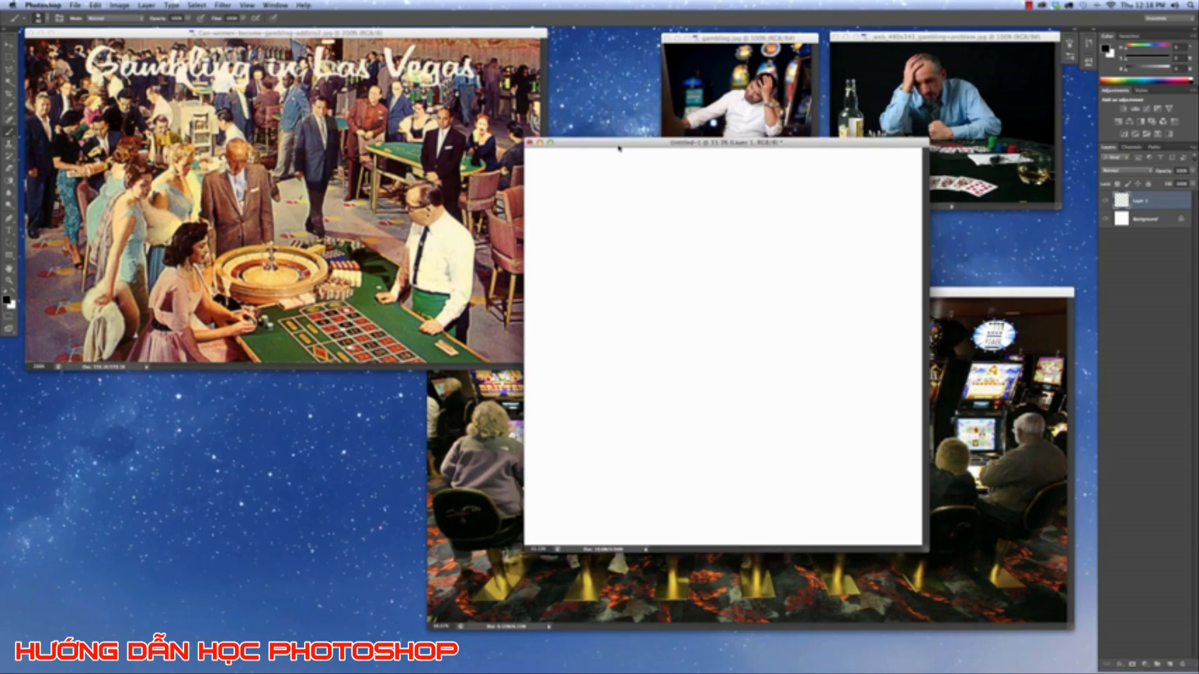
pyautogui.moveTo(618, 148); pyautogui.dragTo(132, 245)
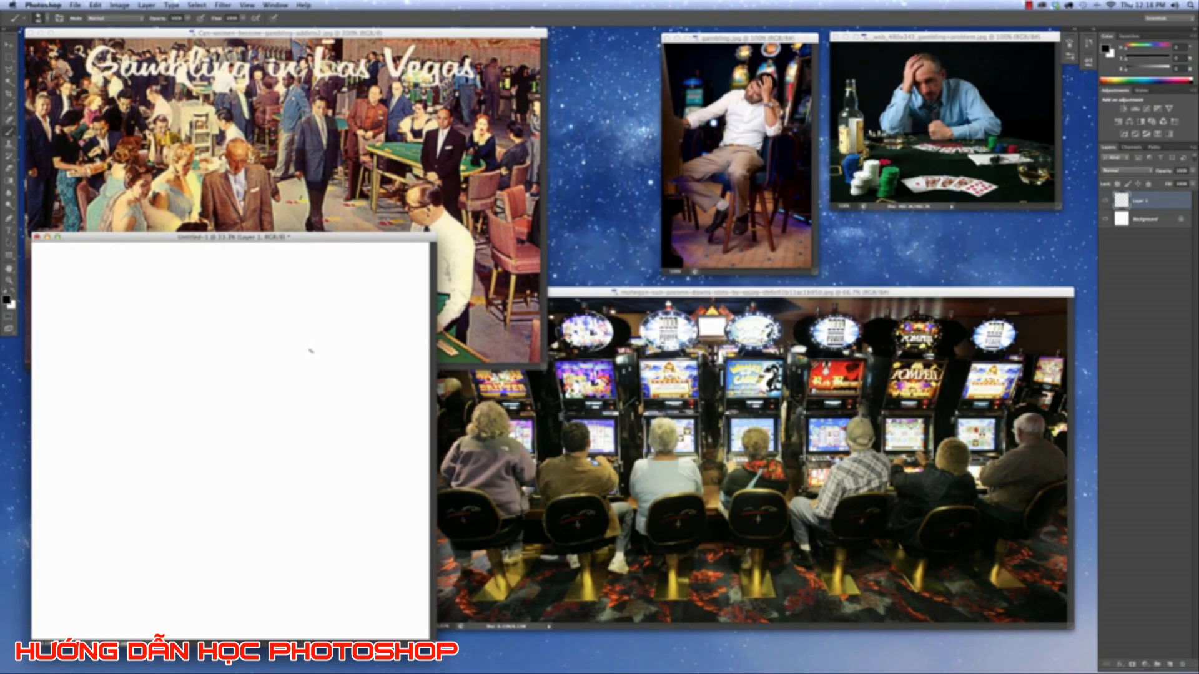
# Rough in the gambler's head near the canvas's upper edge with loose black strokes for the skull, jaw and ears.
pyautogui.moveTo(305, 363)
pyautogui.mouseDown()
pyautogui.moveTo(315, 377)
pyautogui.moveTo(321, 357)
pyautogui.mouseUp()
pyautogui.moveTo(300, 306)
pyautogui.mouseDown()
pyautogui.moveTo(329, 371)
pyautogui.moveTo(312, 359)
pyautogui.mouseUp()
pyautogui.moveTo(296, 343); pyautogui.dragTo(327, 369)
pyautogui.moveTo(339, 308); pyautogui.dragTo(356, 350)
pyautogui.moveTo(301, 321)
pyautogui.mouseDown()
pyautogui.moveTo(293, 373)
pyautogui.moveTo(327, 374)
pyautogui.moveTo(310, 288)
pyautogui.moveTo(332, 284)
pyautogui.moveTo(361, 324)
pyautogui.moveTo(358, 360)
pyautogui.mouseUp()
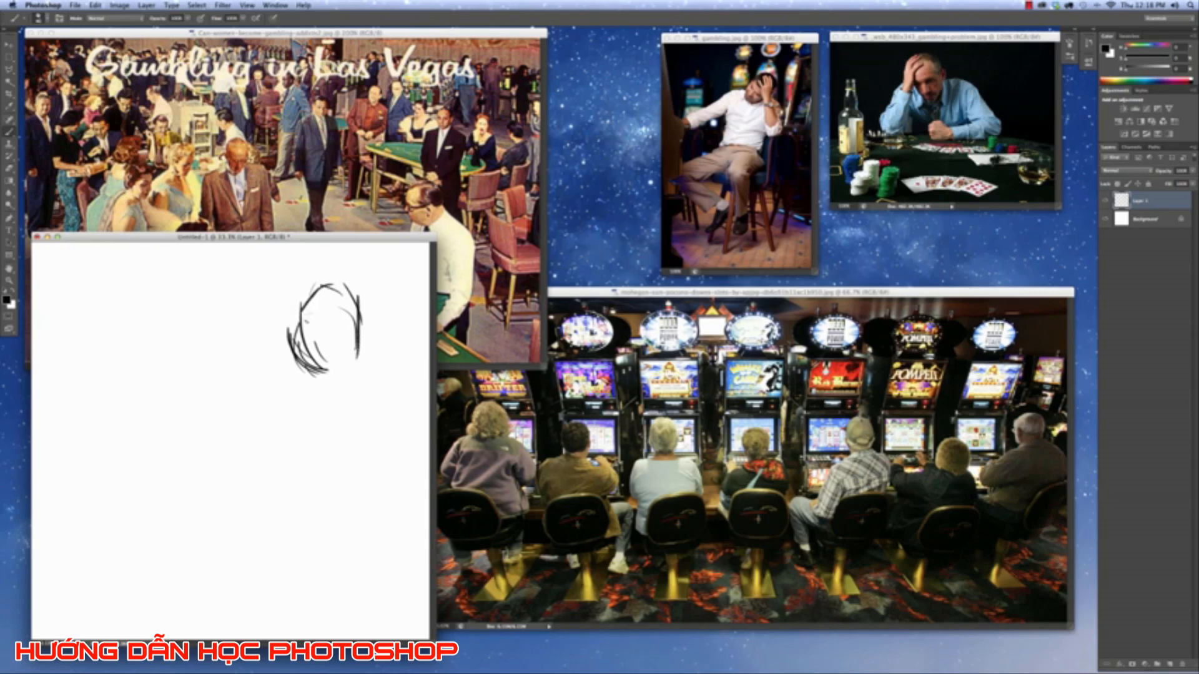
pyautogui.moveTo(295, 306)
pyautogui.mouseDown()
pyautogui.moveTo(292, 331)
pyautogui.moveTo(292, 307)
pyautogui.moveTo(288, 330)
pyautogui.moveTo(280, 310)
pyautogui.moveTo(287, 355)
pyautogui.moveTo(285, 344)
pyautogui.moveTo(265, 347)
pyautogui.moveTo(341, 386)
pyautogui.mouseUp()
pyautogui.moveTo(302, 371); pyautogui.dragTo(342, 384)
pyautogui.moveTo(316, 290)
pyautogui.mouseDown()
pyautogui.moveTo(337, 285)
pyautogui.moveTo(358, 315)
pyautogui.mouseUp()
pyautogui.moveTo(360, 301); pyautogui.dragTo(368, 335)
pyautogui.moveTo(369, 331)
pyautogui.mouseDown()
pyautogui.moveTo(358, 356)
pyautogui.moveTo(338, 361)
pyautogui.moveTo(345, 329)
pyautogui.moveTo(348, 356)
pyautogui.mouseUp()
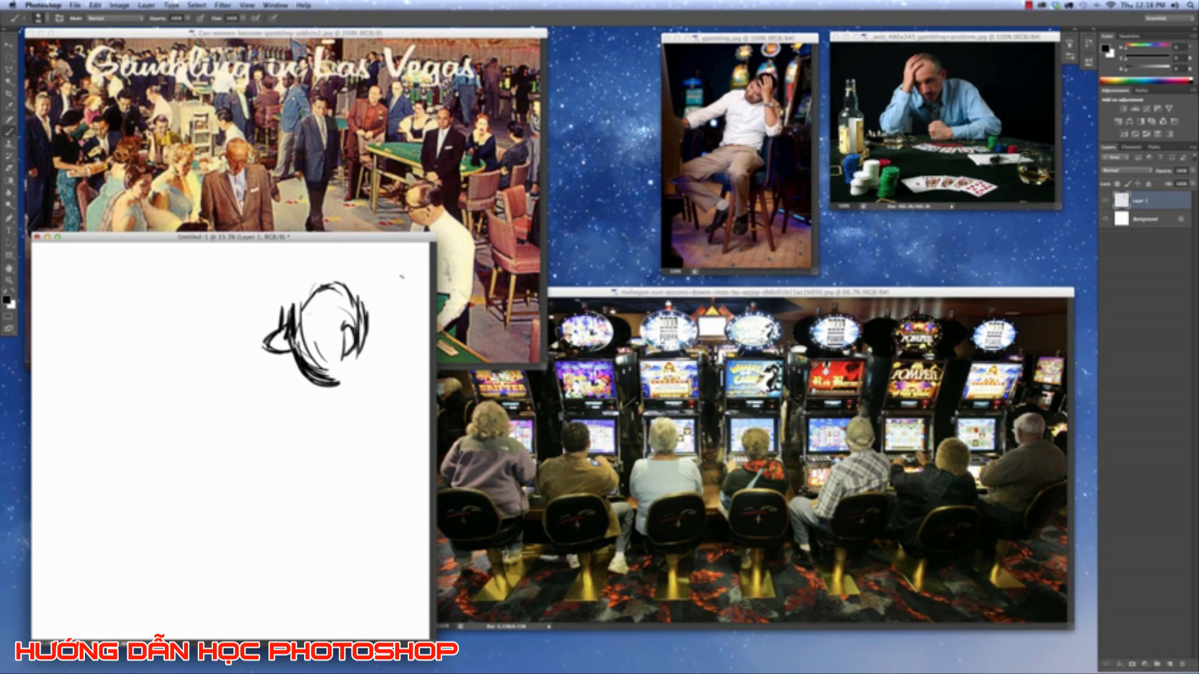
# Thicken the side and back of the head and add rough strokes for the hair and facial features.
pyautogui.moveTo(360, 312)
pyautogui.mouseDown()
pyautogui.moveTo(342, 329)
pyautogui.moveTo(357, 343)
pyautogui.moveTo(375, 337)
pyautogui.moveTo(362, 361)
pyautogui.moveTo(375, 363)
pyautogui.mouseUp()
pyautogui.moveTo(373, 353); pyautogui.dragTo(364, 364)
pyautogui.moveTo(313, 306)
pyautogui.mouseDown()
pyautogui.moveTo(360, 294)
pyautogui.moveTo(376, 347)
pyautogui.mouseUp()
pyautogui.moveTo(373, 351); pyautogui.dragTo(378, 369)
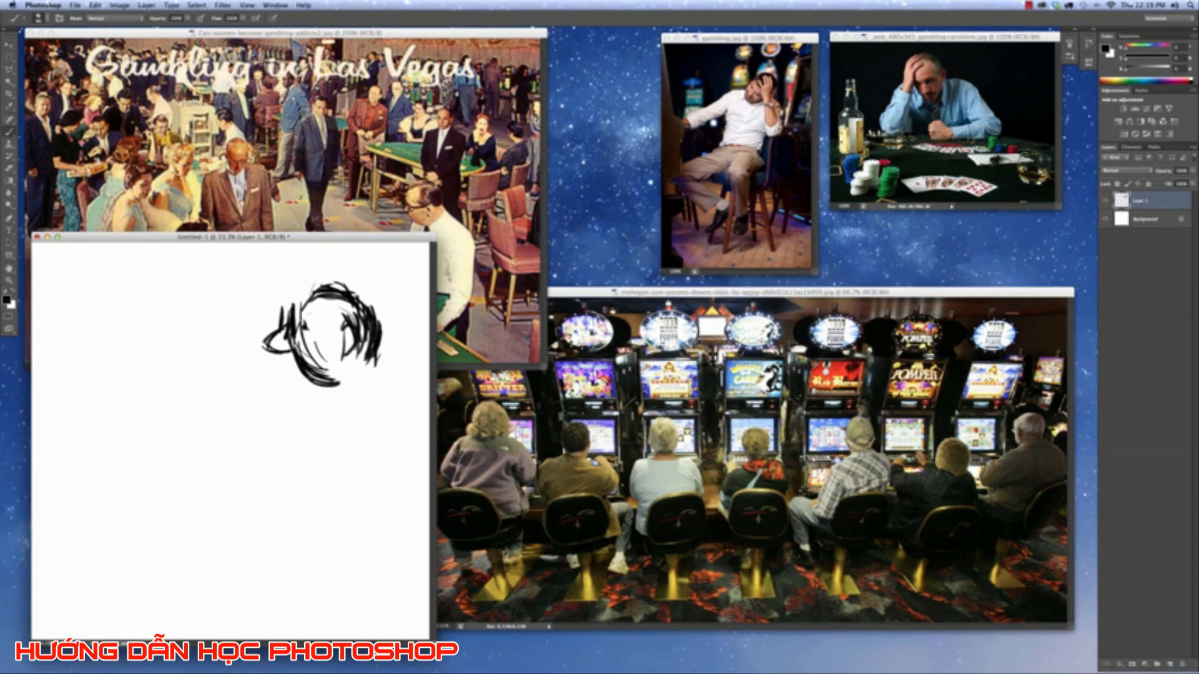
pyautogui.moveTo(305, 319); pyautogui.dragTo(301, 341)
pyautogui.moveTo(305, 325)
pyautogui.mouseDown()
pyautogui.moveTo(306, 355)
pyautogui.moveTo(329, 375)
pyautogui.moveTo(320, 342)
pyautogui.moveTo(339, 321)
pyautogui.moveTo(340, 337)
pyautogui.moveTo(362, 329)
pyautogui.moveTo(355, 362)
pyautogui.moveTo(378, 354)
pyautogui.moveTo(345, 383)
pyautogui.moveTo(368, 376)
pyautogui.mouseUp()
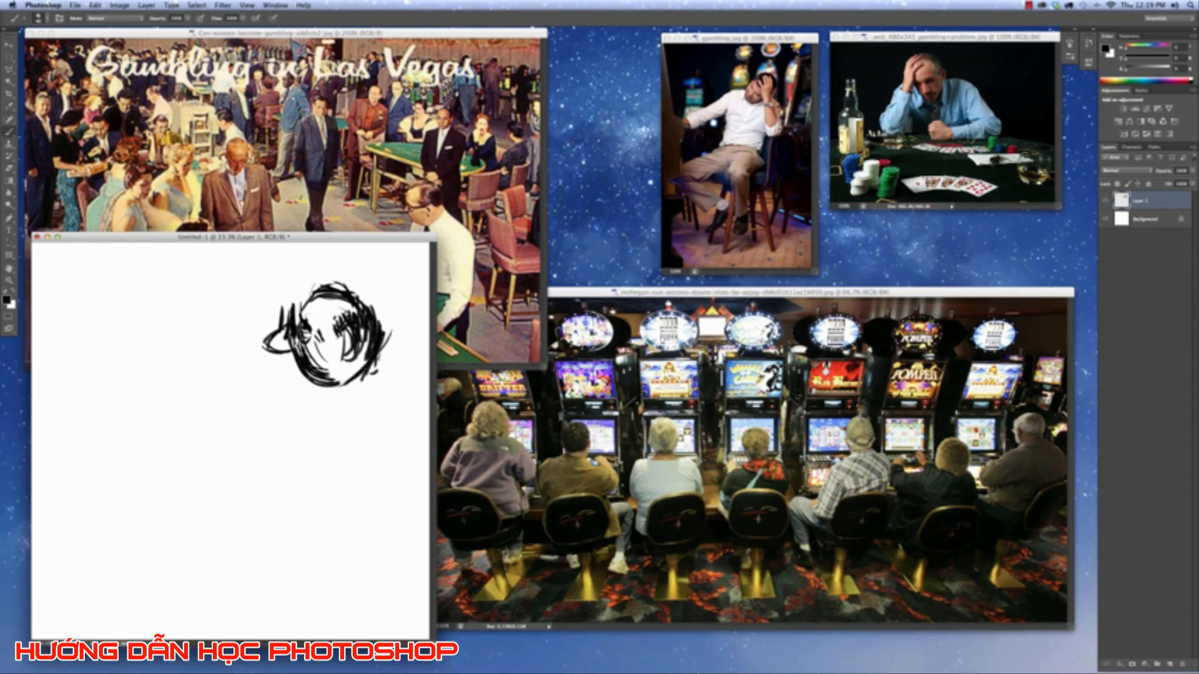
# Shrink the head sketch slightly with Free Transform, shift it away from the canvas edge, and reinforce the face and jaw strokes.
pyautogui.hotkey('ctrl', 't')
pyautogui.moveTo(396, 275); pyautogui.dragTo(291, 351)
pyautogui.press('Return')
pyautogui.moveTo(299, 333)
pyautogui.mouseDown()
pyautogui.moveTo(287, 354)
pyautogui.moveTo(285, 337)
pyautogui.moveTo(301, 352)
pyautogui.mouseUp()
pyautogui.moveTo(309, 336)
pyautogui.mouseDown()
pyautogui.moveTo(288, 368)
pyautogui.moveTo(314, 374)
pyautogui.mouseUp()
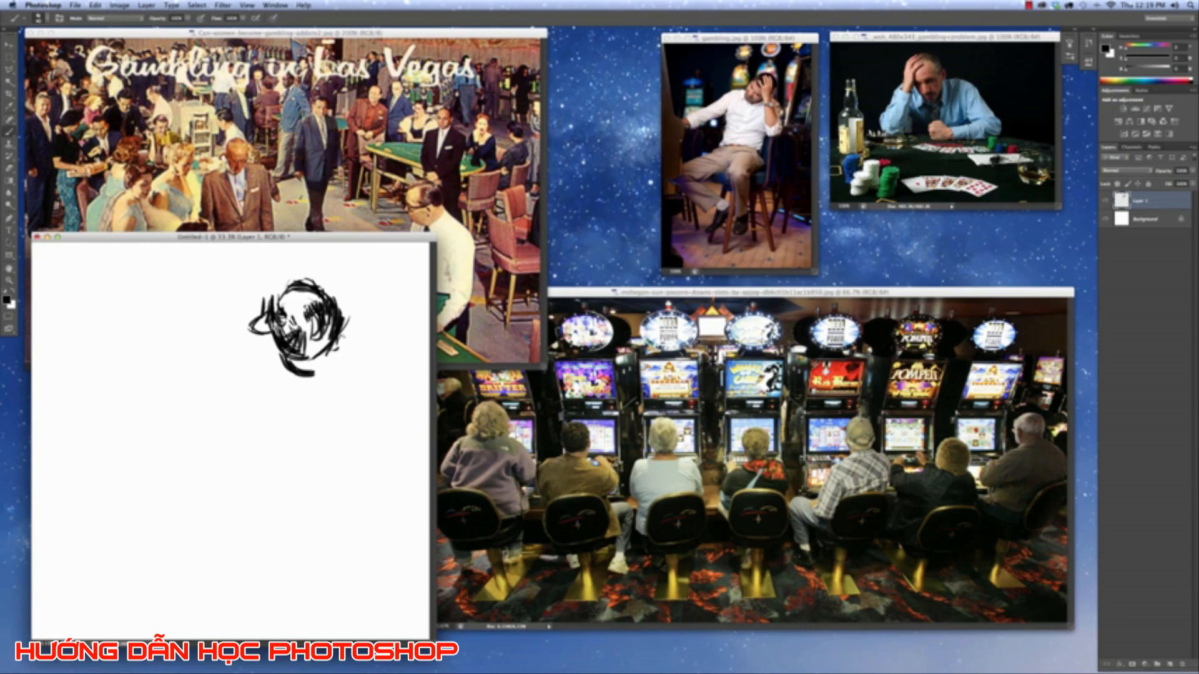
pyautogui.moveTo(345, 333); pyautogui.dragTo(335, 347)
pyautogui.moveTo(336, 341); pyautogui.dragTo(325, 357)
# Sketch the gambler's hunched shoulder, back and rounded torso below the head.
pyautogui.moveTo(356, 310)
pyautogui.mouseDown()
pyautogui.moveTo(349, 326)
pyautogui.moveTo(365, 333)
pyautogui.mouseUp()
pyautogui.moveTo(361, 326)
pyautogui.mouseDown()
pyautogui.moveTo(392, 357)
pyautogui.moveTo(385, 406)
pyautogui.mouseUp()
pyautogui.click(360, 419)
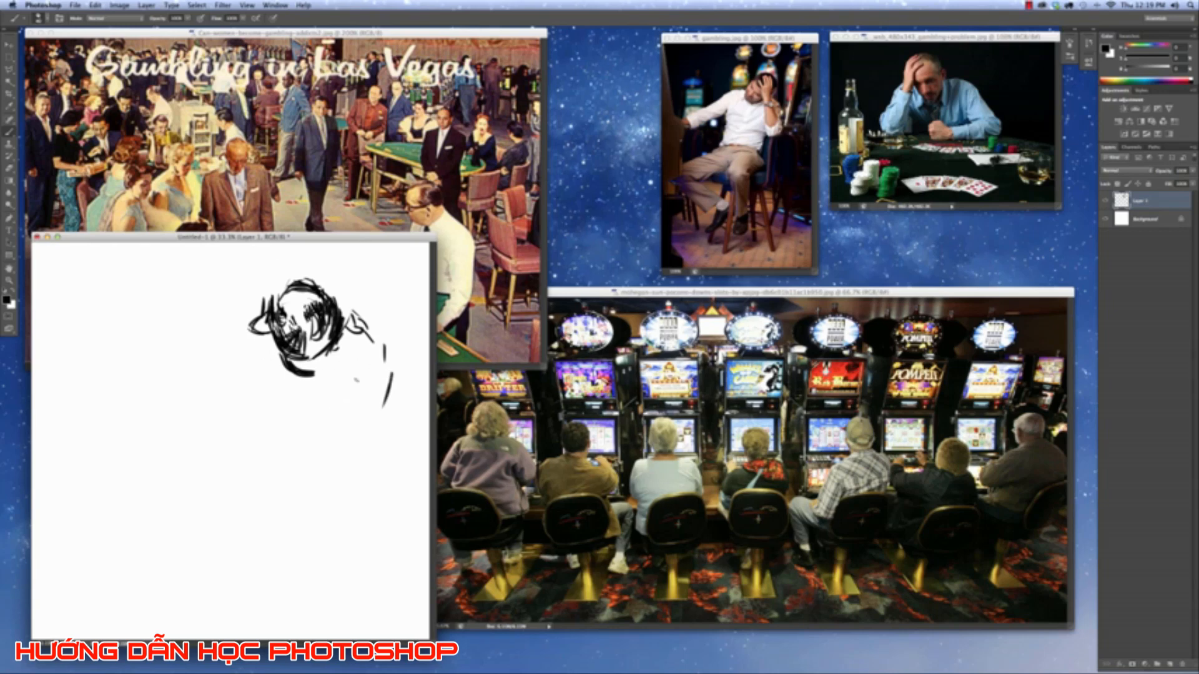
pyautogui.moveTo(355, 368)
pyautogui.mouseDown()
pyautogui.moveTo(322, 428)
pyautogui.moveTo(298, 434)
pyautogui.mouseUp()
pyautogui.moveTo(329, 366); pyautogui.dragTo(282, 426)
pyautogui.moveTo(303, 381)
pyautogui.mouseDown()
pyautogui.moveTo(252, 440)
pyautogui.moveTo(252, 413)
pyautogui.mouseUp()
pyautogui.moveTo(275, 383)
pyautogui.mouseDown()
pyautogui.moveTo(247, 456)
pyautogui.moveTo(285, 480)
pyautogui.moveTo(343, 459)
pyautogui.mouseUp()
pyautogui.moveTo(379, 397); pyautogui.dragTo(354, 452)
pyautogui.moveTo(281, 437); pyautogui.dragTo(358, 461)
pyautogui.moveTo(276, 442)
pyautogui.mouseDown()
pyautogui.moveTo(351, 401)
pyautogui.moveTo(268, 455)
pyautogui.mouseUp()
pyautogui.moveTo(374, 347)
pyautogui.mouseDown()
pyautogui.moveTo(289, 444)
pyautogui.moveTo(327, 460)
pyautogui.moveTo(310, 474)
pyautogui.mouseUp()
# Sketch the hip and the bent leg extending from the torso toward the empty side of the canvas.
pyautogui.moveTo(262, 452)
pyautogui.mouseDown()
pyautogui.moveTo(288, 462)
pyautogui.moveTo(292, 517)
pyautogui.moveTo(320, 526)
pyautogui.mouseUp()
pyautogui.moveTo(309, 474); pyautogui.dragTo(288, 522)
pyautogui.moveTo(200, 444)
pyautogui.mouseDown()
pyautogui.moveTo(245, 437)
pyautogui.moveTo(148, 484)
pyautogui.moveTo(214, 519)
pyautogui.mouseUp()
pyautogui.moveTo(171, 477)
pyautogui.mouseDown()
pyautogui.moveTo(211, 493)
pyautogui.moveTo(232, 522)
pyautogui.mouseUp()
pyautogui.moveTo(257, 449)
pyautogui.mouseDown()
pyautogui.moveTo(184, 479)
pyautogui.moveTo(206, 462)
pyautogui.mouseUp()
pyautogui.moveTo(252, 451)
pyautogui.mouseDown()
pyautogui.moveTo(209, 459)
pyautogui.moveTo(220, 497)
pyautogui.moveTo(195, 502)
pyautogui.mouseUp()
pyautogui.moveTo(258, 472); pyautogui.dragTo(191, 489)
pyautogui.moveTo(195, 499); pyautogui.dragTo(249, 532)
pyautogui.moveTo(221, 485); pyautogui.dragTo(201, 497)
pyautogui.moveTo(217, 495); pyautogui.dragTo(268, 538)
pyautogui.moveTo(172, 502); pyautogui.dragTo(205, 513)
pyautogui.moveTo(184, 505); pyautogui.dragTo(270, 531)
pyautogui.moveTo(221, 488); pyautogui.dragTo(243, 501)
pyautogui.moveTo(240, 516)
pyautogui.mouseDown()
pyautogui.moveTo(272, 533)
pyautogui.moveTo(241, 521)
pyautogui.mouseUp()
# Draw the nearer knee and the lower leg hanging straight down from it.
pyautogui.moveTo(282, 498)
pyautogui.mouseDown()
pyautogui.moveTo(292, 540)
pyautogui.moveTo(284, 529)
pyautogui.mouseUp()
pyautogui.moveTo(276, 518); pyautogui.dragTo(289, 556)
pyautogui.moveTo(304, 508); pyautogui.dragTo(294, 591)
pyautogui.click(319, 525)
pyautogui.moveTo(292, 537); pyautogui.dragTo(282, 596)
pyautogui.moveTo(308, 542); pyautogui.dragTo(288, 593)
pyautogui.moveTo(317, 507); pyautogui.dragTo(303, 553)
pyautogui.moveTo(321, 494); pyautogui.dragTo(312, 511)
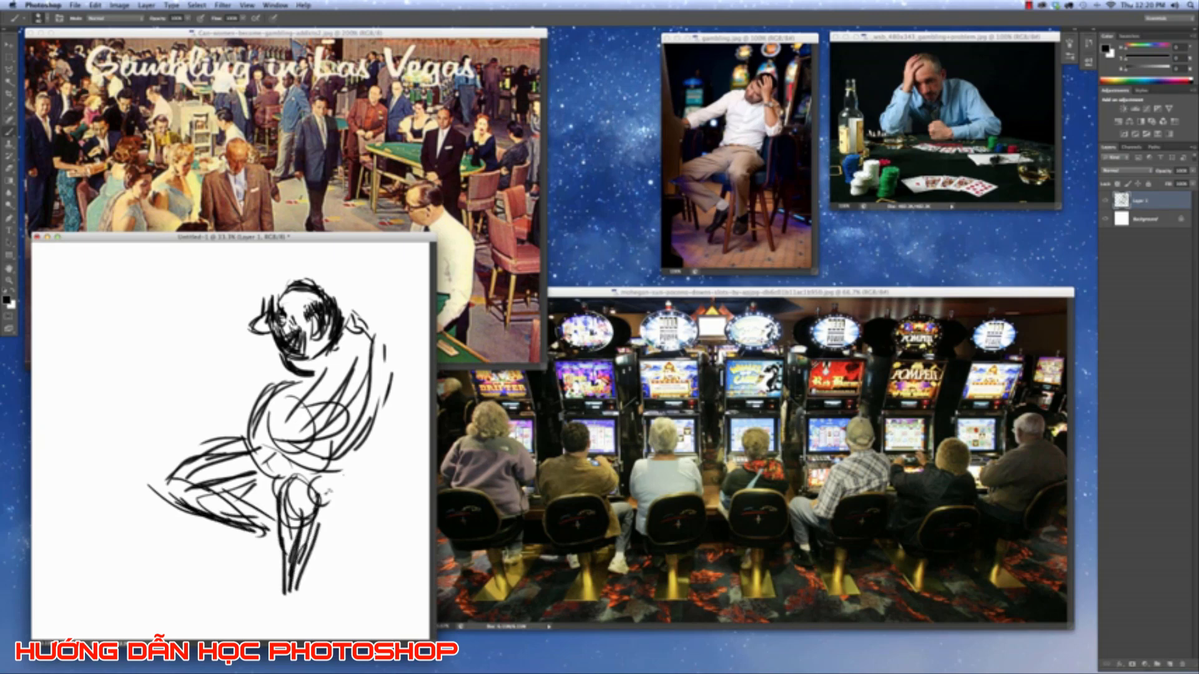
# Sketch the hand resting on the nearer knee and strengthen the lines around the lap and thigh.
pyautogui.moveTo(340, 467)
pyautogui.mouseDown()
pyautogui.moveTo(330, 504)
pyautogui.moveTo(340, 487)
pyautogui.moveTo(324, 471)
pyautogui.mouseUp()
pyautogui.moveTo(342, 457)
pyautogui.mouseDown()
pyautogui.moveTo(334, 503)
pyautogui.moveTo(317, 506)
pyautogui.mouseUp()
pyautogui.moveTo(343, 483); pyautogui.dragTo(319, 498)
pyautogui.moveTo(315, 456); pyautogui.dragTo(283, 476)
pyautogui.moveTo(301, 465)
pyautogui.mouseDown()
pyautogui.moveTo(281, 478)
pyautogui.moveTo(300, 468)
pyautogui.mouseUp()
pyautogui.moveTo(300, 463)
pyautogui.mouseDown()
pyautogui.moveTo(272, 506)
pyautogui.moveTo(281, 518)
pyautogui.moveTo(242, 493)
pyautogui.mouseUp()
pyautogui.moveTo(270, 491); pyautogui.dragTo(236, 495)
pyautogui.moveTo(227, 442); pyautogui.dragTo(264, 466)
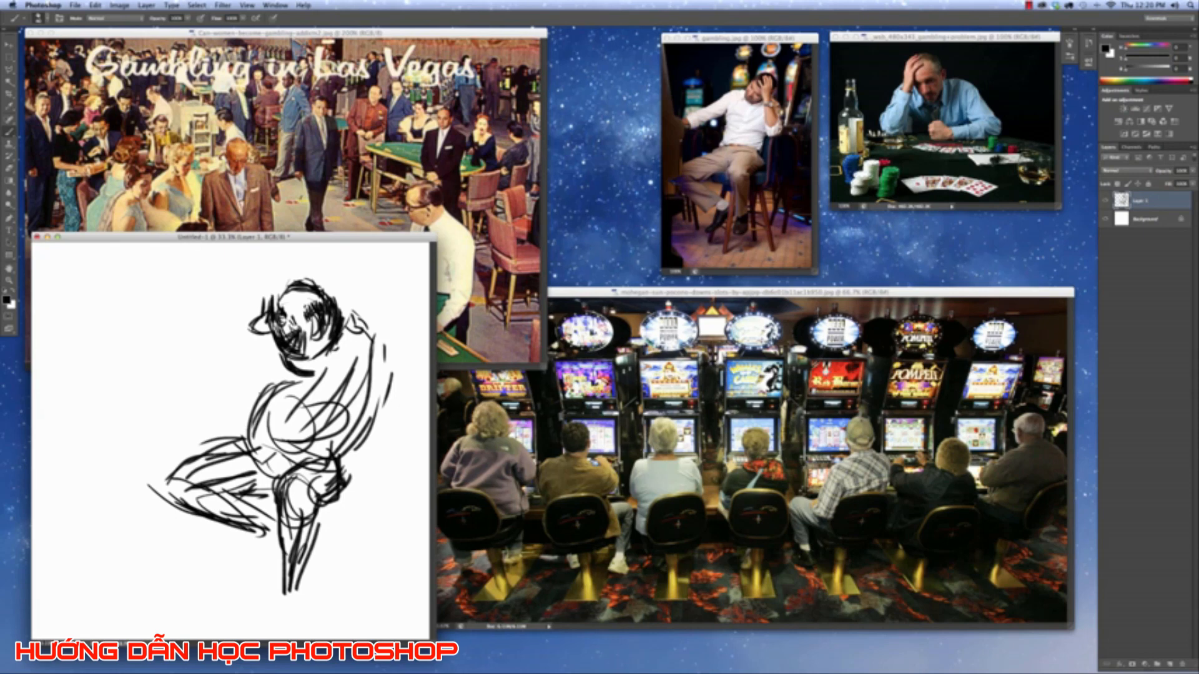
# Draw the nearer arm running from the shoulder down to the hand on the knee.
pyautogui.moveTo(347, 397); pyautogui.dragTo(341, 426)
pyautogui.moveTo(366, 377); pyautogui.dragTo(361, 418)
pyautogui.moveTo(378, 363)
pyautogui.mouseDown()
pyautogui.moveTo(370, 458)
pyautogui.moveTo(351, 361)
pyautogui.mouseUp()
pyautogui.moveTo(382, 359)
pyautogui.mouseDown()
pyautogui.moveTo(351, 394)
pyautogui.moveTo(354, 416)
pyautogui.mouseUp()
pyautogui.moveTo(386, 353); pyautogui.dragTo(373, 428)
pyautogui.moveTo(385, 381); pyautogui.dragTo(378, 472)
pyautogui.moveTo(359, 451)
pyautogui.mouseDown()
pyautogui.moveTo(331, 471)
pyautogui.moveTo(306, 457)
pyautogui.mouseUp()
pyautogui.moveTo(319, 452)
pyautogui.mouseDown()
pyautogui.moveTo(292, 473)
pyautogui.moveTo(303, 484)
pyautogui.mouseUp()
pyautogui.moveTo(337, 468)
pyautogui.mouseDown()
pyautogui.moveTo(293, 477)
pyautogui.moveTo(340, 503)
pyautogui.mouseUp()
pyautogui.moveTo(337, 462); pyautogui.dragTo(329, 471)
pyautogui.moveTo(363, 431); pyautogui.dragTo(352, 497)
pyautogui.moveTo(372, 413); pyautogui.dragTo(357, 486)
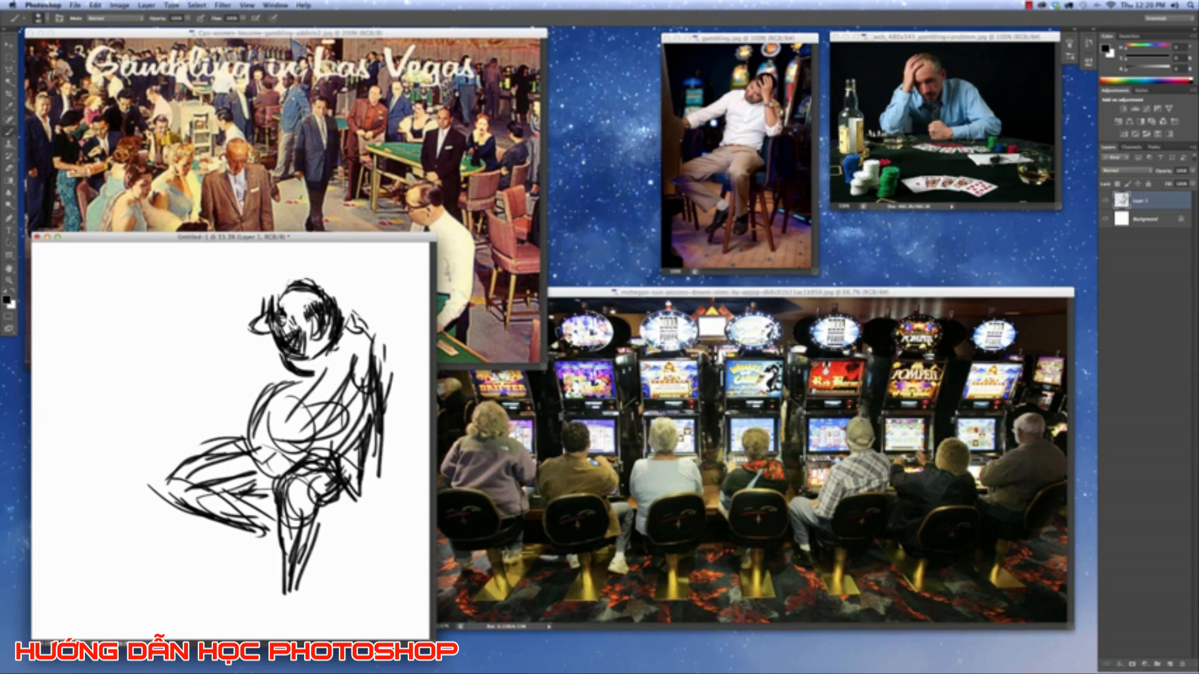
# Darken the arm and the curve of the back with dense overlapping strokes.
pyautogui.moveTo(388, 376); pyautogui.dragTo(381, 398)
pyautogui.moveTo(378, 412); pyautogui.dragTo(357, 470)
pyautogui.moveTo(374, 392); pyautogui.dragTo(368, 425)
pyautogui.moveTo(371, 435); pyautogui.dragTo(351, 495)
pyautogui.moveTo(364, 372); pyautogui.dragTo(350, 425)
pyautogui.moveTo(370, 360); pyautogui.dragTo(343, 417)
pyautogui.moveTo(361, 375)
pyautogui.mouseDown()
pyautogui.moveTo(340, 450)
pyautogui.moveTo(349, 417)
pyautogui.moveTo(369, 419)
pyautogui.mouseUp()
pyautogui.moveTo(369, 319)
pyautogui.mouseDown()
pyautogui.moveTo(346, 352)
pyautogui.moveTo(385, 370)
pyautogui.moveTo(386, 404)
pyautogui.mouseUp()
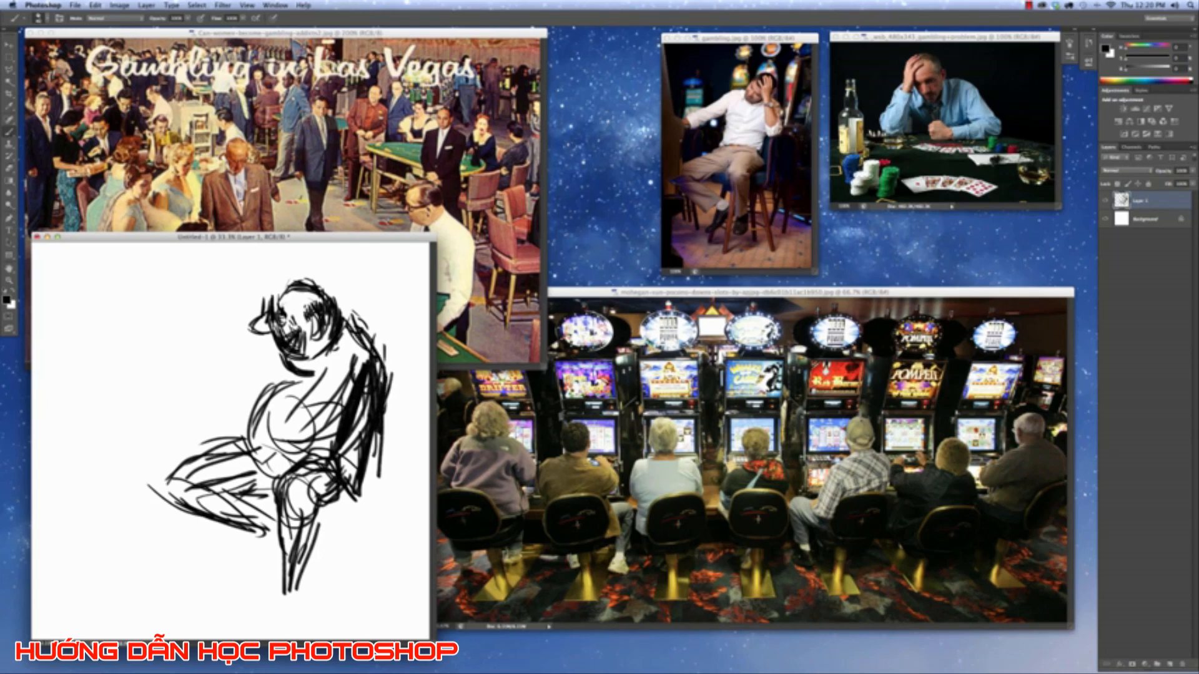
# Sketch the other arm reaching forward from the chest, ending in a rough hand.
pyautogui.moveTo(247, 359)
pyautogui.mouseDown()
pyautogui.moveTo(215, 365)
pyautogui.moveTo(246, 354)
pyautogui.mouseUp()
pyautogui.moveTo(196, 357)
pyautogui.mouseDown()
pyautogui.moveTo(236, 368)
pyautogui.moveTo(192, 368)
pyautogui.moveTo(262, 381)
pyautogui.mouseUp()
pyautogui.moveTo(211, 364)
pyautogui.mouseDown()
pyautogui.moveTo(261, 387)
pyautogui.moveTo(222, 374)
pyautogui.mouseUp()
pyautogui.moveTo(215, 368); pyautogui.dragTo(245, 392)
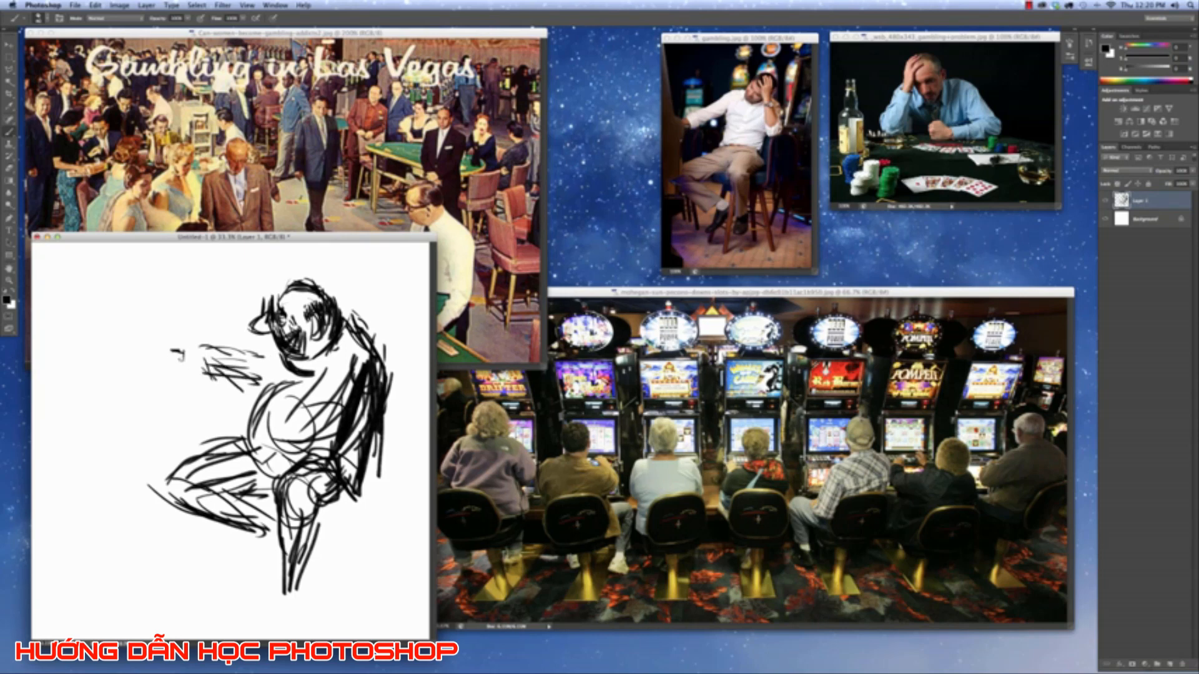
pyautogui.moveTo(179, 354)
pyautogui.mouseDown()
pyautogui.moveTo(158, 349)
pyautogui.moveTo(190, 366)
pyautogui.moveTo(209, 350)
pyautogui.moveTo(225, 376)
pyautogui.mouseUp()
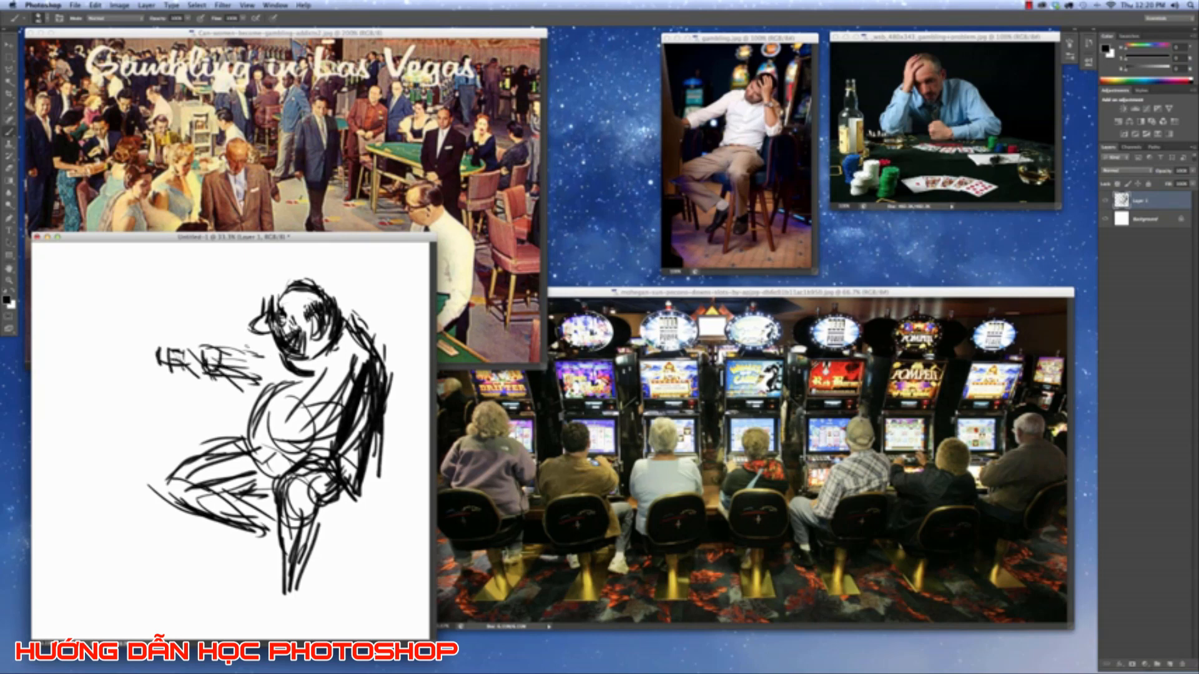
pyautogui.moveTo(146, 337)
pyautogui.mouseDown()
pyautogui.moveTo(154, 328)
pyautogui.moveTo(137, 322)
pyautogui.moveTo(125, 348)
pyautogui.moveTo(146, 356)
pyautogui.moveTo(130, 366)
pyautogui.moveTo(155, 331)
pyautogui.moveTo(127, 327)
pyautogui.mouseUp()
pyautogui.moveTo(123, 332)
pyautogui.mouseDown()
pyautogui.moveTo(138, 325)
pyautogui.moveTo(157, 350)
pyautogui.mouseUp()
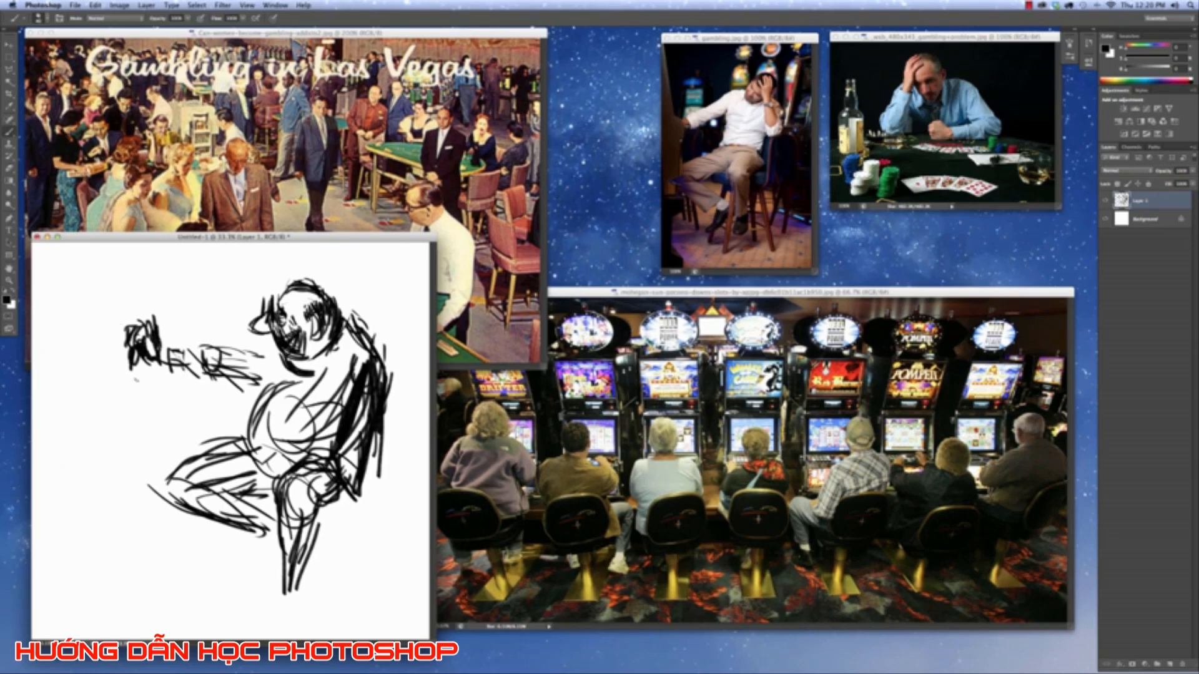
# Sketch the slot machine's cabinet edges and inner screen frame around the reaching hand.
pyautogui.moveTo(85, 284); pyautogui.dragTo(86, 410)
pyautogui.moveTo(89, 291)
pyautogui.mouseDown()
pyautogui.moveTo(87, 432)
pyautogui.moveTo(143, 377)
pyautogui.mouseUp()
pyautogui.moveTo(100, 252); pyautogui.dragTo(142, 305)
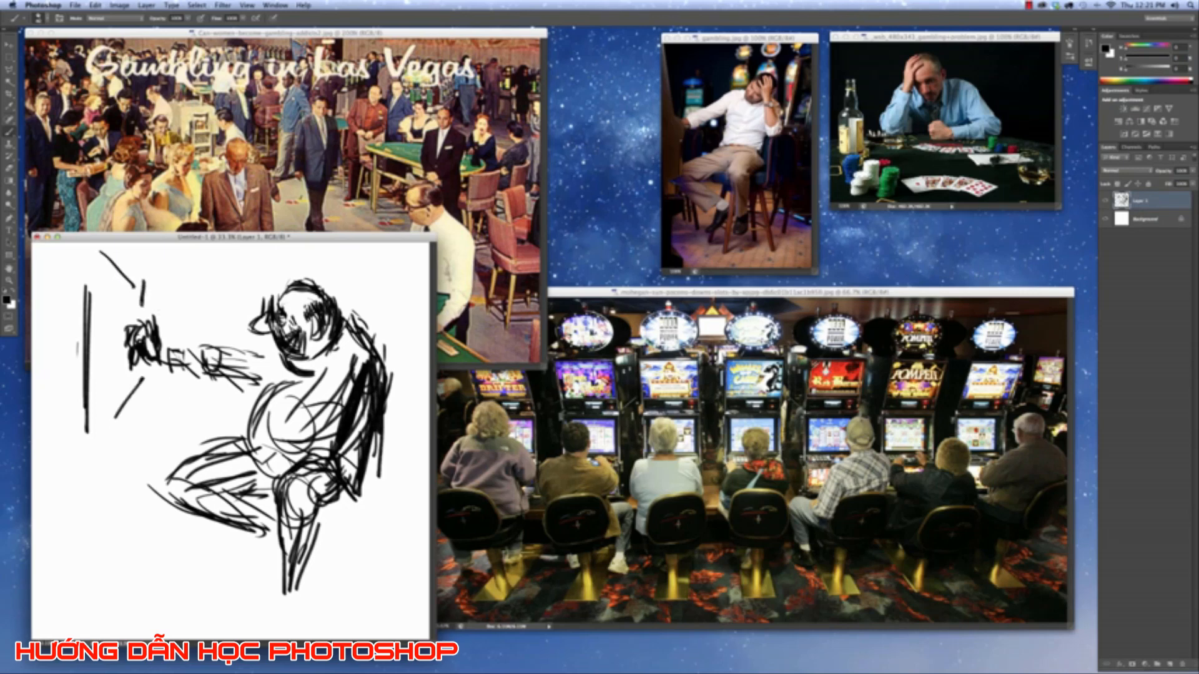
pyautogui.moveTo(143, 376)
pyautogui.mouseDown()
pyautogui.moveTo(168, 399)
pyautogui.moveTo(180, 448)
pyautogui.mouseUp()
pyautogui.moveTo(169, 400); pyautogui.dragTo(134, 484)
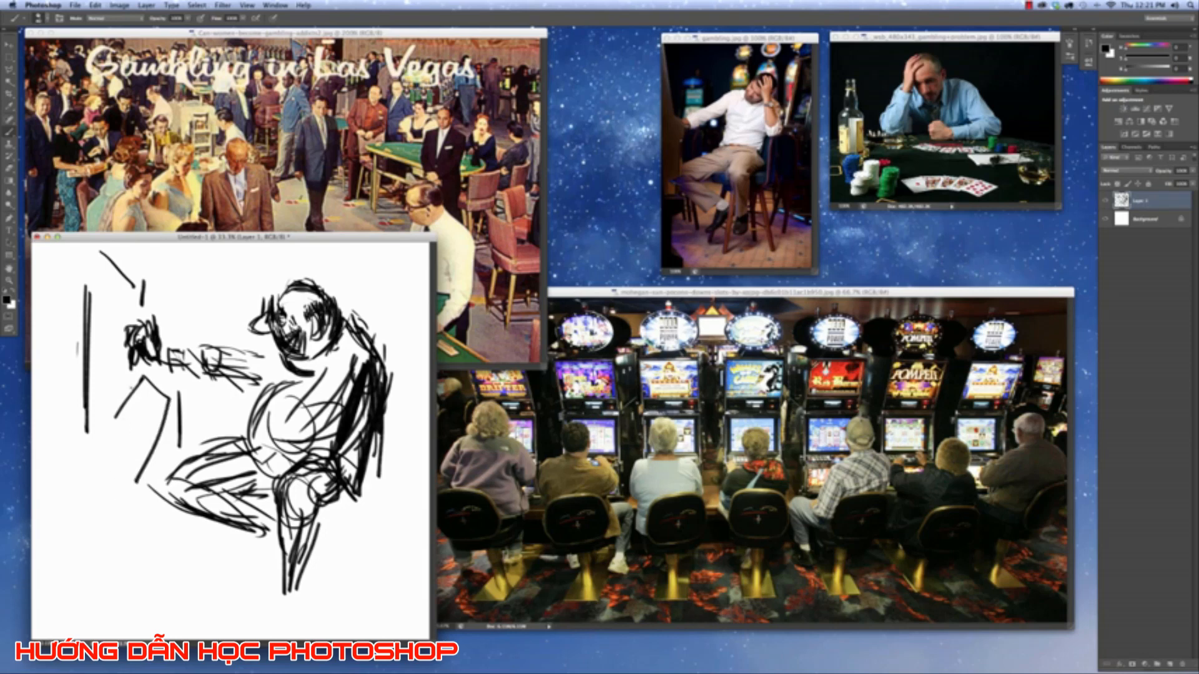
pyautogui.moveTo(102, 287); pyautogui.dragTo(101, 394)
pyautogui.moveTo(103, 279)
pyautogui.mouseDown()
pyautogui.moveTo(132, 312)
pyautogui.moveTo(134, 329)
pyautogui.moveTo(115, 312)
pyautogui.moveTo(117, 374)
pyautogui.mouseUp()
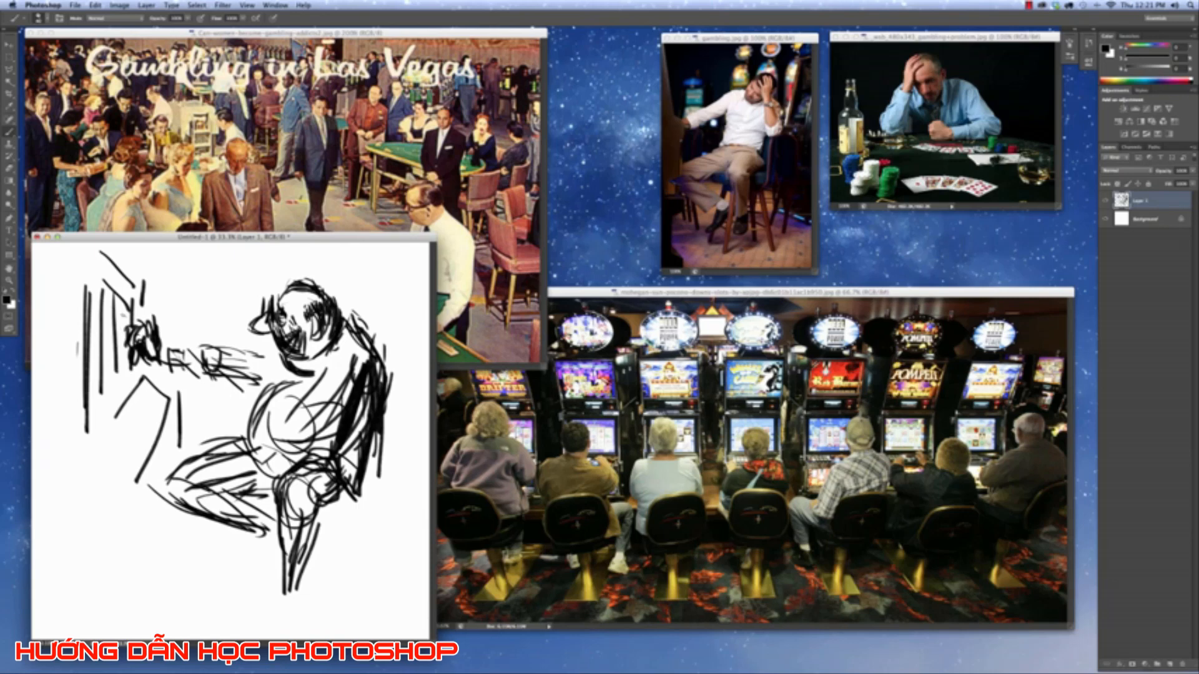
pyautogui.moveTo(124, 298); pyautogui.dragTo(128, 374)
# Add a slanted button panel below the slot machine's screen and a lever with a round knob.
pyautogui.moveTo(107, 442); pyautogui.dragTo(137, 397)
pyautogui.moveTo(136, 388)
pyautogui.mouseDown()
pyautogui.moveTo(150, 402)
pyautogui.moveTo(124, 459)
pyautogui.moveTo(144, 407)
pyautogui.mouseUp()
pyautogui.moveTo(136, 403); pyautogui.dragTo(149, 393)
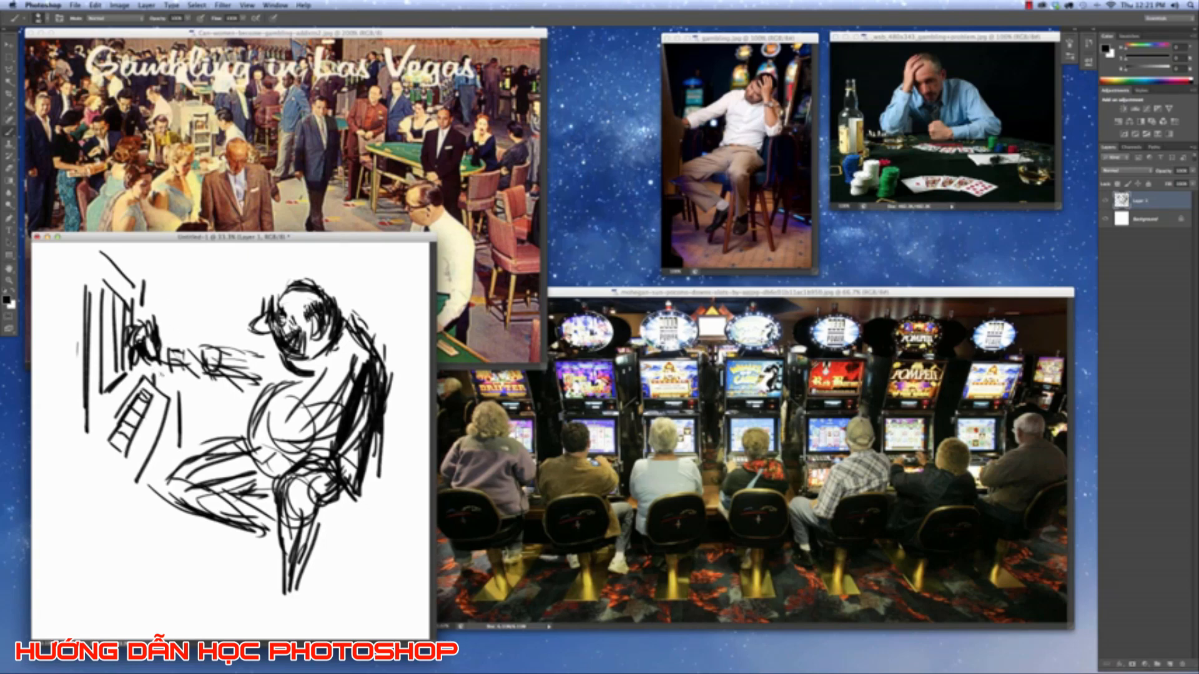
pyautogui.moveTo(176, 304); pyautogui.dragTo(125, 486)
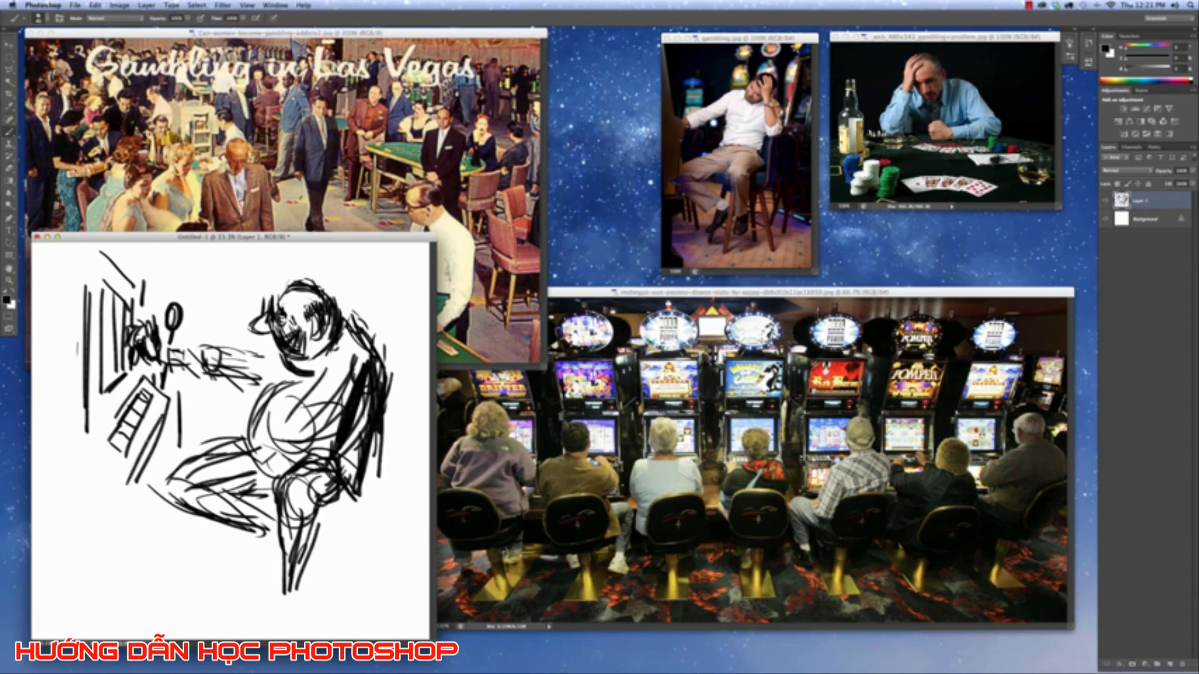
# Draw the slot machine's console edges and the base below its button panel.
pyautogui.moveTo(164, 412)
pyautogui.mouseDown()
pyautogui.moveTo(117, 482)
pyautogui.moveTo(125, 471)
pyautogui.mouseUp()
pyautogui.moveTo(130, 382); pyautogui.dragTo(69, 428)
pyautogui.moveTo(178, 394)
pyautogui.mouseDown()
pyautogui.moveTo(139, 459)
pyautogui.moveTo(145, 545)
pyautogui.mouseUp()
pyautogui.moveTo(132, 448); pyautogui.dragTo(146, 560)
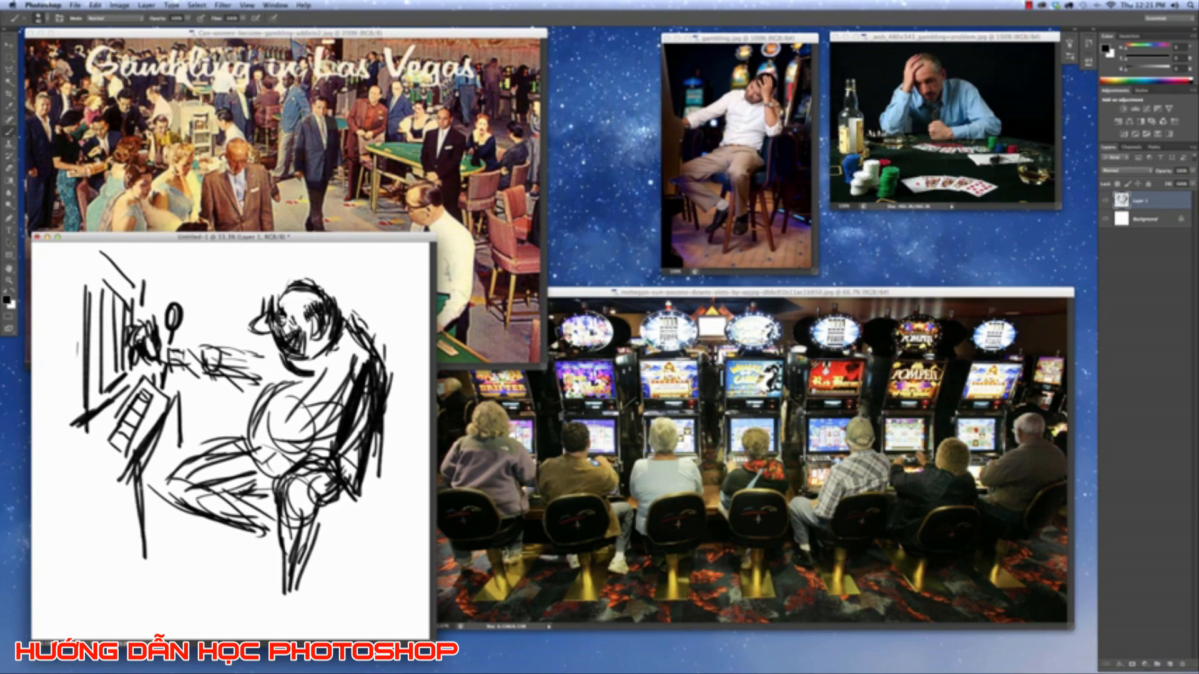
pyautogui.moveTo(144, 508); pyautogui.dragTo(148, 563)
pyautogui.moveTo(170, 460); pyautogui.dragTo(182, 452)
pyautogui.moveTo(173, 429); pyautogui.dragTo(174, 458)
pyautogui.moveTo(172, 401); pyautogui.dragTo(174, 459)
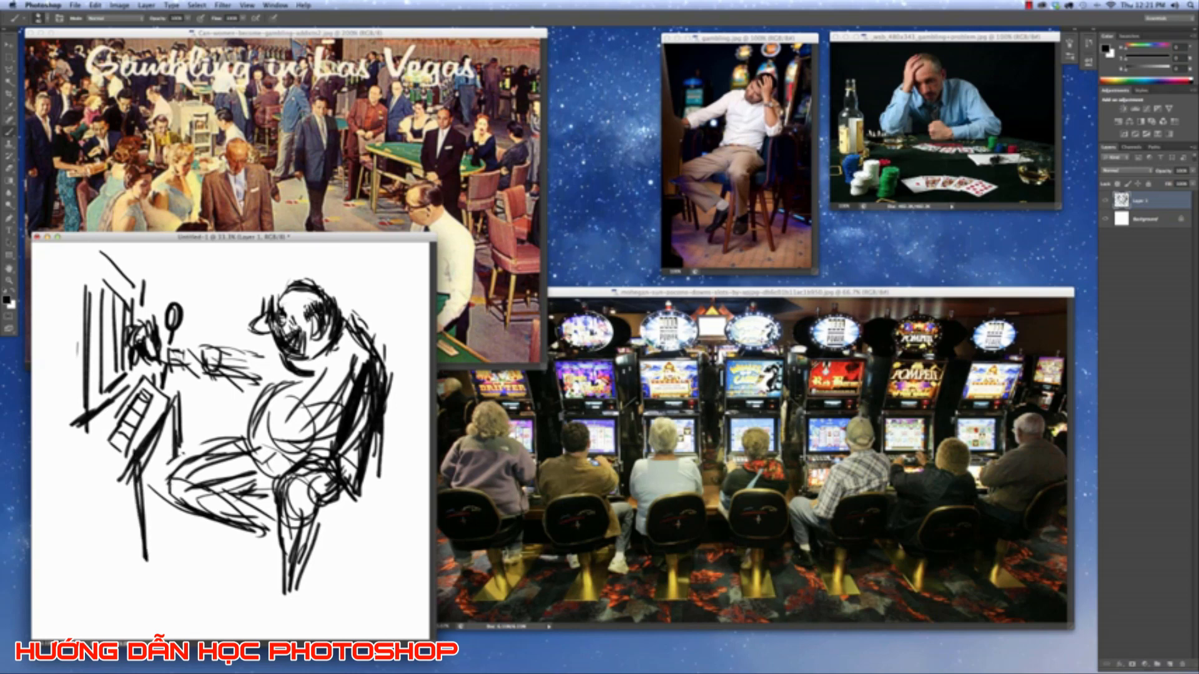
pyautogui.moveTo(170, 500)
pyautogui.mouseDown()
pyautogui.moveTo(173, 550)
pyautogui.moveTo(148, 586)
pyautogui.mouseUp()
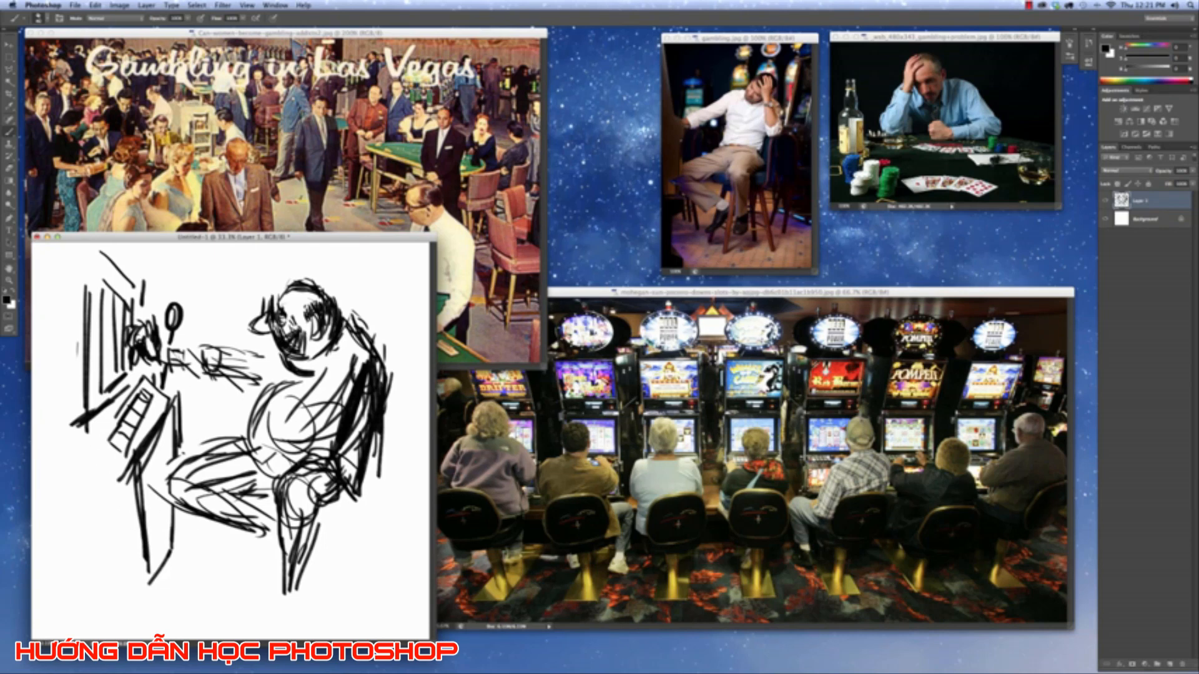
# Add the waistline strokes and the collar lines below the gambler's chin.
pyautogui.moveTo(296, 463); pyautogui.dragTo(313, 452)
pyautogui.moveTo(285, 472)
pyautogui.mouseDown()
pyautogui.moveTo(300, 450)
pyautogui.moveTo(321, 450)
pyautogui.moveTo(333, 469)
pyautogui.mouseUp()
pyautogui.moveTo(279, 364)
pyautogui.mouseDown()
pyautogui.moveTo(265, 395)
pyautogui.moveTo(310, 410)
pyautogui.moveTo(288, 395)
pyautogui.mouseUp()
pyautogui.moveTo(340, 344)
pyautogui.mouseDown()
pyautogui.moveTo(314, 375)
pyautogui.moveTo(325, 366)
pyautogui.moveTo(316, 399)
pyautogui.moveTo(329, 390)
pyautogui.moveTo(291, 391)
pyautogui.moveTo(306, 393)
pyautogui.mouseUp()
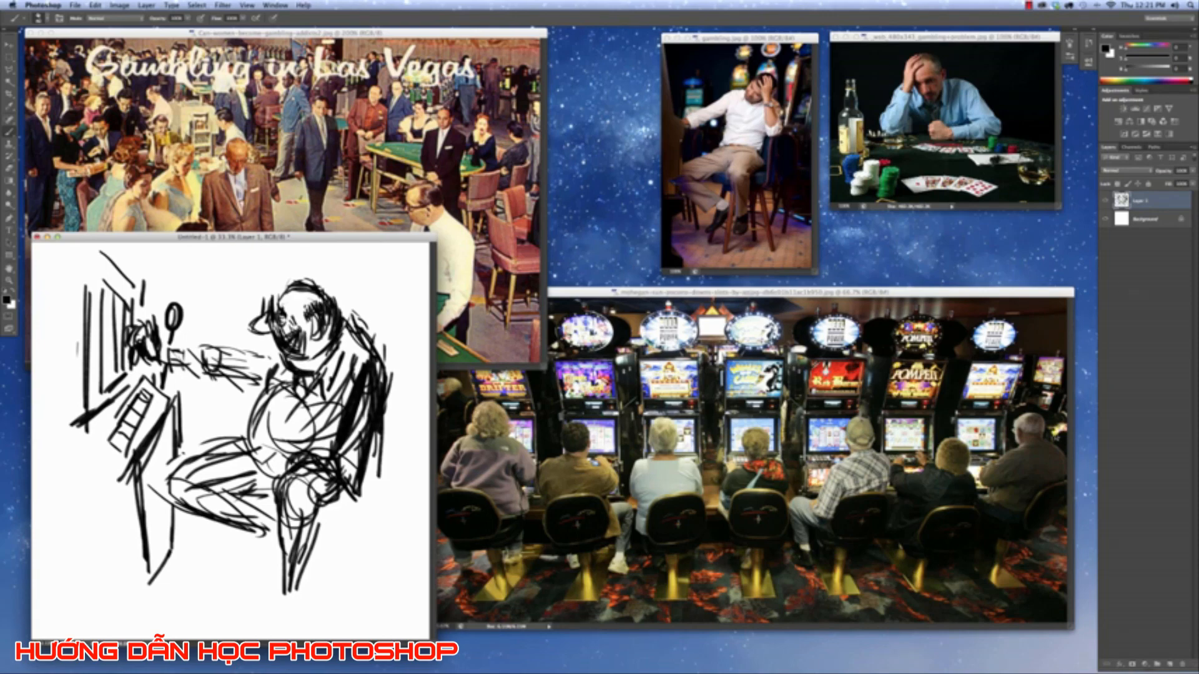
# Lower the rough sketch layer's opacity to a faint grey and add a new layer above it.
pyautogui.click(1192, 171)
pyautogui.moveTo(1177, 185); pyautogui.dragTo(1152, 185)
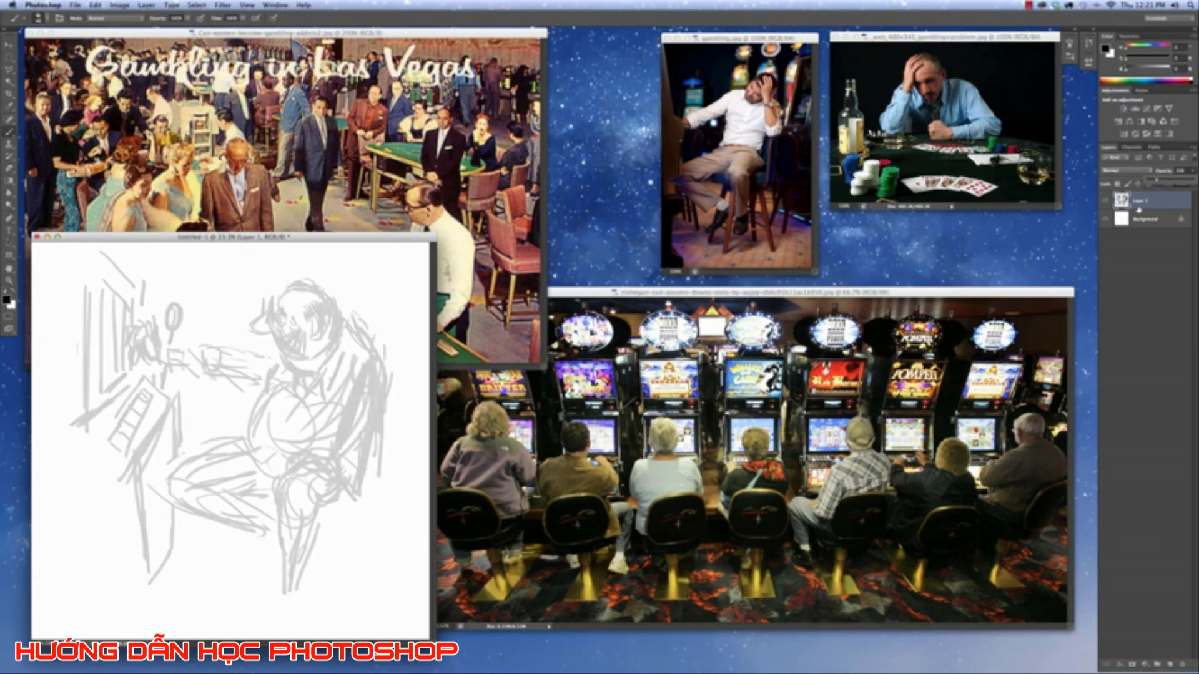
pyautogui.click(1168, 663)
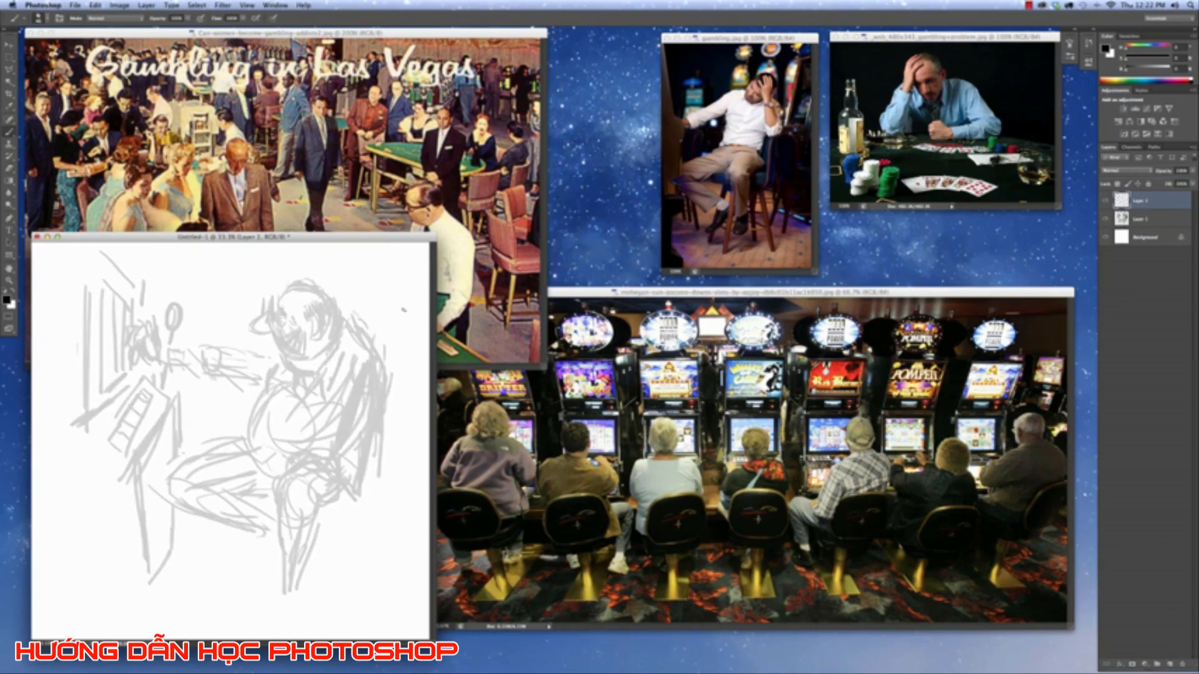
# Ink the gambler's near shoulder seam, the shirt collar point and the lapel lines running down from the neck over the faded rough.
pyautogui.press('super+equal')
pyautogui.press('super+equal')
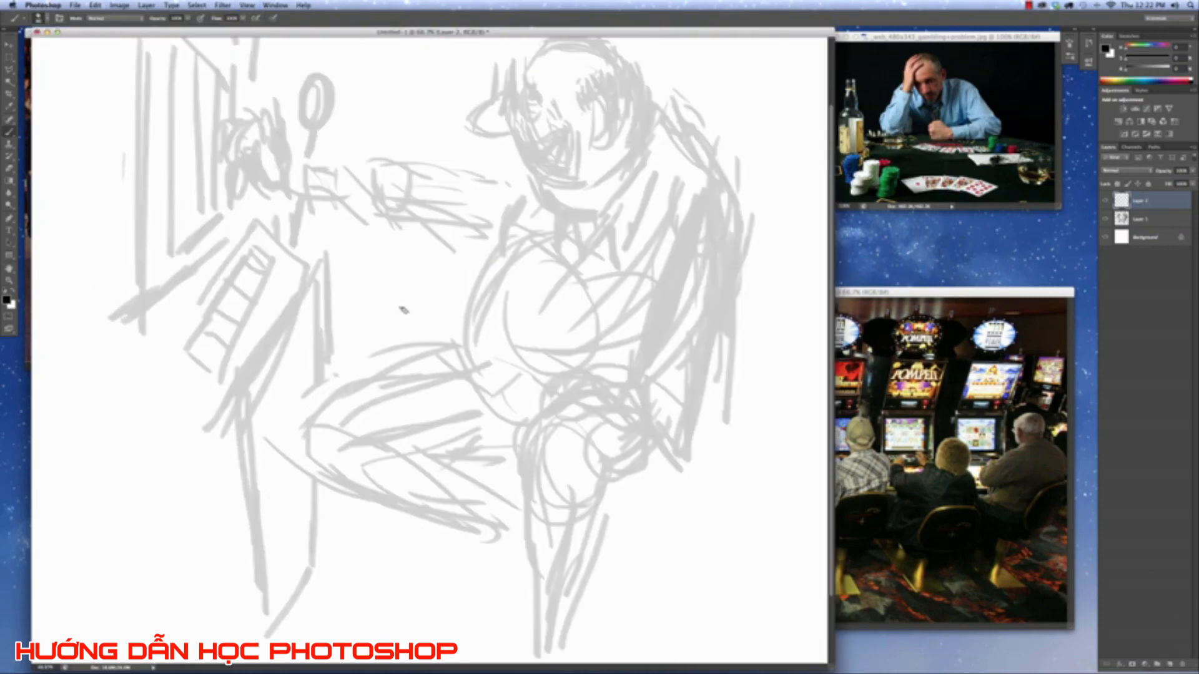
pyautogui.scroll(-1, 532, 230)
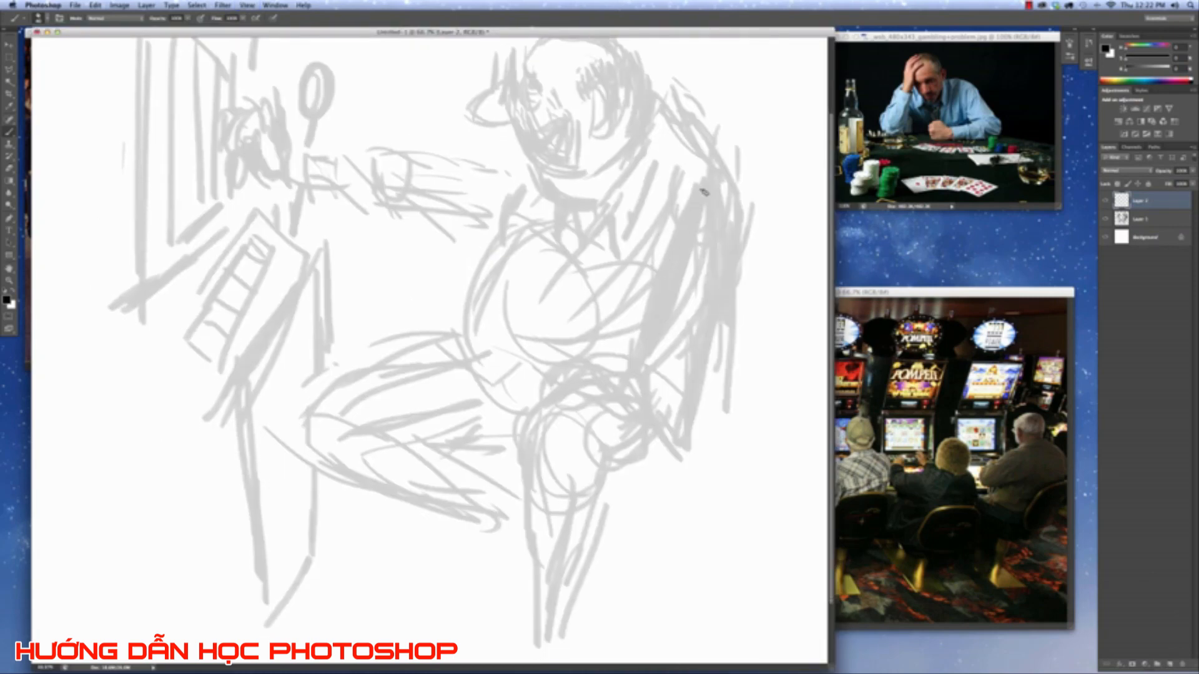
pyautogui.moveTo(699, 193); pyautogui.dragTo(744, 243)
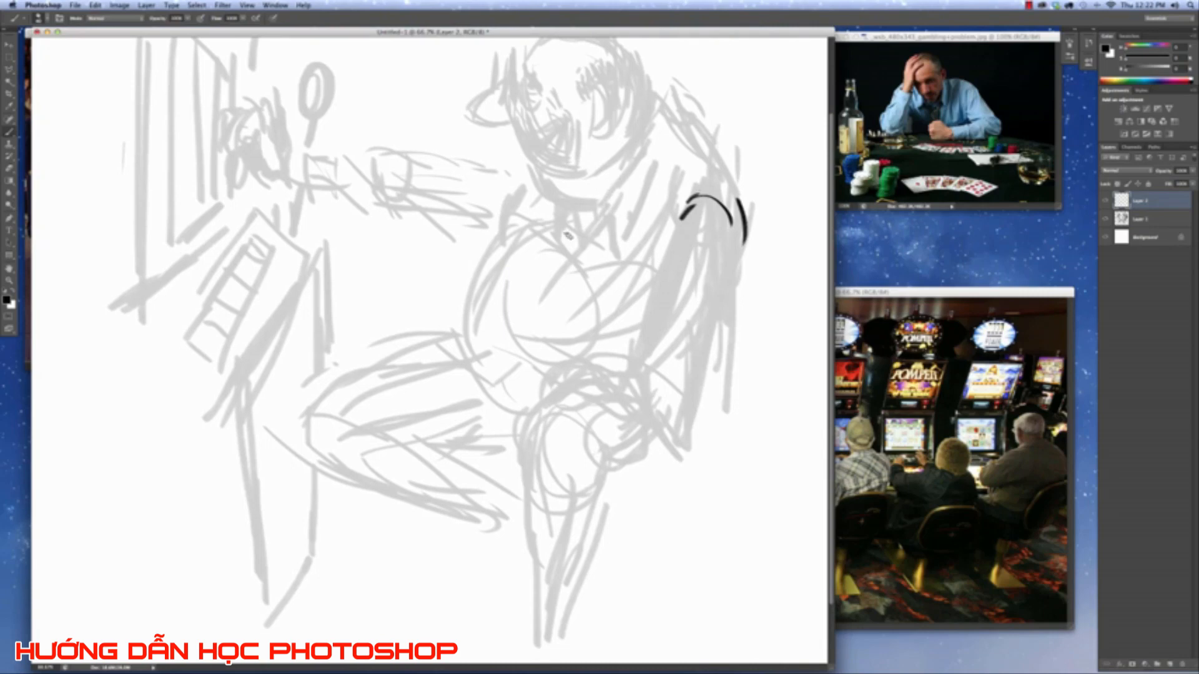
pyautogui.moveTo(574, 229)
pyautogui.mouseDown()
pyautogui.moveTo(597, 201)
pyautogui.moveTo(619, 243)
pyautogui.mouseUp()
pyautogui.moveTo(609, 194)
pyautogui.mouseDown()
pyautogui.moveTo(655, 111)
pyautogui.moveTo(681, 117)
pyautogui.moveTo(636, 239)
pyautogui.mouseUp()
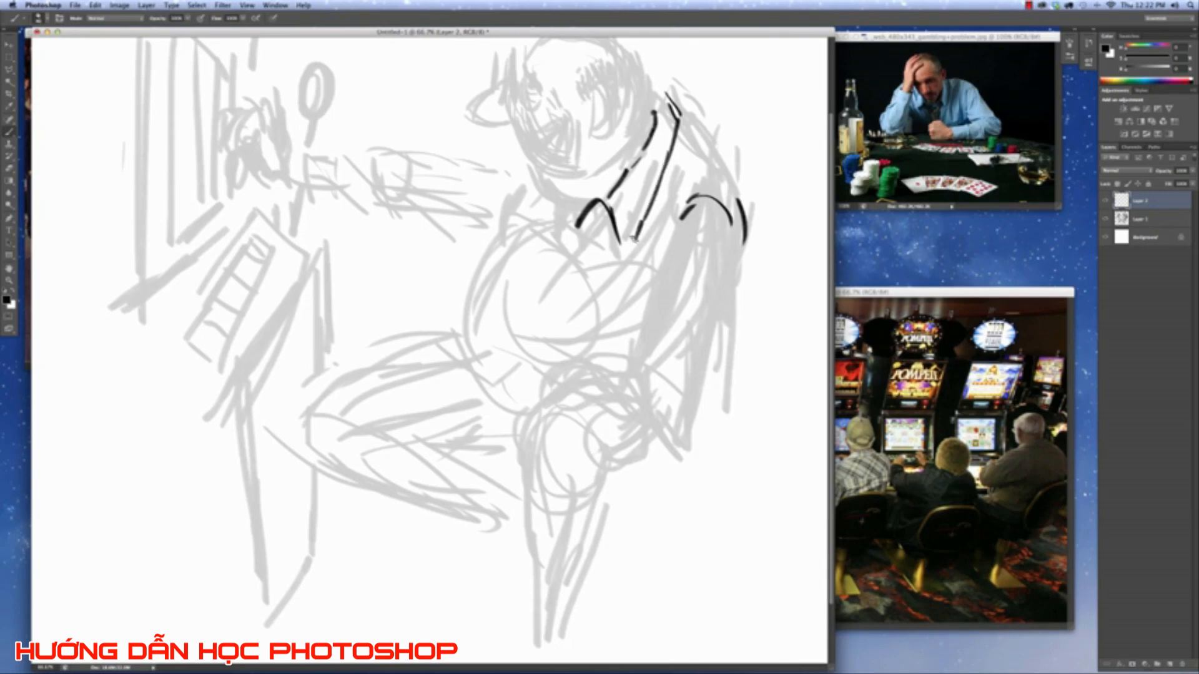
# Draw the other collar point, the small knot shape beneath it, and the front outline of the chest and belly.
pyautogui.moveTo(561, 254)
pyautogui.mouseDown()
pyautogui.moveTo(556, 198)
pyautogui.moveTo(514, 201)
pyautogui.moveTo(549, 199)
pyautogui.moveTo(507, 229)
pyautogui.moveTo(576, 280)
pyautogui.mouseUp()
pyautogui.moveTo(568, 231)
pyautogui.mouseDown()
pyautogui.moveTo(494, 244)
pyautogui.moveTo(459, 284)
pyautogui.moveTo(450, 331)
pyautogui.mouseUp()
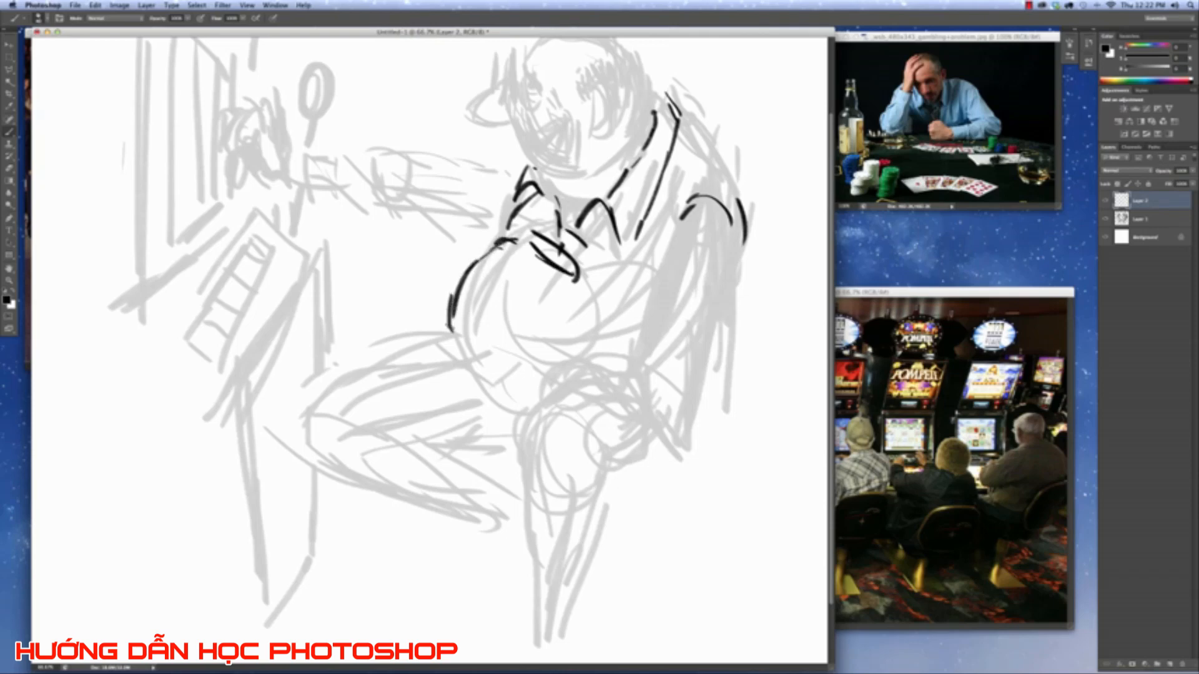
pyautogui.moveTo(507, 275); pyautogui.dragTo(497, 312)
pyautogui.moveTo(522, 255)
pyautogui.mouseDown()
pyautogui.moveTo(507, 277)
pyautogui.moveTo(544, 259)
pyautogui.mouseUp()
pyautogui.moveTo(642, 267)
pyautogui.mouseDown()
pyautogui.moveTo(634, 289)
pyautogui.moveTo(656, 284)
pyautogui.mouseUp()
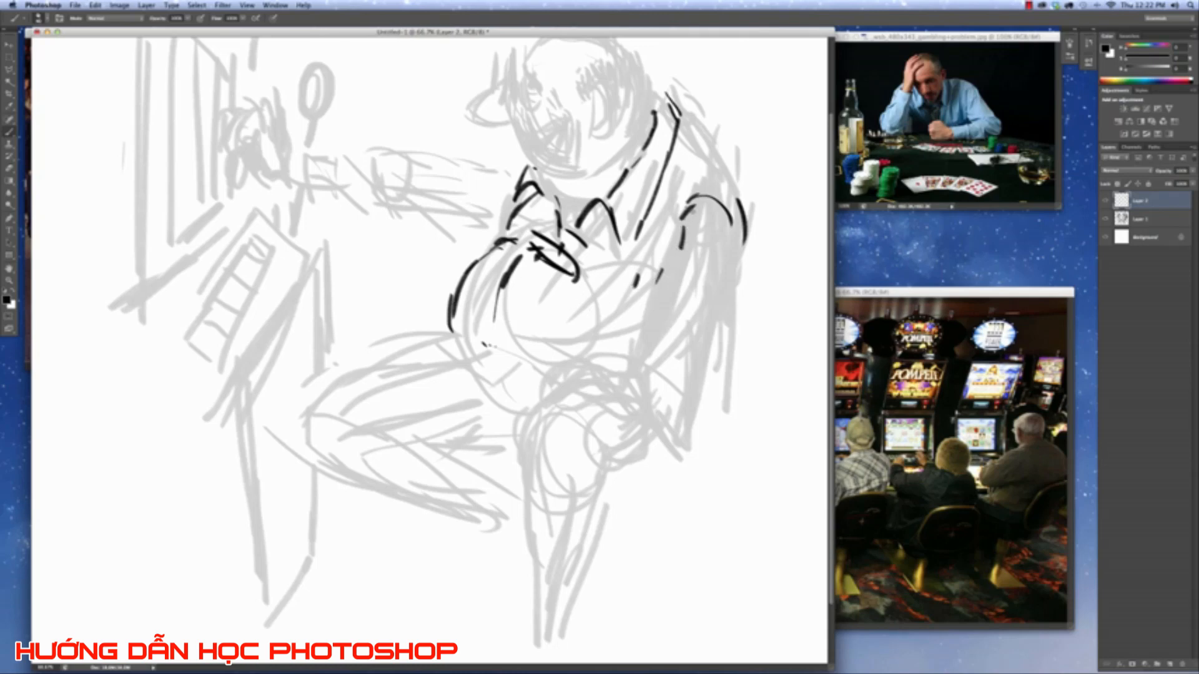
# Outline the near arm's sleeve from shoulder to elbow, with elbow folds and a dark shadow along its inner edge.
pyautogui.moveTo(686, 209); pyautogui.dragTo(671, 269)
pyautogui.moveTo(675, 360)
pyautogui.mouseDown()
pyautogui.moveTo(691, 409)
pyautogui.moveTo(680, 412)
pyautogui.mouseUp()
pyautogui.moveTo(660, 342); pyautogui.dragTo(705, 360)
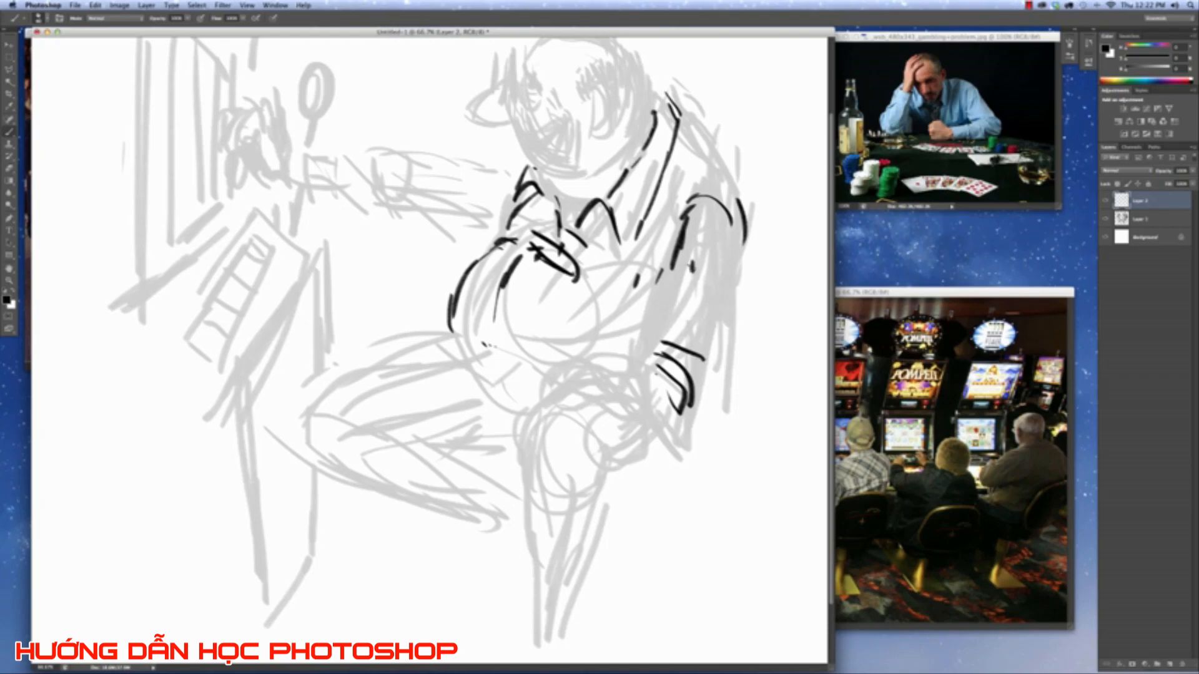
pyautogui.moveTo(692, 262); pyautogui.dragTo(718, 351)
pyautogui.moveTo(736, 251)
pyautogui.mouseDown()
pyautogui.moveTo(724, 394)
pyautogui.moveTo(697, 430)
pyautogui.mouseUp()
pyautogui.moveTo(662, 416)
pyautogui.mouseDown()
pyautogui.moveTo(674, 394)
pyautogui.moveTo(653, 396)
pyautogui.moveTo(668, 434)
pyautogui.moveTo(694, 432)
pyautogui.mouseUp()
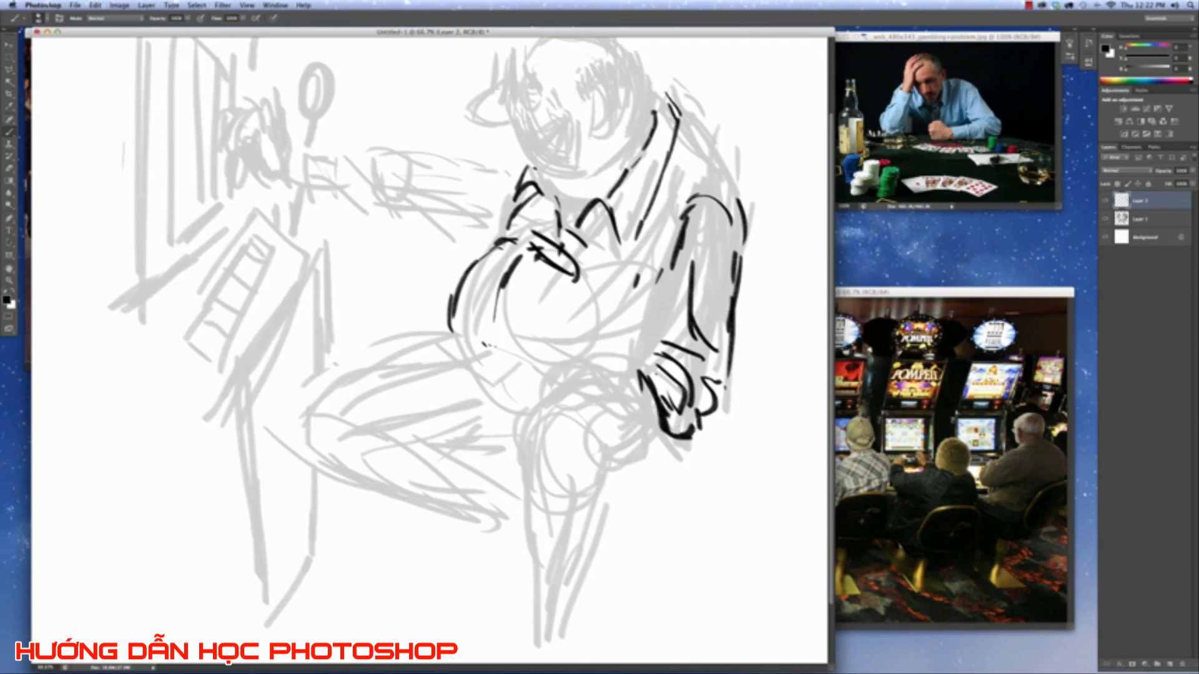
pyautogui.moveTo(683, 274); pyautogui.dragTo(663, 335)
pyautogui.moveTo(686, 251); pyautogui.dragTo(660, 331)
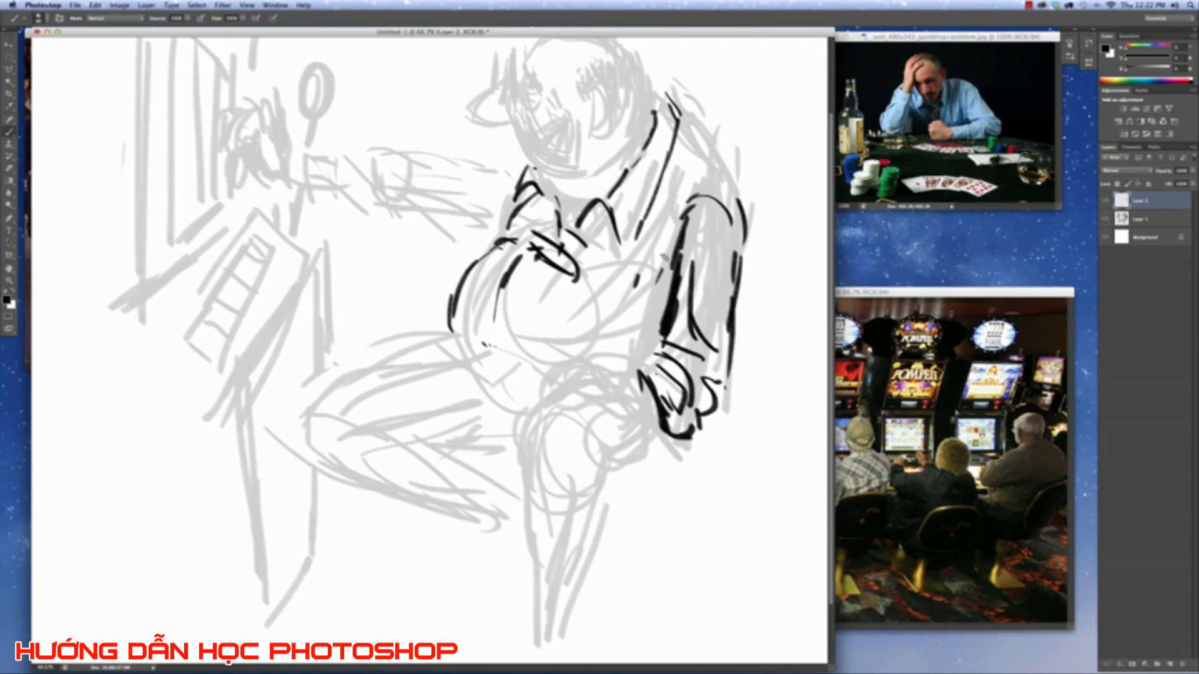
# Draw the bent forearm and the hand resting on the knee, adding crease strokes around the elbow.
pyautogui.moveTo(645, 392)
pyautogui.mouseDown()
pyautogui.moveTo(598, 377)
pyautogui.moveTo(677, 415)
pyautogui.moveTo(714, 413)
pyautogui.moveTo(726, 374)
pyautogui.mouseUp()
pyautogui.moveTo(576, 374)
pyautogui.mouseDown()
pyautogui.moveTo(598, 369)
pyautogui.moveTo(541, 387)
pyautogui.moveTo(543, 418)
pyautogui.moveTo(602, 395)
pyautogui.moveTo(618, 417)
pyautogui.moveTo(656, 422)
pyautogui.mouseUp()
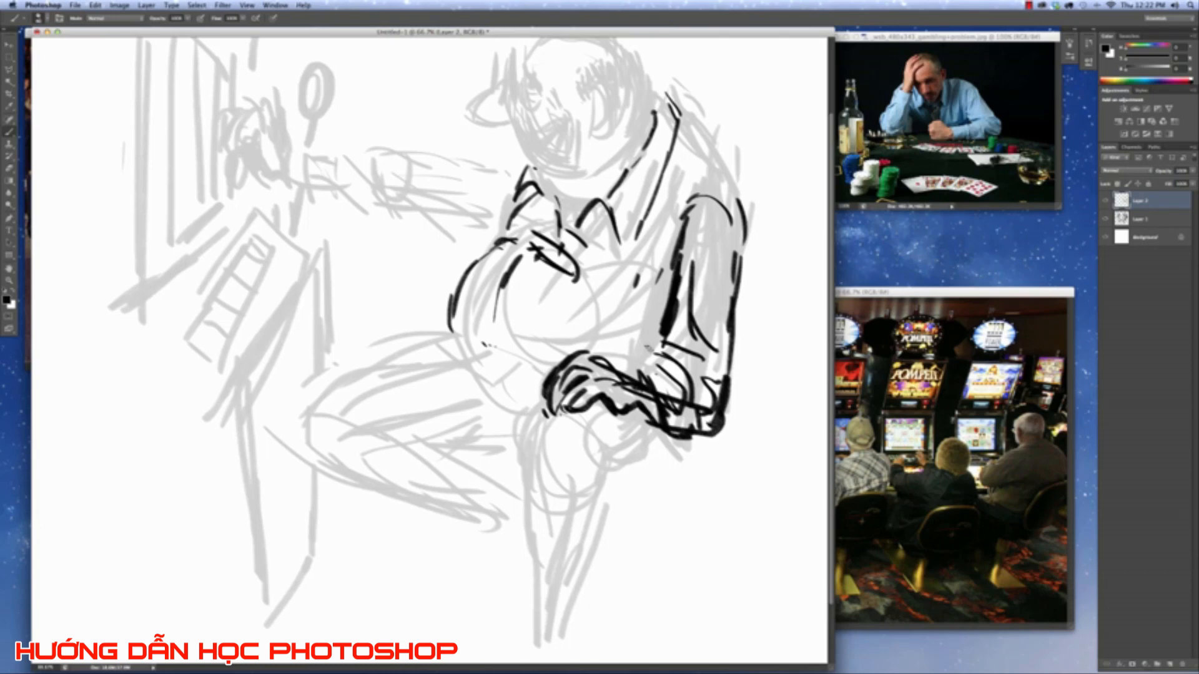
pyautogui.moveTo(650, 362)
pyautogui.mouseDown()
pyautogui.moveTo(671, 382)
pyautogui.moveTo(690, 377)
pyautogui.moveTo(699, 396)
pyautogui.mouseUp()
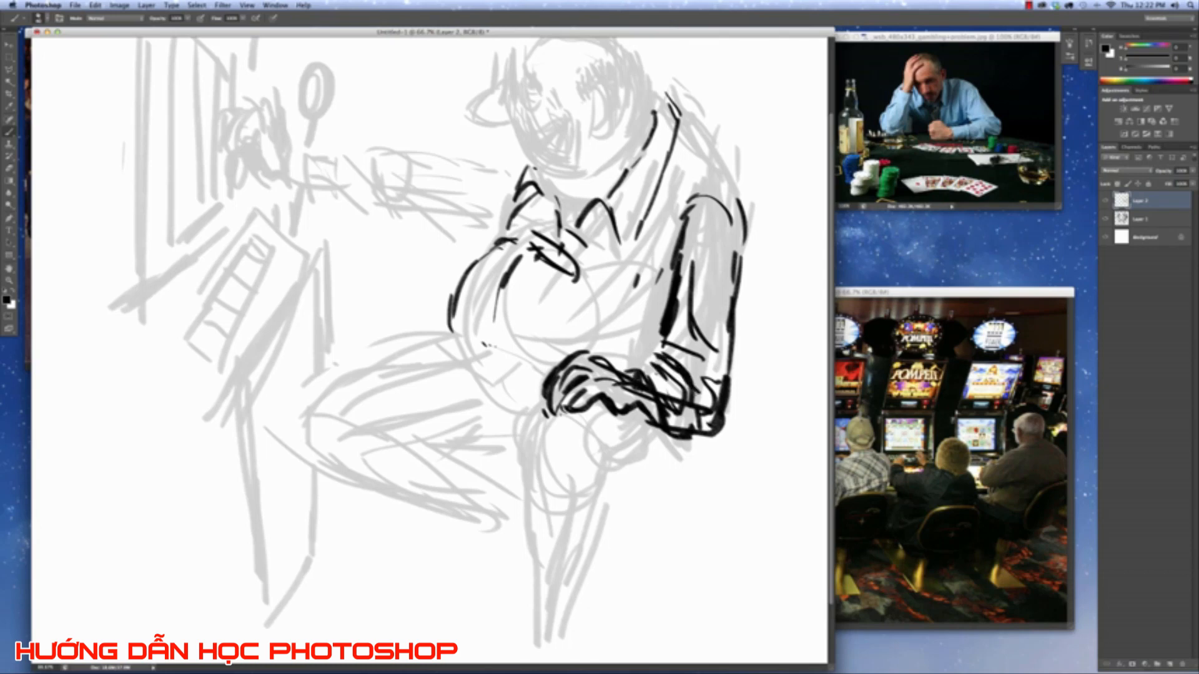
pyautogui.moveTo(684, 351); pyautogui.dragTo(707, 401)
pyautogui.moveTo(667, 332); pyautogui.dragTo(673, 369)
pyautogui.moveTo(687, 295); pyautogui.dragTo(673, 351)
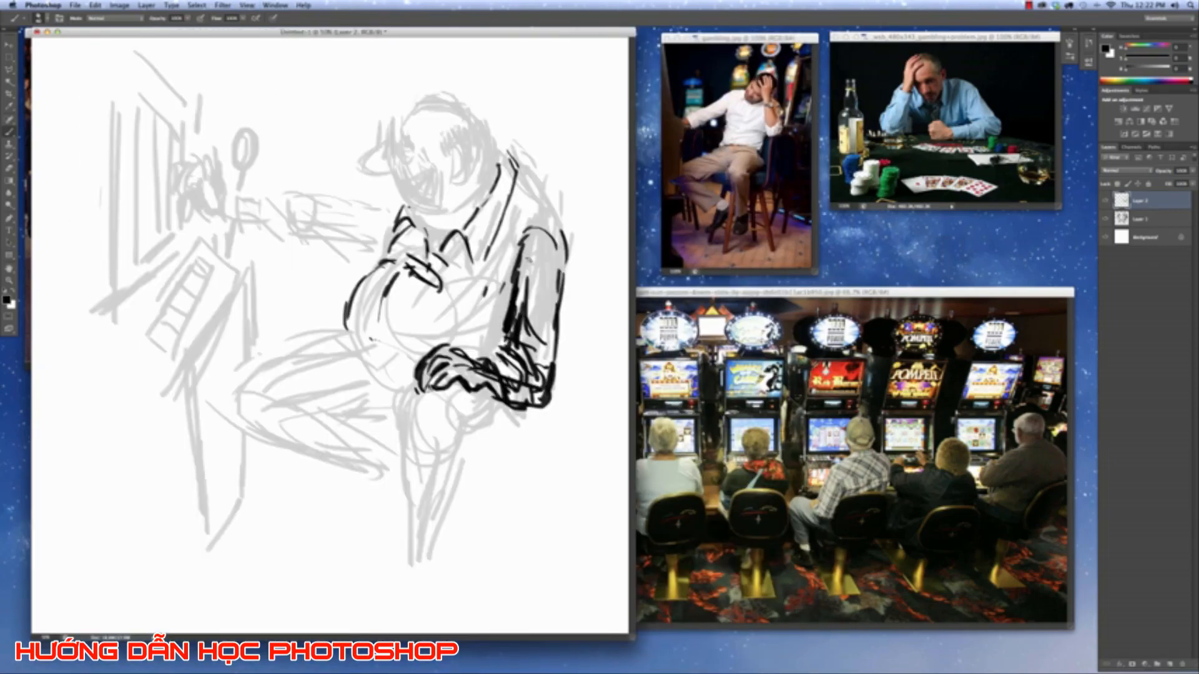
# Draw the back's curve from collar to shoulder and the near lower leg's outer edges with long trouser folds.
pyautogui.moveTo(524, 263)
pyautogui.mouseDown()
pyautogui.moveTo(548, 242)
pyautogui.moveTo(559, 262)
pyautogui.mouseUp()
pyautogui.moveTo(519, 176); pyautogui.dragTo(570, 269)
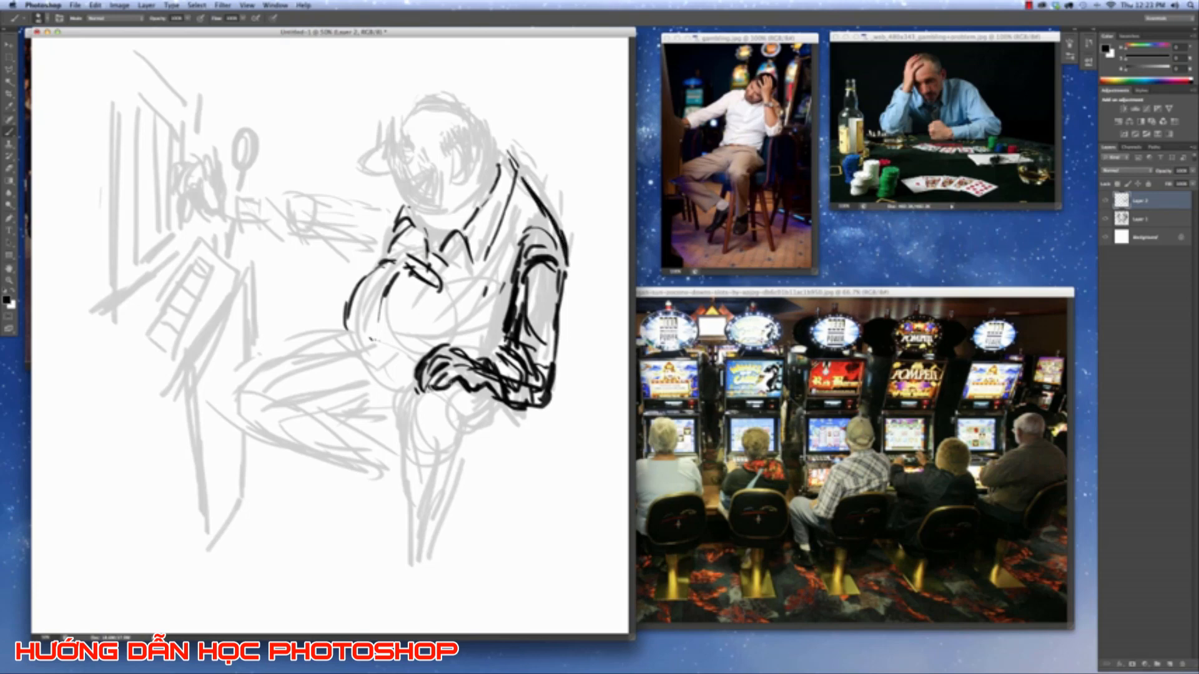
pyautogui.moveTo(410, 397); pyautogui.dragTo(402, 507)
pyautogui.moveTo(456, 404)
pyautogui.mouseDown()
pyautogui.moveTo(471, 449)
pyautogui.moveTo(445, 512)
pyautogui.mouseUp()
pyautogui.moveTo(442, 441); pyautogui.dragTo(440, 503)
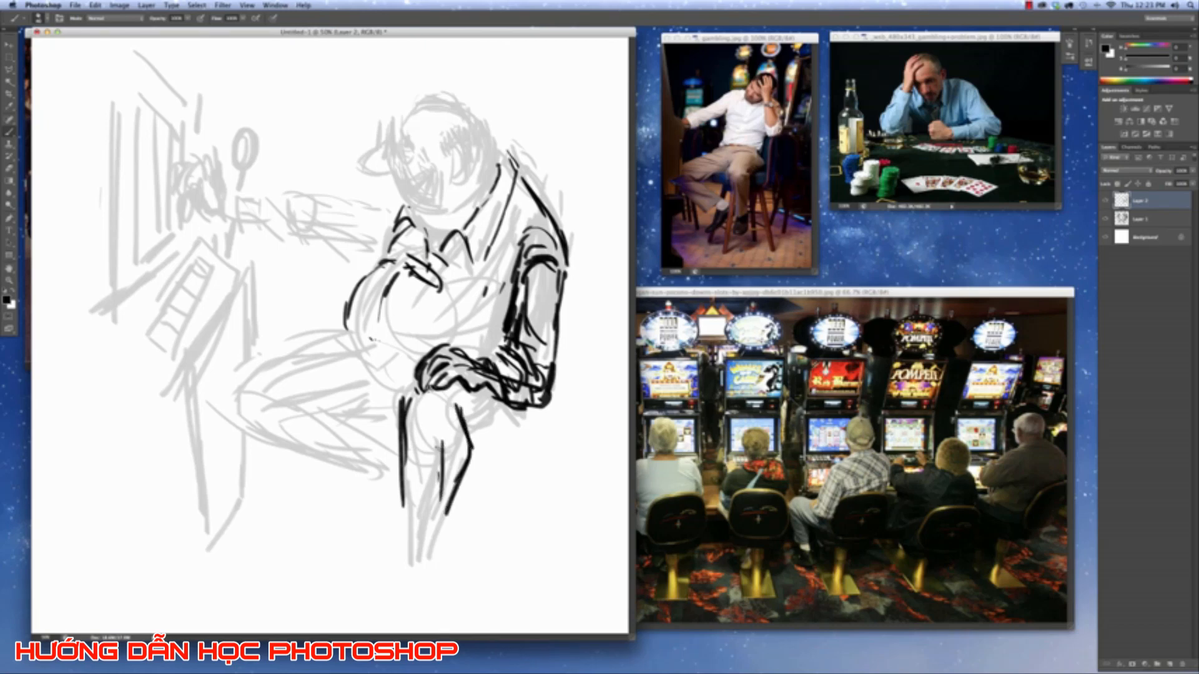
pyautogui.moveTo(428, 419); pyautogui.dragTo(443, 528)
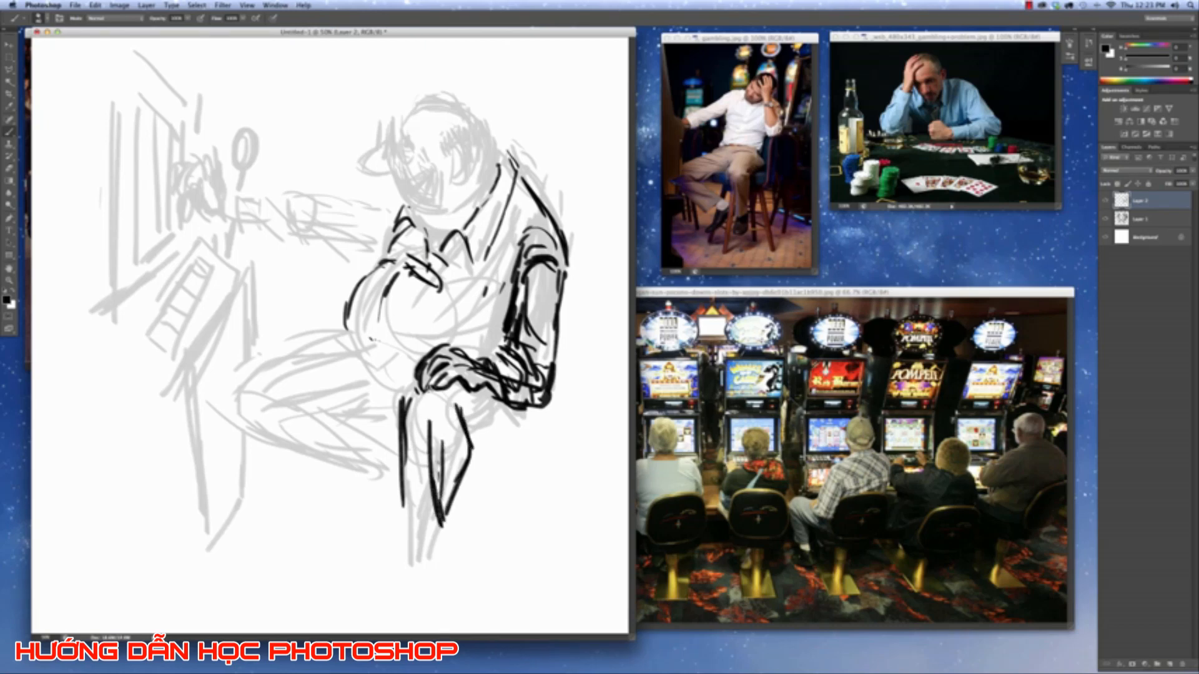
# Thicken the near lower leg's contours and close the trouser leg with a pointed hem at the ankle.
pyautogui.moveTo(448, 405); pyautogui.dragTo(461, 426)
pyautogui.moveTo(467, 419)
pyautogui.mouseDown()
pyautogui.moveTo(476, 441)
pyautogui.moveTo(397, 506)
pyautogui.mouseUp()
pyautogui.moveTo(413, 438); pyautogui.dragTo(393, 526)
pyautogui.moveTo(410, 476); pyautogui.dragTo(395, 529)
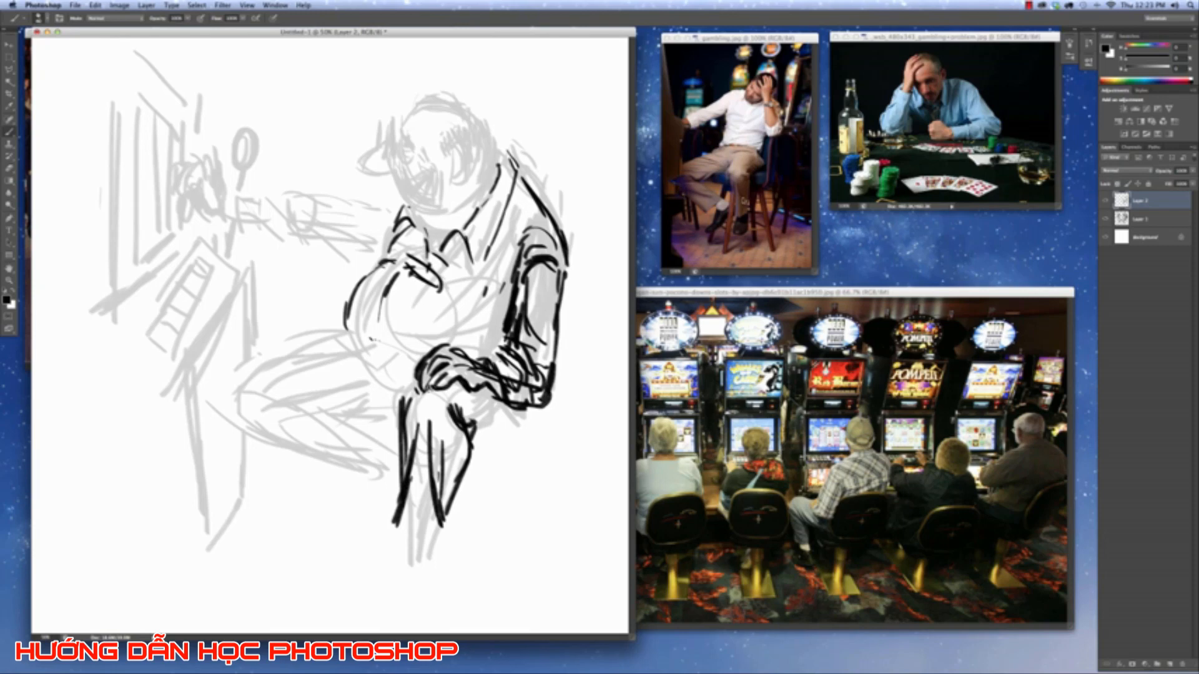
pyautogui.moveTo(412, 486)
pyautogui.mouseDown()
pyautogui.moveTo(398, 541)
pyautogui.moveTo(428, 532)
pyautogui.moveTo(416, 554)
pyautogui.moveTo(438, 525)
pyautogui.mouseUp()
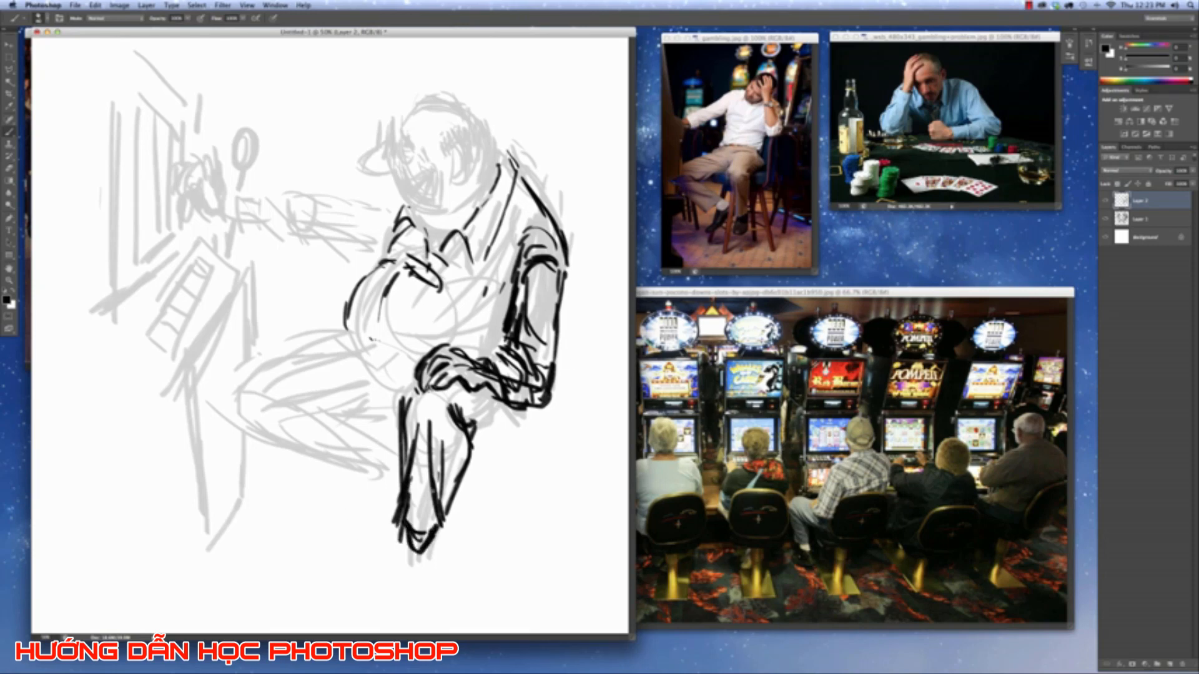
# Define the near knee and the thigh's underside below the forearm, and draw the belly's lower edge with a dark belt.
pyautogui.moveTo(415, 398); pyautogui.dragTo(407, 443)
pyautogui.moveTo(458, 396)
pyautogui.mouseDown()
pyautogui.moveTo(482, 422)
pyautogui.moveTo(486, 409)
pyautogui.moveTo(510, 410)
pyautogui.mouseUp()
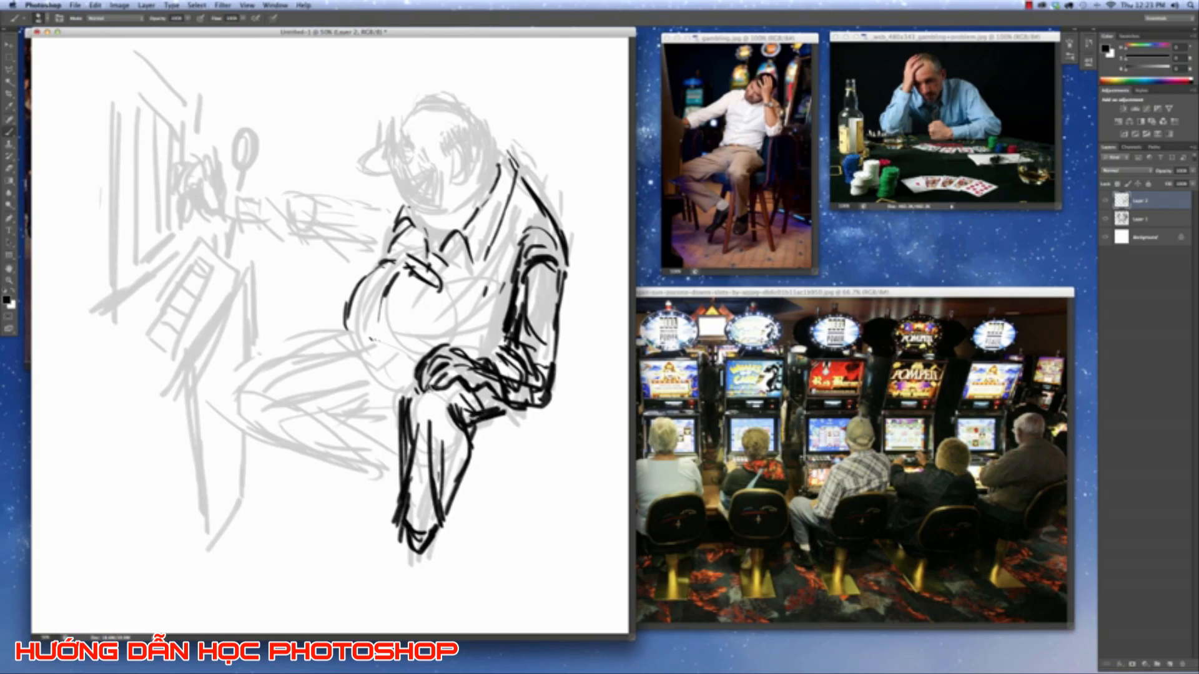
pyautogui.moveTo(426, 383); pyautogui.dragTo(406, 407)
pyautogui.moveTo(352, 316); pyautogui.dragTo(420, 371)
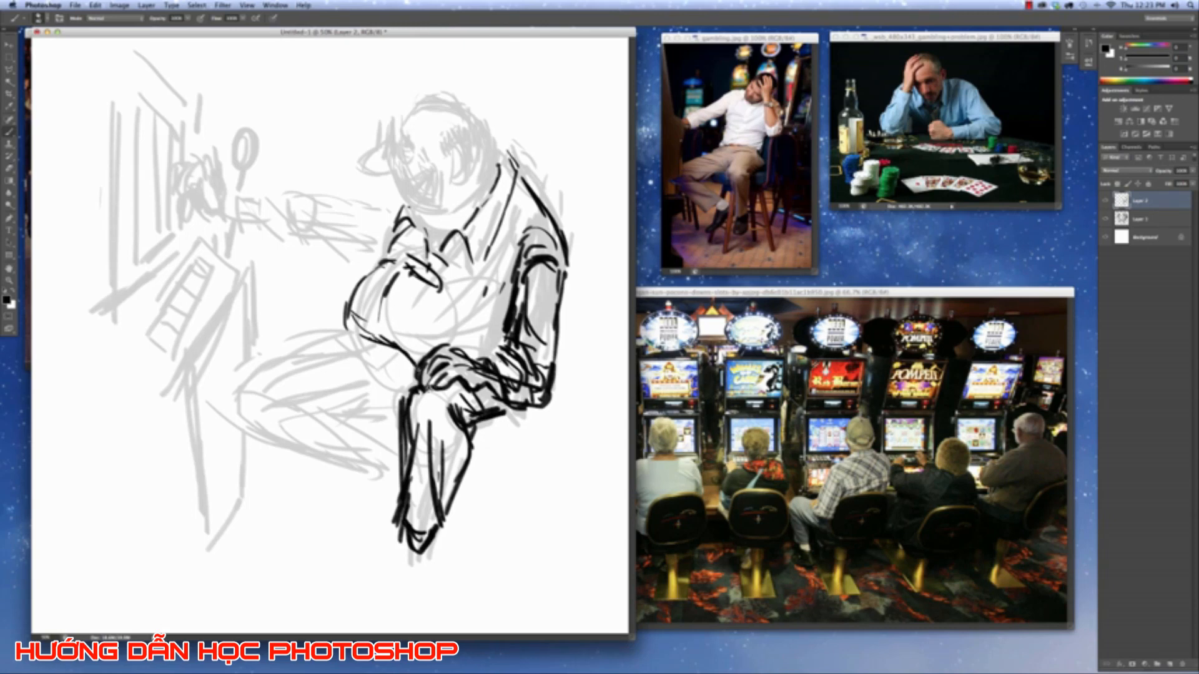
pyautogui.moveTo(363, 334); pyautogui.dragTo(409, 377)
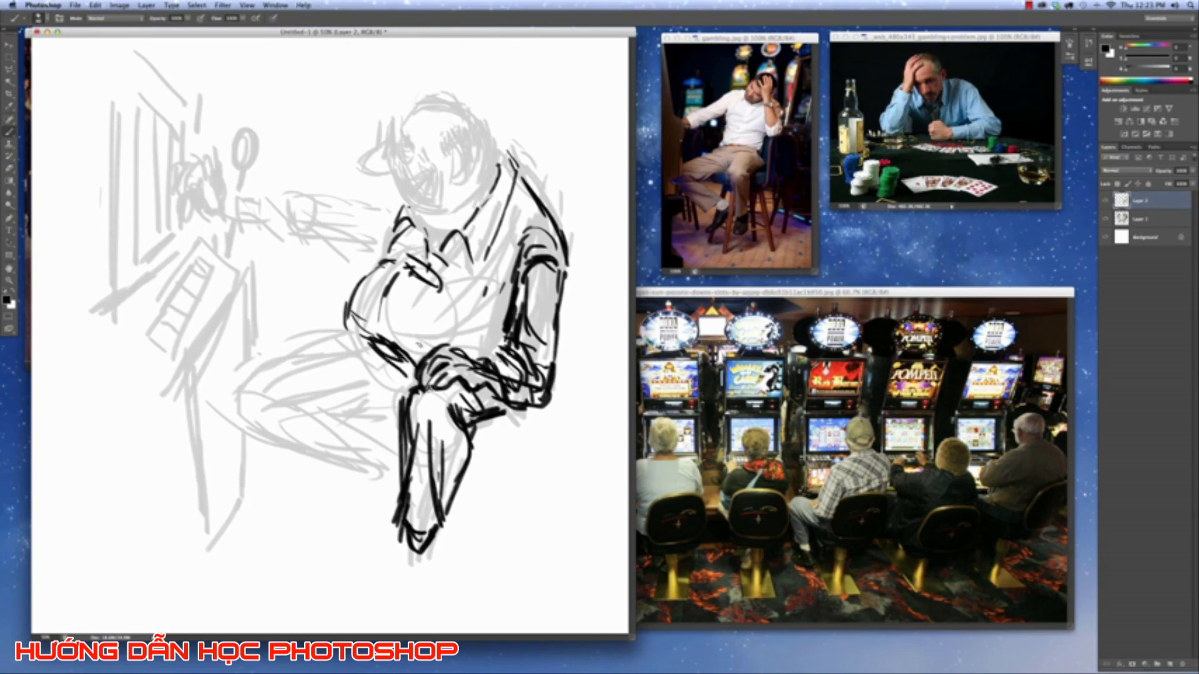
# Add a boxy pocket shape and fold strokes across the chest, with creases near the far shoulder and the armpit.
pyautogui.moveTo(402, 320); pyautogui.dragTo(398, 343)
pyautogui.moveTo(503, 261); pyautogui.dragTo(514, 309)
pyautogui.moveTo(458, 331); pyautogui.dragTo(467, 335)
pyautogui.moveTo(485, 287)
pyautogui.mouseDown()
pyautogui.moveTo(455, 272)
pyautogui.moveTo(430, 303)
pyautogui.moveTo(473, 273)
pyautogui.moveTo(431, 318)
pyautogui.mouseUp()
pyautogui.moveTo(445, 308)
pyautogui.mouseDown()
pyautogui.moveTo(464, 313)
pyautogui.moveTo(481, 290)
pyautogui.moveTo(433, 284)
pyautogui.mouseUp()
pyautogui.moveTo(432, 288); pyautogui.dragTo(440, 299)
pyautogui.moveTo(407, 243); pyautogui.dragTo(377, 271)
pyautogui.moveTo(385, 252); pyautogui.dragTo(405, 278)
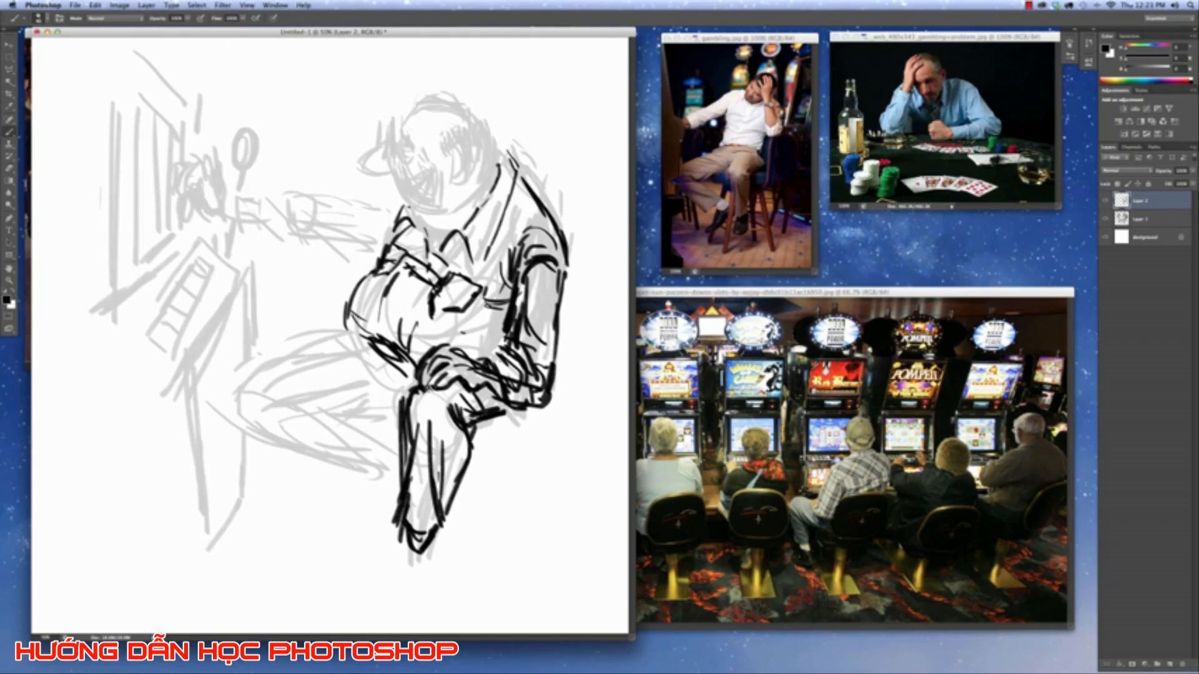
# Add curved vertical fold strokes down the front of the gambler's belly.
pyautogui.moveTo(384, 271); pyautogui.dragTo(377, 331)
pyautogui.moveTo(382, 297); pyautogui.dragTo(375, 336)
pyautogui.moveTo(412, 278); pyautogui.dragTo(400, 312)
pyautogui.moveTo(404, 289); pyautogui.dragTo(392, 340)
pyautogui.moveTo(398, 317); pyautogui.dragTo(391, 351)
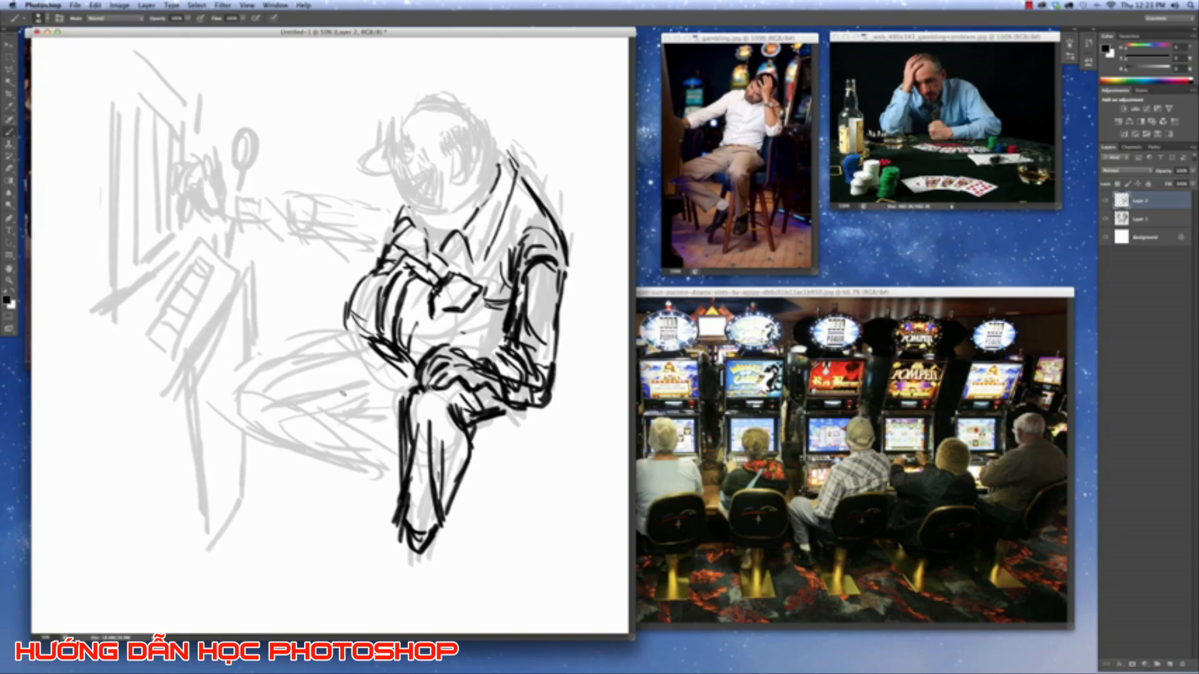
# Draw the far leg's thigh with its upper contour, knee strokes, a triangular crease and the underside line.
pyautogui.moveTo(249, 367)
pyautogui.mouseDown()
pyautogui.moveTo(271, 355)
pyautogui.moveTo(245, 384)
pyautogui.moveTo(256, 402)
pyautogui.mouseUp()
pyautogui.moveTo(260, 361); pyautogui.dragTo(356, 332)
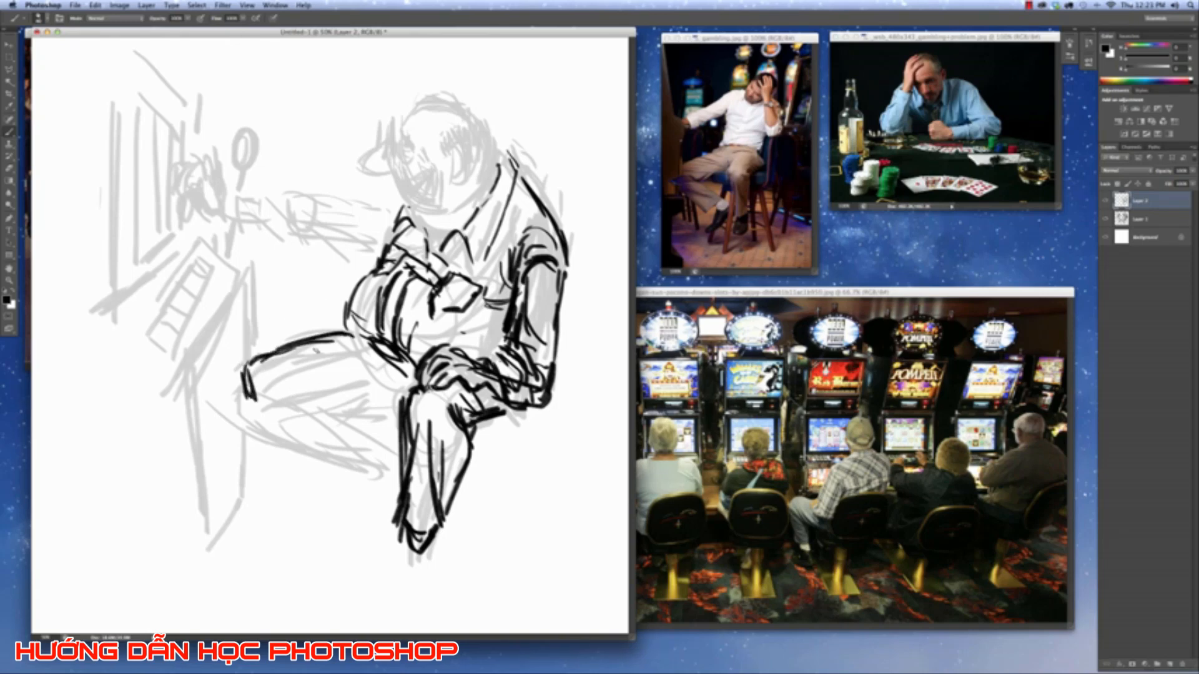
pyautogui.moveTo(233, 375)
pyautogui.mouseDown()
pyautogui.moveTo(226, 403)
pyautogui.moveTo(310, 413)
pyautogui.mouseUp()
pyautogui.moveTo(289, 374); pyautogui.dragTo(302, 406)
pyautogui.moveTo(268, 387)
pyautogui.mouseDown()
pyautogui.moveTo(309, 410)
pyautogui.moveTo(361, 390)
pyautogui.moveTo(384, 401)
pyautogui.moveTo(364, 388)
pyautogui.mouseUp()
pyautogui.hotkey('ctrl', 'z')
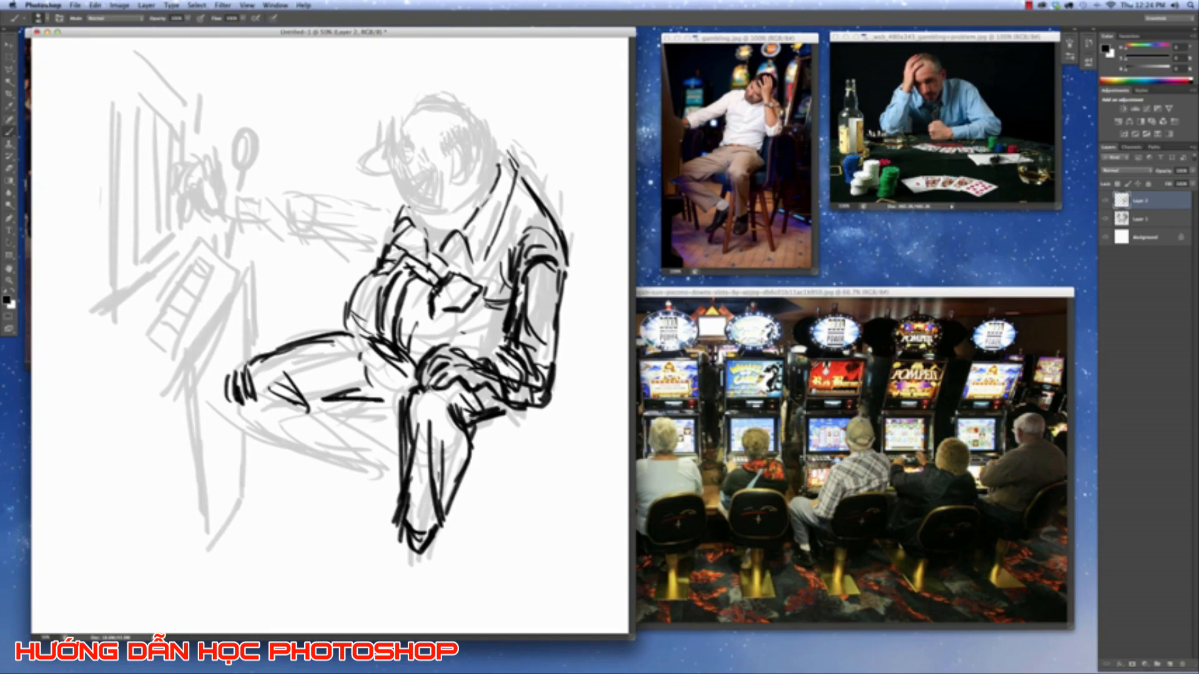
# Add trouser folds across the far thigh and around the hip beneath the belt.
pyautogui.moveTo(331, 344); pyautogui.dragTo(363, 386)
pyautogui.moveTo(345, 361)
pyautogui.mouseDown()
pyautogui.moveTo(374, 397)
pyautogui.moveTo(334, 372)
pyautogui.moveTo(360, 394)
pyautogui.mouseUp()
pyautogui.moveTo(345, 380); pyautogui.dragTo(388, 411)
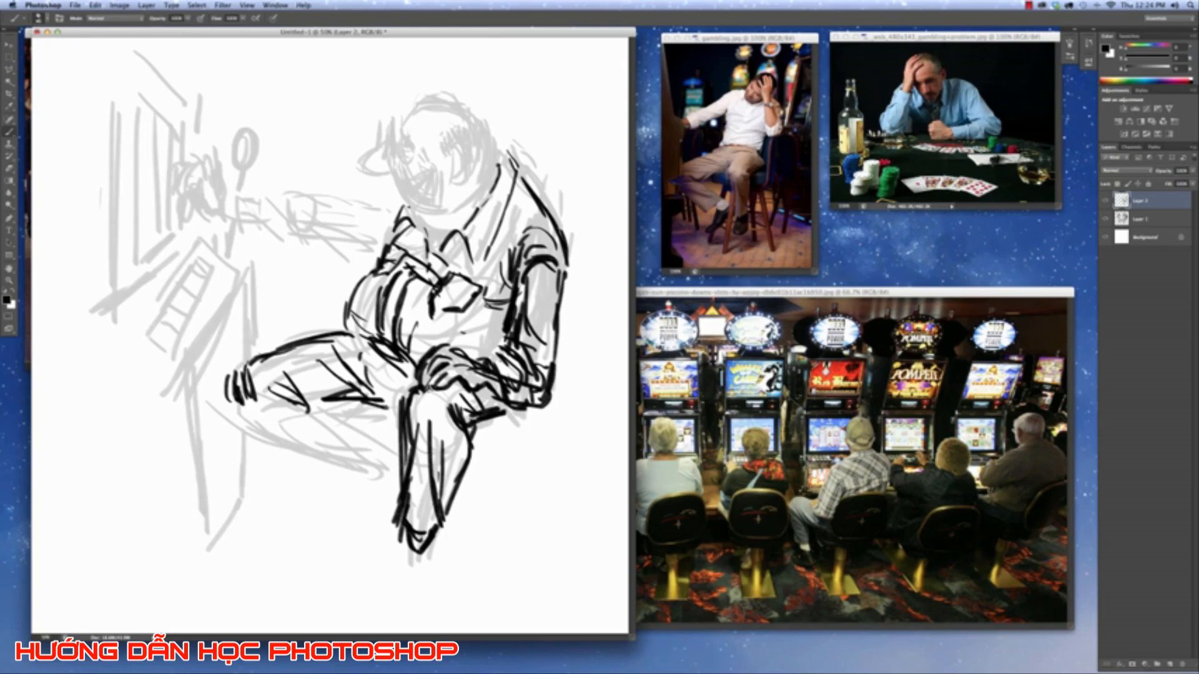
pyautogui.moveTo(377, 341)
pyautogui.mouseDown()
pyautogui.moveTo(366, 383)
pyautogui.moveTo(379, 363)
pyautogui.moveTo(376, 387)
pyautogui.mouseUp()
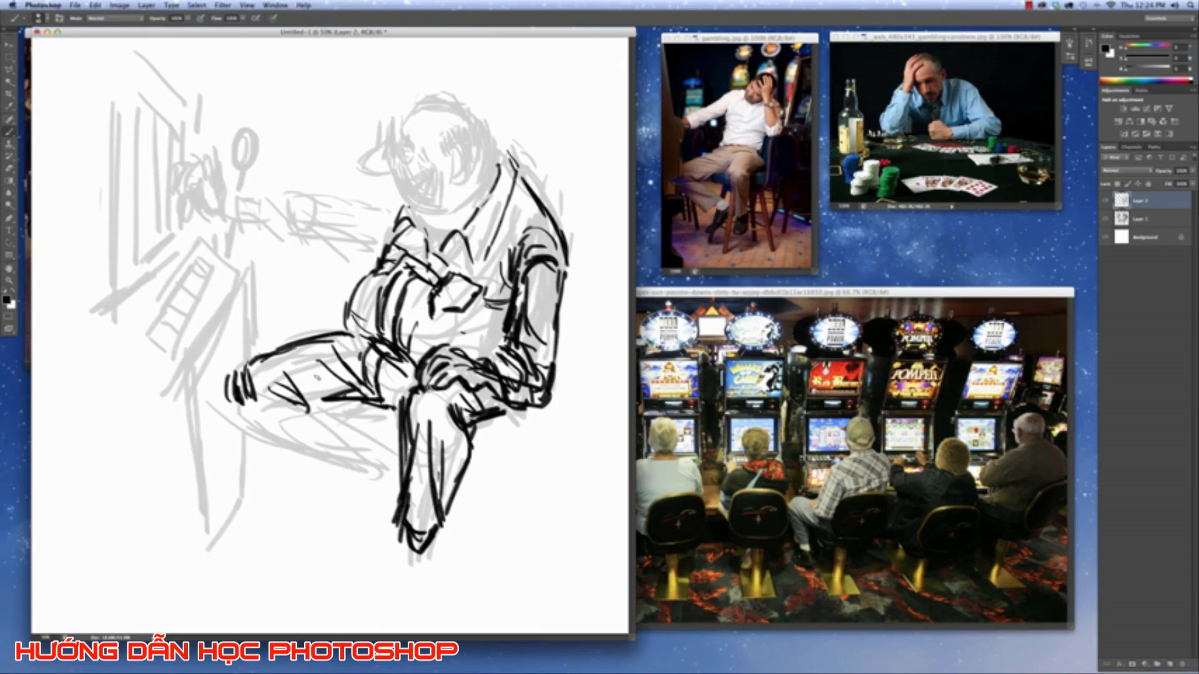
# Draw the far leg's lower part folding back from the knee, with crease strokes and a dark trouser hem.
pyautogui.click(314, 381)
pyautogui.moveTo(306, 408)
pyautogui.mouseDown()
pyautogui.moveTo(255, 412)
pyautogui.moveTo(297, 473)
pyautogui.moveTo(330, 430)
pyautogui.mouseUp()
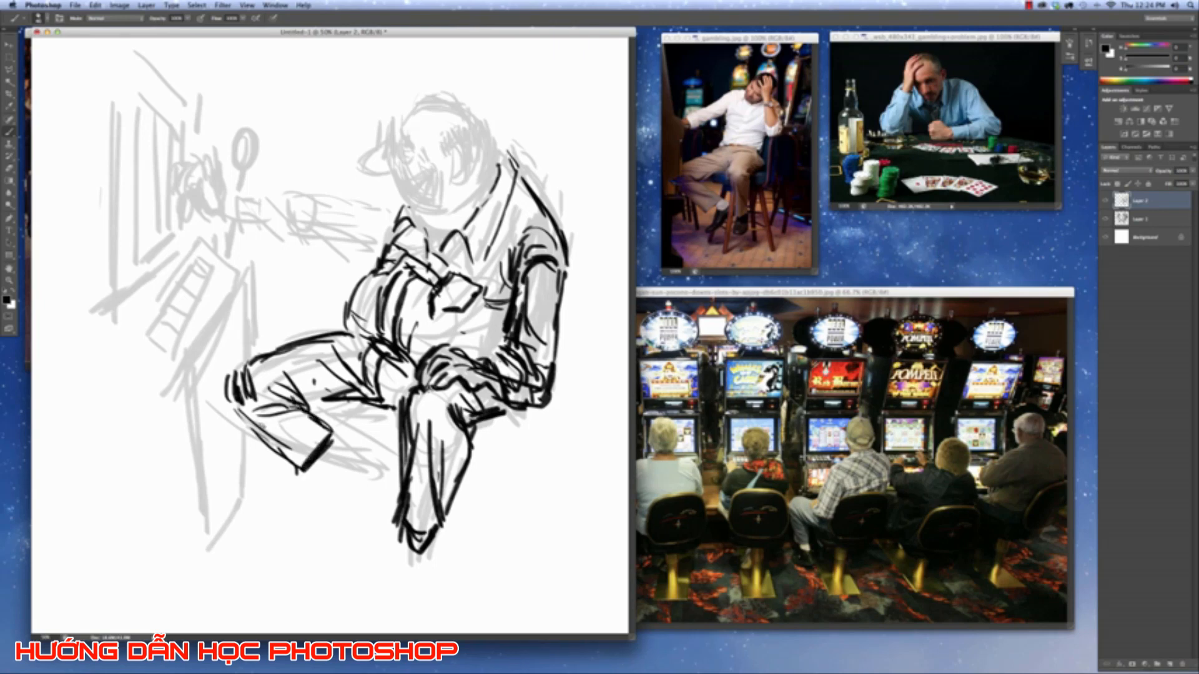
pyautogui.moveTo(252, 410)
pyautogui.mouseDown()
pyautogui.moveTo(306, 442)
pyautogui.moveTo(275, 482)
pyautogui.mouseUp()
pyautogui.moveTo(285, 474)
pyautogui.mouseDown()
pyautogui.moveTo(321, 443)
pyautogui.moveTo(300, 468)
pyautogui.mouseUp()
pyautogui.moveTo(364, 449)
pyautogui.mouseDown()
pyautogui.moveTo(374, 454)
pyautogui.moveTo(350, 455)
pyautogui.moveTo(360, 453)
pyautogui.mouseUp()
pyautogui.moveTo(293, 401); pyautogui.dragTo(327, 410)
pyautogui.moveTo(305, 406); pyautogui.dragTo(347, 410)
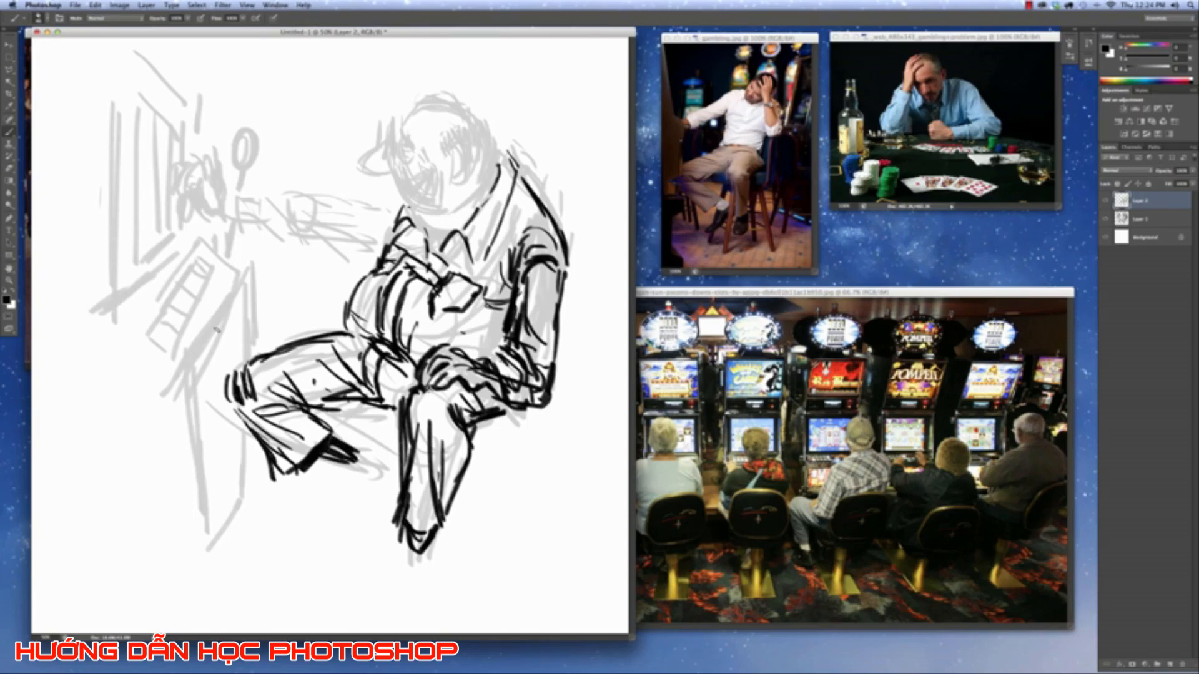
# Sharpen the far knee's top contour, draw the far foot's curved shoe, and start the near foot below its hem.
pyautogui.moveTo(235, 378)
pyautogui.mouseDown()
pyautogui.moveTo(243, 353)
pyautogui.moveTo(287, 345)
pyautogui.mouseUp()
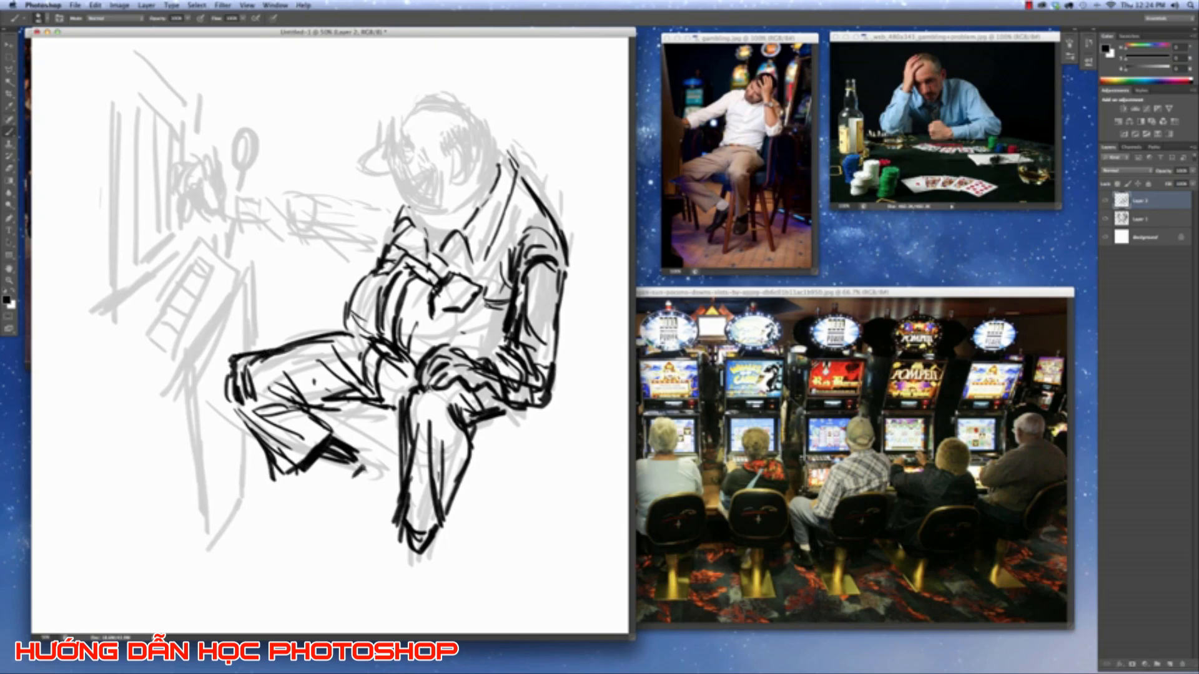
pyautogui.moveTo(364, 461)
pyautogui.mouseDown()
pyautogui.moveTo(384, 484)
pyautogui.moveTo(311, 524)
pyautogui.moveTo(331, 534)
pyautogui.moveTo(373, 462)
pyautogui.mouseUp()
pyautogui.moveTo(412, 552); pyautogui.dragTo(426, 573)
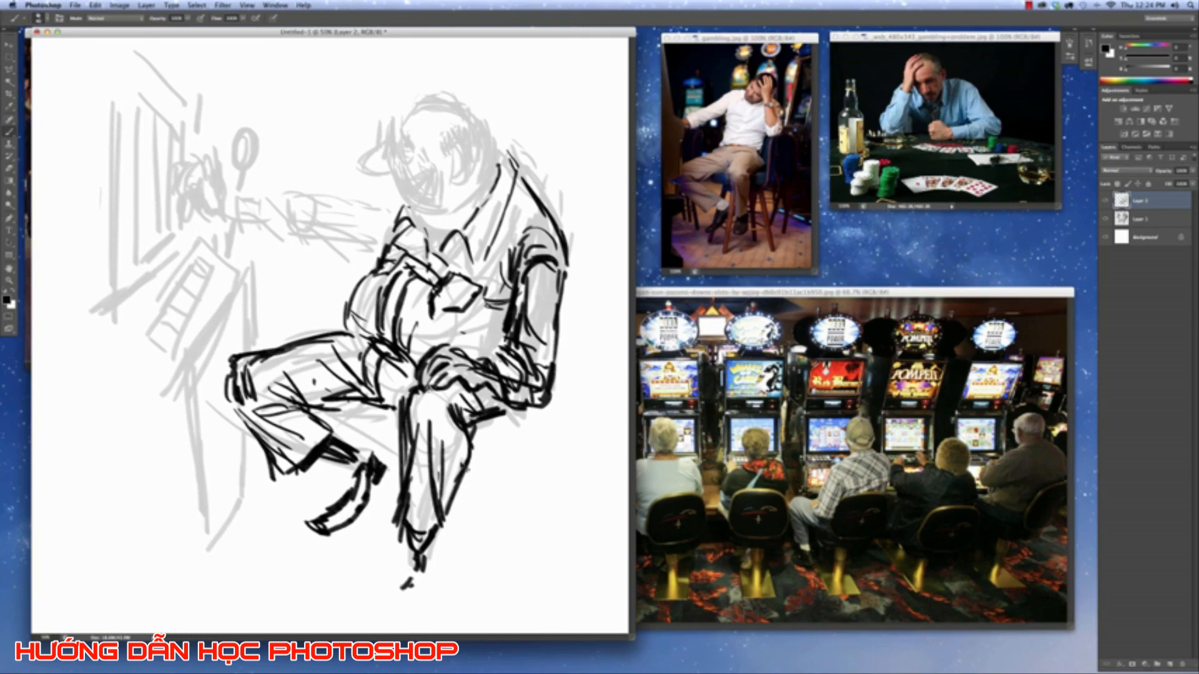
# Move the line-work and rough sketch layers together slightly up and left, then return to the brush on Layer 2.
pyautogui.press('super+minus')
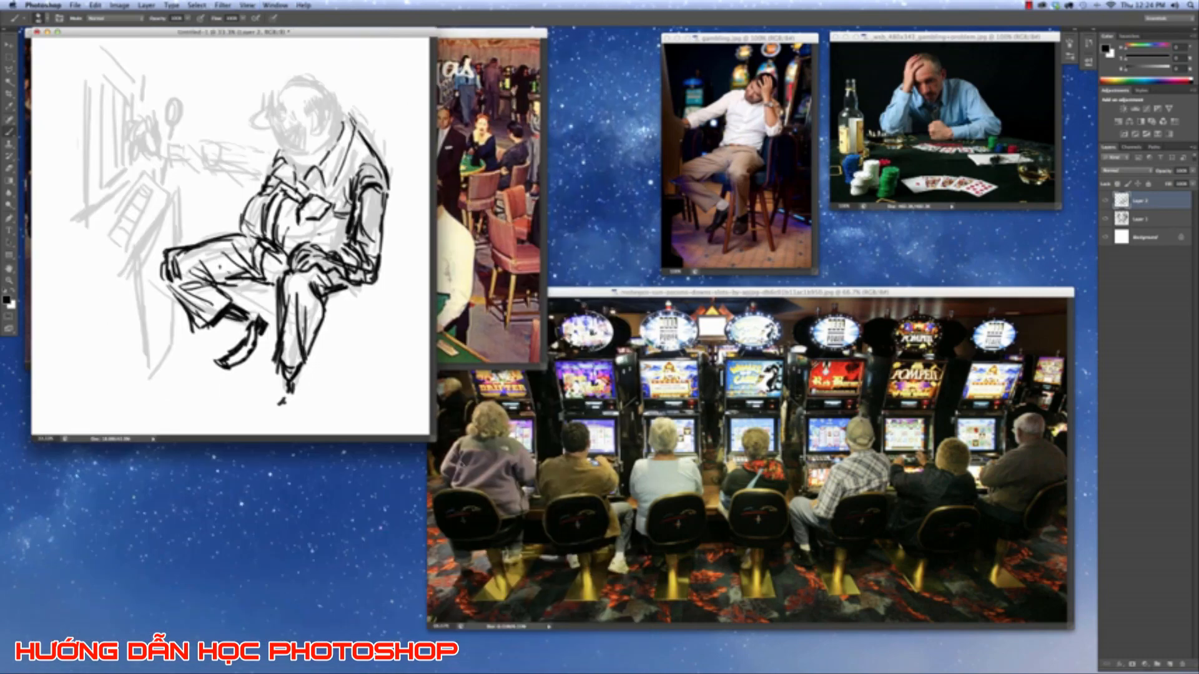
pyautogui.keyDown('shift'); pyautogui.click(1162, 214); pyautogui.keyUp('shift')
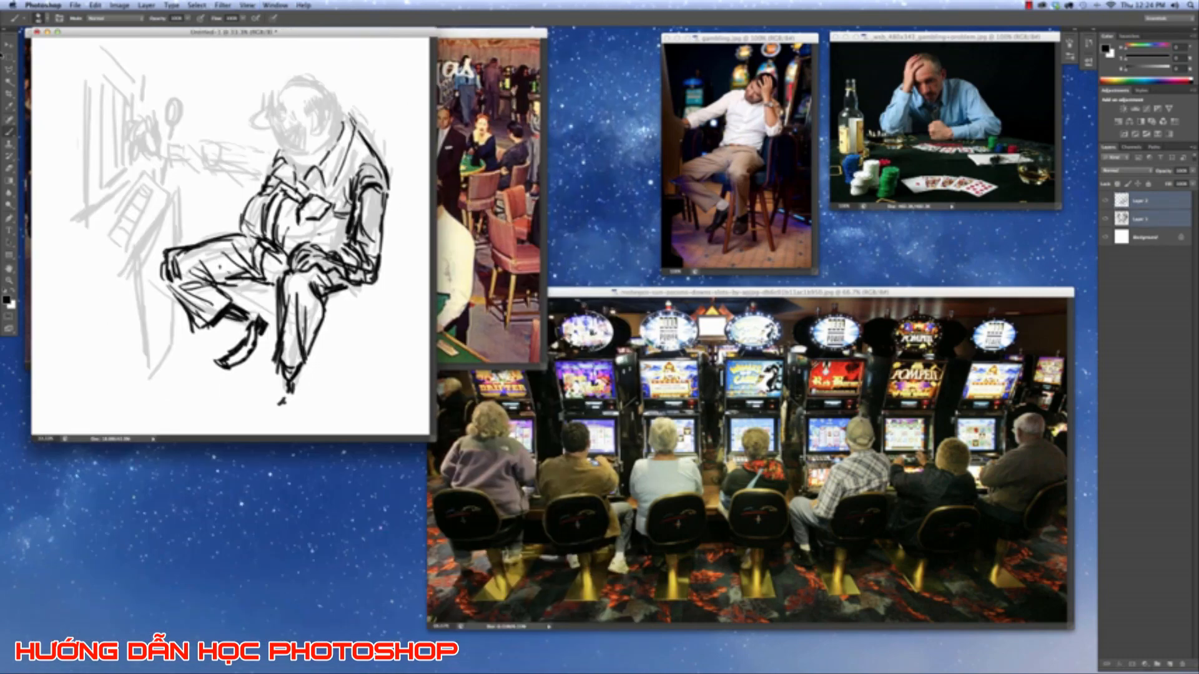
pyautogui.press('v')
pyautogui.moveTo(372, 245); pyautogui.dragTo(364, 222)
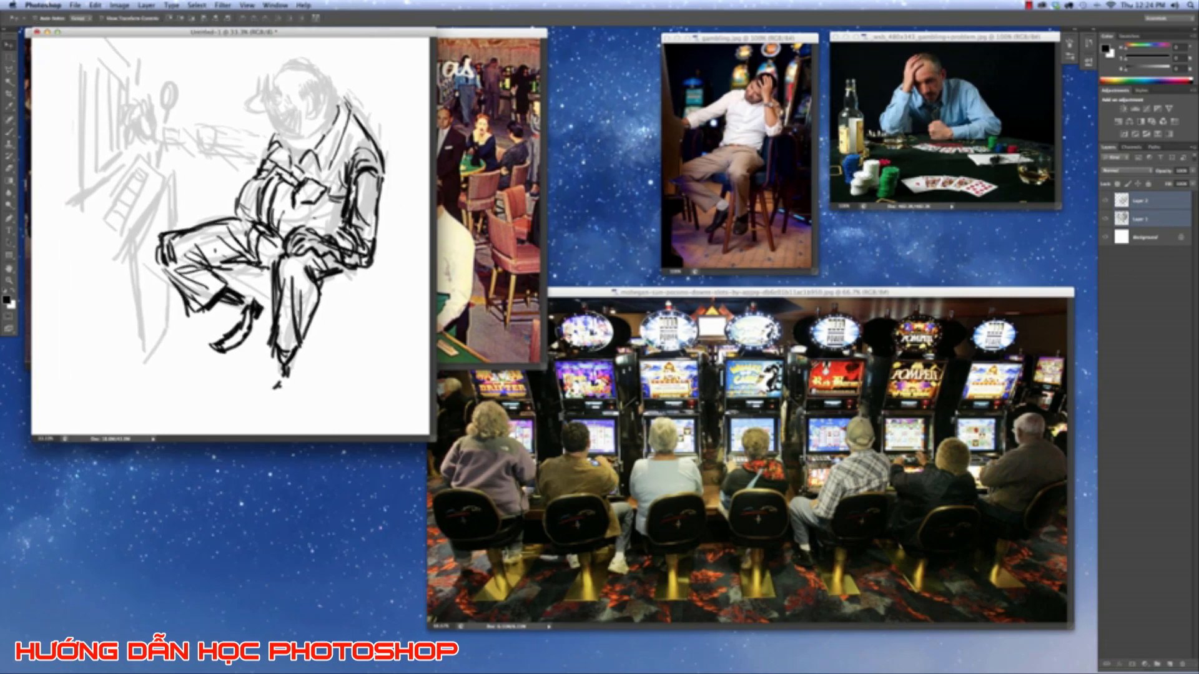
pyautogui.click(10, 132)
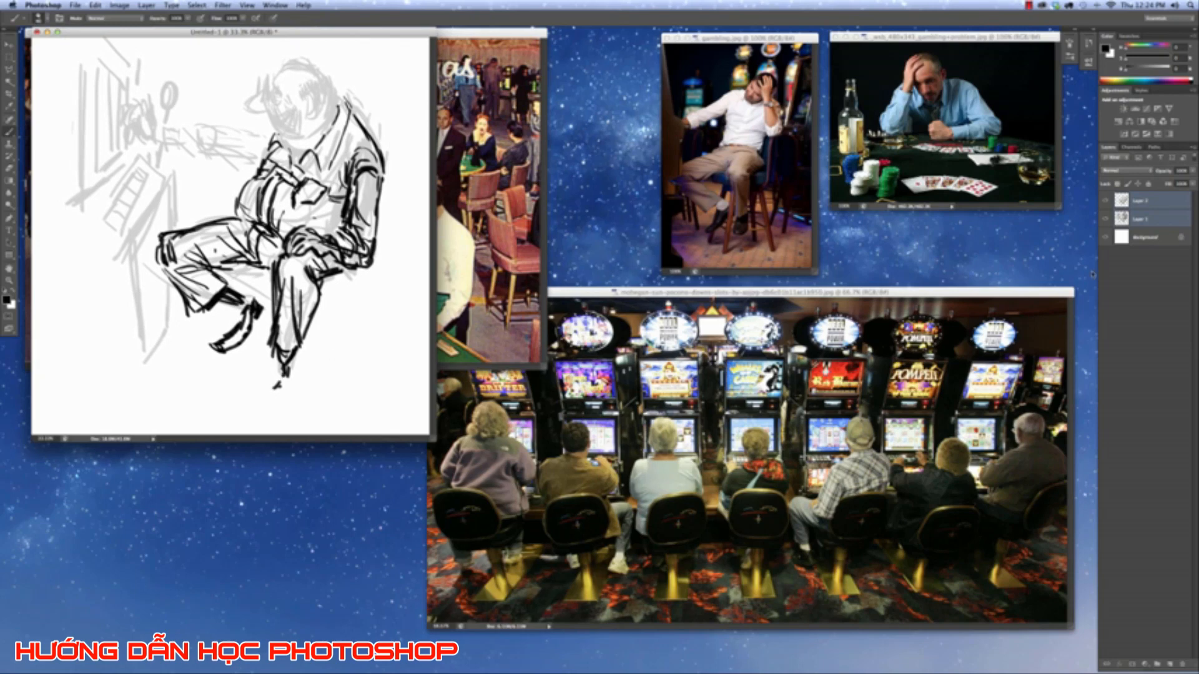
pyautogui.click(1164, 199)
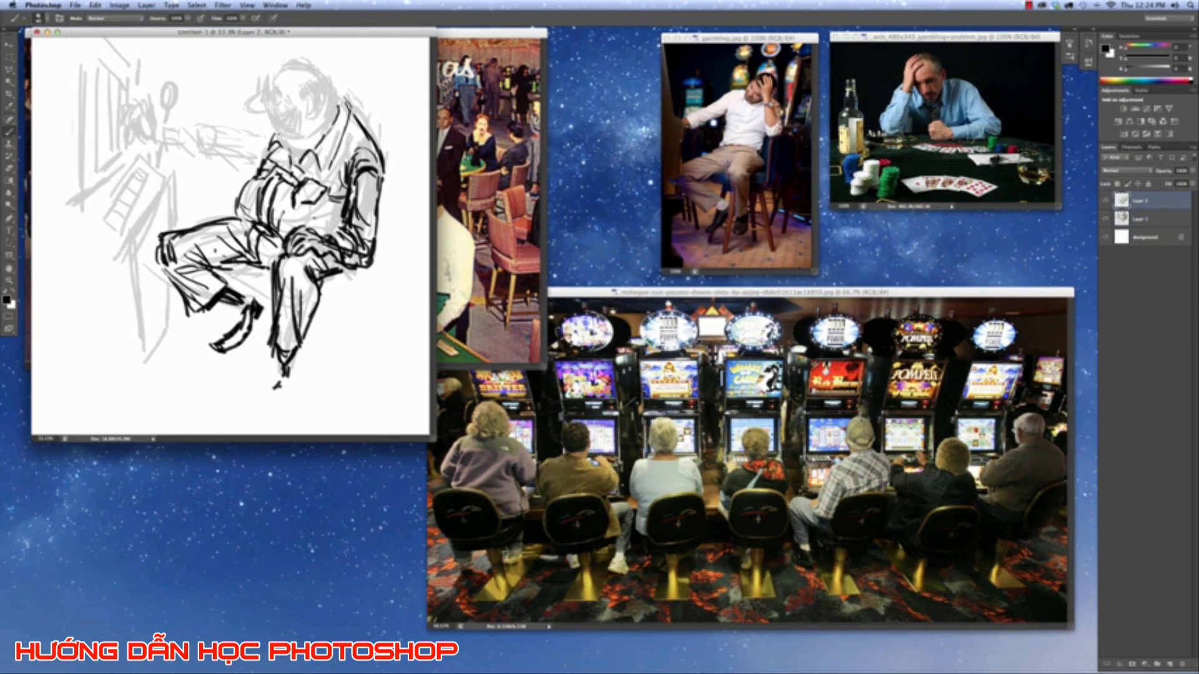
# Finish the near foot's shoe and draw a thick front stool leg descending beside the near shin.
pyautogui.moveTo(282, 378)
pyautogui.mouseDown()
pyautogui.moveTo(268, 407)
pyautogui.moveTo(280, 410)
pyautogui.moveTo(262, 419)
pyautogui.moveTo(282, 414)
pyautogui.mouseUp()
pyautogui.moveTo(294, 380); pyautogui.dragTo(286, 409)
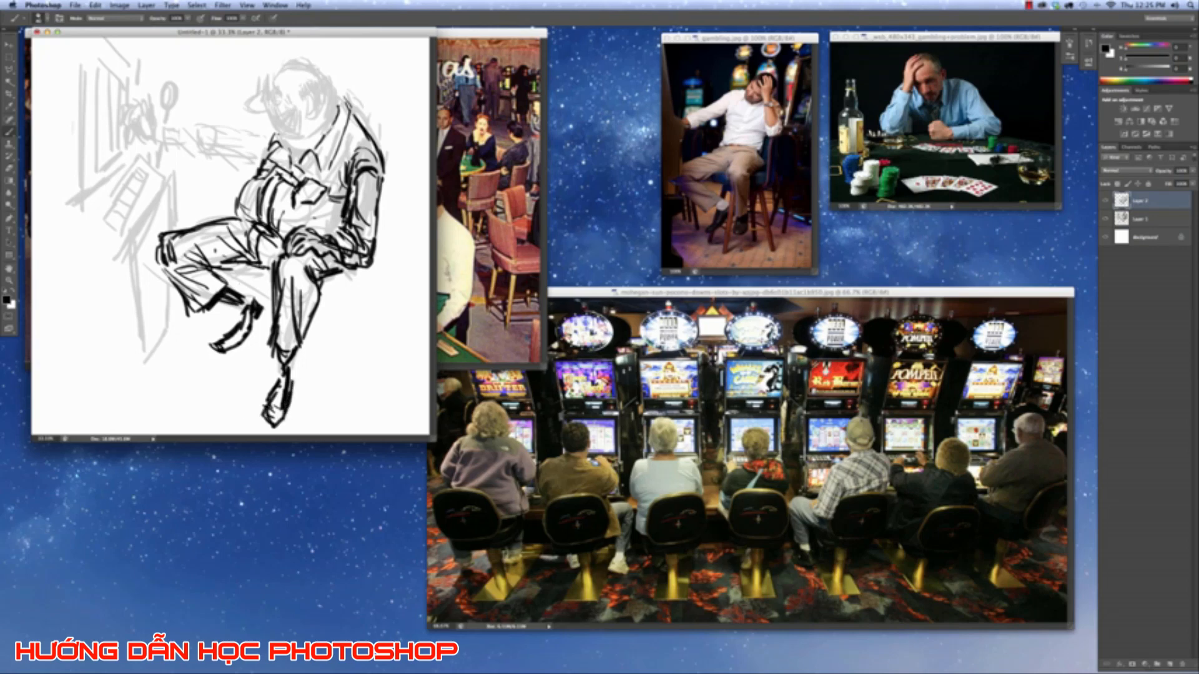
pyautogui.moveTo(273, 265); pyautogui.dragTo(260, 392)
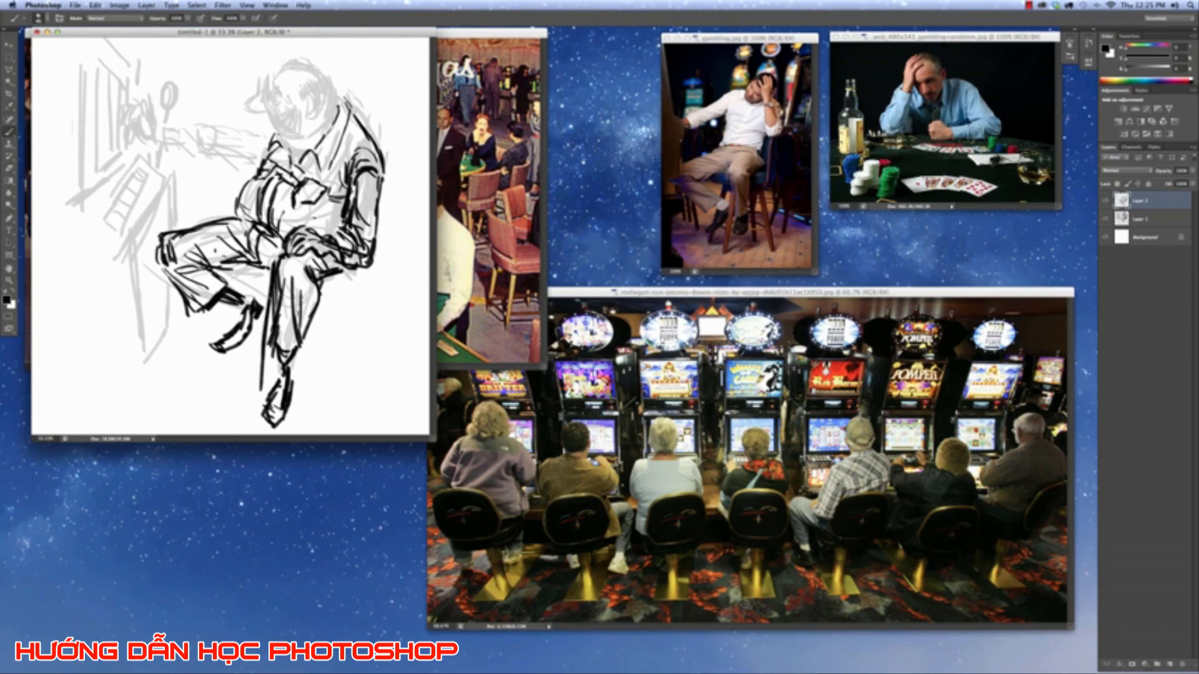
pyautogui.moveTo(268, 322); pyautogui.dragTo(255, 392)
pyautogui.moveTo(266, 321); pyautogui.dragTo(253, 397)
pyautogui.moveTo(274, 322); pyautogui.dragTo(260, 384)
pyautogui.moveTo(273, 302); pyautogui.dragTo(264, 349)
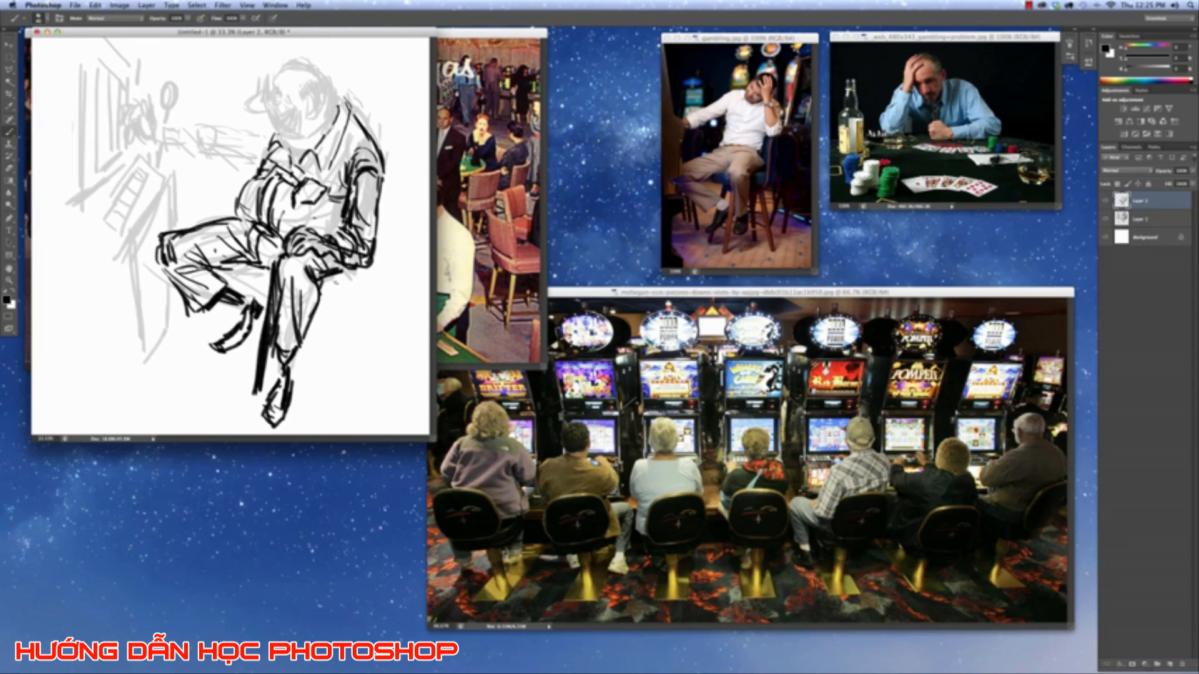
# Draw the stool's other front leg, extend both front legs to the floor, and add a rear leg and the seat edge.
pyautogui.moveTo(333, 279)
pyautogui.mouseDown()
pyautogui.moveTo(348, 376)
pyautogui.moveTo(304, 373)
pyautogui.moveTo(329, 368)
pyautogui.mouseUp()
pyautogui.moveTo(259, 386); pyautogui.dragTo(247, 430)
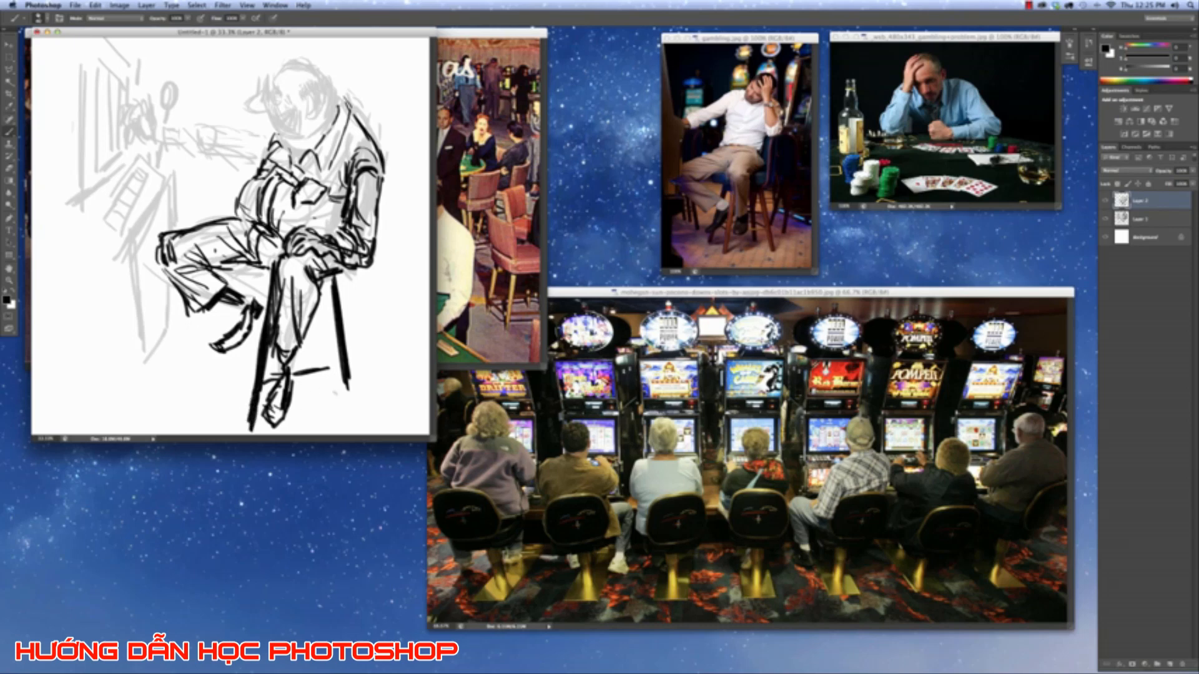
pyautogui.moveTo(345, 378); pyautogui.dragTo(352, 414)
pyautogui.moveTo(242, 346); pyautogui.dragTo(256, 371)
pyautogui.press('super+z')
pyautogui.moveTo(244, 350)
pyautogui.mouseDown()
pyautogui.moveTo(255, 387)
pyautogui.moveTo(255, 377)
pyautogui.mouseUp()
pyautogui.moveTo(256, 273)
pyautogui.mouseDown()
pyautogui.moveTo(251, 299)
pyautogui.moveTo(270, 266)
pyautogui.moveTo(342, 279)
pyautogui.moveTo(347, 268)
pyautogui.mouseUp()
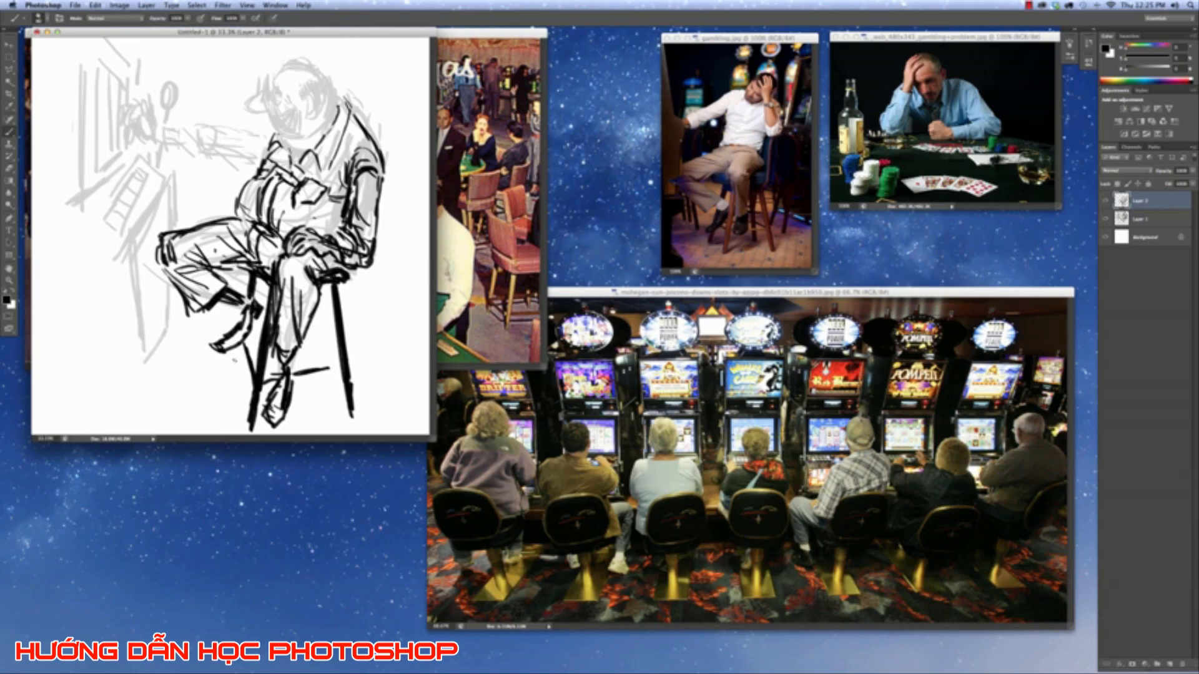
# Add the stool's remaining back leg strokes and the crossbars joining the legs behind the near foot.
pyautogui.moveTo(235, 351); pyautogui.dragTo(230, 375)
pyautogui.moveTo(316, 319)
pyautogui.mouseDown()
pyautogui.moveTo(316, 384)
pyautogui.moveTo(316, 360)
pyautogui.moveTo(337, 370)
pyautogui.mouseUp()
pyautogui.moveTo(267, 389)
pyautogui.mouseDown()
pyautogui.moveTo(317, 392)
pyautogui.moveTo(294, 387)
pyautogui.mouseUp()
pyautogui.moveTo(293, 387)
pyautogui.mouseDown()
pyautogui.moveTo(343, 381)
pyautogui.moveTo(334, 386)
pyautogui.moveTo(315, 352)
pyautogui.mouseUp()
pyautogui.moveTo(260, 278); pyautogui.dragTo(248, 325)
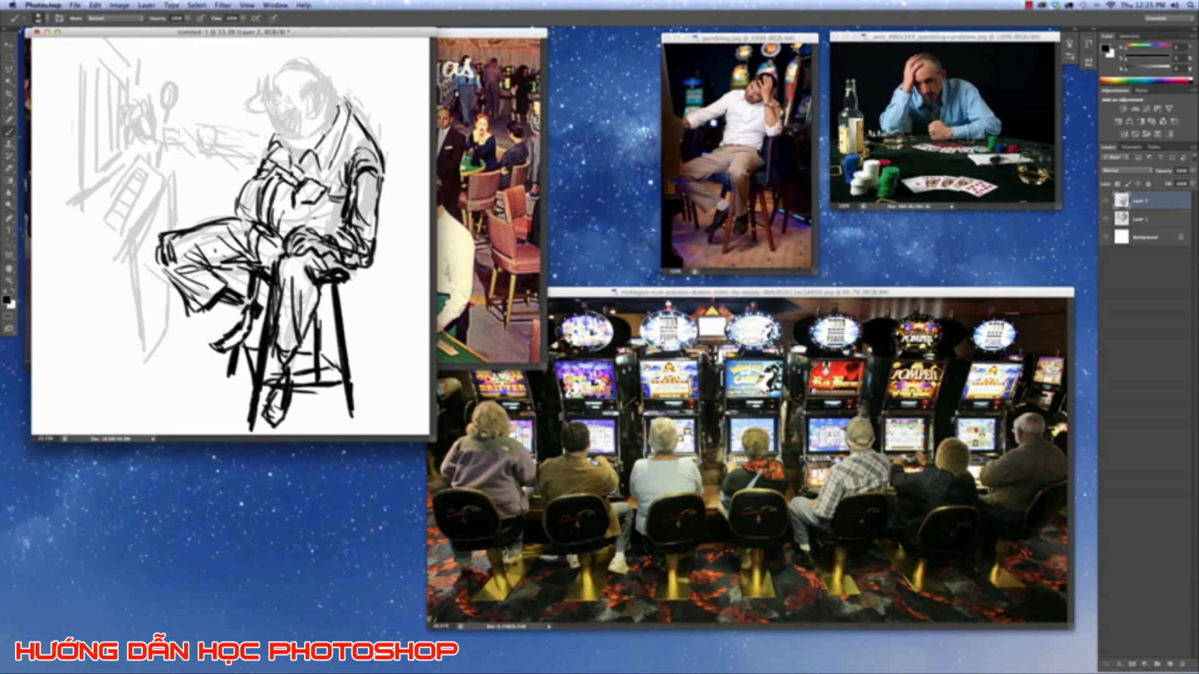
pyautogui.moveTo(240, 366)
pyautogui.mouseDown()
pyautogui.moveTo(230, 408)
pyautogui.moveTo(246, 435)
pyautogui.mouseUp()
# Scale the line-work and rough sketch layers down together around their centre so the drawing fits within the canvas.
pyautogui.keyDown('shift'); pyautogui.click(1144, 220); pyautogui.keyUp('shift')
pyautogui.press('super+t')
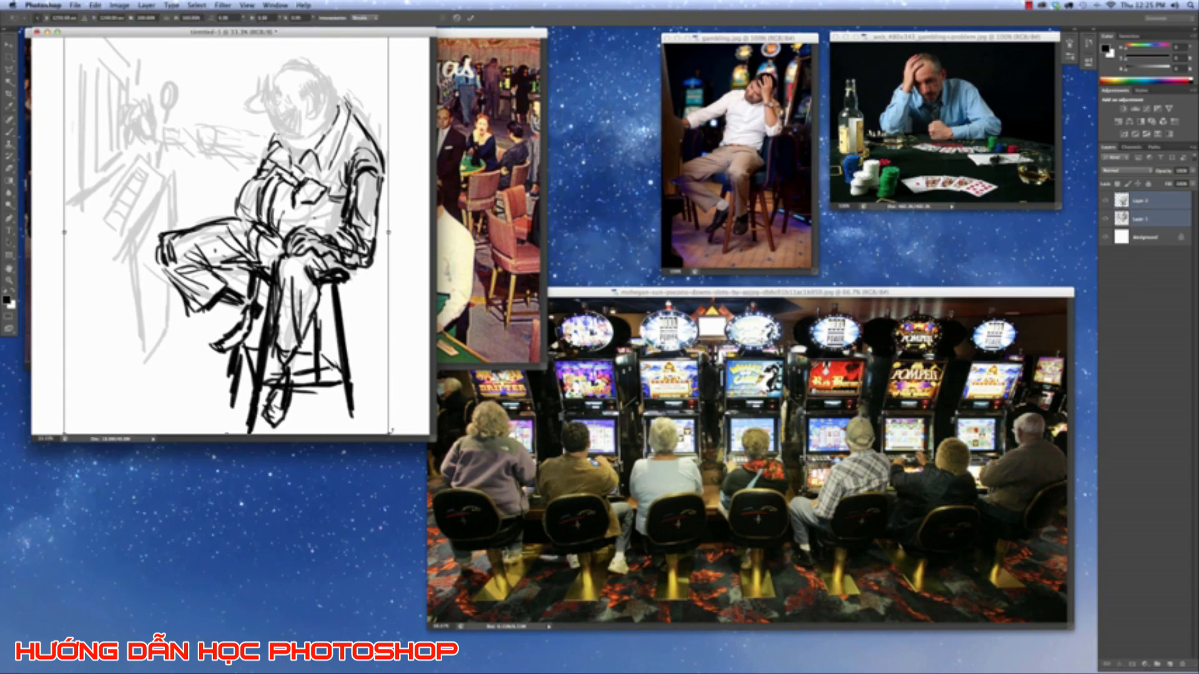
pyautogui.moveTo(433, 440); pyautogui.dragTo(446, 468)
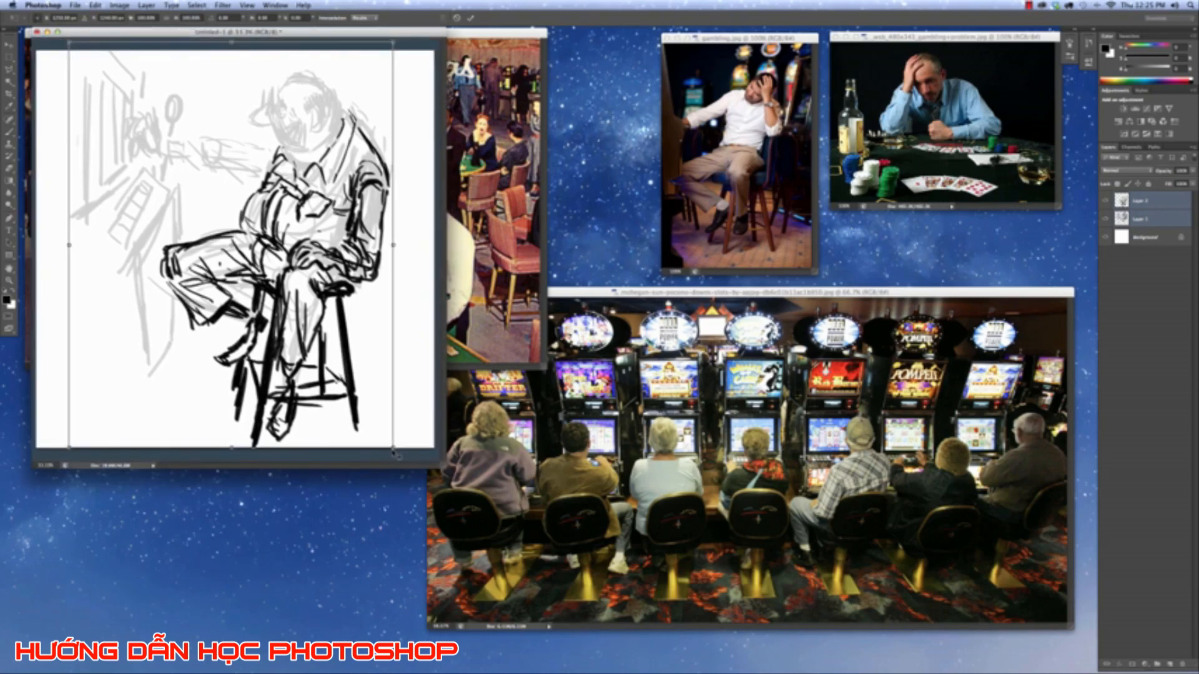
pyautogui.moveTo(393, 447); pyautogui.dragTo(379, 423)
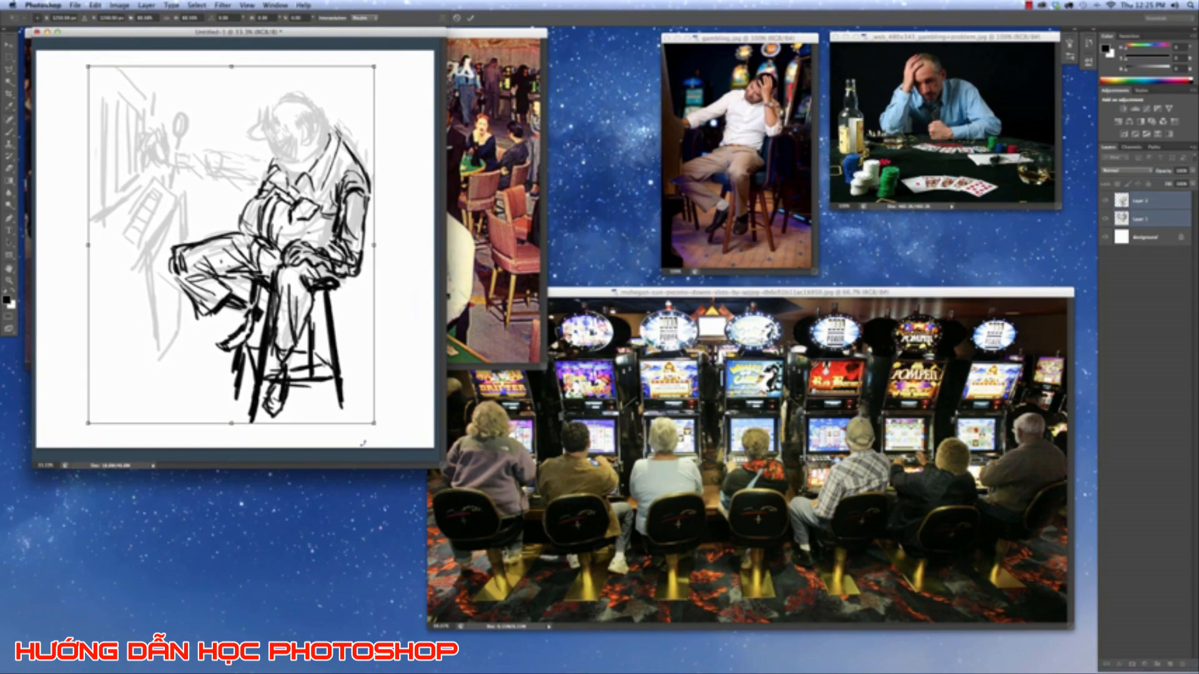
pyautogui.press('Return')
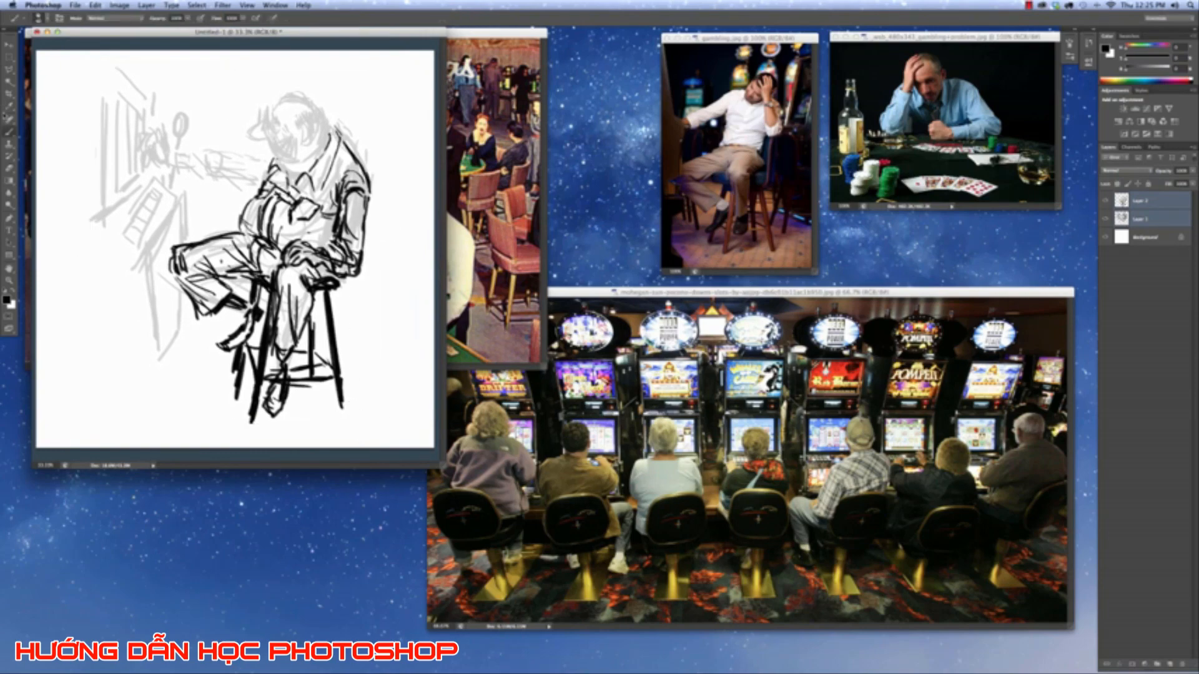
# On Layer 2, draw the upper arm and rolled sleeve of the arm reaching toward the slot machine.
pyautogui.press('super+plus')
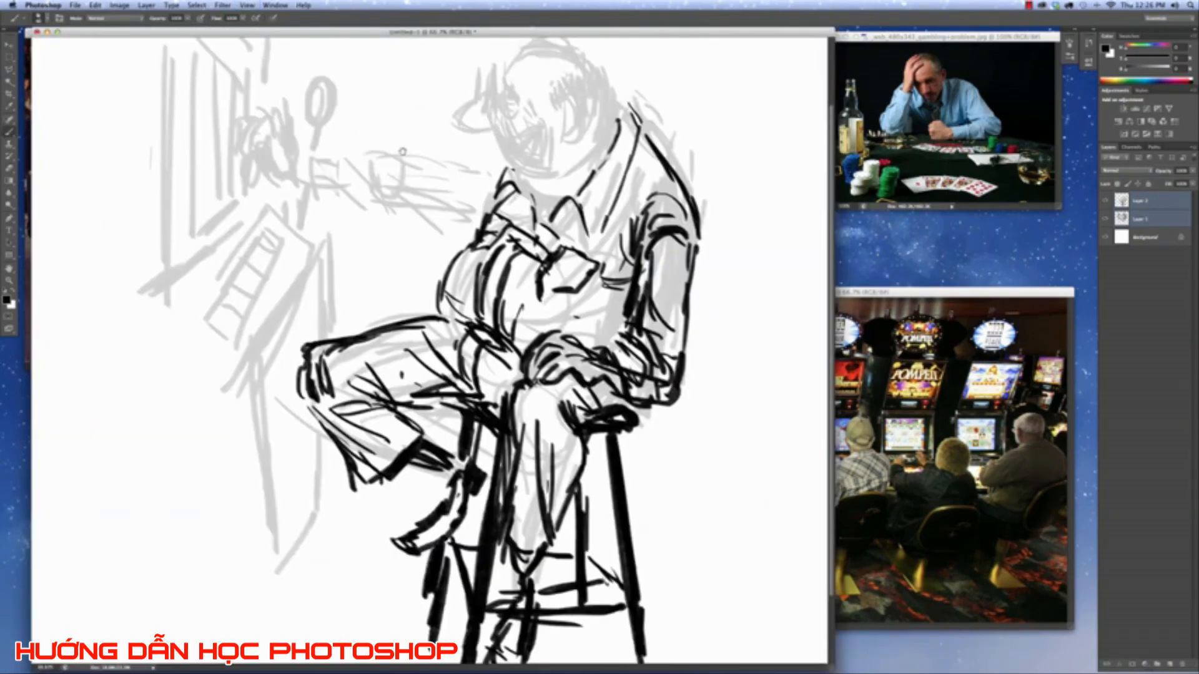
pyautogui.scroll(2, 191, 200)
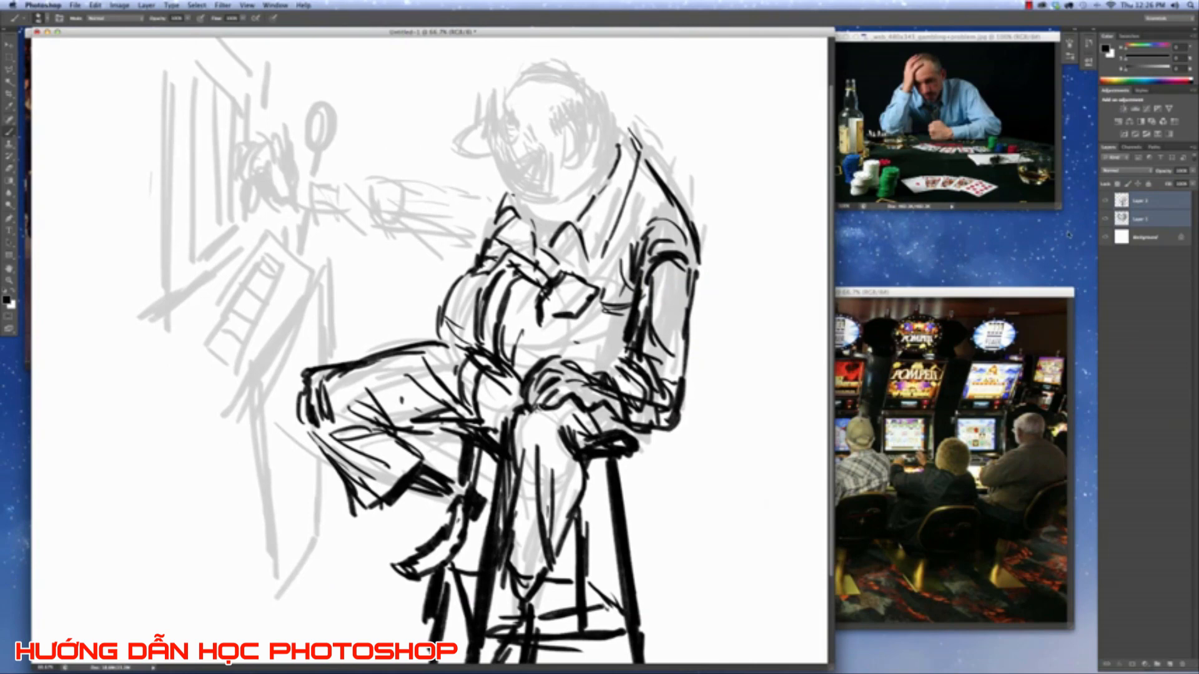
pyautogui.click(1147, 201)
pyautogui.moveTo(413, 244); pyautogui.dragTo(435, 238)
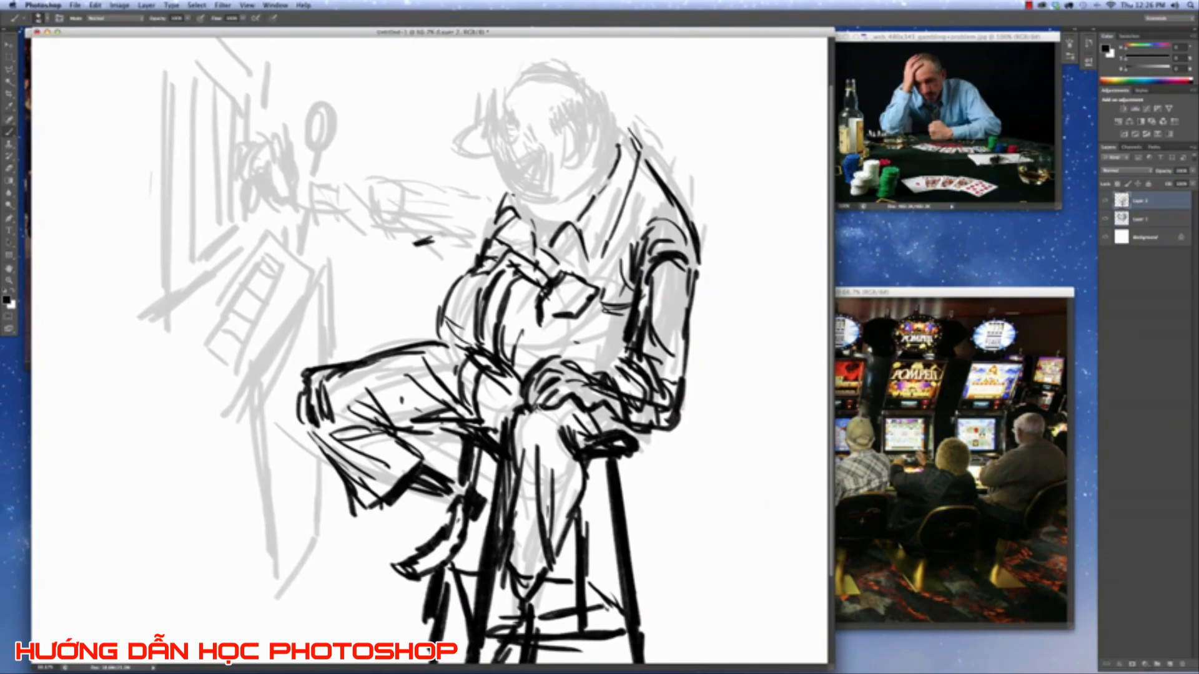
pyautogui.moveTo(357, 188); pyautogui.dragTo(412, 203)
pyautogui.moveTo(377, 253)
pyautogui.mouseDown()
pyautogui.moveTo(425, 273)
pyautogui.moveTo(481, 225)
pyautogui.moveTo(438, 211)
pyautogui.moveTo(406, 257)
pyautogui.mouseUp()
pyautogui.moveTo(429, 206)
pyautogui.mouseDown()
pyautogui.moveTo(432, 244)
pyautogui.moveTo(503, 188)
pyautogui.mouseUp()
pyautogui.moveTo(432, 268); pyautogui.dragTo(493, 234)
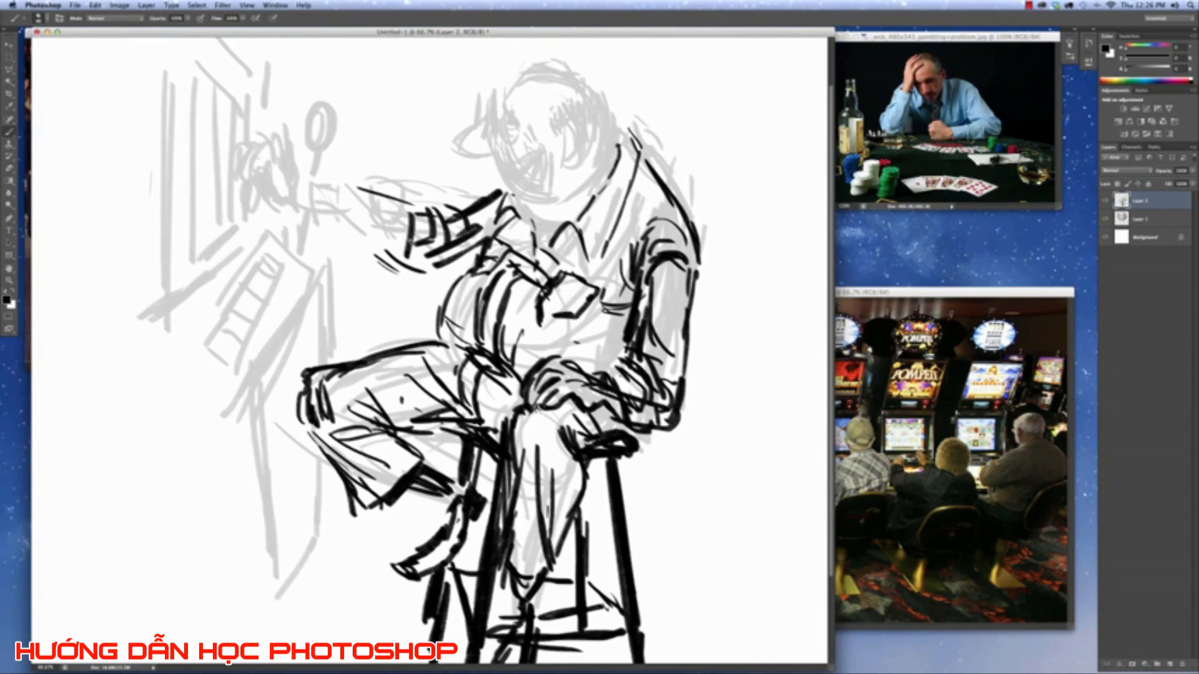
# Draw the outstretched forearm from the sleeve to the wrist and outline the hand's curled fingers and thumb.
pyautogui.moveTo(409, 226)
pyautogui.mouseDown()
pyautogui.moveTo(354, 199)
pyautogui.moveTo(315, 199)
pyautogui.moveTo(390, 250)
pyautogui.mouseUp()
pyautogui.moveTo(343, 194); pyautogui.dragTo(374, 209)
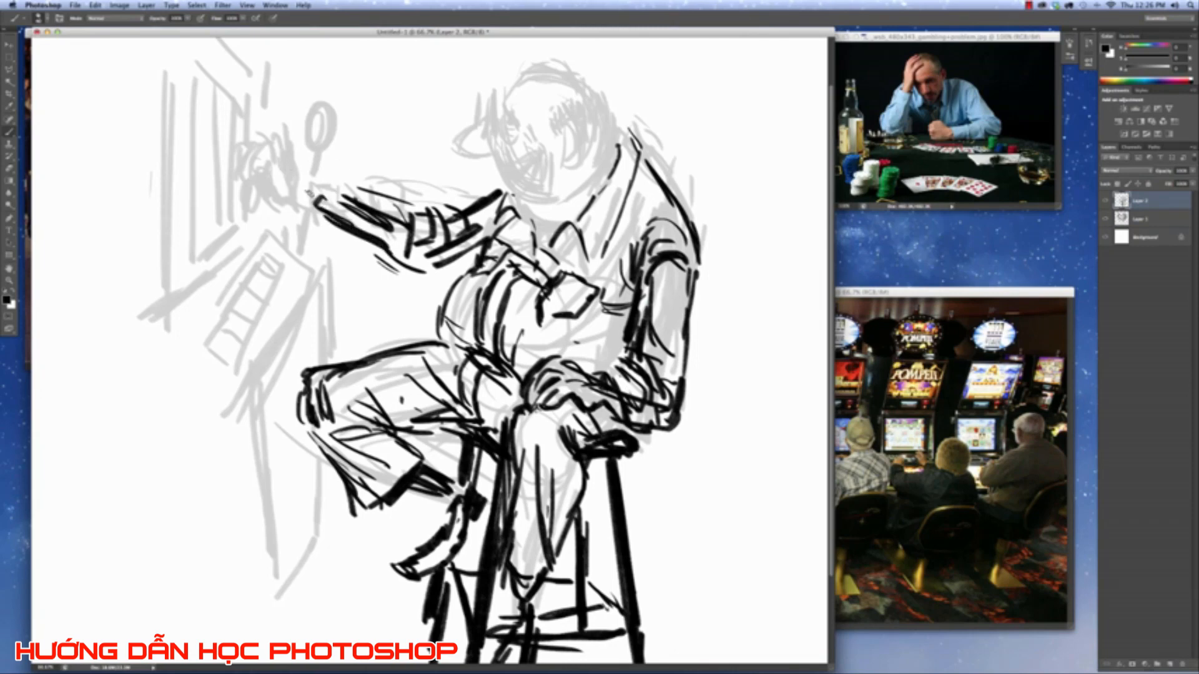
pyautogui.moveTo(309, 188)
pyautogui.mouseDown()
pyautogui.moveTo(301, 142)
pyautogui.moveTo(307, 184)
pyautogui.mouseUp()
pyautogui.moveTo(280, 132)
pyautogui.mouseDown()
pyautogui.moveTo(292, 139)
pyautogui.moveTo(257, 140)
pyautogui.moveTo(252, 152)
pyautogui.moveTo(286, 156)
pyautogui.mouseUp()
pyautogui.moveTo(263, 164); pyautogui.dragTo(309, 199)
pyautogui.moveTo(291, 128)
pyautogui.mouseDown()
pyautogui.moveTo(239, 173)
pyautogui.moveTo(268, 177)
pyautogui.mouseUp()
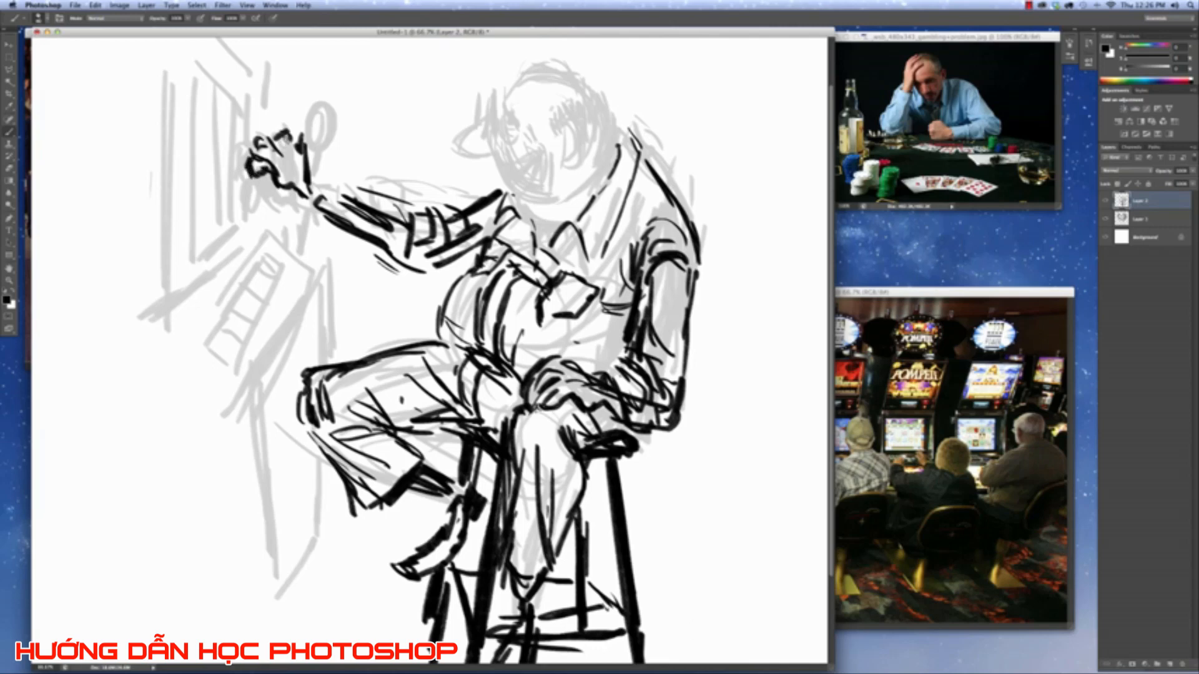
# Darken the reaching hand and forearm, and add fold strokes to the rolled sleeve and elbow.
pyautogui.moveTo(288, 137)
pyautogui.mouseDown()
pyautogui.moveTo(242, 163)
pyautogui.moveTo(269, 194)
pyautogui.moveTo(257, 195)
pyautogui.moveTo(250, 184)
pyautogui.moveTo(293, 166)
pyautogui.moveTo(302, 127)
pyautogui.moveTo(318, 187)
pyautogui.moveTo(352, 198)
pyautogui.moveTo(371, 247)
pyautogui.moveTo(403, 261)
pyautogui.mouseUp()
pyautogui.moveTo(417, 212); pyautogui.dragTo(388, 287)
pyautogui.moveTo(414, 245)
pyautogui.mouseDown()
pyautogui.moveTo(394, 280)
pyautogui.moveTo(430, 294)
pyautogui.moveTo(419, 287)
pyautogui.mouseUp()
pyautogui.moveTo(437, 280); pyautogui.dragTo(469, 256)
pyautogui.moveTo(452, 268); pyautogui.dragTo(480, 249)
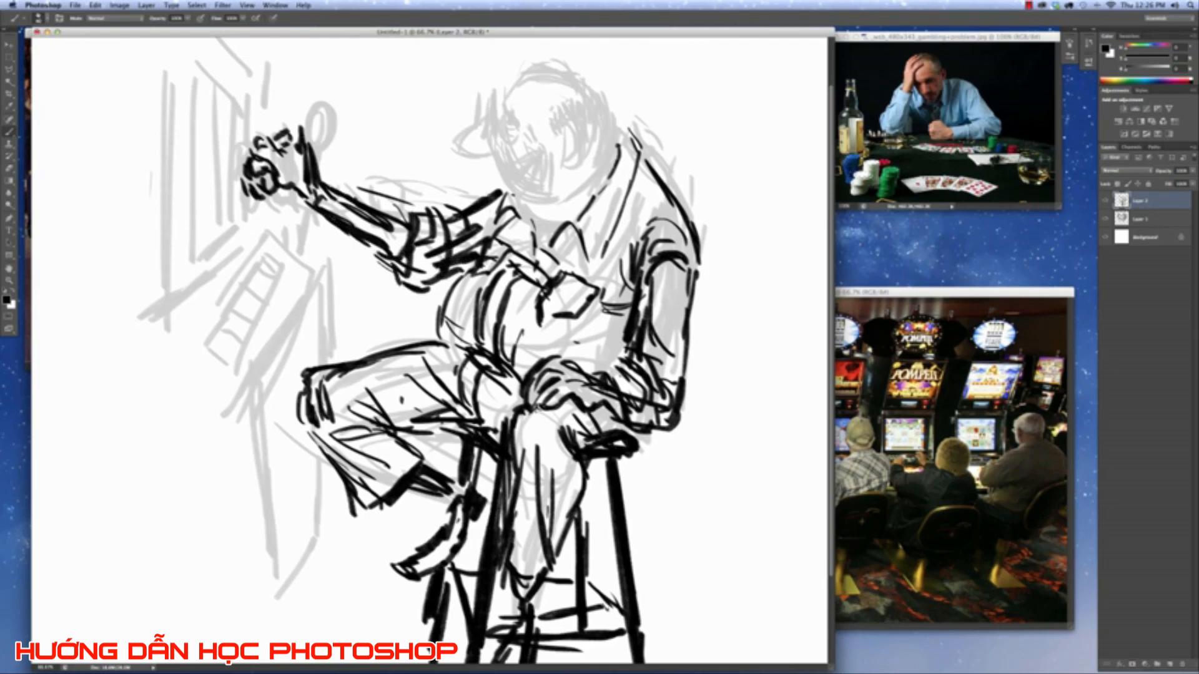
pyautogui.moveTo(481, 207); pyautogui.dragTo(507, 191)
# Draw the gambler's eyeglasses with an oval near lens, a short side hinge and a narrow far lens.
pyautogui.press('super+plus')
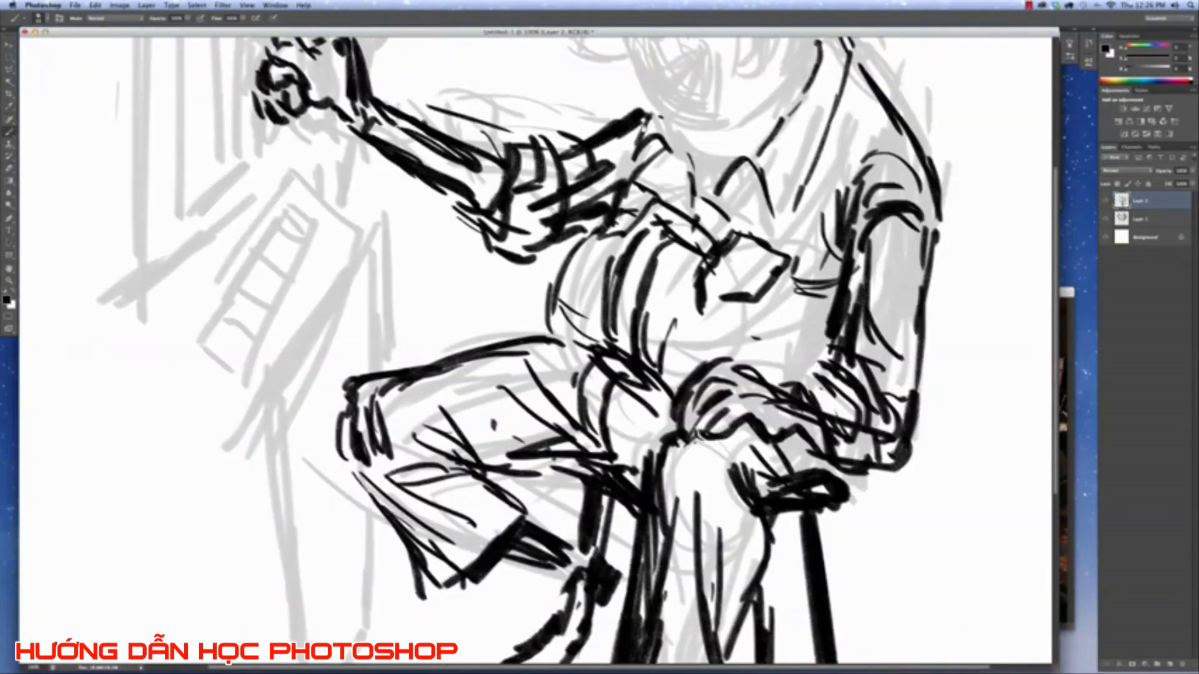
pyautogui.scroll(5, 612, 239)
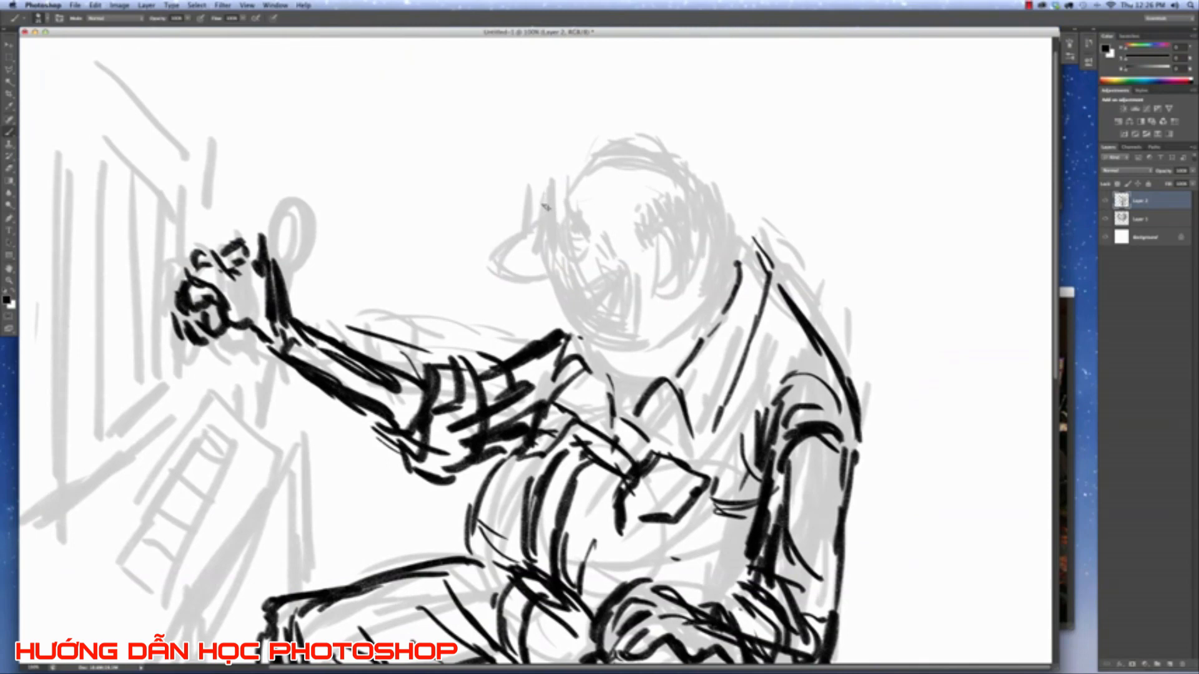
pyautogui.moveTo(546, 197)
pyautogui.mouseDown()
pyautogui.moveTo(542, 266)
pyautogui.moveTo(572, 222)
pyautogui.moveTo(575, 256)
pyautogui.moveTo(547, 256)
pyautogui.moveTo(569, 267)
pyautogui.moveTo(575, 240)
pyautogui.mouseUp()
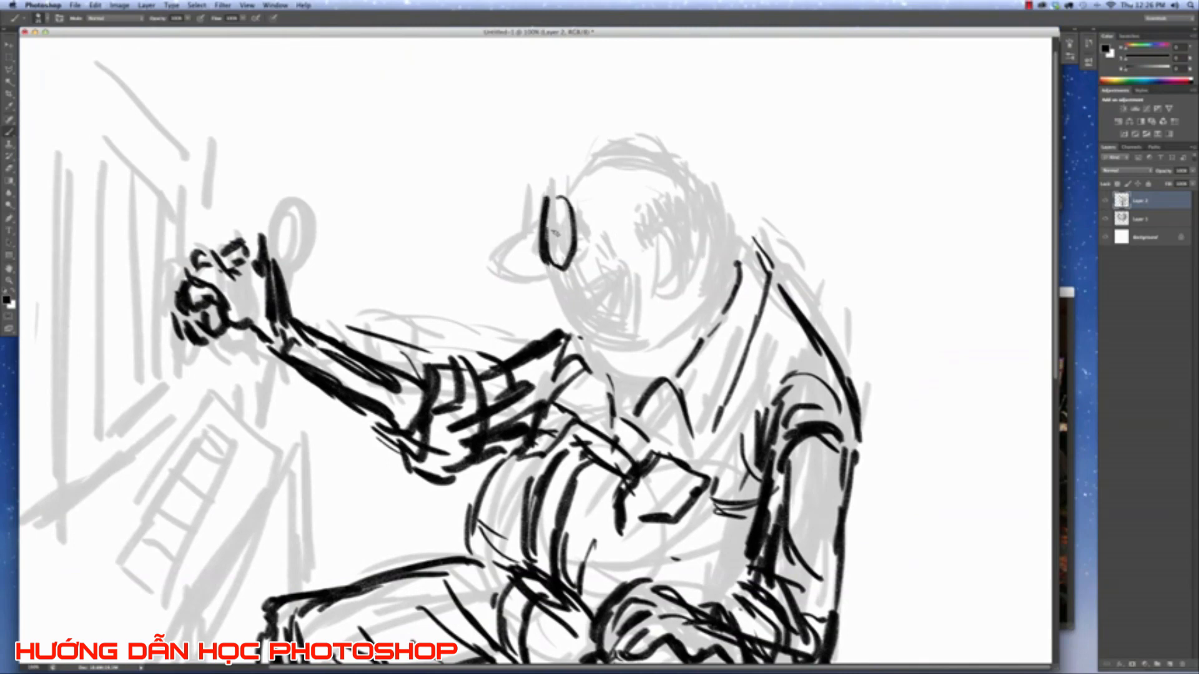
pyautogui.press('super+z')
pyautogui.moveTo(576, 226)
pyautogui.mouseDown()
pyautogui.moveTo(587, 249)
pyautogui.moveTo(567, 236)
pyautogui.mouseUp()
pyautogui.moveTo(532, 198); pyautogui.dragTo(530, 230)
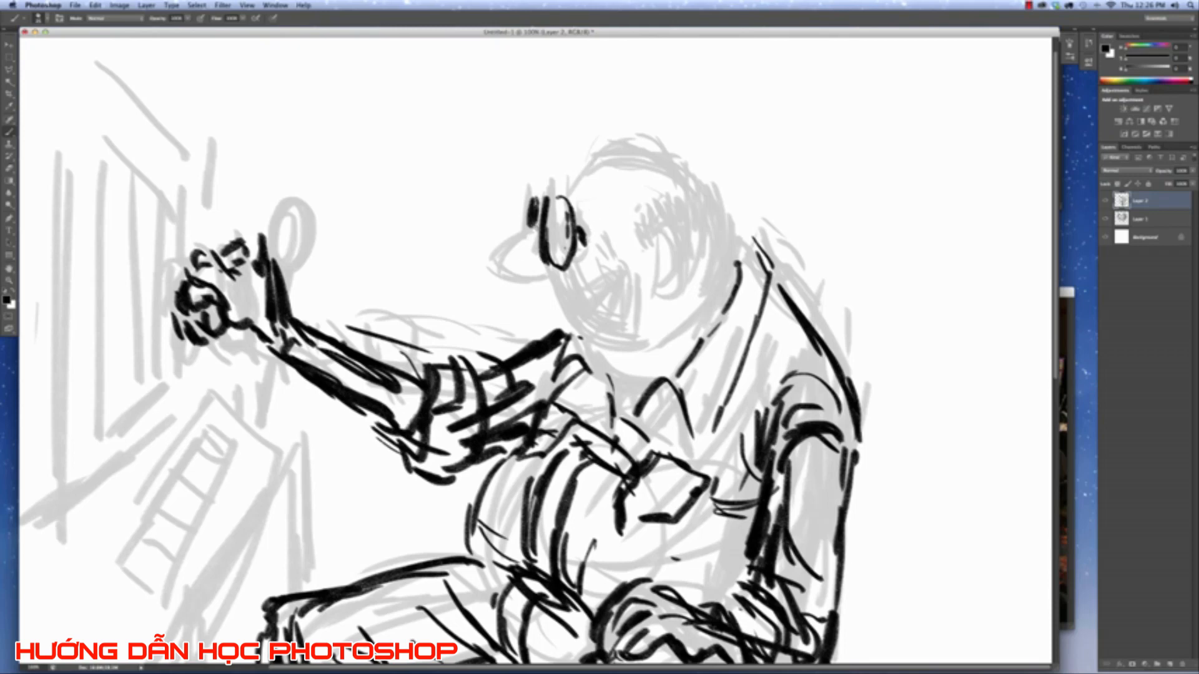
# Draw the large pointed nose, the cheek creases and the curve of the jaw down to the collar.
pyautogui.moveTo(538, 225)
pyautogui.mouseDown()
pyautogui.moveTo(490, 265)
pyautogui.moveTo(524, 284)
pyautogui.moveTo(560, 277)
pyautogui.moveTo(578, 293)
pyautogui.moveTo(623, 267)
pyautogui.mouseUp()
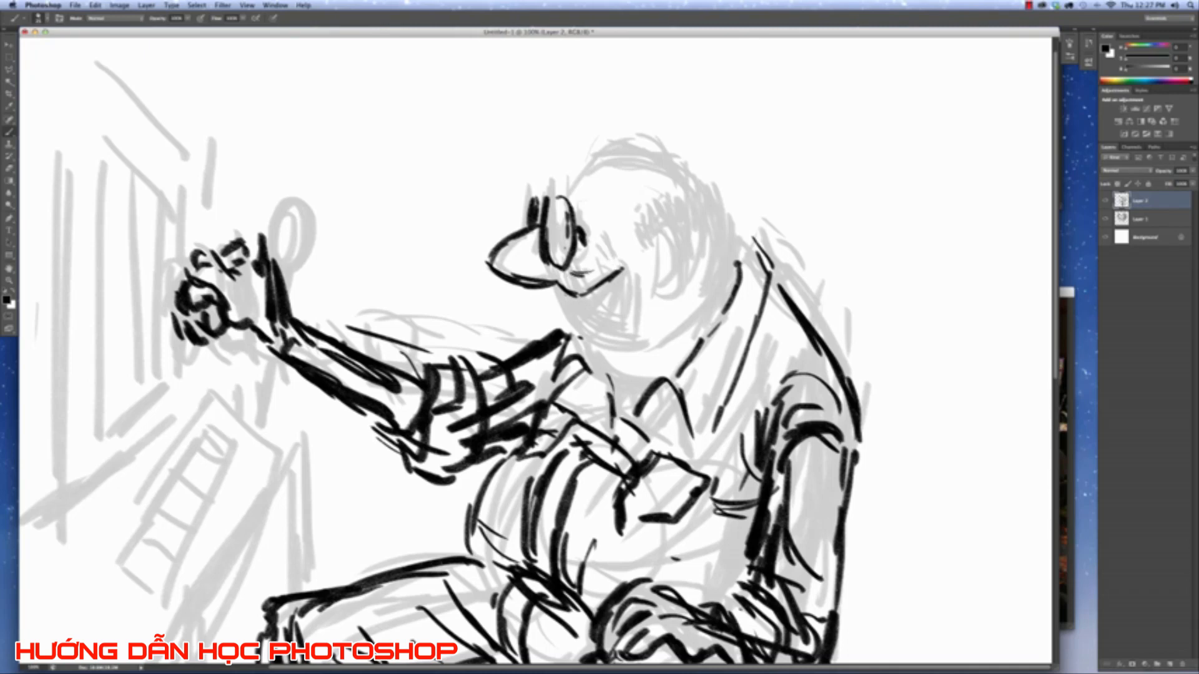
pyautogui.moveTo(584, 274)
pyautogui.mouseDown()
pyautogui.moveTo(623, 257)
pyautogui.moveTo(647, 317)
pyautogui.mouseUp()
pyautogui.moveTo(625, 271)
pyautogui.mouseDown()
pyautogui.moveTo(580, 322)
pyautogui.moveTo(615, 378)
pyautogui.moveTo(664, 379)
pyautogui.mouseUp()
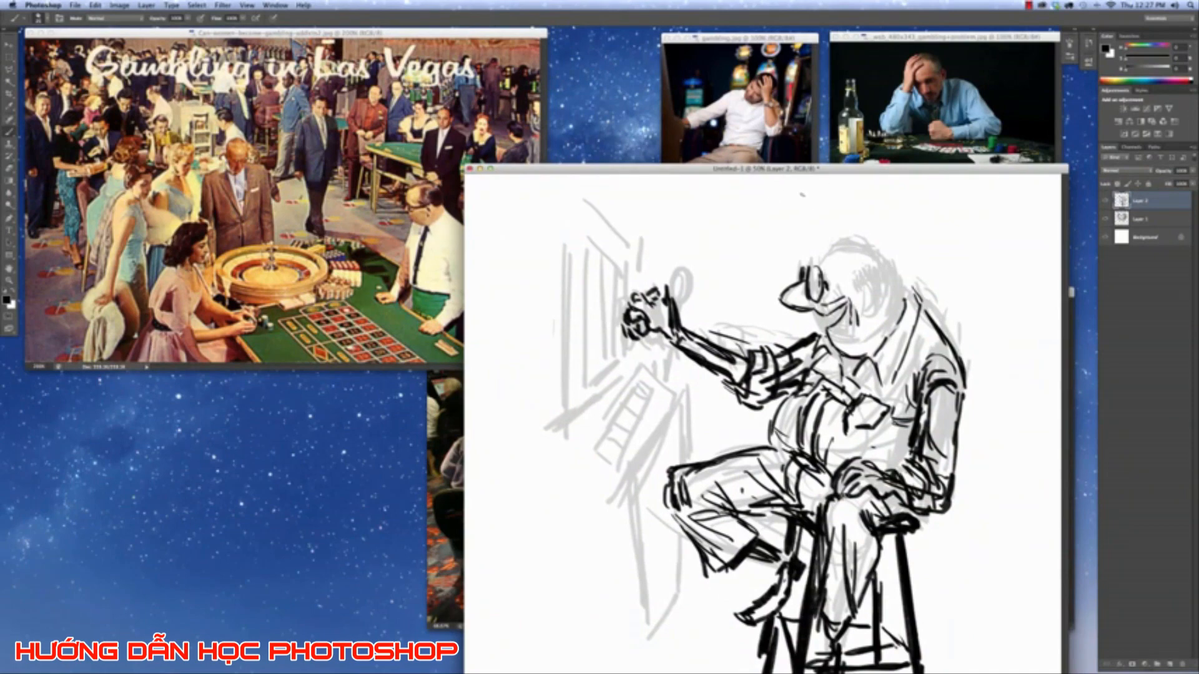
# Outline the rounded top and back of the head down to the neck, and draw the ear.
pyautogui.moveTo(835, 168); pyautogui.dragTo(516, 50)
pyautogui.press('super+plus')
pyautogui.press('super+plus')
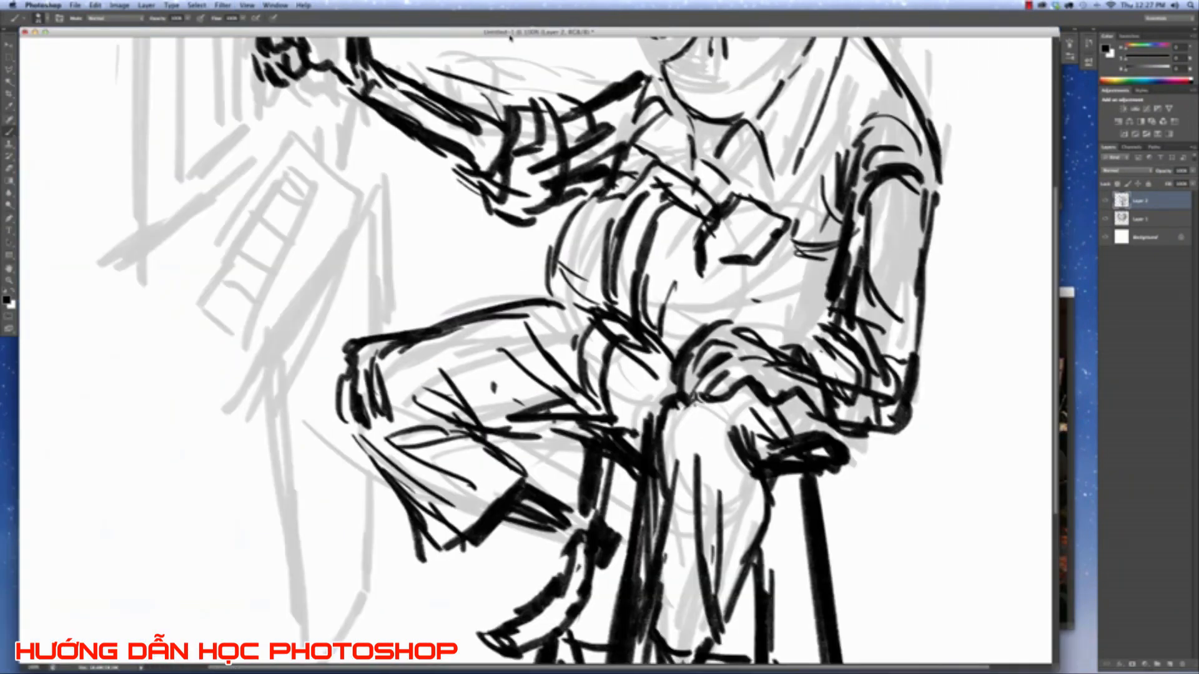
pyautogui.scroll(10, 604, 189)
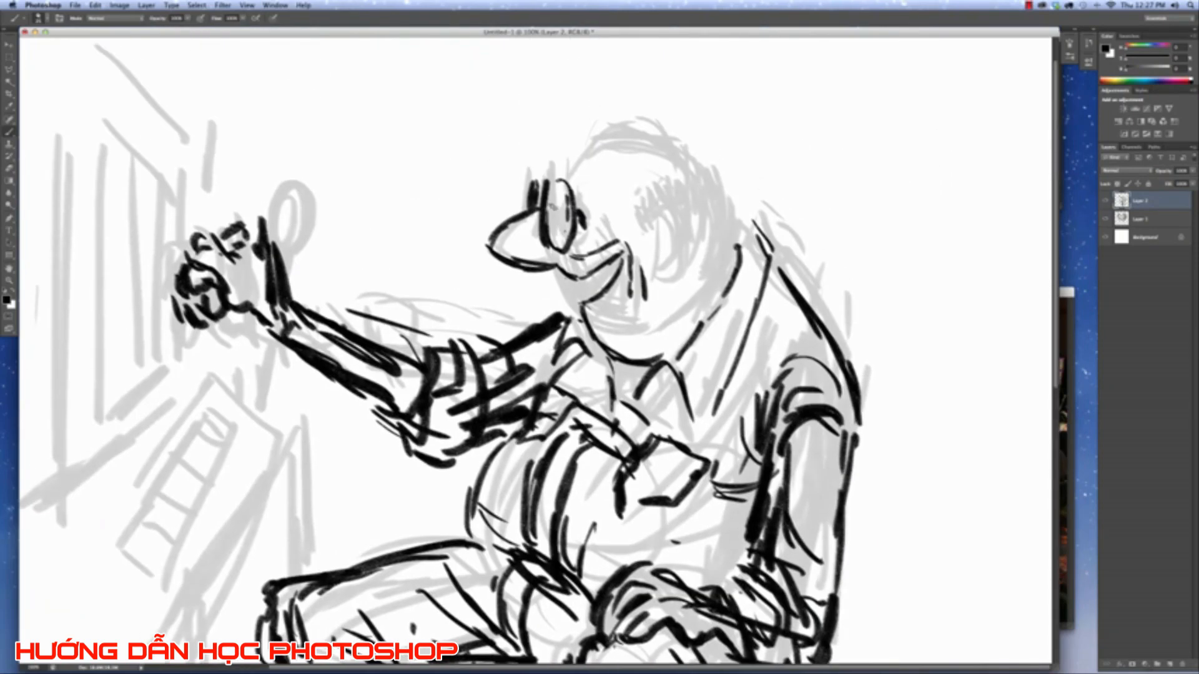
pyautogui.moveTo(545, 209)
pyautogui.mouseDown()
pyautogui.moveTo(618, 151)
pyautogui.moveTo(647, 145)
pyautogui.moveTo(703, 174)
pyautogui.moveTo(737, 253)
pyautogui.mouseUp()
pyautogui.moveTo(663, 226)
pyautogui.mouseDown()
pyautogui.moveTo(698, 219)
pyautogui.moveTo(675, 285)
pyautogui.moveTo(692, 271)
pyautogui.moveTo(686, 281)
pyautogui.moveTo(694, 210)
pyautogui.moveTo(702, 226)
pyautogui.mouseUp()
pyautogui.moveTo(703, 236)
pyautogui.mouseDown()
pyautogui.moveTo(684, 286)
pyautogui.moveTo(661, 275)
pyautogui.moveTo(683, 293)
pyautogui.moveTo(697, 265)
pyautogui.mouseUp()
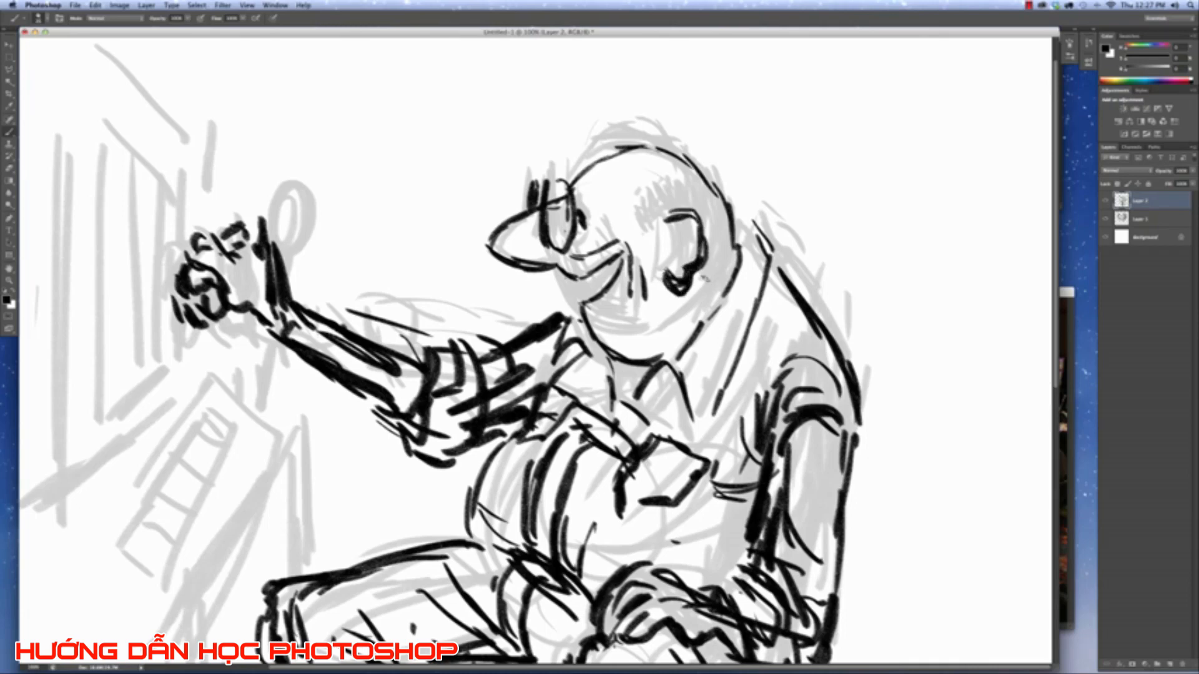
# Fill in dark hair strokes around the ear and along the back of the balding head.
pyautogui.moveTo(639, 212)
pyautogui.mouseDown()
pyautogui.moveTo(662, 248)
pyautogui.moveTo(674, 225)
pyautogui.mouseUp()
pyautogui.moveTo(675, 199)
pyautogui.mouseDown()
pyautogui.moveTo(685, 188)
pyautogui.moveTo(718, 270)
pyautogui.moveTo(727, 250)
pyautogui.mouseUp()
pyautogui.moveTo(702, 184); pyautogui.dragTo(723, 250)
pyautogui.moveTo(711, 193); pyautogui.dragTo(731, 242)
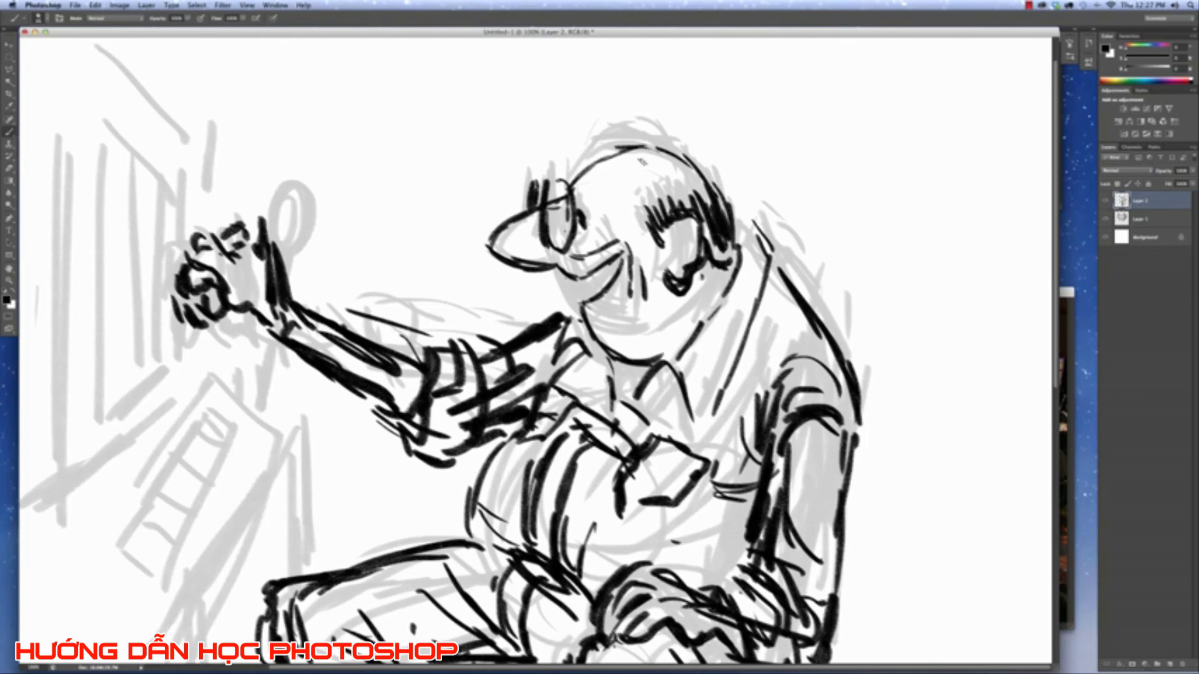
pyautogui.moveTo(599, 170)
pyautogui.mouseDown()
pyautogui.moveTo(637, 151)
pyautogui.moveTo(682, 166)
pyautogui.moveTo(702, 197)
pyautogui.mouseUp()
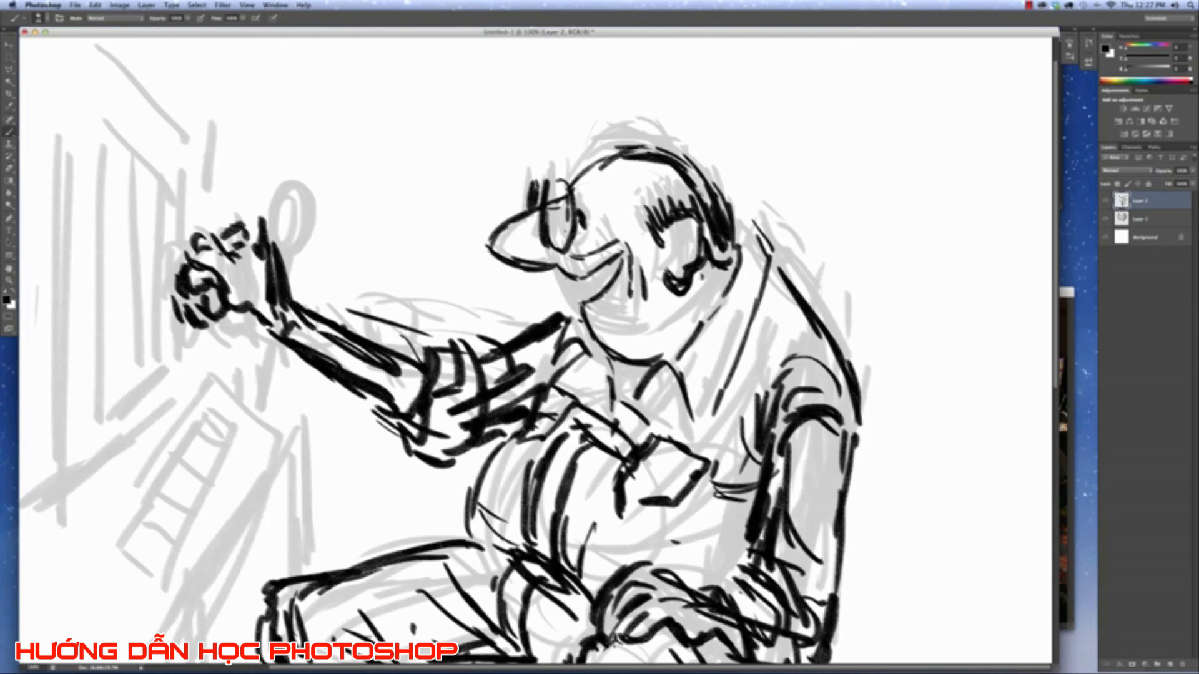
pyautogui.moveTo(698, 156)
pyautogui.mouseDown()
pyautogui.moveTo(713, 212)
pyautogui.moveTo(700, 216)
pyautogui.mouseUp()
pyautogui.moveTo(671, 178); pyautogui.dragTo(718, 259)
pyautogui.moveTo(724, 200); pyautogui.dragTo(732, 259)
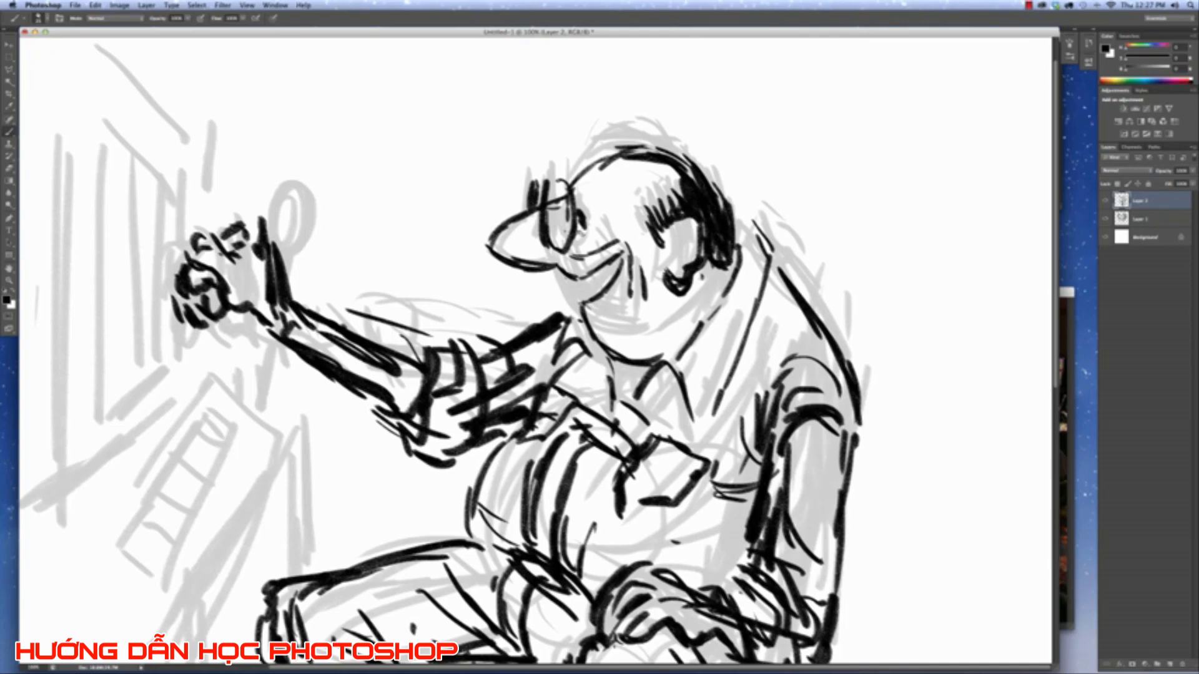
# Draw the eye behind the glasses and add eyebrow and forehead wrinkle strokes.
pyautogui.moveTo(575, 231); pyautogui.dragTo(593, 247)
pyautogui.moveTo(577, 197); pyautogui.dragTo(602, 237)
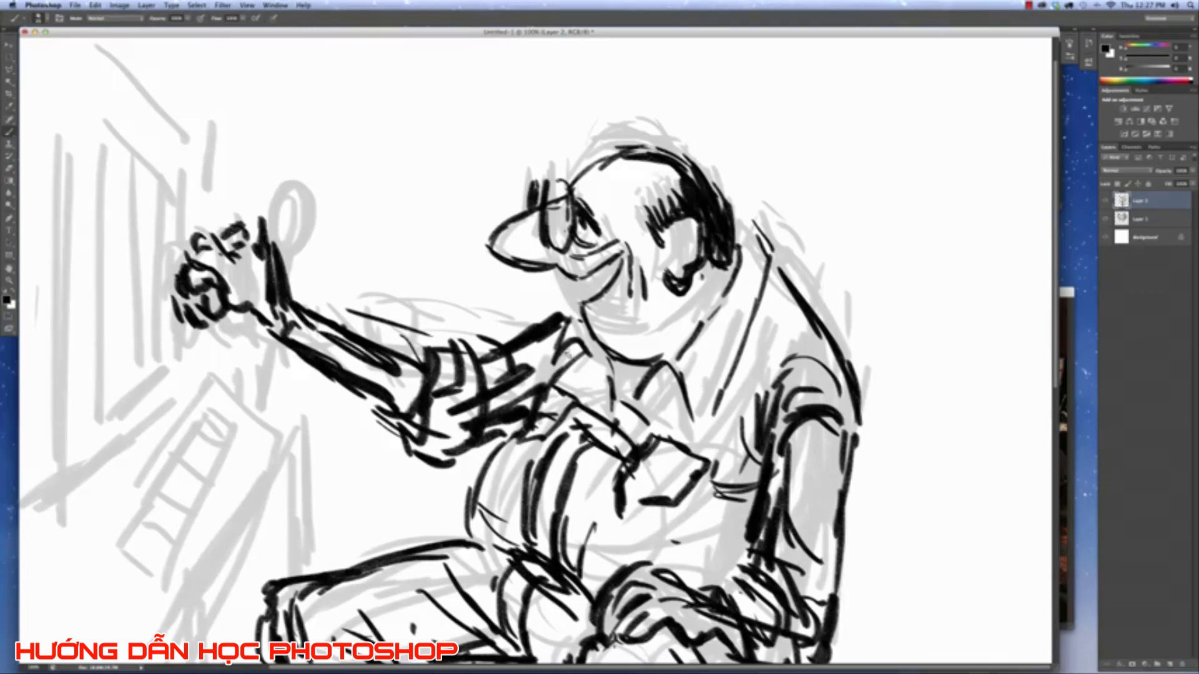
pyautogui.moveTo(574, 187)
pyautogui.mouseDown()
pyautogui.moveTo(608, 213)
pyautogui.moveTo(612, 196)
pyautogui.mouseUp()
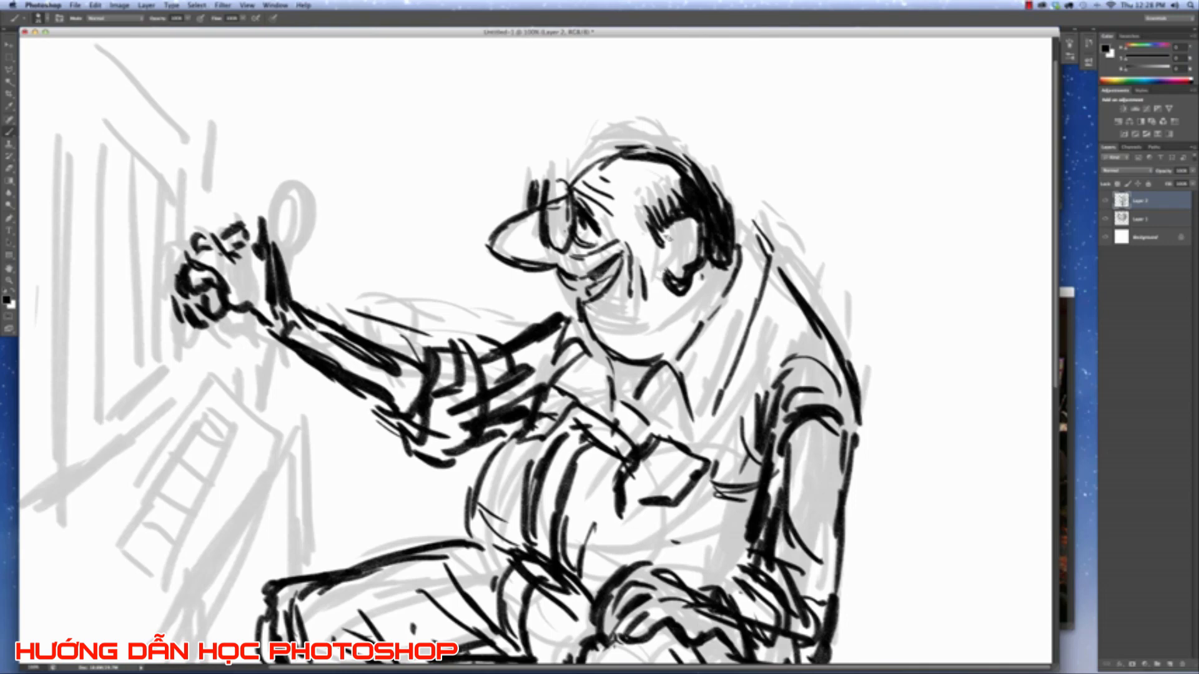
# Hide the rough sketch on Layer 1 and reinforce the contours of the far knee and shin.
pyautogui.press('super+minus')
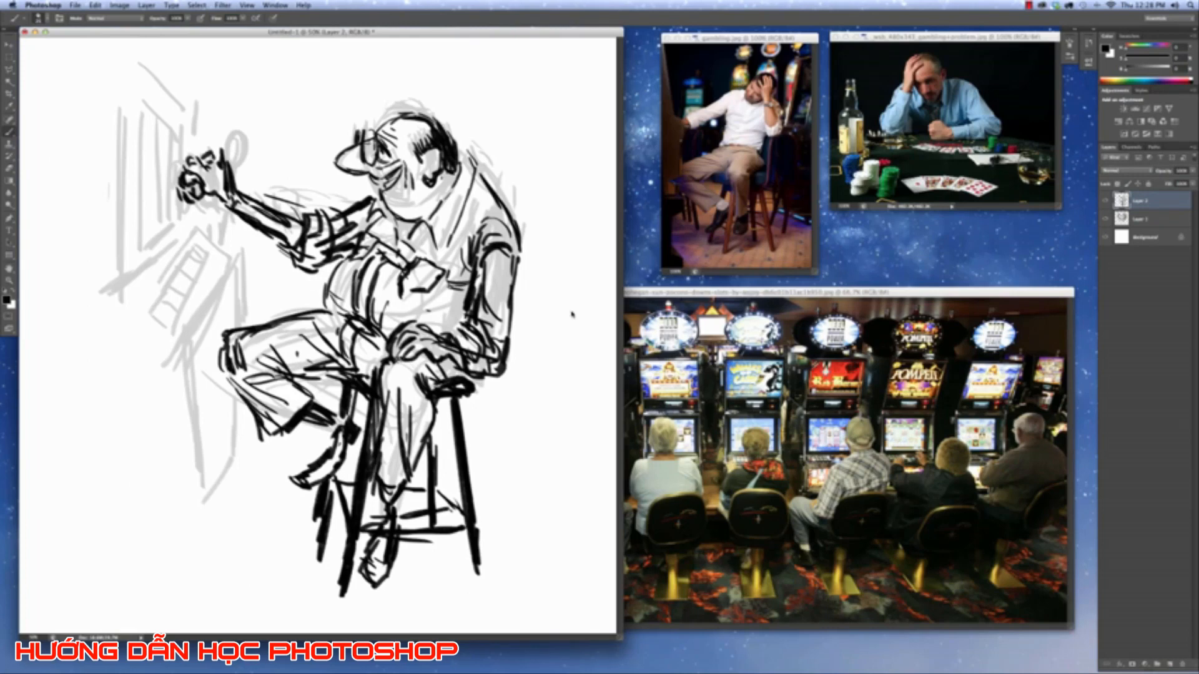
pyautogui.click(1106, 218)
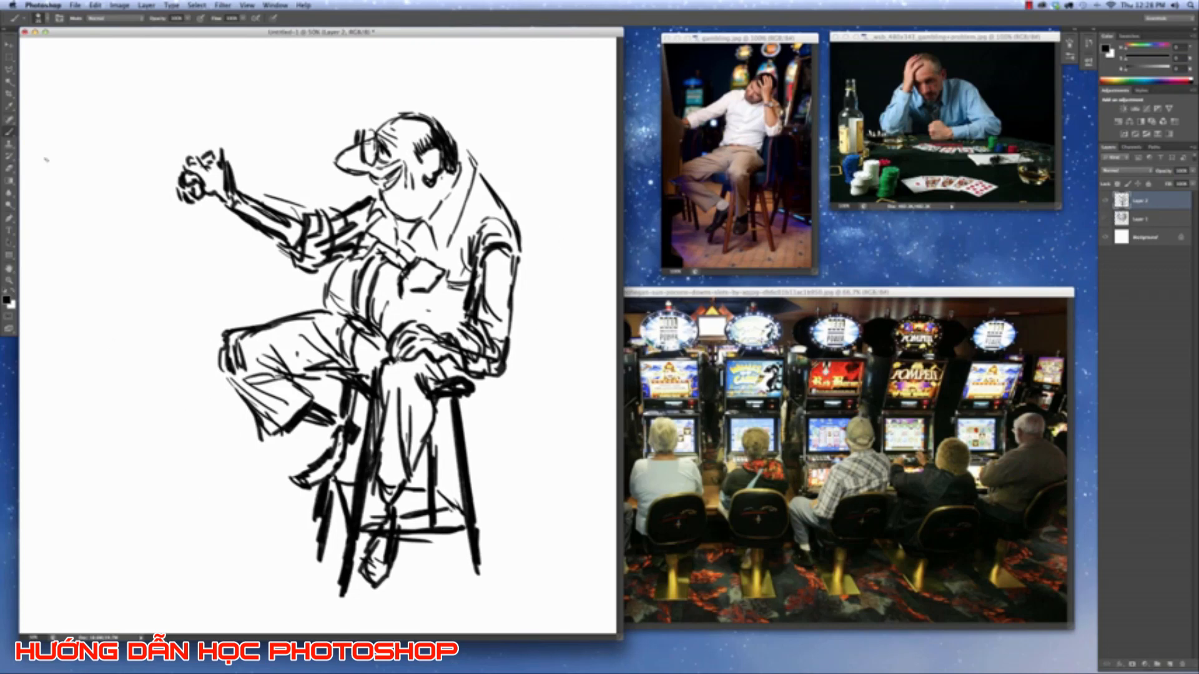
pyautogui.moveTo(230, 348); pyautogui.dragTo(262, 414)
pyautogui.moveTo(226, 373); pyautogui.dragTo(249, 402)
pyautogui.moveTo(250, 402); pyautogui.dragTo(268, 440)
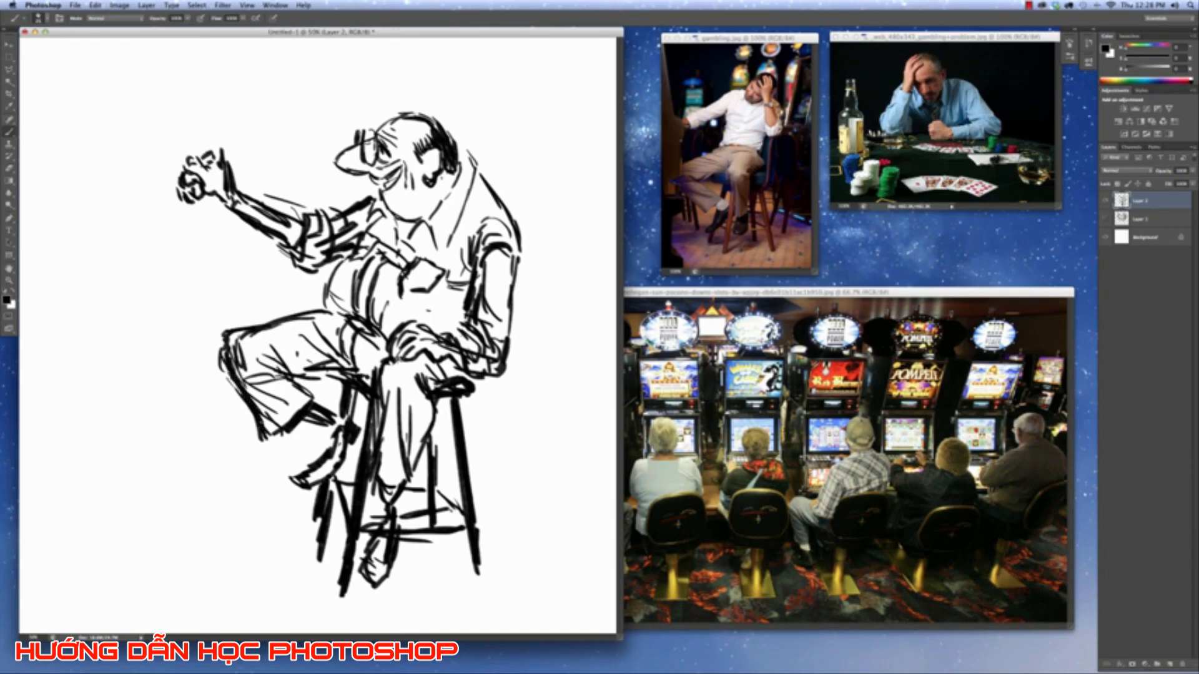
# Strengthen the far thigh's upper contour up to the hip and the lower edge of the belly.
pyautogui.moveTo(229, 342); pyautogui.dragTo(328, 302)
pyautogui.moveTo(298, 323)
pyautogui.mouseDown()
pyautogui.moveTo(345, 313)
pyautogui.moveTo(321, 314)
pyautogui.mouseUp()
pyautogui.moveTo(341, 278)
pyautogui.mouseDown()
pyautogui.moveTo(331, 310)
pyautogui.moveTo(344, 314)
pyautogui.mouseUp()
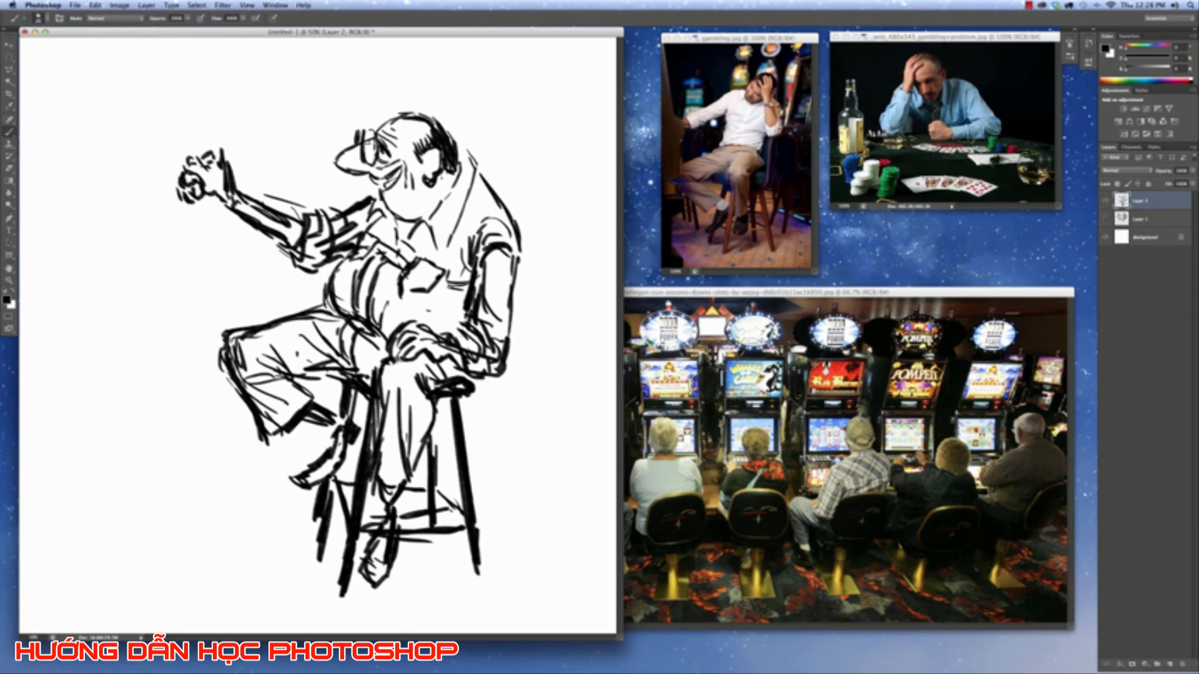
# Add touch-up strokes to the collar behind the neck and the far knee, and shift the drawing window aside.
pyautogui.moveTo(473, 191); pyautogui.dragTo(492, 230)
pyautogui.moveTo(291, 370); pyautogui.dragTo(315, 398)
pyautogui.moveTo(512, 32); pyautogui.dragTo(588, 36)
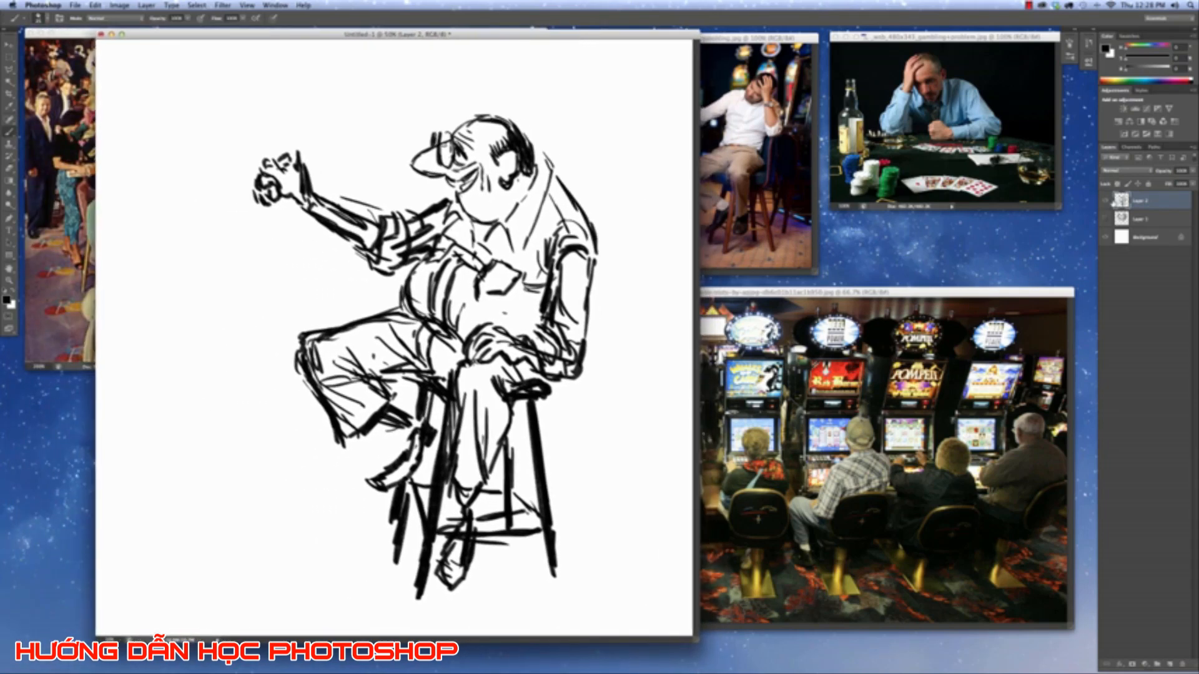
# Lower the opacity of Layer 2 until its sketch is a faint gray guide, and add a new layer above it.
pyautogui.click(1193, 184)
pyautogui.moveTo(1184, 183); pyautogui.dragTo(1152, 187)
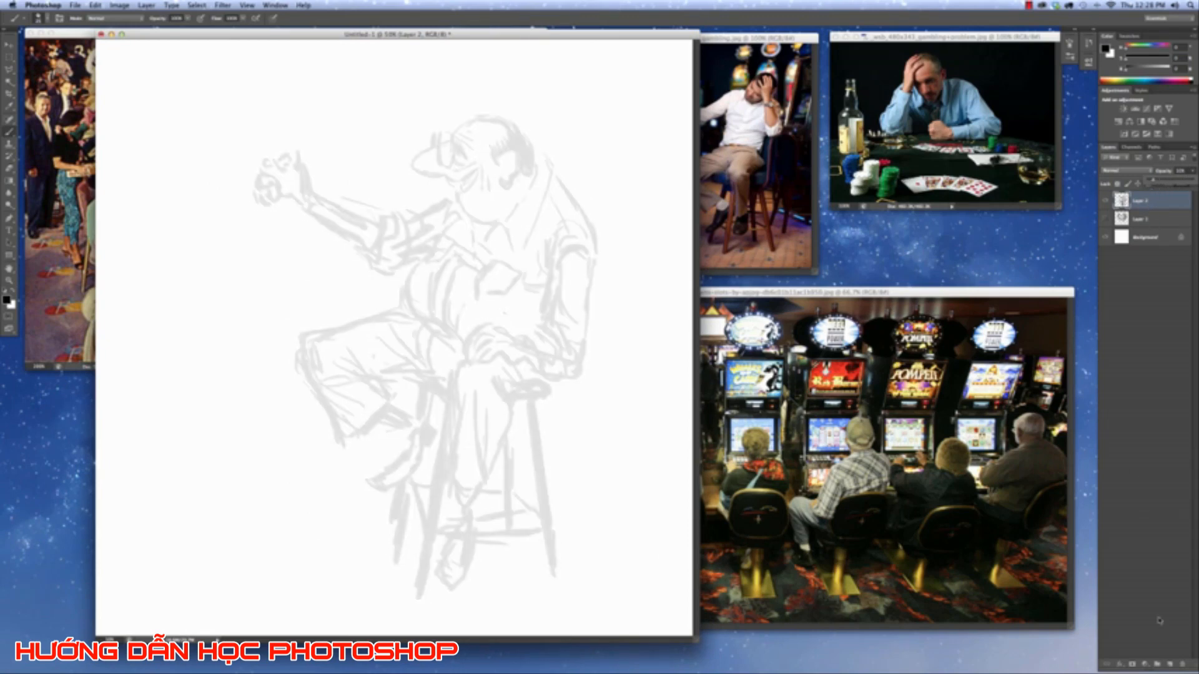
pyautogui.click(1170, 663)
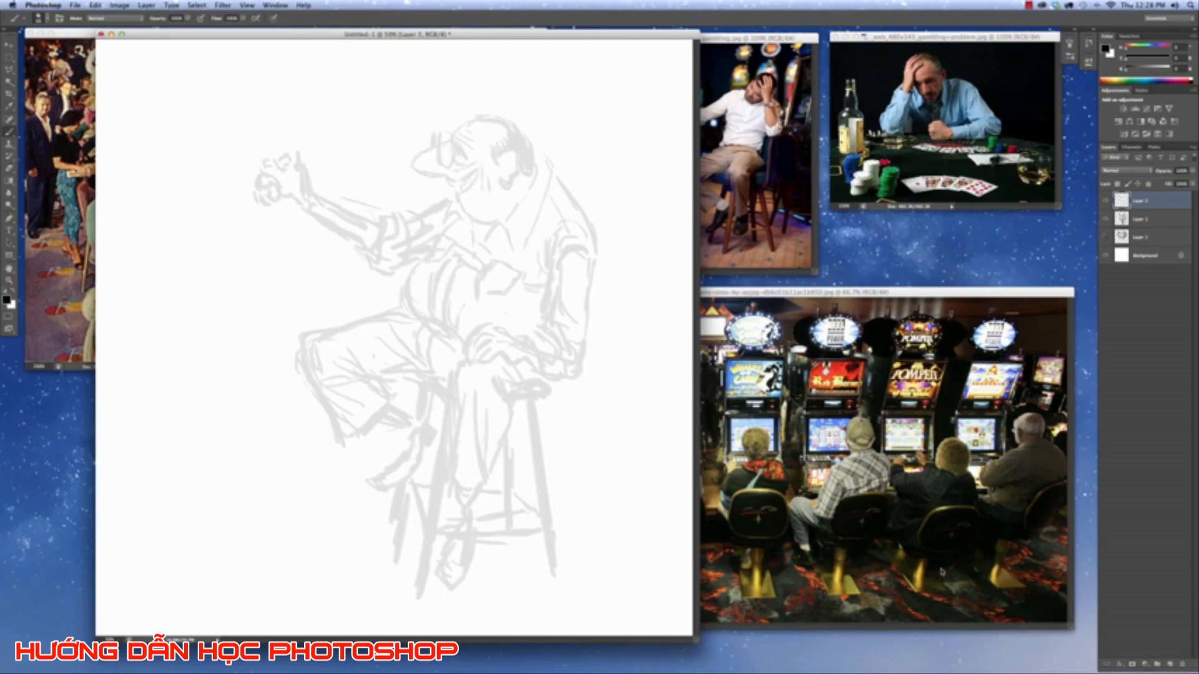
# Ink the narrow oval outline of the near glasses lens over the faded sketch of the face.
pyautogui.press('f')
pyautogui.press('super+equal')
pyautogui.press('super+equal')
pyautogui.press('super+equal')
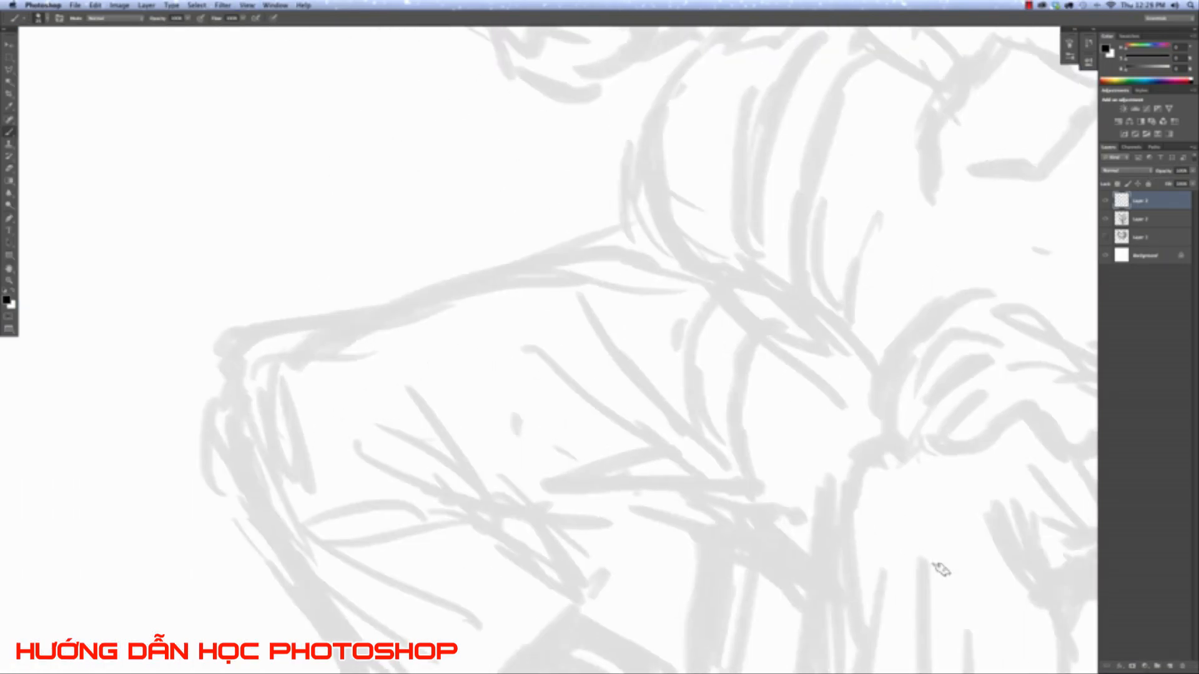
pyautogui.moveTo(940, 568)
pyautogui.mouseDown()
pyautogui.moveTo(366, 500)
pyautogui.moveTo(481, 428)
pyautogui.moveTo(460, 420)
pyautogui.mouseUp()
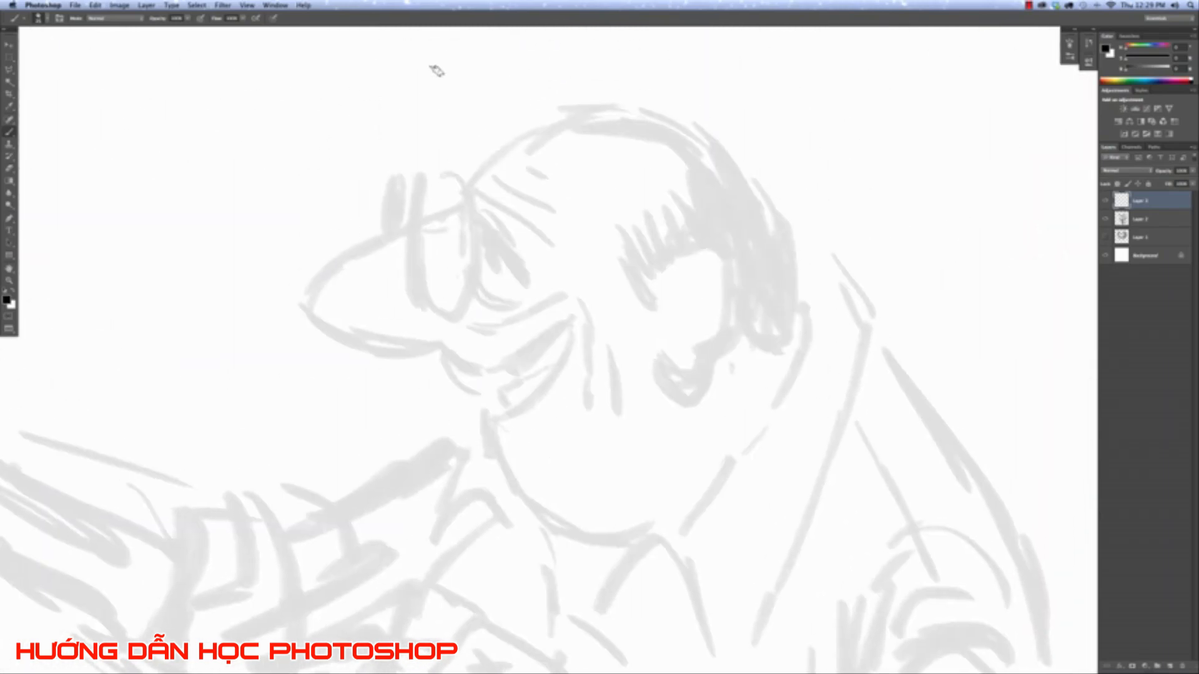
pyautogui.press('super+equal')
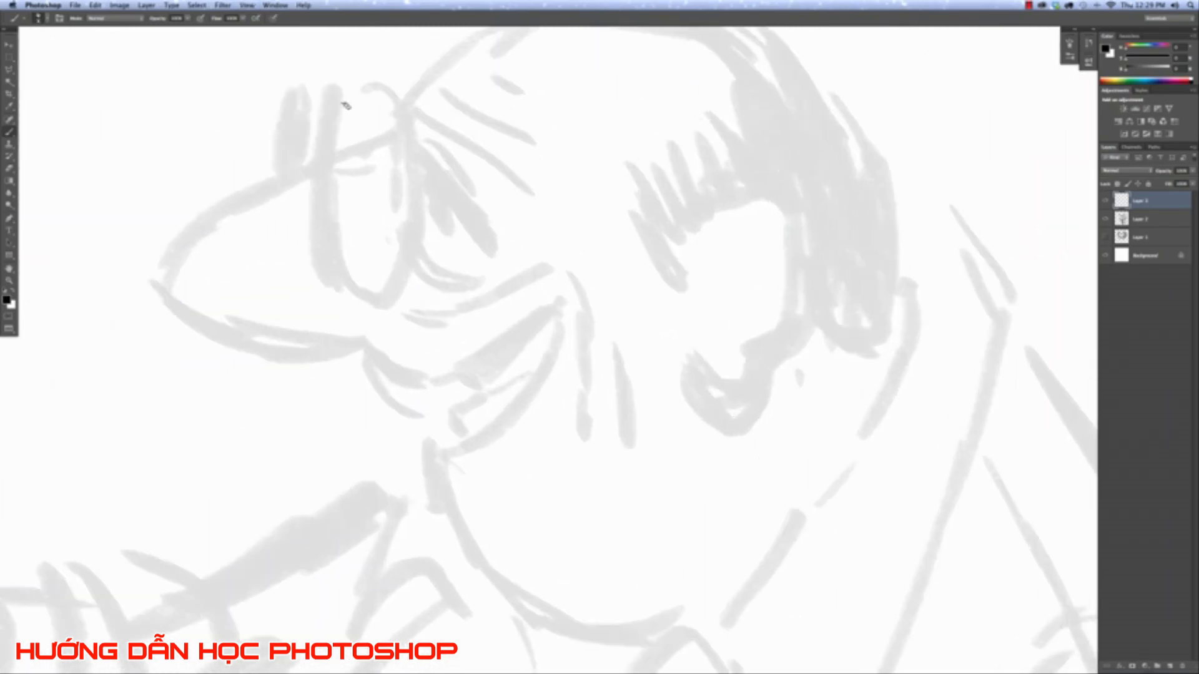
pyautogui.press('super+equal')
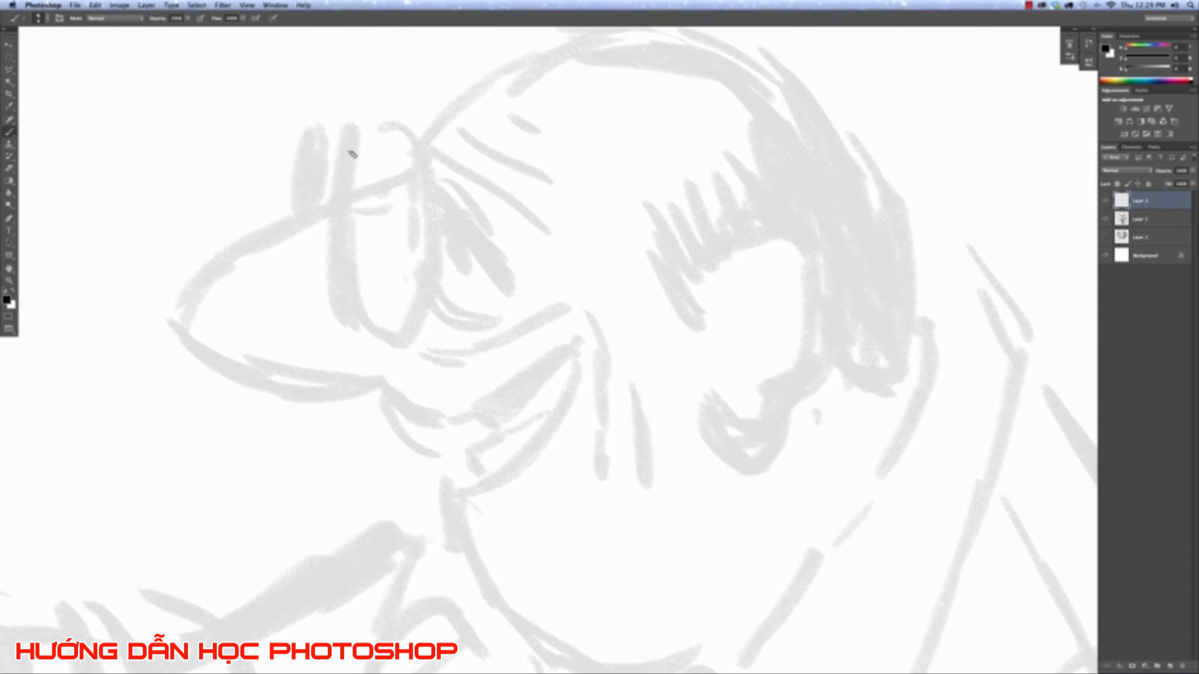
pyautogui.moveTo(357, 134)
pyautogui.mouseDown()
pyautogui.moveTo(341, 230)
pyautogui.moveTo(375, 327)
pyautogui.mouseUp()
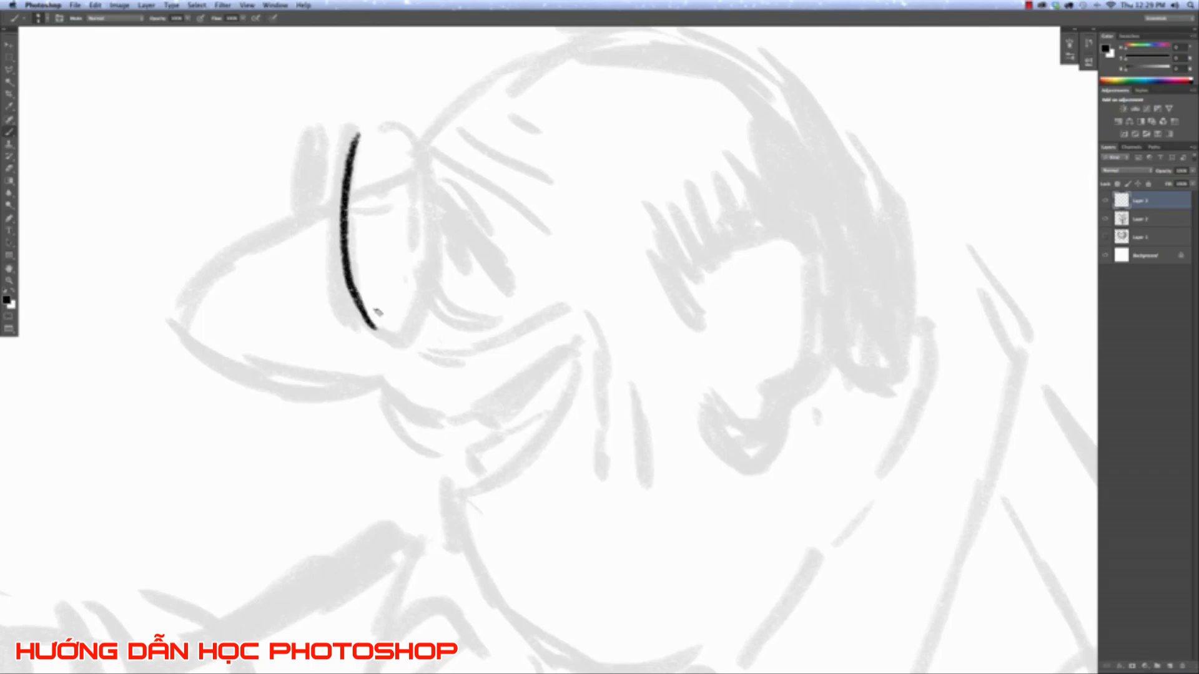
pyautogui.moveTo(359, 142)
pyautogui.mouseDown()
pyautogui.moveTo(413, 149)
pyautogui.moveTo(428, 222)
pyautogui.moveTo(419, 300)
pyautogui.moveTo(373, 327)
pyautogui.moveTo(390, 336)
pyautogui.mouseUp()
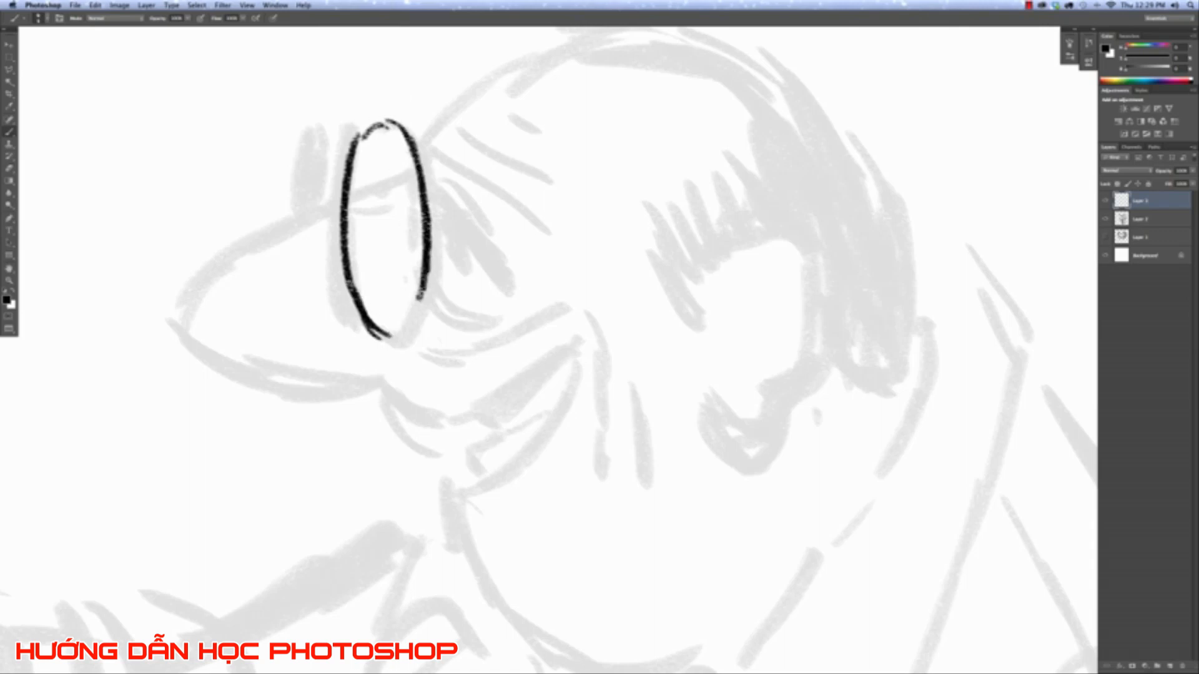
# Close the lens oval and thicken its rim with repeated strokes along the inner edges and bottom.
pyautogui.moveTo(347, 281)
pyautogui.mouseDown()
pyautogui.moveTo(399, 334)
pyautogui.moveTo(423, 305)
pyautogui.moveTo(418, 281)
pyautogui.mouseUp()
pyautogui.moveTo(364, 141)
pyautogui.mouseDown()
pyautogui.moveTo(353, 253)
pyautogui.moveTo(369, 301)
pyautogui.mouseUp()
pyautogui.moveTo(355, 220)
pyautogui.mouseDown()
pyautogui.moveTo(376, 313)
pyautogui.moveTo(367, 309)
pyautogui.mouseUp()
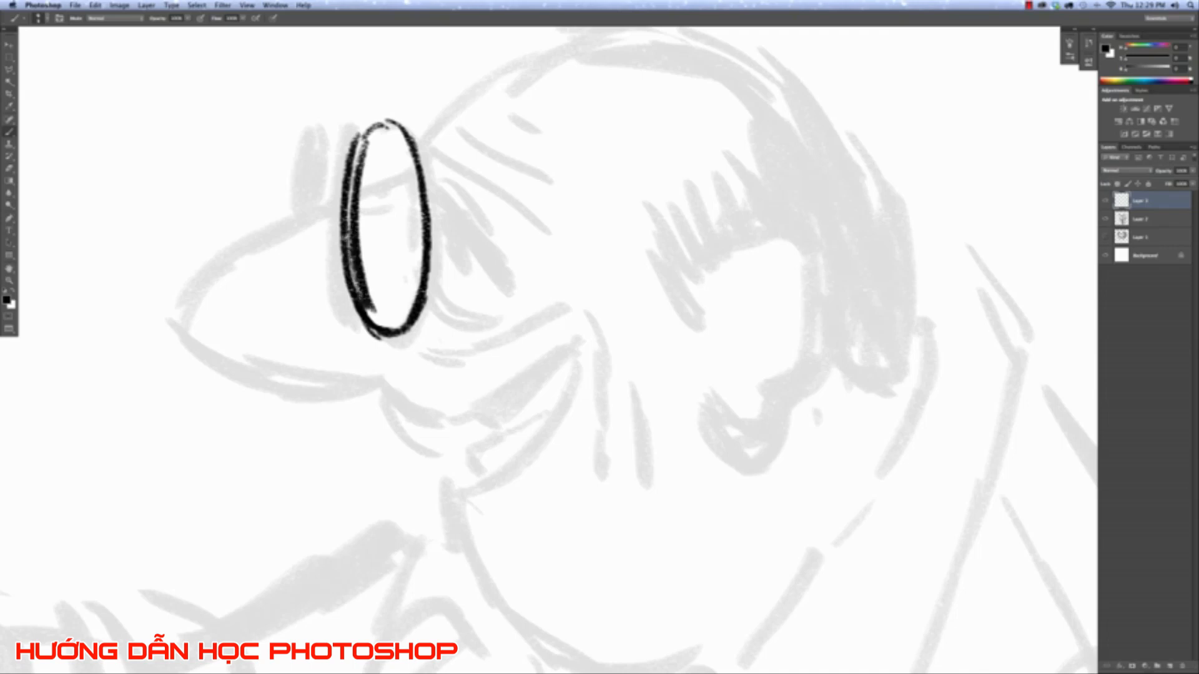
pyautogui.moveTo(350, 240)
pyautogui.mouseDown()
pyautogui.moveTo(377, 320)
pyautogui.moveTo(413, 293)
pyautogui.moveTo(414, 174)
pyautogui.moveTo(392, 128)
pyautogui.moveTo(357, 166)
pyautogui.moveTo(418, 191)
pyautogui.moveTo(415, 304)
pyautogui.mouseUp()
pyautogui.moveTo(369, 147)
pyautogui.mouseDown()
pyautogui.moveTo(353, 225)
pyautogui.moveTo(362, 328)
pyautogui.mouseUp()
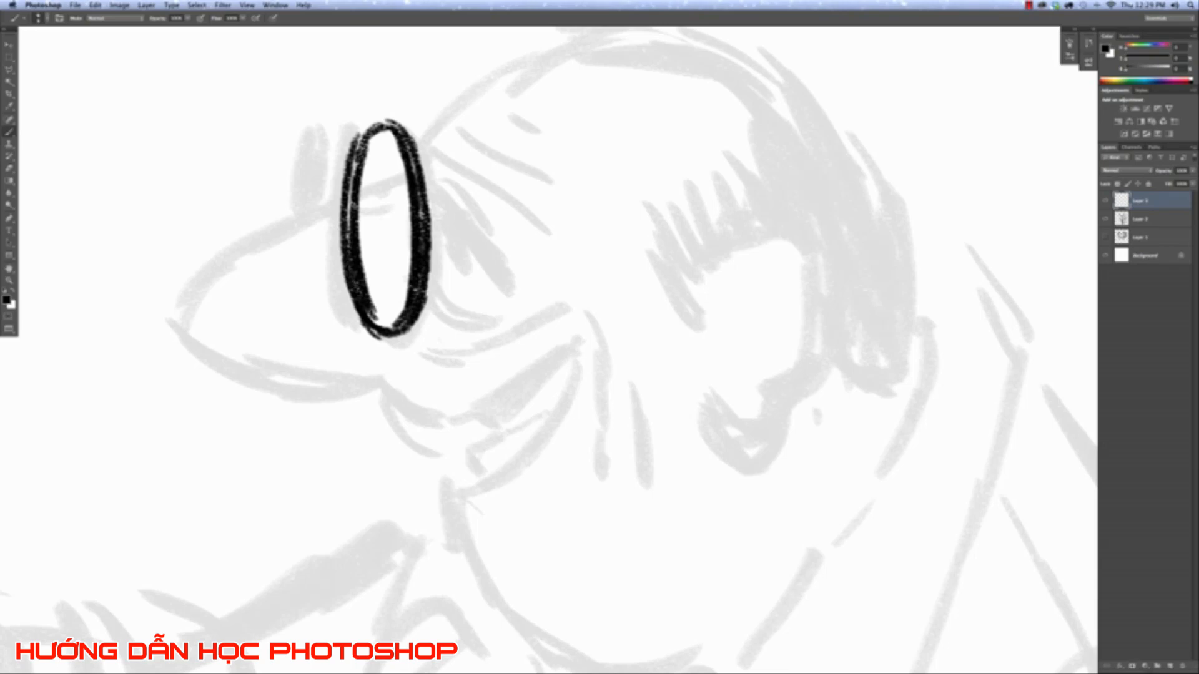
pyautogui.moveTo(349, 203); pyautogui.dragTo(390, 340)
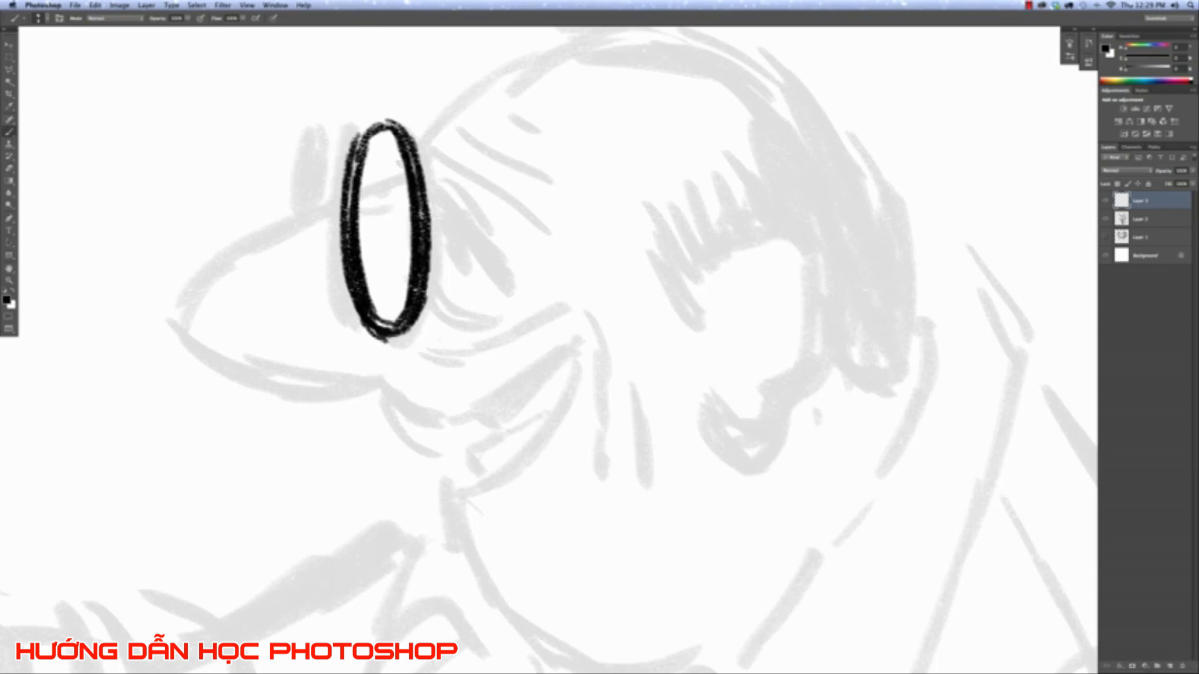
# Outline and fill the side thickness of the glasses frame, and ink the short far rim over the nose.
pyautogui.moveTo(398, 121)
pyautogui.mouseDown()
pyautogui.moveTo(431, 122)
pyautogui.moveTo(449, 178)
pyautogui.moveTo(446, 267)
pyautogui.mouseUp()
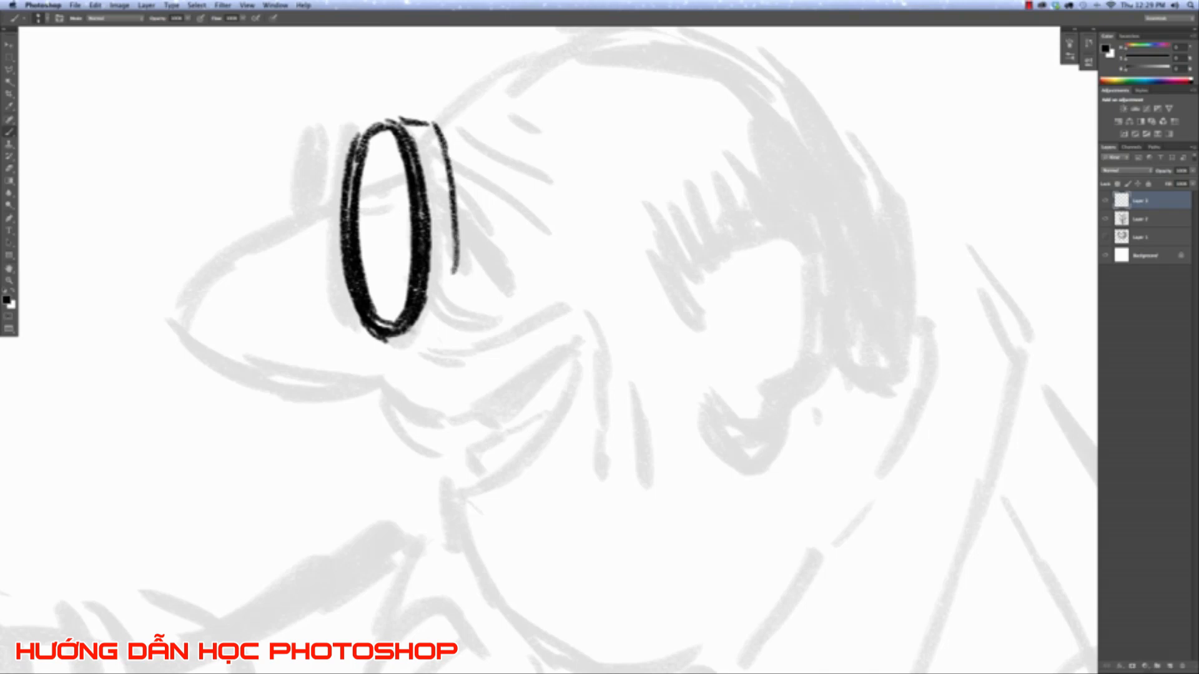
pyautogui.moveTo(393, 341)
pyautogui.mouseDown()
pyautogui.moveTo(445, 313)
pyautogui.moveTo(457, 255)
pyautogui.mouseUp()
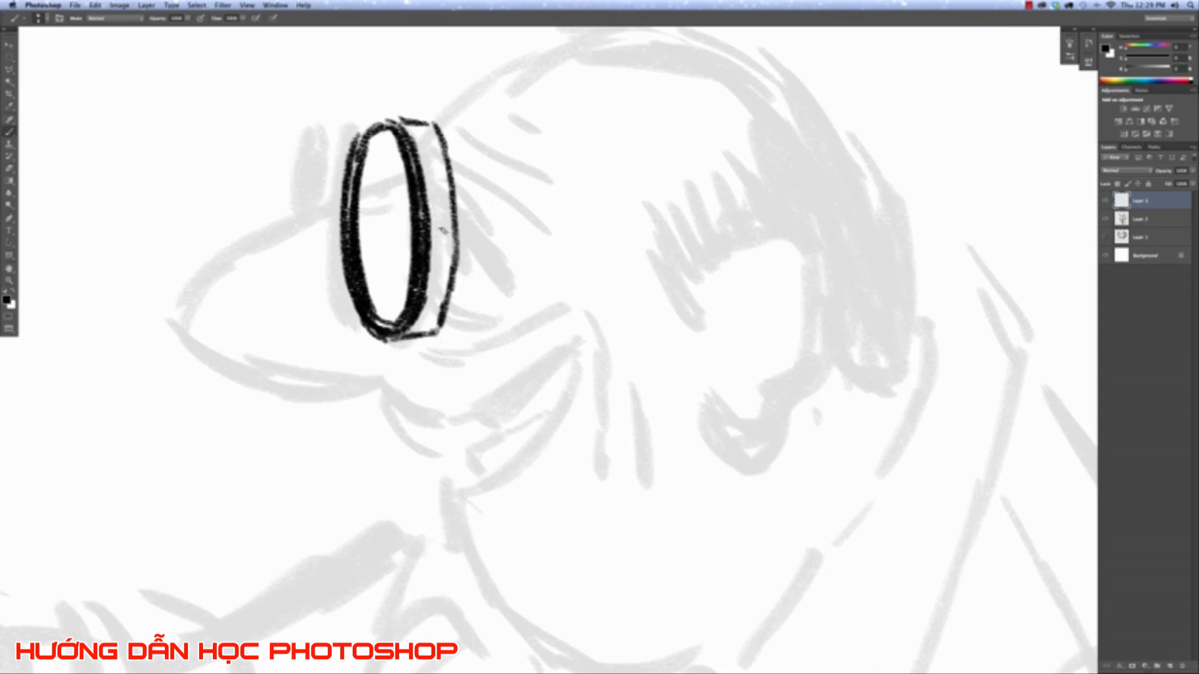
pyautogui.moveTo(427, 120)
pyautogui.mouseDown()
pyautogui.moveTo(409, 164)
pyautogui.moveTo(440, 190)
pyautogui.moveTo(439, 250)
pyautogui.mouseUp()
pyautogui.moveTo(431, 178)
pyautogui.mouseDown()
pyautogui.moveTo(445, 271)
pyautogui.moveTo(422, 338)
pyautogui.moveTo(445, 262)
pyautogui.moveTo(445, 305)
pyautogui.mouseUp()
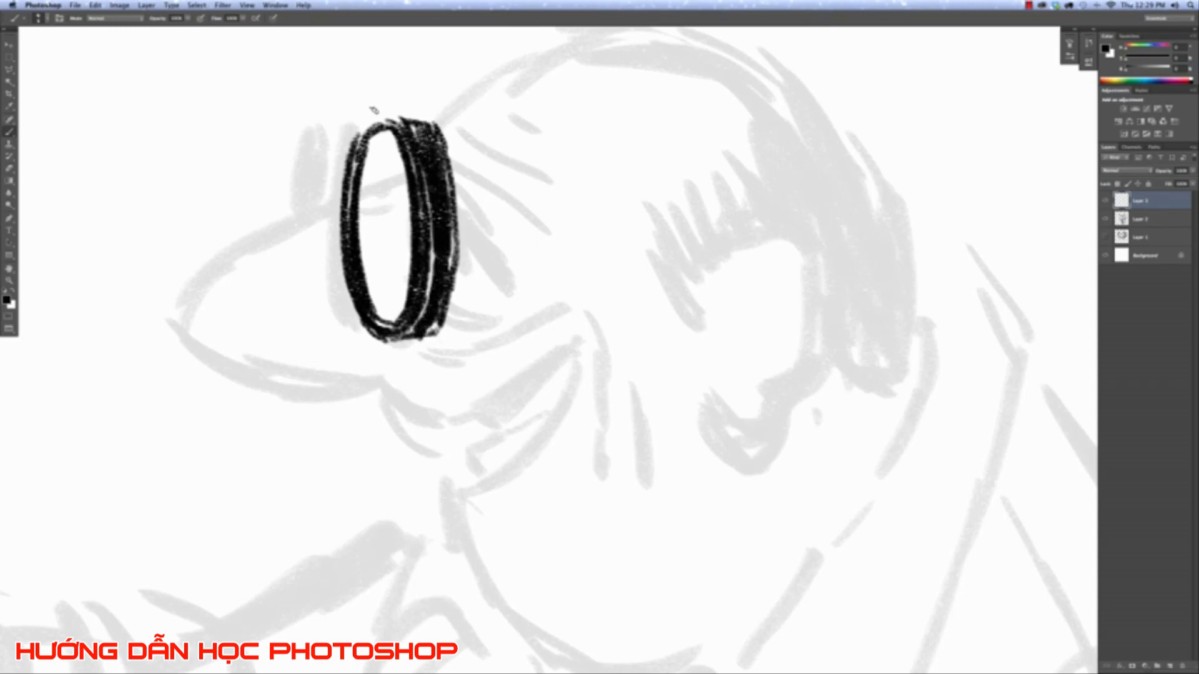
pyautogui.moveTo(324, 141)
pyautogui.mouseDown()
pyautogui.moveTo(312, 201)
pyautogui.moveTo(325, 178)
pyautogui.moveTo(320, 203)
pyautogui.moveTo(328, 198)
pyautogui.mouseUp()
pyautogui.moveTo(318, 145)
pyautogui.mouseDown()
pyautogui.moveTo(340, 139)
pyautogui.moveTo(328, 194)
pyautogui.moveTo(343, 147)
pyautogui.moveTo(337, 187)
pyautogui.mouseUp()
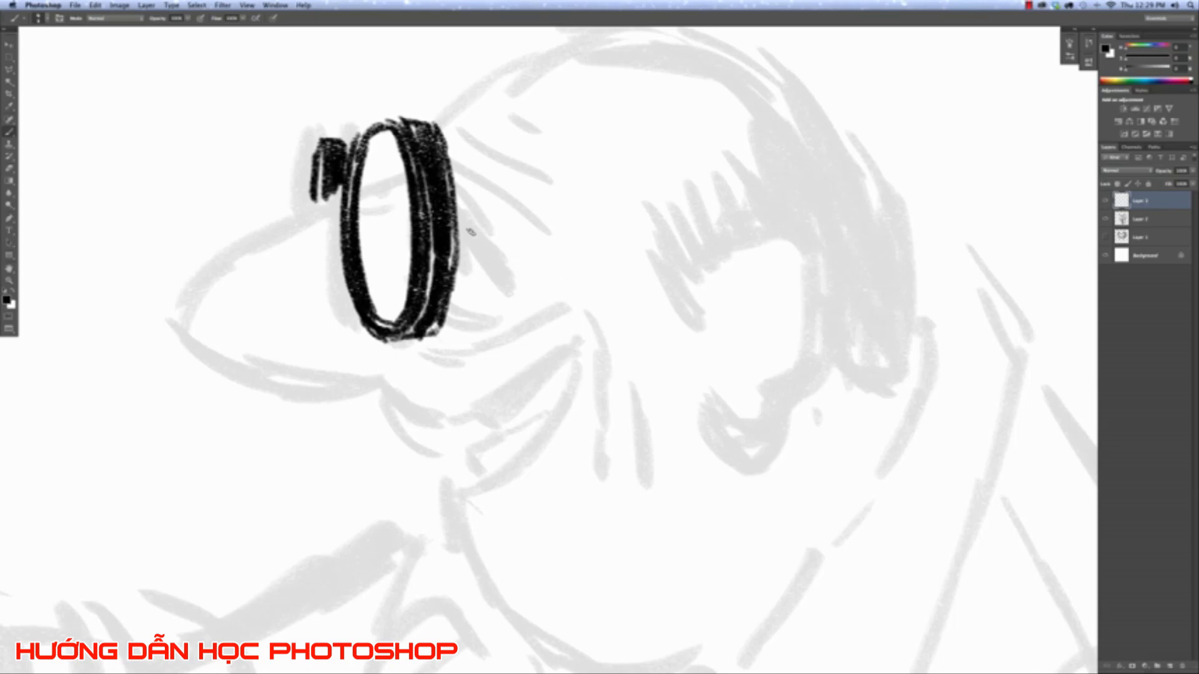
pyautogui.moveTo(461, 211); pyautogui.dragTo(575, 239)
pyautogui.press('super+z')
pyautogui.press('super+alt+z')
# Rotate the inked glasses slightly clockwise with Free Transform.
pyautogui.press('super+t')
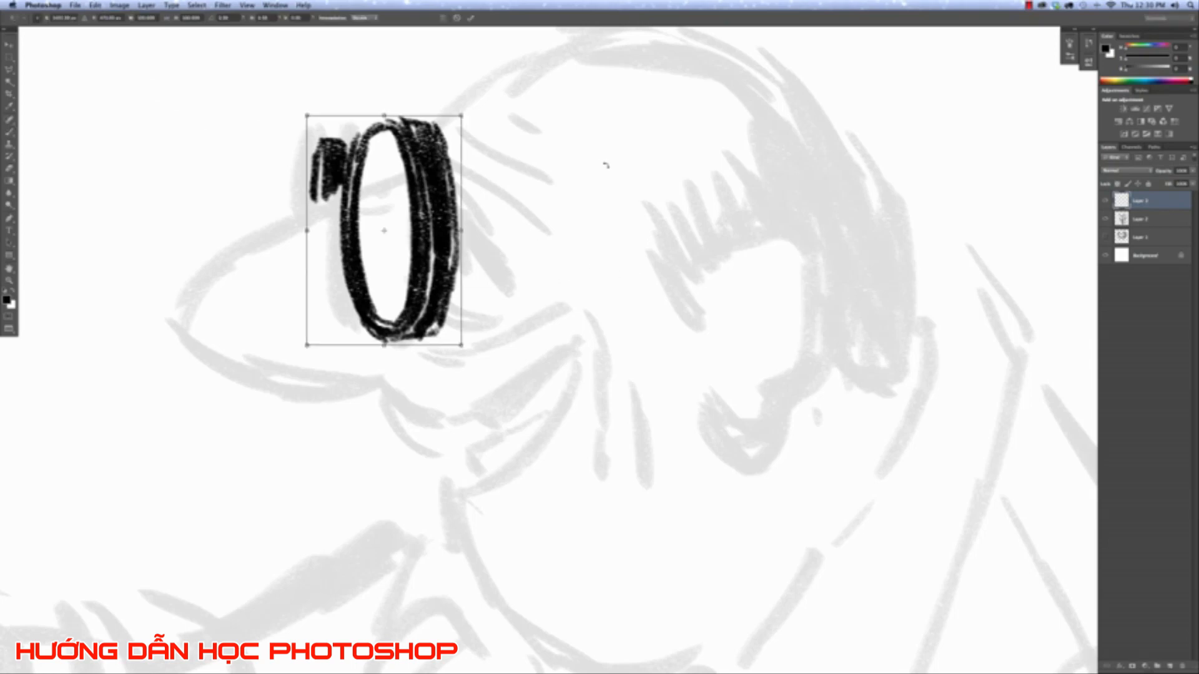
pyautogui.moveTo(605, 165); pyautogui.dragTo(680, 193)
pyautogui.press('Return')
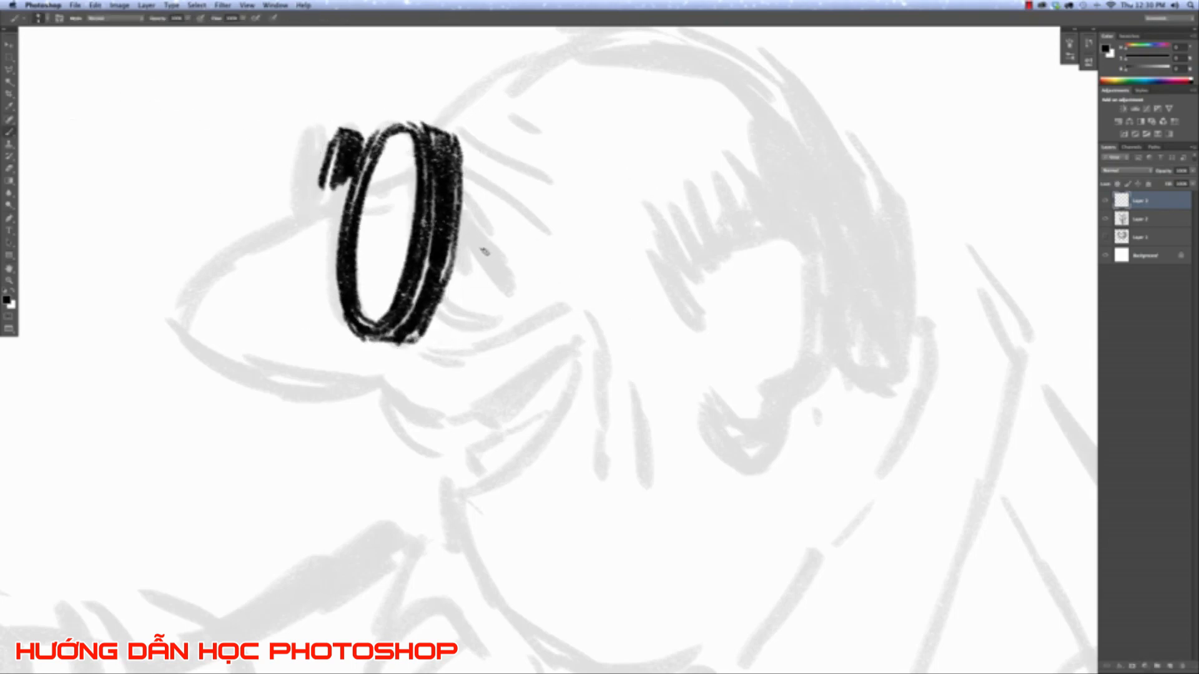
# Ink a thick temple arm from the glasses frame back to the ear, and draw the ear's upper outer curve.
pyautogui.moveTo(459, 243); pyautogui.dragTo(677, 270)
pyautogui.moveTo(455, 232); pyautogui.dragTo(658, 270)
pyautogui.moveTo(580, 247)
pyautogui.mouseDown()
pyautogui.moveTo(698, 270)
pyautogui.moveTo(555, 236)
pyautogui.moveTo(708, 265)
pyautogui.moveTo(646, 246)
pyautogui.mouseUp()
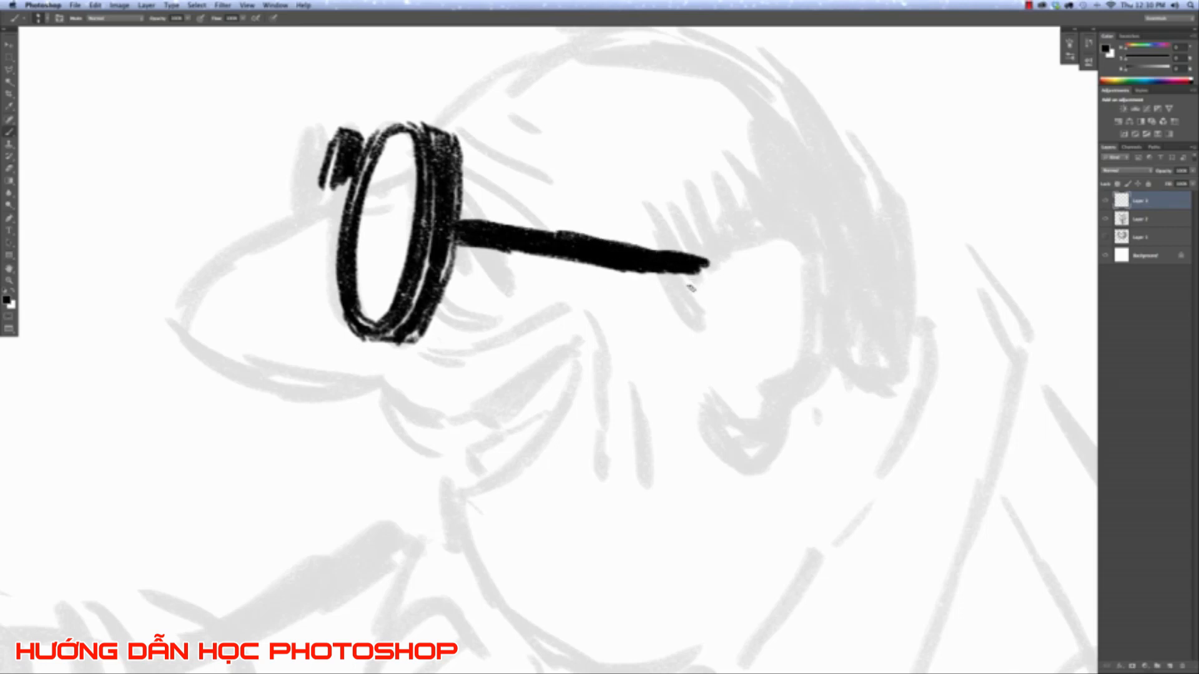
pyautogui.moveTo(690, 288)
pyautogui.mouseDown()
pyautogui.moveTo(776, 255)
pyautogui.moveTo(797, 272)
pyautogui.moveTo(813, 357)
pyautogui.moveTo(805, 380)
pyautogui.moveTo(760, 392)
pyautogui.mouseUp()
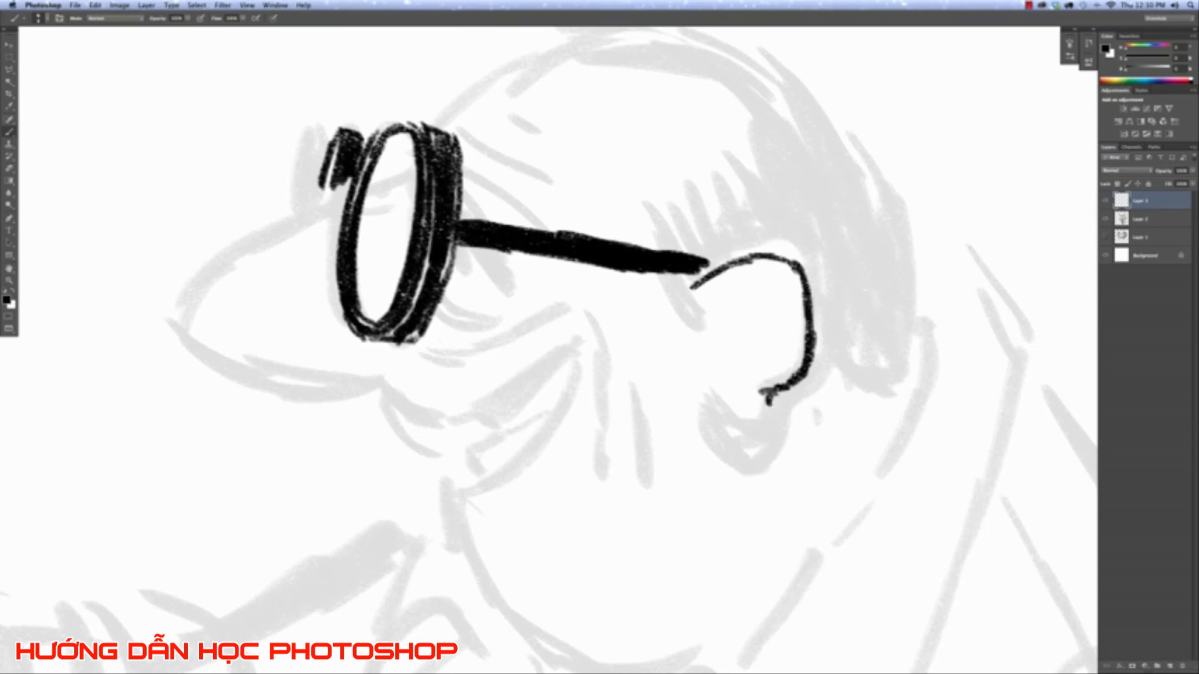
pyautogui.moveTo(767, 400)
pyautogui.mouseDown()
pyautogui.moveTo(736, 477)
pyautogui.moveTo(702, 442)
pyautogui.mouseUp()
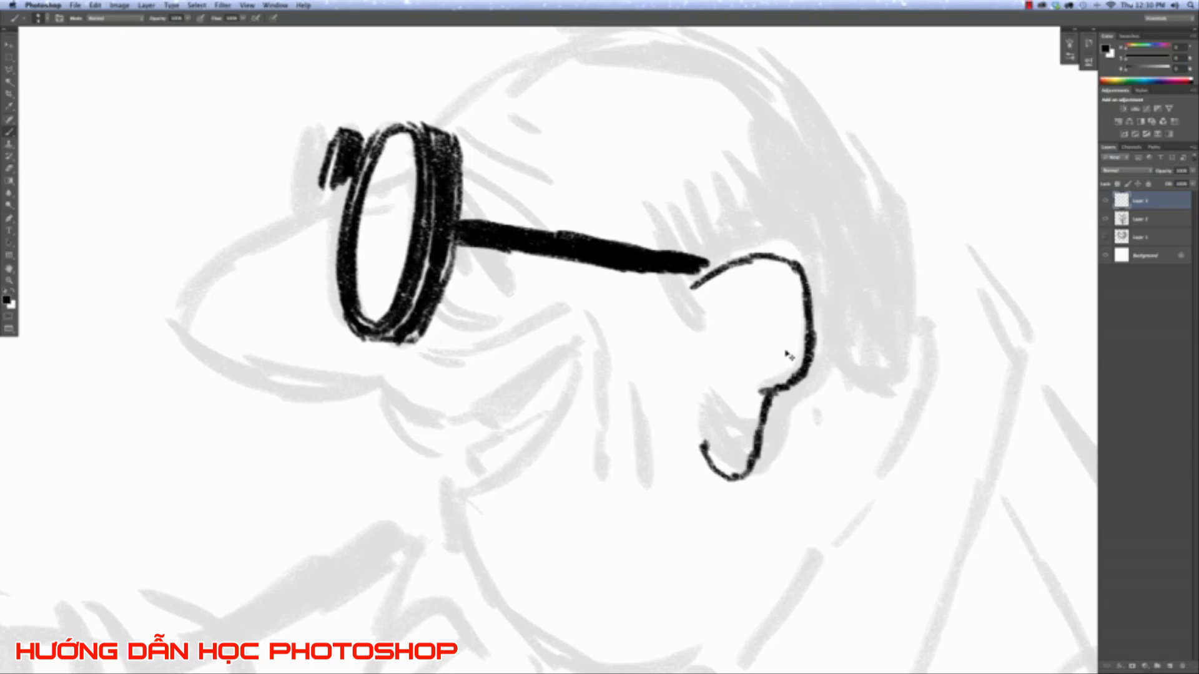
pyautogui.press('super+alt+z')
pyautogui.press('super+alt+z')
pyautogui.press('super+alt+z')
pyautogui.press('super+alt+z')
pyautogui.press('super+alt+z')
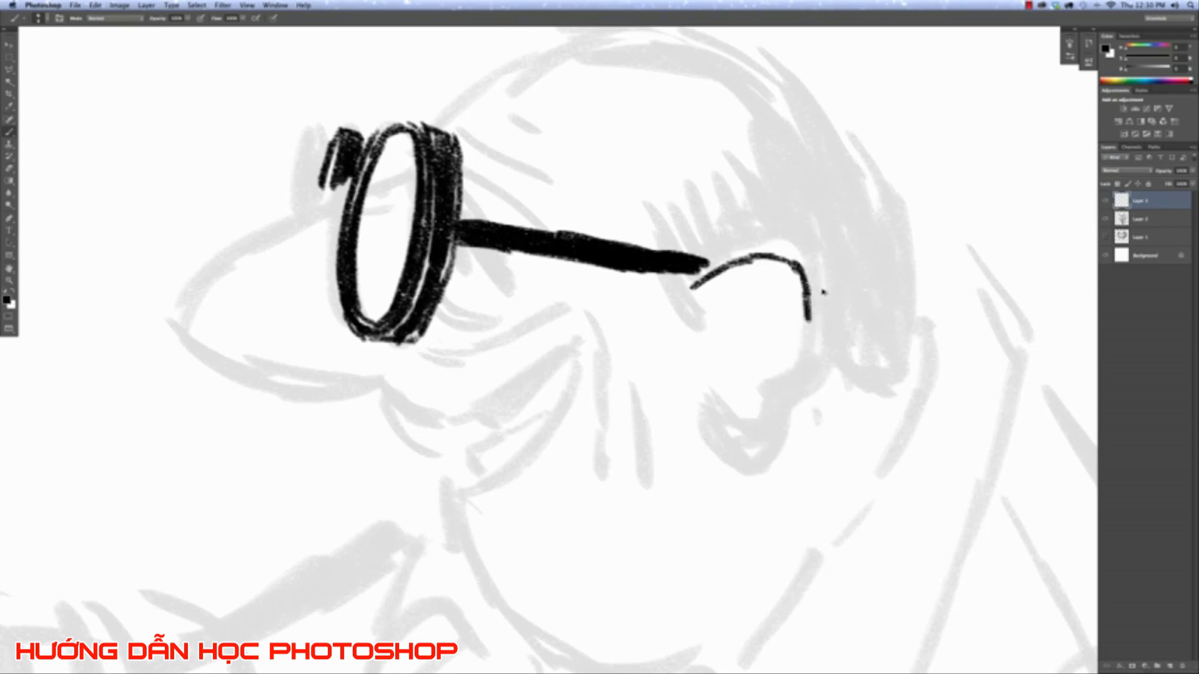
# Ink the back edge and lobe of the ear, and add its inner fold lines.
pyautogui.moveTo(808, 294)
pyautogui.mouseDown()
pyautogui.moveTo(818, 369)
pyautogui.moveTo(832, 374)
pyautogui.moveTo(819, 369)
pyautogui.moveTo(777, 412)
pyautogui.moveTo(754, 463)
pyautogui.mouseUp()
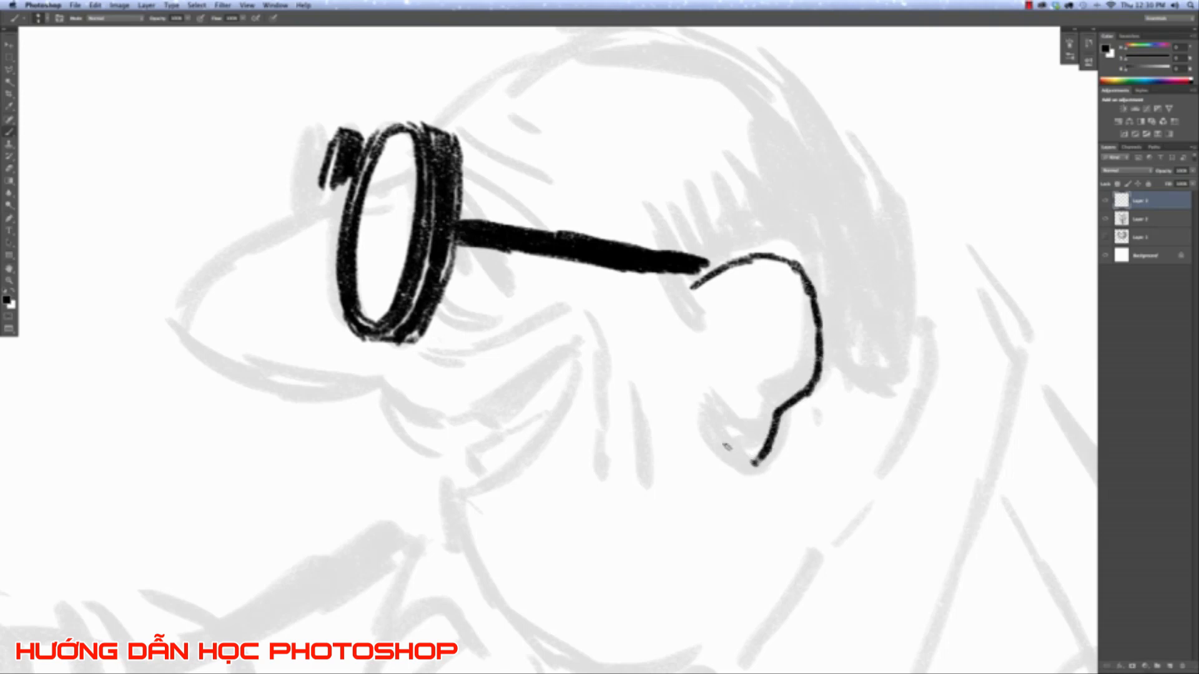
pyautogui.moveTo(704, 432)
pyautogui.mouseDown()
pyautogui.moveTo(723, 464)
pyautogui.moveTo(757, 463)
pyautogui.mouseUp()
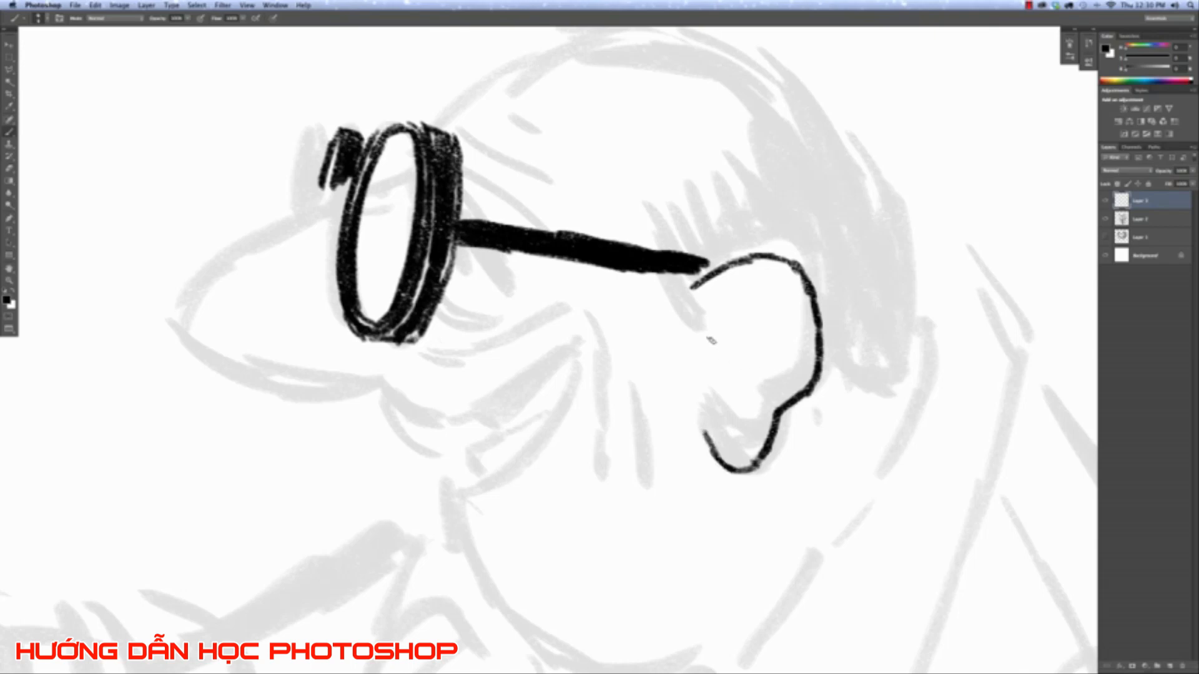
pyautogui.moveTo(704, 342)
pyautogui.mouseDown()
pyautogui.moveTo(732, 329)
pyautogui.moveTo(741, 347)
pyautogui.moveTo(731, 378)
pyautogui.moveTo(702, 378)
pyautogui.moveTo(709, 400)
pyautogui.moveTo(708, 320)
pyautogui.moveTo(743, 285)
pyautogui.moveTo(771, 290)
pyautogui.mouseUp()
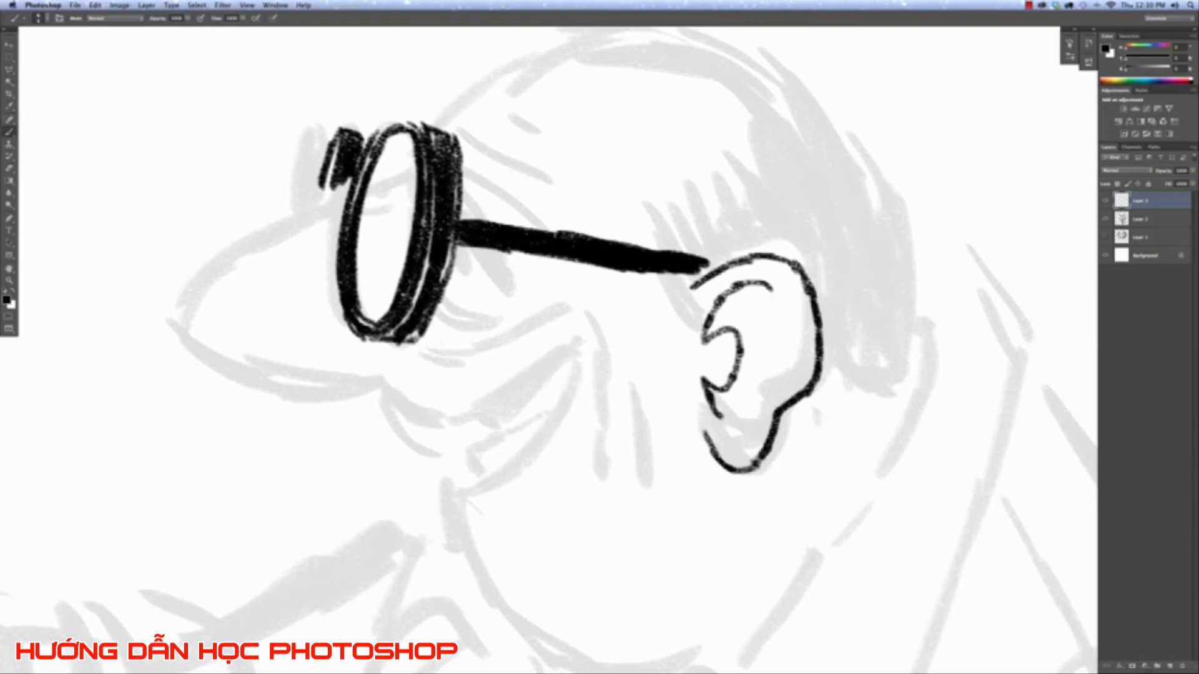
# Extend the far rim of the glasses downward toward the top of the nose.
pyautogui.scroll(3, 758, 263)
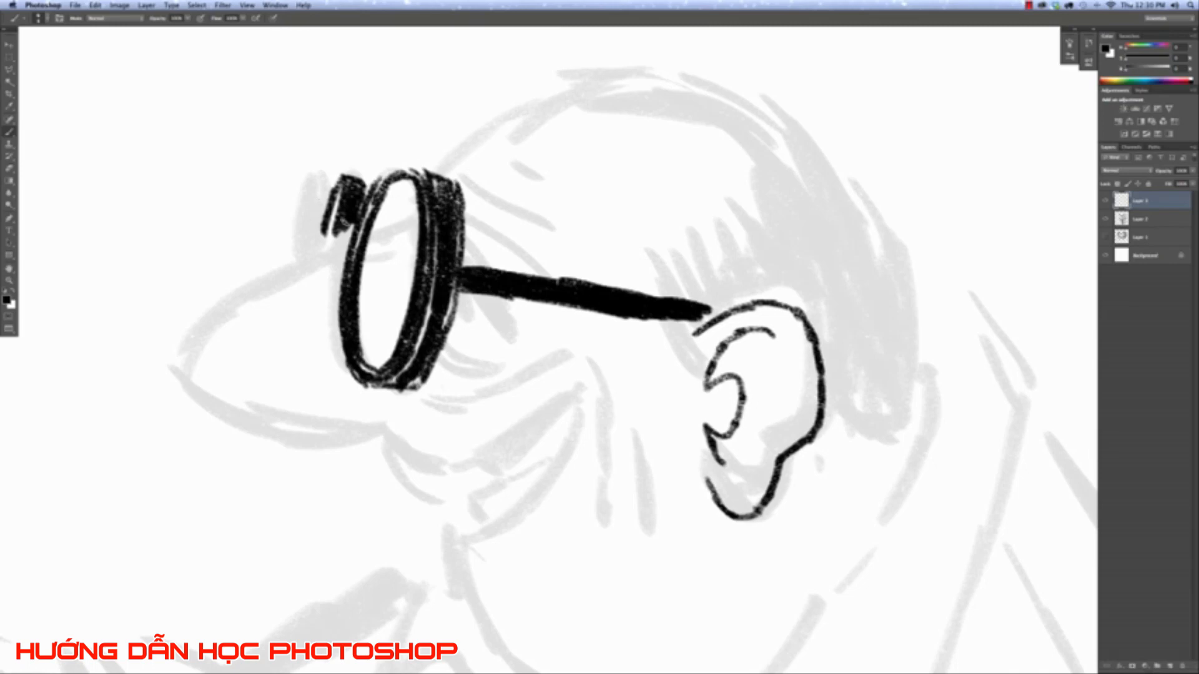
pyautogui.moveTo(346, 223)
pyautogui.mouseDown()
pyautogui.moveTo(317, 217)
pyautogui.moveTo(317, 248)
pyautogui.mouseUp()
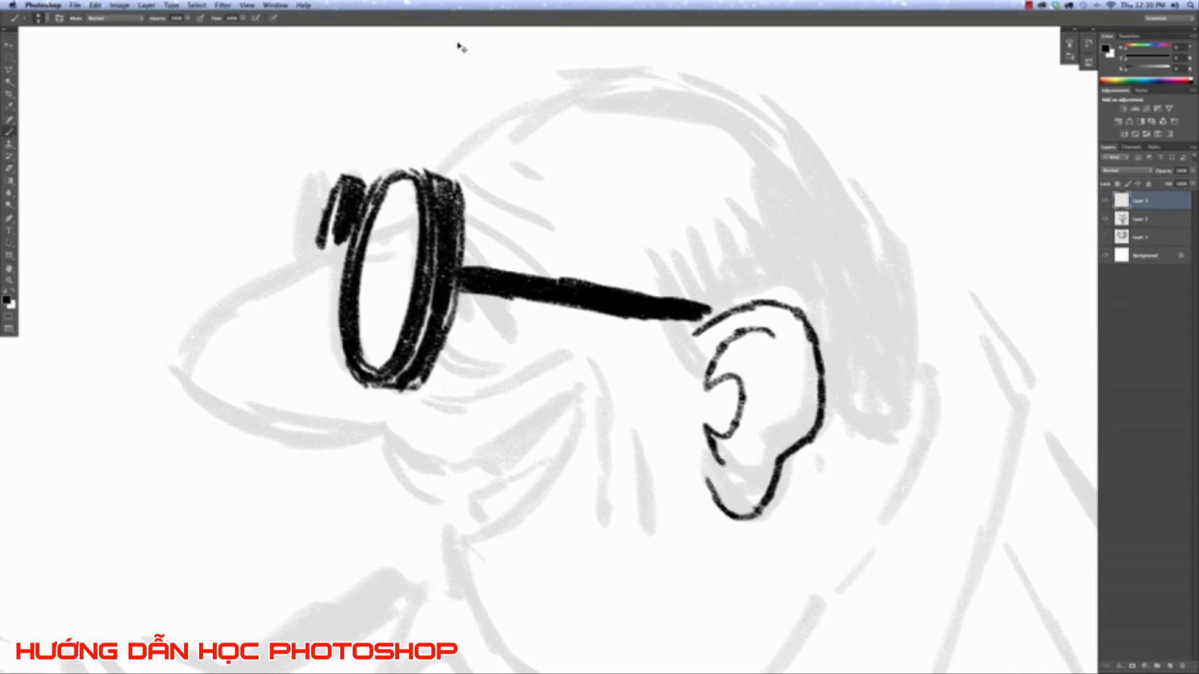
pyautogui.press('super+0')
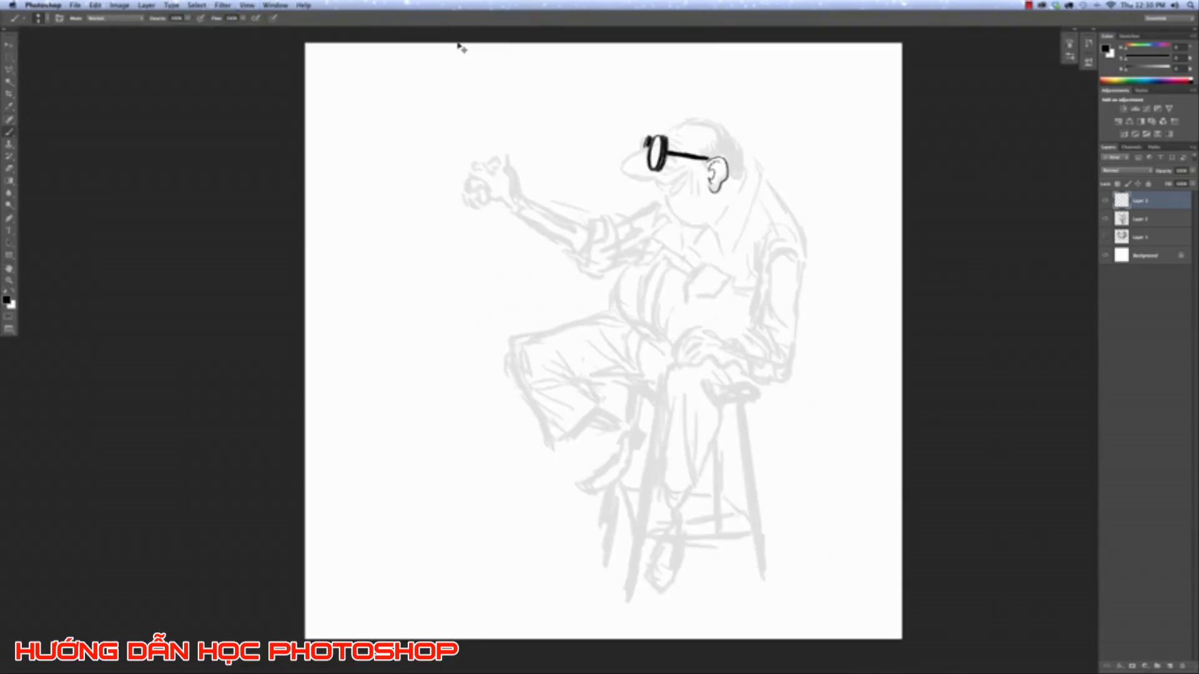
# Ink the forehead wrinkle lines running back from the glasses frame above the temple arm.
pyautogui.press('super+plus')
pyautogui.press('super+plus')
pyautogui.press('super+plus')
pyautogui.press('super+plus')
pyautogui.moveTo(768, 81); pyautogui.dragTo(497, 434)
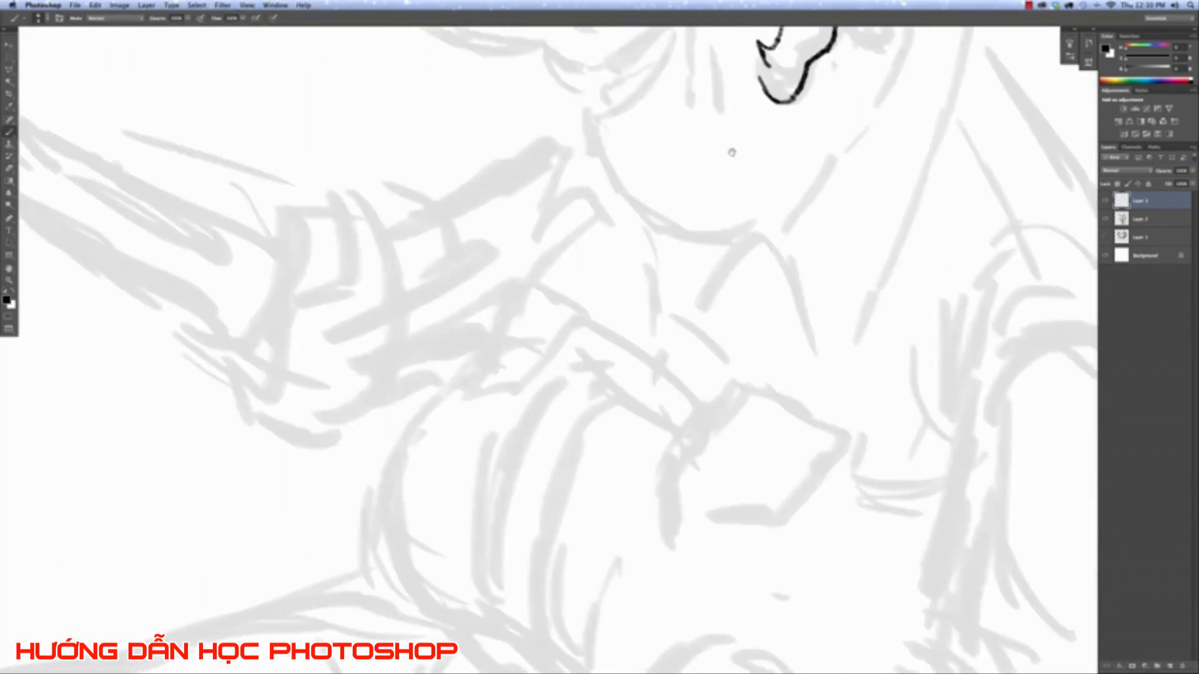
pyautogui.moveTo(730, 150); pyautogui.dragTo(574, 429)
pyautogui.press('super+plus')
pyautogui.moveTo(682, 306); pyautogui.dragTo(691, 561)
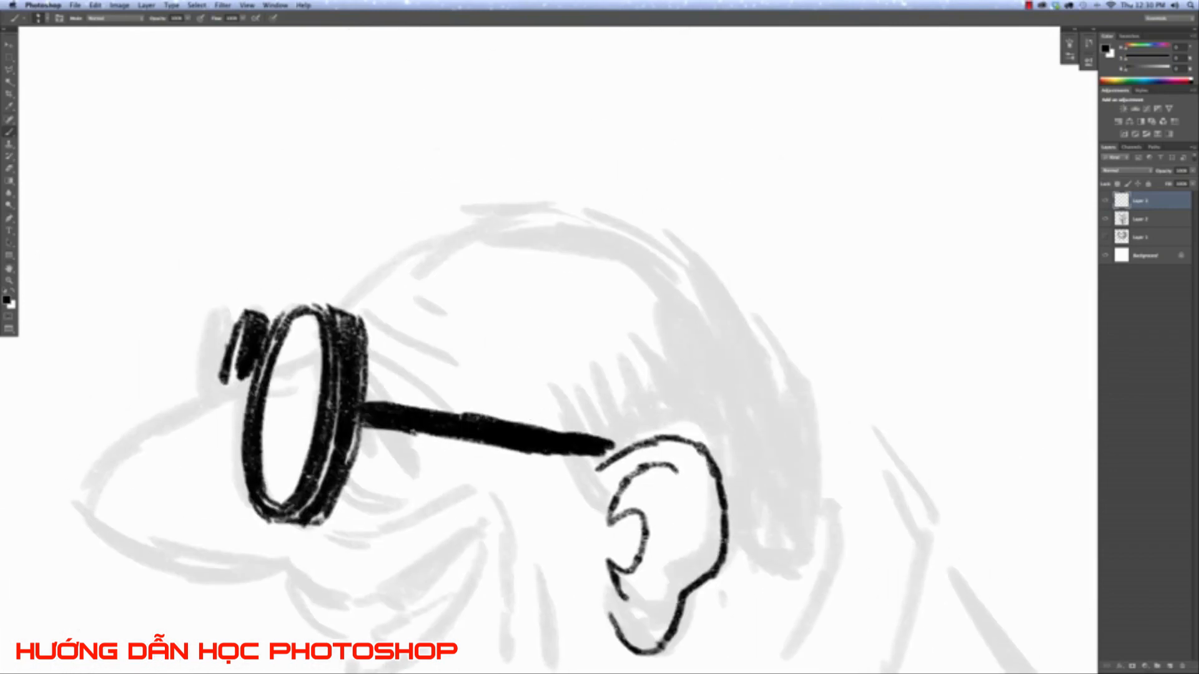
pyautogui.moveTo(404, 374); pyautogui.dragTo(443, 400)
pyautogui.moveTo(378, 339); pyautogui.dragTo(454, 369)
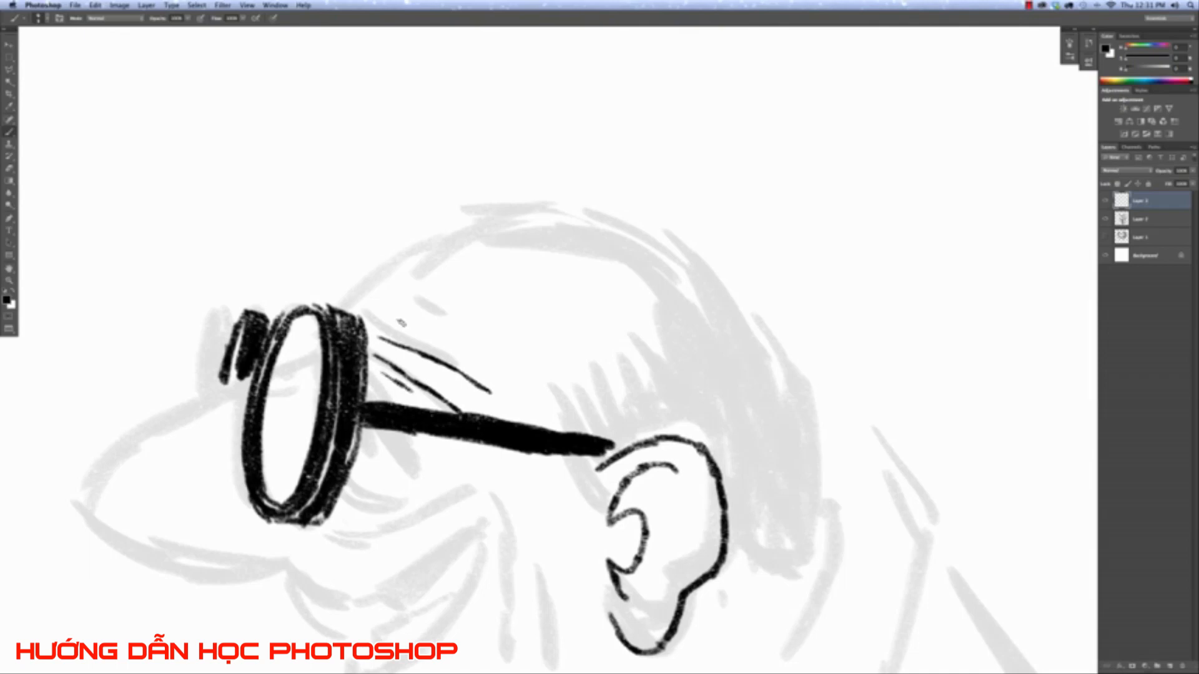
pyautogui.moveTo(367, 316); pyautogui.dragTo(427, 334)
# Ink the forehead and crown contour from the glasses to the back of the head, adding dark hair strokes on top.
pyautogui.moveTo(346, 309)
pyautogui.mouseDown()
pyautogui.moveTo(411, 260)
pyautogui.moveTo(498, 223)
pyautogui.moveTo(567, 257)
pyautogui.moveTo(573, 237)
pyautogui.mouseUp()
pyautogui.moveTo(500, 231)
pyautogui.mouseDown()
pyautogui.moveTo(564, 236)
pyautogui.moveTo(623, 265)
pyautogui.moveTo(549, 218)
pyautogui.moveTo(573, 224)
pyautogui.moveTo(598, 259)
pyautogui.moveTo(646, 281)
pyautogui.moveTo(642, 265)
pyautogui.mouseUp()
pyautogui.moveTo(610, 253); pyautogui.dragTo(641, 261)
pyautogui.moveTo(592, 239)
pyautogui.mouseDown()
pyautogui.moveTo(639, 255)
pyautogui.moveTo(627, 251)
pyautogui.mouseUp()
pyautogui.moveTo(585, 229); pyautogui.dragTo(689, 297)
pyautogui.moveTo(621, 243)
pyautogui.mouseDown()
pyautogui.moveTo(716, 296)
pyautogui.moveTo(778, 363)
pyautogui.mouseUp()
pyautogui.moveTo(693, 270); pyautogui.dragTo(781, 354)
pyautogui.moveTo(719, 285); pyautogui.dragTo(790, 375)
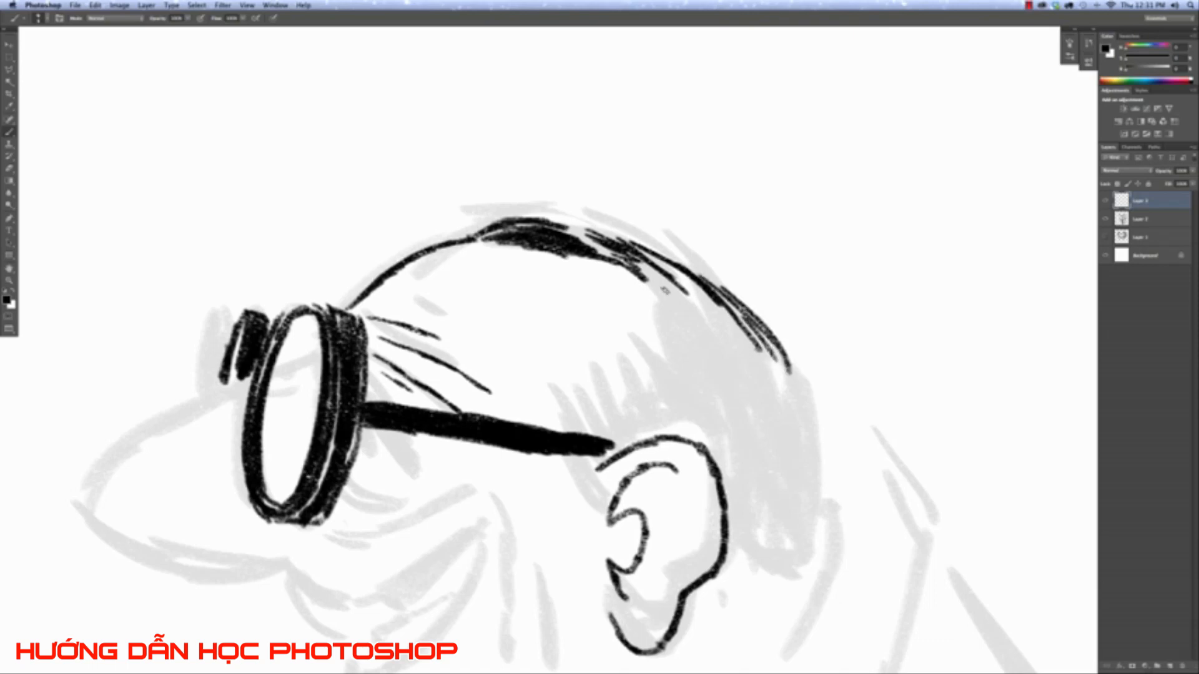
# Fill in the band of dark hair along the back of the crown with dense diagonal strokes.
pyautogui.moveTo(630, 266); pyautogui.dragTo(727, 339)
pyautogui.moveTo(677, 271); pyautogui.dragTo(747, 354)
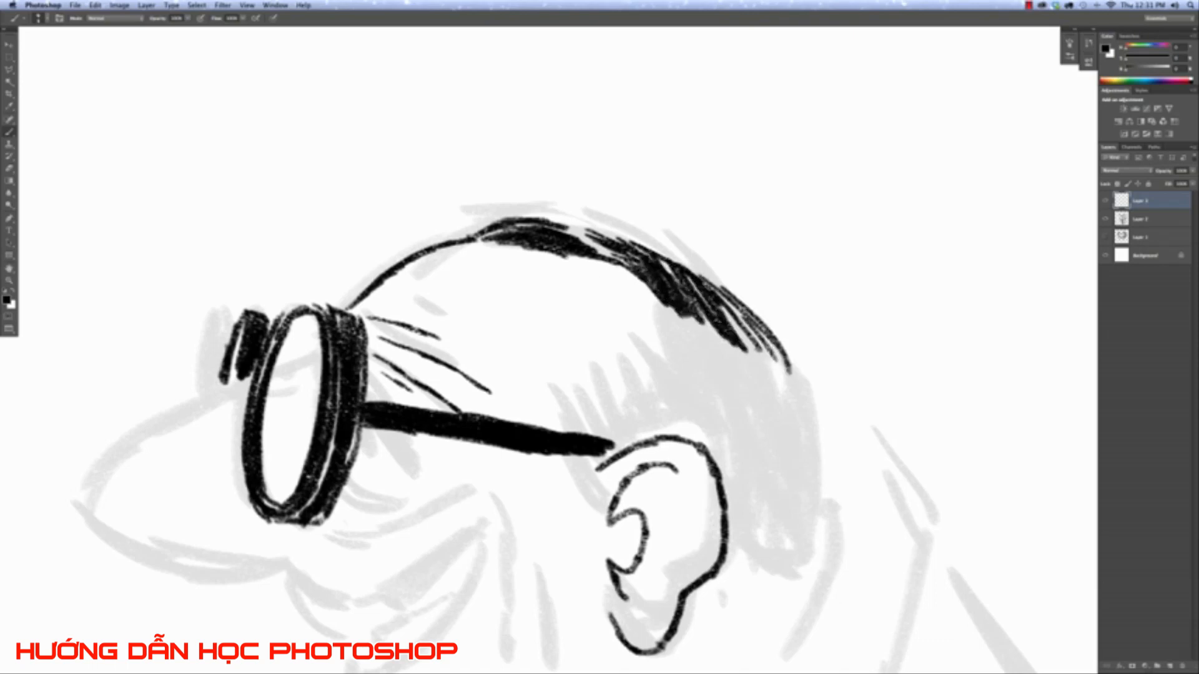
pyautogui.moveTo(715, 300); pyautogui.dragTo(784, 386)
pyautogui.moveTo(710, 277); pyautogui.dragTo(783, 367)
pyautogui.moveTo(737, 305); pyautogui.dragTo(803, 395)
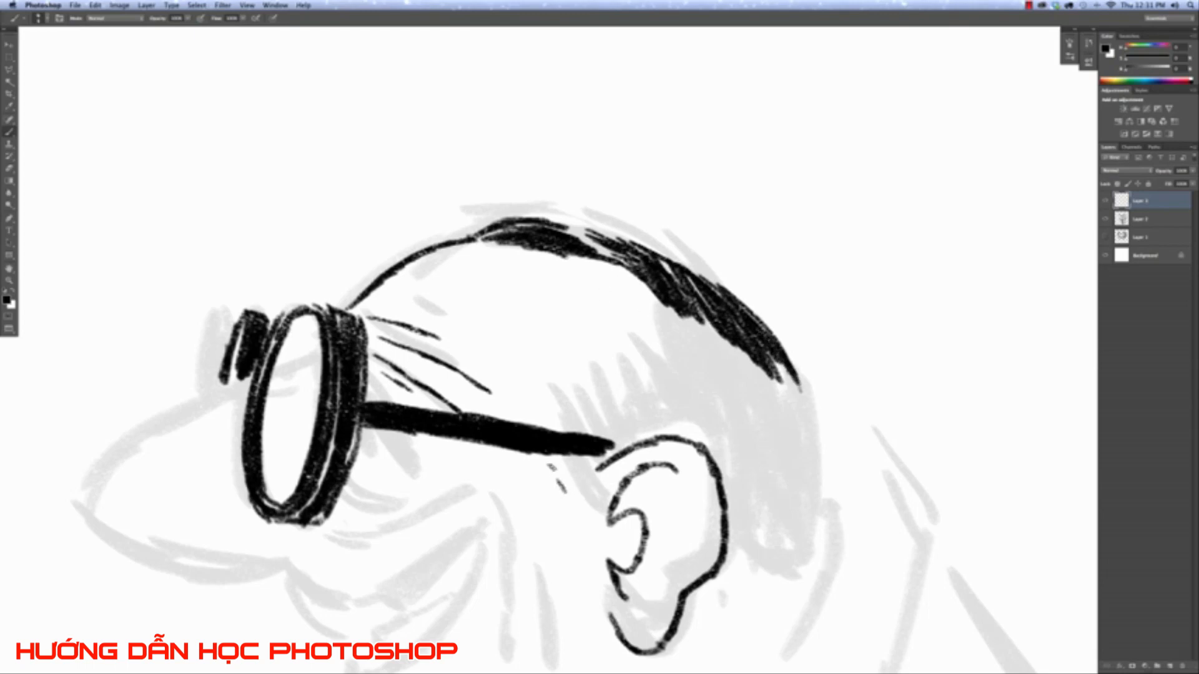
# Ink short hair strokes for the sideburn below the temple arm and the spiky hairline rising above it.
pyautogui.moveTo(549, 467)
pyautogui.mouseDown()
pyautogui.moveTo(567, 492)
pyautogui.moveTo(568, 480)
pyautogui.mouseUp()
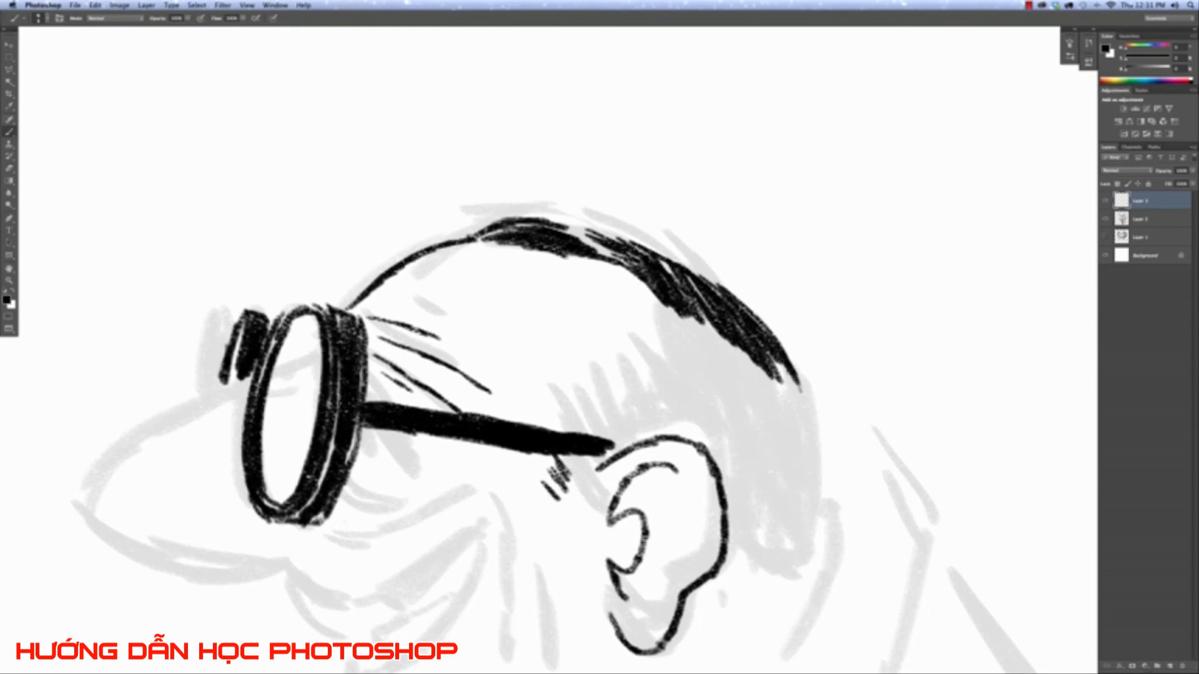
pyautogui.moveTo(558, 437)
pyautogui.mouseDown()
pyautogui.moveTo(571, 479)
pyautogui.moveTo(578, 460)
pyautogui.mouseUp()
pyautogui.moveTo(541, 410)
pyautogui.mouseDown()
pyautogui.moveTo(574, 457)
pyautogui.moveTo(564, 477)
pyautogui.mouseUp()
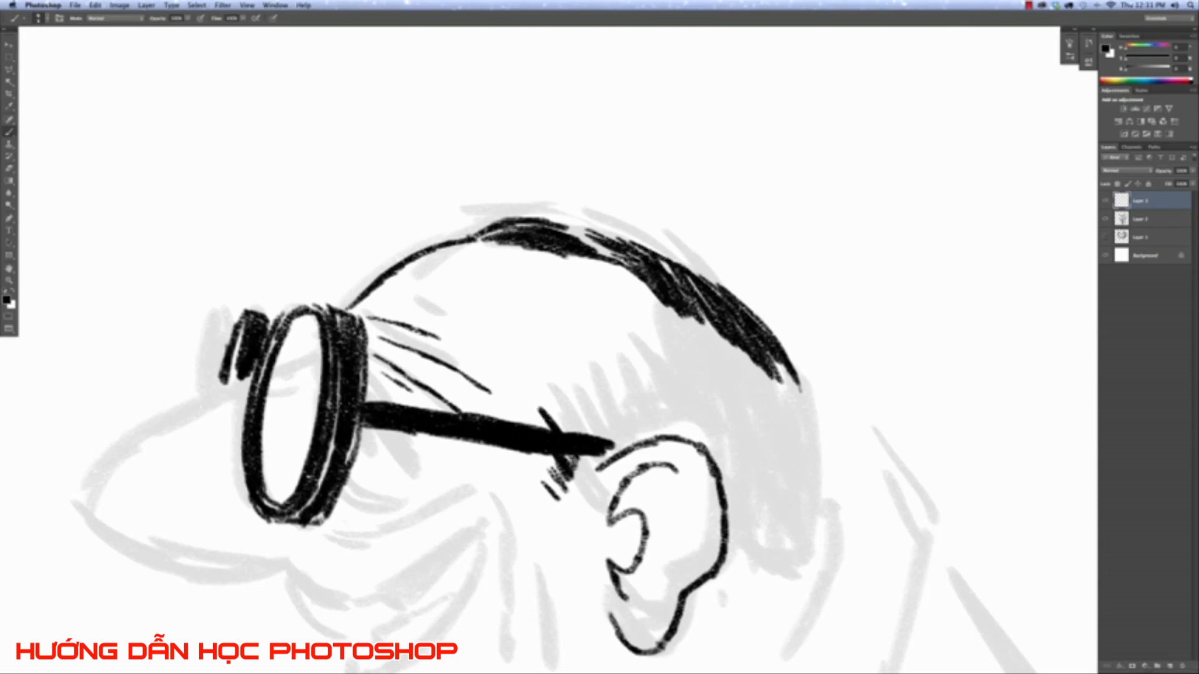
pyautogui.moveTo(552, 394)
pyautogui.mouseDown()
pyautogui.moveTo(578, 436)
pyautogui.moveTo(613, 437)
pyautogui.mouseUp()
pyautogui.moveTo(593, 370); pyautogui.dragTo(621, 435)
pyautogui.moveTo(618, 387); pyautogui.dragTo(638, 436)
pyautogui.moveTo(624, 359); pyautogui.dragTo(641, 419)
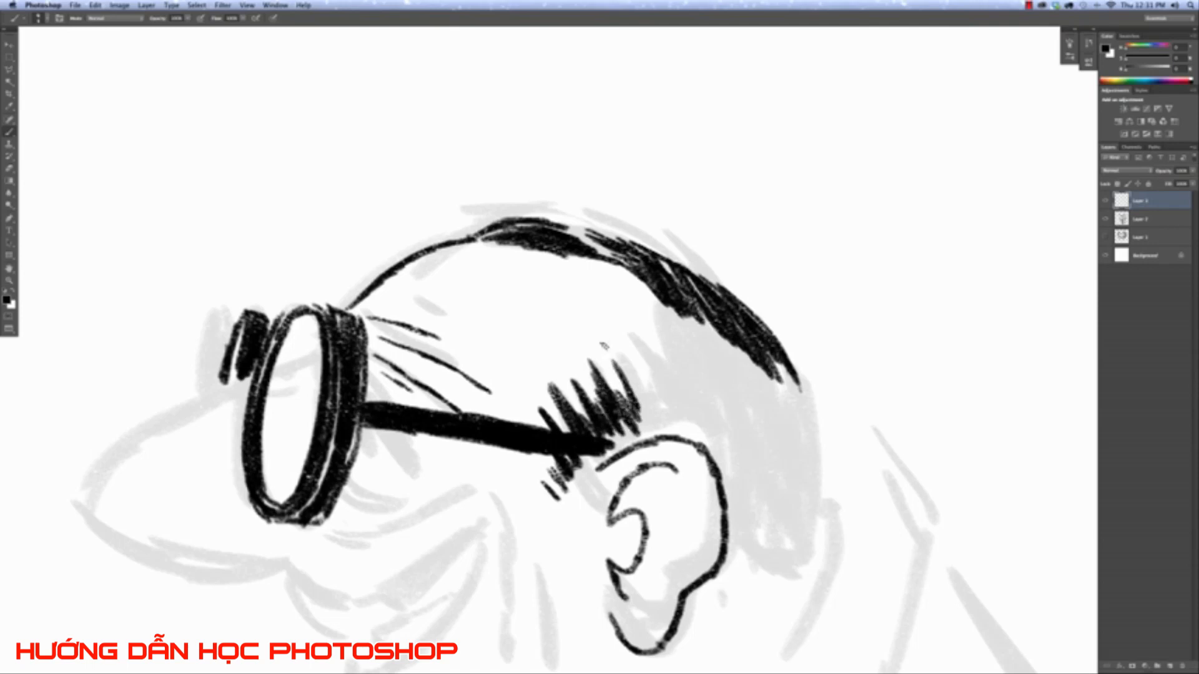
# Extend the spiky hairline from above the ear up to the crown hair and thicken the sideburn.
pyautogui.moveTo(600, 343); pyautogui.dragTo(632, 415)
pyautogui.moveTo(625, 368)
pyautogui.mouseDown()
pyautogui.moveTo(649, 422)
pyautogui.moveTo(674, 412)
pyautogui.mouseUp()
pyautogui.moveTo(652, 325); pyautogui.dragTo(674, 400)
pyautogui.moveTo(649, 294)
pyautogui.mouseDown()
pyautogui.moveTo(667, 368)
pyautogui.moveTo(677, 357)
pyautogui.moveTo(687, 387)
pyautogui.mouseUp()
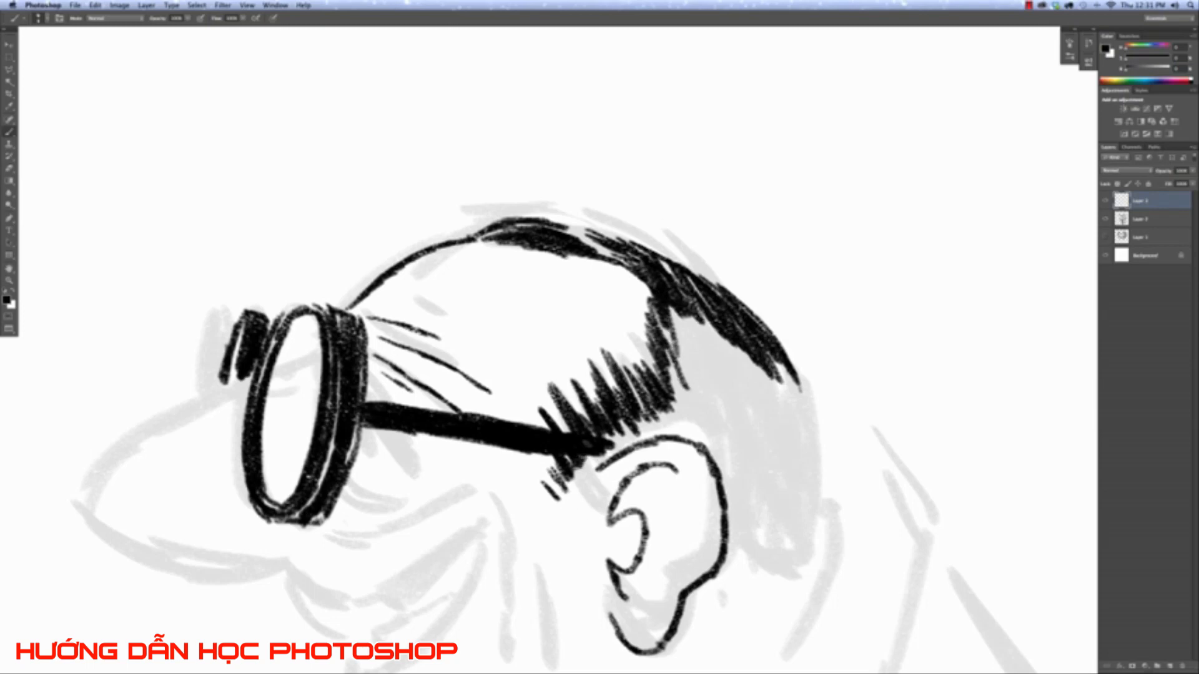
pyautogui.moveTo(587, 457); pyautogui.dragTo(569, 517)
pyautogui.moveTo(585, 477); pyautogui.dragTo(575, 503)
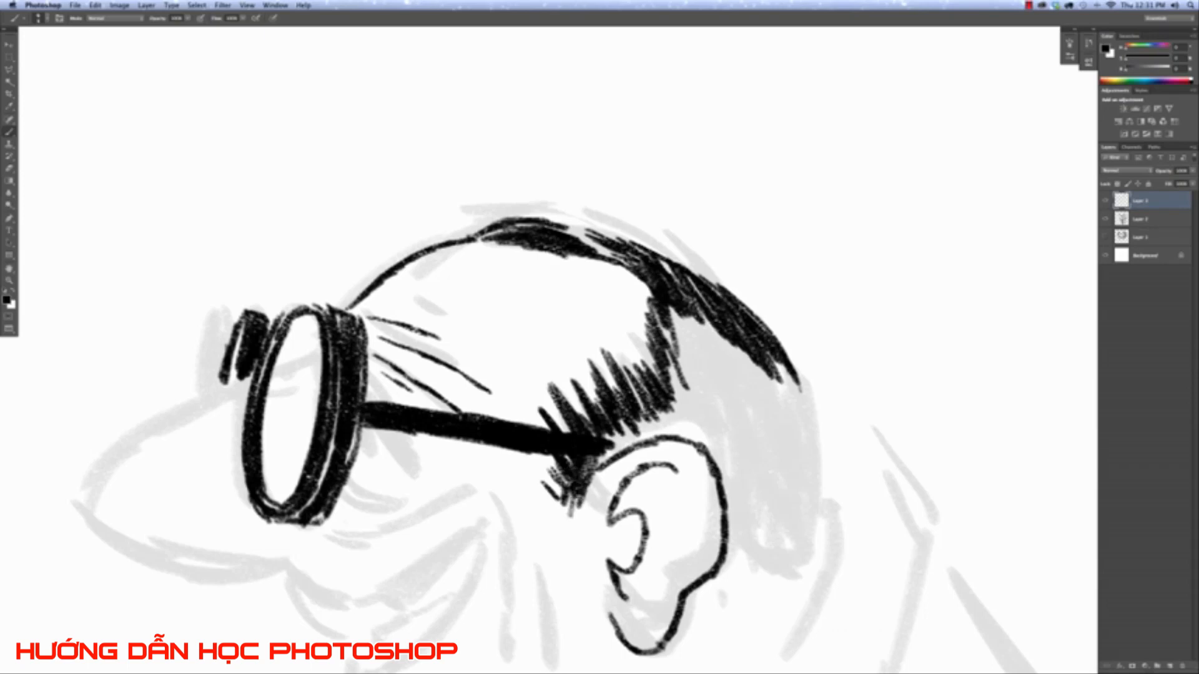
# Fill the hair above the ear with dense strokes and carry them across to the back of the head.
pyautogui.moveTo(609, 427); pyautogui.dragTo(600, 462)
pyautogui.moveTo(641, 415)
pyautogui.mouseDown()
pyautogui.moveTo(613, 445)
pyautogui.moveTo(643, 439)
pyautogui.mouseUp()
pyautogui.moveTo(686, 402); pyautogui.dragTo(659, 440)
pyautogui.moveTo(687, 344)
pyautogui.mouseDown()
pyautogui.moveTo(691, 440)
pyautogui.moveTo(686, 409)
pyautogui.mouseUp()
pyautogui.moveTo(674, 306)
pyautogui.mouseDown()
pyautogui.moveTo(688, 396)
pyautogui.moveTo(699, 392)
pyautogui.mouseUp()
pyautogui.moveTo(684, 307); pyautogui.dragTo(719, 412)
pyautogui.moveTo(698, 322); pyautogui.dragTo(731, 424)
pyautogui.moveTo(705, 322)
pyautogui.mouseDown()
pyautogui.moveTo(737, 395)
pyautogui.moveTo(727, 359)
pyautogui.mouseUp()
pyautogui.moveTo(724, 341)
pyautogui.mouseDown()
pyautogui.moveTo(756, 394)
pyautogui.moveTo(771, 395)
pyautogui.mouseUp()
pyautogui.moveTo(749, 337)
pyautogui.mouseDown()
pyautogui.moveTo(781, 403)
pyautogui.moveTo(800, 405)
pyautogui.mouseUp()
pyautogui.moveTo(780, 363); pyautogui.dragTo(808, 458)
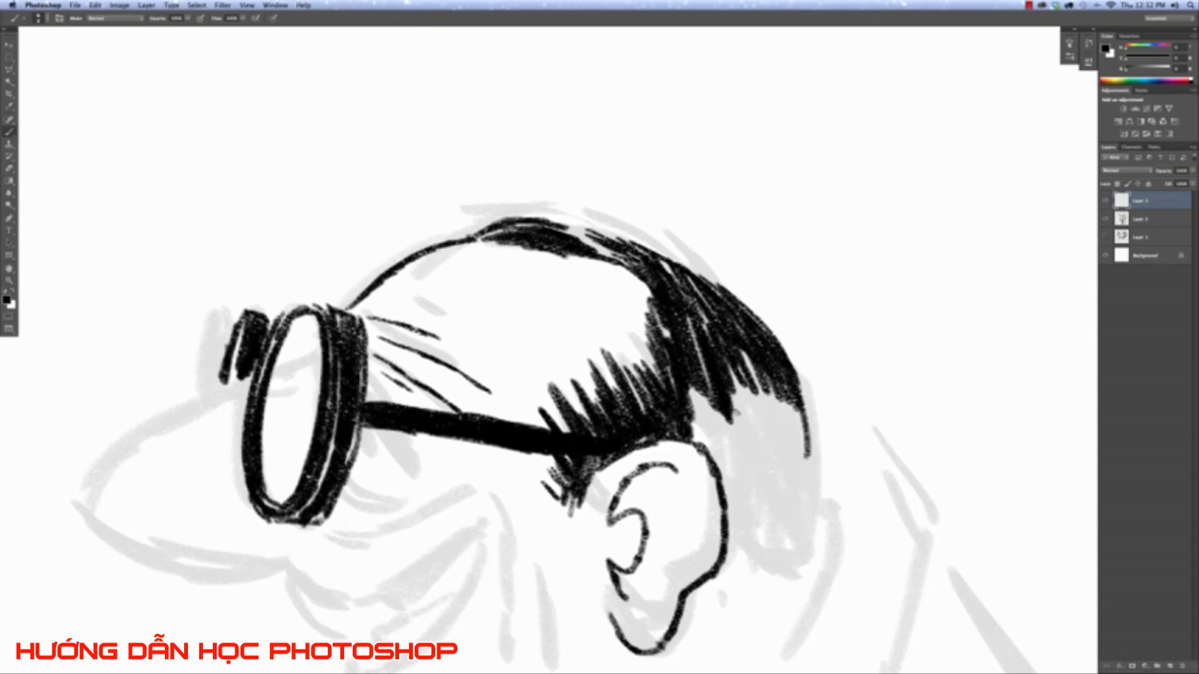
# Ink the hair contour down the back of the head toward the nape with overlapping strokes.
pyautogui.moveTo(800, 403); pyautogui.dragTo(818, 468)
pyautogui.moveTo(796, 378); pyautogui.dragTo(824, 473)
pyautogui.moveTo(806, 418); pyautogui.dragTo(825, 537)
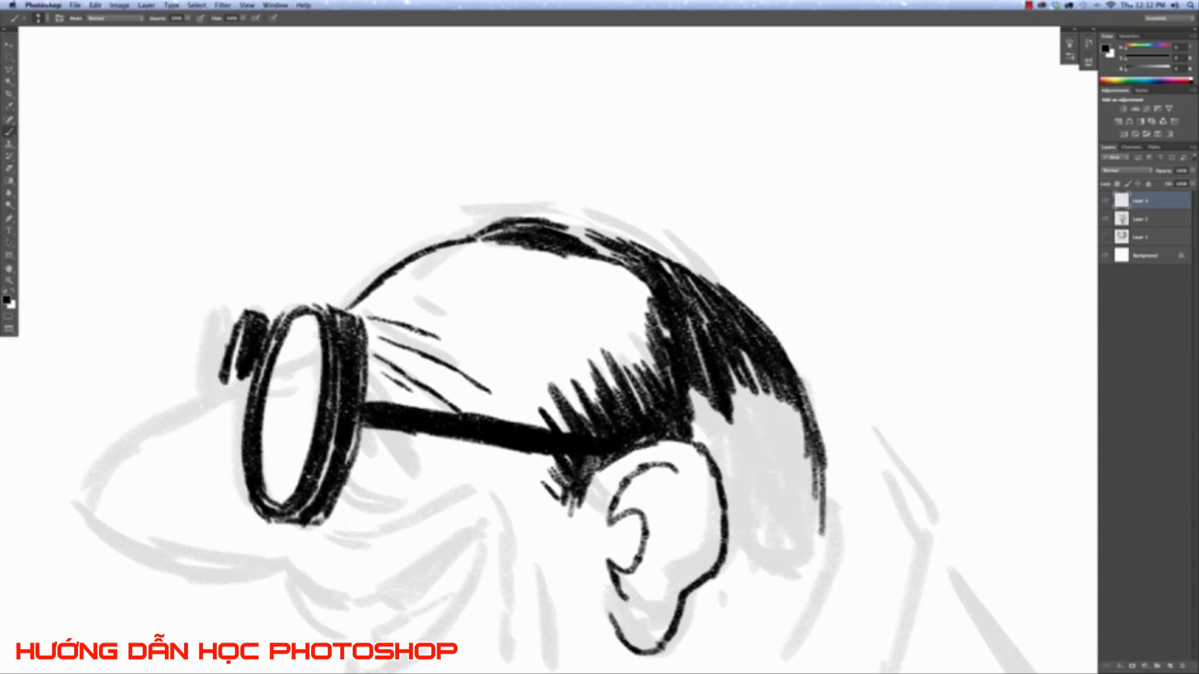
pyautogui.moveTo(825, 456); pyautogui.dragTo(832, 543)
pyautogui.moveTo(825, 480); pyautogui.dragTo(832, 555)
# Mark the hair's lower edge behind the ear and extend the dark hair down the back of the head.
pyautogui.moveTo(734, 531)
pyautogui.mouseDown()
pyautogui.moveTo(752, 590)
pyautogui.moveTo(774, 584)
pyautogui.mouseUp()
pyautogui.moveTo(741, 511); pyautogui.dragTo(763, 557)
pyautogui.moveTo(698, 400)
pyautogui.mouseDown()
pyautogui.moveTo(727, 487)
pyautogui.moveTo(706, 454)
pyautogui.mouseUp()
pyautogui.moveTo(690, 371)
pyautogui.mouseDown()
pyautogui.moveTo(732, 468)
pyautogui.moveTo(749, 459)
pyautogui.mouseUp()
pyautogui.moveTo(743, 367); pyautogui.dragTo(763, 471)
pyautogui.moveTo(756, 372); pyautogui.dragTo(795, 490)
pyautogui.moveTo(786, 387); pyautogui.dragTo(815, 510)
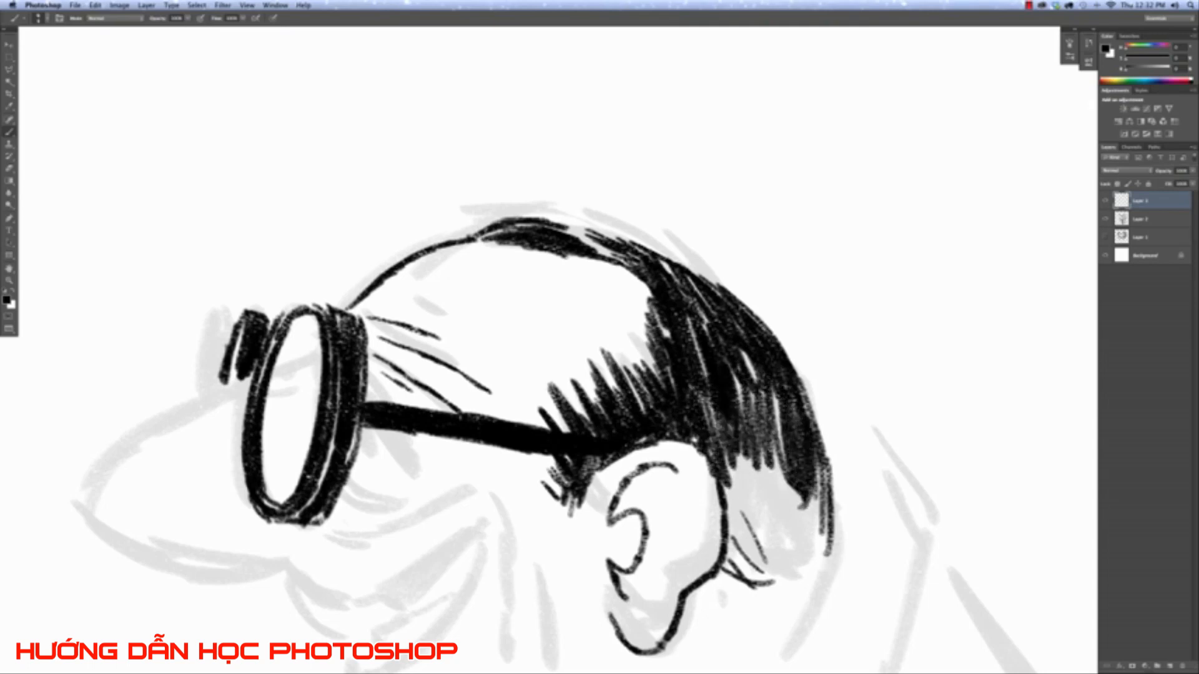
# Fill the hair behind the ear with long vertical strokes reaching down to the nape.
pyautogui.moveTo(746, 354); pyautogui.dragTo(781, 472)
pyautogui.moveTo(766, 389)
pyautogui.mouseDown()
pyautogui.moveTo(790, 473)
pyautogui.moveTo(786, 459)
pyautogui.mouseUp()
pyautogui.moveTo(777, 432)
pyautogui.mouseDown()
pyautogui.moveTo(754, 508)
pyautogui.moveTo(733, 530)
pyautogui.mouseUp()
pyautogui.moveTo(746, 457); pyautogui.dragTo(723, 559)
pyautogui.moveTo(758, 441)
pyautogui.mouseDown()
pyautogui.moveTo(733, 560)
pyautogui.moveTo(742, 571)
pyautogui.mouseUp()
pyautogui.moveTo(772, 466); pyautogui.dragTo(761, 568)
pyautogui.moveTo(787, 458); pyautogui.dragTo(777, 565)
pyautogui.moveTo(807, 473)
pyautogui.mouseDown()
pyautogui.moveTo(786, 555)
pyautogui.moveTo(802, 558)
pyautogui.mouseUp()
pyautogui.moveTo(823, 459); pyautogui.dragTo(815, 553)
# Finish the ragged bottom edge of the hair at the nape and thicken its rear contour.
pyautogui.moveTo(829, 497)
pyautogui.mouseDown()
pyautogui.moveTo(812, 569)
pyautogui.moveTo(727, 579)
pyautogui.moveTo(812, 556)
pyautogui.moveTo(765, 585)
pyautogui.mouseUp()
pyautogui.moveTo(777, 553); pyautogui.dragTo(777, 590)
pyautogui.moveTo(809, 540)
pyautogui.mouseDown()
pyautogui.moveTo(796, 587)
pyautogui.moveTo(810, 584)
pyautogui.mouseUp()
pyautogui.moveTo(836, 532); pyautogui.dragTo(821, 577)
pyautogui.moveTo(828, 546)
pyautogui.mouseDown()
pyautogui.moveTo(812, 576)
pyautogui.moveTo(797, 575)
pyautogui.mouseUp()
pyautogui.moveTo(830, 542)
pyautogui.mouseDown()
pyautogui.moveTo(814, 563)
pyautogui.moveTo(827, 555)
pyautogui.mouseUp()
pyautogui.moveTo(838, 496)
pyautogui.mouseDown()
pyautogui.moveTo(832, 559)
pyautogui.moveTo(833, 547)
pyautogui.mouseUp()
pyautogui.moveTo(830, 452); pyautogui.dragTo(841, 531)
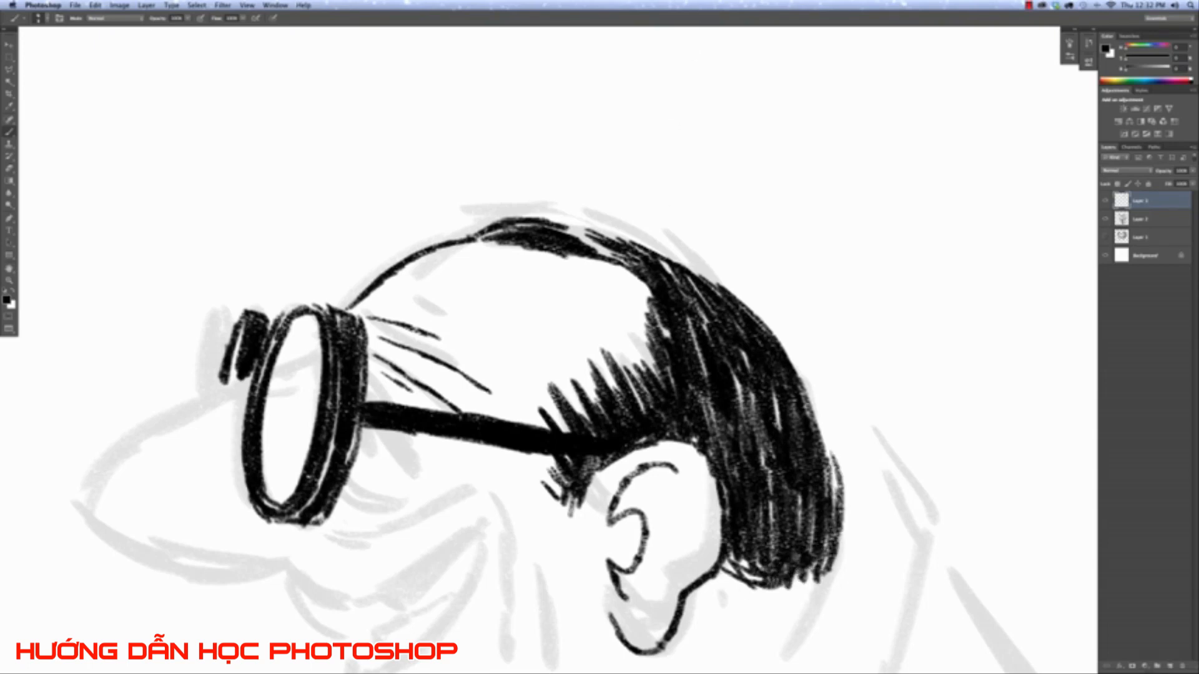
# Fill gaps in the spiky temple hairline and add more short strokes to the sideburn's front and lower edge.
pyautogui.press('super+minus')
pyautogui.press('super+minus')
pyautogui.press('super+minus')
pyautogui.press('super+minus')
pyautogui.press('super+minus')
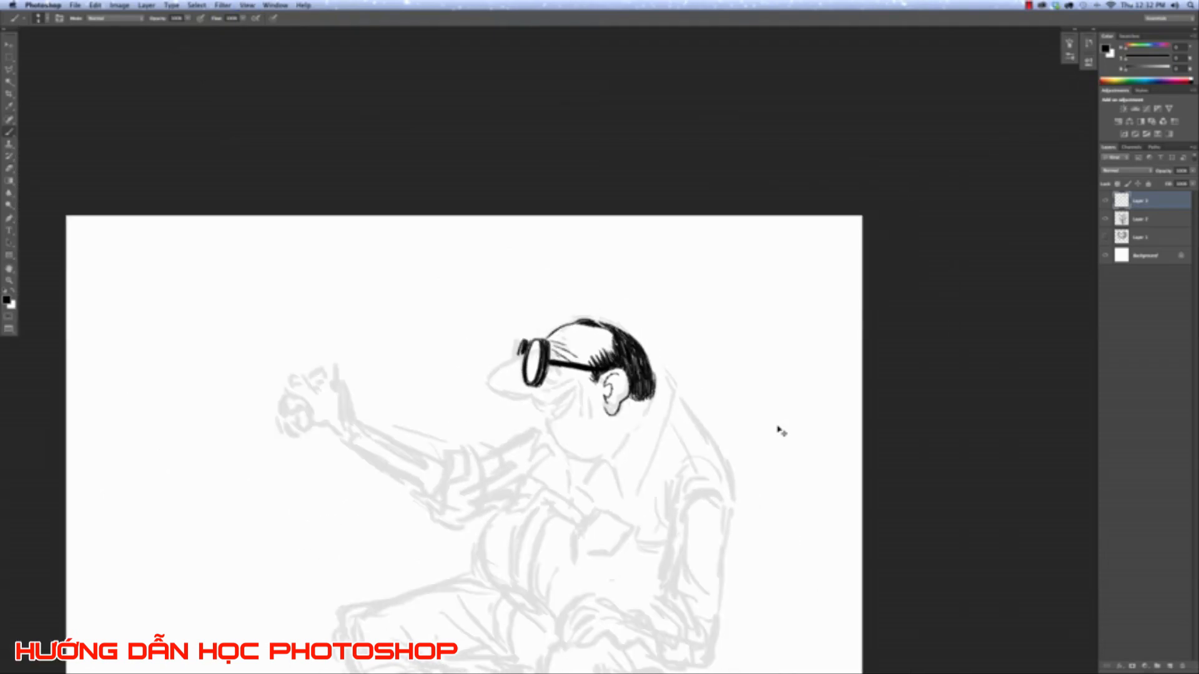
pyautogui.press('super+plus')
pyautogui.press('super+plus')
pyautogui.press('super+plus')
pyautogui.press('super+plus')
pyautogui.press('super+plus')
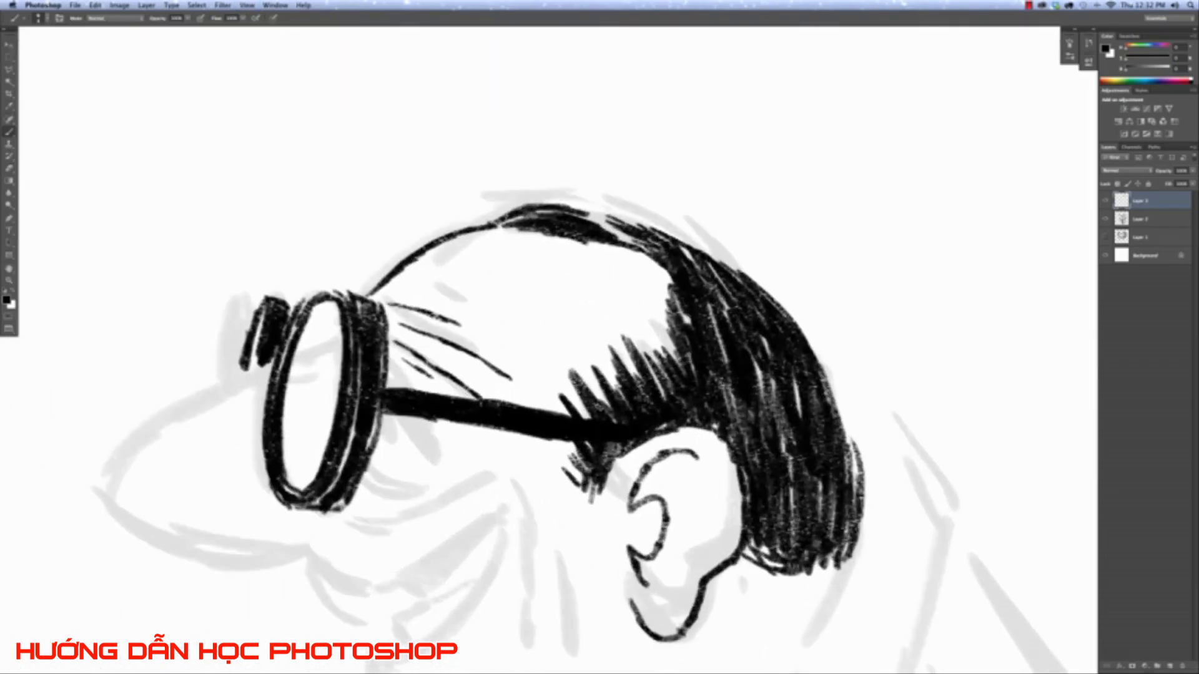
pyautogui.moveTo(590, 369)
pyautogui.mouseDown()
pyautogui.moveTo(580, 402)
pyautogui.moveTo(593, 416)
pyautogui.moveTo(606, 406)
pyautogui.mouseUp()
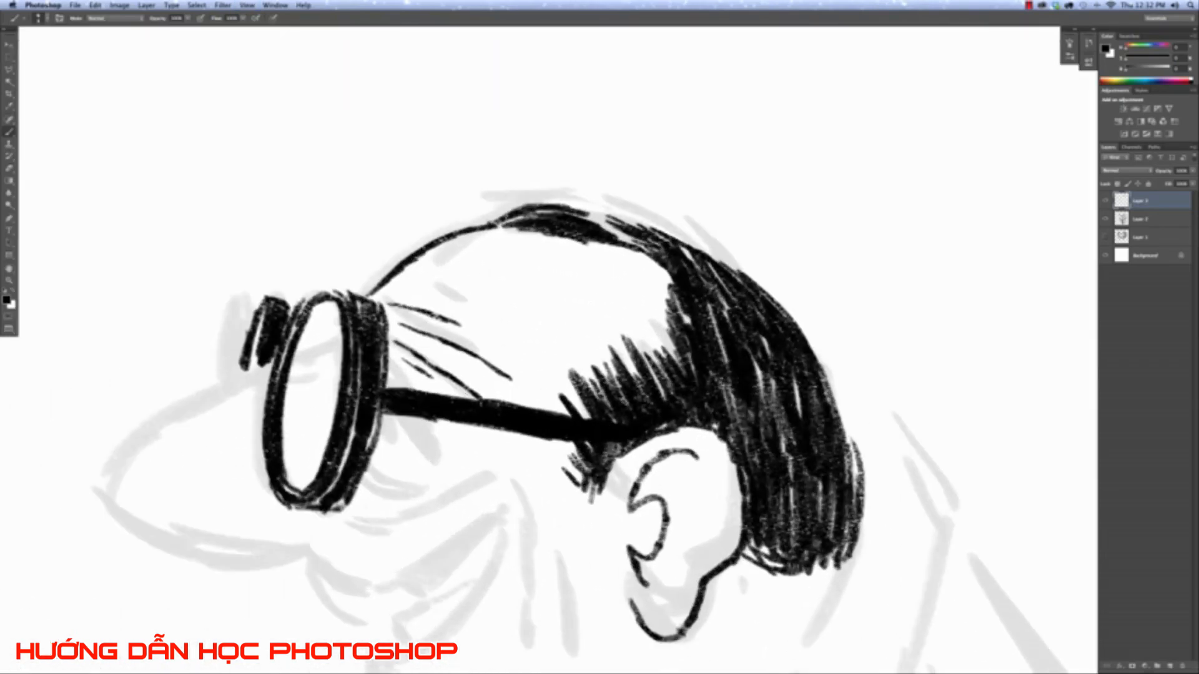
pyautogui.moveTo(621, 350); pyautogui.dragTo(634, 404)
pyautogui.moveTo(635, 371); pyautogui.dragTo(645, 408)
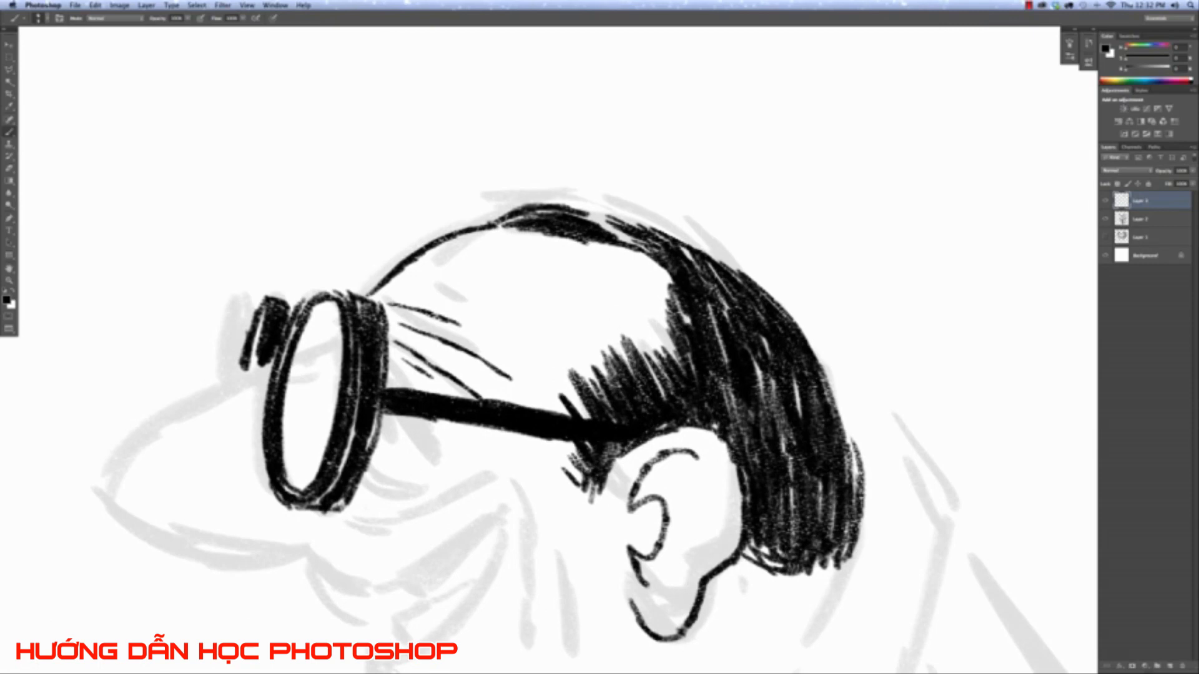
pyautogui.moveTo(647, 364)
pyautogui.mouseDown()
pyautogui.moveTo(663, 400)
pyautogui.moveTo(666, 386)
pyautogui.mouseUp()
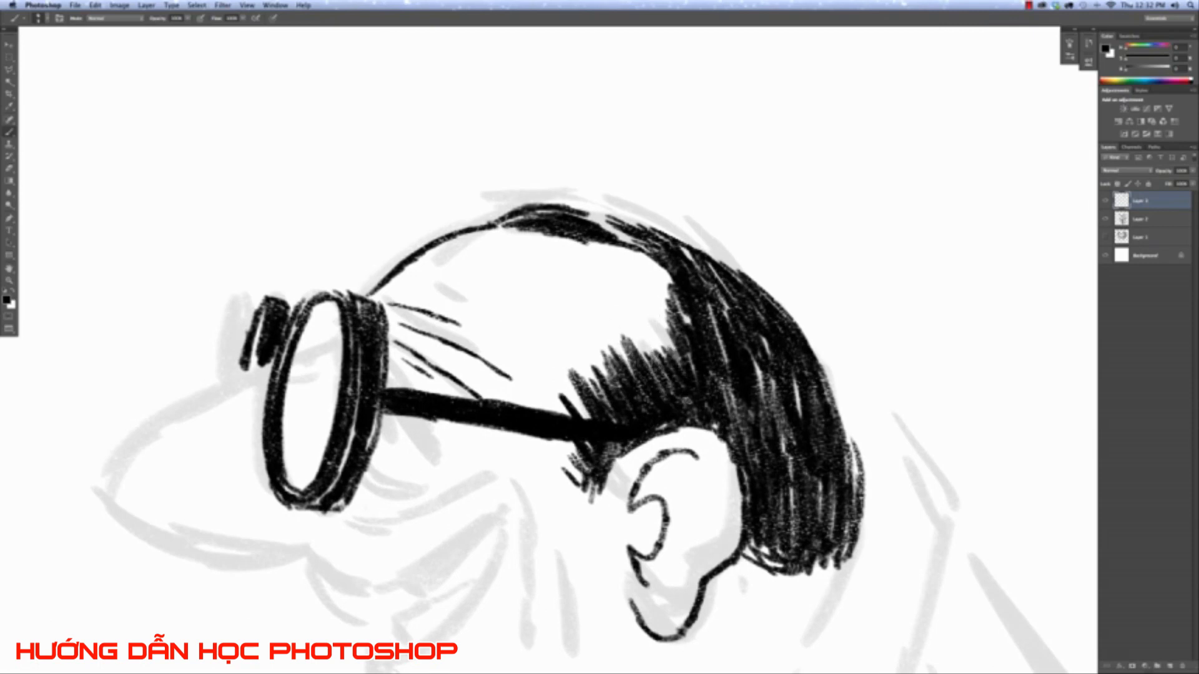
pyautogui.moveTo(592, 394); pyautogui.dragTo(562, 473)
pyautogui.moveTo(582, 457); pyautogui.dragTo(567, 489)
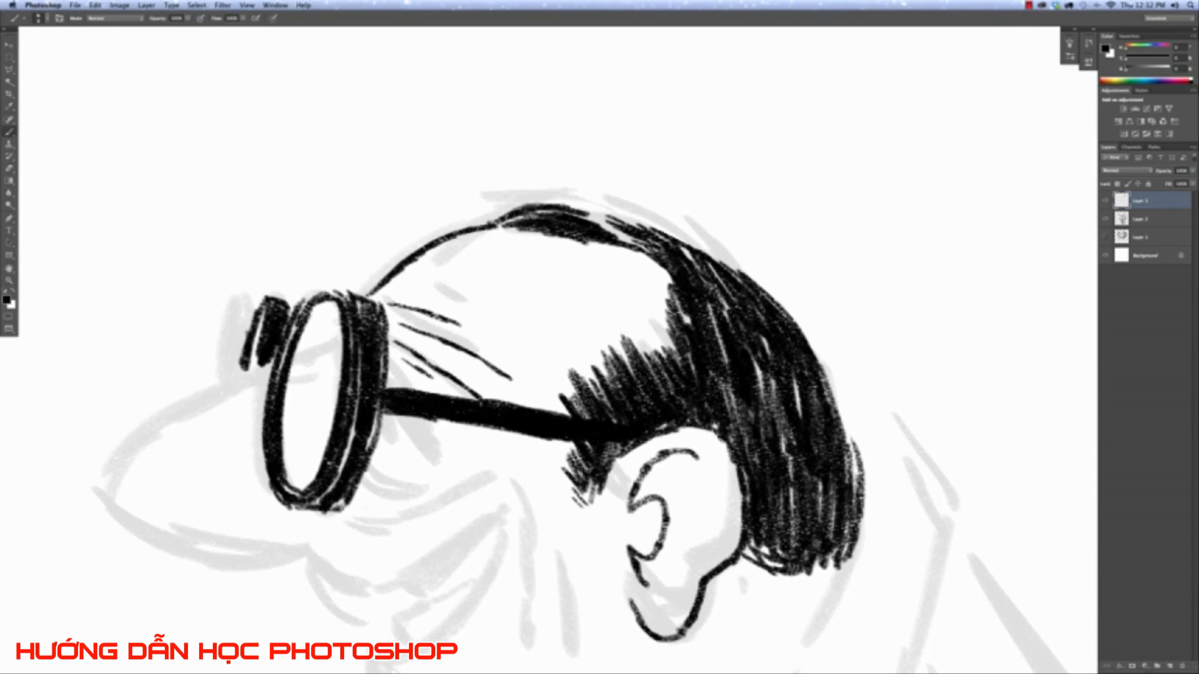
# Enlarge the brush and fill the gaps in the hair behind the ear with solid black.
pyautogui.press('super+minus')
pyautogui.press('super+minus')
pyautogui.press('super+minus')
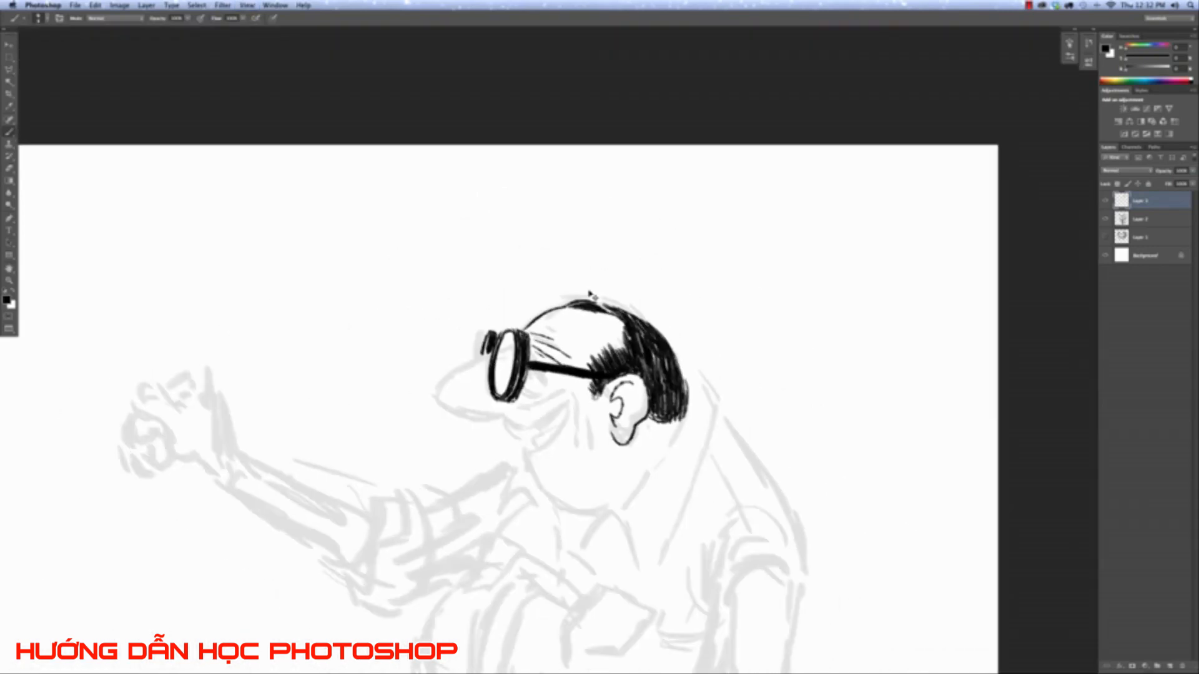
pyautogui.press('super+plus')
pyautogui.press('super+plus')
pyautogui.press('super+plus')
pyautogui.press(']')
pyautogui.press(']')
pyautogui.press(']')
pyautogui.press(']')
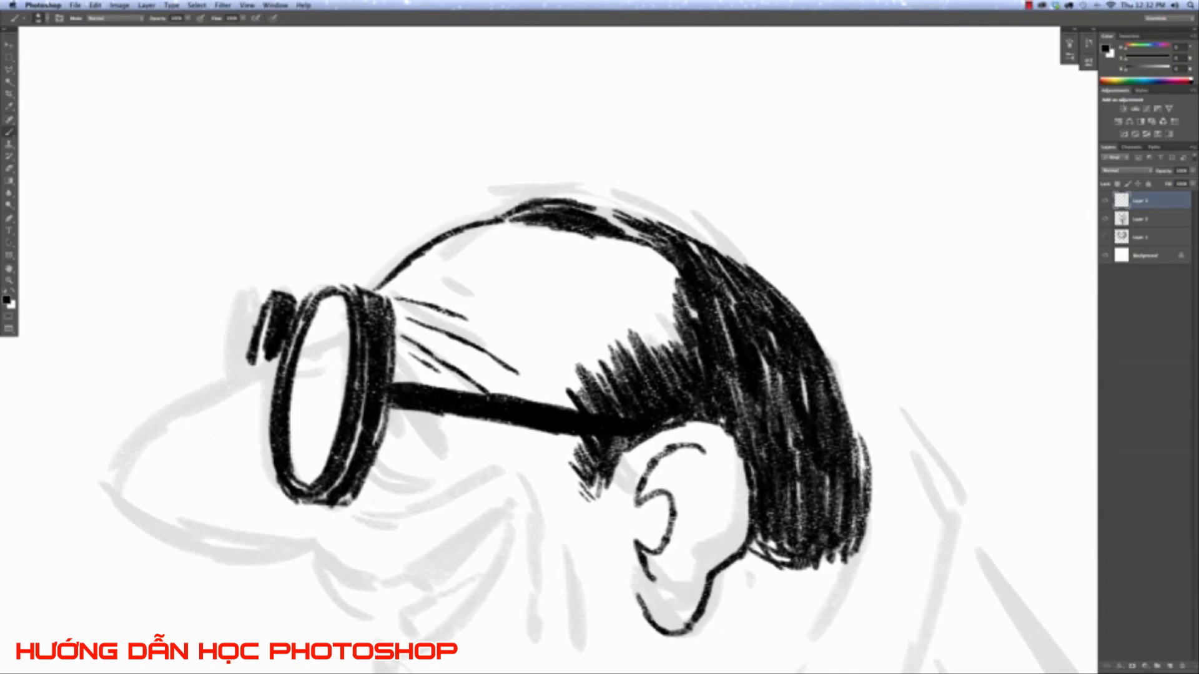
pyautogui.moveTo(723, 300)
pyautogui.mouseDown()
pyautogui.moveTo(735, 390)
pyautogui.moveTo(788, 456)
pyautogui.moveTo(802, 399)
pyautogui.moveTo(824, 500)
pyautogui.moveTo(768, 487)
pyautogui.mouseUp()
pyautogui.moveTo(723, 382)
pyautogui.mouseDown()
pyautogui.moveTo(718, 409)
pyautogui.moveTo(748, 434)
pyautogui.moveTo(792, 516)
pyautogui.mouseUp()
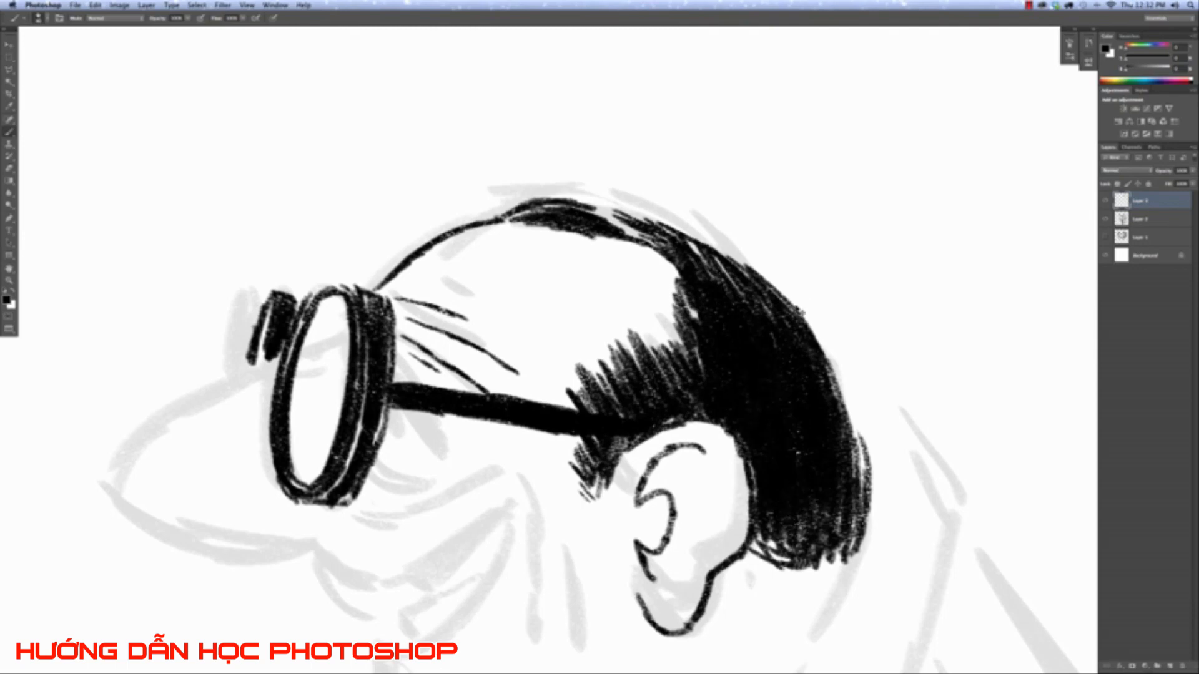
# Ink the large rounded nose contour from the glasses around the tip and back along its underside.
pyautogui.press('super+minus')
pyautogui.press('super+minus')
pyautogui.press('super+minus')
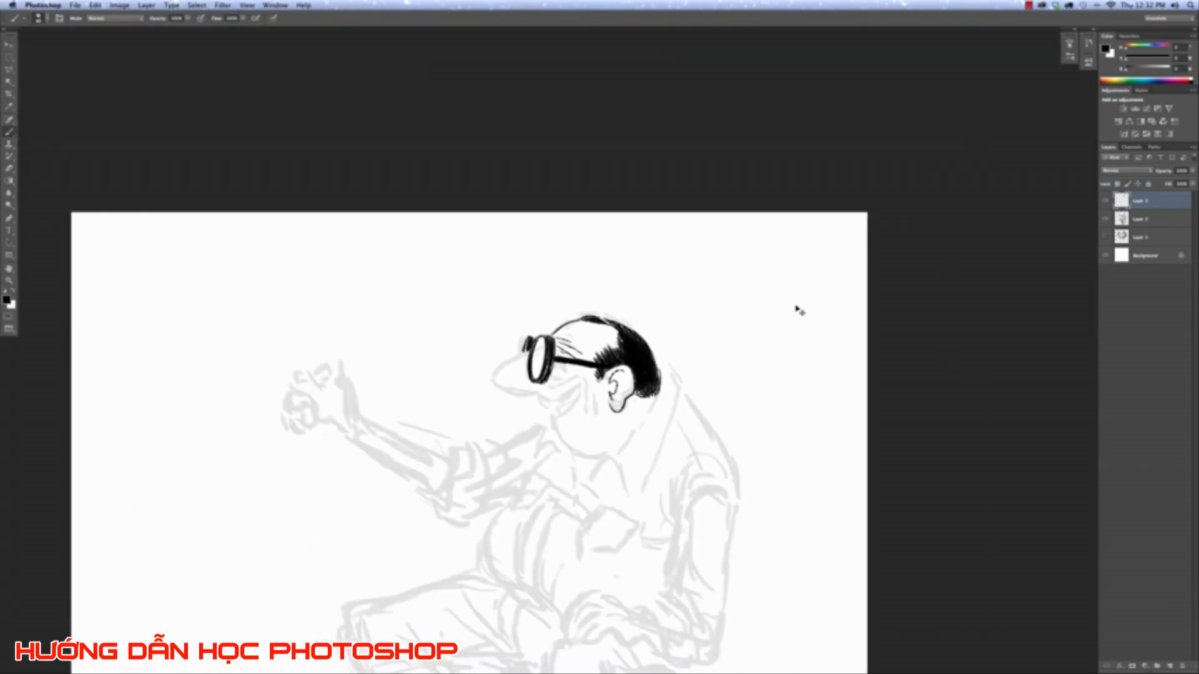
pyautogui.press('super+equal')
pyautogui.press('super+equal')
pyautogui.press('super+equal')
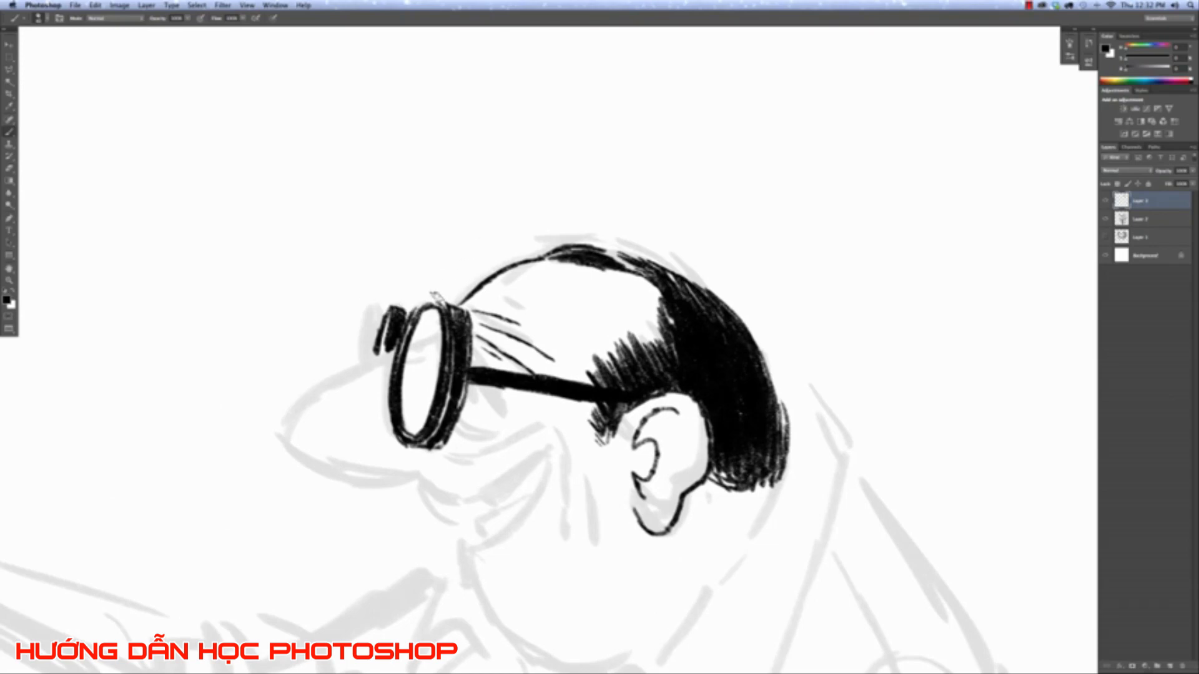
pyautogui.press('super+equal')
pyautogui.press('super+equal')
pyautogui.press('super+equal')
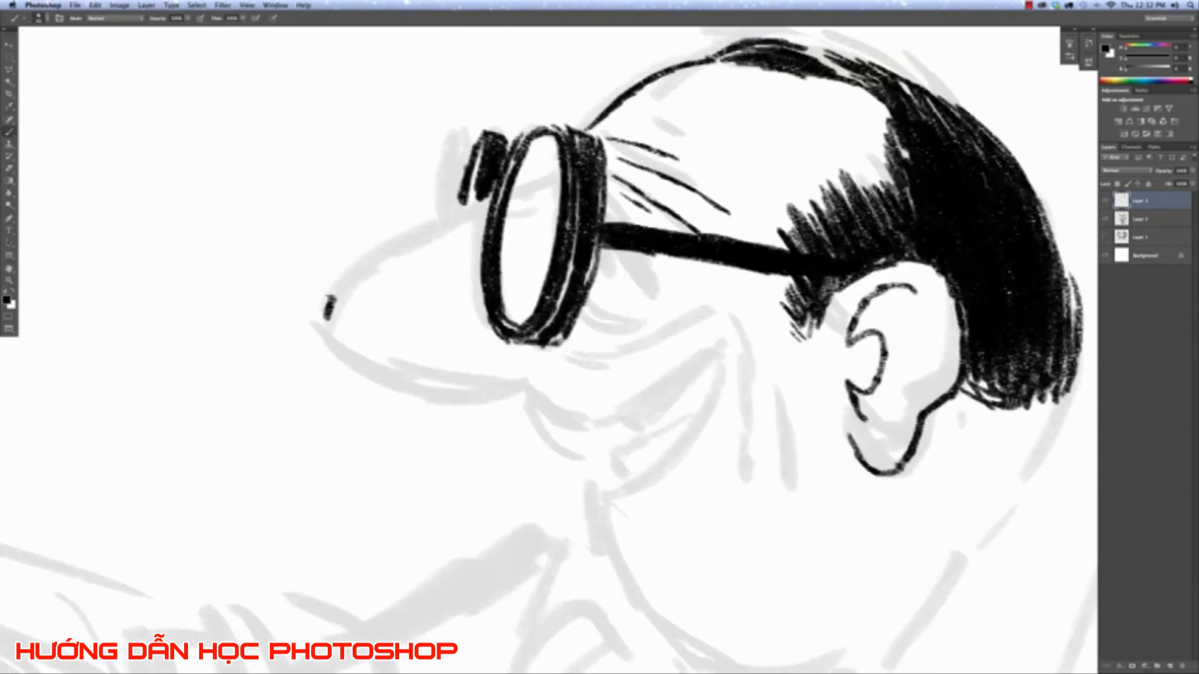
pyautogui.moveTo(330, 300)
pyautogui.mouseDown()
pyautogui.moveTo(388, 238)
pyautogui.moveTo(478, 193)
pyautogui.mouseUp()
pyautogui.moveTo(325, 309)
pyautogui.mouseDown()
pyautogui.moveTo(329, 344)
pyautogui.moveTo(407, 384)
pyautogui.moveTo(532, 381)
pyautogui.mouseUp()
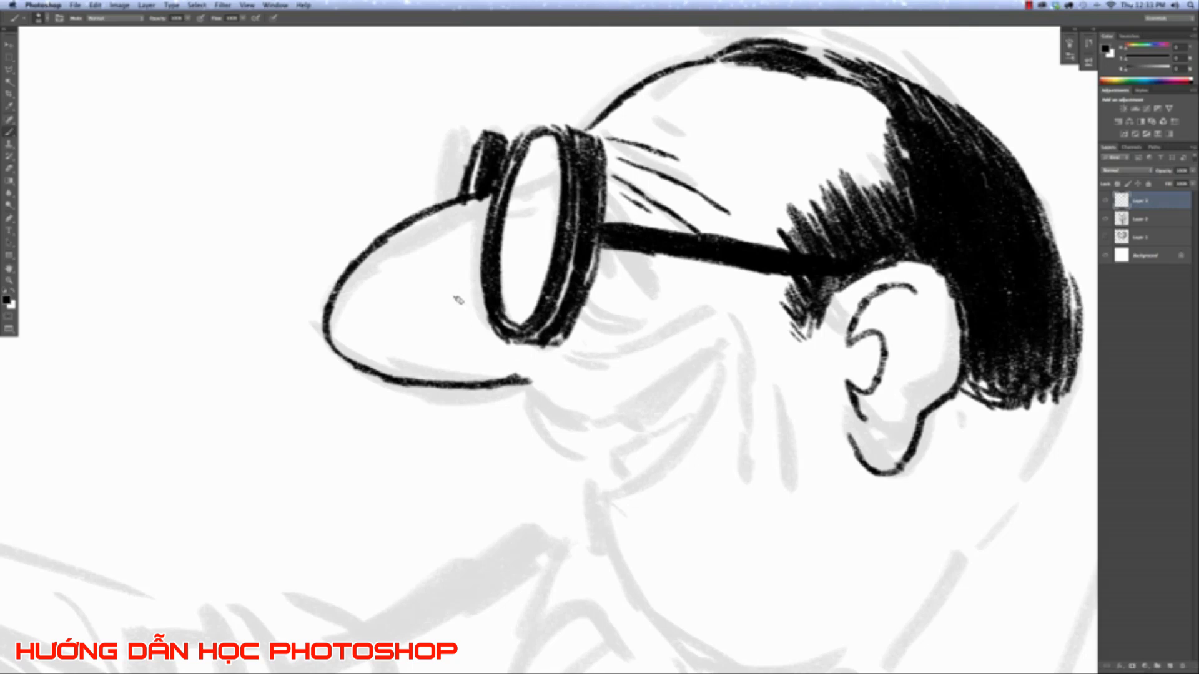
# Ink the upper lip and smiling mouth, and continue the line around the rounded chin and jaw.
pyautogui.moveTo(519, 376)
pyautogui.mouseDown()
pyautogui.moveTo(592, 432)
pyautogui.moveTo(718, 355)
pyautogui.moveTo(684, 442)
pyautogui.moveTo(604, 494)
pyautogui.mouseUp()
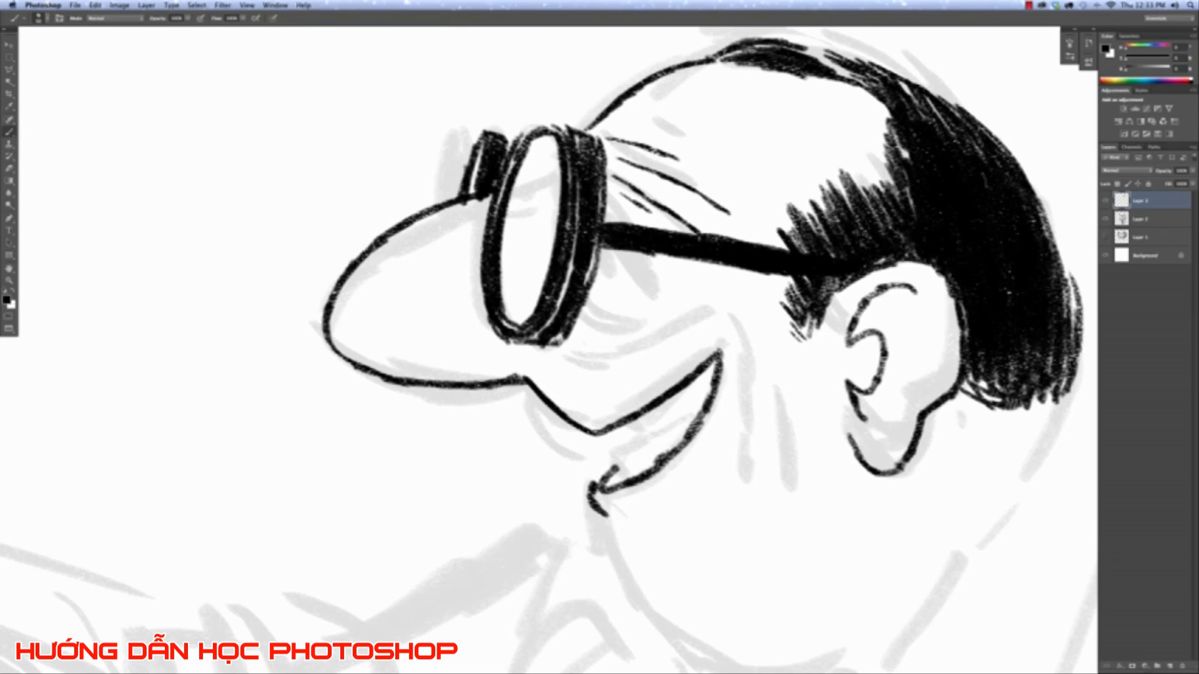
pyautogui.moveTo(618, 531); pyautogui.dragTo(631, 566)
pyautogui.moveTo(787, 511)
pyautogui.mouseDown()
pyautogui.moveTo(729, 453)
pyautogui.moveTo(607, 367)
pyautogui.mouseUp()
pyautogui.moveTo(437, 388)
pyautogui.mouseDown()
pyautogui.moveTo(471, 454)
pyautogui.moveTo(542, 510)
pyautogui.moveTo(631, 516)
pyautogui.moveTo(658, 506)
pyautogui.mouseUp()
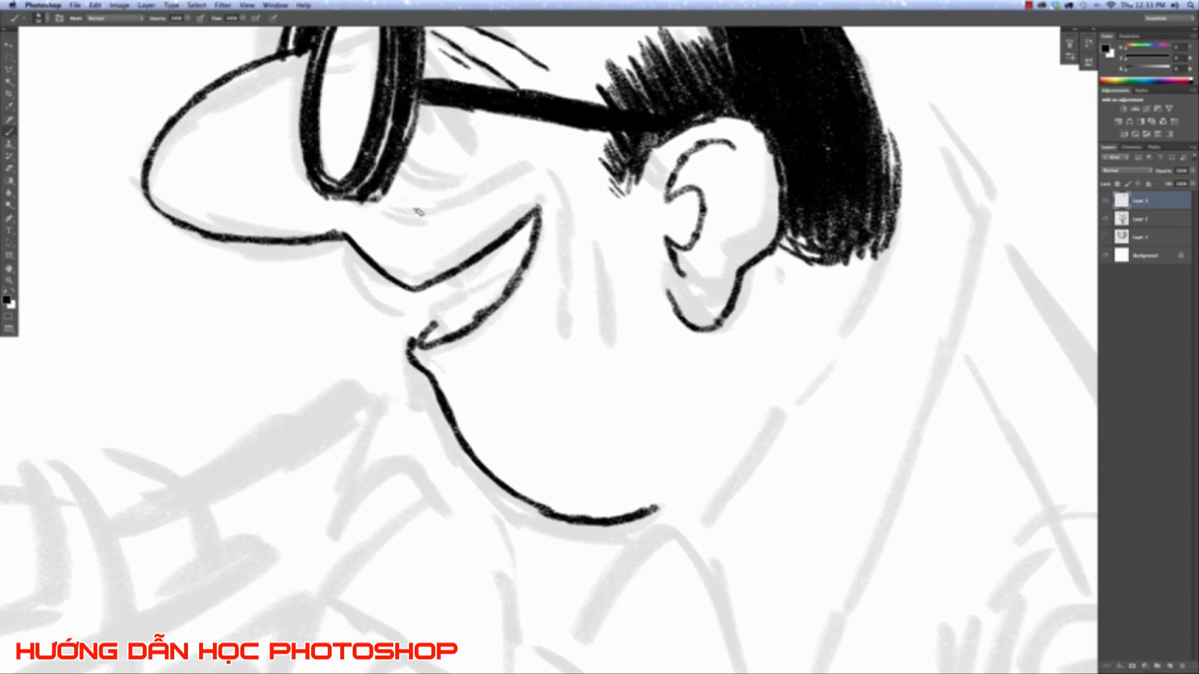
# Ink the cheek fold from below the glasses down past the mouth corner, plus two creases behind it.
pyautogui.moveTo(395, 194)
pyautogui.mouseDown()
pyautogui.moveTo(431, 224)
pyautogui.moveTo(537, 195)
pyautogui.moveTo(553, 249)
pyautogui.moveTo(543, 359)
pyautogui.mouseUp()
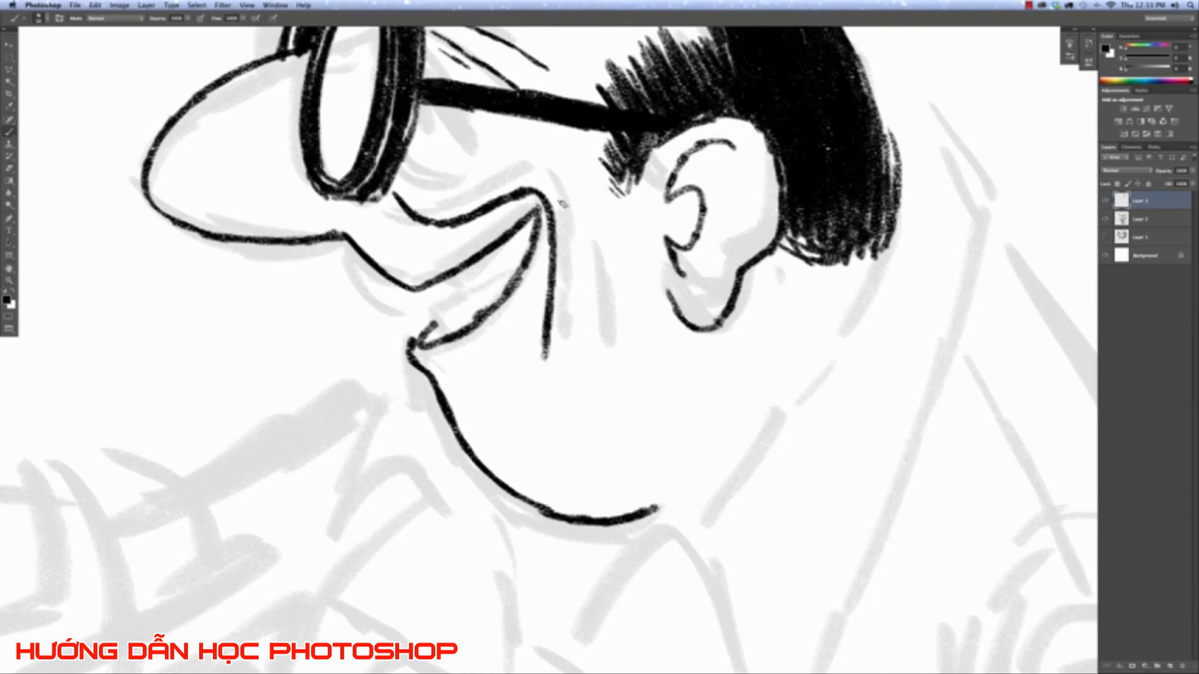
pyautogui.moveTo(562, 201)
pyautogui.mouseDown()
pyautogui.moveTo(596, 270)
pyautogui.moveTo(616, 393)
pyautogui.mouseUp()
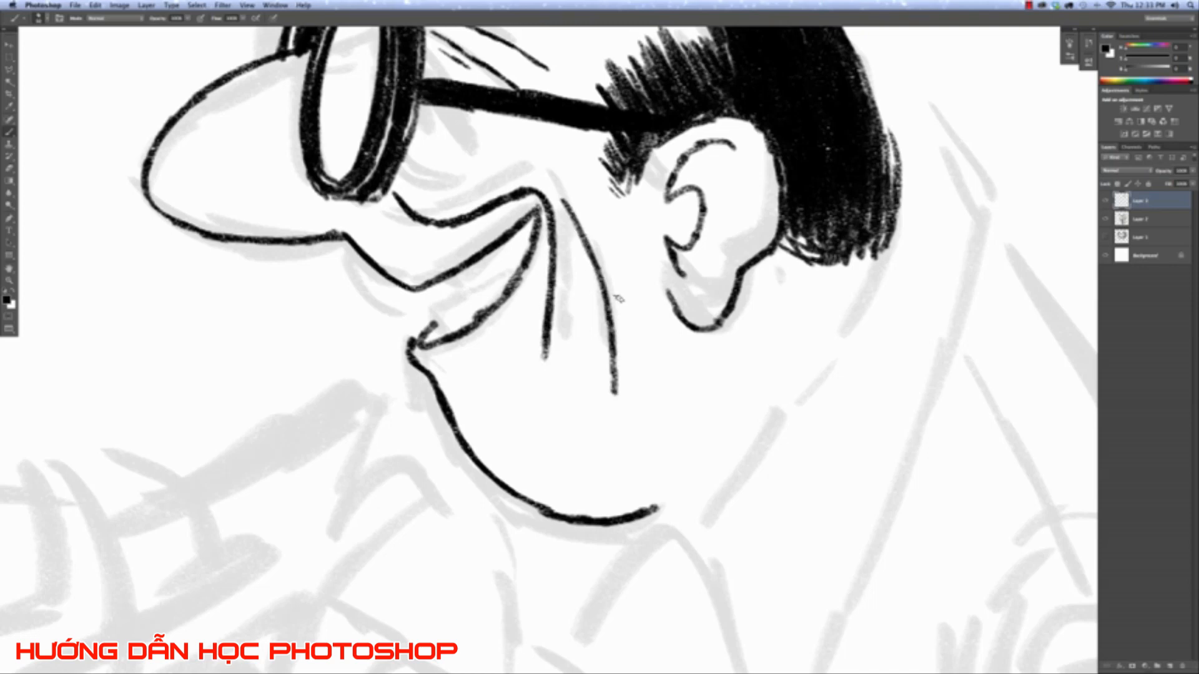
pyautogui.moveTo(618, 298); pyautogui.dragTo(636, 373)
# Ink the eye's pupil and crow's-feet wrinkles, and add a thick dark eyebrow stroke crossing the temple arm.
pyautogui.moveTo(532, 196); pyautogui.dragTo(581, 262)
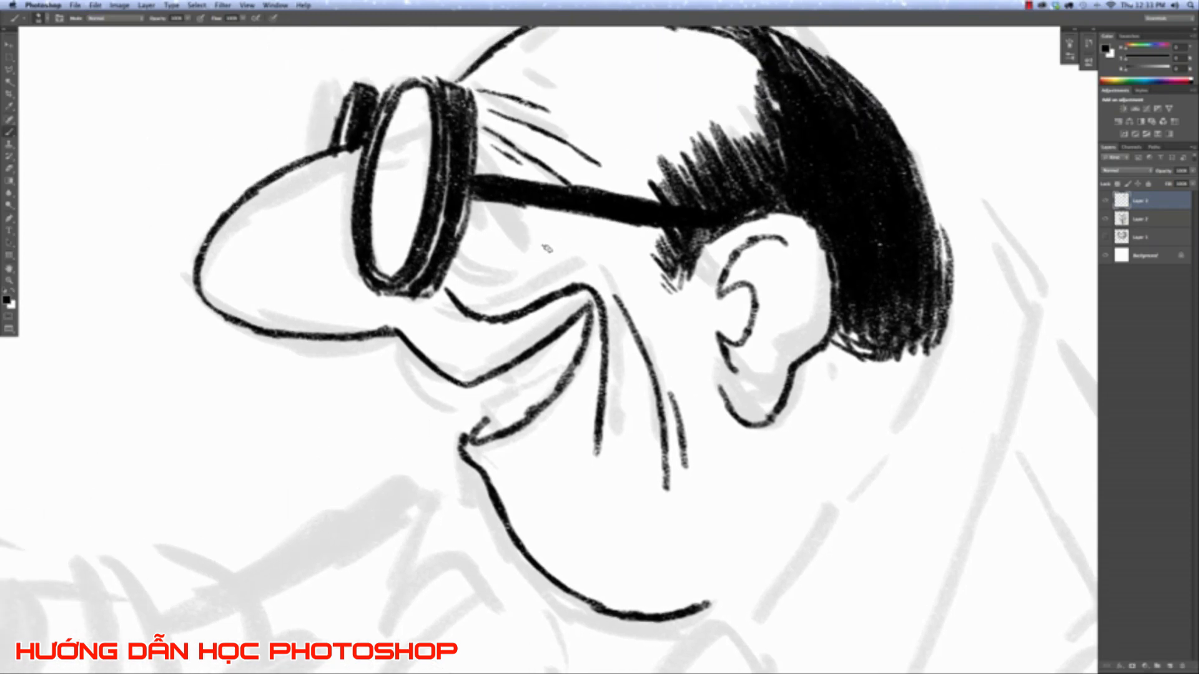
pyautogui.moveTo(544, 248)
pyautogui.mouseDown()
pyautogui.moveTo(616, 239)
pyautogui.moveTo(575, 222)
pyautogui.moveTo(587, 221)
pyautogui.moveTo(579, 251)
pyautogui.mouseUp()
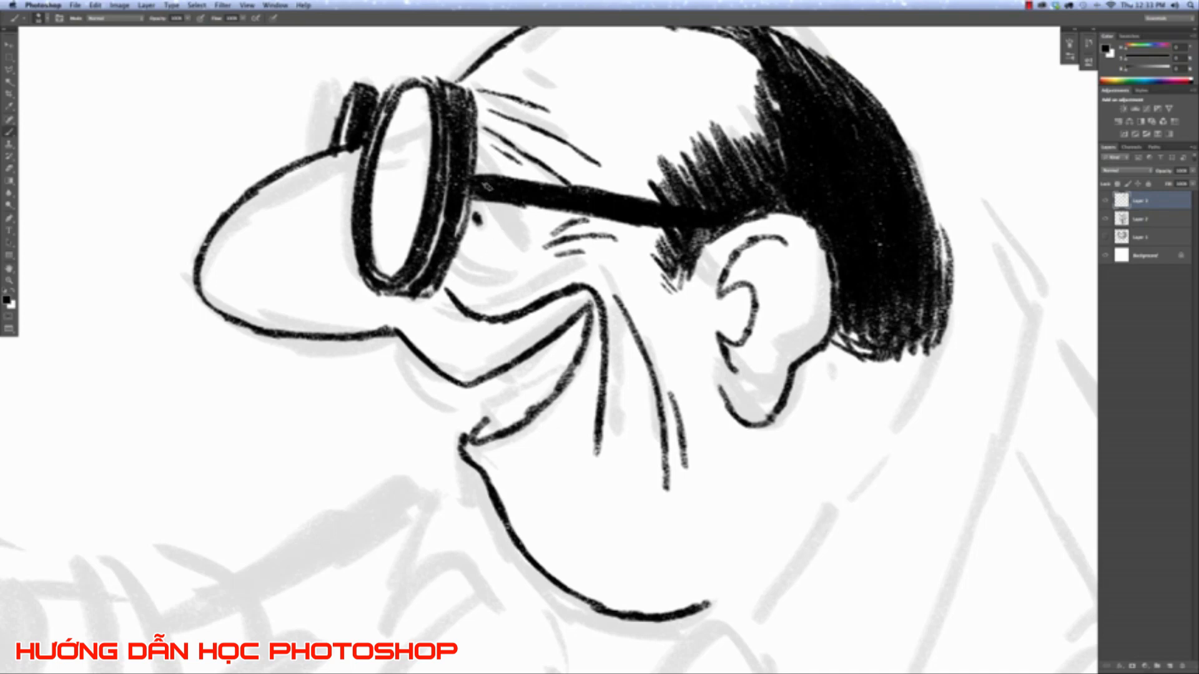
pyautogui.moveTo(493, 201); pyautogui.dragTo(520, 242)
pyautogui.moveTo(475, 165); pyautogui.dragTo(525, 243)
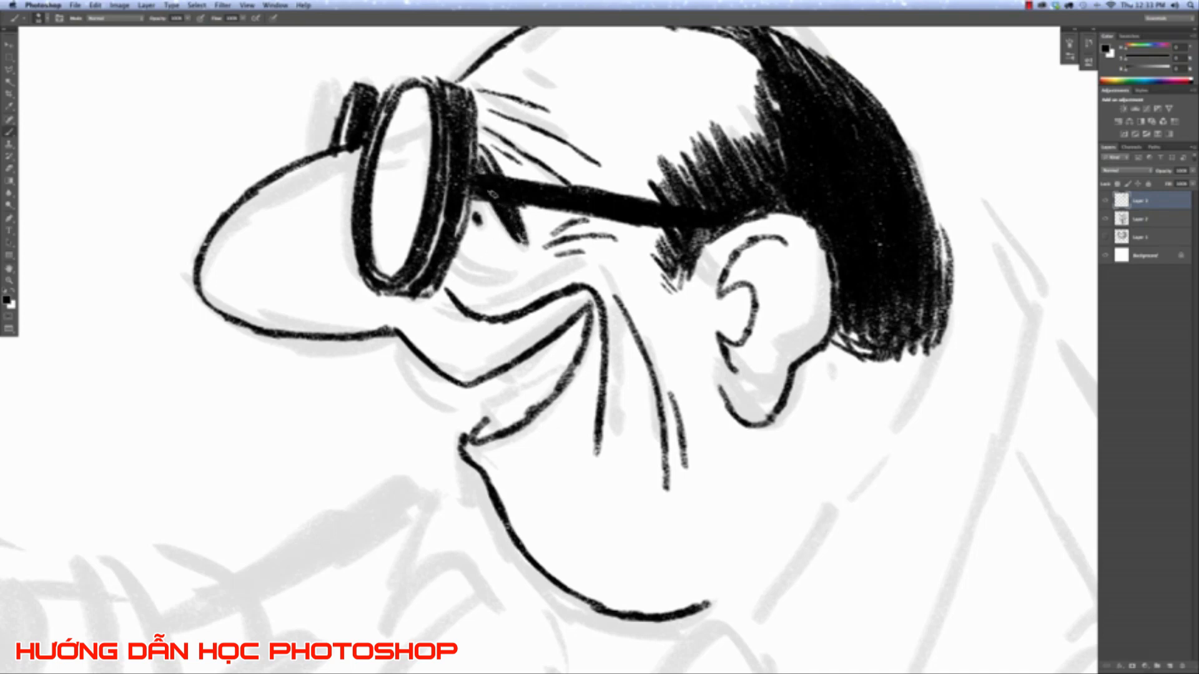
pyautogui.moveTo(492, 201); pyautogui.dragTo(520, 244)
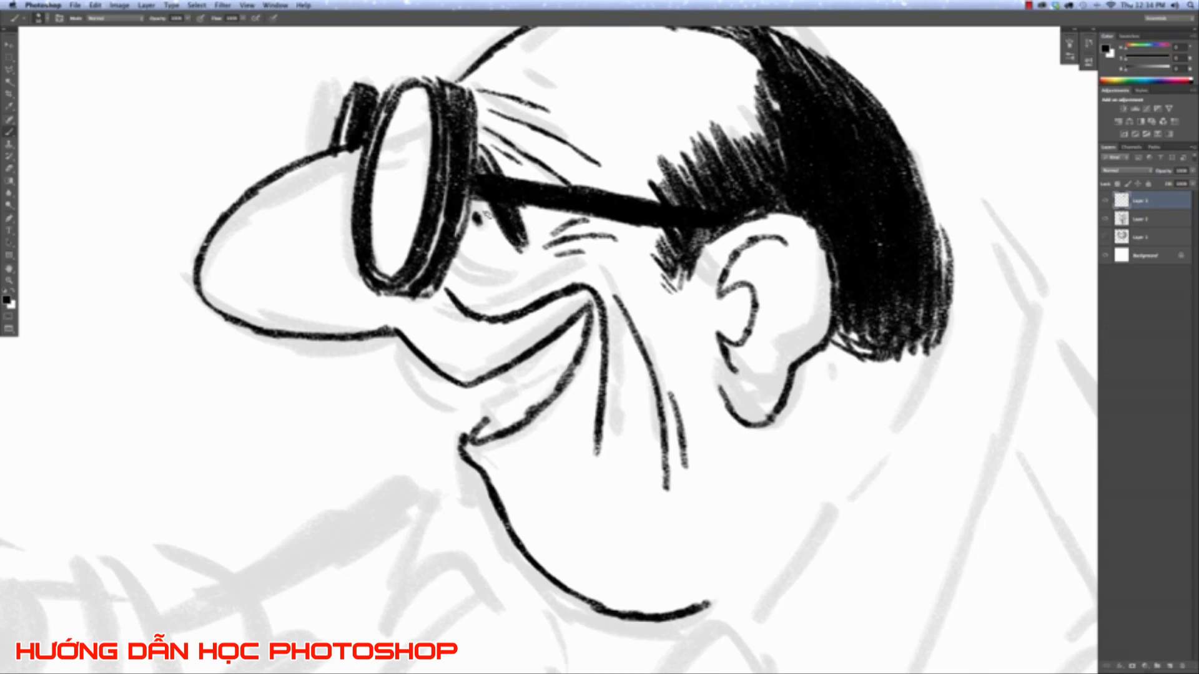
# Ink the curved lower eyelid behind the glasses and add a shorter bag crease beneath it.
pyautogui.moveTo(449, 243)
pyautogui.mouseDown()
pyautogui.moveTo(496, 287)
pyautogui.moveTo(528, 260)
pyautogui.mouseUp()
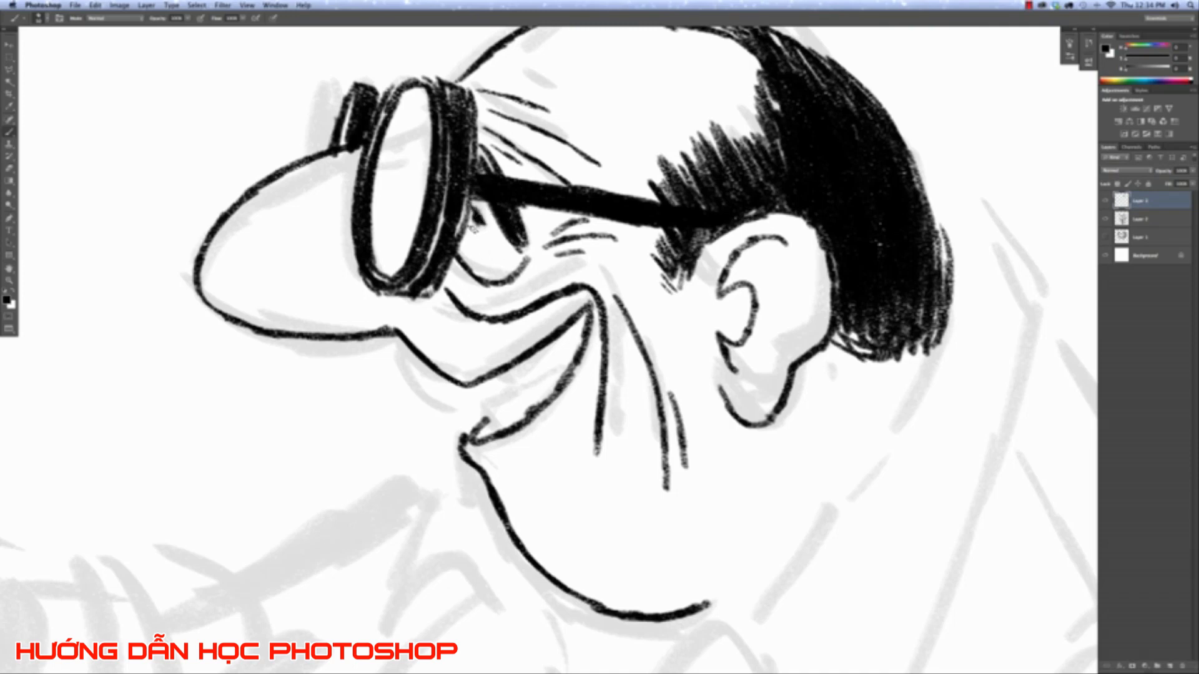
pyautogui.moveTo(468, 220); pyautogui.dragTo(490, 236)
pyautogui.press('super+z')
pyautogui.press('super+minus')
pyautogui.press('super+minus')
pyautogui.press('super+minus')
pyautogui.press('super+plus')
pyautogui.press('super+plus')
pyautogui.press('super+plus')
pyautogui.press('super+plus')
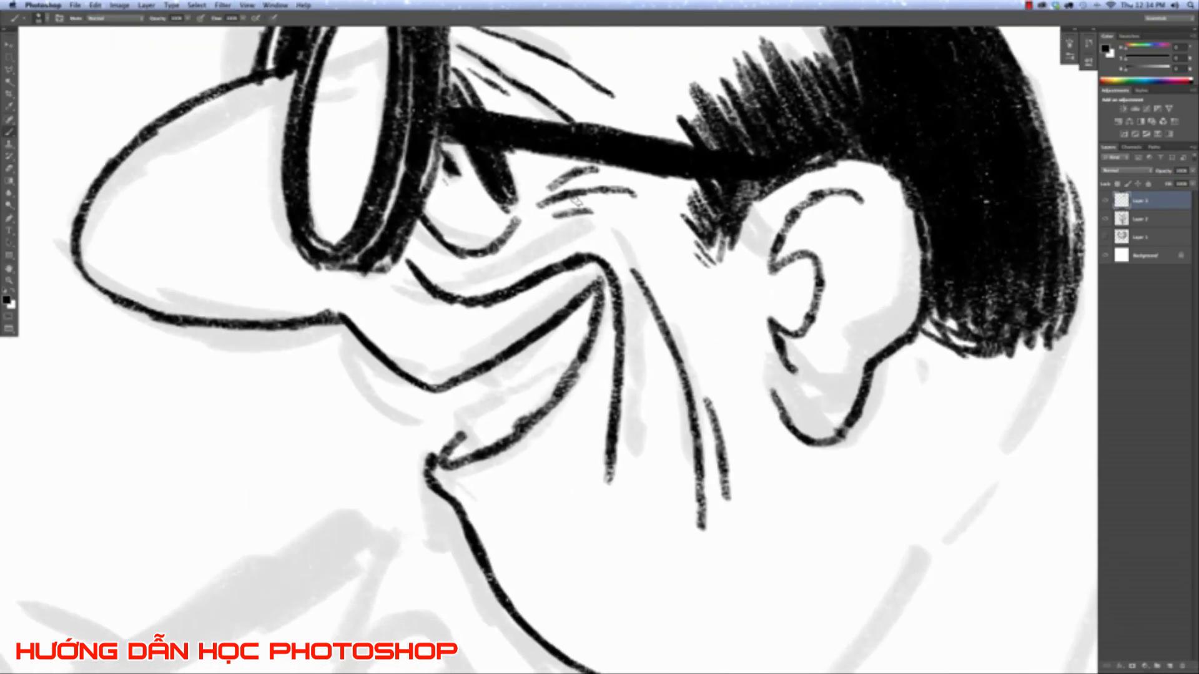
pyautogui.moveTo(422, 231)
pyautogui.mouseDown()
pyautogui.moveTo(441, 268)
pyautogui.moveTo(489, 275)
pyautogui.mouseUp()
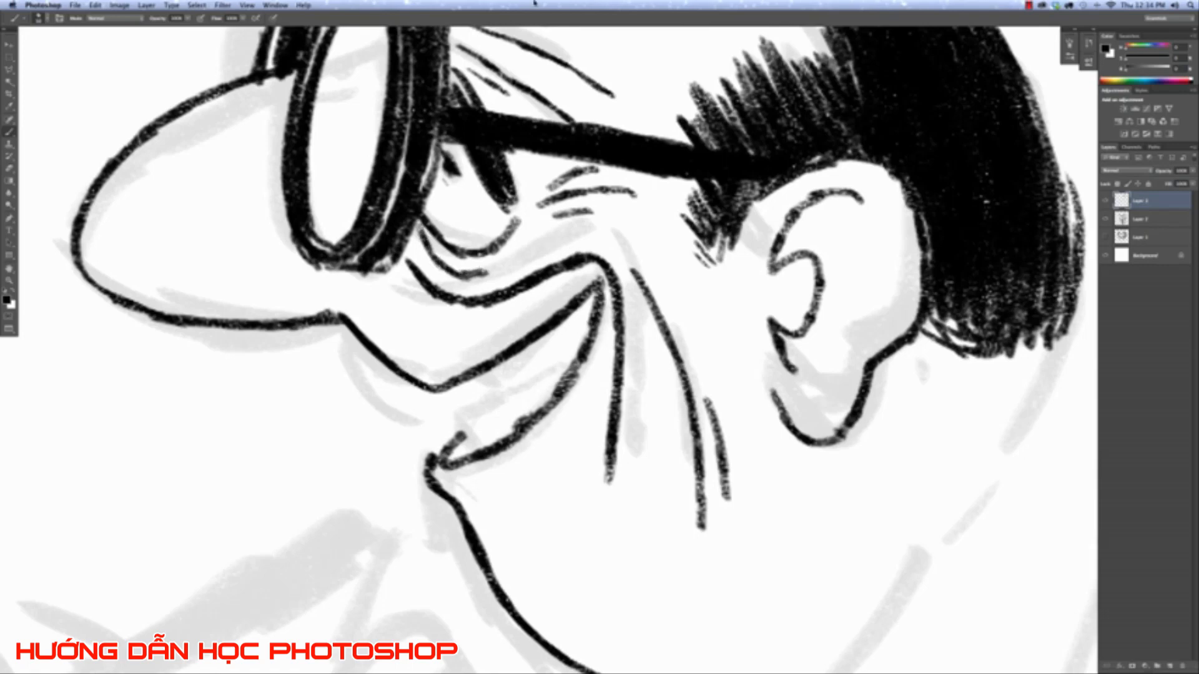
pyautogui.press('super+minus')
pyautogui.press('super+minus')
pyautogui.press('super+minus')
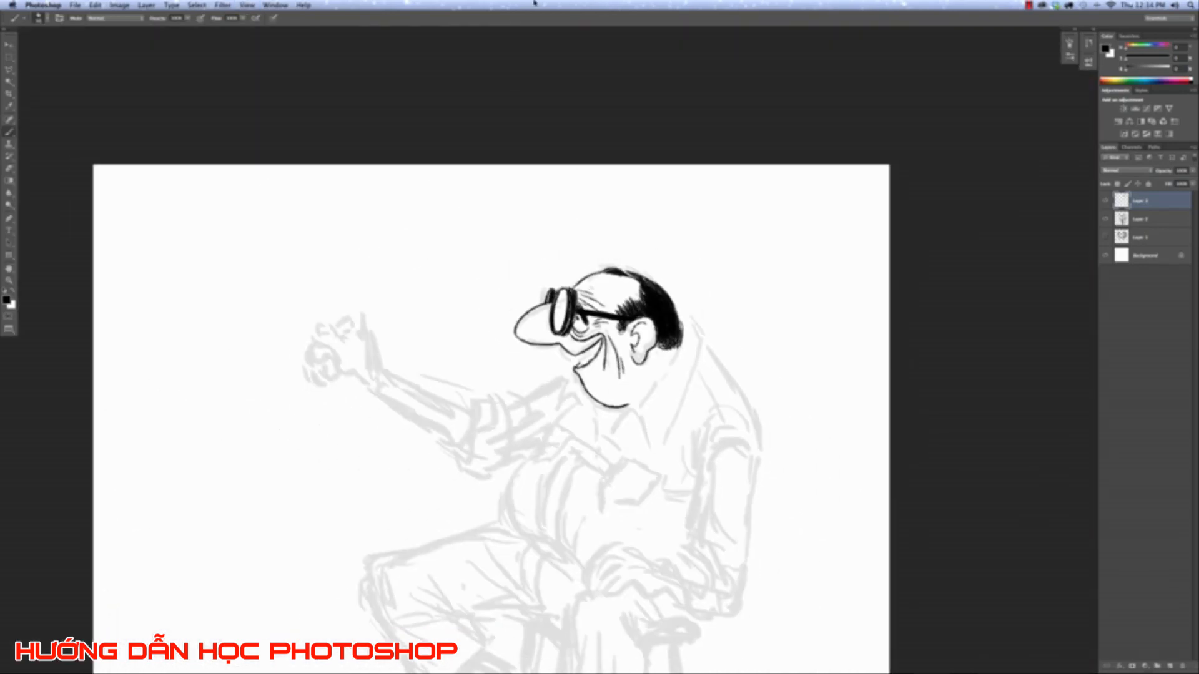
pyautogui.press('super+plus')
pyautogui.press('super+plus')
pyautogui.press('super+plus')
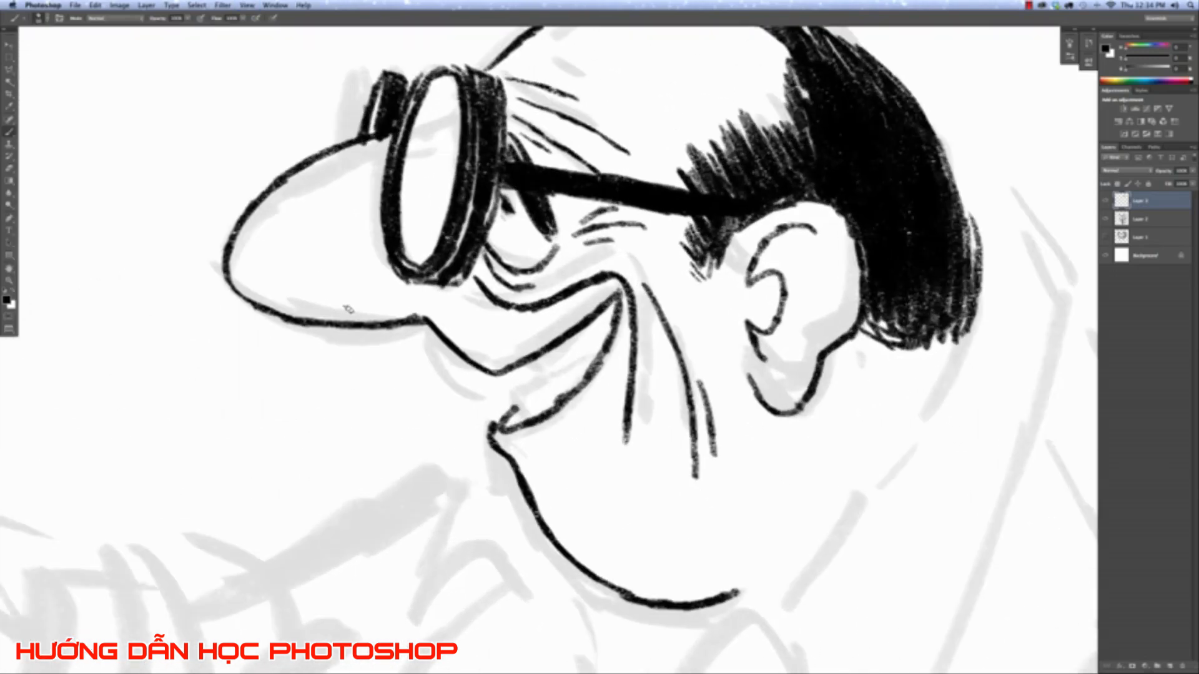
pyautogui.moveTo(412, 287)
pyautogui.mouseDown()
pyautogui.moveTo(384, 299)
pyautogui.moveTo(422, 289)
pyautogui.mouseUp()
pyautogui.press('super+minus')
pyautogui.press('super+minus')
pyautogui.press('super+minus')
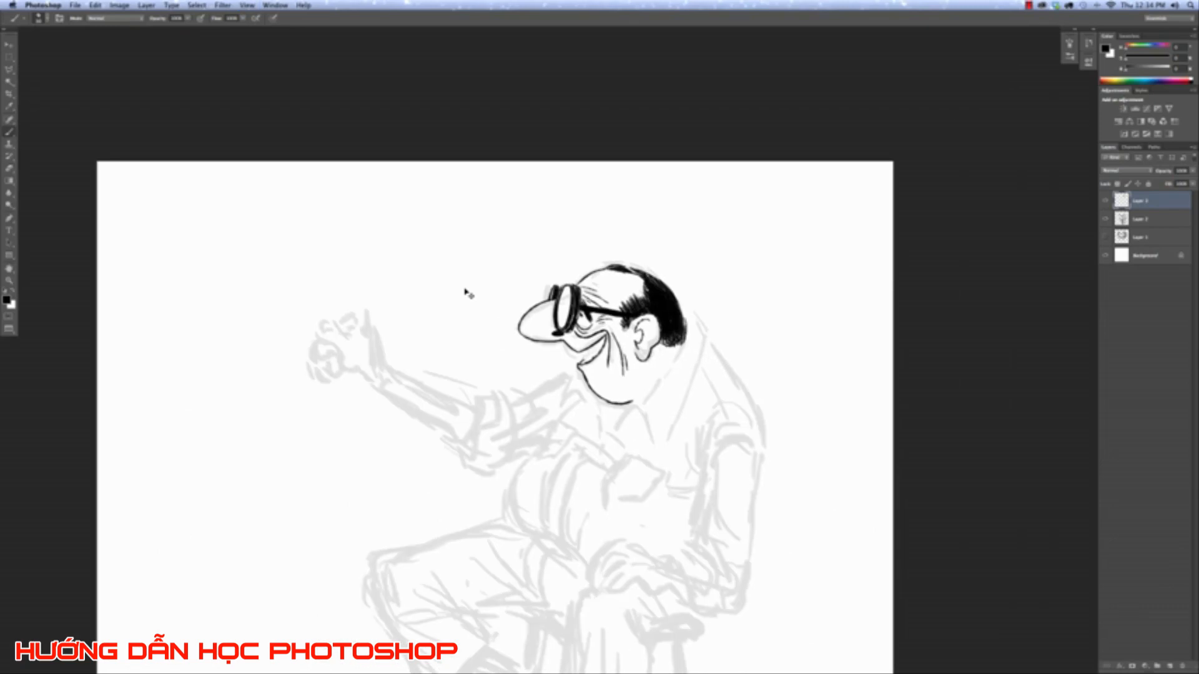
pyautogui.press('super+plus')
pyautogui.press('super+plus')
pyautogui.press('super+plus')
pyautogui.press('super+z')
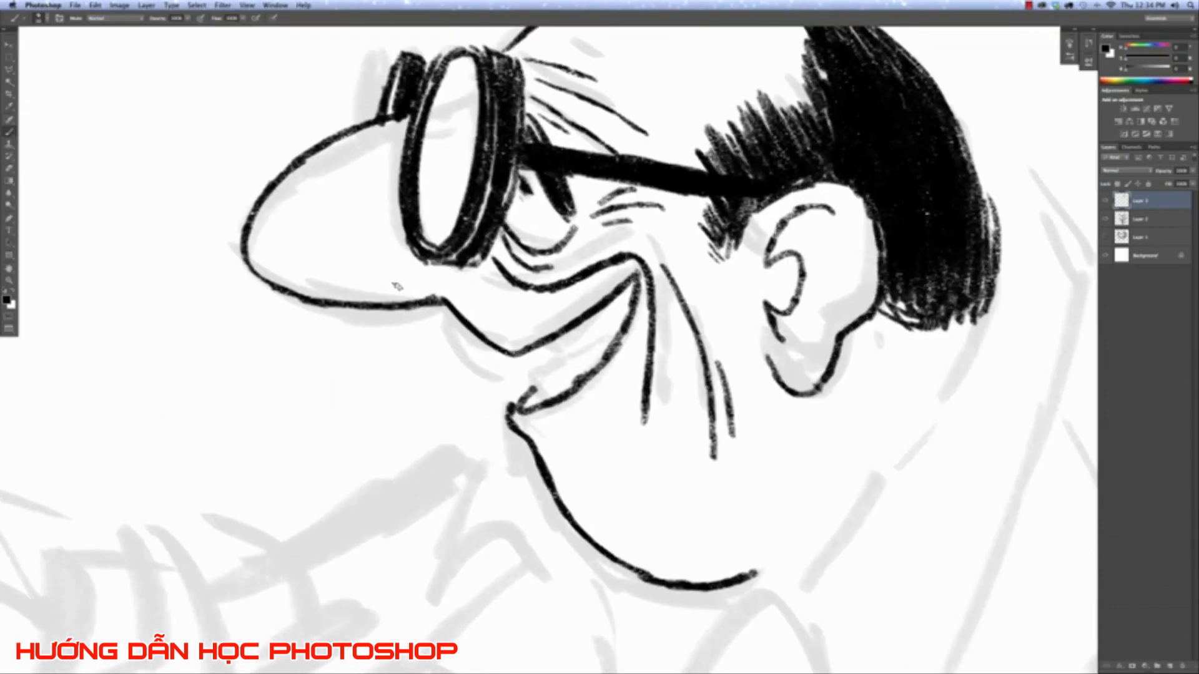
# Ink the nostril wing line curving down from below the glasses along the nose's underside, and erase its front part.
pyautogui.moveTo(394, 292)
pyautogui.mouseDown()
pyautogui.moveTo(487, 281)
pyautogui.moveTo(480, 245)
pyautogui.moveTo(509, 268)
pyautogui.moveTo(490, 268)
pyautogui.moveTo(493, 284)
pyautogui.moveTo(475, 292)
pyautogui.moveTo(365, 294)
pyautogui.mouseUp()
pyautogui.press('super+z')
pyautogui.press('alt+super+z')
pyautogui.press('alt+super+z')
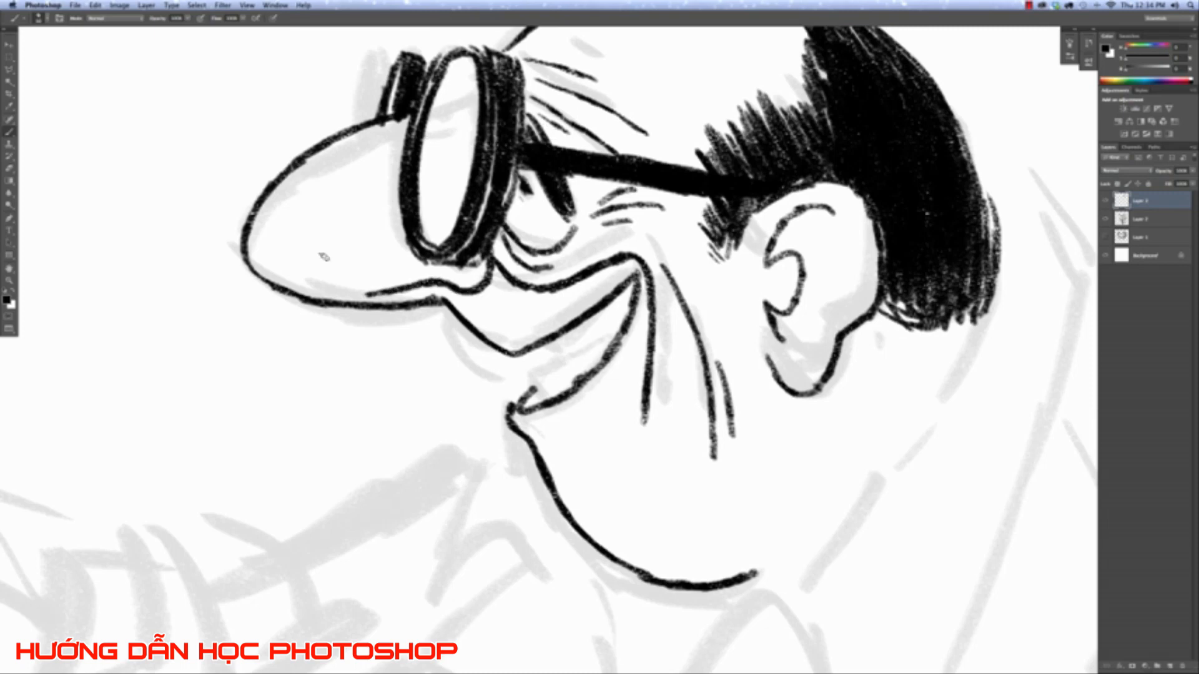
pyautogui.press('e')
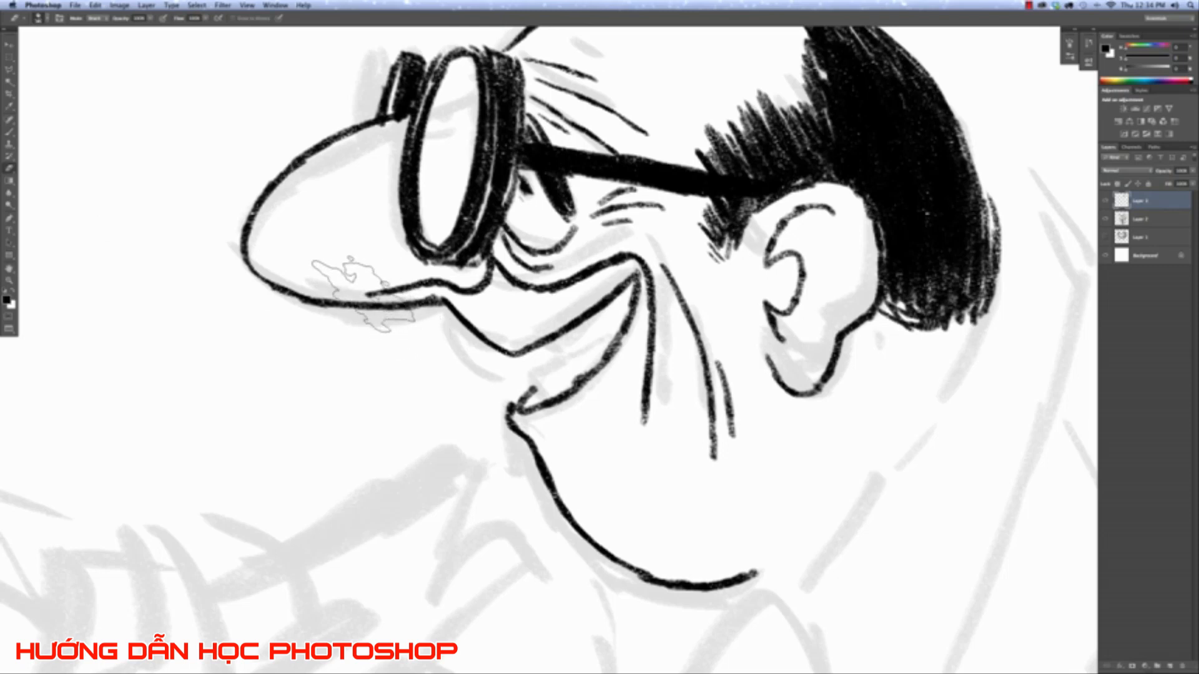
pyautogui.moveTo(364, 292)
pyautogui.mouseDown()
pyautogui.moveTo(387, 278)
pyautogui.moveTo(363, 290)
pyautogui.moveTo(449, 286)
pyautogui.mouseUp()
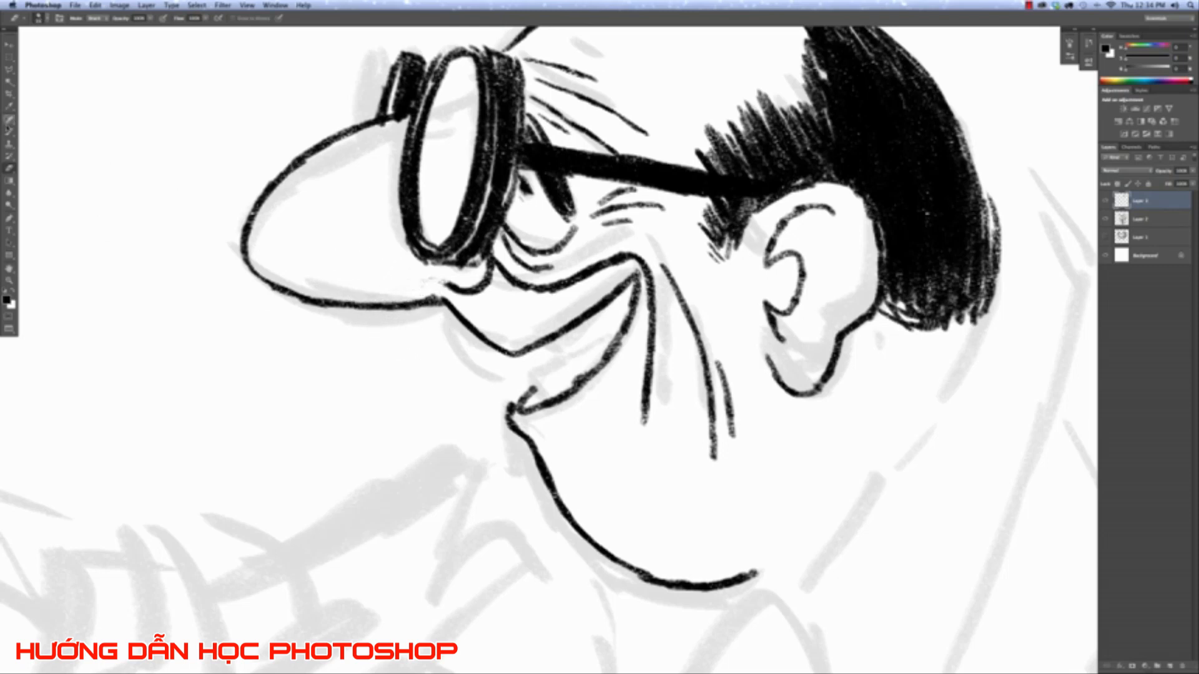
# Re-ink the front of the nostril wing line and fill the nostril as a narrow solid black oval.
pyautogui.click(9, 133)
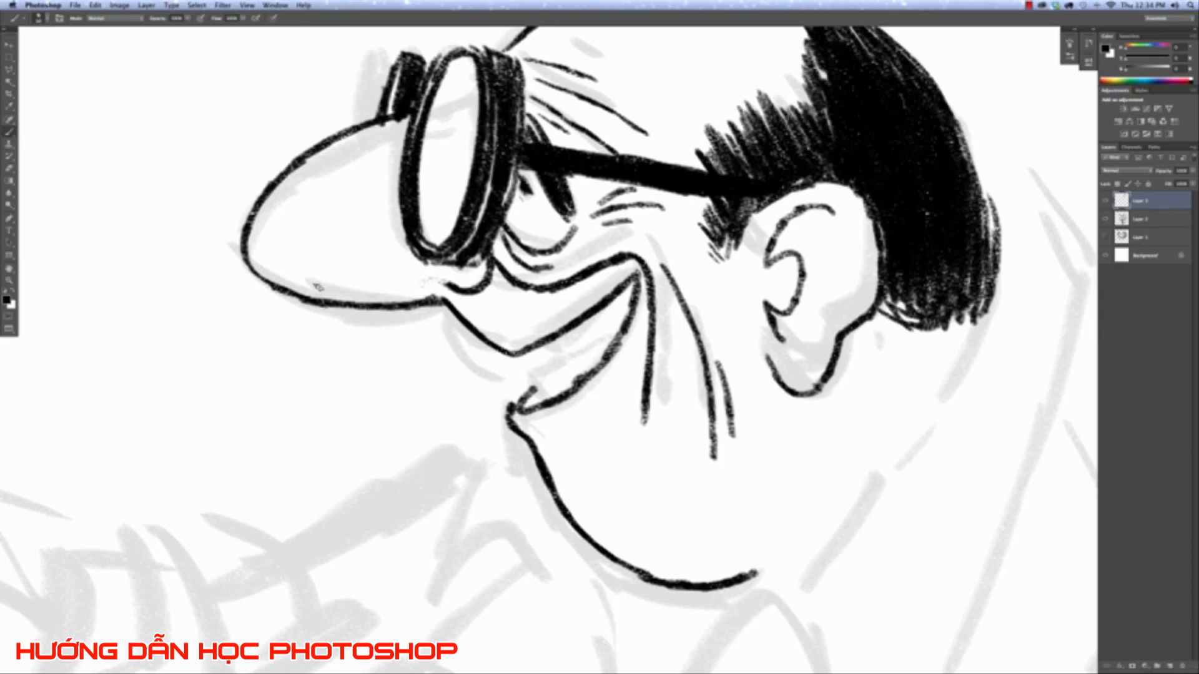
pyautogui.moveTo(339, 288)
pyautogui.mouseDown()
pyautogui.moveTo(411, 280)
pyautogui.moveTo(485, 294)
pyautogui.mouseUp()
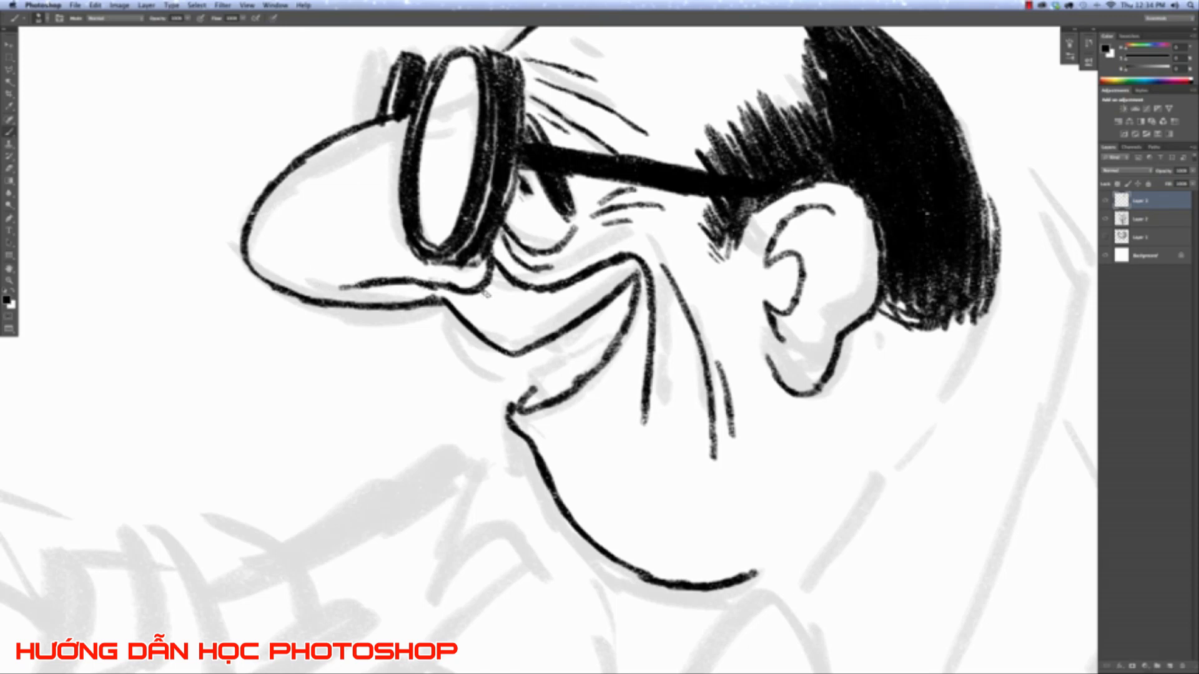
pyautogui.hotkey('ctrl', 'z')
pyautogui.moveTo(400, 279)
pyautogui.mouseDown()
pyautogui.moveTo(418, 275)
pyautogui.moveTo(345, 275)
pyautogui.moveTo(450, 286)
pyautogui.moveTo(359, 280)
pyautogui.mouseUp()
# Review the inked head at full-page view, hiding the sketch on Layer 2 briefly and showing it again.
pyautogui.press('super+0')
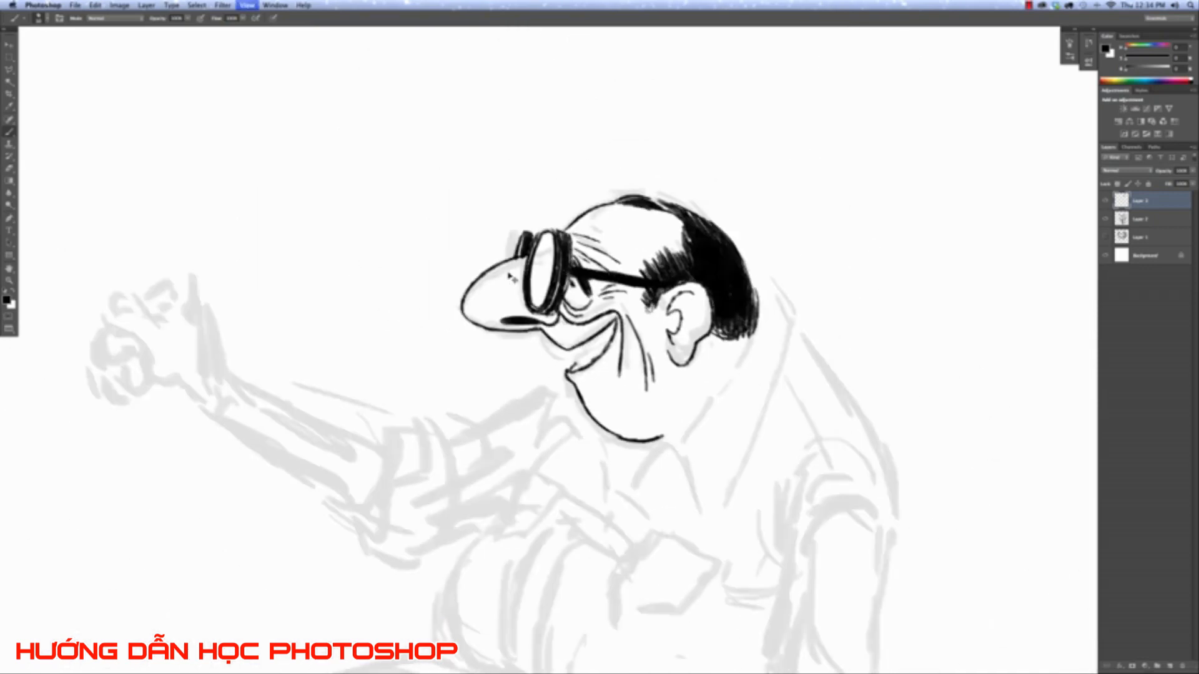
pyautogui.press('super+0')
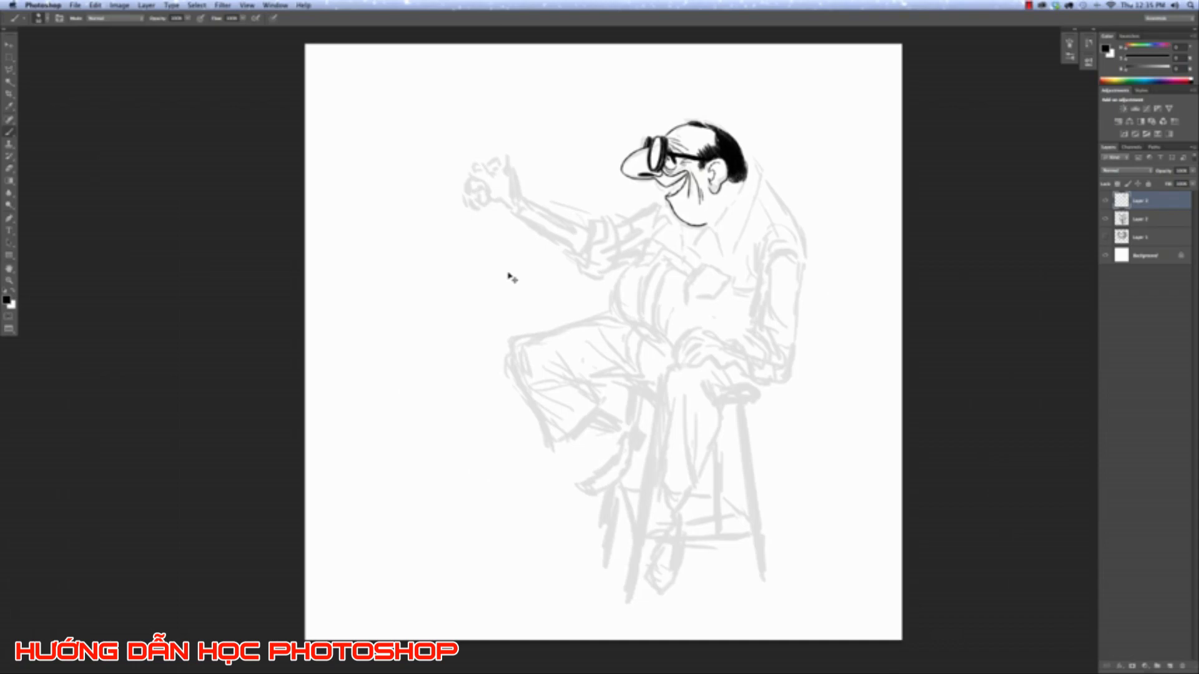
pyautogui.press('super+equal')
pyautogui.press('super+equal')
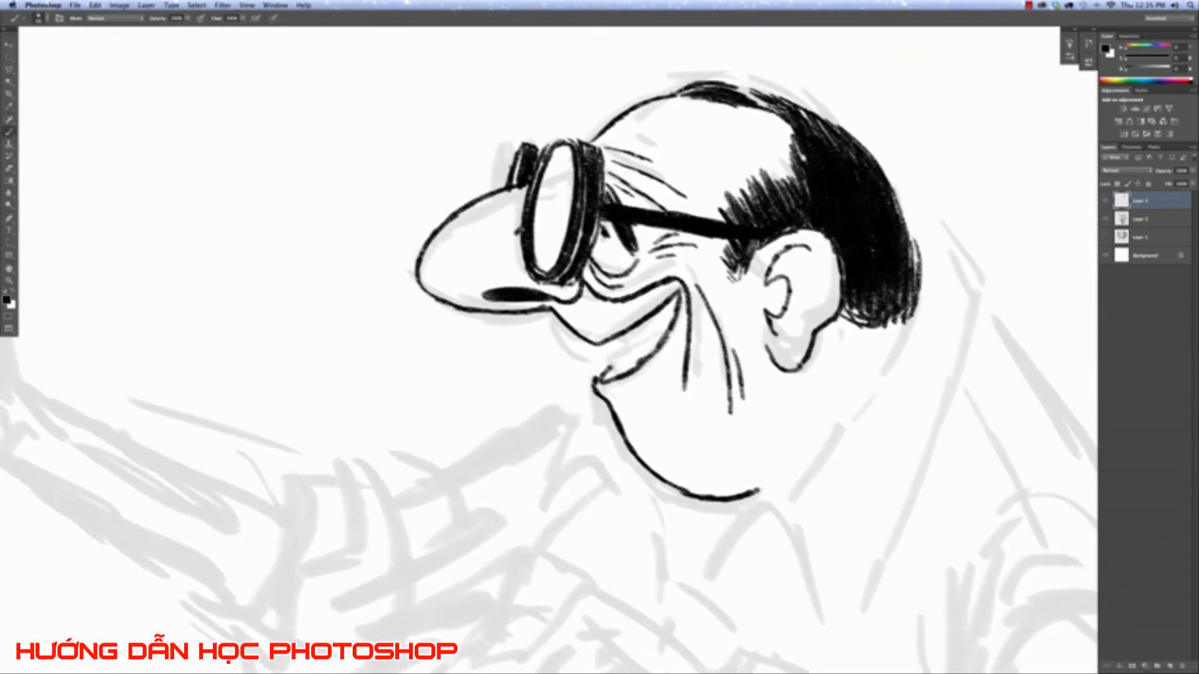
pyautogui.press('super+0')
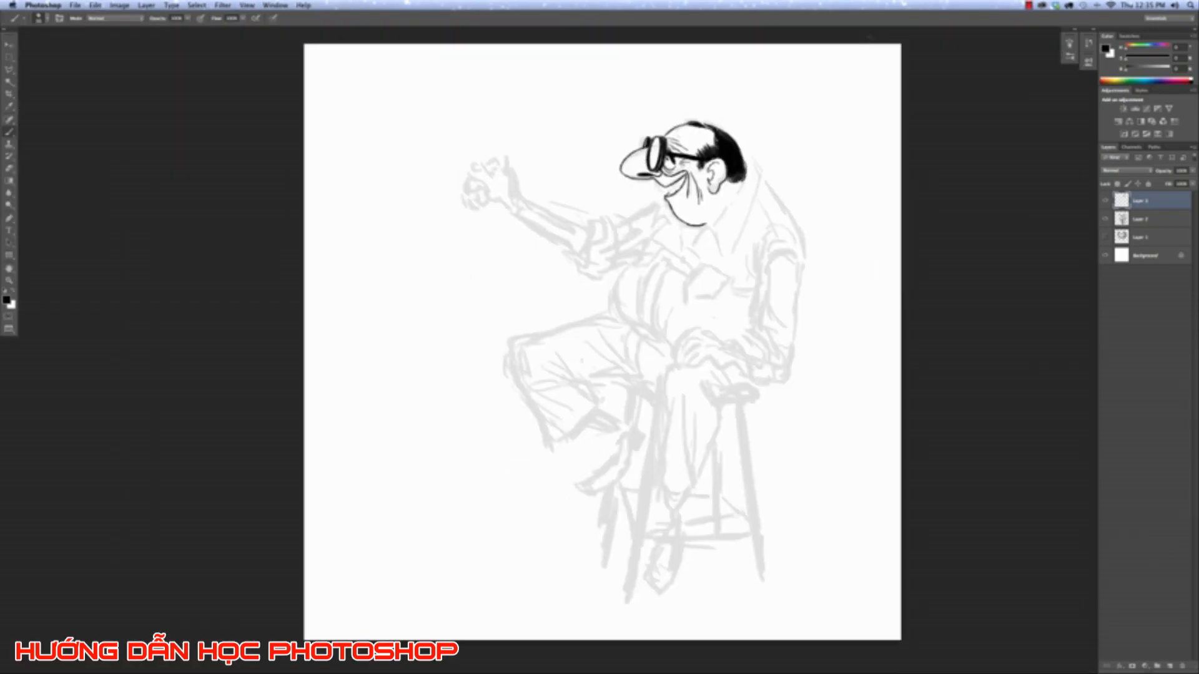
pyautogui.click(1105, 219)
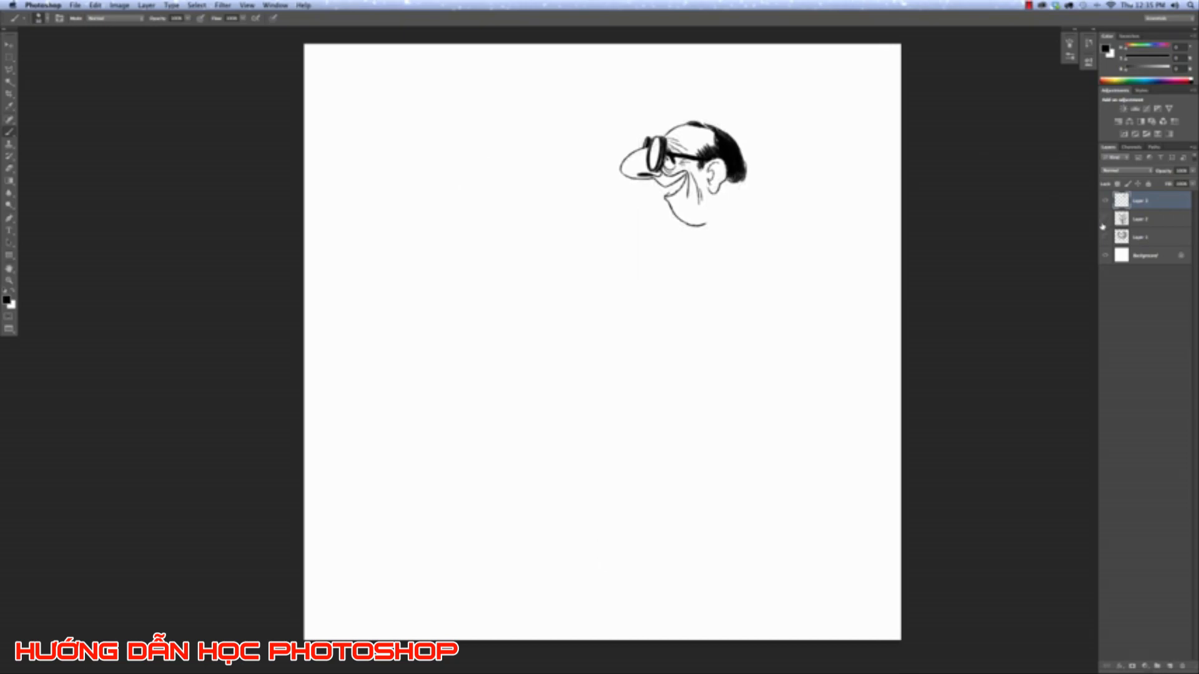
pyautogui.click(1105, 219)
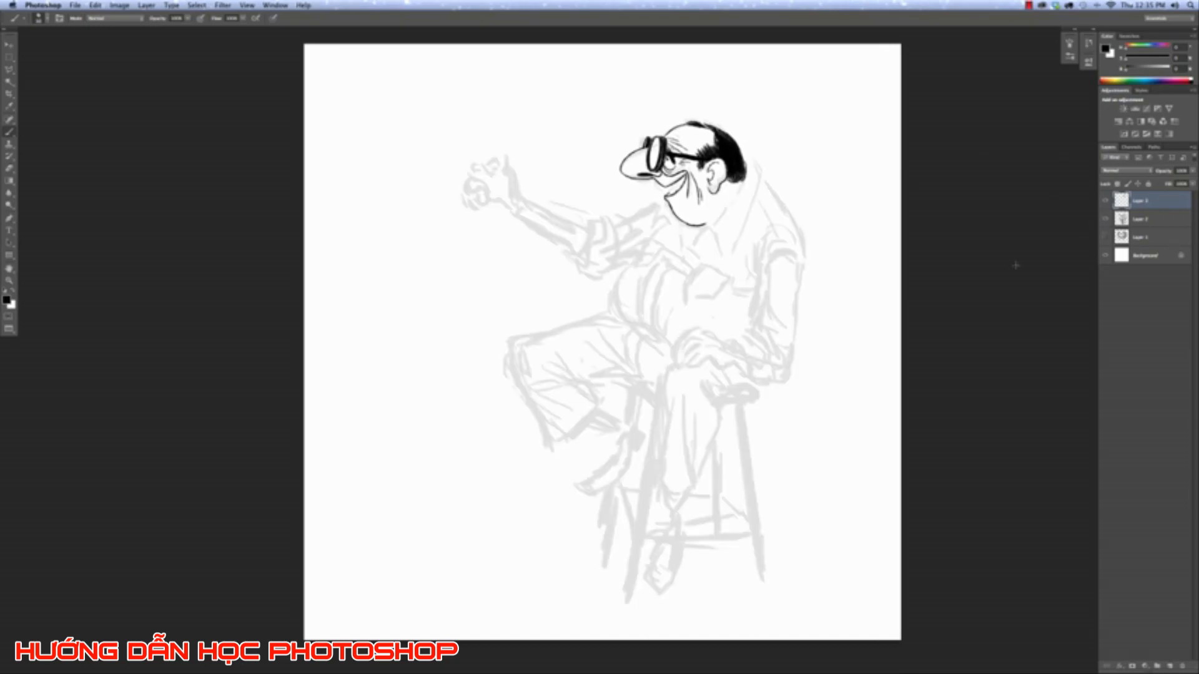
# Ink the edges of the upper and lower teeth inside the open mouth and fill the gap between them black.
pyautogui.press('super+plus')
pyautogui.press('super+plus')
pyautogui.press('super+plus')
pyautogui.press('super+plus')
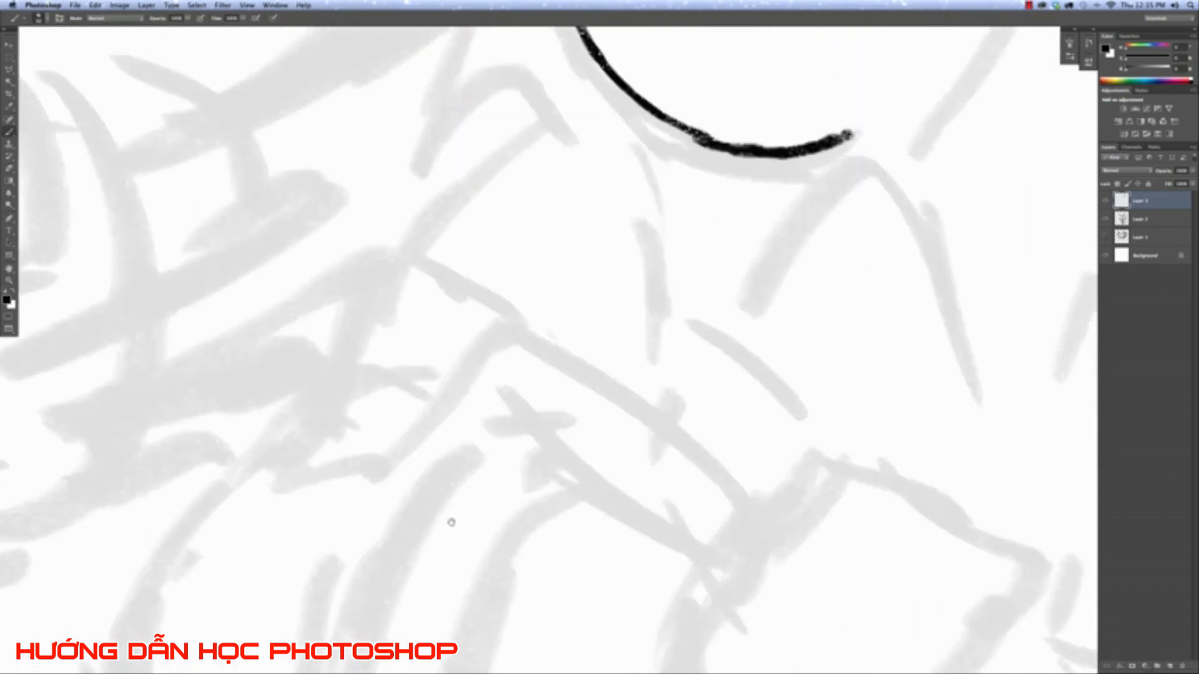
pyautogui.press('super+minus')
pyautogui.press('super+minus')
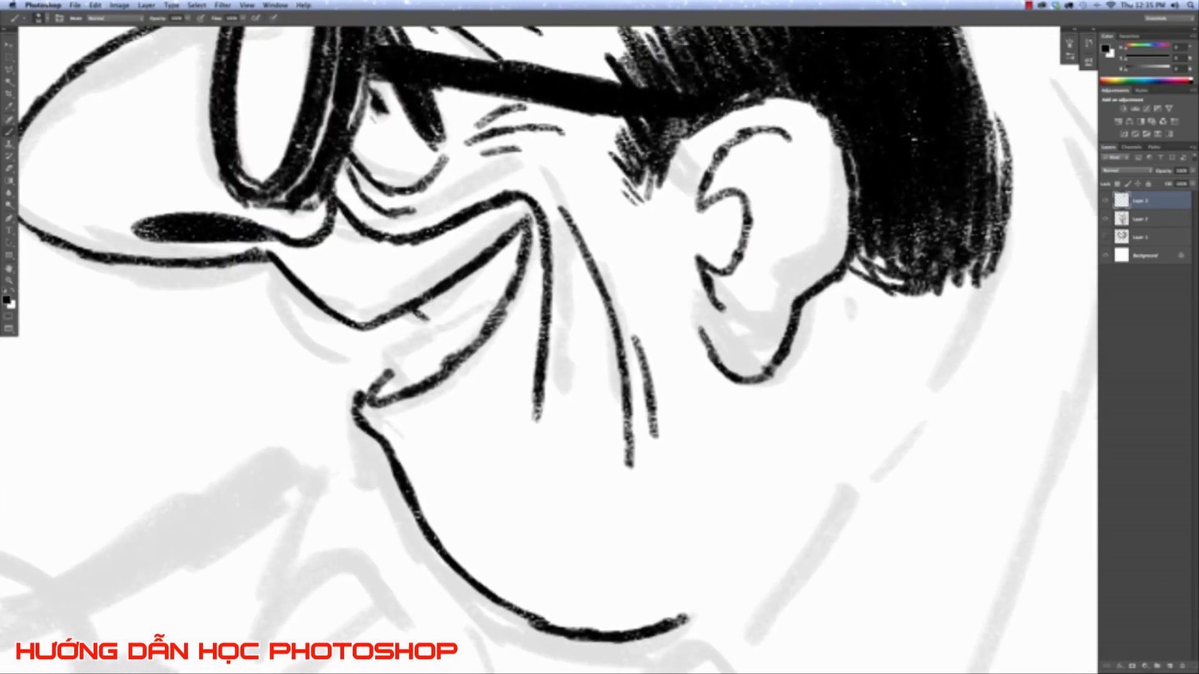
pyautogui.moveTo(426, 321); pyautogui.dragTo(498, 259)
pyautogui.moveTo(392, 362)
pyautogui.mouseDown()
pyautogui.moveTo(401, 386)
pyautogui.moveTo(385, 353)
pyautogui.moveTo(495, 308)
pyautogui.moveTo(395, 345)
pyautogui.mouseUp()
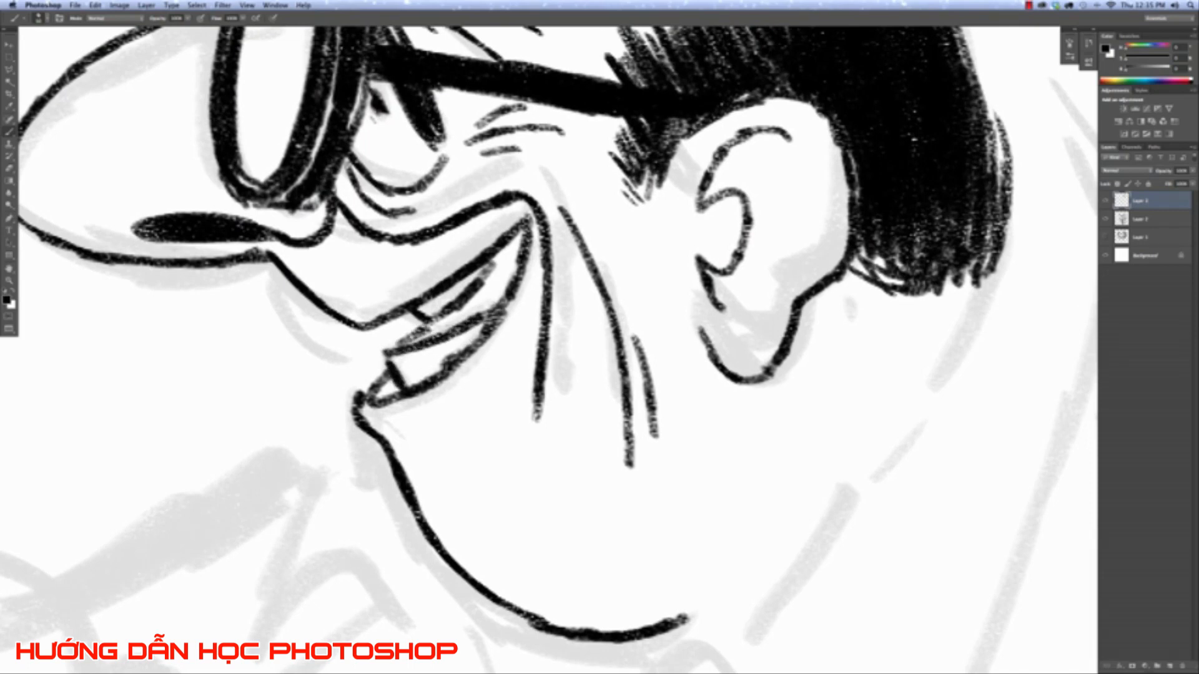
pyautogui.moveTo(524, 237)
pyautogui.mouseDown()
pyautogui.moveTo(469, 309)
pyautogui.moveTo(422, 340)
pyautogui.mouseUp()
pyautogui.moveTo(500, 281)
pyautogui.mouseDown()
pyautogui.moveTo(445, 330)
pyautogui.moveTo(524, 247)
pyautogui.moveTo(518, 275)
pyautogui.mouseUp()
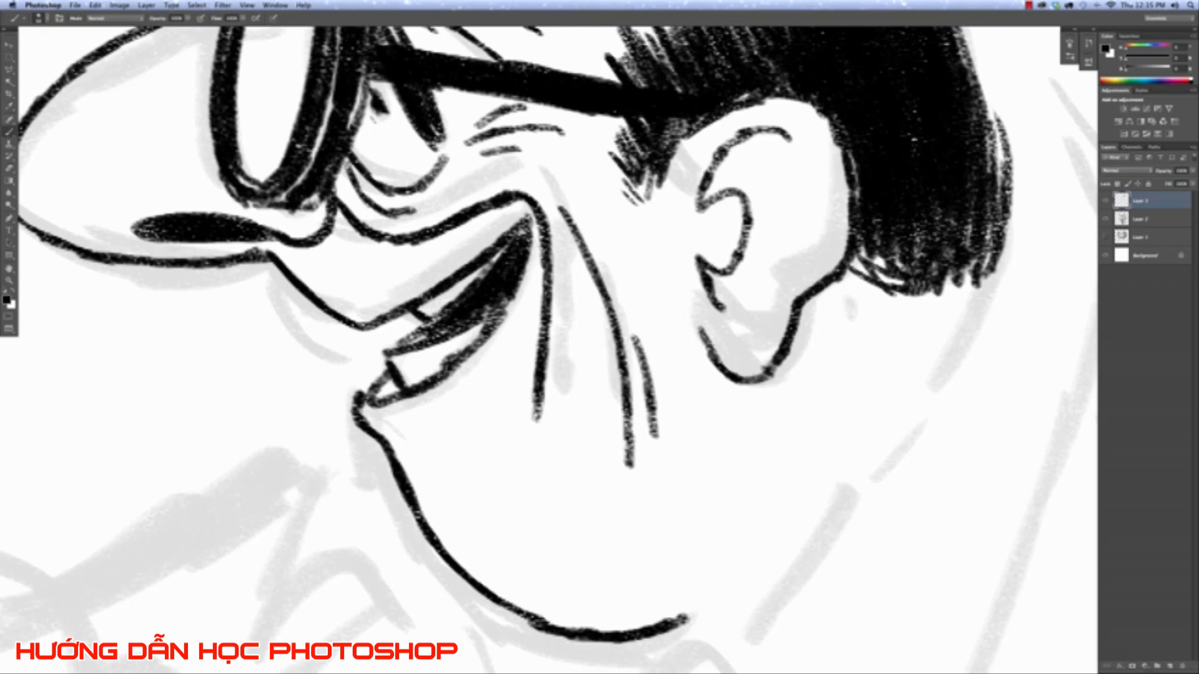
# Ink short dividing lines between the upper and lower teeth and darken the front corner behind the lower lip.
pyautogui.moveTo(407, 354)
pyautogui.mouseDown()
pyautogui.moveTo(417, 378)
pyautogui.moveTo(466, 342)
pyautogui.mouseUp()
pyautogui.moveTo(439, 291)
pyautogui.mouseDown()
pyautogui.moveTo(445, 302)
pyautogui.moveTo(483, 293)
pyautogui.mouseUp()
pyautogui.moveTo(393, 380); pyautogui.dragTo(378, 394)
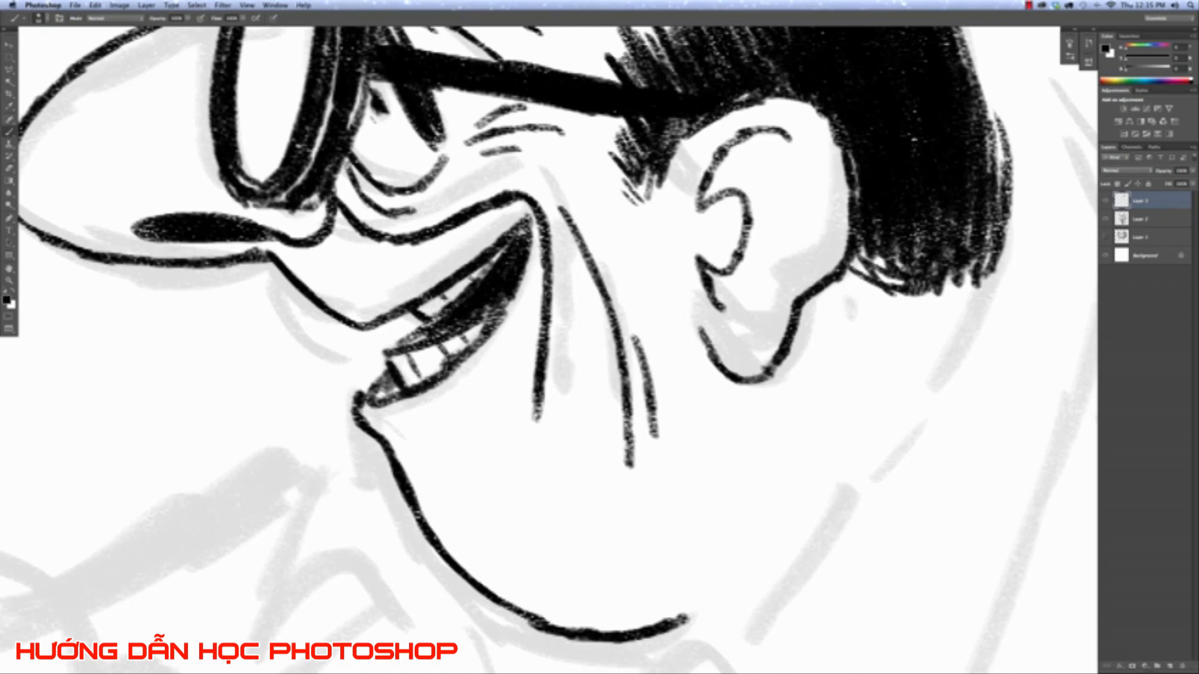
# Ink a short neck crease behind the earlobe and the shirt collar's back edge sloping down from behind the hair.
pyautogui.press('super+0')
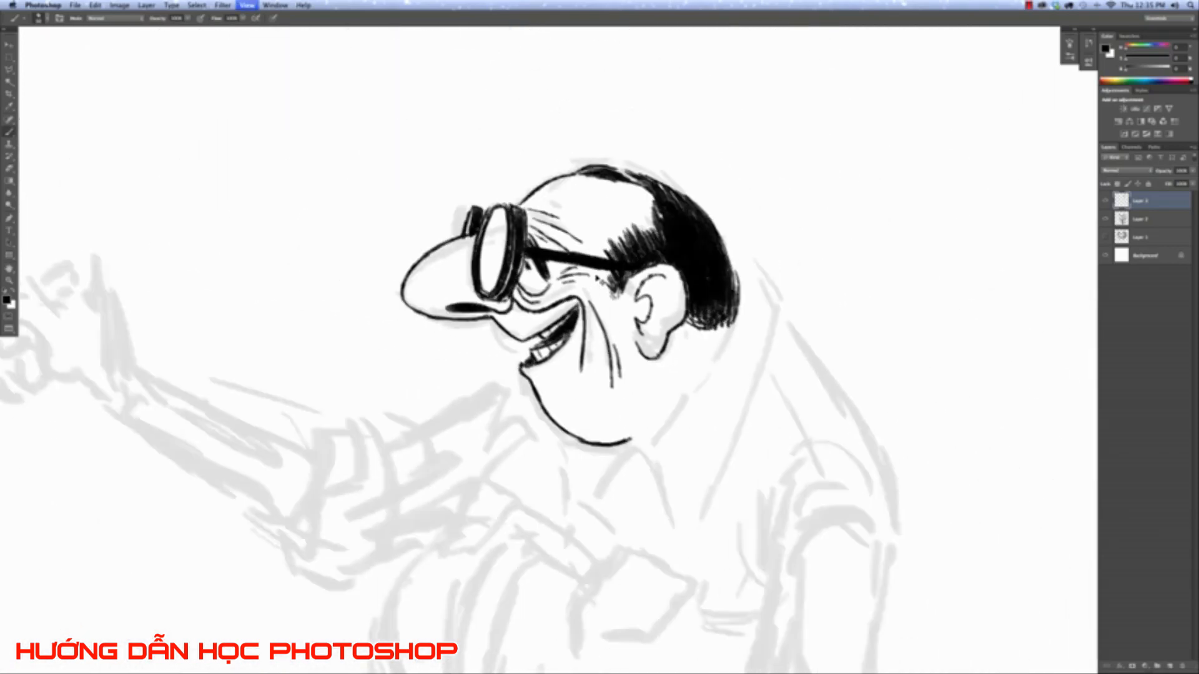
pyautogui.press('super+minus')
pyautogui.press('super+minus')
pyautogui.press('super+plus')
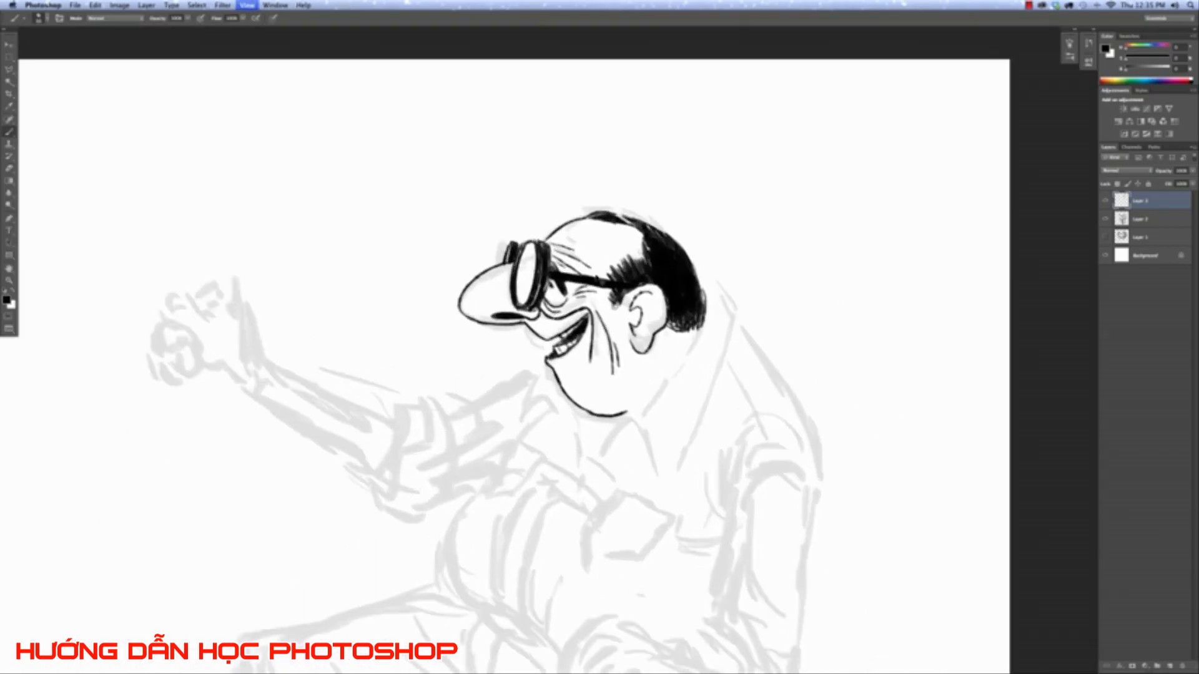
pyautogui.press('super+plus')
pyautogui.hscroll(3, 537, 350)
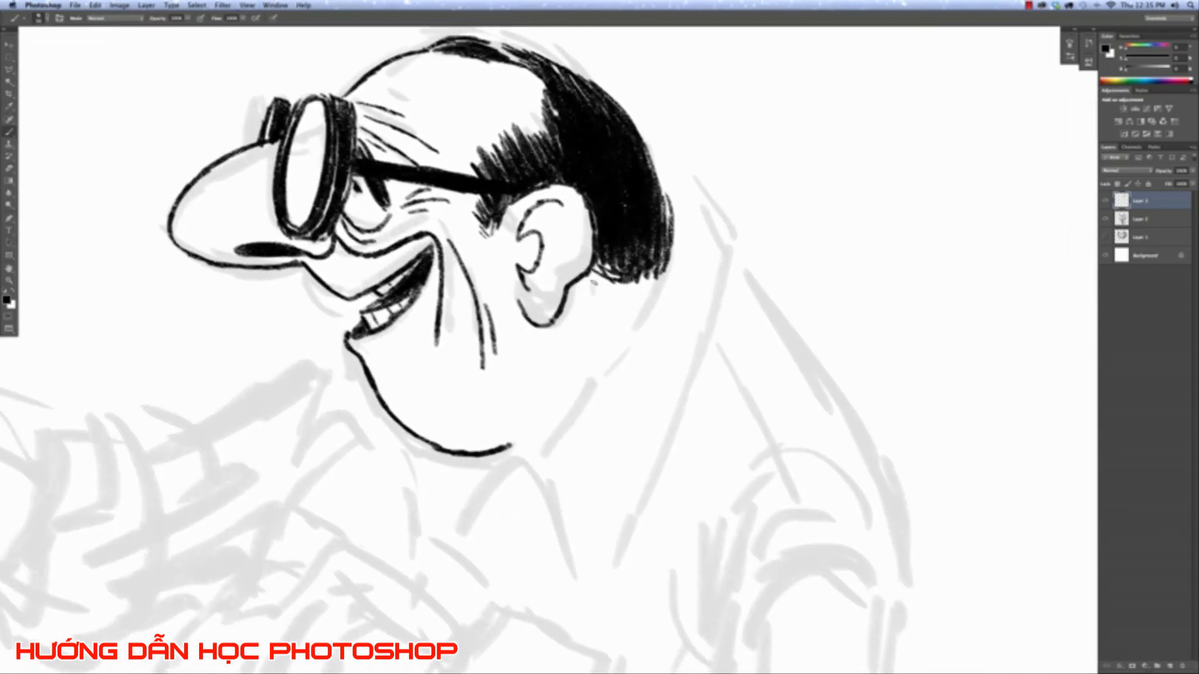
pyautogui.moveTo(596, 287); pyautogui.dragTo(609, 315)
pyautogui.moveTo(669, 167); pyautogui.dragTo(726, 233)
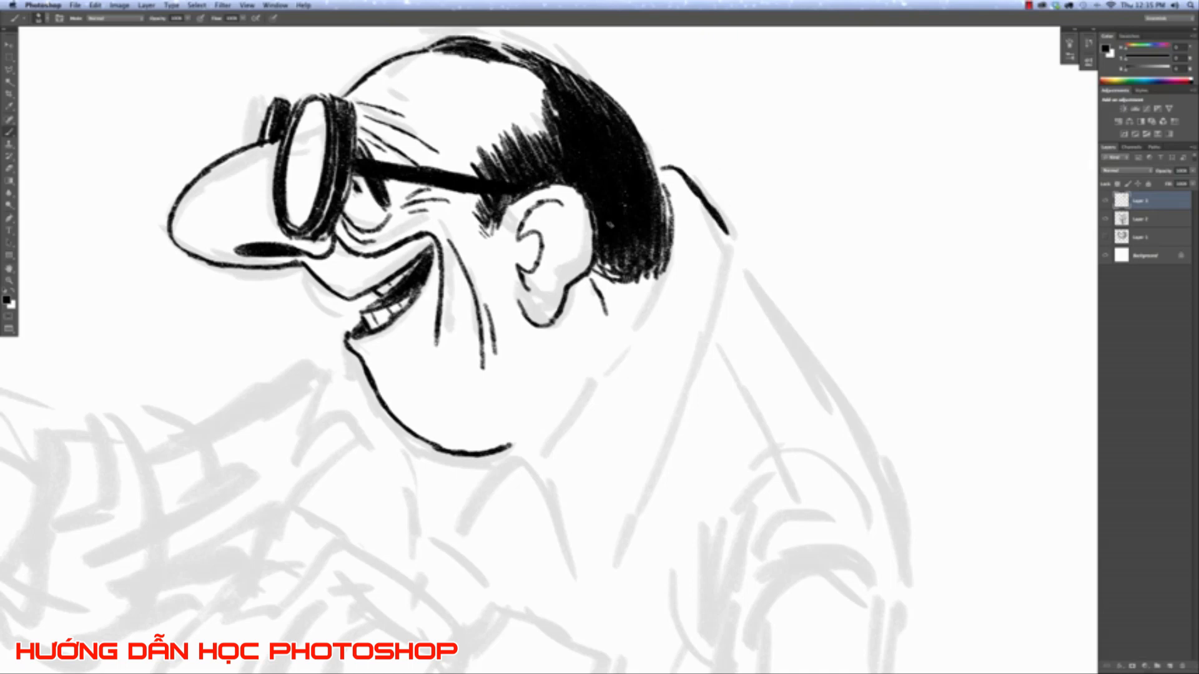
pyautogui.press('super+z')
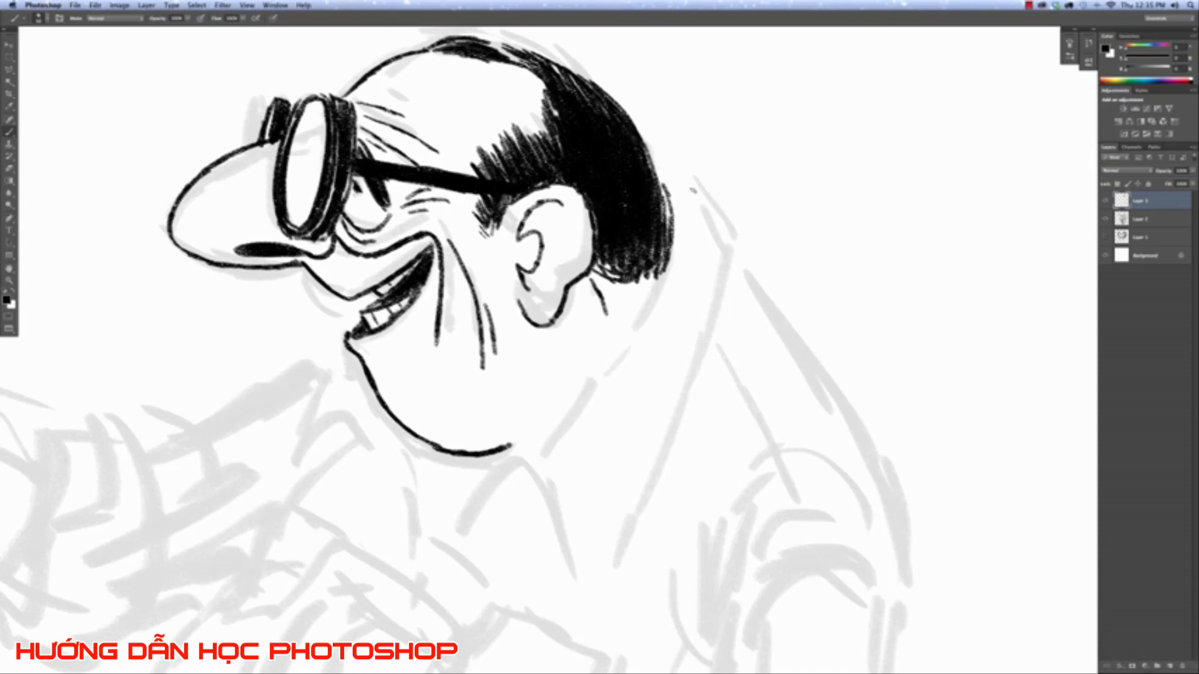
pyautogui.moveTo(677, 189); pyautogui.dragTo(723, 227)
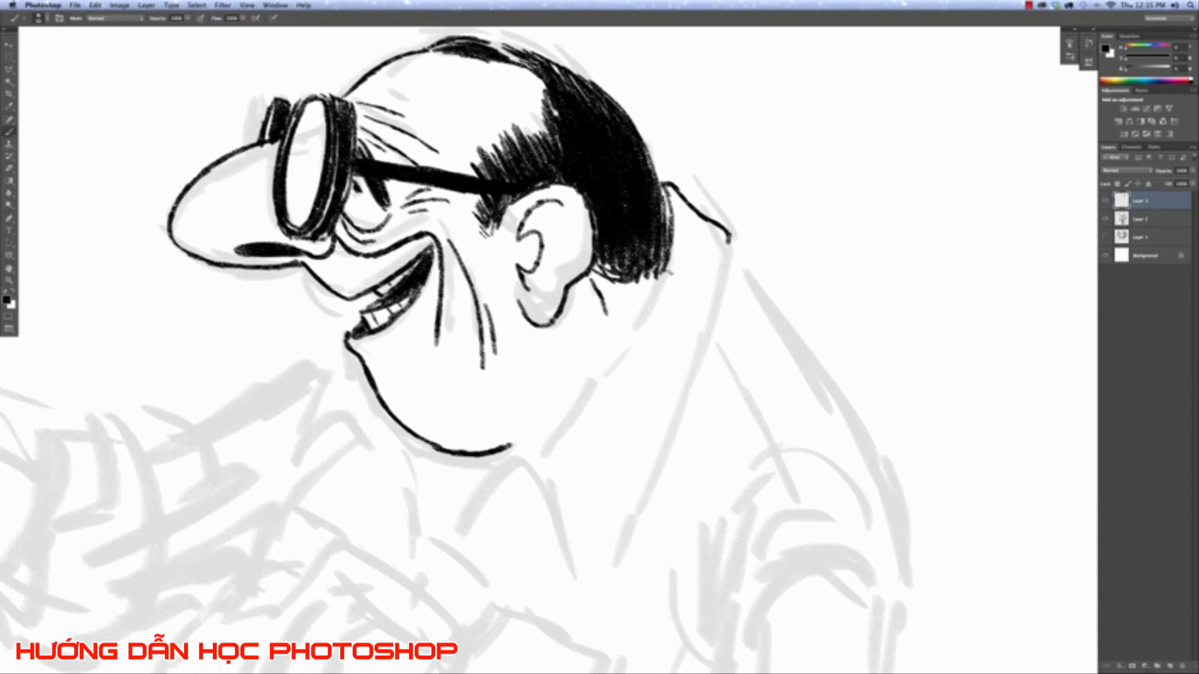
# Ink the near collar flap with its long neck edge, folded front edge and outer edge meeting in a point.
pyautogui.moveTo(665, 276)
pyautogui.mouseDown()
pyautogui.moveTo(598, 385)
pyautogui.moveTo(519, 464)
pyautogui.mouseUp()
pyautogui.moveTo(561, 423)
pyautogui.mouseDown()
pyautogui.moveTo(463, 523)
pyautogui.moveTo(450, 565)
pyautogui.mouseUp()
pyautogui.moveTo(483, 506)
pyautogui.mouseDown()
pyautogui.moveTo(527, 487)
pyautogui.moveTo(540, 500)
pyautogui.mouseUp()
pyautogui.moveTo(546, 501); pyautogui.dragTo(584, 593)
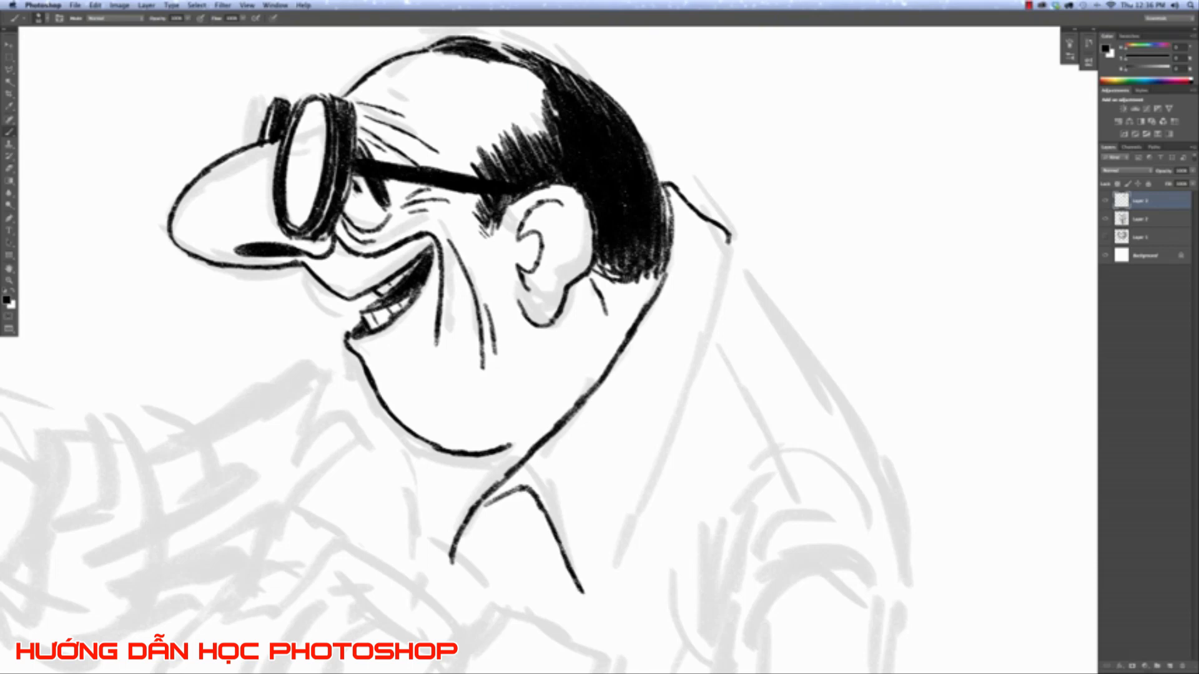
pyautogui.moveTo(731, 236)
pyautogui.mouseDown()
pyautogui.moveTo(659, 460)
pyautogui.moveTo(587, 592)
pyautogui.mouseUp()
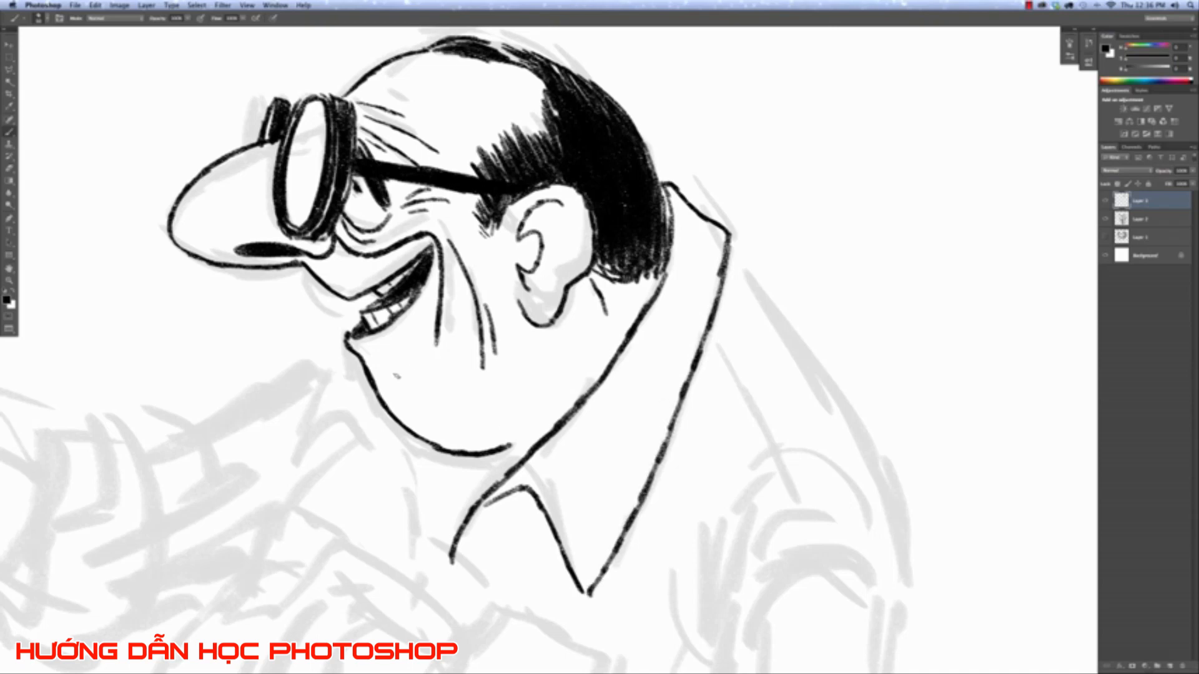
# Ink the far collar flap below the chin as a pointed shape, plus the neck line running down inside it.
pyautogui.moveTo(302, 461)
pyautogui.mouseDown()
pyautogui.moveTo(337, 427)
pyautogui.moveTo(353, 428)
pyautogui.moveTo(412, 539)
pyautogui.mouseUp()
pyautogui.moveTo(301, 464); pyautogui.dragTo(355, 358)
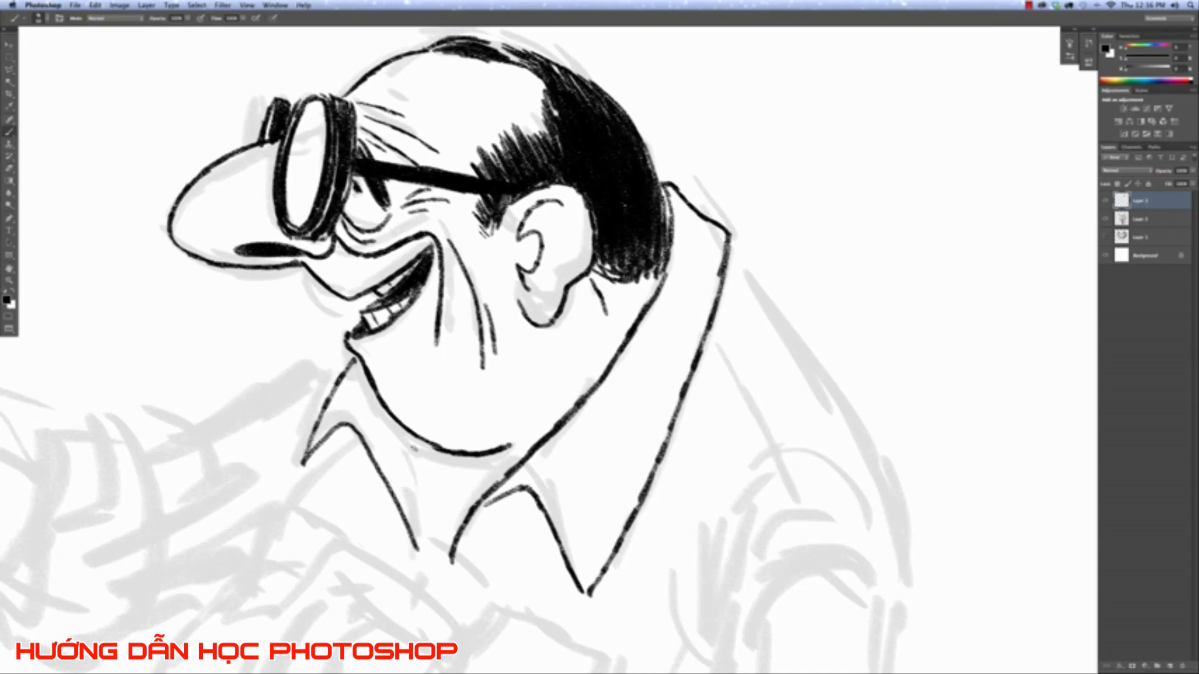
pyautogui.moveTo(409, 434)
pyautogui.mouseDown()
pyautogui.moveTo(420, 552)
pyautogui.moveTo(487, 388)
pyautogui.mouseUp()
# Erase the lower end of the near collar's neck edge and re-ink it to extend past the far collar's tip.
pyautogui.press('super+minus')
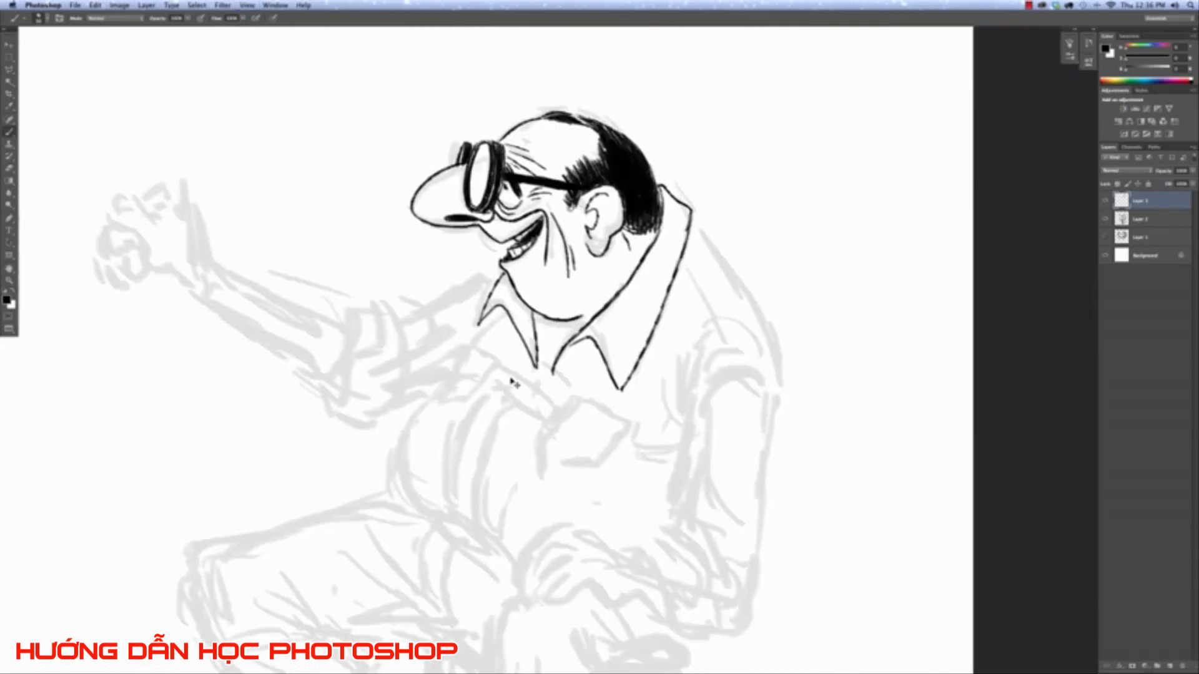
pyautogui.press('super+minus')
pyautogui.press('super+plus')
pyautogui.press('super+plus')
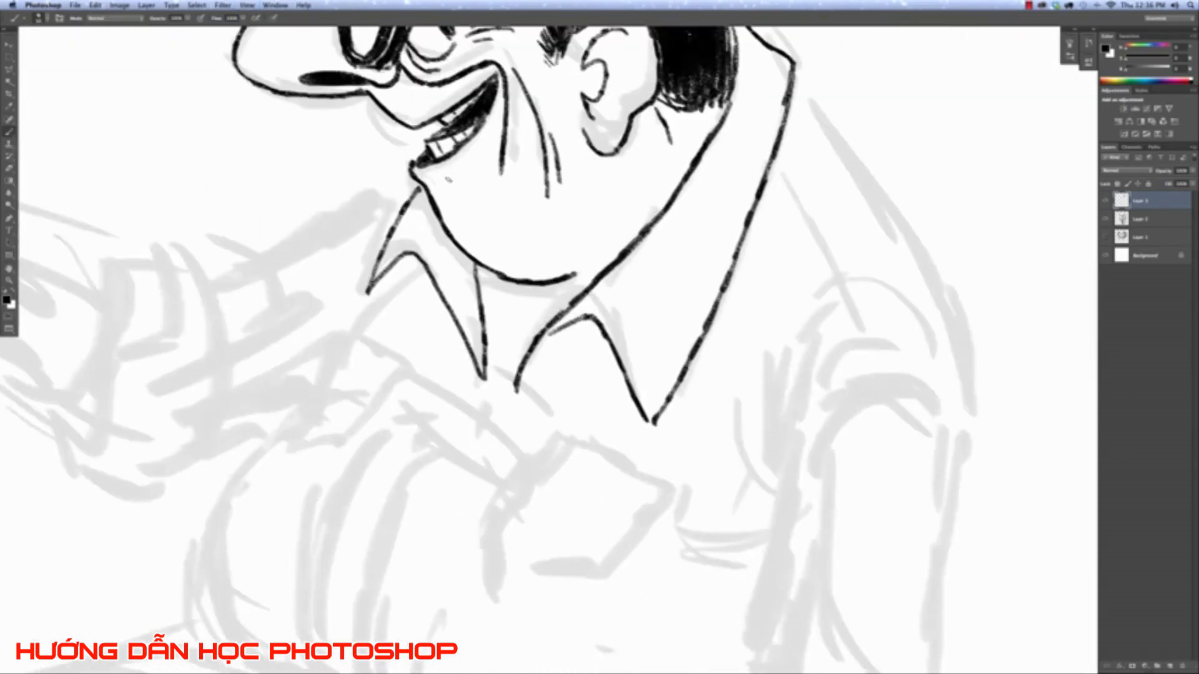
pyautogui.click(9, 168)
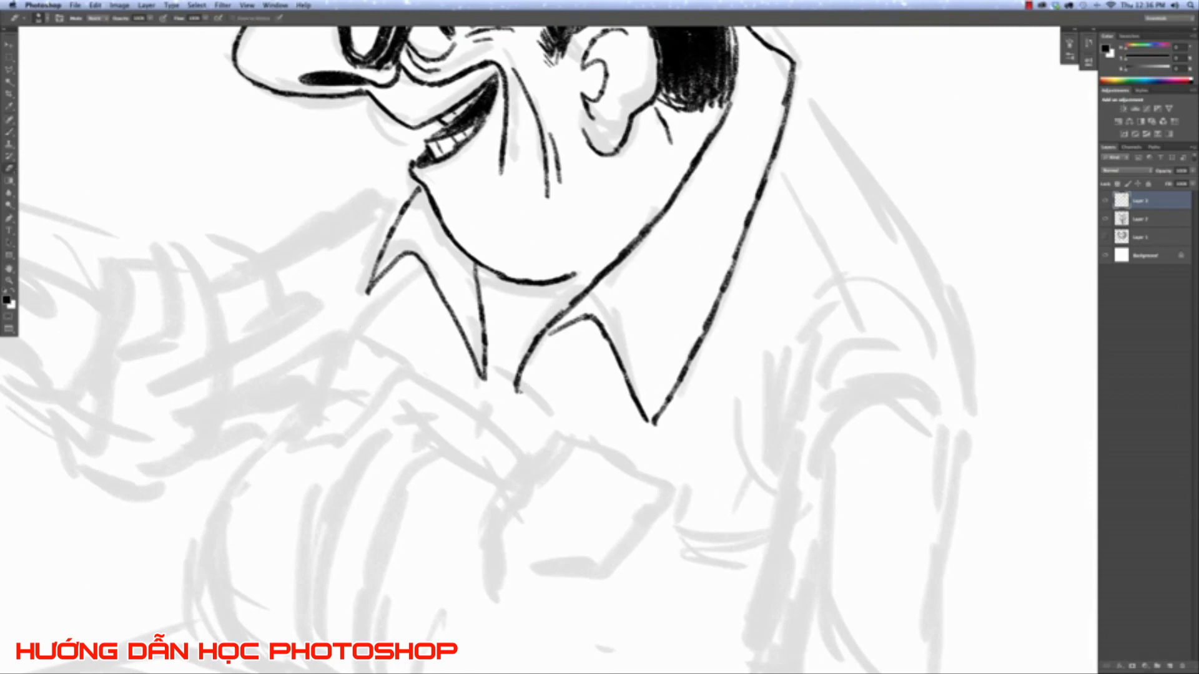
pyautogui.moveTo(550, 334); pyautogui.dragTo(513, 393)
pyautogui.click(9, 120)
pyautogui.press('super+minus')
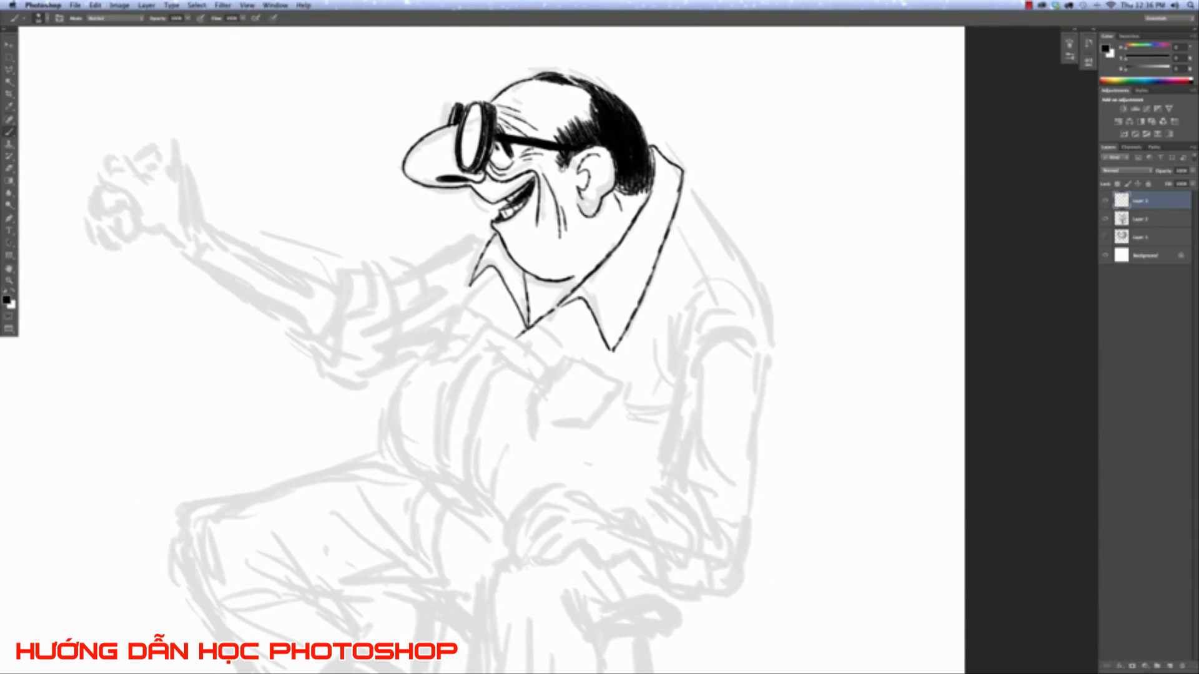
# Ink the shirt's button placket with zigzag folds below the collar and two parallel lines curving down over the belly.
pyautogui.moveTo(557, 315); pyautogui.dragTo(513, 340)
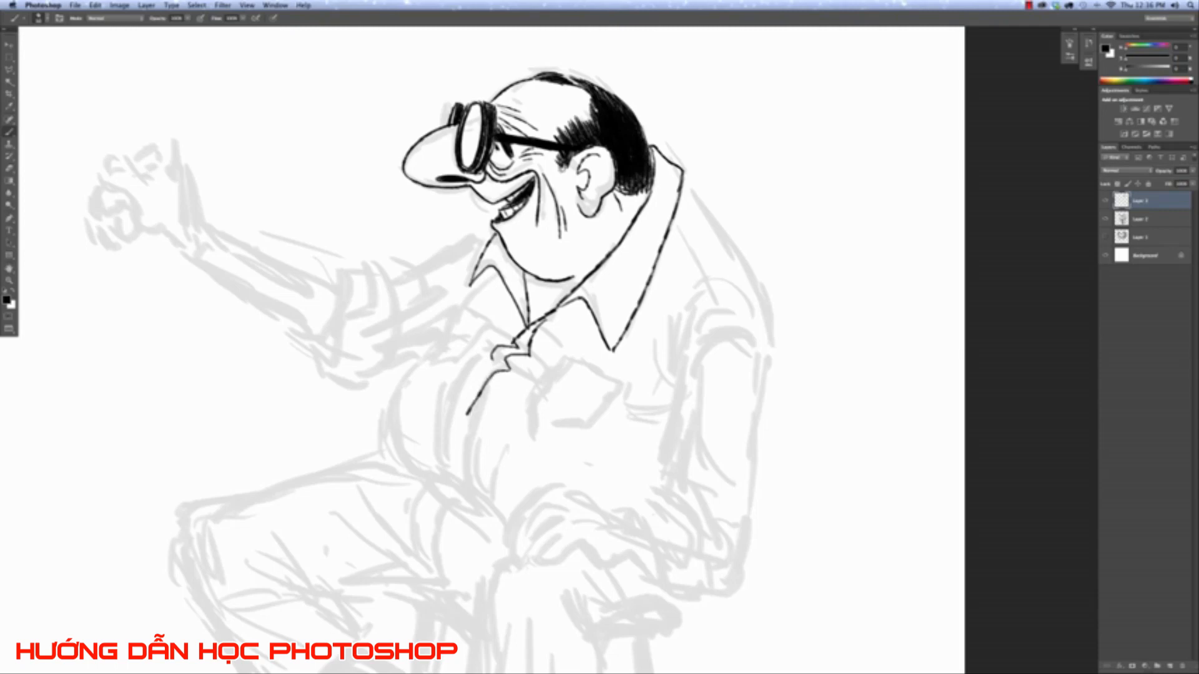
pyautogui.moveTo(462, 436); pyautogui.dragTo(468, 479)
pyautogui.moveTo(454, 392); pyautogui.dragTo(441, 488)
pyautogui.hotkey('ctrl', 'z')
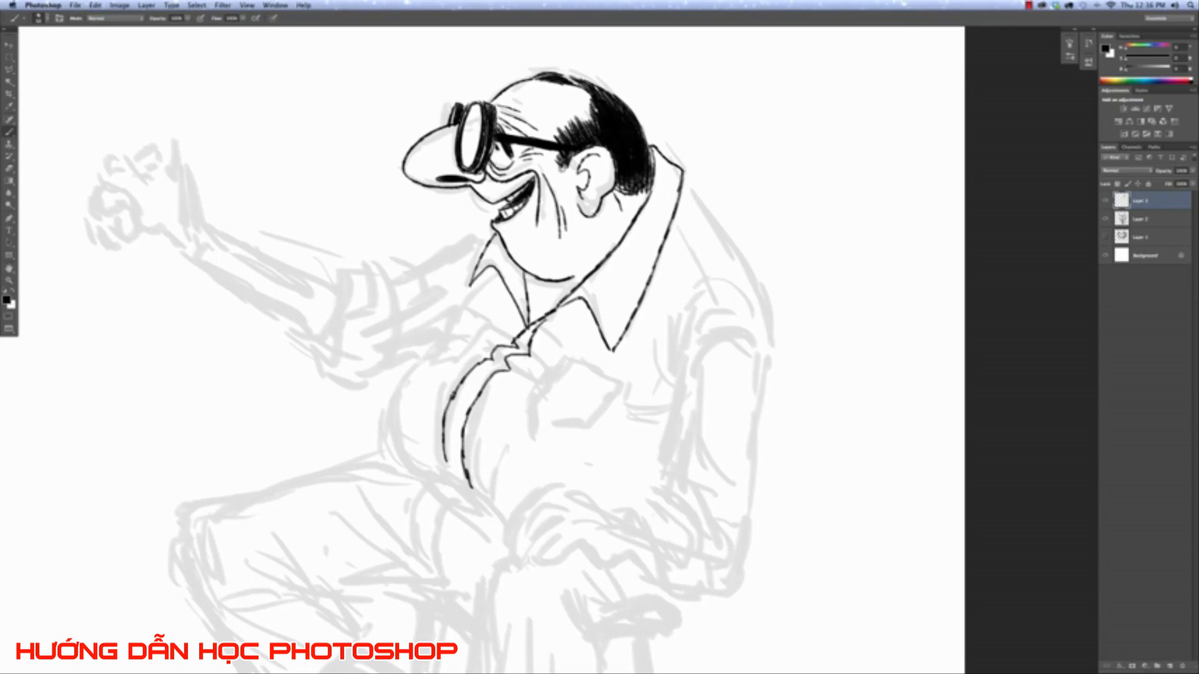
pyautogui.press('super+0')
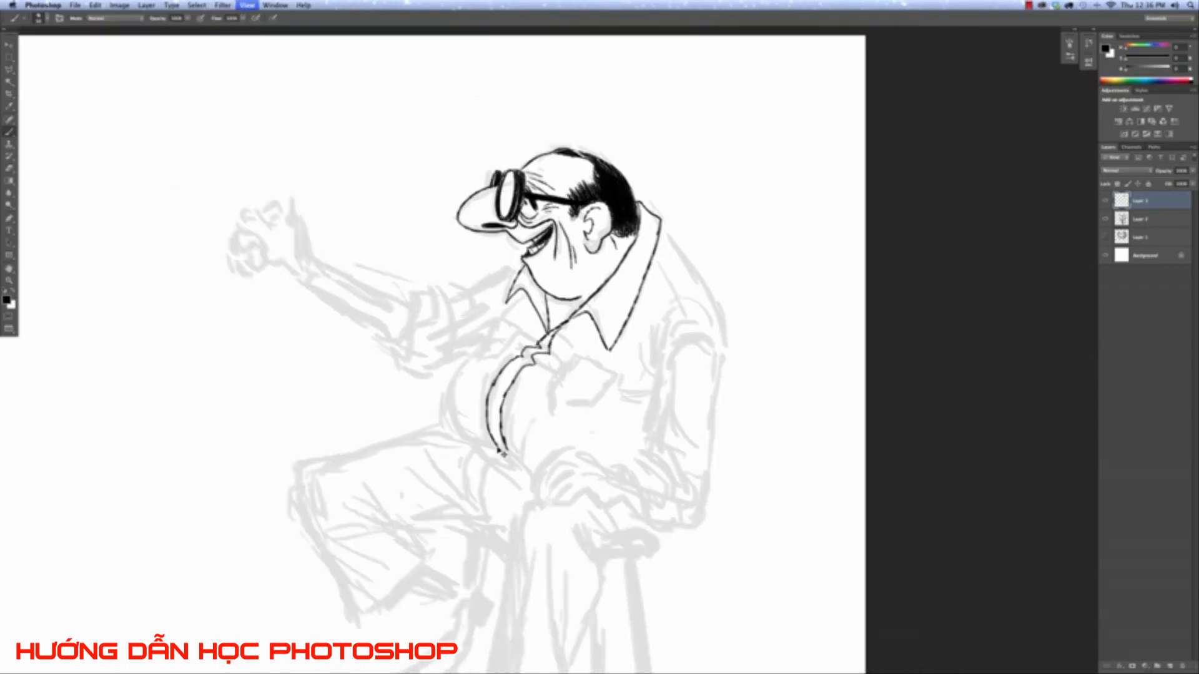
pyautogui.press('super+equal')
pyautogui.press('super+equal')
pyautogui.press('super+equal')
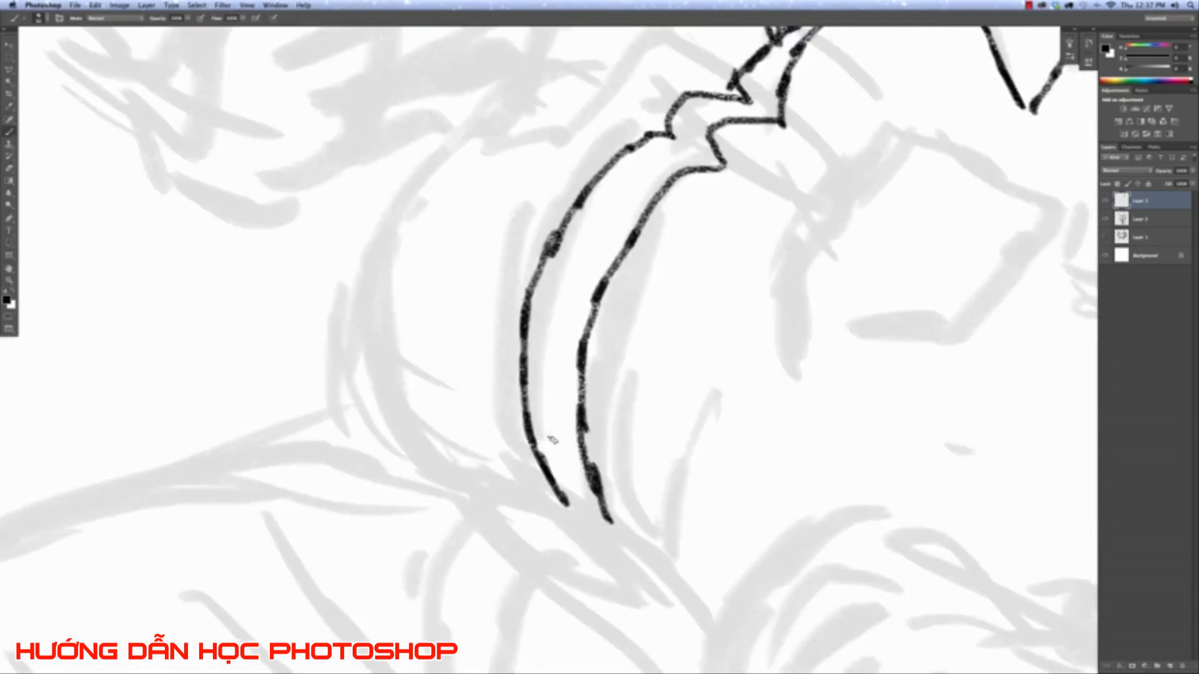
# Ink five solid black round buttons along the shirt placket, from the lower belly up to the zigzag folds below the collar.
pyautogui.moveTo(552, 440); pyautogui.dragTo(562, 437)
pyautogui.moveTo(559, 324); pyautogui.dragTo(557, 327)
pyautogui.moveTo(622, 194); pyautogui.dragTo(614, 206)
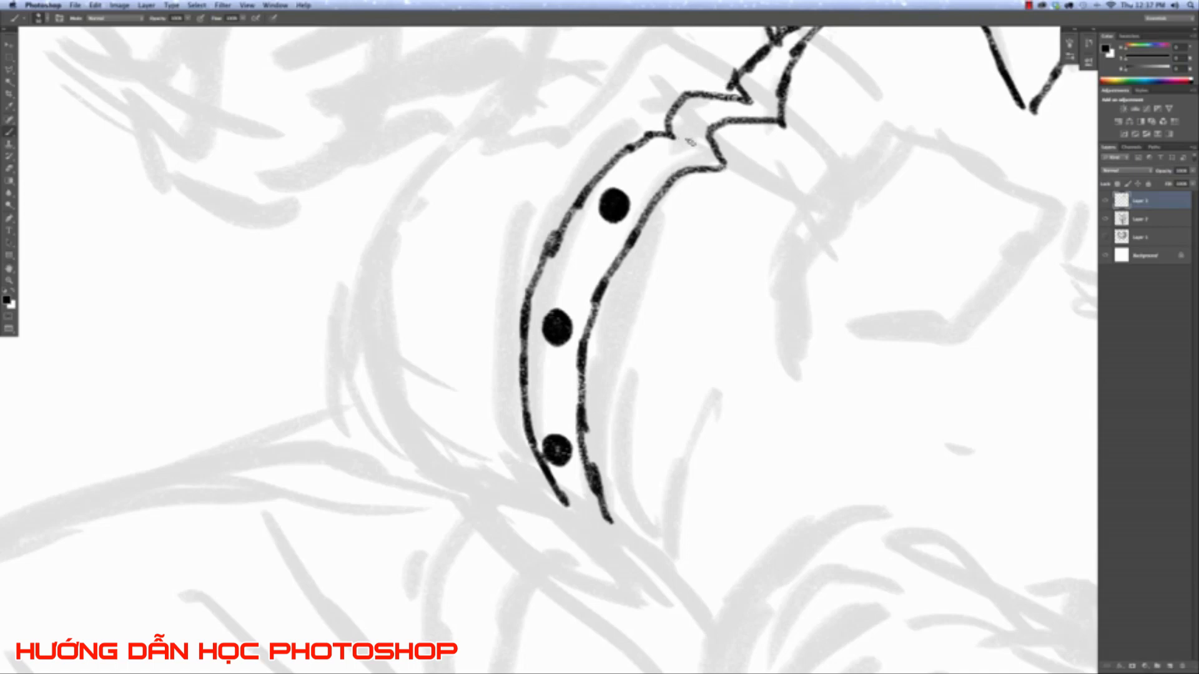
pyautogui.moveTo(687, 124); pyautogui.dragTo(692, 108)
pyautogui.moveTo(771, 214); pyautogui.dragTo(720, 356)
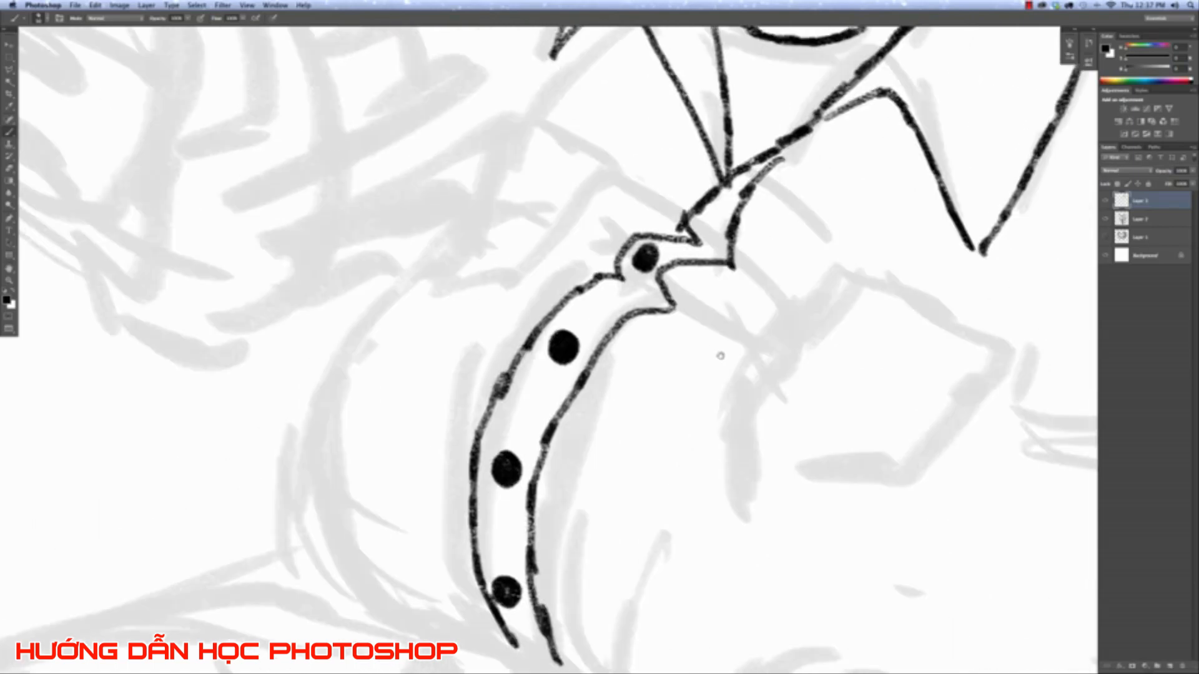
pyautogui.moveTo(713, 216); pyautogui.dragTo(719, 211)
pyautogui.press('super+minus')
pyautogui.press('super+minus')
pyautogui.press('super+minus')
pyautogui.press('super+minus')
pyautogui.press('super+minus')
pyautogui.press('super+equal')
pyautogui.press('super+equal')
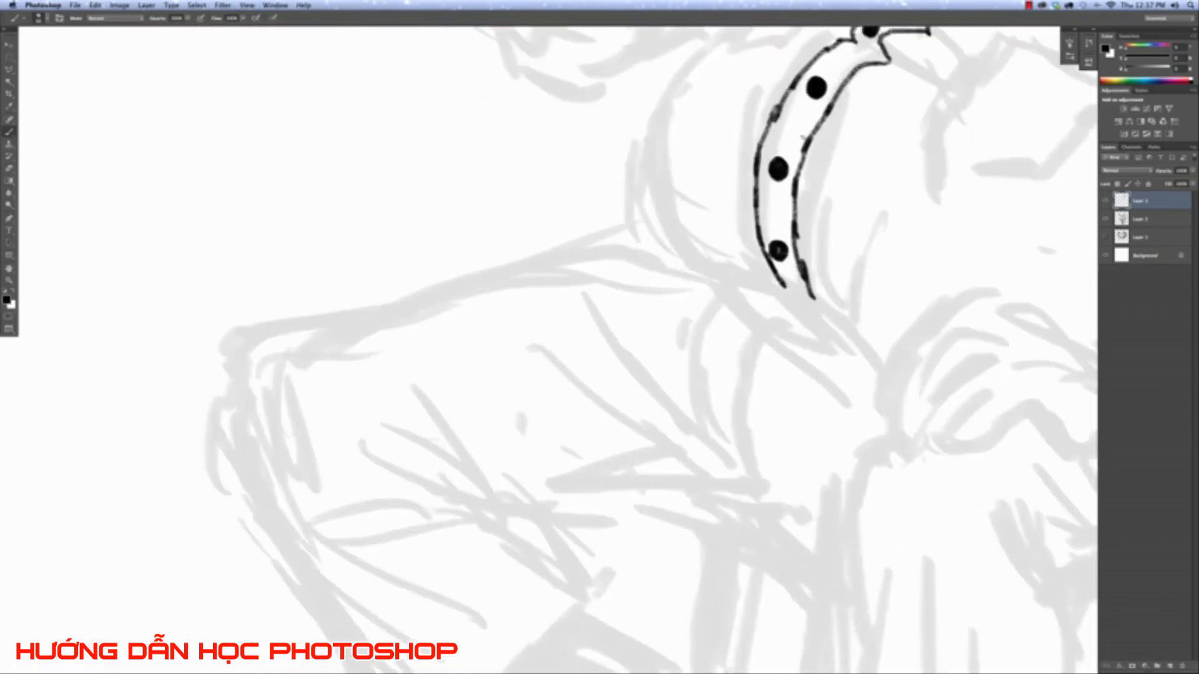
pyautogui.scroll(5, 591, 293)
pyautogui.hscroll(5, 591, 292)
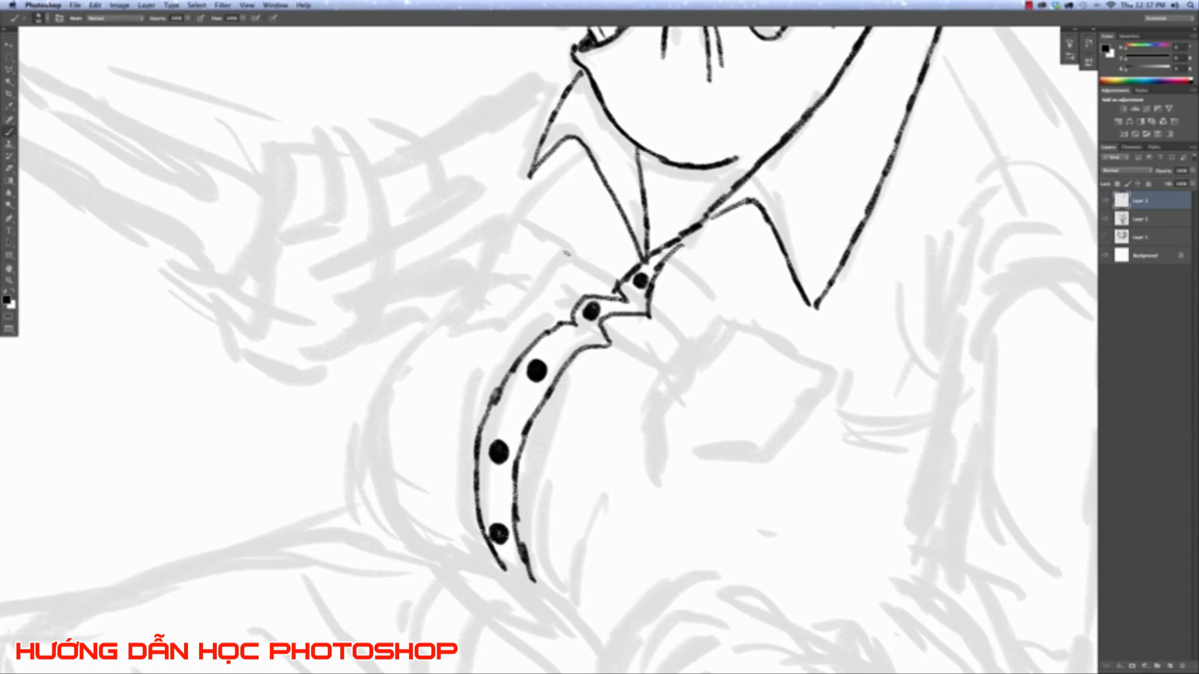
pyautogui.moveTo(600, 249)
pyautogui.mouseDown()
pyautogui.moveTo(534, 314)
pyautogui.moveTo(463, 332)
pyautogui.moveTo(469, 295)
pyautogui.moveTo(514, 220)
pyautogui.moveTo(594, 256)
pyautogui.mouseUp()
pyautogui.press('super+z')
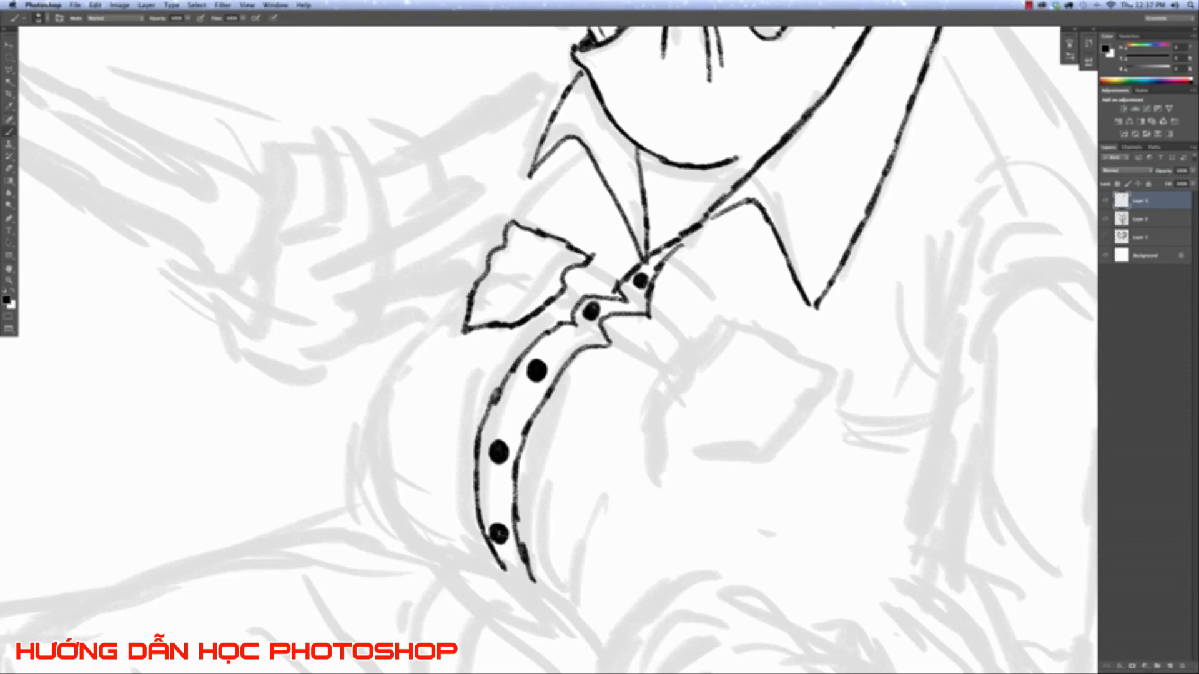
pyautogui.press('super+z')
# Ink the far chest pocket with wavy side edges and a slanted top edge, plus diagonal tension creases across the upper placket.
pyautogui.moveTo(510, 218)
pyautogui.mouseDown()
pyautogui.moveTo(439, 331)
pyautogui.moveTo(450, 352)
pyautogui.moveTo(517, 325)
pyautogui.moveTo(540, 267)
pyautogui.moveTo(573, 257)
pyautogui.mouseUp()
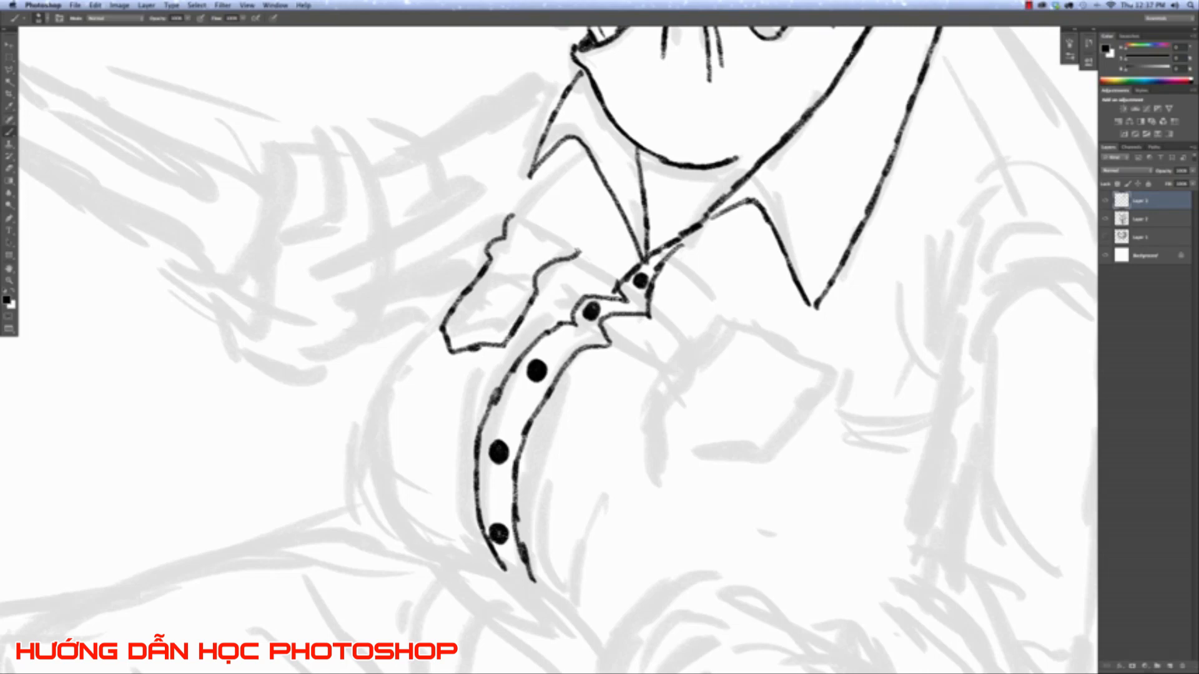
pyautogui.moveTo(509, 214)
pyautogui.mouseDown()
pyautogui.moveTo(579, 236)
pyautogui.moveTo(529, 239)
pyautogui.moveTo(578, 251)
pyautogui.moveTo(612, 284)
pyautogui.mouseUp()
pyautogui.press('super+z')
pyautogui.moveTo(523, 236); pyautogui.dragTo(690, 346)
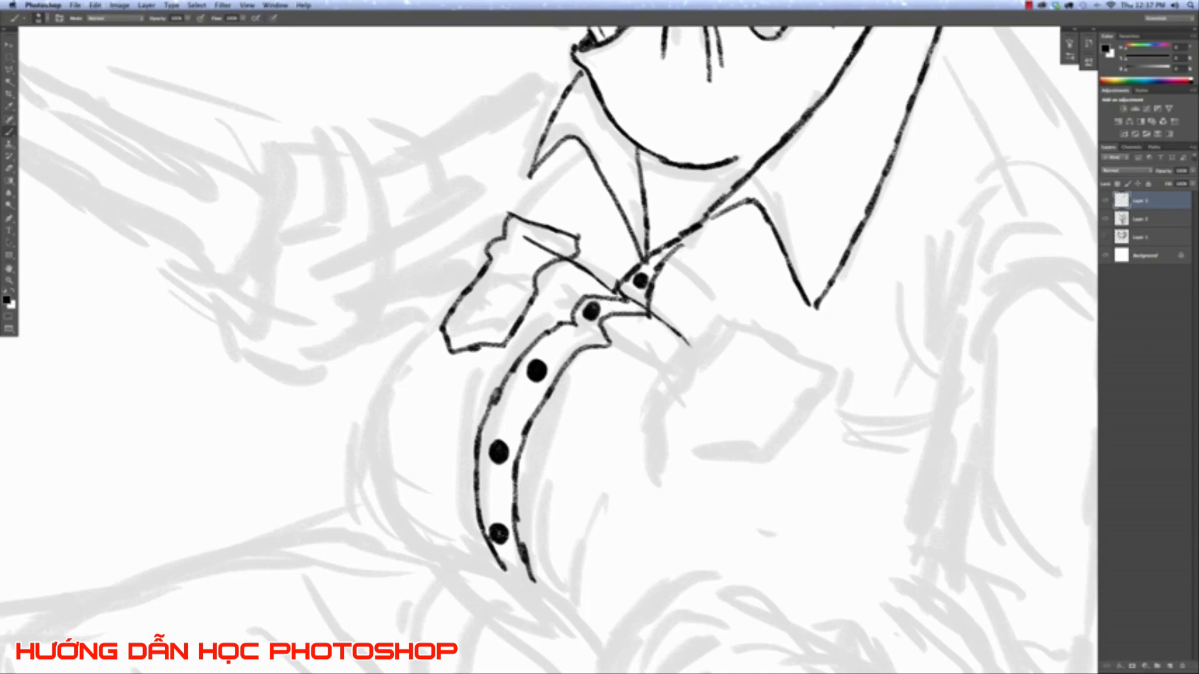
pyautogui.moveTo(542, 306); pyautogui.dragTo(644, 358)
pyautogui.moveTo(611, 236); pyautogui.dragTo(684, 316)
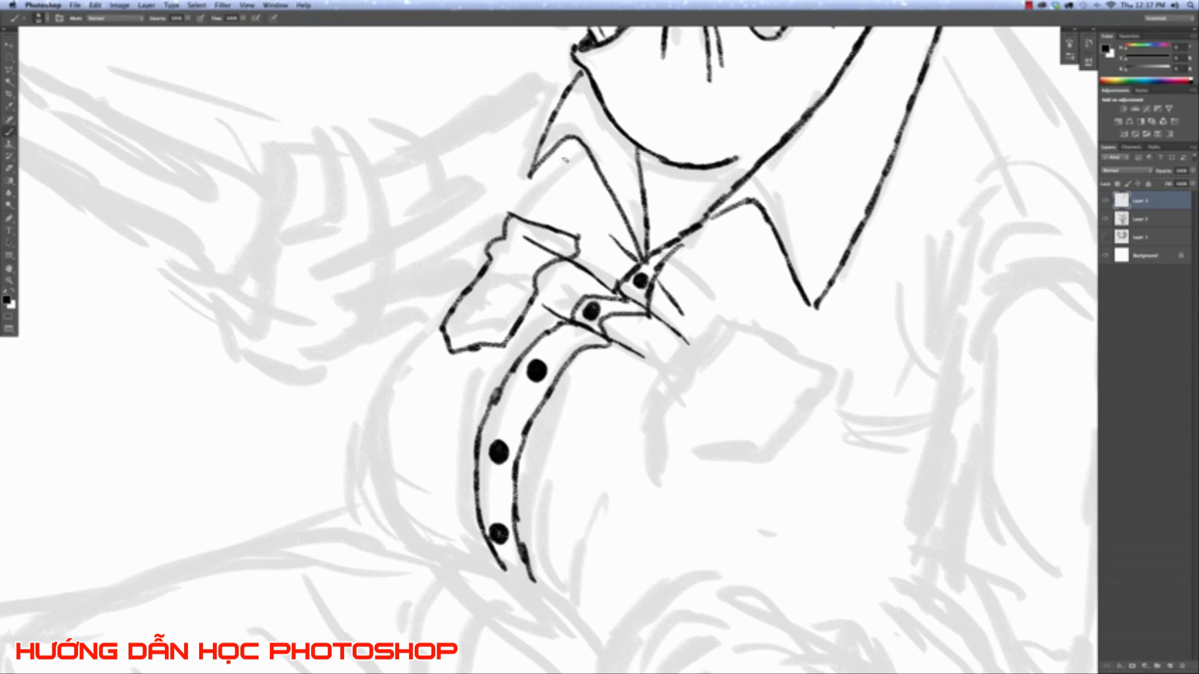
# Ink the shirt's front contour from the far collar down around the belly, with short creases near the waist on both sides of the placket.
pyautogui.moveTo(585, 147); pyautogui.dragTo(520, 214)
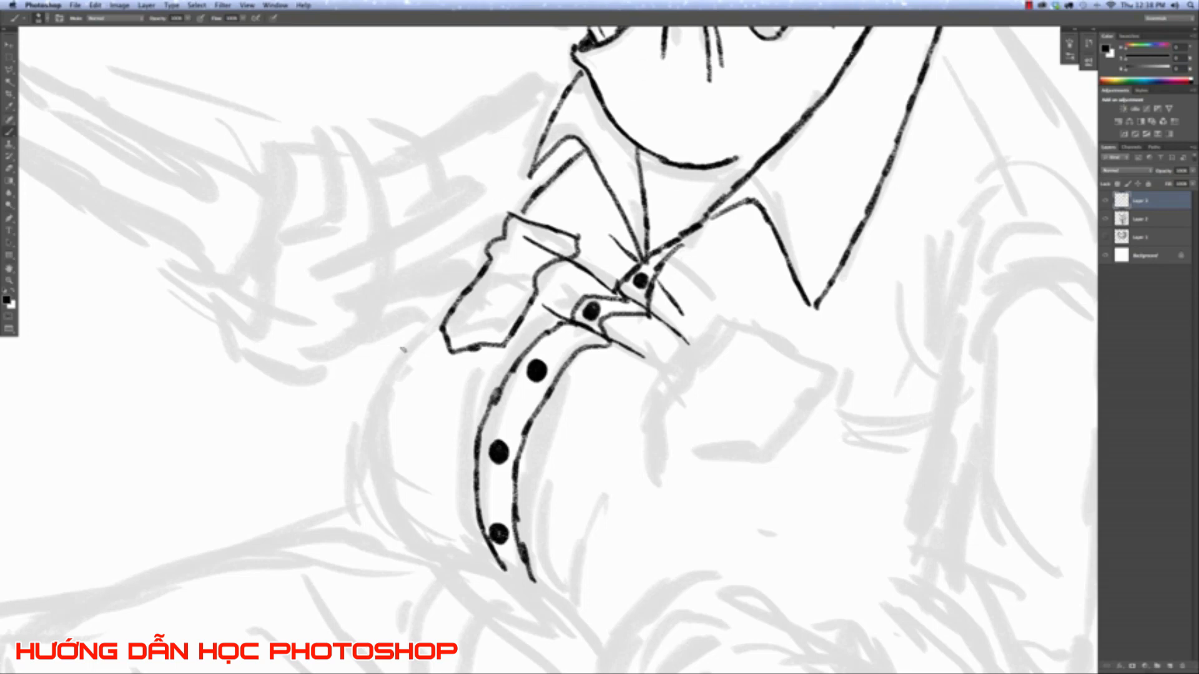
pyautogui.moveTo(451, 302)
pyautogui.mouseDown()
pyautogui.moveTo(378, 391)
pyautogui.moveTo(379, 488)
pyautogui.moveTo(407, 545)
pyautogui.mouseUp()
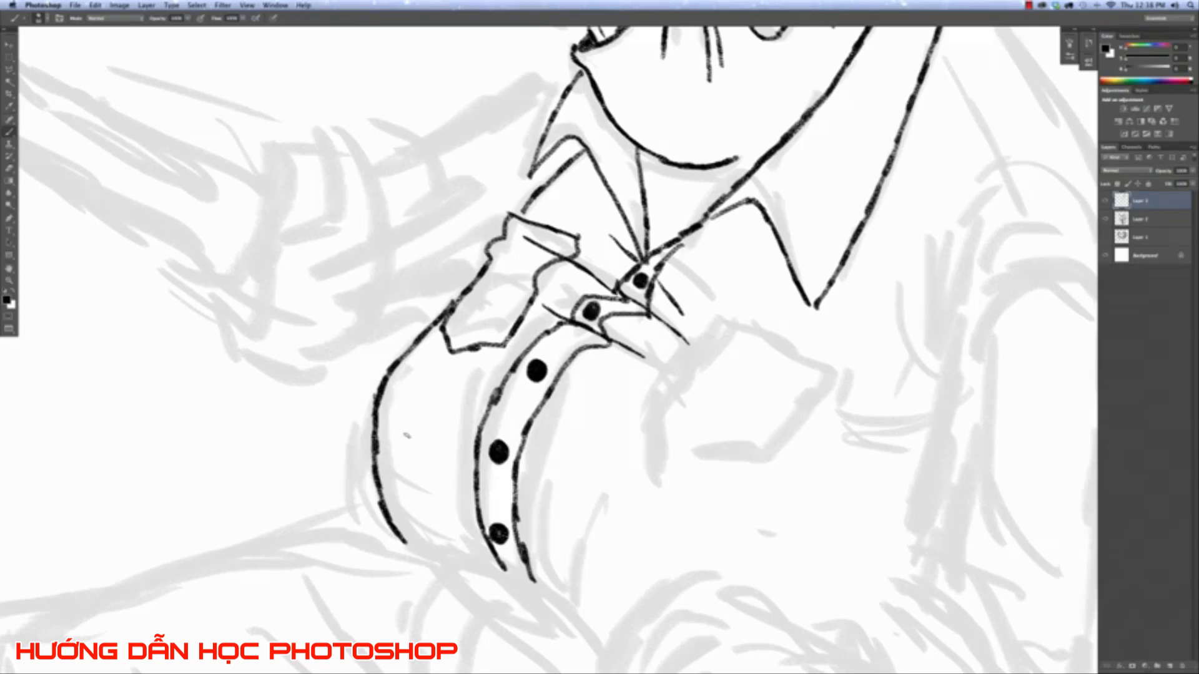
pyautogui.moveTo(394, 478); pyautogui.dragTo(429, 548)
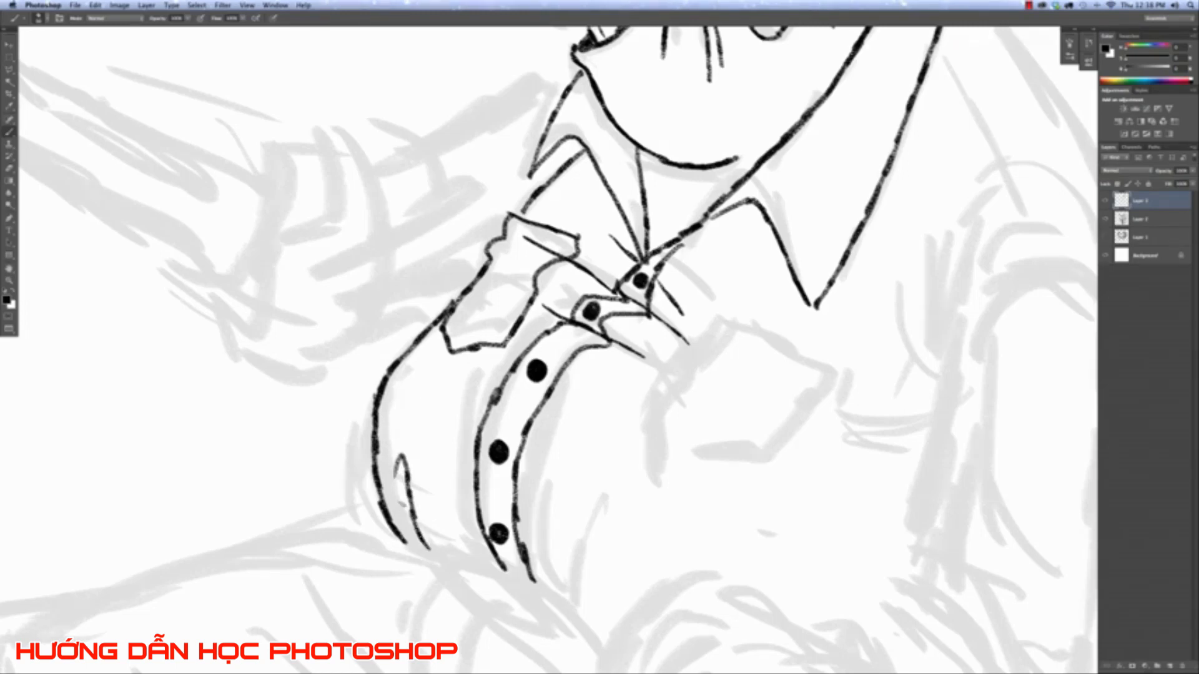
pyautogui.moveTo(395, 503); pyautogui.dragTo(419, 547)
pyautogui.moveTo(444, 477); pyautogui.dragTo(454, 562)
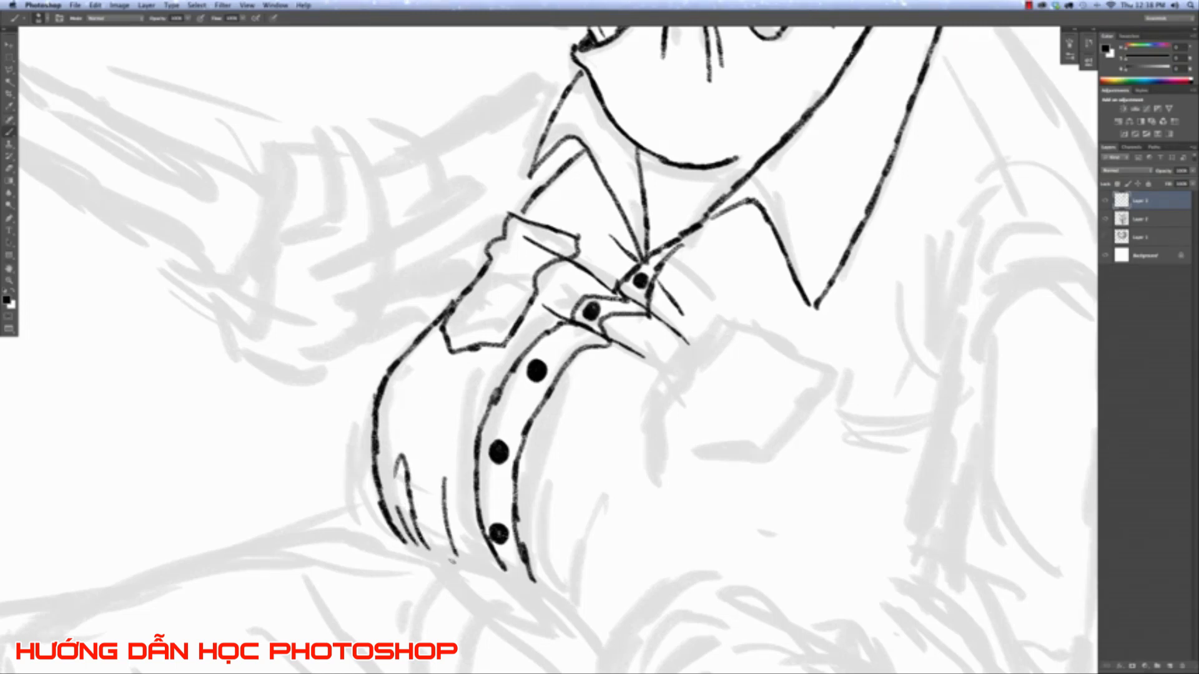
pyautogui.moveTo(668, 494); pyautogui.dragTo(561, 399)
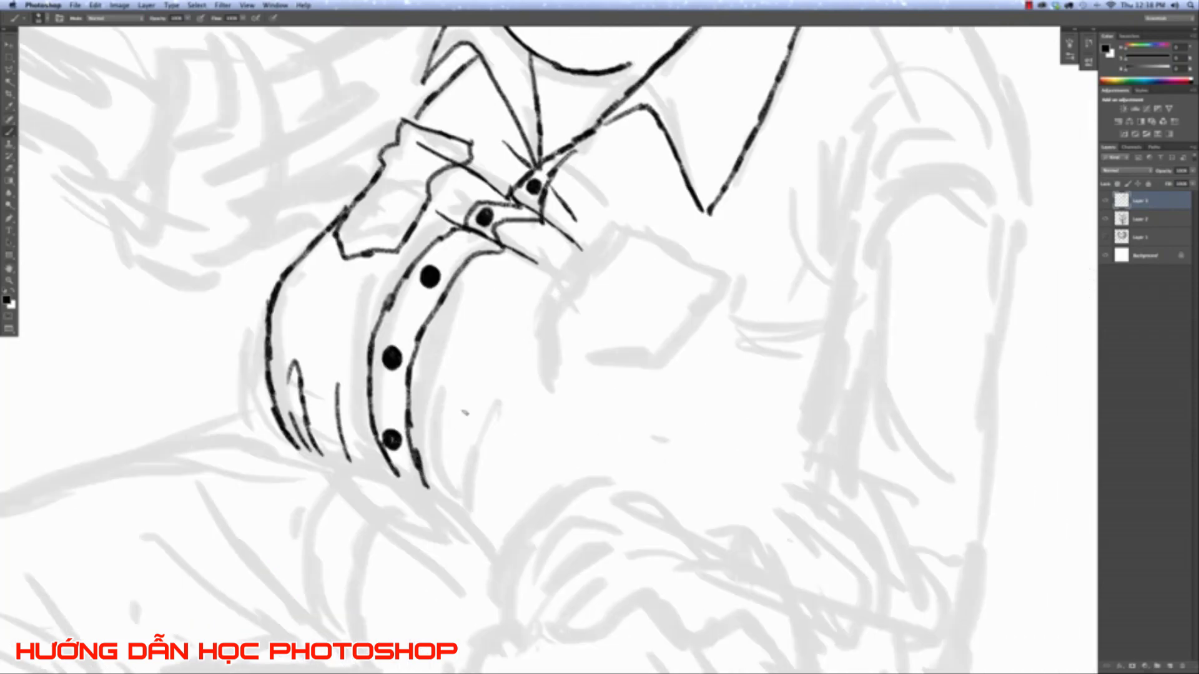
pyautogui.moveTo(482, 402)
pyautogui.mouseDown()
pyautogui.moveTo(454, 493)
pyautogui.moveTo(500, 483)
pyautogui.moveTo(544, 447)
pyautogui.moveTo(552, 419)
pyautogui.mouseUp()
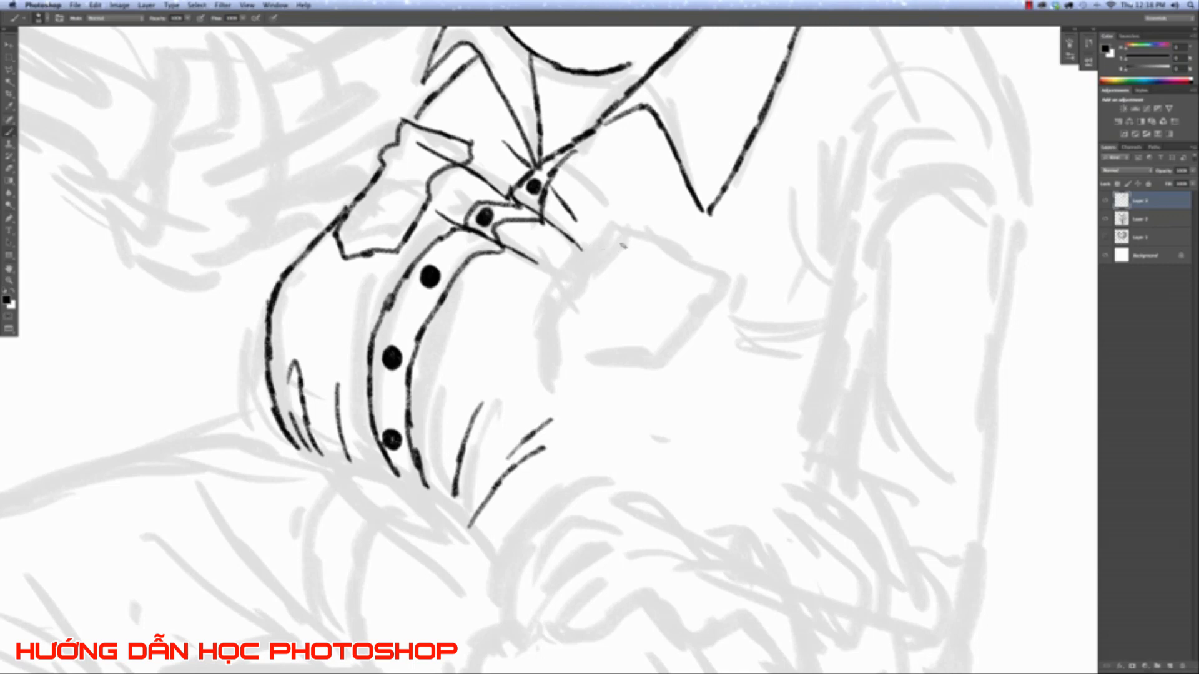
# Ink the near chest pocket as an angular shape with a flap, and add a flap line to the far pocket.
pyautogui.moveTo(621, 228)
pyautogui.mouseDown()
pyautogui.moveTo(551, 316)
pyautogui.moveTo(554, 378)
pyautogui.moveTo(669, 367)
pyautogui.moveTo(730, 264)
pyautogui.mouseUp()
pyautogui.moveTo(619, 222); pyautogui.dragTo(738, 269)
pyautogui.moveTo(603, 257); pyautogui.dragTo(699, 308)
pyautogui.moveTo(385, 148); pyautogui.dragTo(440, 171)
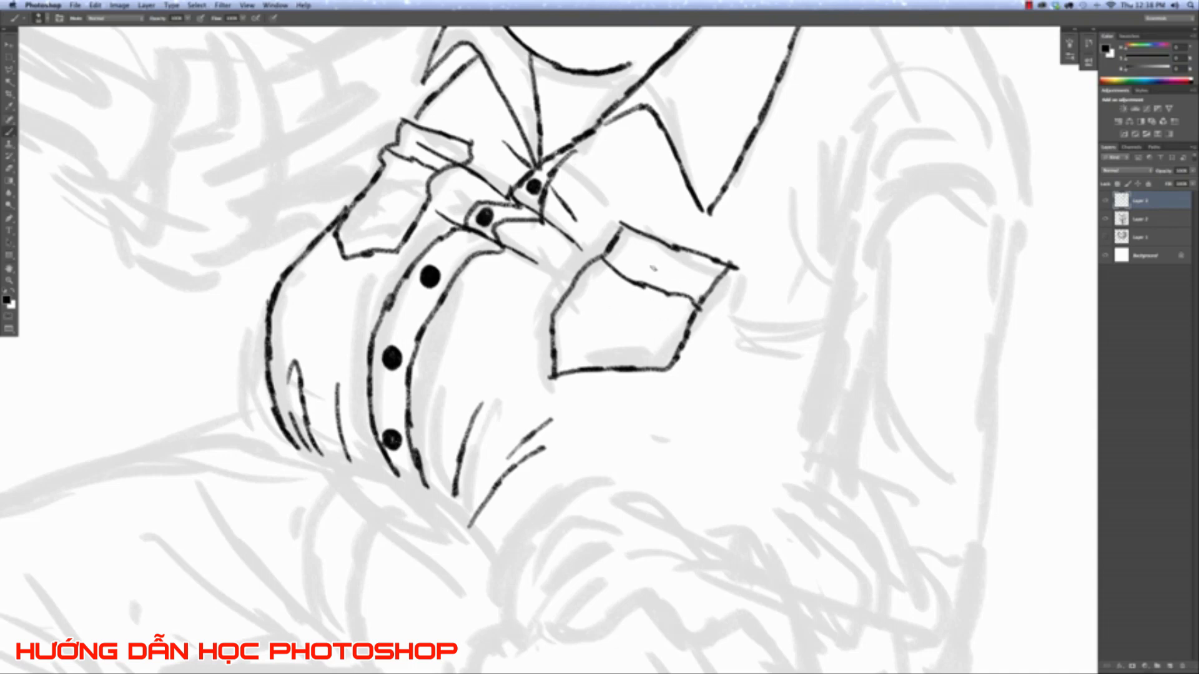
# Ink the undershirt's neckband below the chin with an upper and lower curve and short rib lines between them.
pyautogui.press('super+0')
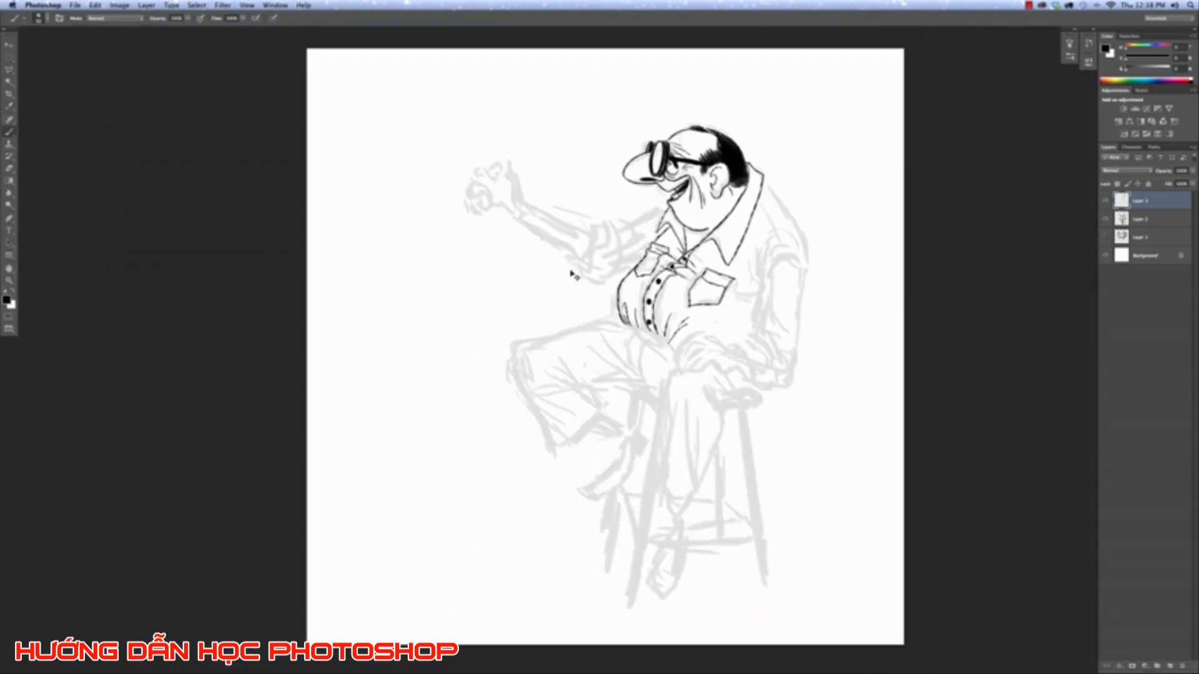
pyautogui.press('super+plus')
pyautogui.press('super+plus')
pyautogui.press('super+plus')
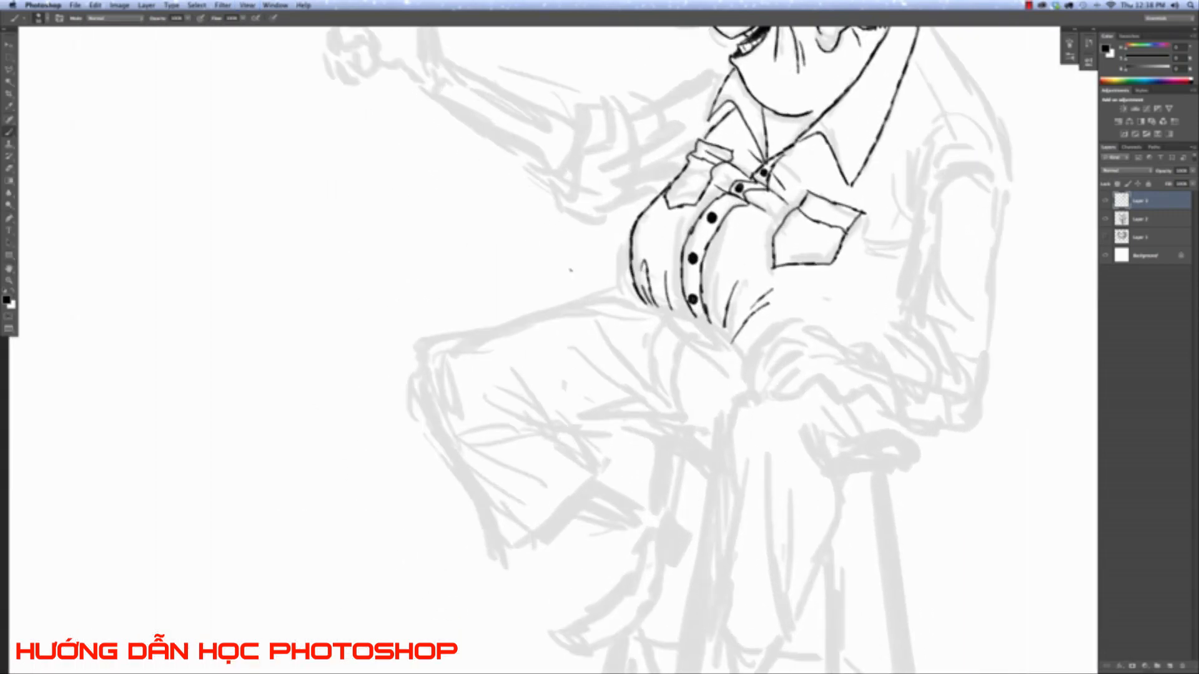
pyautogui.moveTo(730, 132); pyautogui.dragTo(627, 250)
pyautogui.press('super+plus')
pyautogui.press('super+plus')
pyautogui.moveTo(711, 159); pyautogui.dragTo(618, 272)
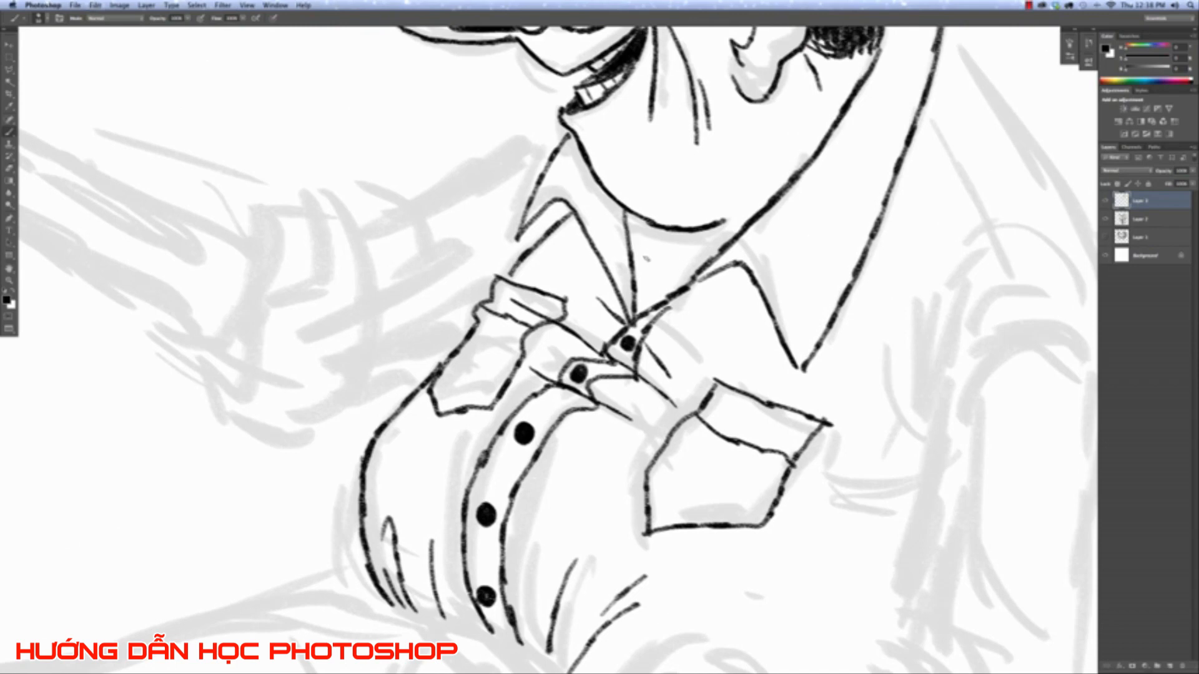
pyautogui.moveTo(627, 226)
pyautogui.mouseDown()
pyautogui.moveTo(660, 251)
pyautogui.moveTo(718, 257)
pyautogui.mouseUp()
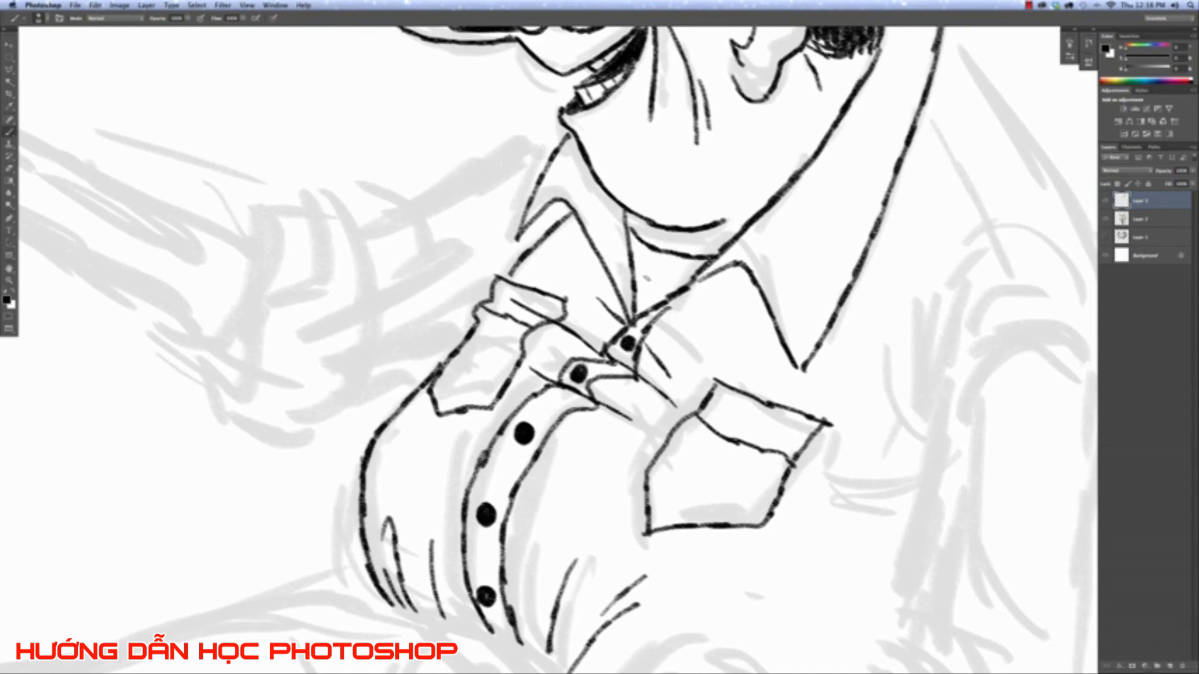
pyautogui.moveTo(635, 276); pyautogui.dragTo(679, 292)
pyautogui.moveTo(661, 253)
pyautogui.mouseDown()
pyautogui.moveTo(650, 281)
pyautogui.moveTo(682, 282)
pyautogui.moveTo(638, 274)
pyautogui.mouseUp()
pyautogui.moveTo(640, 250); pyautogui.dragTo(628, 277)
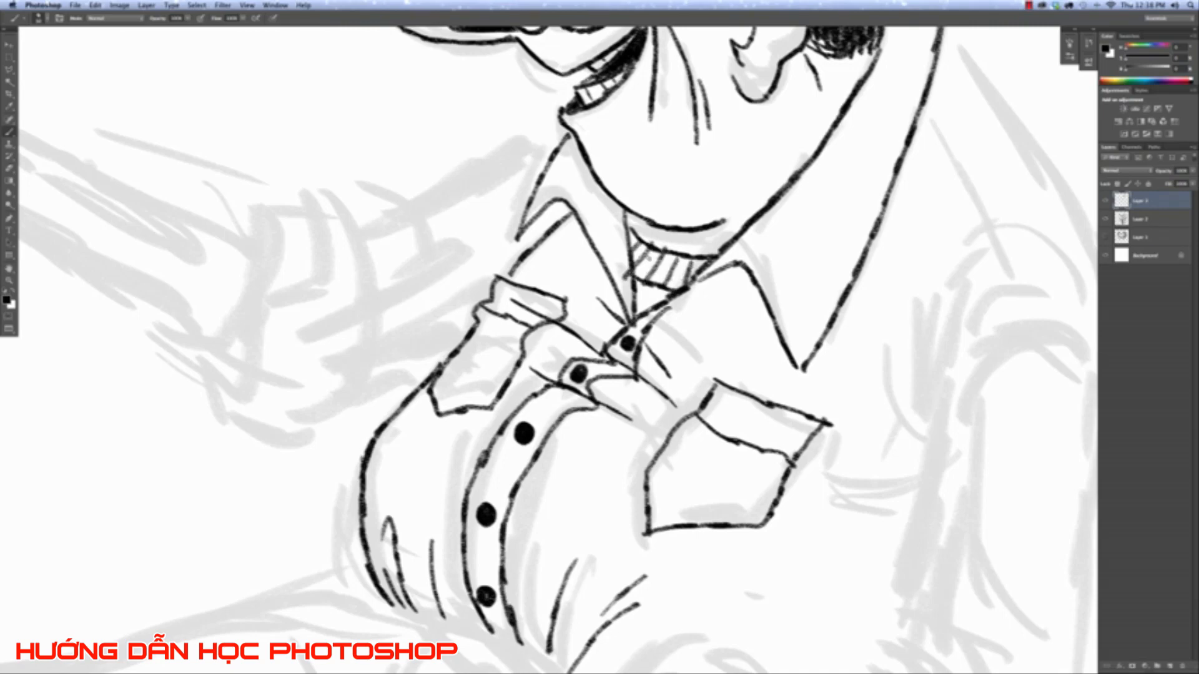
# Examine the whole figure, hiding the faded sketch layer to check the inked lines alone and showing it again.
pyautogui.press('super+minus')
pyautogui.press('super+minus')
pyautogui.press('super+minus')
pyautogui.press('super+plus')
pyautogui.press('super+plus')
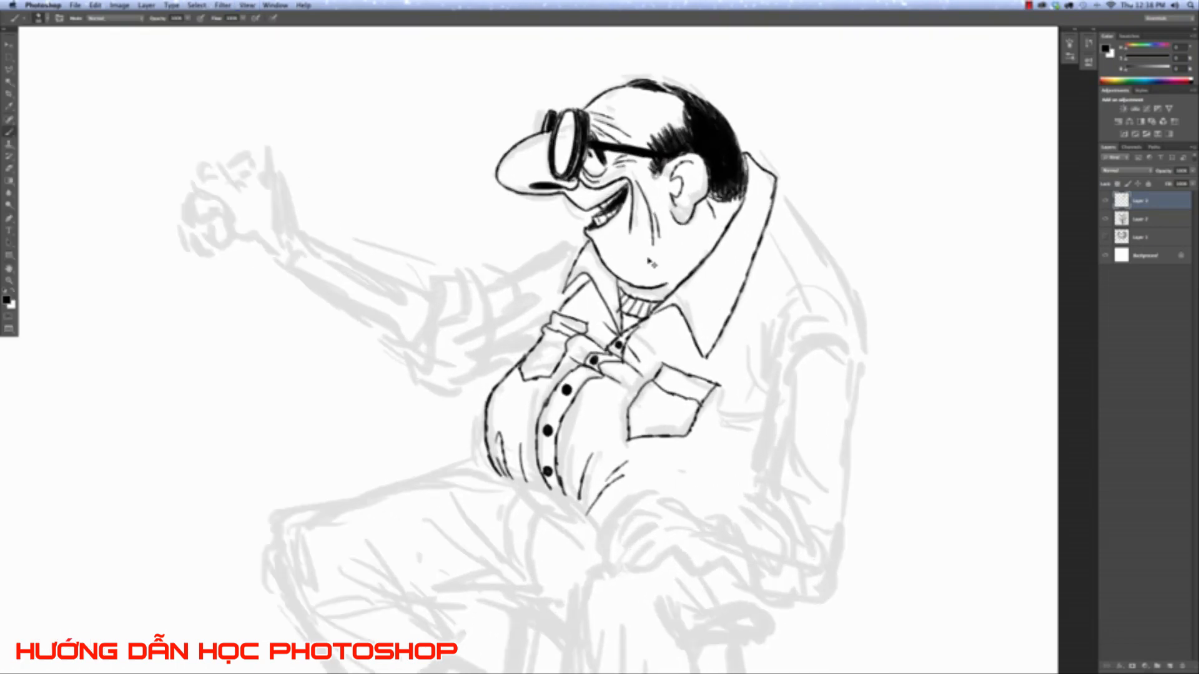
pyautogui.press('super+minus')
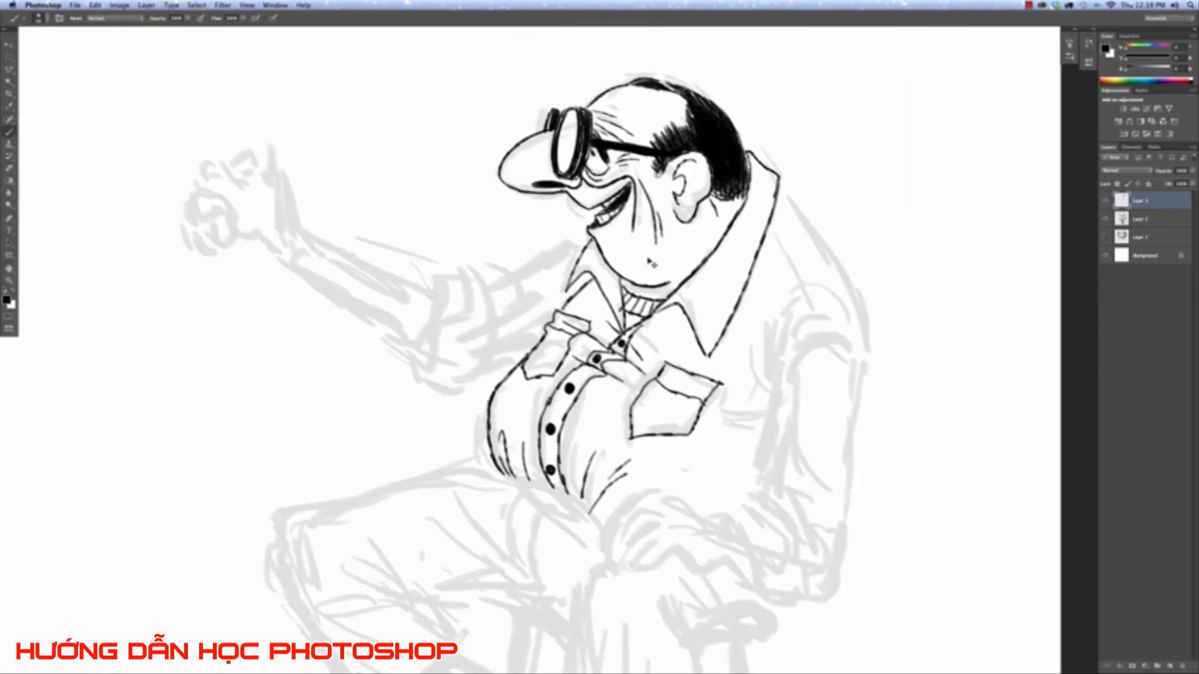
pyautogui.press('super+plus')
pyautogui.scroll(3, 653, 262)
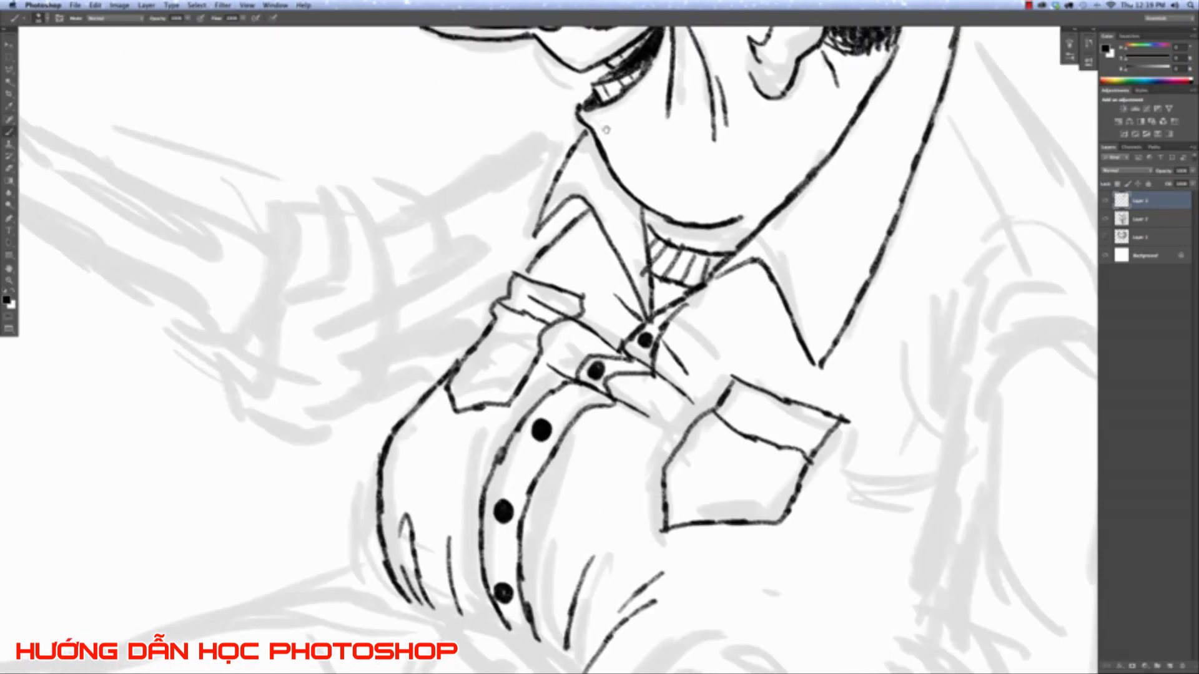
pyautogui.hscroll(-3, 684, 281)
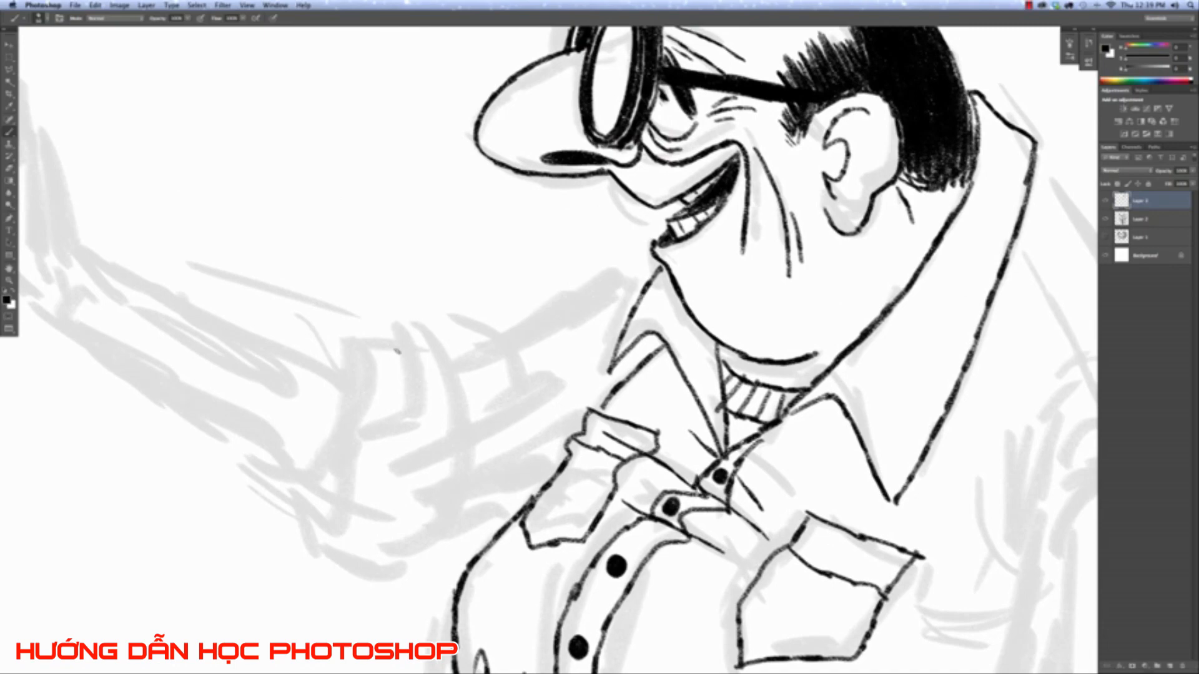
pyautogui.press('super+minus')
pyautogui.press('super+minus')
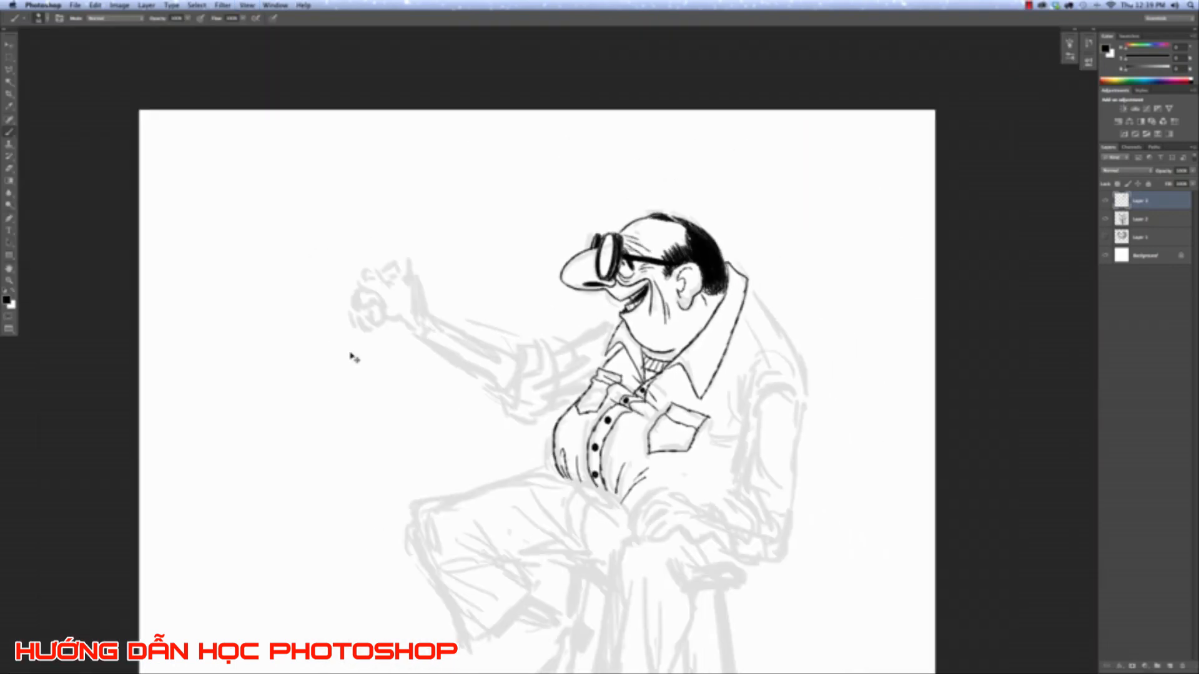
pyautogui.scroll(-5, 843, 312)
pyautogui.hscroll(2, 843, 312)
pyautogui.press('super+minus')
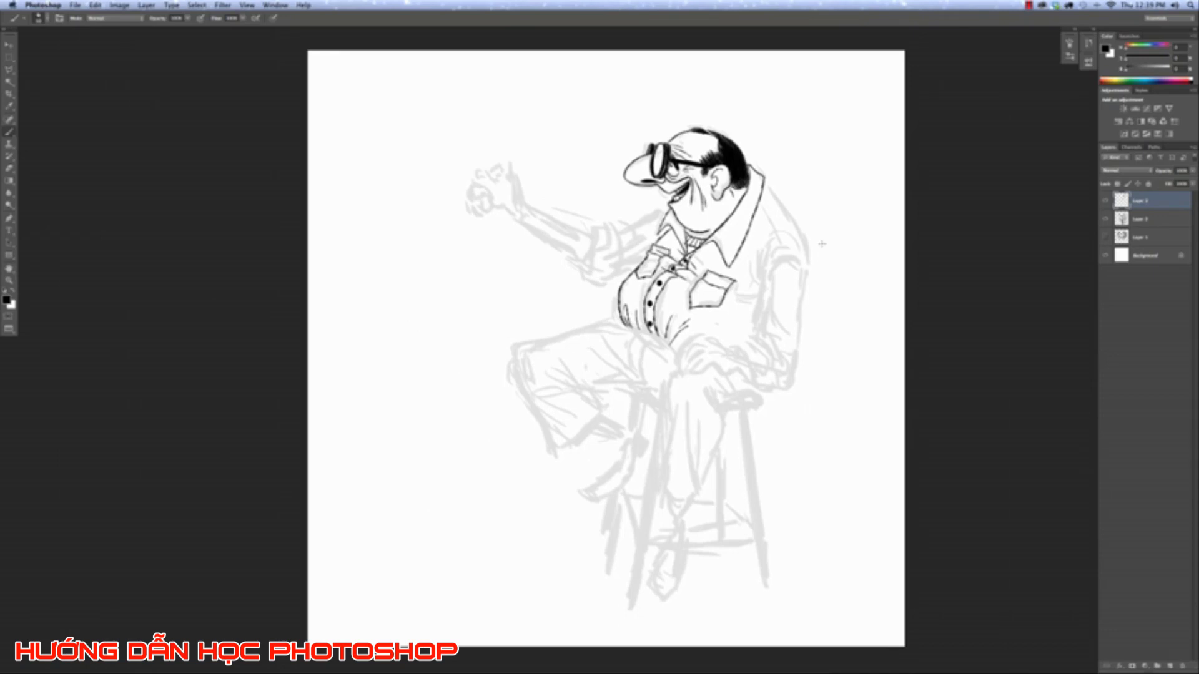
pyautogui.click(1104, 223)
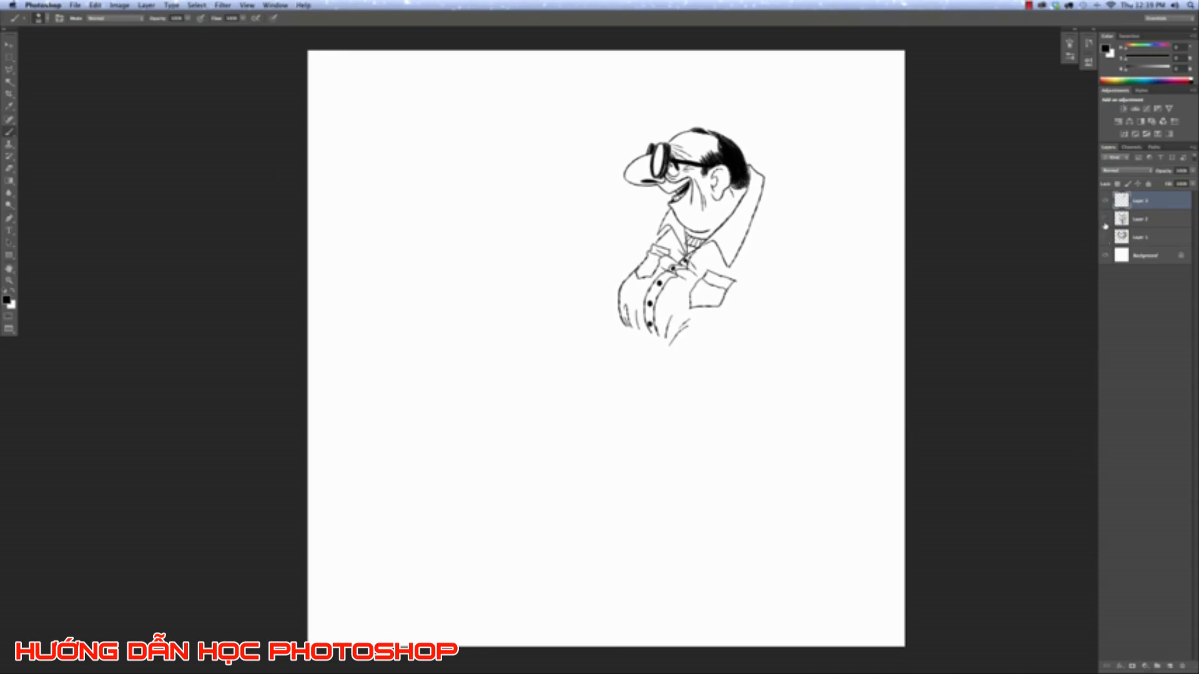
pyautogui.click(1105, 223)
# Ink the rolled-up sleeve cuff on the outstretched far arm, with curved side edges, a rounded lower edge and inner fold lines.
pyautogui.press('super+plus')
pyautogui.press('super+plus')
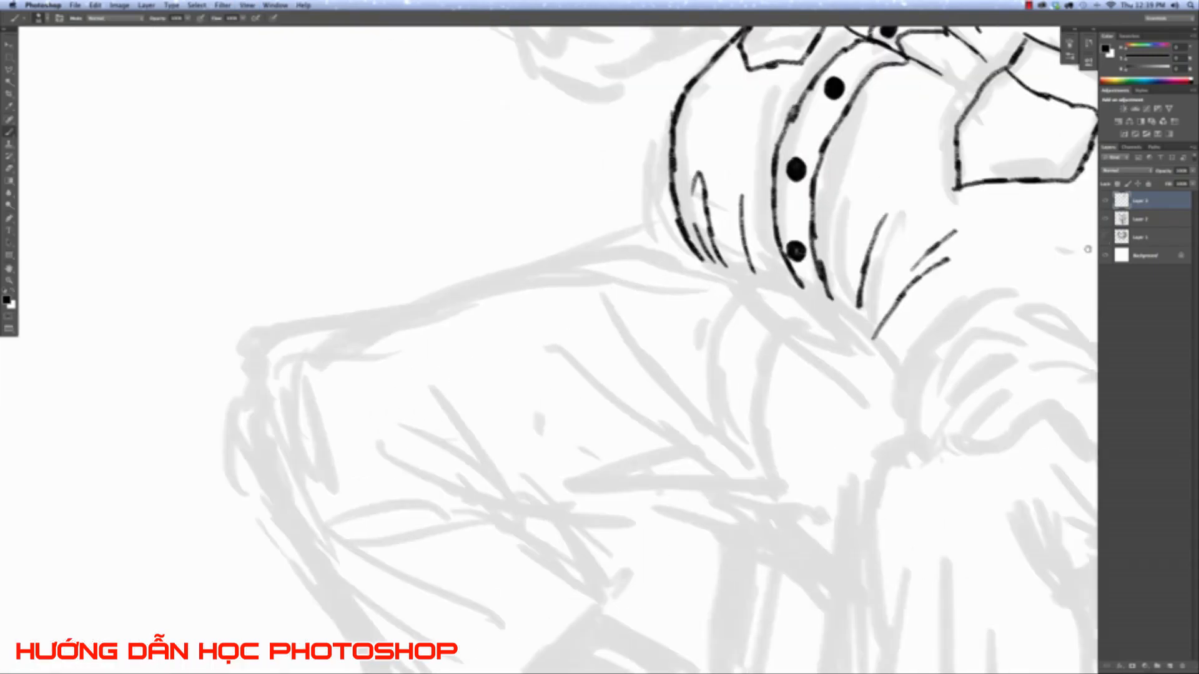
pyautogui.scroll(3, 505, 294)
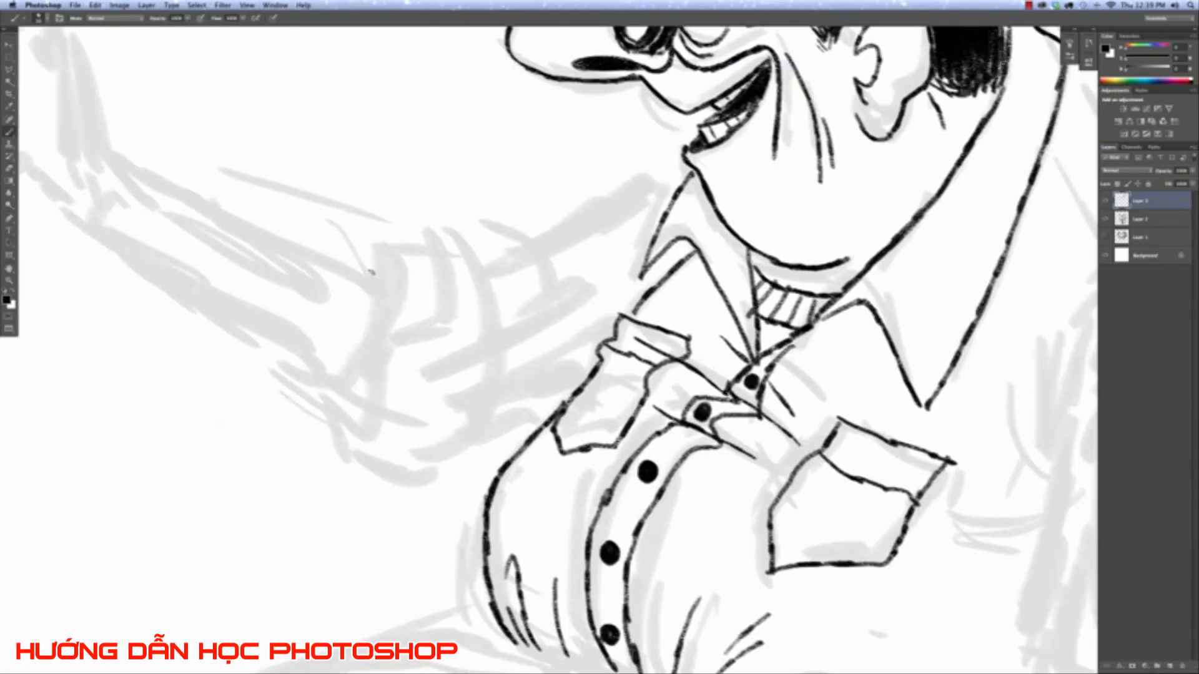
pyautogui.moveTo(370, 275)
pyautogui.mouseDown()
pyautogui.moveTo(394, 252)
pyautogui.moveTo(414, 261)
pyautogui.moveTo(463, 250)
pyautogui.moveTo(478, 268)
pyautogui.moveTo(482, 433)
pyautogui.mouseUp()
pyautogui.moveTo(382, 271)
pyautogui.mouseDown()
pyautogui.moveTo(401, 309)
pyautogui.moveTo(406, 375)
pyautogui.moveTo(390, 425)
pyautogui.moveTo(372, 437)
pyautogui.mouseUp()
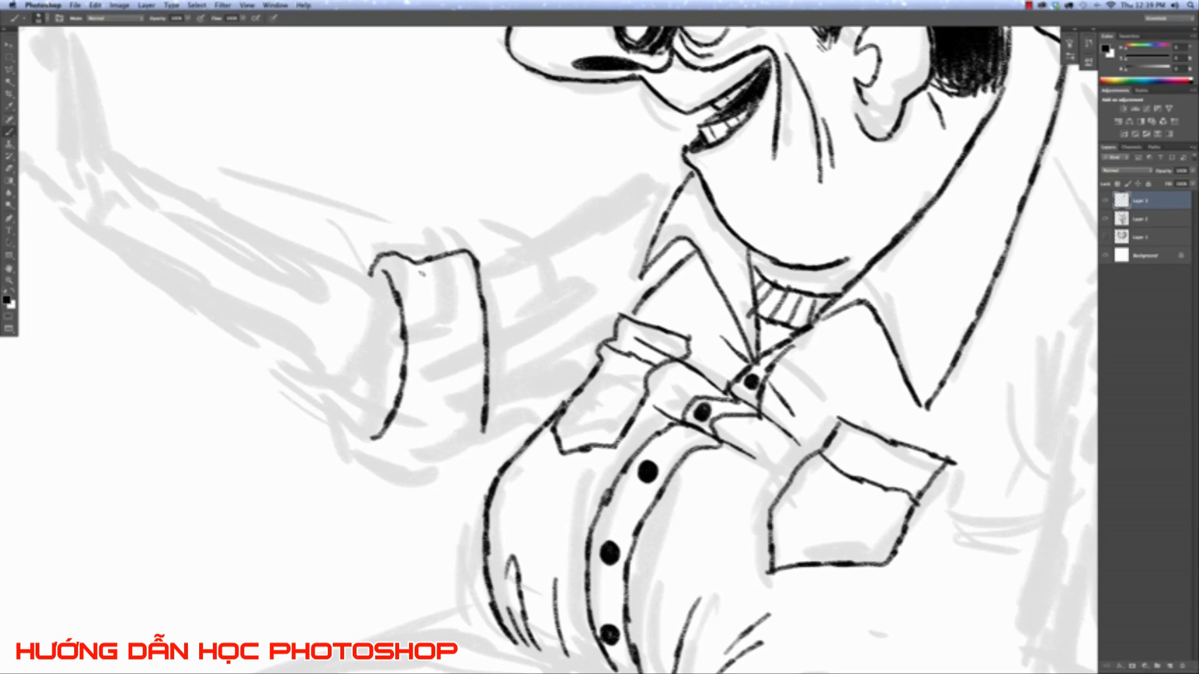
pyautogui.moveTo(422, 274)
pyautogui.mouseDown()
pyautogui.moveTo(437, 337)
pyautogui.moveTo(434, 435)
pyautogui.mouseUp()
pyautogui.moveTo(440, 435); pyautogui.dragTo(457, 352)
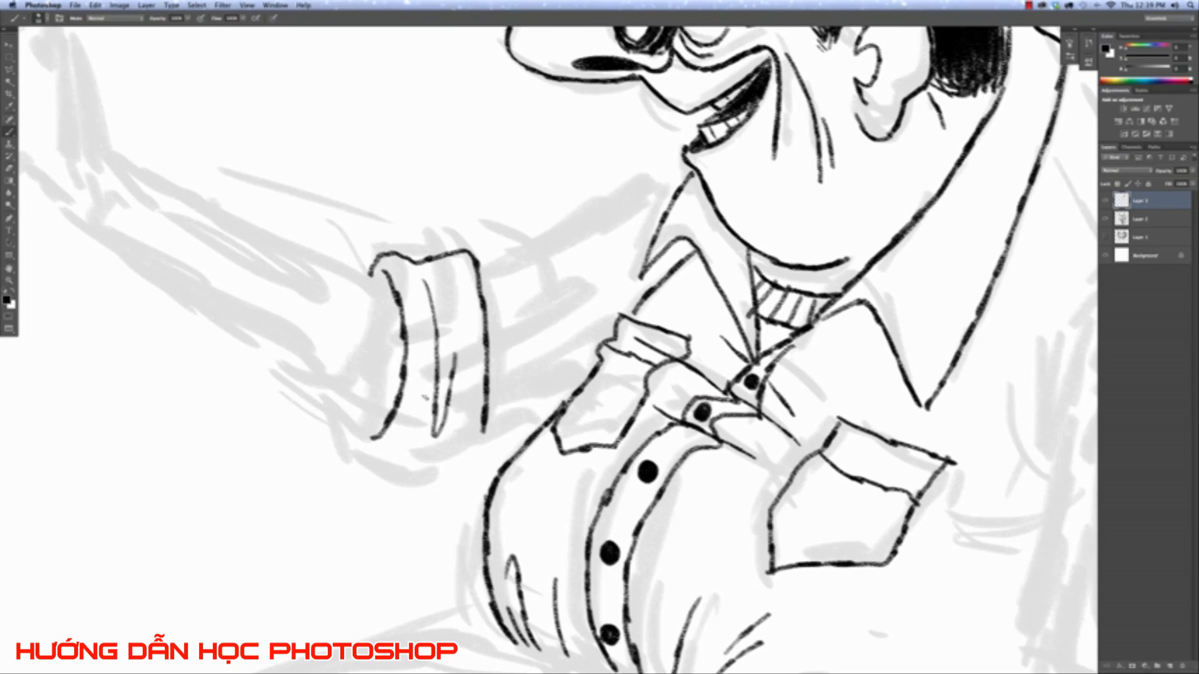
pyautogui.moveTo(356, 423)
pyautogui.mouseDown()
pyautogui.moveTo(368, 459)
pyautogui.moveTo(403, 461)
pyautogui.moveTo(471, 452)
pyautogui.moveTo(482, 432)
pyautogui.mouseUp()
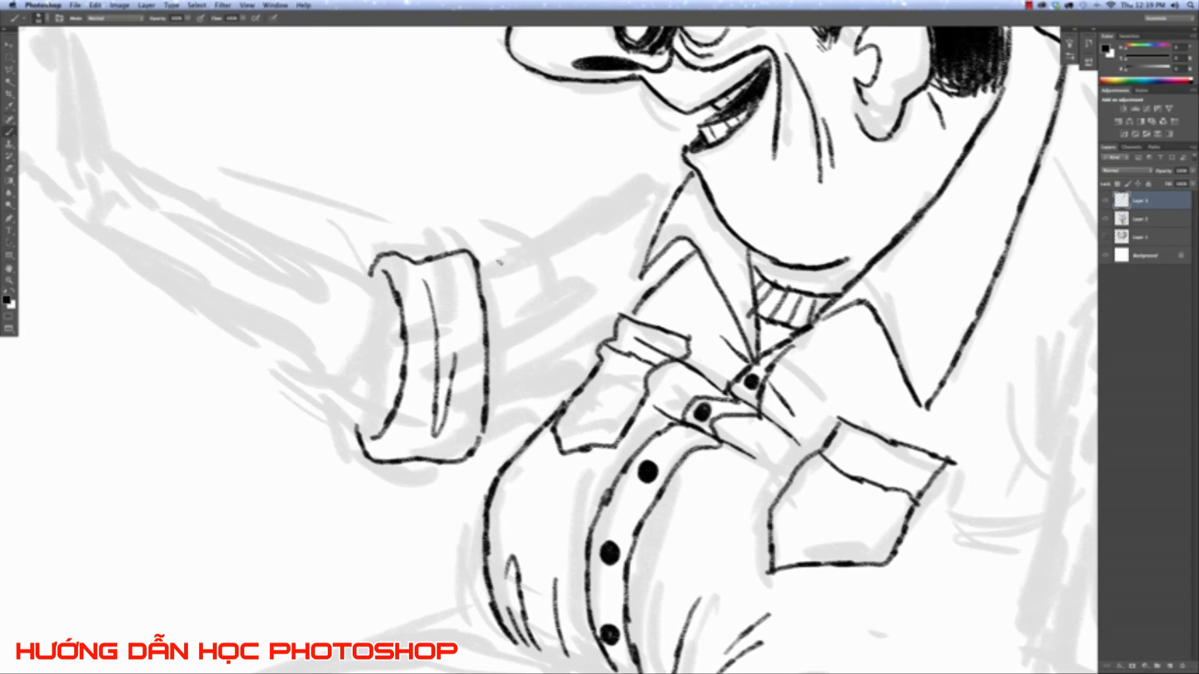
# Ink the far sleeve's upper edge from cuff to collar, its short lower edge to the chest, and two diagonal creases between them.
pyautogui.moveTo(482, 268)
pyautogui.mouseDown()
pyautogui.moveTo(523, 263)
pyautogui.moveTo(669, 191)
pyautogui.mouseUp()
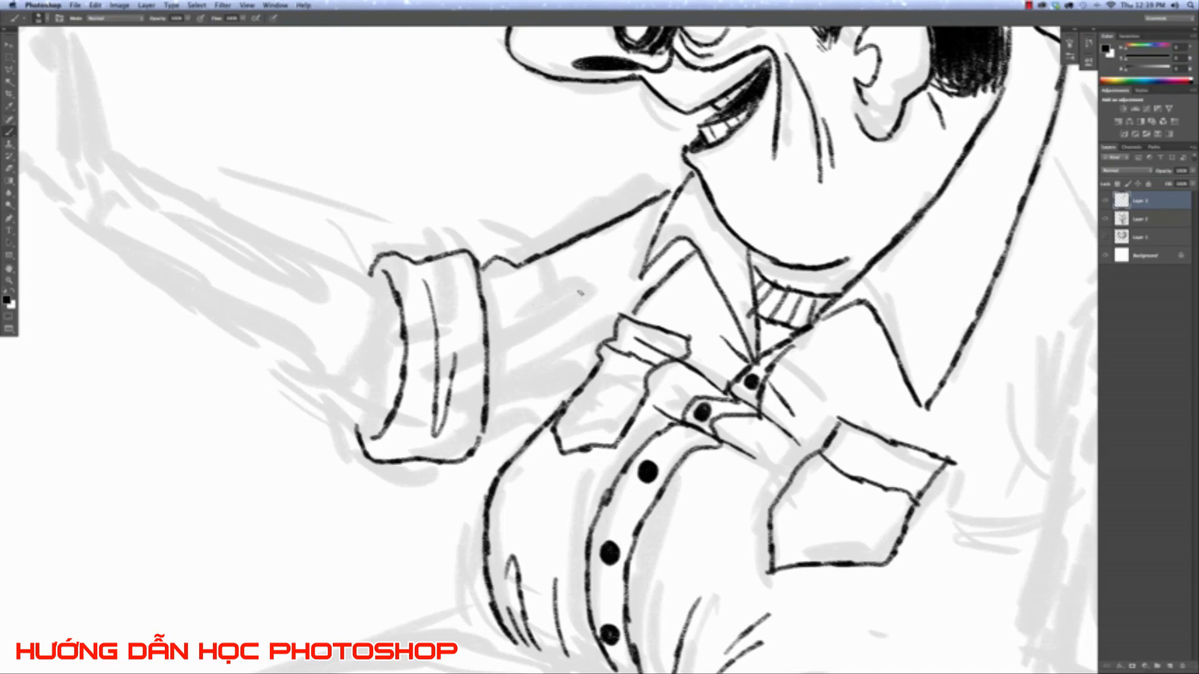
pyautogui.moveTo(488, 426); pyautogui.dragTo(543, 411)
pyautogui.moveTo(495, 284)
pyautogui.mouseDown()
pyautogui.moveTo(544, 367)
pyautogui.moveTo(565, 322)
pyautogui.moveTo(592, 344)
pyautogui.mouseUp()
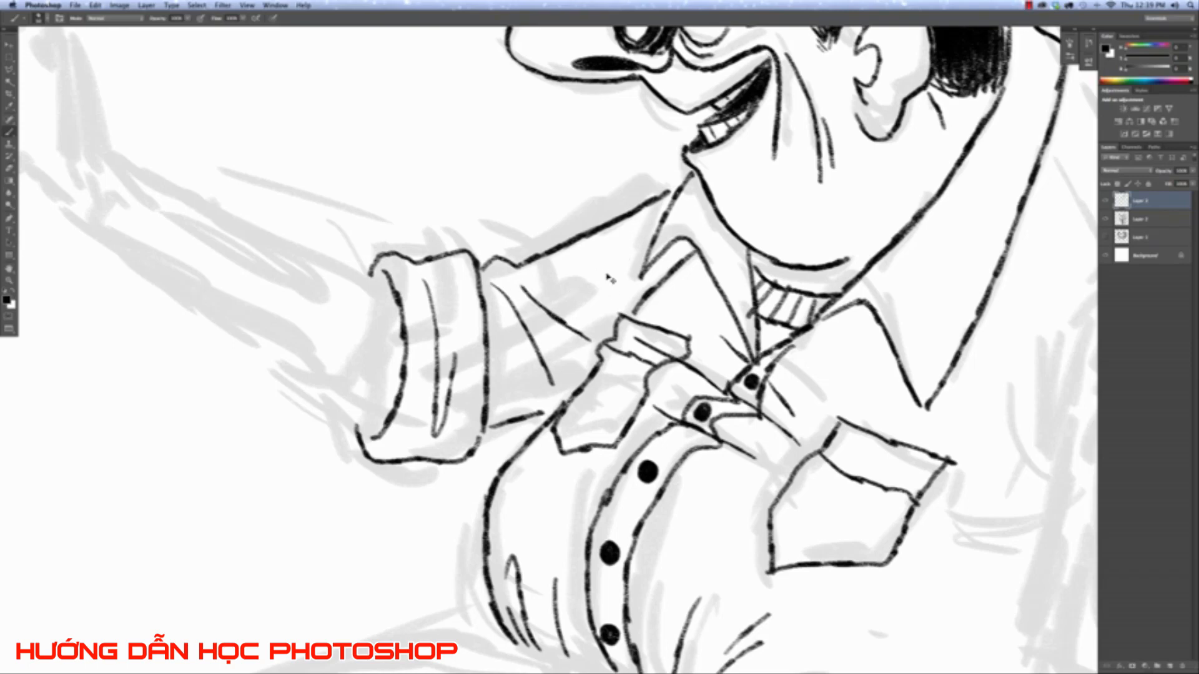
pyautogui.press('super+minus')
pyautogui.press('super+minus')
pyautogui.press('super+minus')
pyautogui.press('super+plus')
pyautogui.press('super+plus')
pyautogui.press('super+plus')
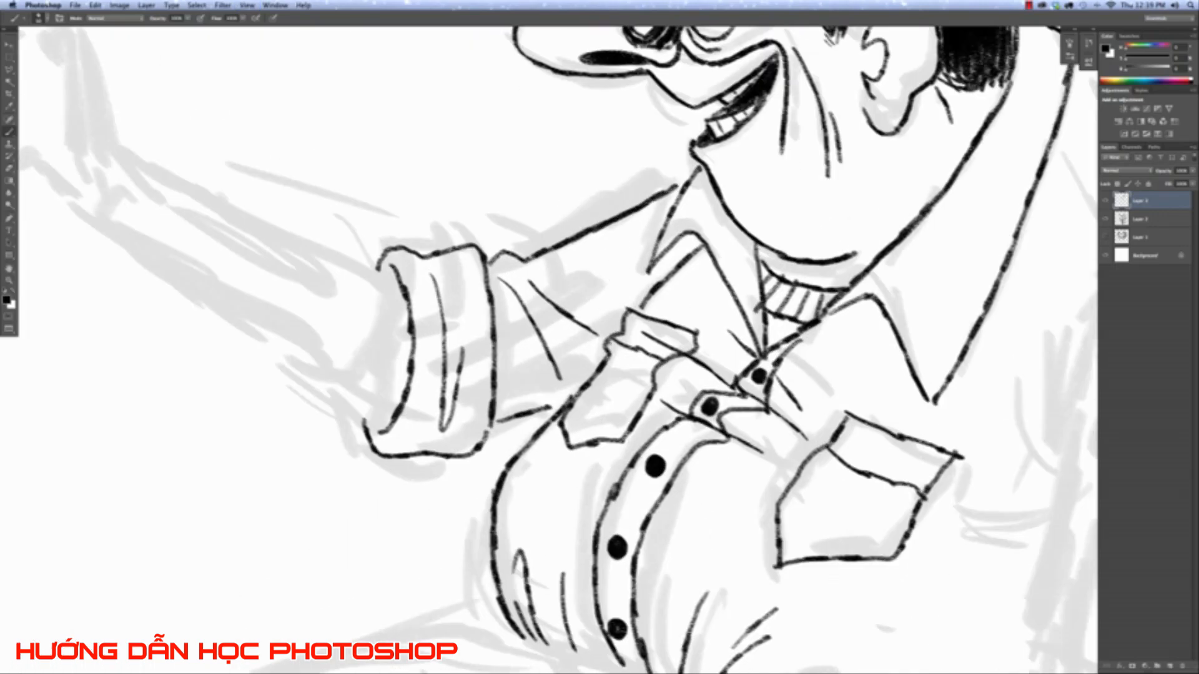
# Redraw the longer diagonal crease on the far upper sleeve and add a short horizontal crease near the collar.
pyautogui.press('super+minus')
pyautogui.press('super+minus')
pyautogui.press('super+minus')
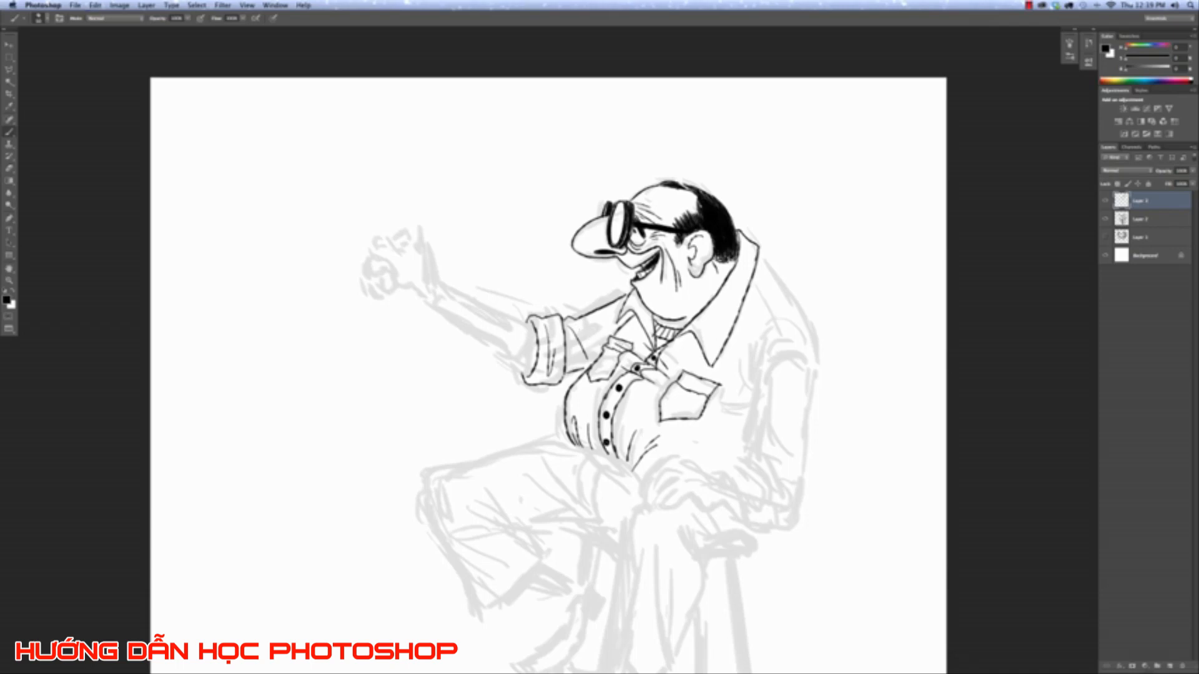
pyautogui.press('super+plus')
pyautogui.press('super+plus')
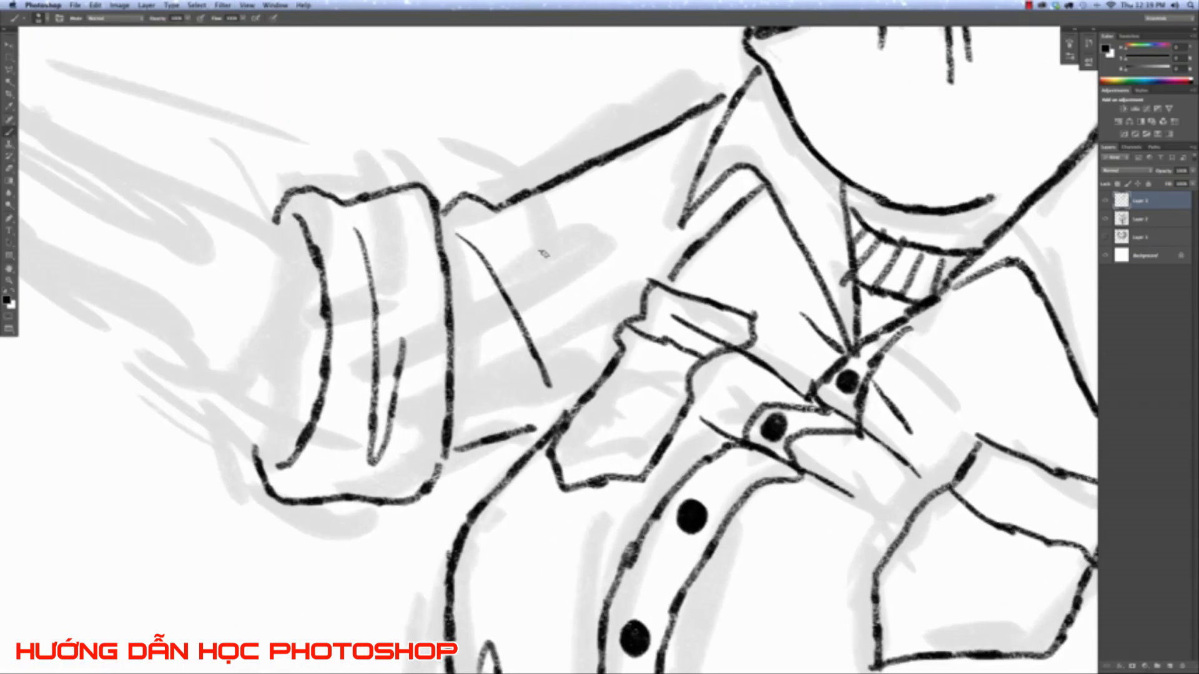
pyautogui.moveTo(501, 230)
pyautogui.mouseDown()
pyautogui.moveTo(527, 260)
pyautogui.moveTo(627, 302)
pyautogui.mouseUp()
pyautogui.press('super+minus')
pyautogui.press('super+minus')
pyautogui.press('super+minus')
pyautogui.press('super+minus')
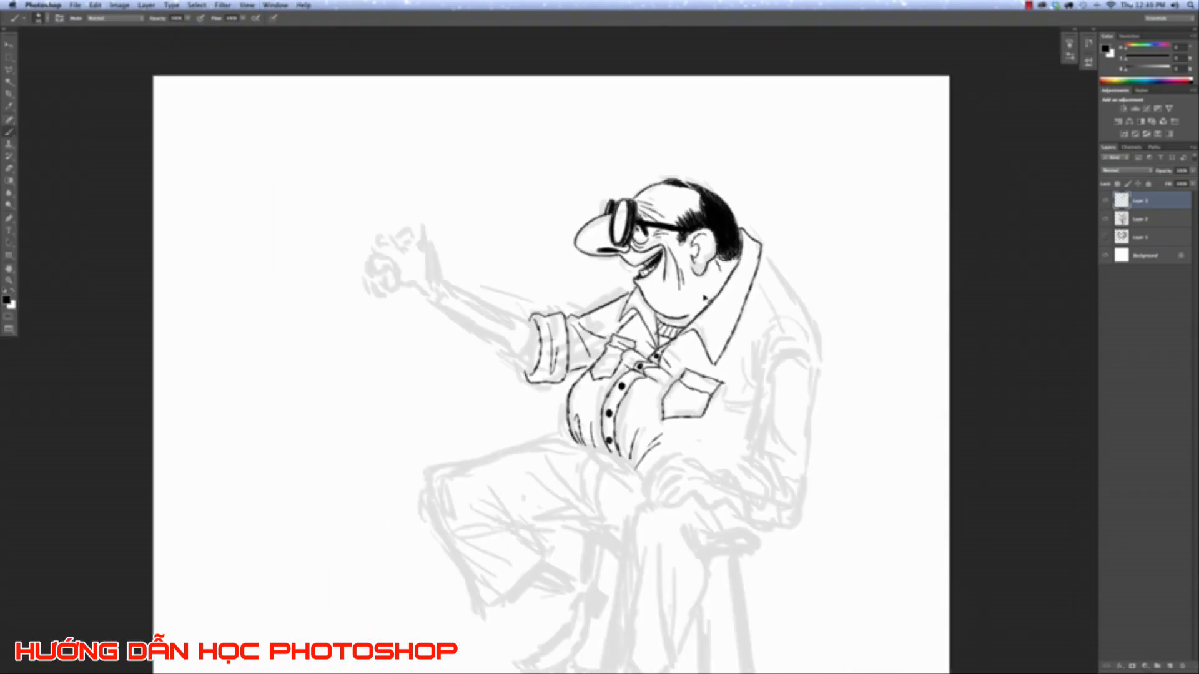
pyautogui.press('super+plus')
pyautogui.press('super+plus')
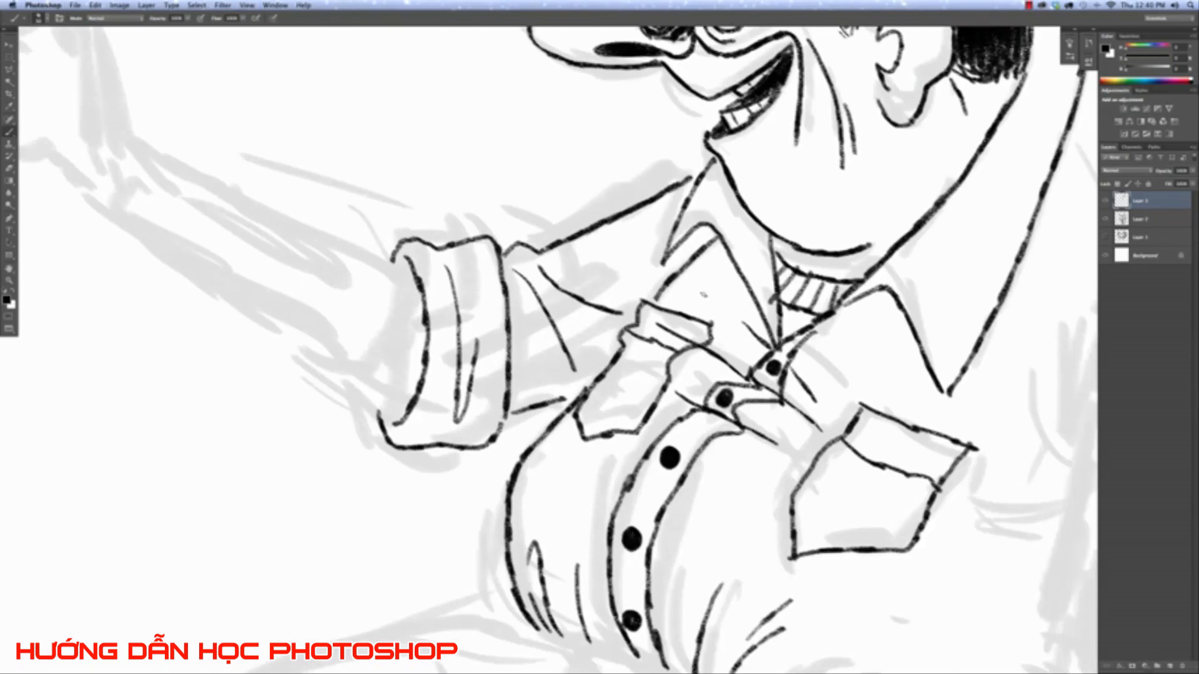
pyautogui.moveTo(599, 288); pyautogui.dragTo(652, 291)
pyautogui.press('super+z')
# Ink the upper edge of the outstretched forearm as one line from the wrist to the rolled cuff.
pyautogui.press('super+0')
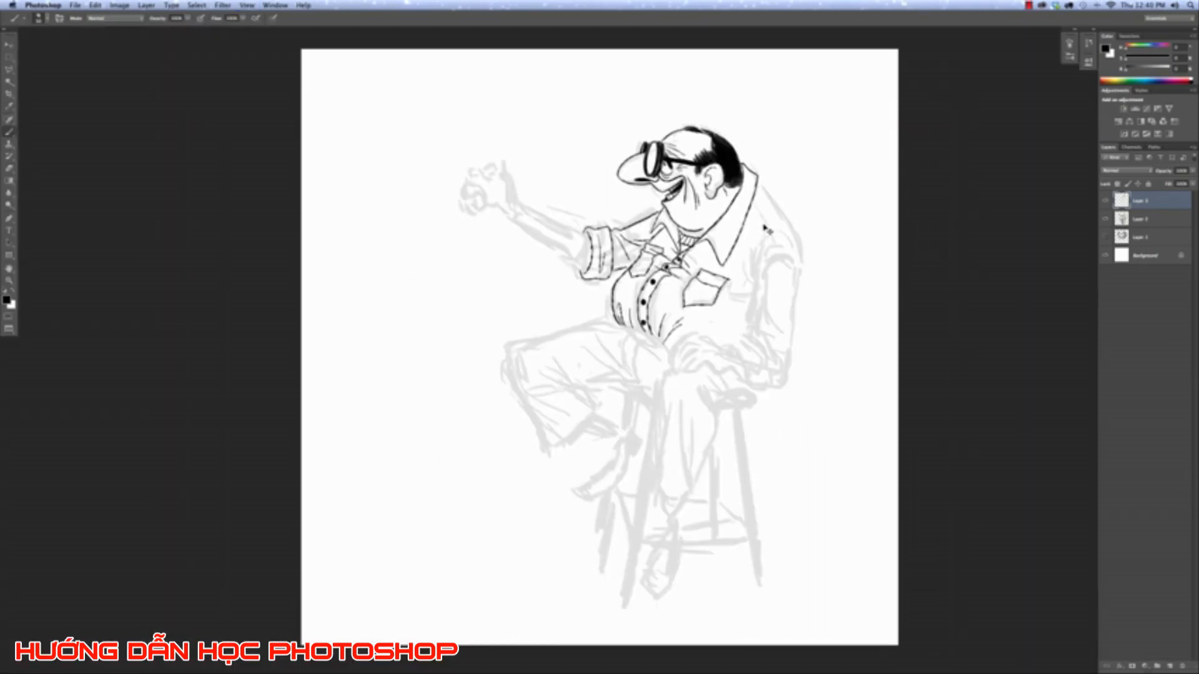
pyautogui.press('super+equal')
pyautogui.press('super+equal')
pyautogui.press('super+equal')
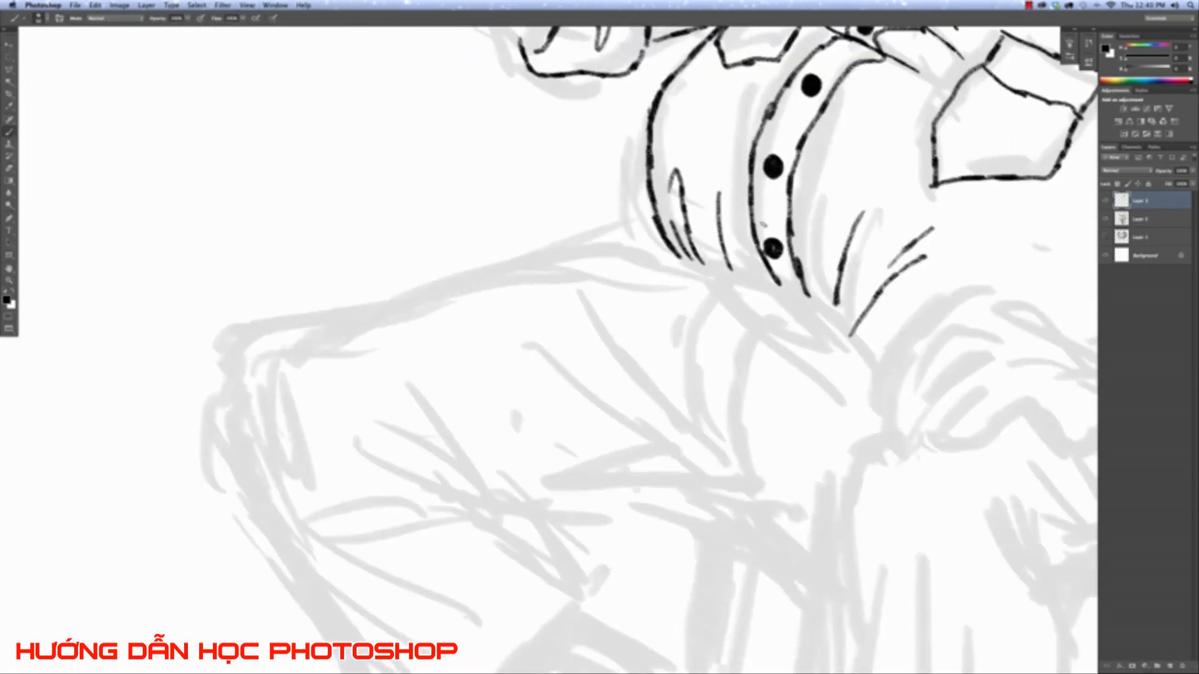
pyautogui.scroll(5, 534, 497)
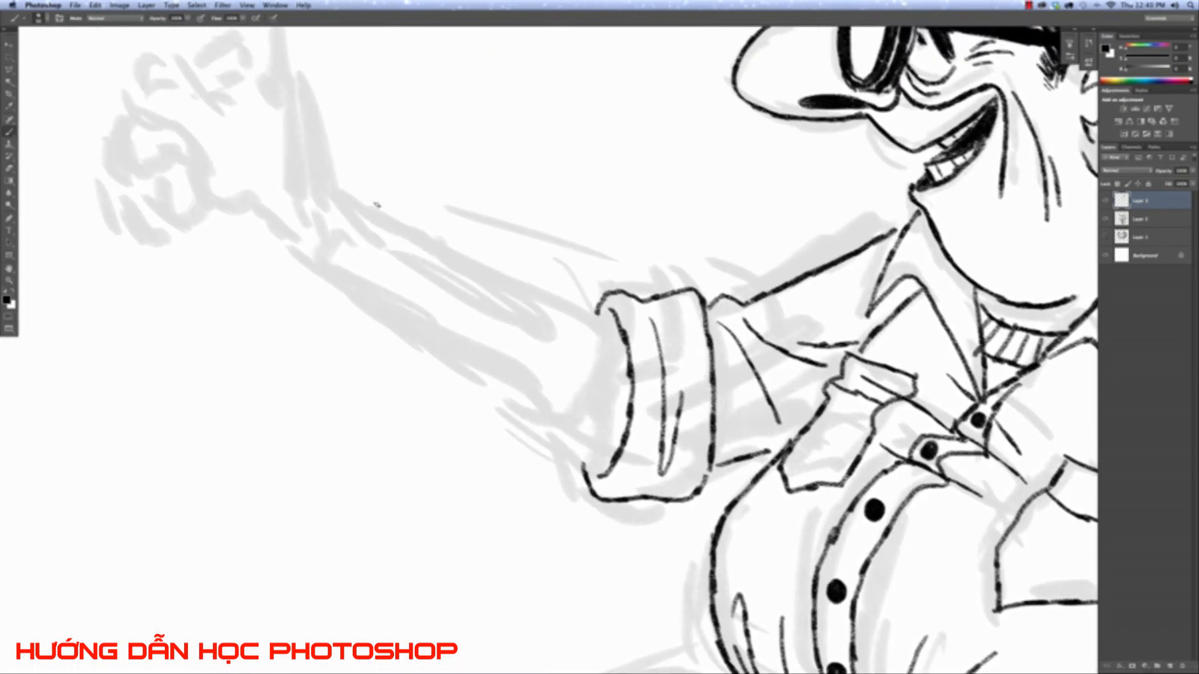
pyautogui.moveTo(352, 199); pyautogui.dragTo(602, 322)
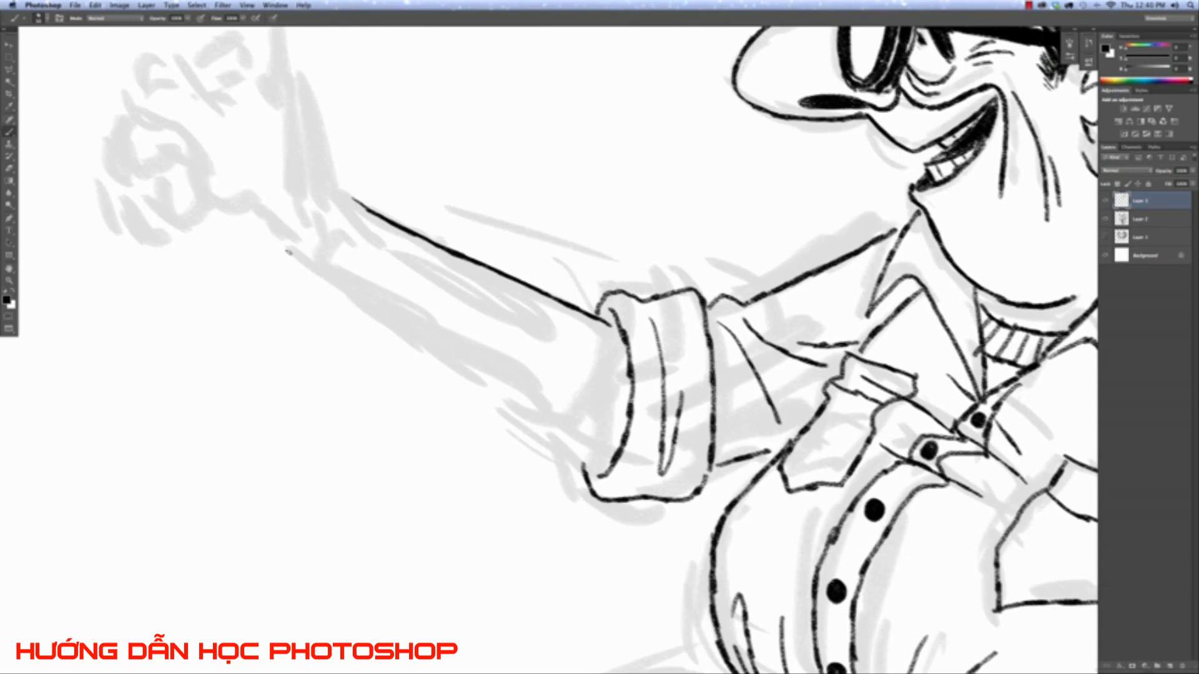
# Try a lower forearm edge from the wrist to the cuff, check it against the whole figure, and undo it.
pyautogui.moveTo(291, 258); pyautogui.dragTo(601, 458)
pyautogui.press('super+0')
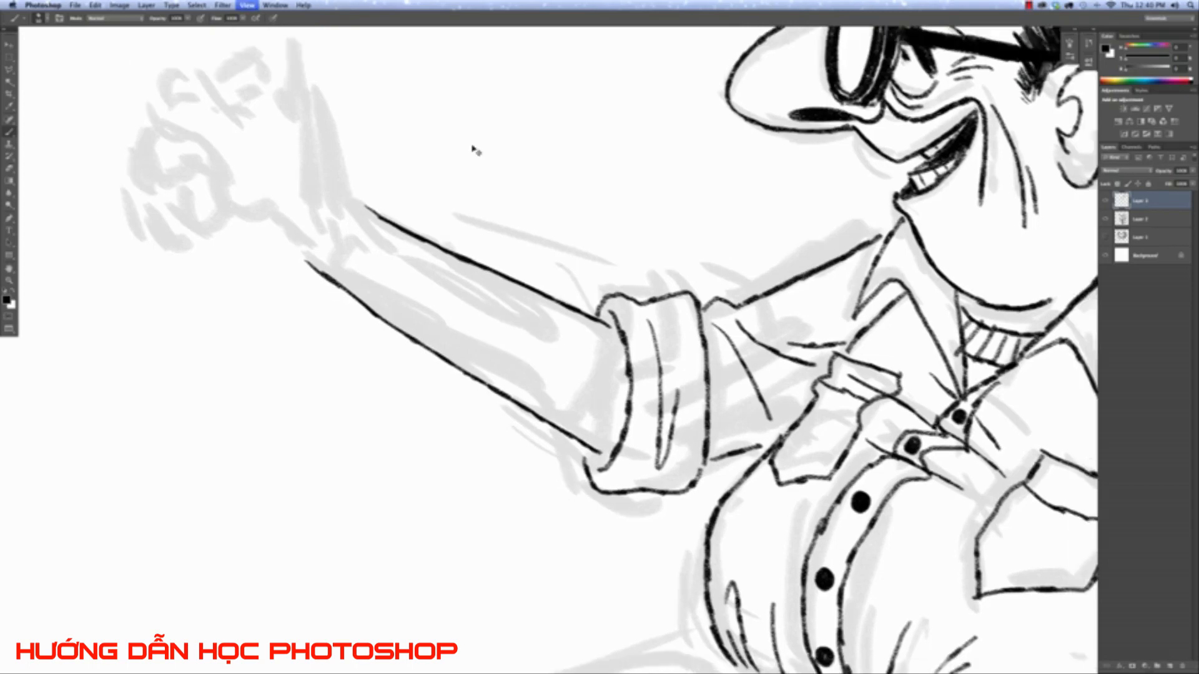
pyautogui.press('super+minus')
pyautogui.press('super+minus')
pyautogui.press('super+minus')
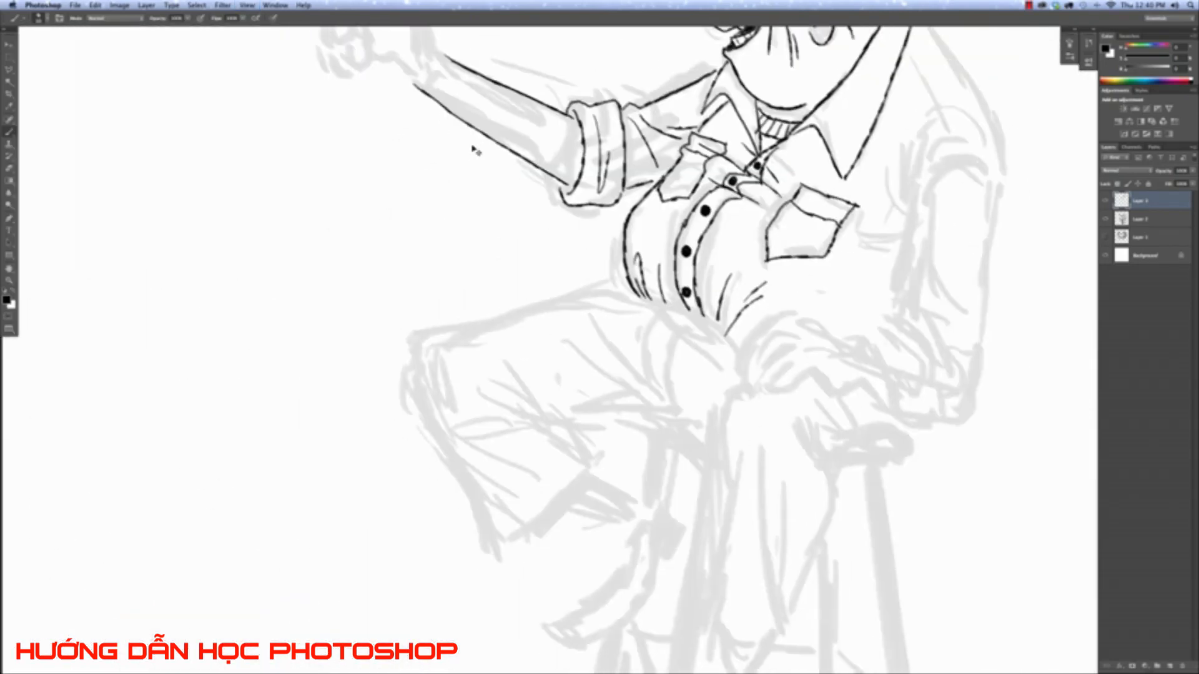
pyautogui.moveTo(880, 264); pyautogui.dragTo(808, 381)
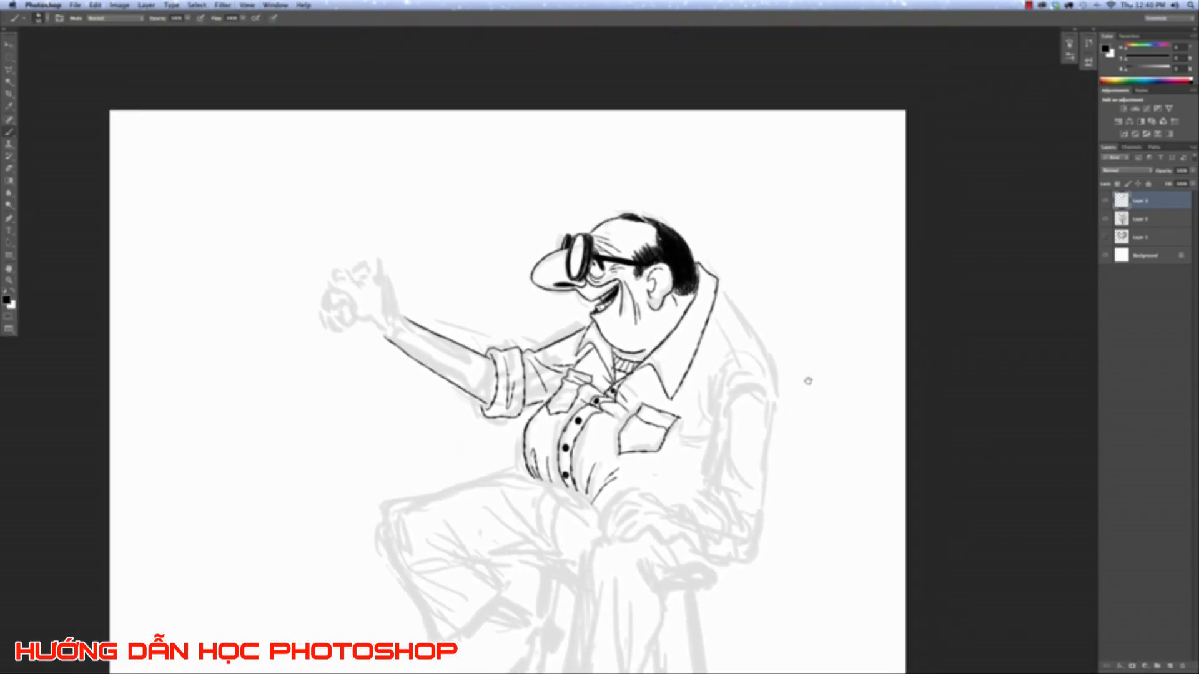
pyautogui.press('super+plus')
pyautogui.press('super+plus')
pyautogui.press('super+plus')
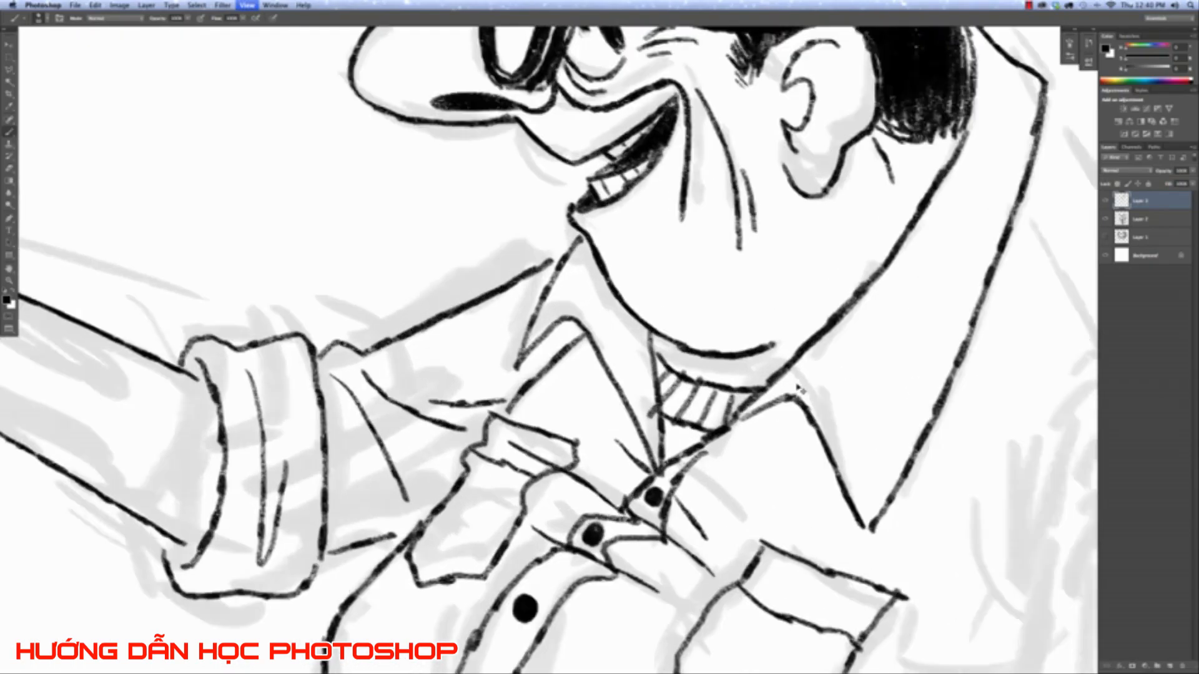
pyautogui.moveTo(219, 359); pyautogui.dragTo(684, 292)
pyautogui.press('super+z')
pyautogui.press('super+alt+z')
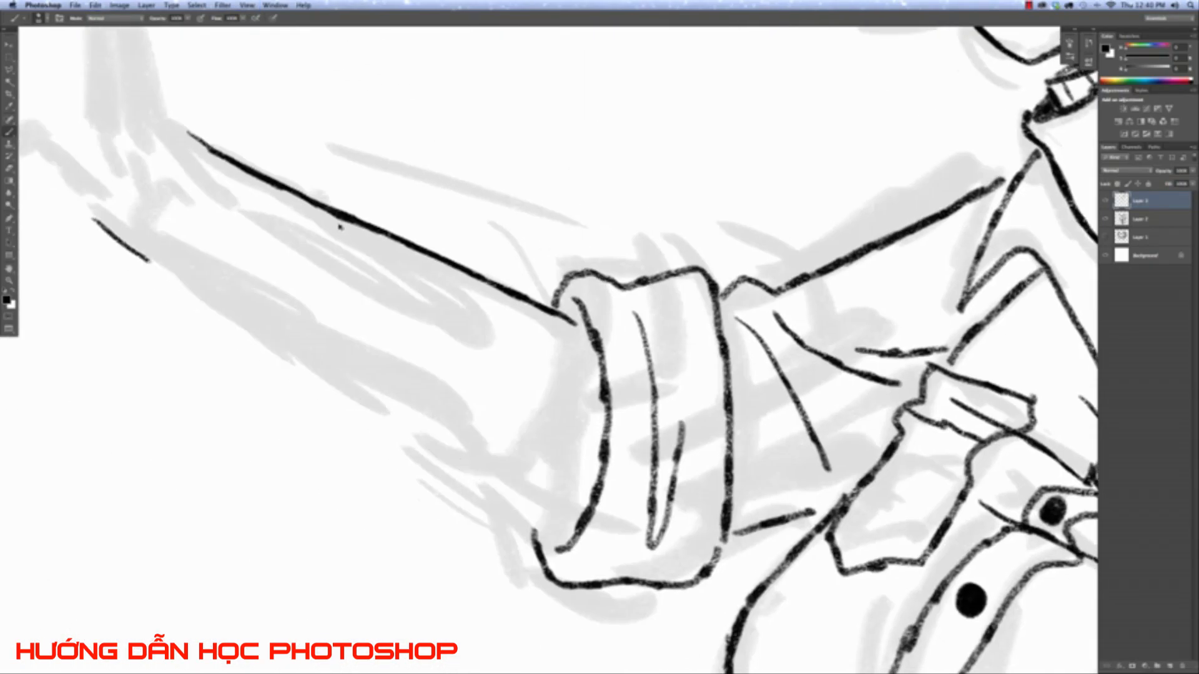
pyautogui.press('super+alt+z')
# Ink a slimmer lower forearm edge hooking into the cuff opening, and extend the cuff's lower outer edge up to meet it.
pyautogui.moveTo(129, 191)
pyautogui.mouseDown()
pyautogui.moveTo(553, 480)
pyautogui.moveTo(573, 507)
pyautogui.moveTo(590, 504)
pyautogui.mouseUp()
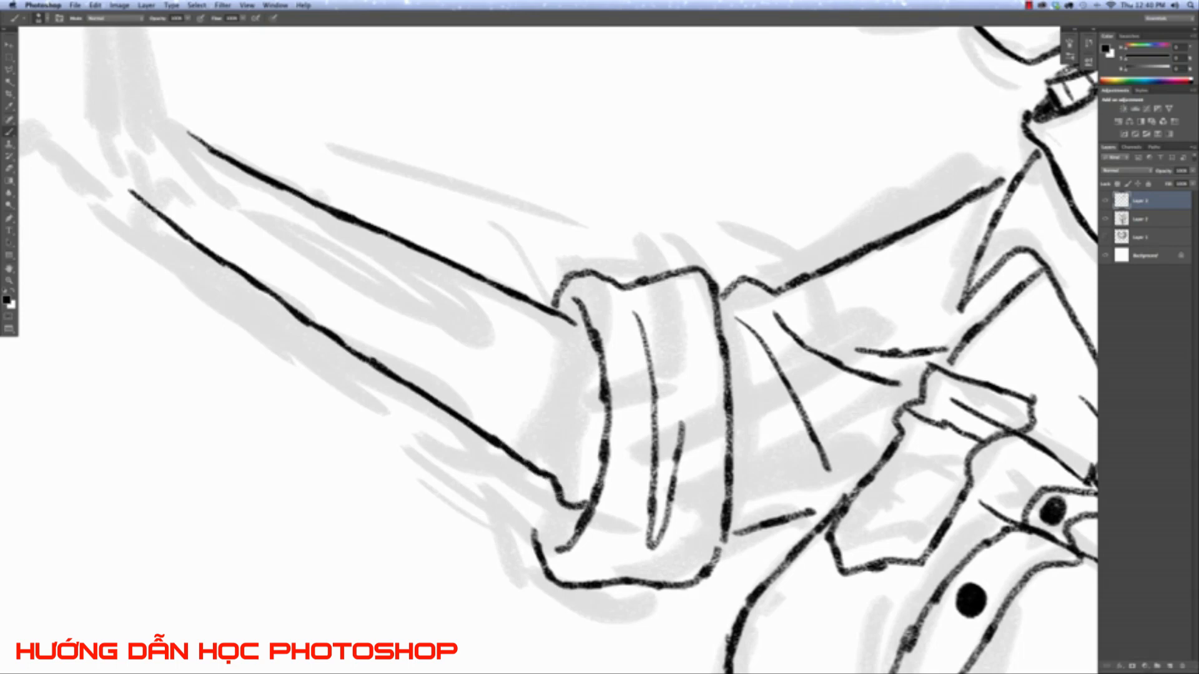
pyautogui.moveTo(536, 537); pyautogui.dragTo(545, 479)
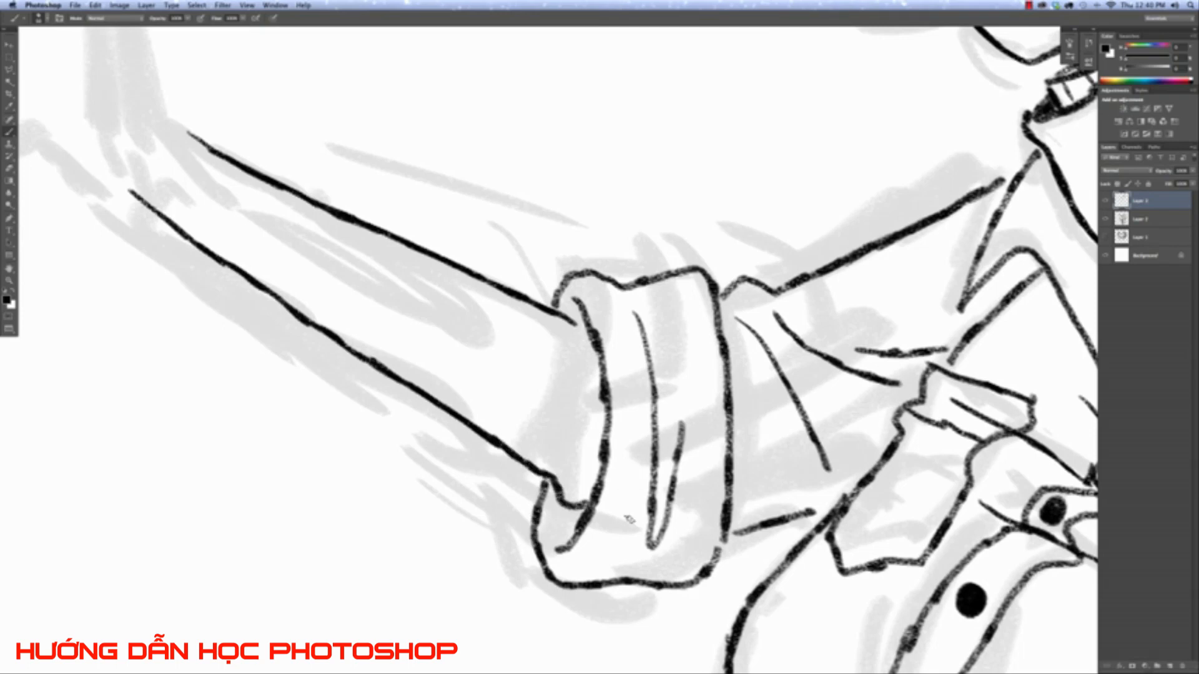
pyautogui.press('super+minus')
pyautogui.press('super+minus')
pyautogui.press('super+minus')
pyautogui.press('super+minus')
pyautogui.press('super+minus')
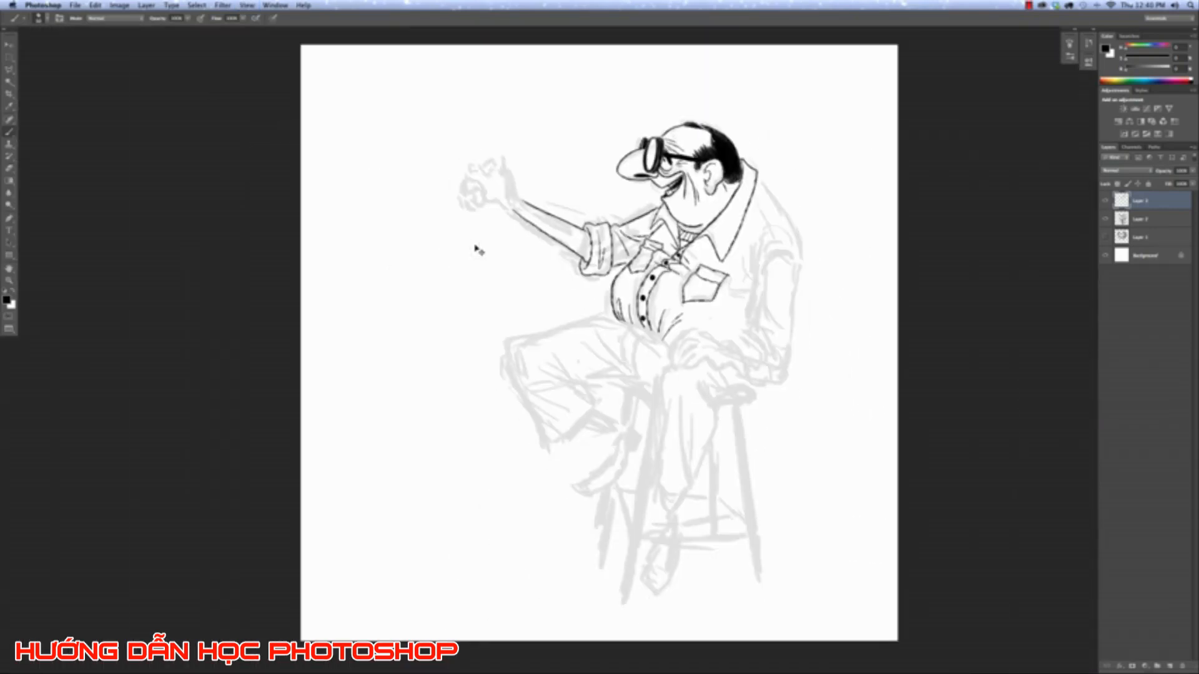
# Ink the thumb of the outstretched hand with its nail, rounded tip, upper edge and lower contour running toward the wrist.
pyautogui.press('super+plus')
pyautogui.press('super+plus')
pyautogui.press('super+plus')
pyautogui.press('super+plus')
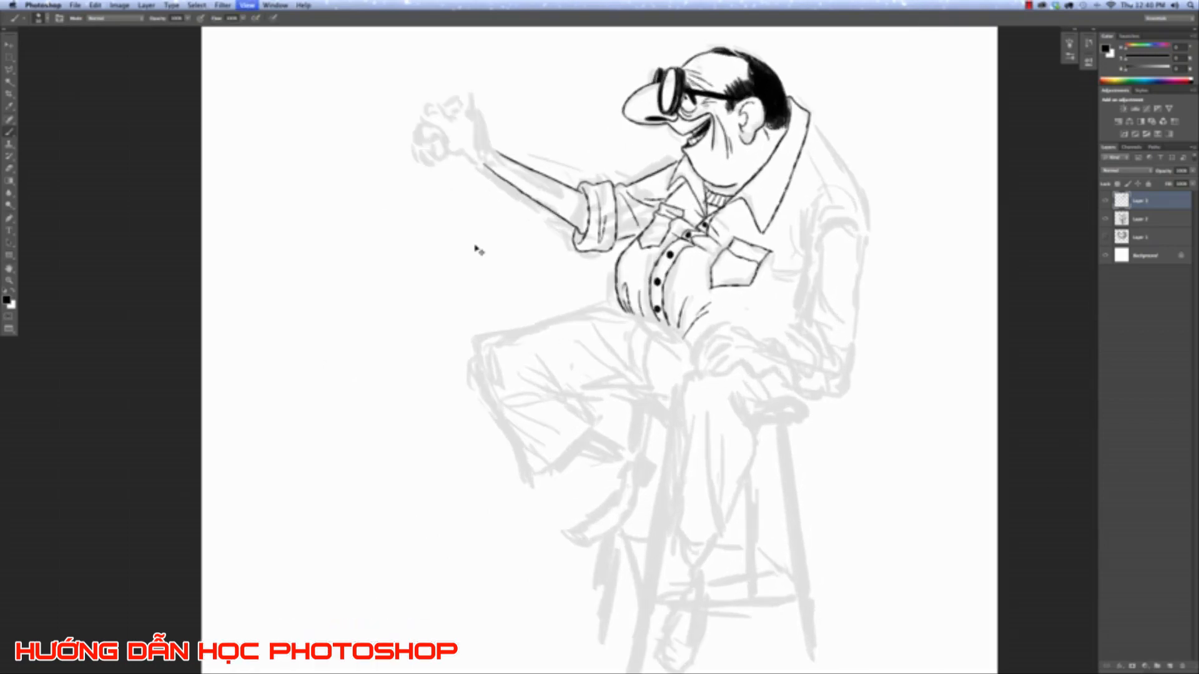
pyautogui.moveTo(477, 246); pyautogui.dragTo(565, 362)
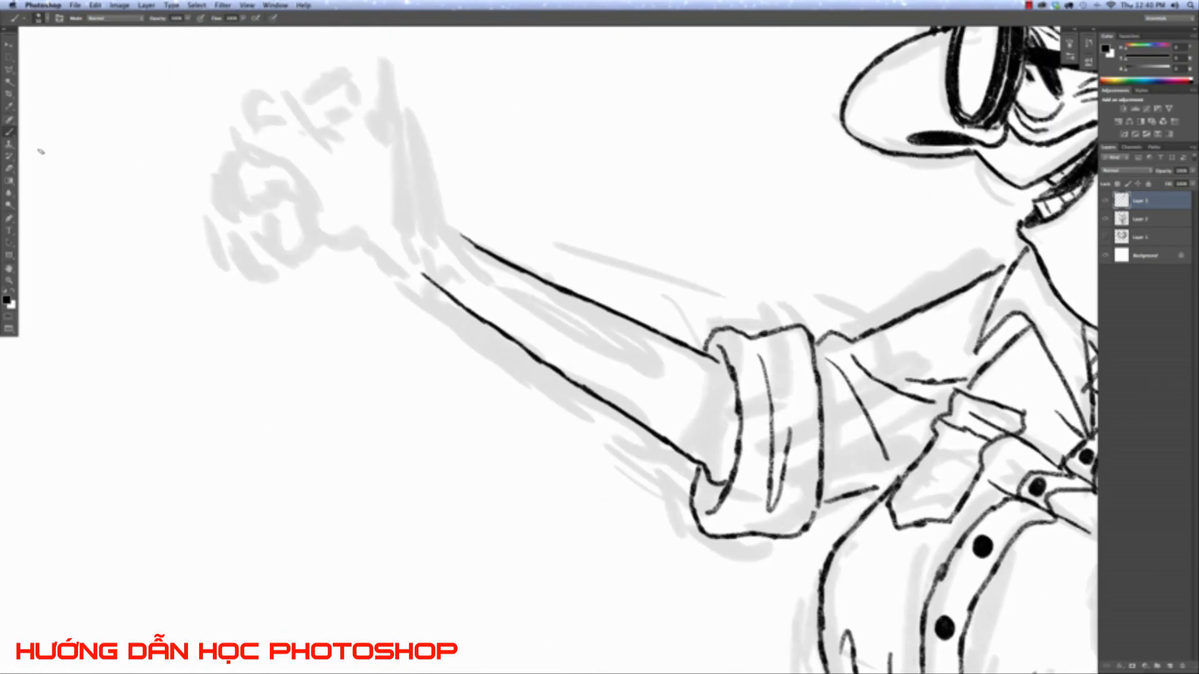
pyautogui.press('super+plus')
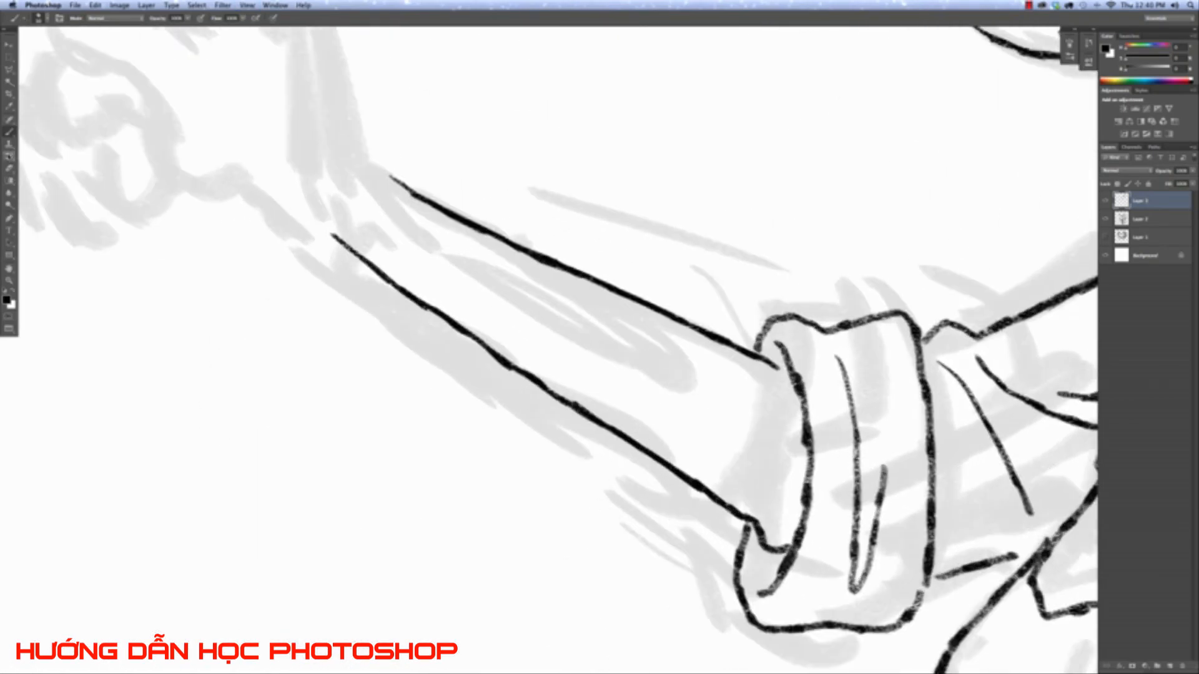
pyautogui.moveTo(228, 163)
pyautogui.mouseDown()
pyautogui.moveTo(362, 380)
pyautogui.moveTo(388, 397)
pyautogui.mouseUp()
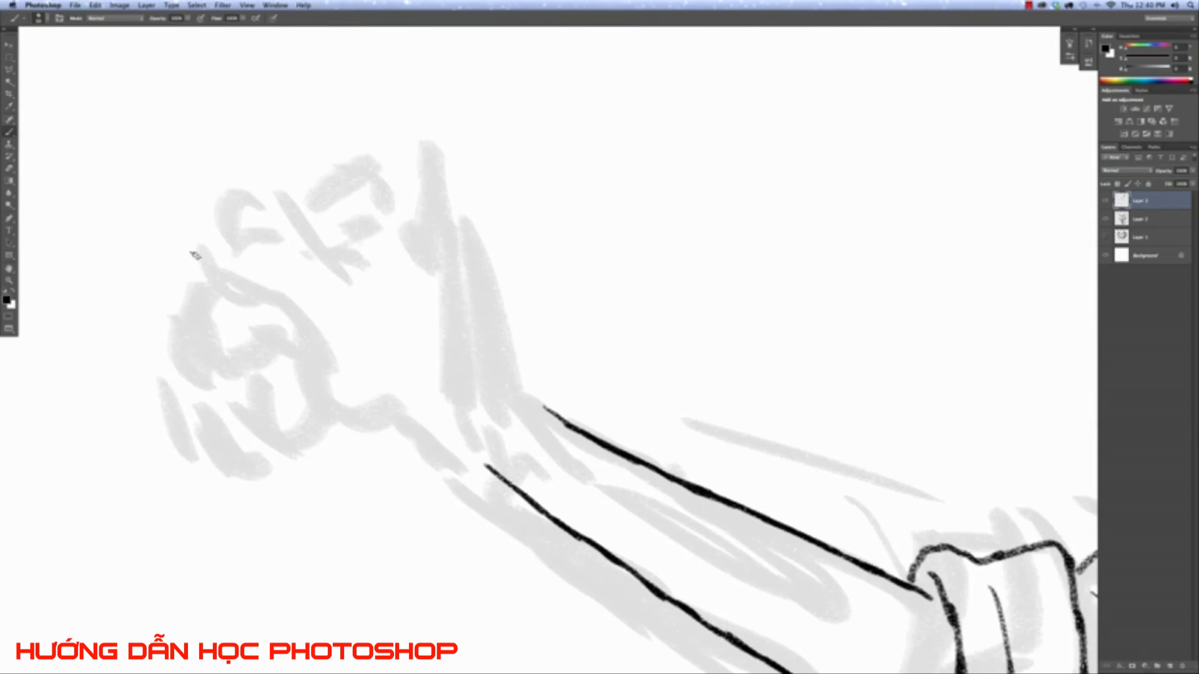
pyautogui.moveTo(195, 253)
pyautogui.mouseDown()
pyautogui.moveTo(209, 222)
pyautogui.moveTo(268, 198)
pyautogui.moveTo(292, 203)
pyautogui.moveTo(366, 294)
pyautogui.mouseUp()
pyautogui.moveTo(212, 236)
pyautogui.mouseDown()
pyautogui.moveTo(225, 265)
pyautogui.moveTo(217, 228)
pyautogui.moveTo(201, 249)
pyautogui.moveTo(222, 251)
pyautogui.moveTo(253, 211)
pyautogui.mouseUp()
pyautogui.press('super+z')
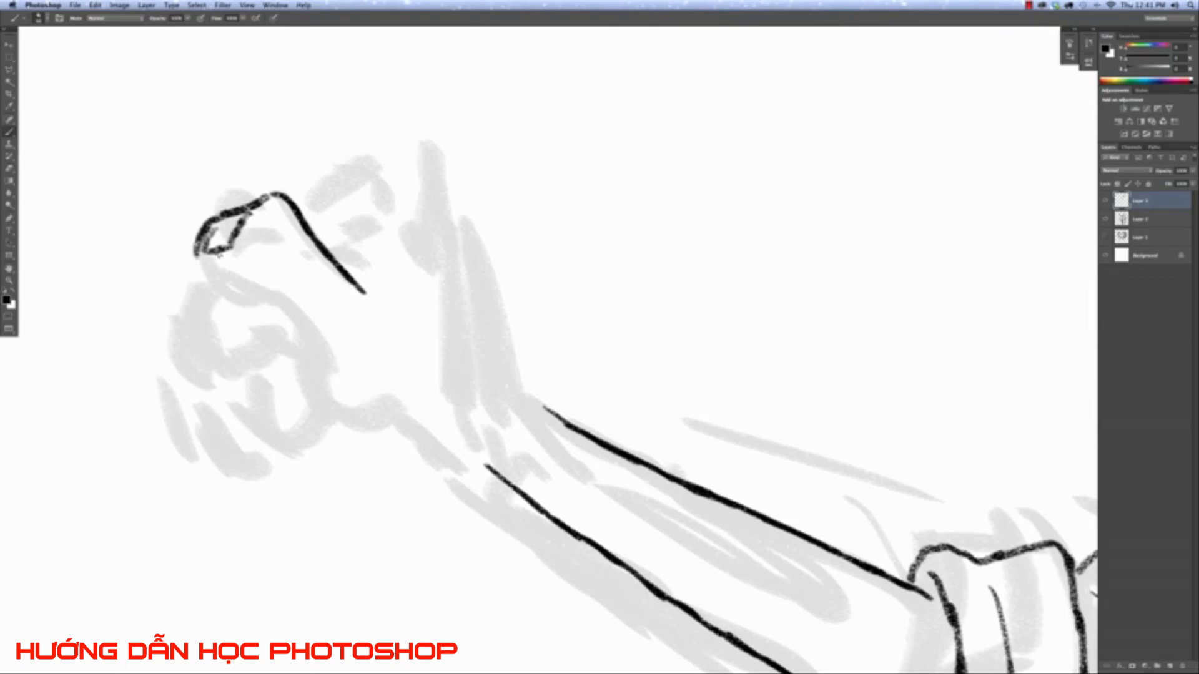
pyautogui.moveTo(197, 257)
pyautogui.mouseDown()
pyautogui.moveTo(246, 282)
pyautogui.moveTo(266, 273)
pyautogui.moveTo(315, 331)
pyautogui.moveTo(315, 382)
pyautogui.moveTo(348, 412)
pyautogui.moveTo(402, 410)
pyautogui.mouseUp()
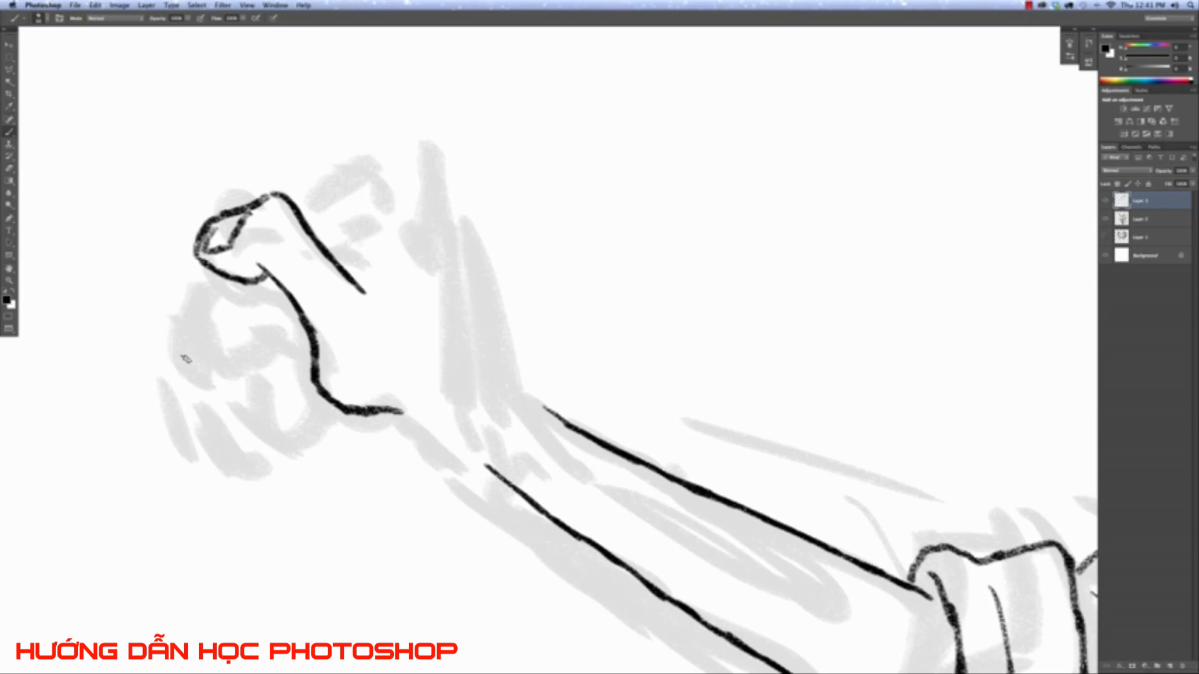
# Ink a round coin held under the thumb, with a ridged rim and the number 25 on its face.
pyautogui.moveTo(201, 270)
pyautogui.mouseDown()
pyautogui.moveTo(174, 315)
pyautogui.moveTo(202, 378)
pyautogui.moveTo(257, 392)
pyautogui.moveTo(305, 354)
pyautogui.mouseUp()
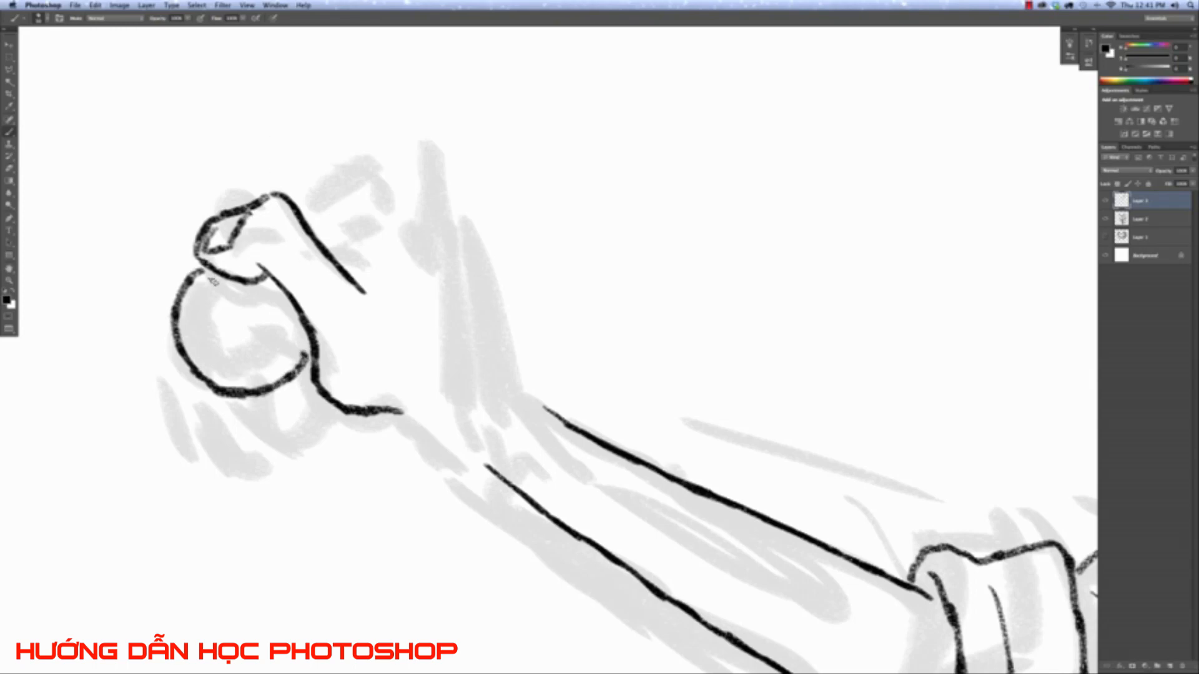
pyautogui.moveTo(214, 281)
pyautogui.mouseDown()
pyautogui.moveTo(199, 291)
pyautogui.moveTo(192, 328)
pyautogui.moveTo(201, 357)
pyautogui.moveTo(230, 378)
pyautogui.moveTo(275, 383)
pyautogui.mouseUp()
pyautogui.moveTo(183, 295)
pyautogui.mouseDown()
pyautogui.moveTo(201, 301)
pyautogui.moveTo(199, 349)
pyautogui.moveTo(216, 384)
pyautogui.mouseUp()
pyautogui.moveTo(236, 332)
pyautogui.mouseDown()
pyautogui.moveTo(225, 321)
pyautogui.moveTo(233, 298)
pyautogui.moveTo(254, 319)
pyautogui.moveTo(245, 364)
pyautogui.moveTo(272, 337)
pyautogui.moveTo(282, 295)
pyautogui.moveTo(285, 329)
pyautogui.mouseUp()
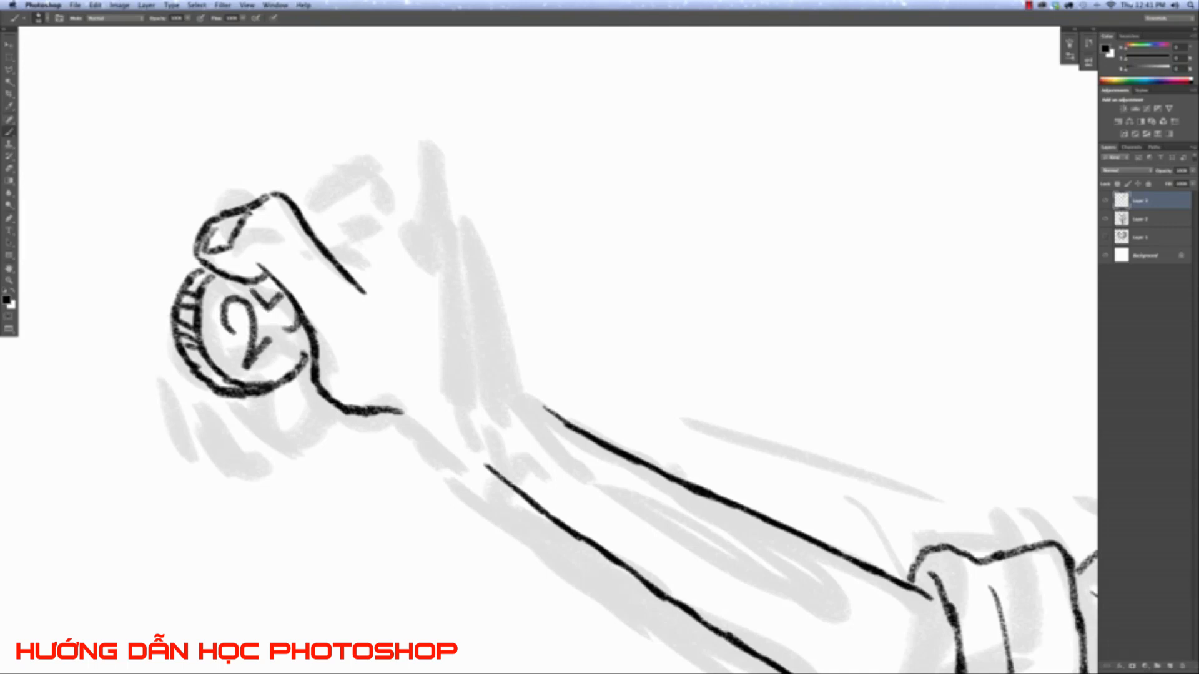
pyautogui.moveTo(259, 289); pyautogui.dragTo(274, 283)
# Ink the bent index finger, knuckles and back of the hand down toward the wrist, with short crease lines beside the thumb.
pyautogui.moveTo(253, 199)
pyautogui.mouseDown()
pyautogui.moveTo(396, 134)
pyautogui.moveTo(408, 164)
pyautogui.moveTo(432, 167)
pyautogui.moveTo(438, 211)
pyautogui.moveTo(462, 224)
pyautogui.moveTo(485, 270)
pyautogui.moveTo(501, 369)
pyautogui.mouseUp()
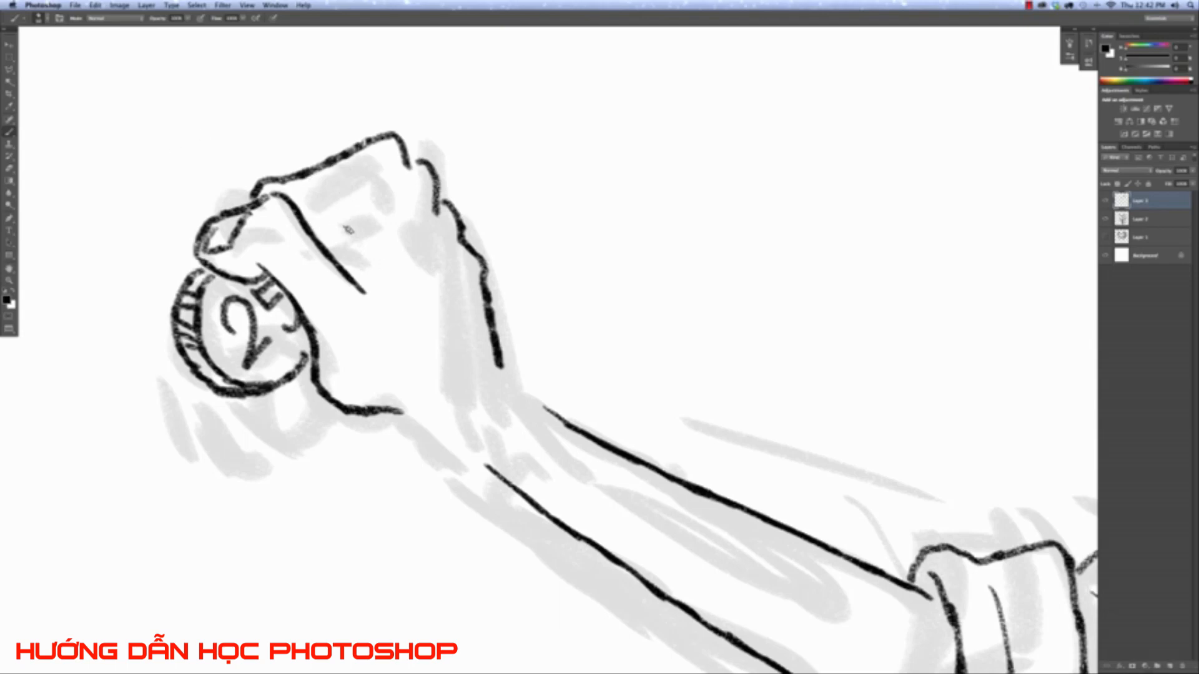
pyautogui.moveTo(348, 231)
pyautogui.mouseDown()
pyautogui.moveTo(367, 209)
pyautogui.moveTo(367, 182)
pyautogui.mouseUp()
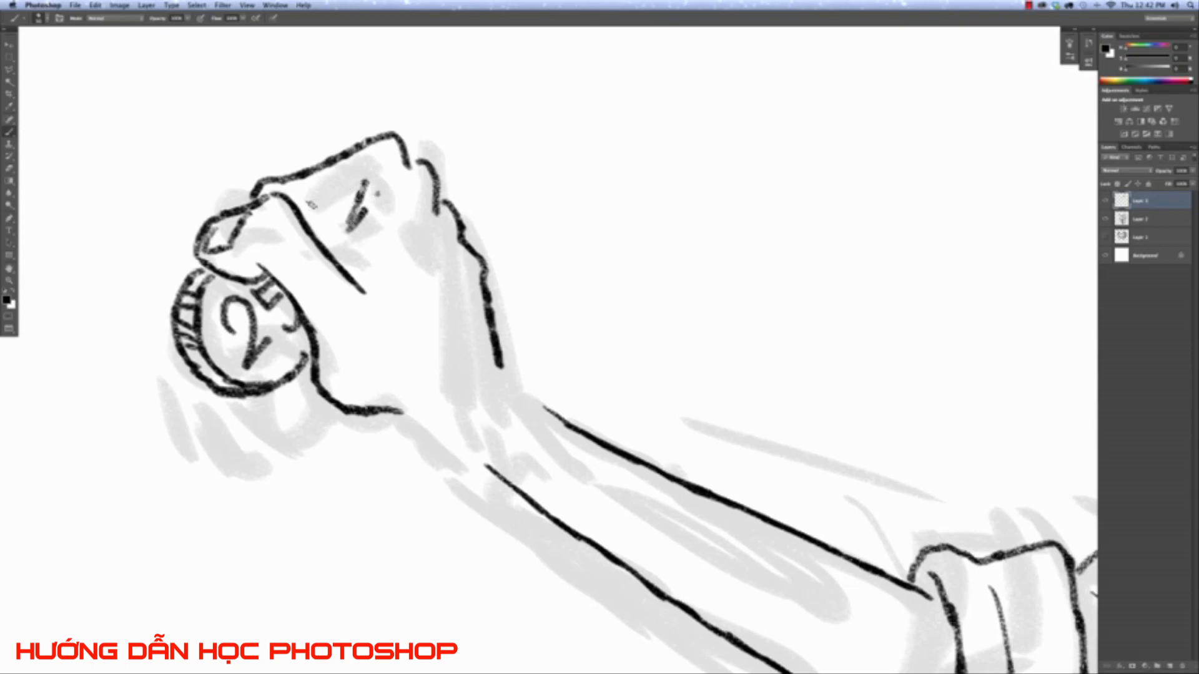
pyautogui.moveTo(297, 195)
pyautogui.mouseDown()
pyautogui.moveTo(363, 260)
pyautogui.moveTo(343, 233)
pyautogui.moveTo(356, 274)
pyautogui.mouseUp()
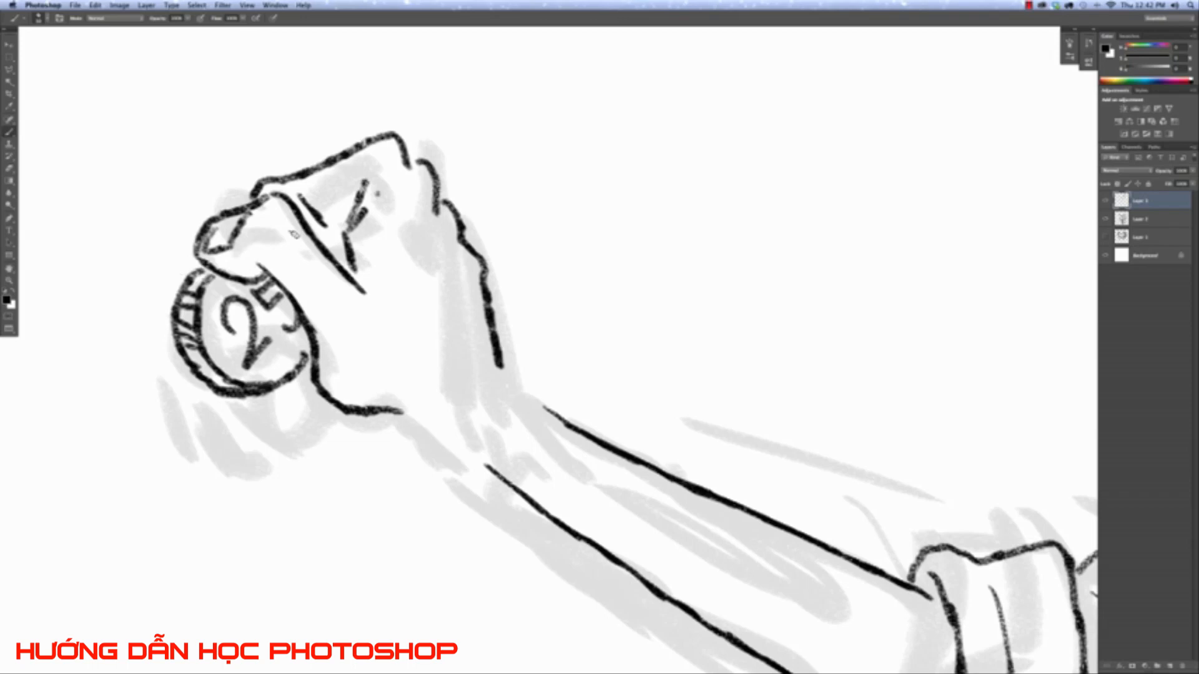
pyautogui.moveTo(323, 229)
pyautogui.mouseDown()
pyautogui.moveTo(347, 214)
pyautogui.moveTo(317, 236)
pyautogui.mouseUp()
pyautogui.press('super+minus')
pyautogui.press('super+minus')
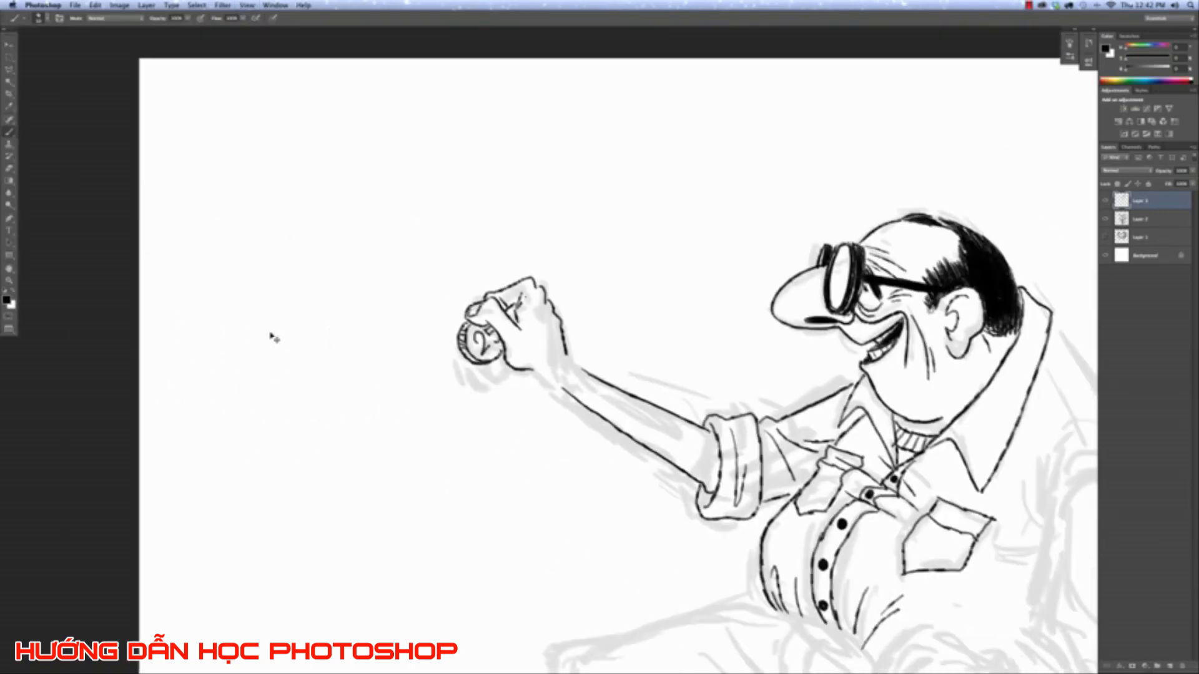
# Ink the curled fingertips showing below the coin.
pyautogui.press('super+plus')
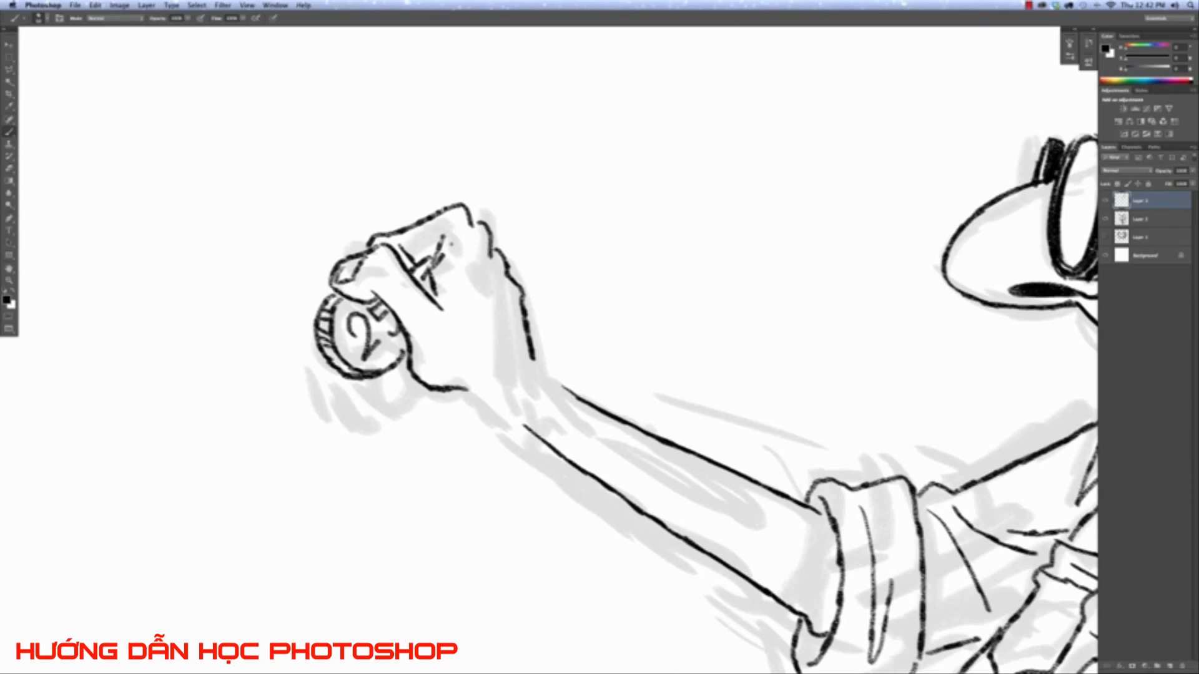
pyautogui.moveTo(349, 379)
pyautogui.mouseDown()
pyautogui.moveTo(361, 421)
pyautogui.moveTo(379, 420)
pyautogui.moveTo(383, 373)
pyautogui.mouseUp()
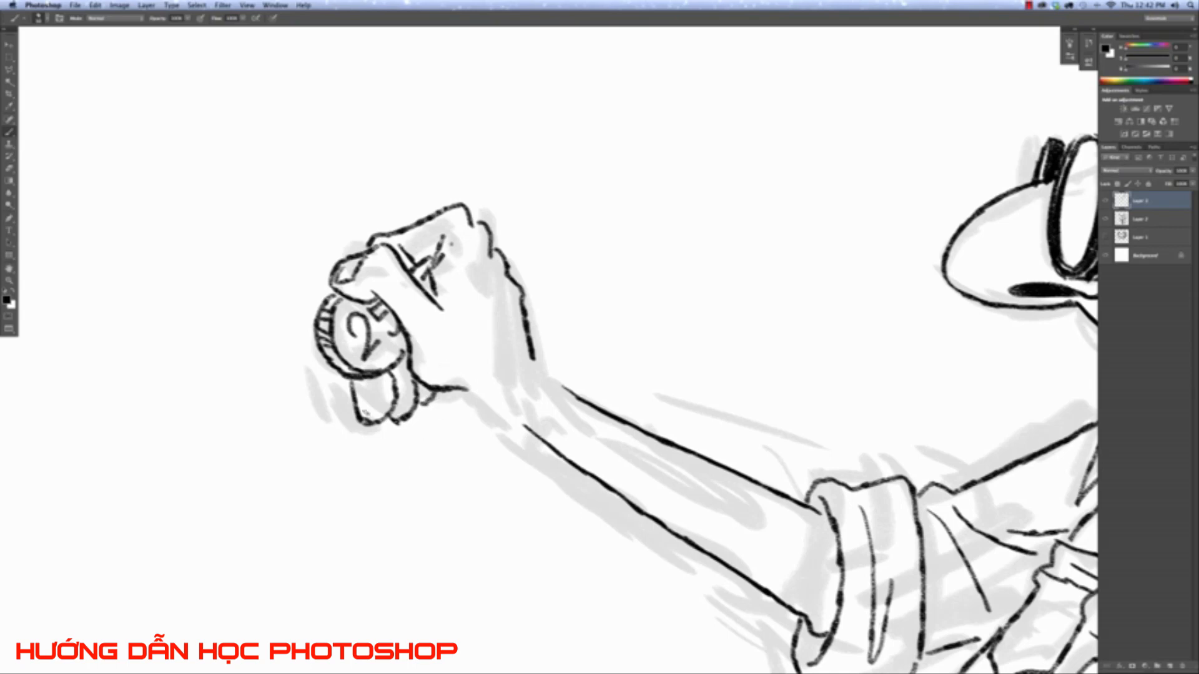
pyautogui.press('super+minus')
pyautogui.press('super+minus')
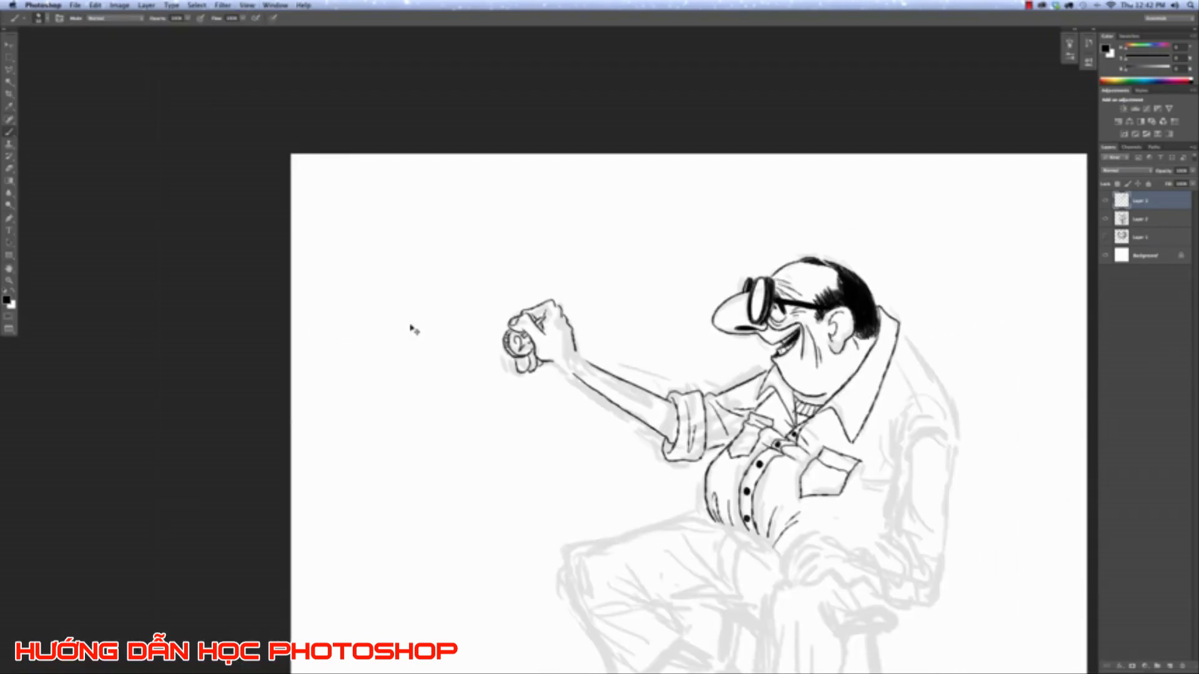
# Select the inked hand and coin with a polygonal outline and move them closer to the forearm.
pyautogui.click(9, 169)
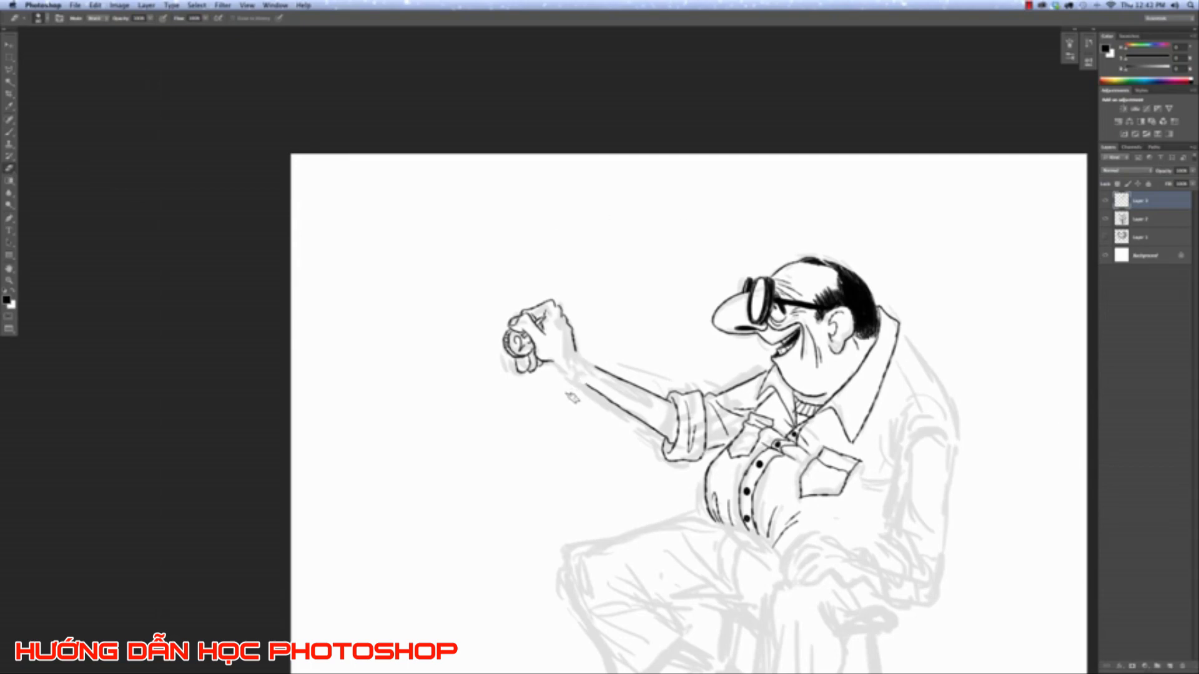
pyautogui.press('l')
pyautogui.moveTo(538, 279); pyautogui.dragTo(552, 288)
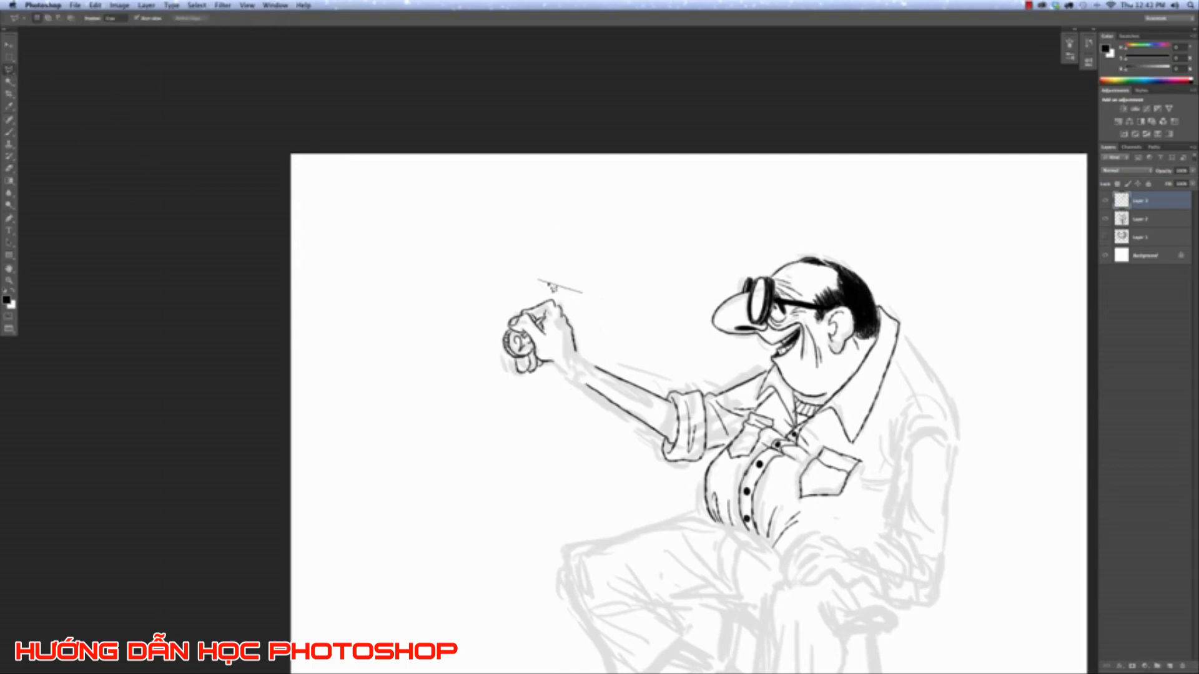
pyautogui.click(523, 279)
pyautogui.click(459, 326)
pyautogui.click(506, 395)
pyautogui.click(556, 380)
pyautogui.click(590, 337)
pyautogui.click(582, 291)
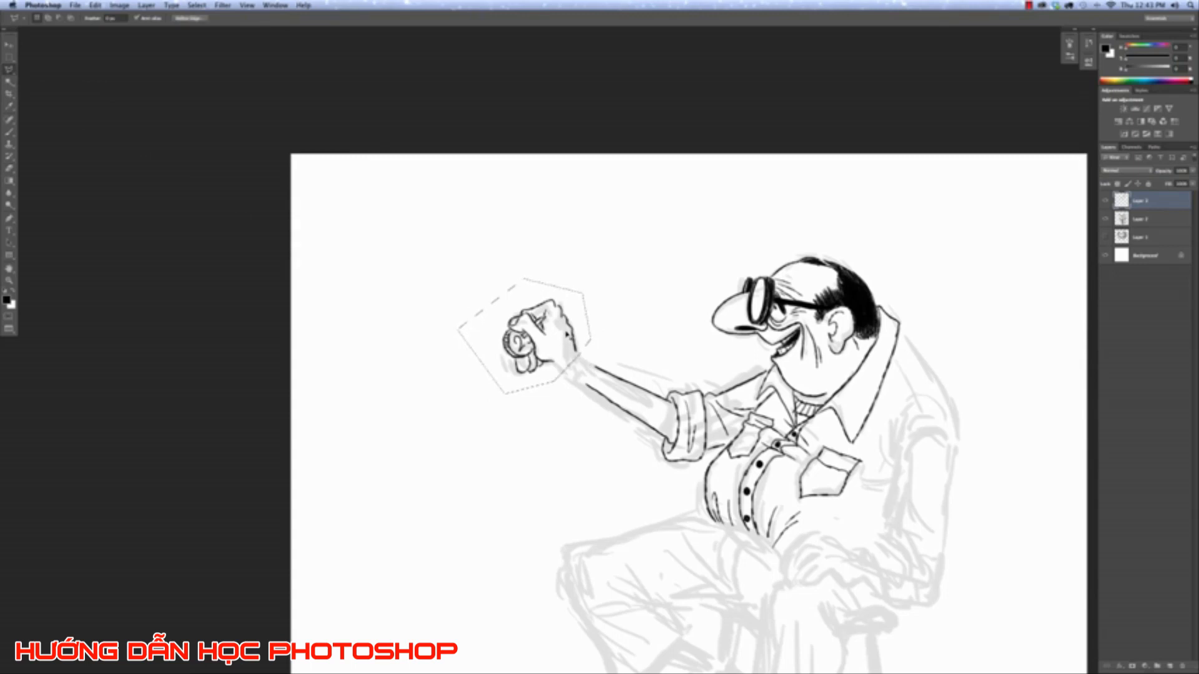
pyautogui.moveTo(568, 333); pyautogui.dragTo(588, 349)
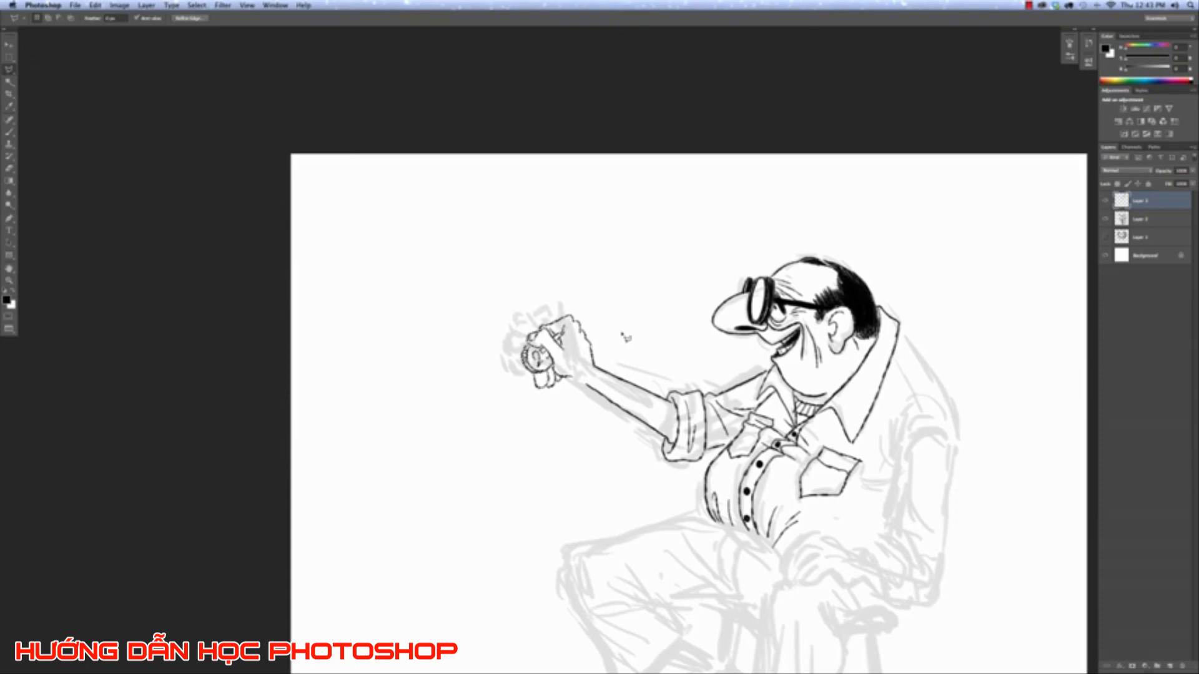
# Ink the underside of the wrist to join the hand to the forearm, and thicken the forearm's lower contour.
pyautogui.press('super+equal')
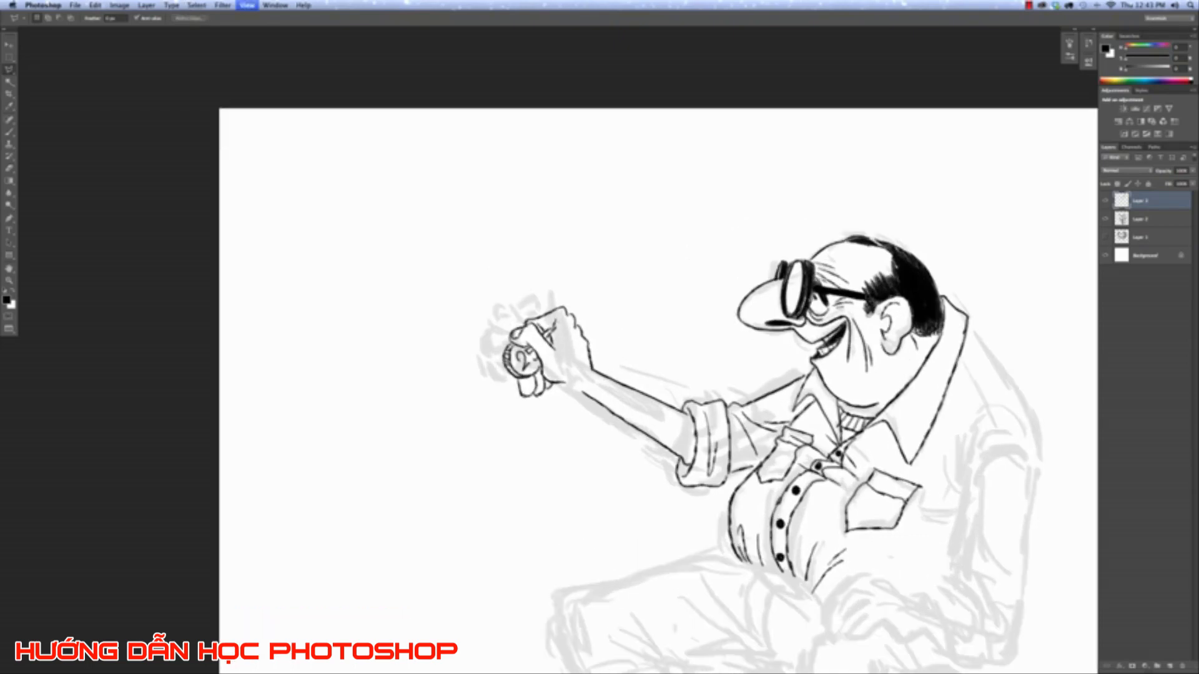
pyautogui.press('super+equal')
pyautogui.press('super+equal')
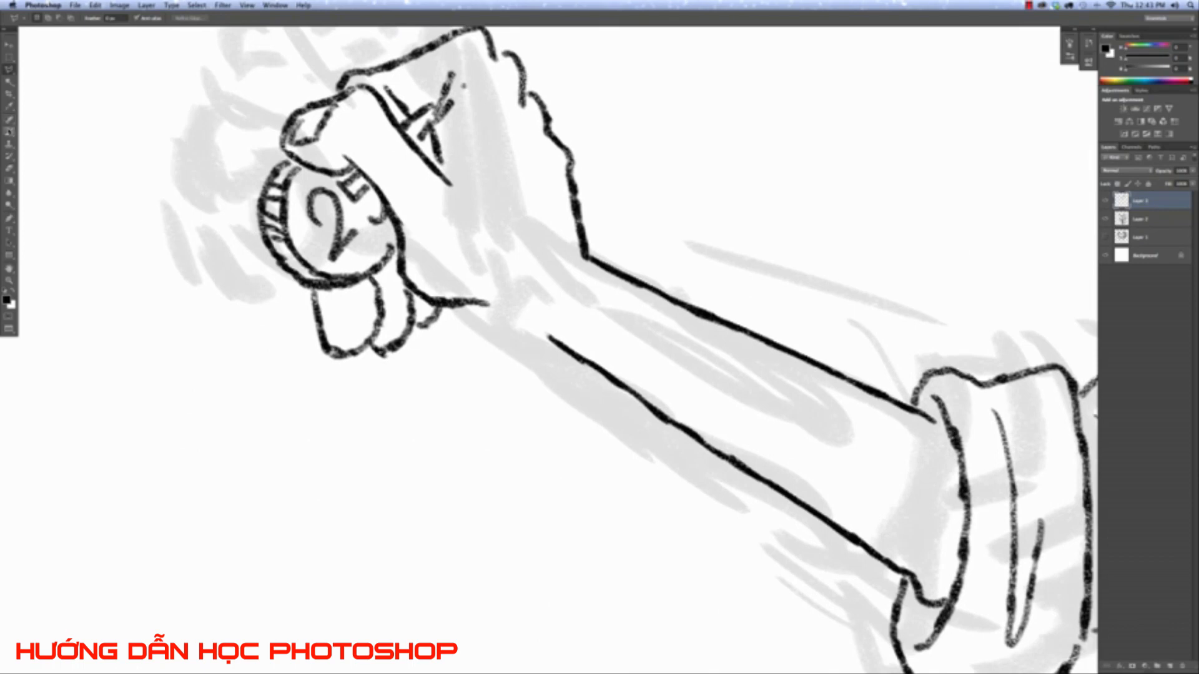
pyautogui.click(9, 132)
pyautogui.moveTo(484, 300)
pyautogui.mouseDown()
pyautogui.moveTo(511, 304)
pyautogui.moveTo(555, 344)
pyautogui.moveTo(493, 305)
pyautogui.moveTo(507, 300)
pyautogui.moveTo(618, 387)
pyautogui.mouseUp()
pyautogui.press('super+z')
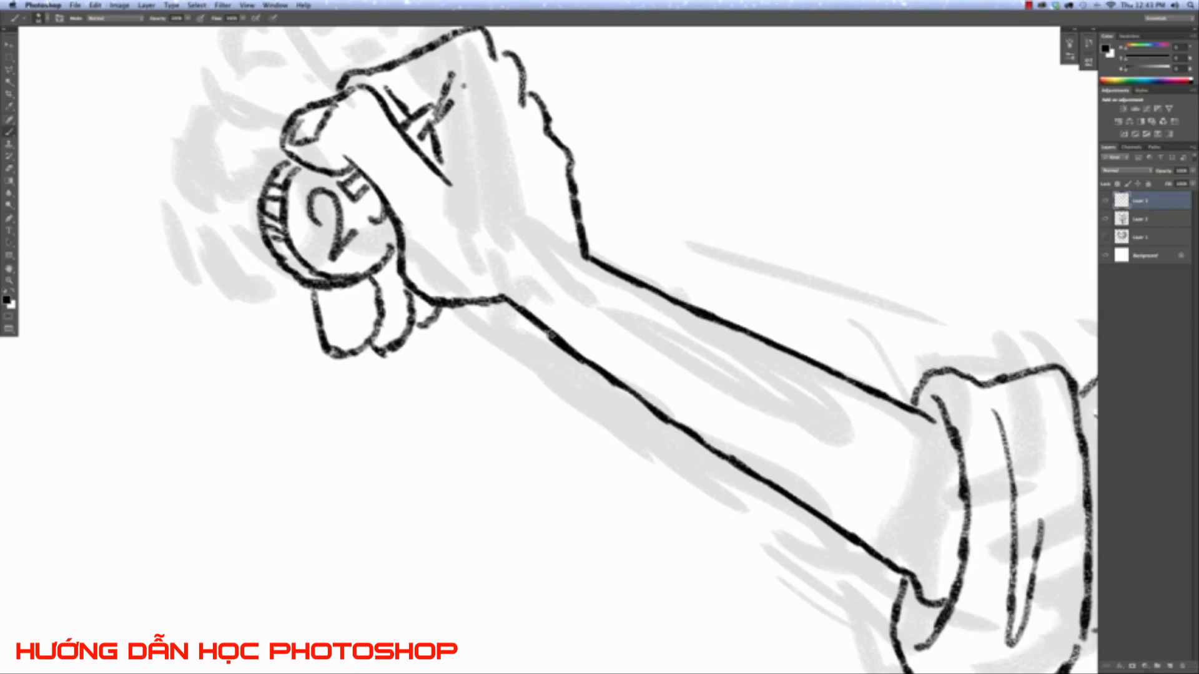
pyautogui.moveTo(549, 332); pyautogui.dragTo(755, 475)
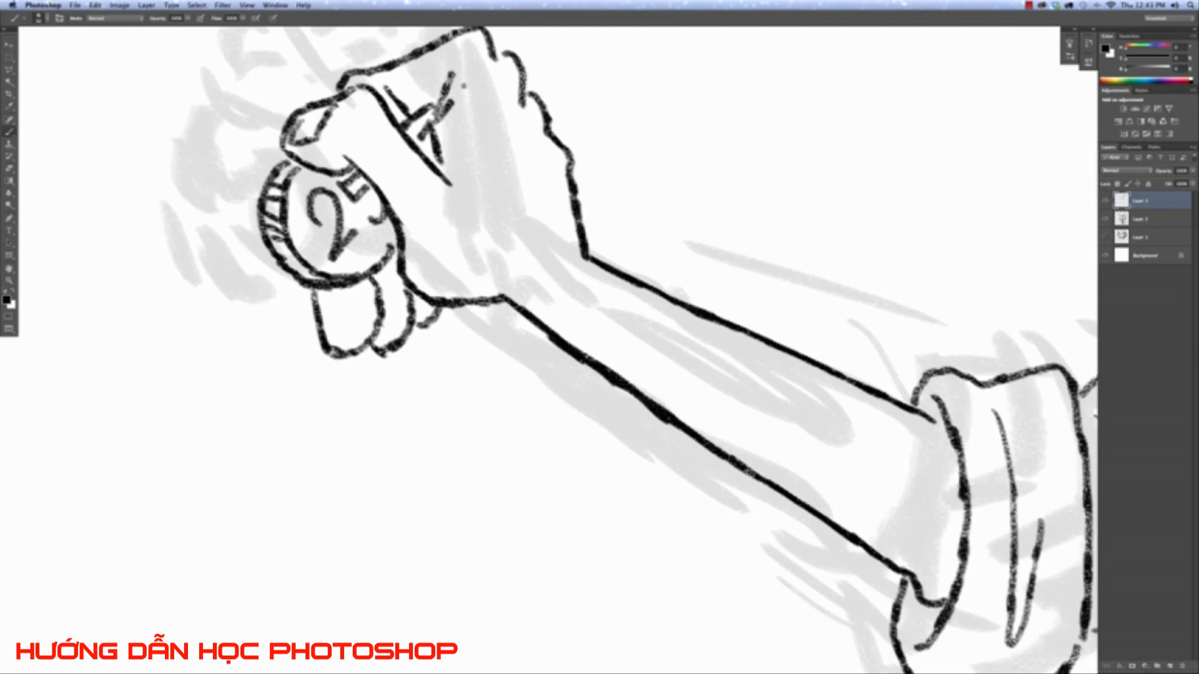
# Examine the inked coin hand and forearm up close and against the whole figure.
pyautogui.hotkey('ctrl', '0')
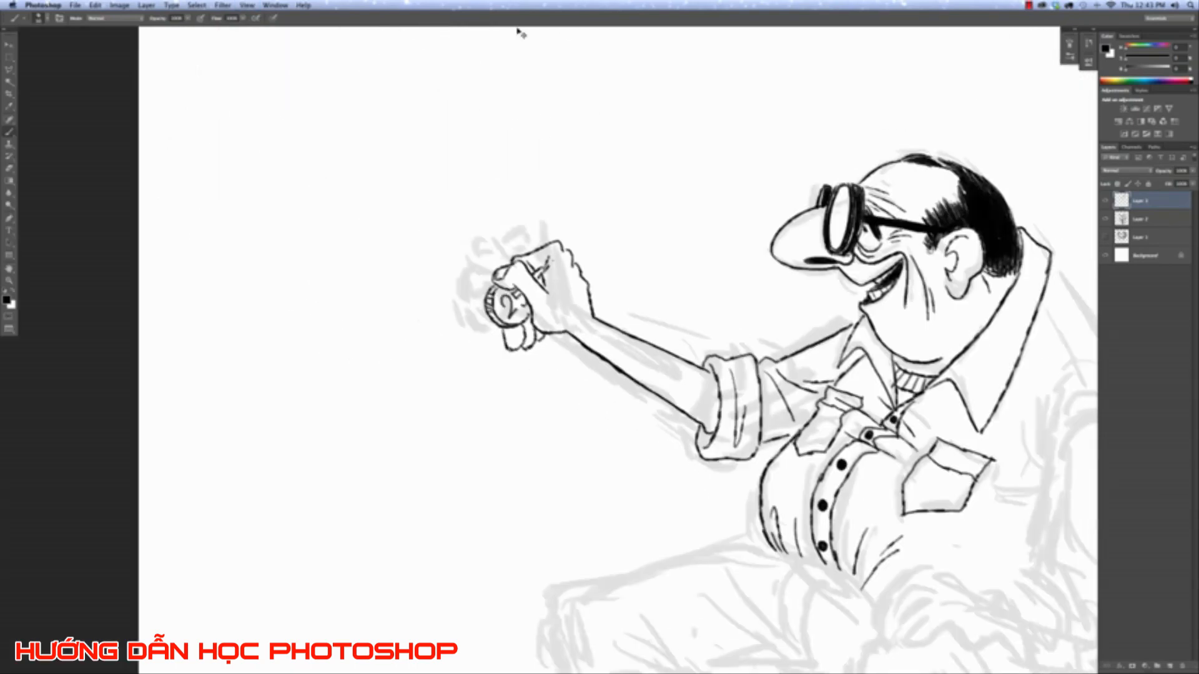
pyautogui.hotkey('ctrl', '+')
pyautogui.hotkey('ctrl', '+')
pyautogui.hotkey('ctrl', '+')
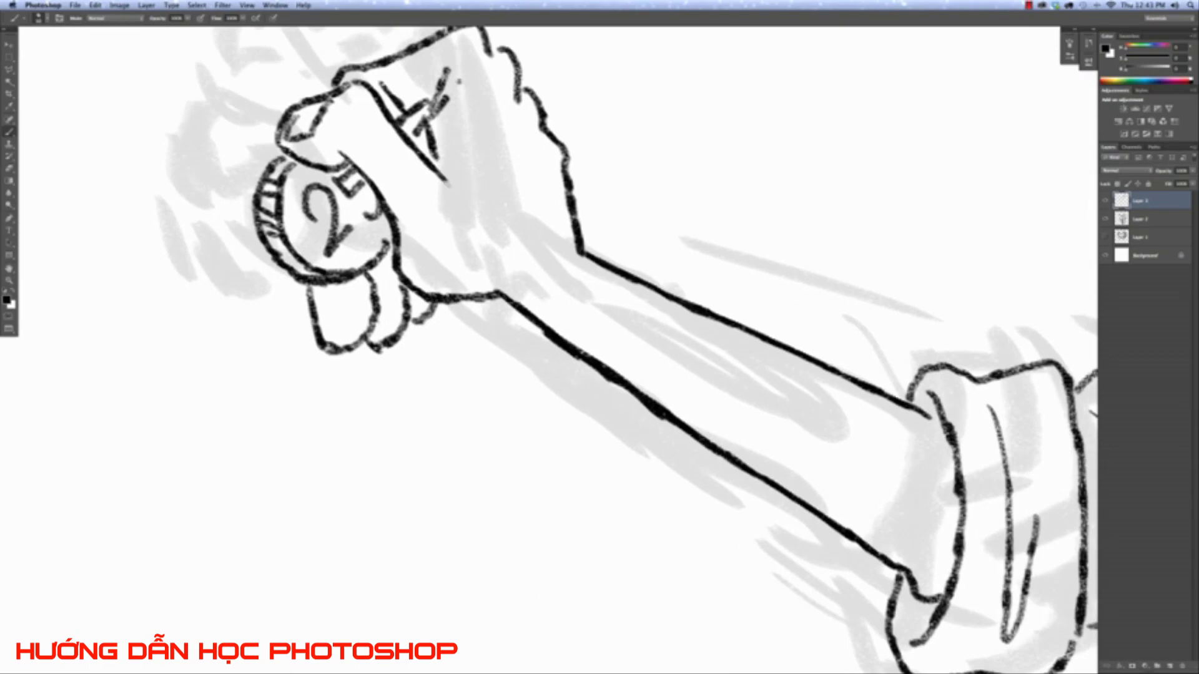
pyautogui.hotkey('ctrl', '0')
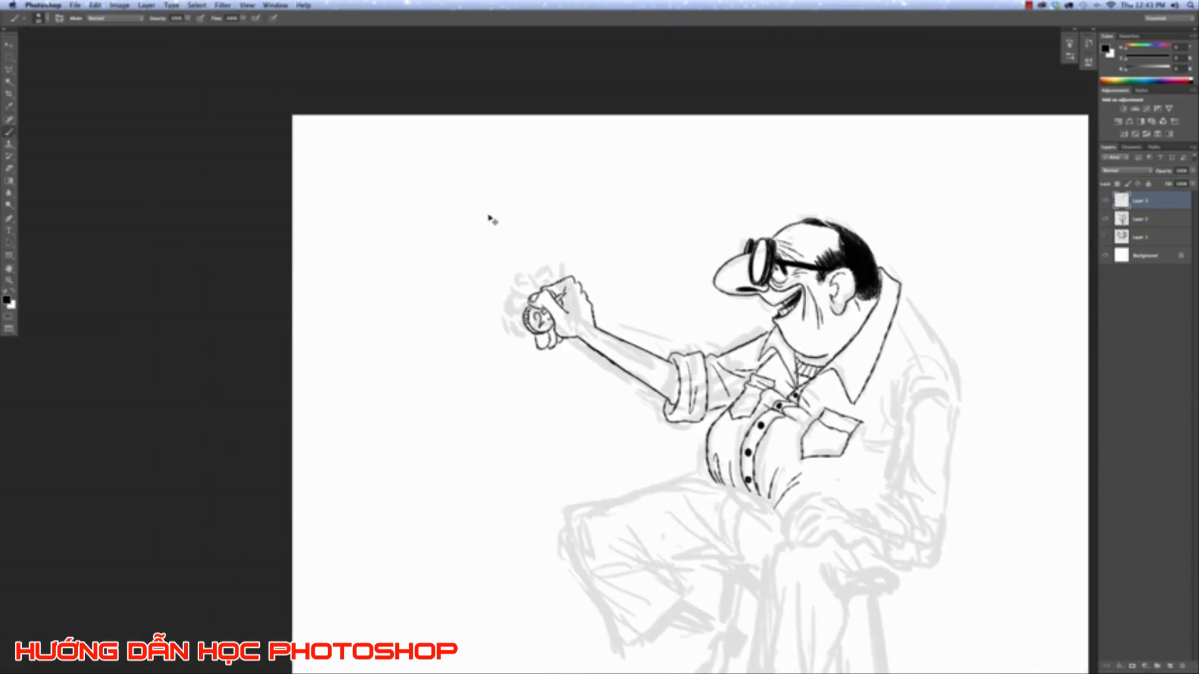
pyautogui.scroll(-3, 488, 215)
pyautogui.hscroll(8, 488, 215)
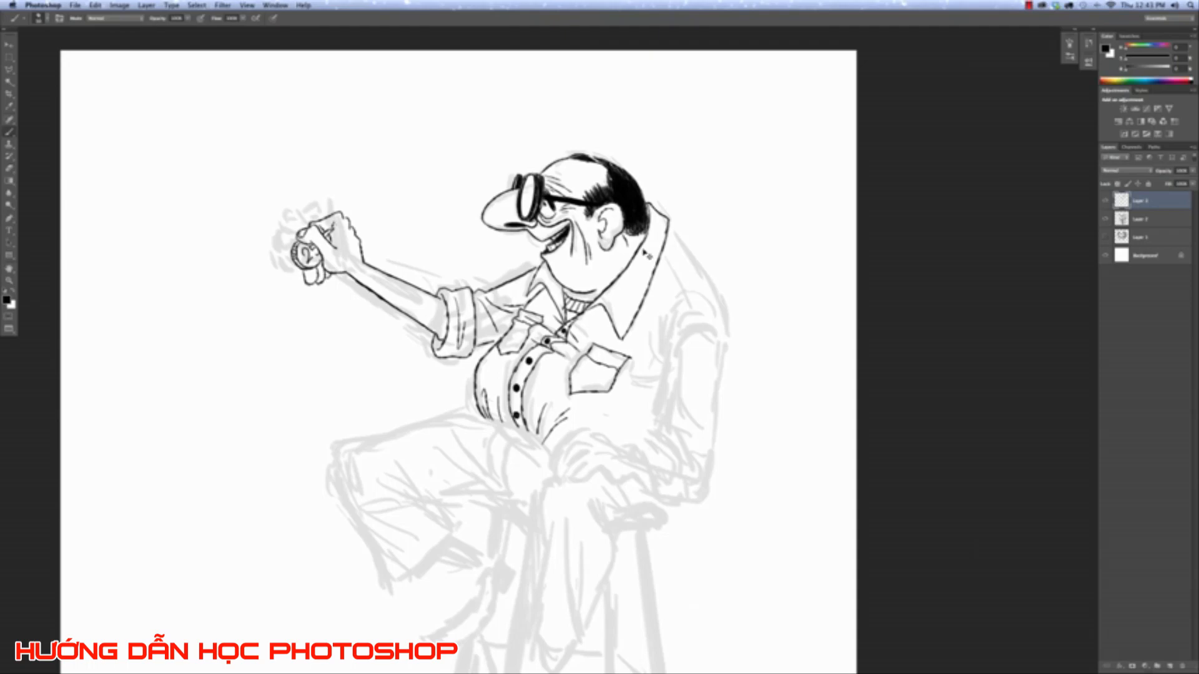
# Re-ink the edge of the palm beside the coin with a heavier curve, erasing the doubled line and repairing the adjoining finger line.
pyautogui.scroll(6, 645, 253)
pyautogui.hscroll(-6, 609, 445)
pyautogui.scroll(3, 608, 445)
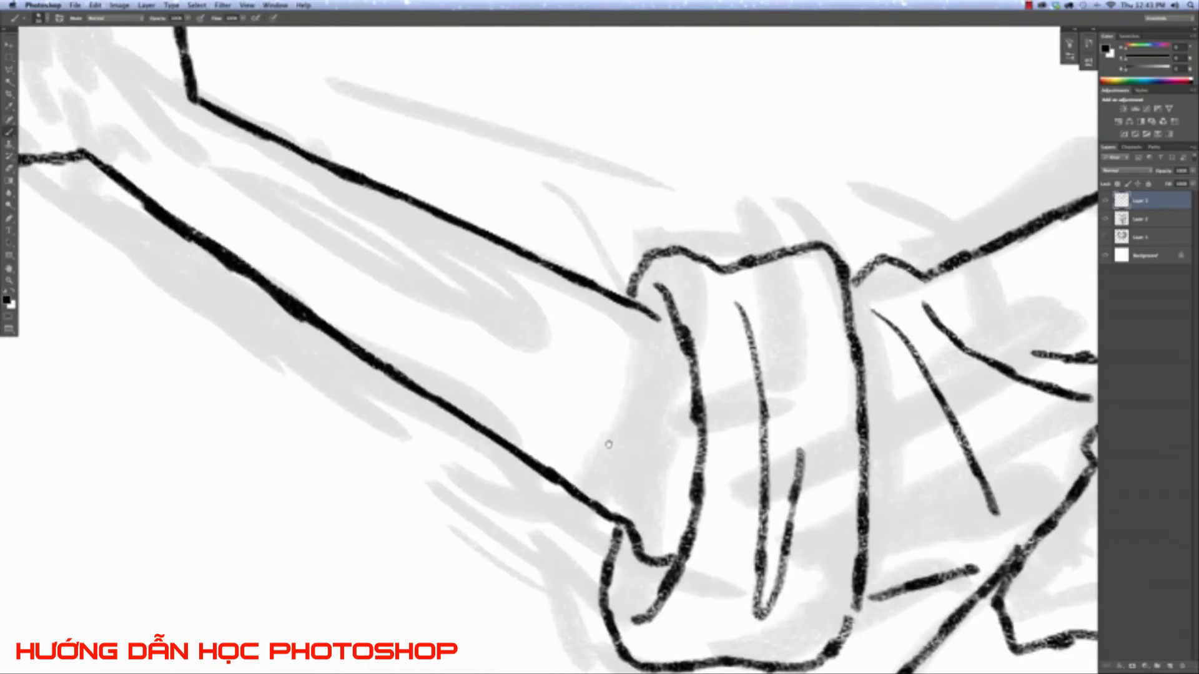
pyautogui.scroll(-2, 609, 444)
pyautogui.hscroll(-6, 608, 444)
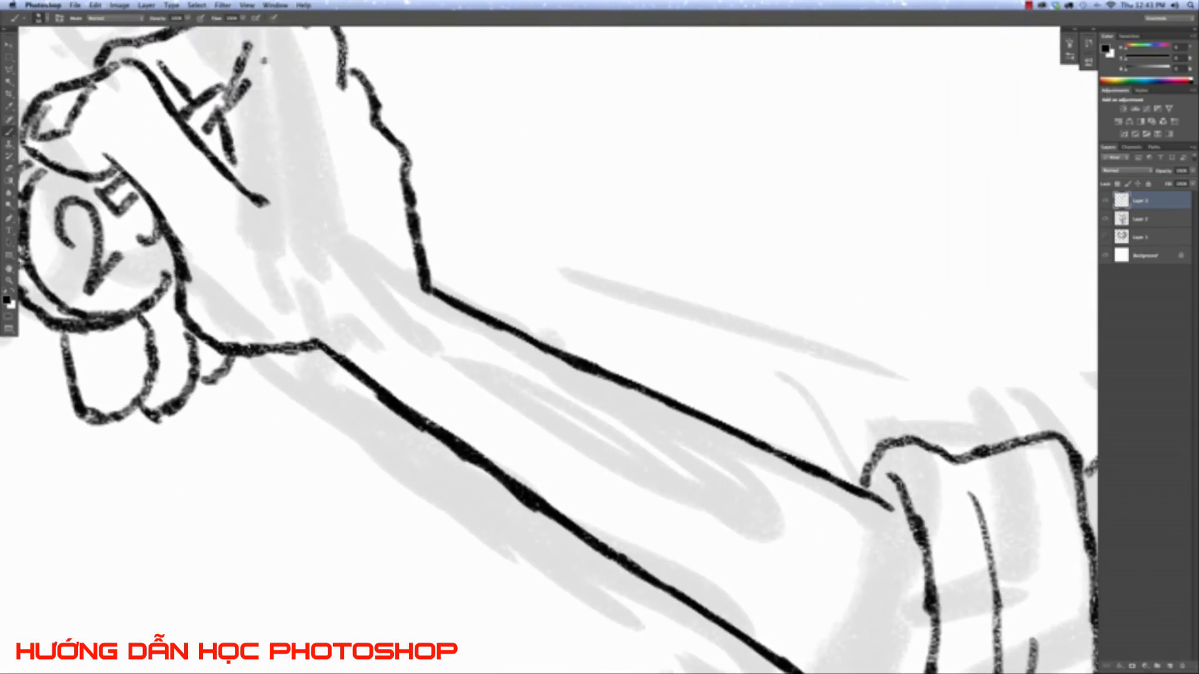
pyautogui.moveTo(175, 250)
pyautogui.mouseDown()
pyautogui.moveTo(213, 332)
pyautogui.moveTo(236, 347)
pyautogui.mouseUp()
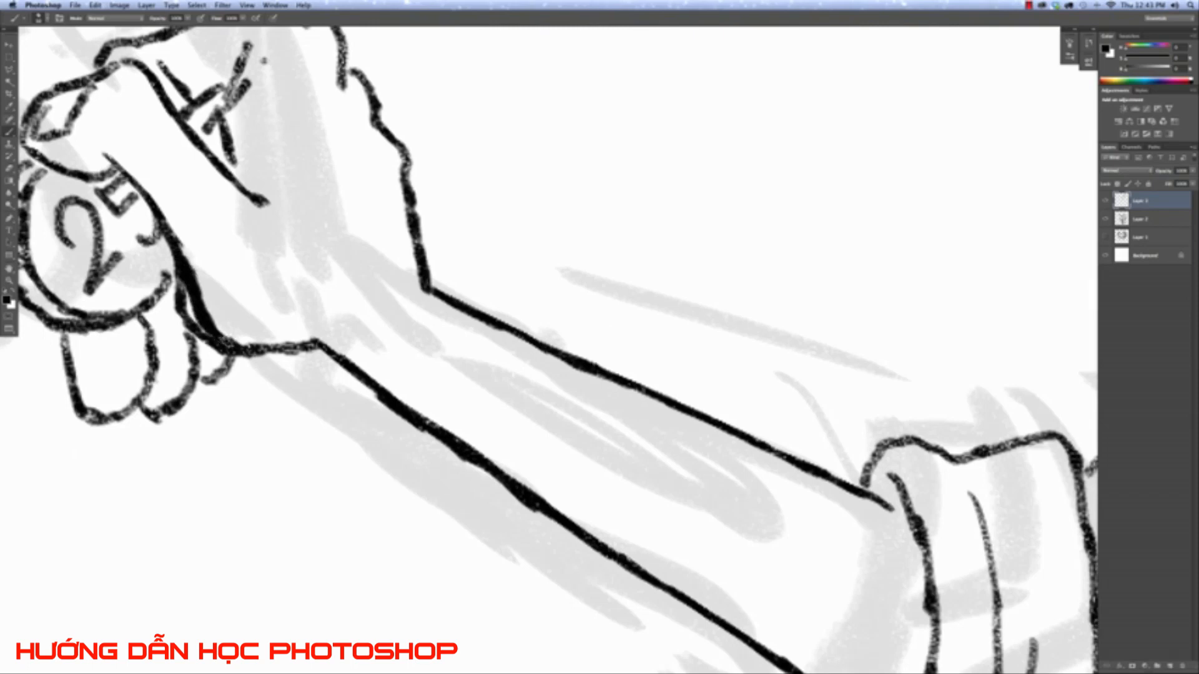
pyautogui.click(9, 169)
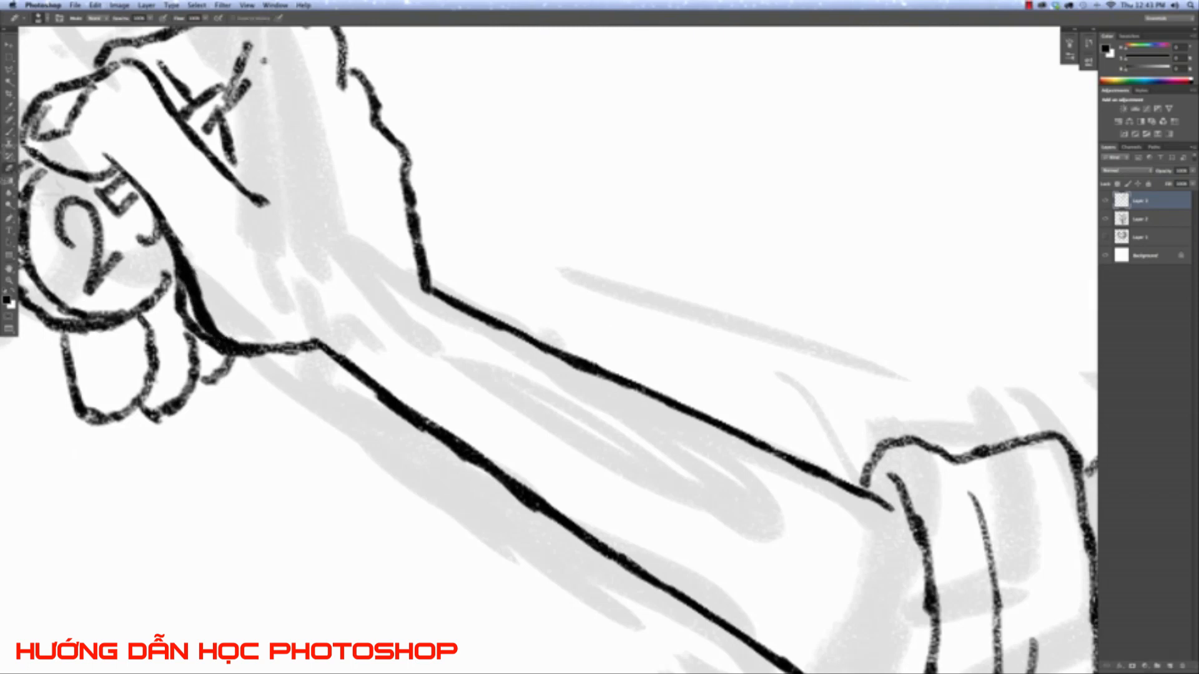
pyautogui.moveTo(185, 304)
pyautogui.mouseDown()
pyautogui.moveTo(182, 322)
pyautogui.moveTo(216, 349)
pyautogui.mouseUp()
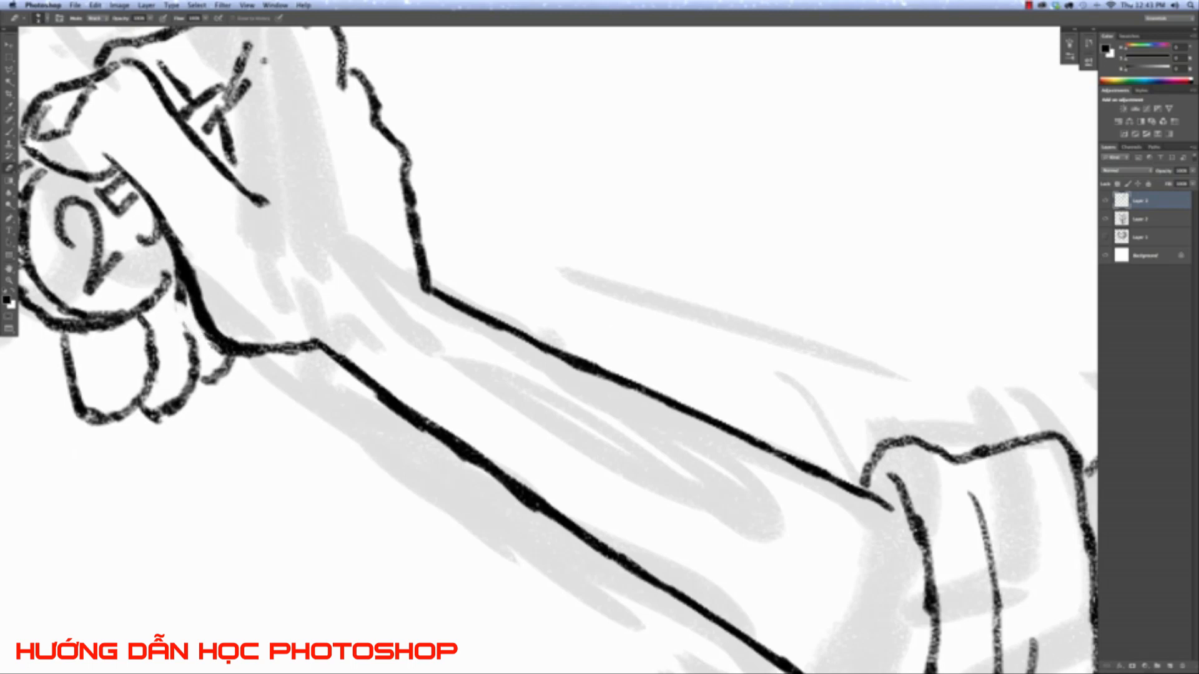
pyautogui.moveTo(192, 257); pyautogui.dragTo(225, 335)
pyautogui.click(10, 132)
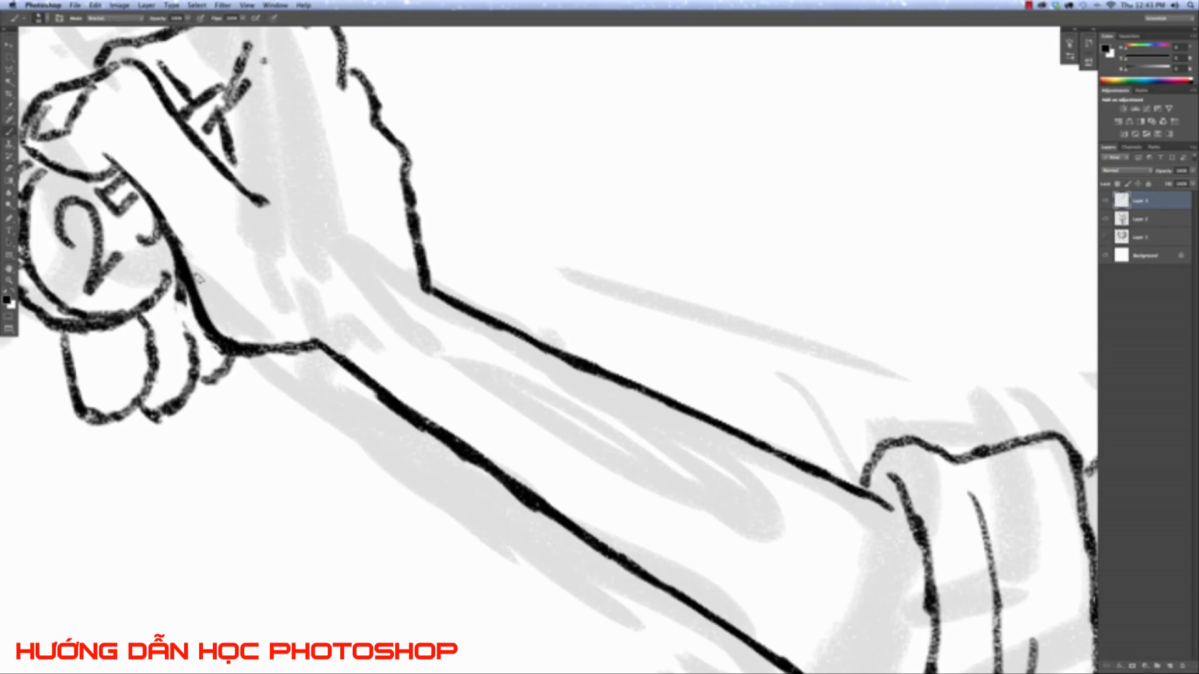
pyautogui.moveTo(184, 284); pyautogui.dragTo(181, 372)
# Cut the curled fingertips below the coin onto a new layer and move them up closer beneath the coin and palm.
pyautogui.press('super+minus')
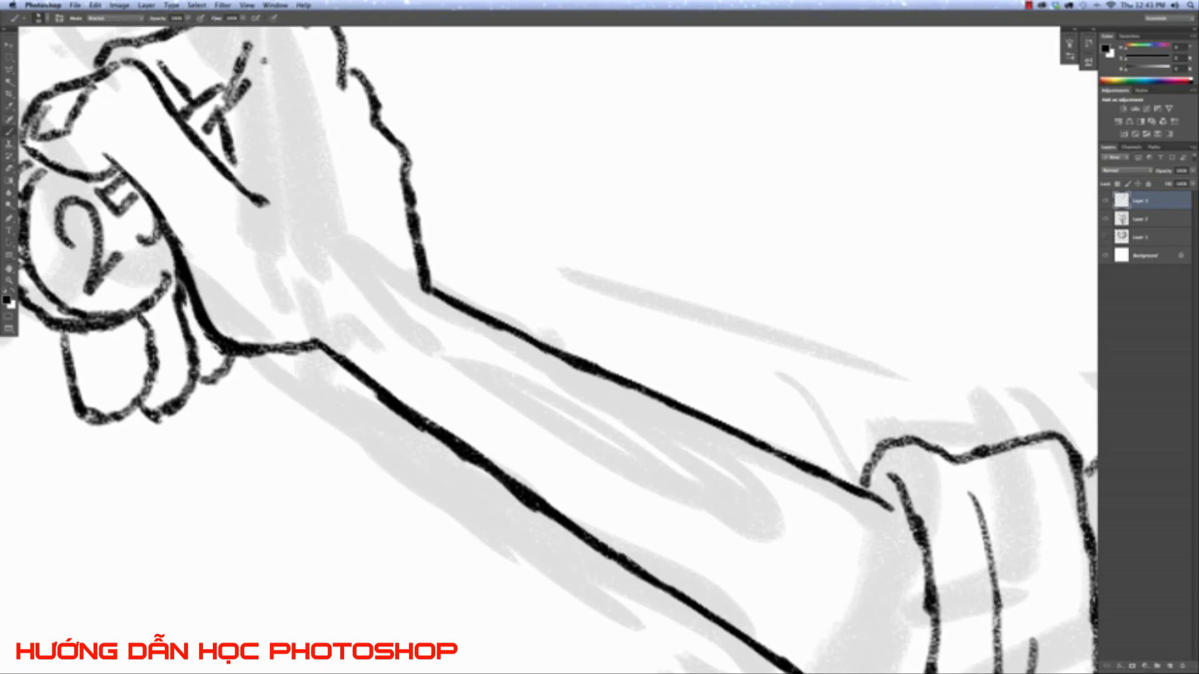
pyautogui.press('super+minus')
pyautogui.press('super+minus')
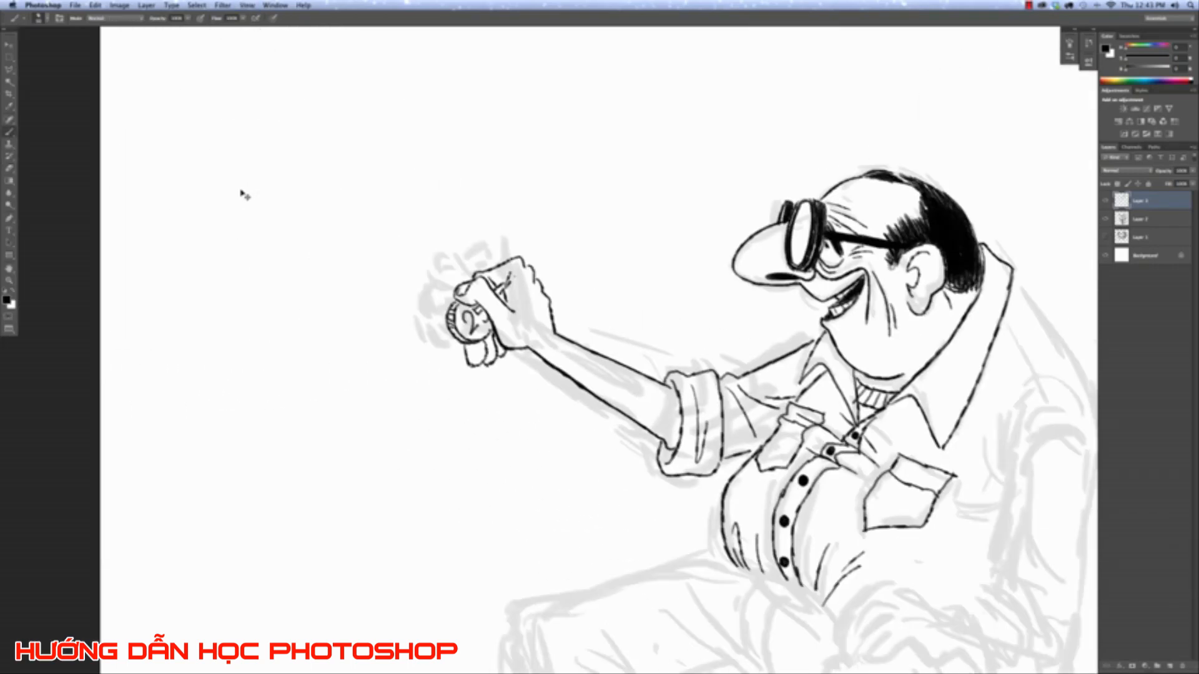
pyautogui.press('super+minus')
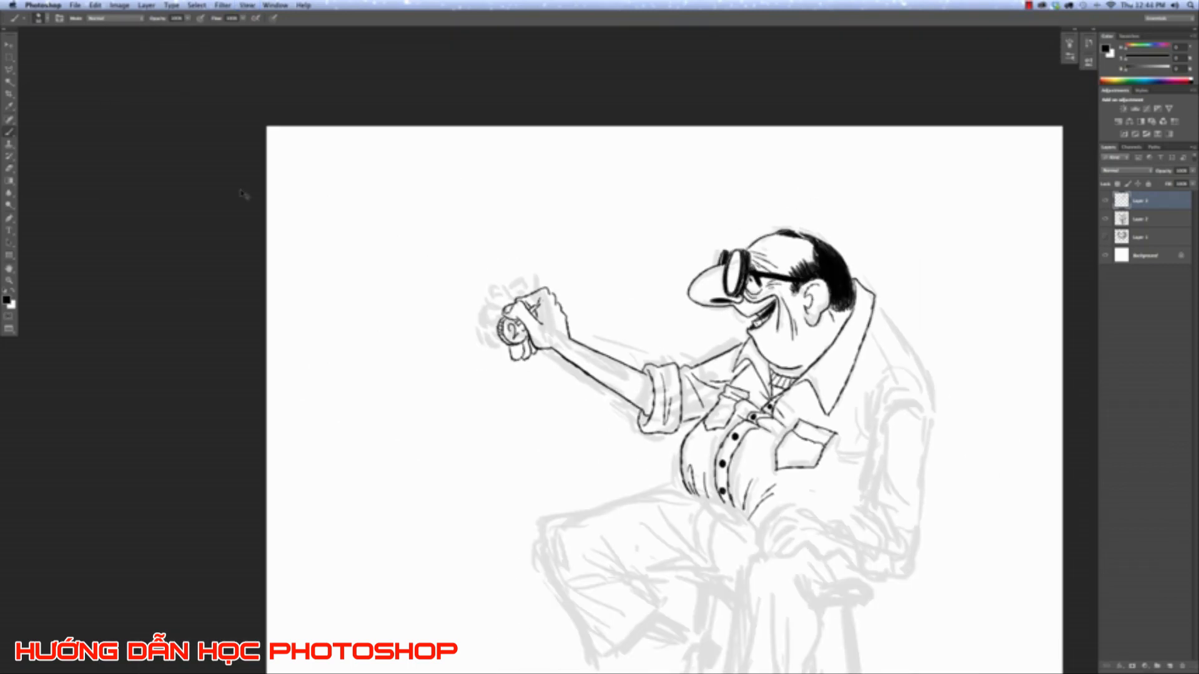
pyautogui.press('super+plus')
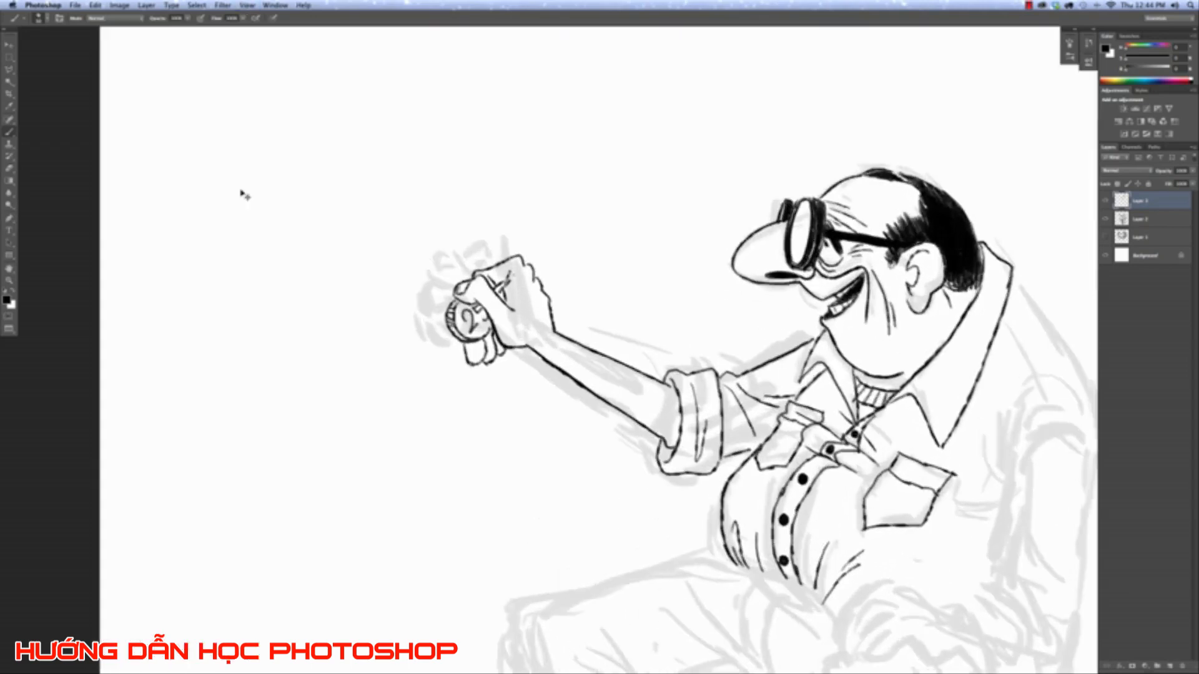
pyautogui.press('super+plus')
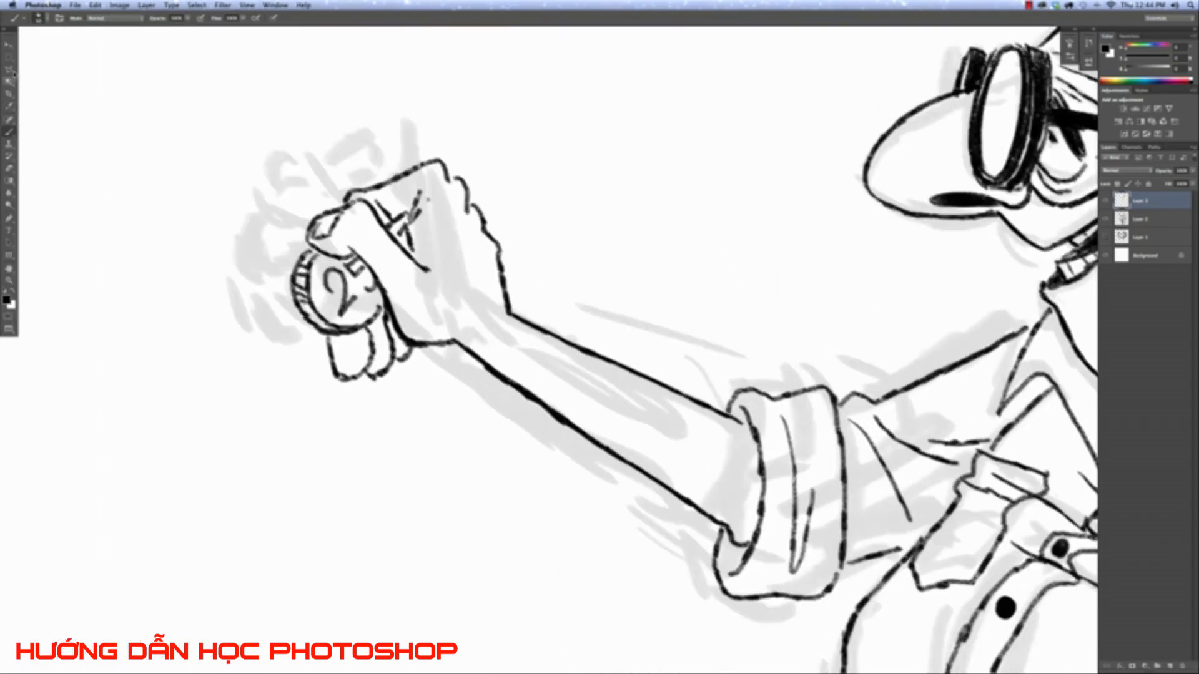
pyautogui.click(8, 70)
pyautogui.moveTo(334, 339)
pyautogui.mouseDown()
pyautogui.moveTo(382, 317)
pyautogui.moveTo(427, 360)
pyautogui.moveTo(348, 420)
pyautogui.moveTo(314, 410)
pyautogui.moveTo(328, 350)
pyautogui.mouseUp()
pyautogui.press('Delete')
pyautogui.hotkey('ctrl', 'd')
pyautogui.hotkey('ctrl', 'v')
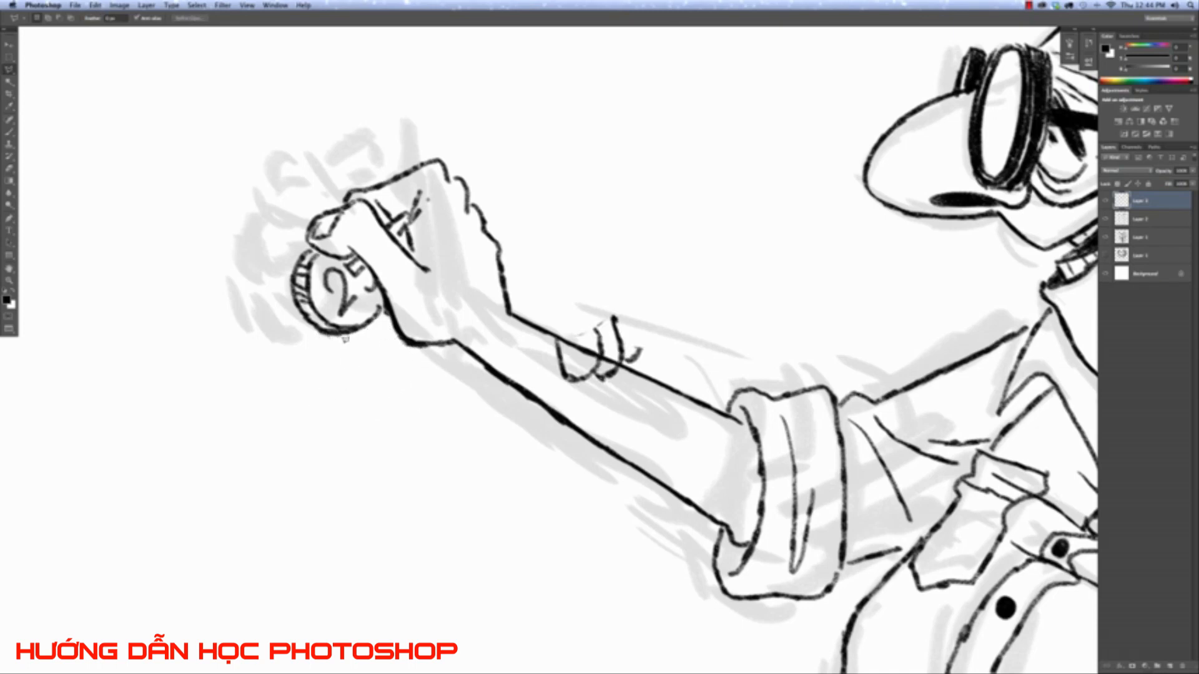
pyautogui.click(8, 45)
pyautogui.moveTo(599, 368); pyautogui.dragTo(405, 332)
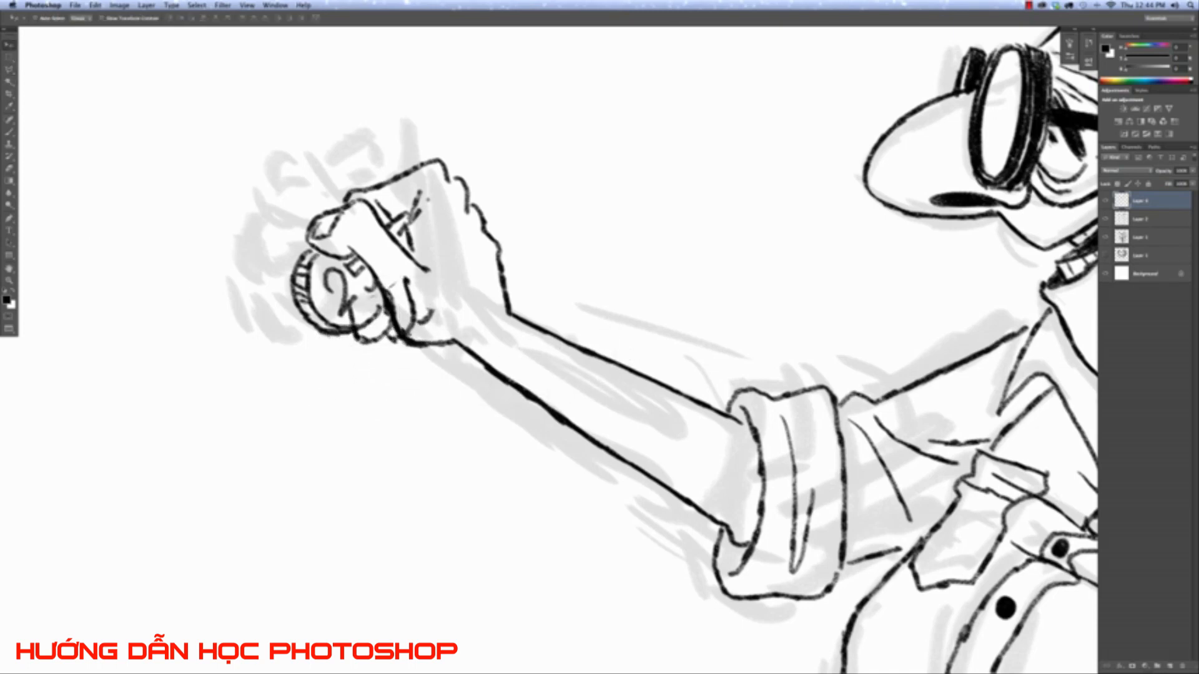
# Erase the parts of the moved fingertips that overlap the coin and palm, using a larger eraser.
pyautogui.click(9, 169)
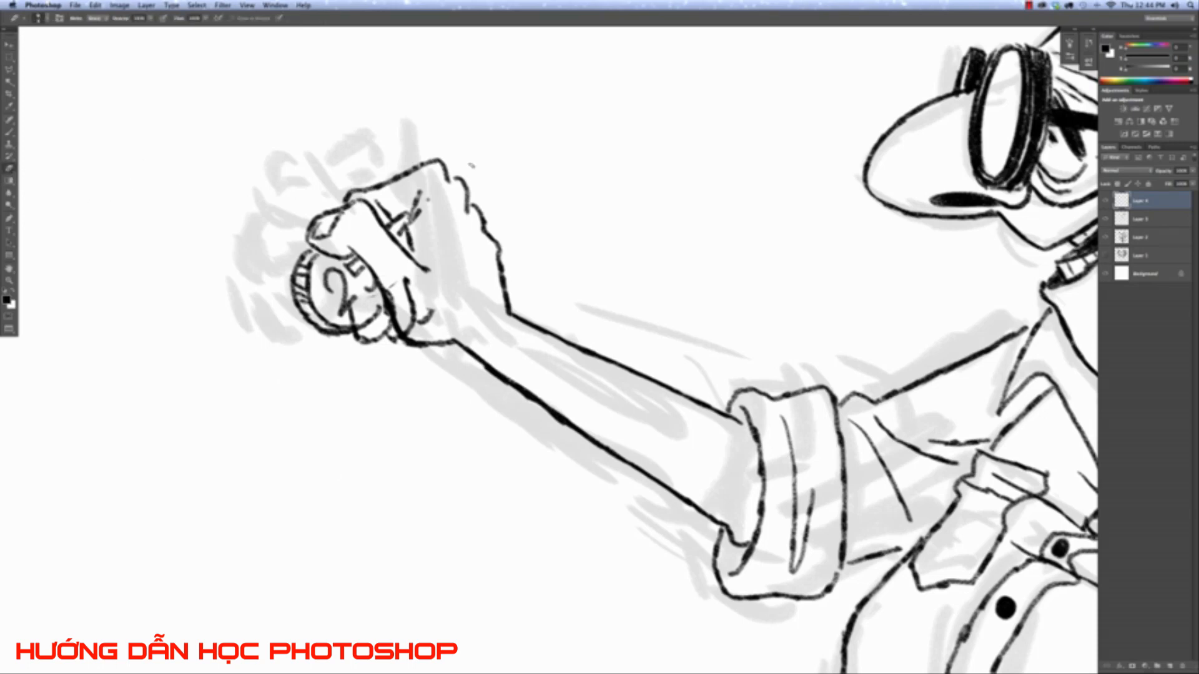
pyautogui.press(']')
pyautogui.press(']')
pyautogui.moveTo(350, 303)
pyautogui.mouseDown()
pyautogui.moveTo(354, 317)
pyautogui.moveTo(397, 294)
pyautogui.moveTo(425, 319)
pyautogui.mouseUp()
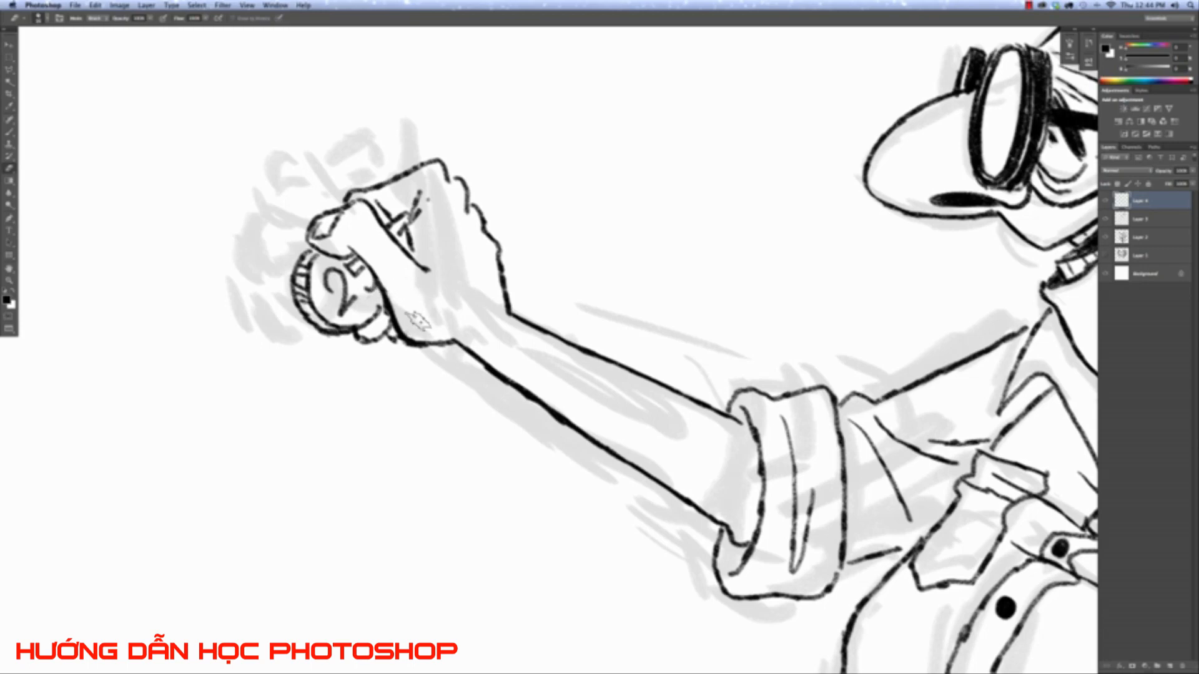
pyautogui.press('super+0')
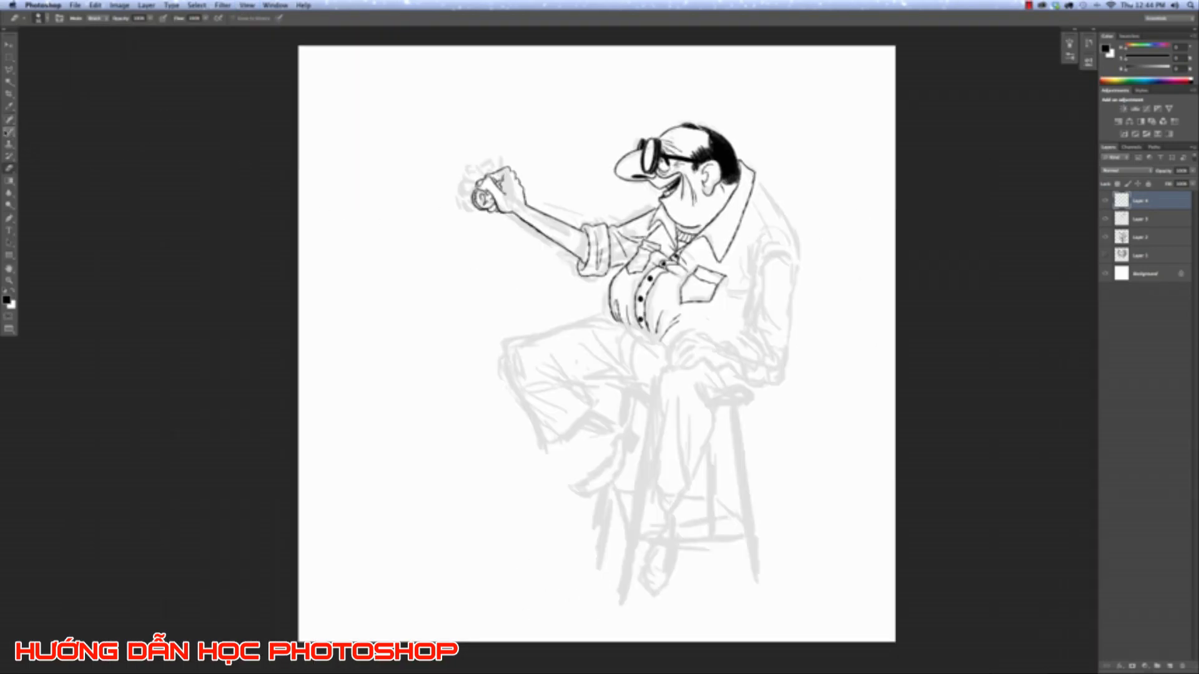
# Ink the curved contour of the upper back from the shirt collar down to the shoulder.
pyautogui.click(9, 132)
pyautogui.press('super+plus')
pyautogui.press('super+plus')
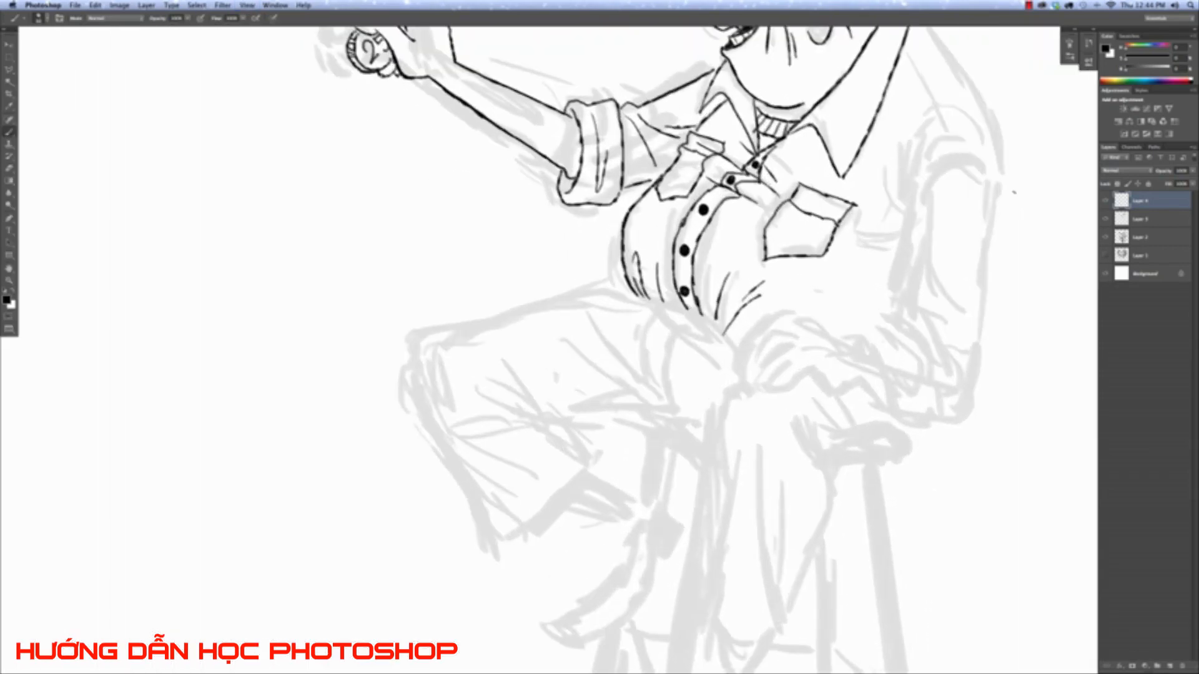
pyautogui.moveTo(772, 231); pyautogui.dragTo(470, 317)
pyautogui.press('super+plus')
pyautogui.press('super+plus')
pyautogui.press('super+minus')
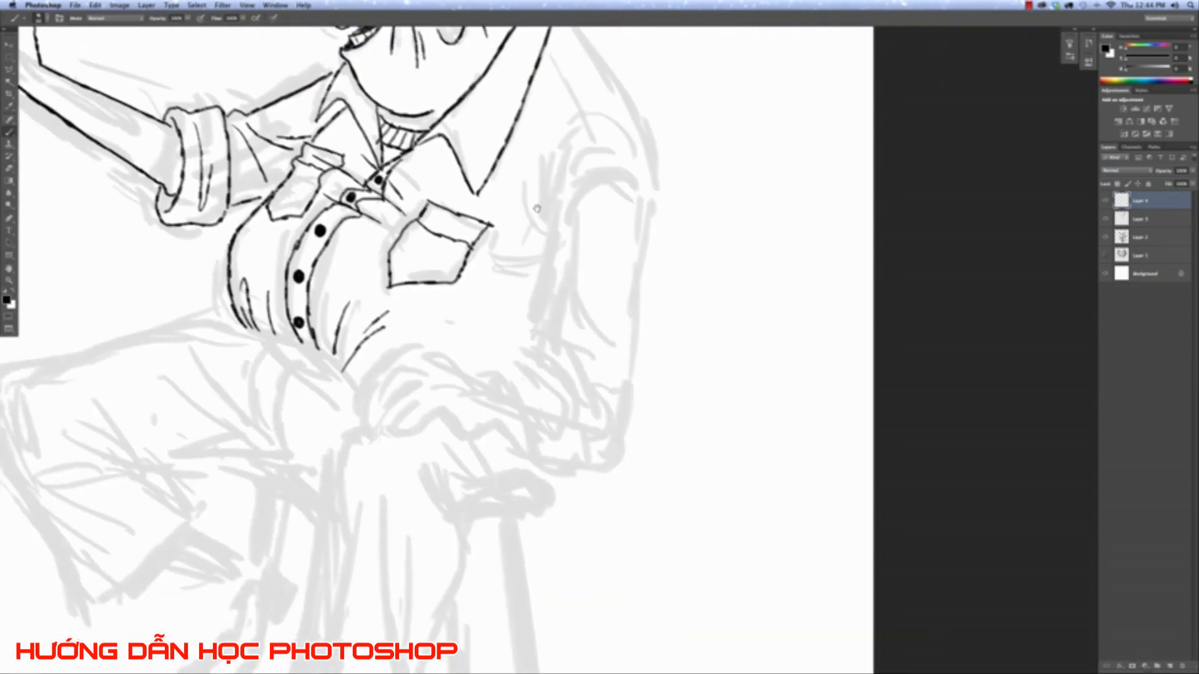
pyautogui.moveTo(537, 208); pyautogui.dragTo(500, 437)
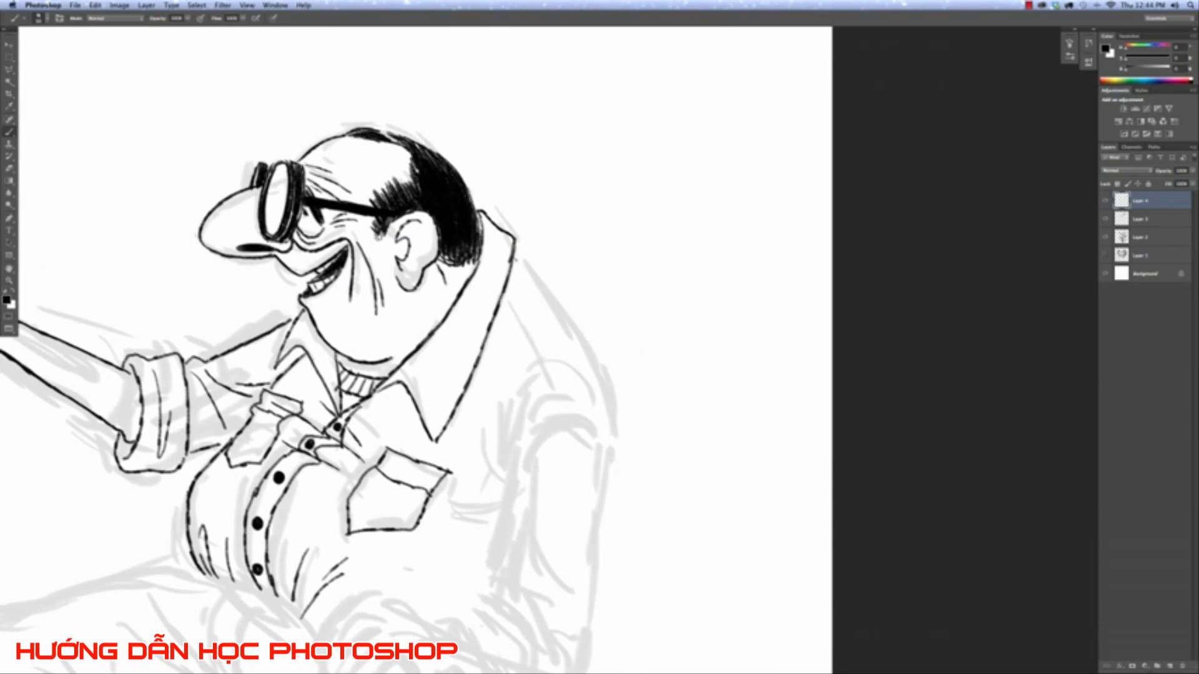
pyautogui.moveTo(514, 256)
pyautogui.mouseDown()
pyautogui.moveTo(595, 343)
pyautogui.moveTo(583, 334)
pyautogui.moveTo(616, 424)
pyautogui.mouseUp()
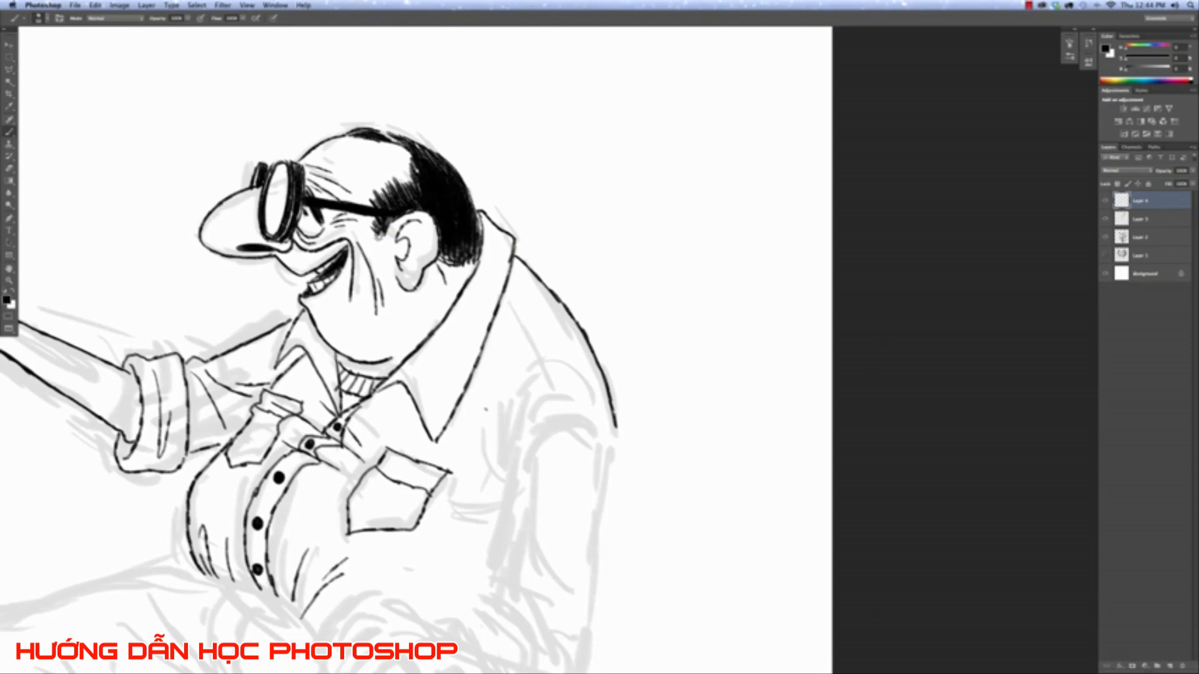
# Ink the armpit creases, the curved sleeve seam and the shoulder seam running down from the collar.
pyautogui.moveTo(485, 409)
pyautogui.mouseDown()
pyautogui.moveTo(498, 494)
pyautogui.moveTo(498, 462)
pyautogui.moveTo(527, 415)
pyautogui.moveTo(558, 405)
pyautogui.mouseUp()
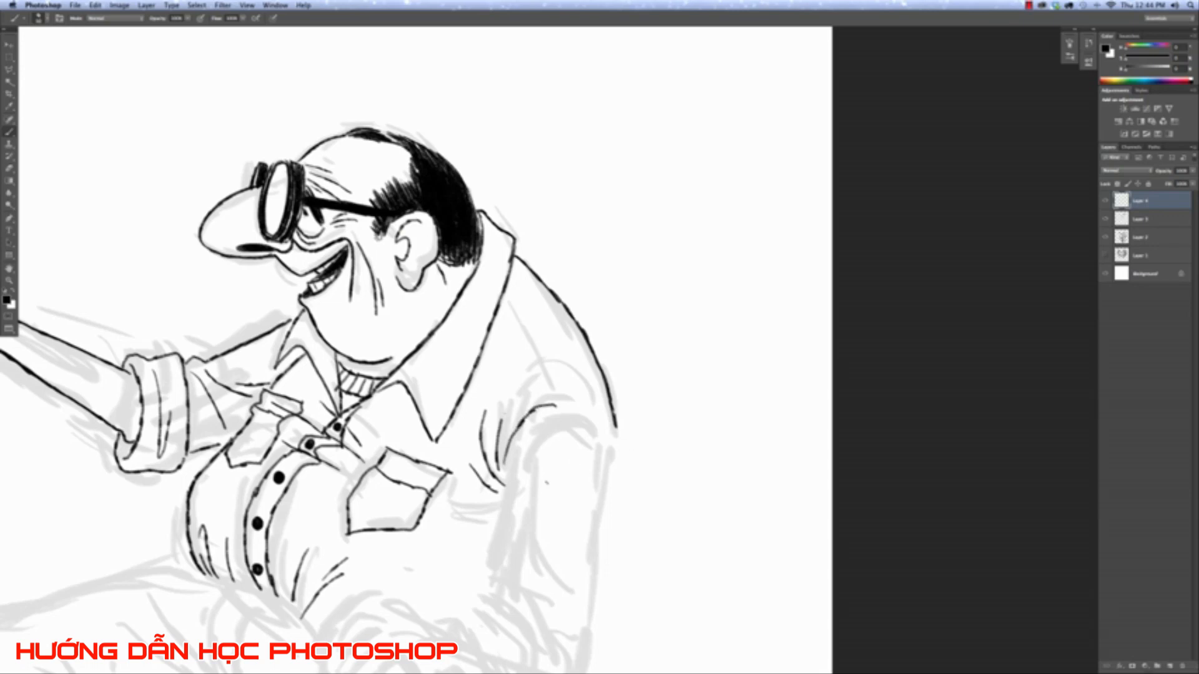
pyautogui.moveTo(509, 478)
pyautogui.mouseDown()
pyautogui.moveTo(549, 431)
pyautogui.moveTo(598, 429)
pyautogui.moveTo(617, 452)
pyautogui.mouseUp()
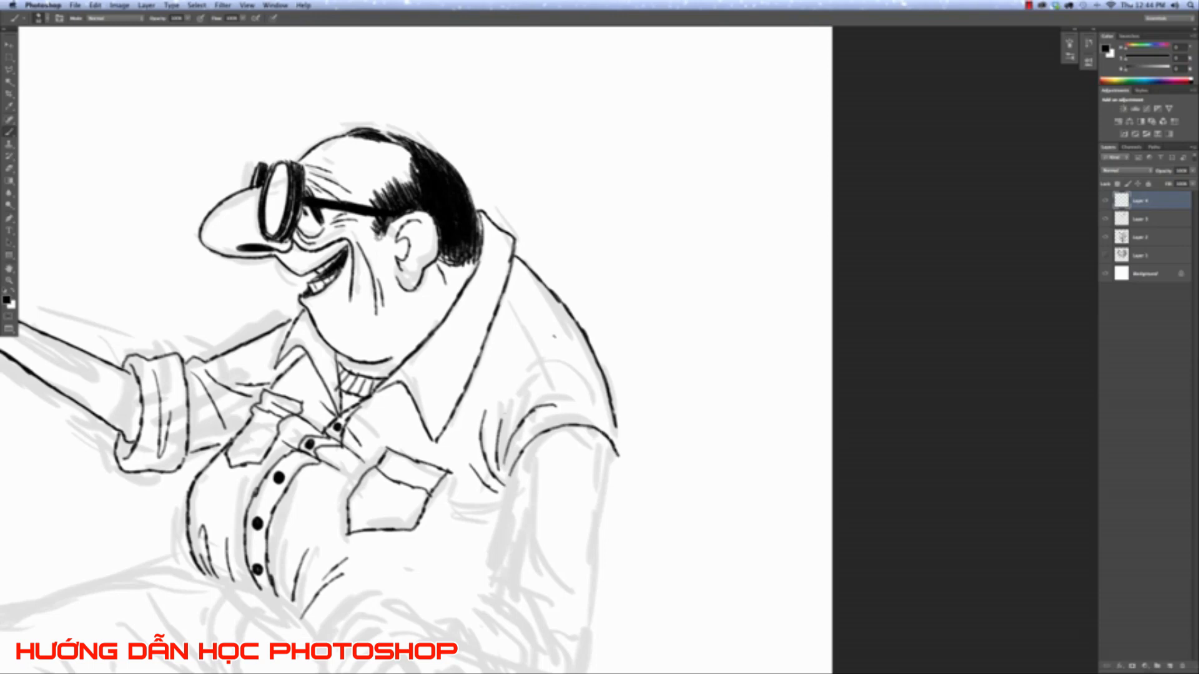
pyautogui.moveTo(509, 315)
pyautogui.mouseDown()
pyautogui.moveTo(562, 412)
pyautogui.moveTo(541, 397)
pyautogui.moveTo(568, 390)
pyautogui.mouseUp()
pyautogui.moveTo(560, 395)
pyautogui.mouseDown()
pyautogui.moveTo(579, 388)
pyautogui.moveTo(613, 432)
pyautogui.mouseUp()
pyautogui.press('super+z')
# Ink the resting arm's sleeve with its inner and outer edges, a long fold and creases at the elbow bend.
pyautogui.scroll(-3, 610, 496)
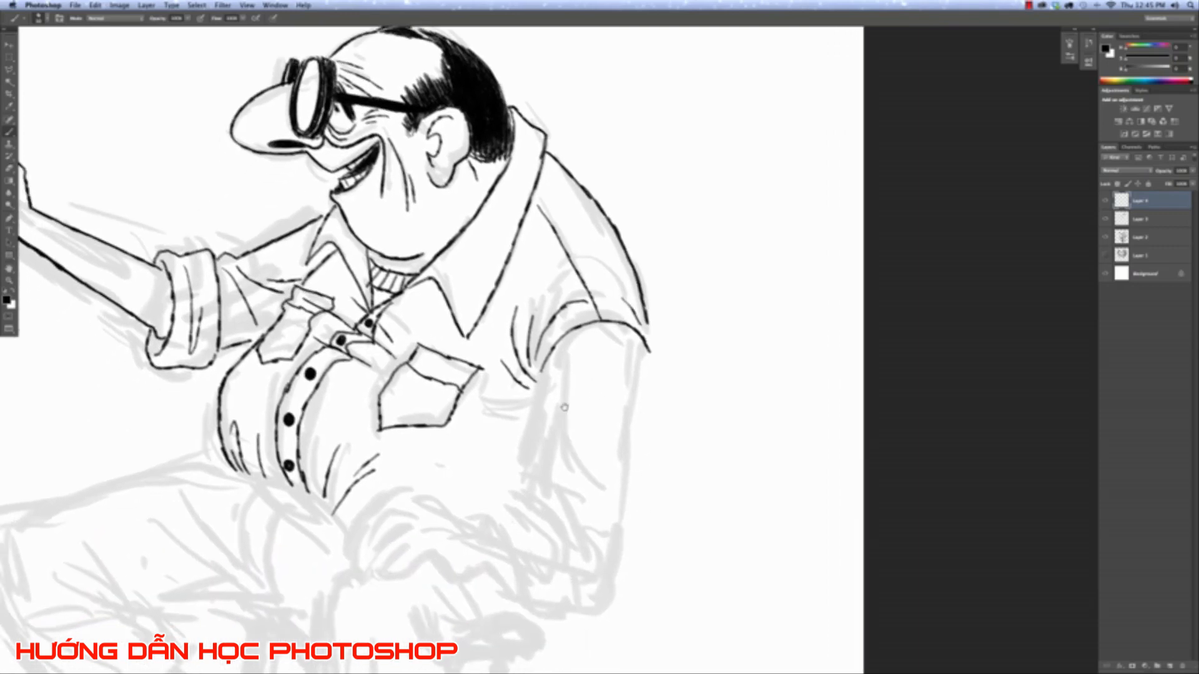
pyautogui.moveTo(553, 379)
pyautogui.mouseDown()
pyautogui.moveTo(567, 440)
pyautogui.moveTo(597, 488)
pyautogui.mouseUp()
pyautogui.moveTo(546, 368)
pyautogui.mouseDown()
pyautogui.moveTo(525, 470)
pyautogui.moveTo(558, 478)
pyautogui.moveTo(586, 517)
pyautogui.mouseUp()
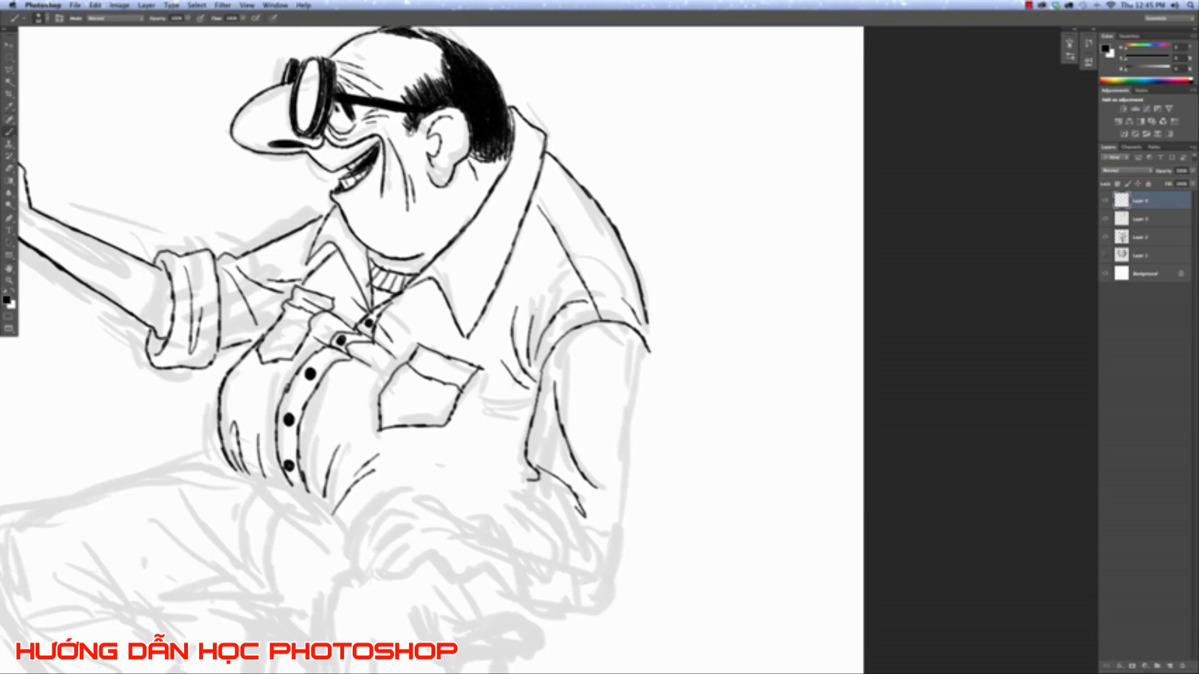
pyautogui.moveTo(530, 479)
pyautogui.mouseDown()
pyautogui.moveTo(525, 502)
pyautogui.moveTo(562, 497)
pyautogui.mouseUp()
pyautogui.moveTo(645, 351); pyautogui.dragTo(625, 545)
pyautogui.hotkey('ctrl', 'z')
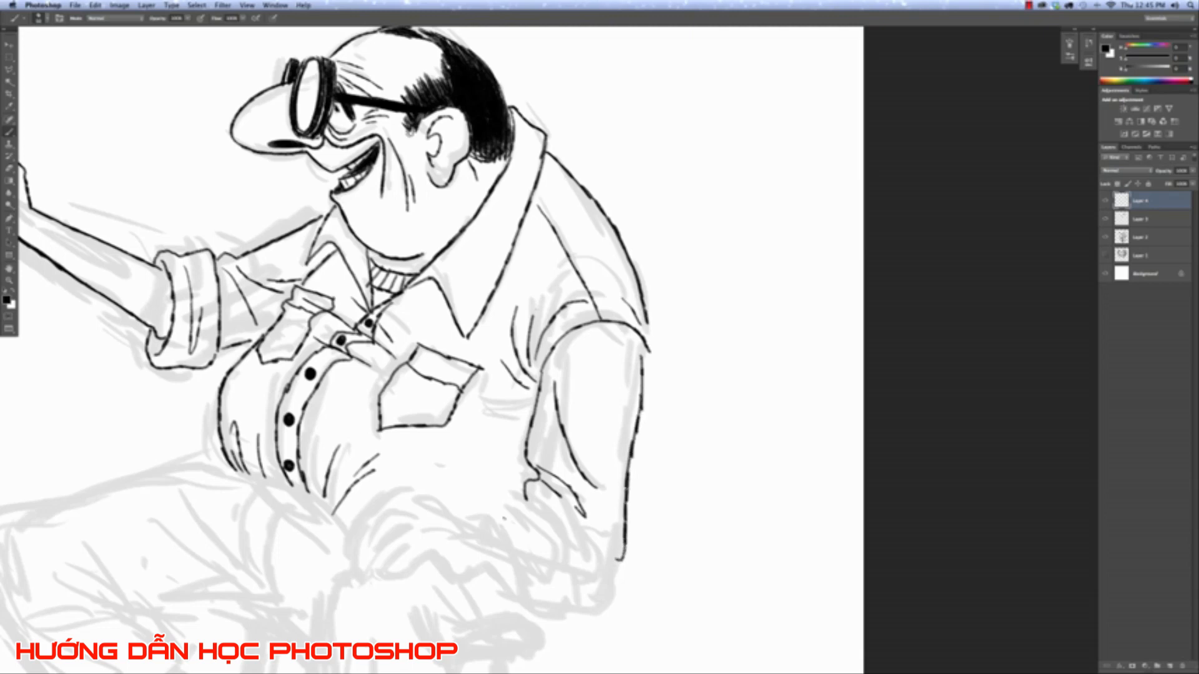
# Ink the diagonal folds below the elbow bend and the outline of the rolled cuff on the resting arm.
pyautogui.moveTo(539, 509)
pyautogui.mouseDown()
pyautogui.moveTo(578, 523)
pyautogui.moveTo(607, 560)
pyautogui.mouseUp()
pyautogui.moveTo(527, 511); pyautogui.dragTo(592, 562)
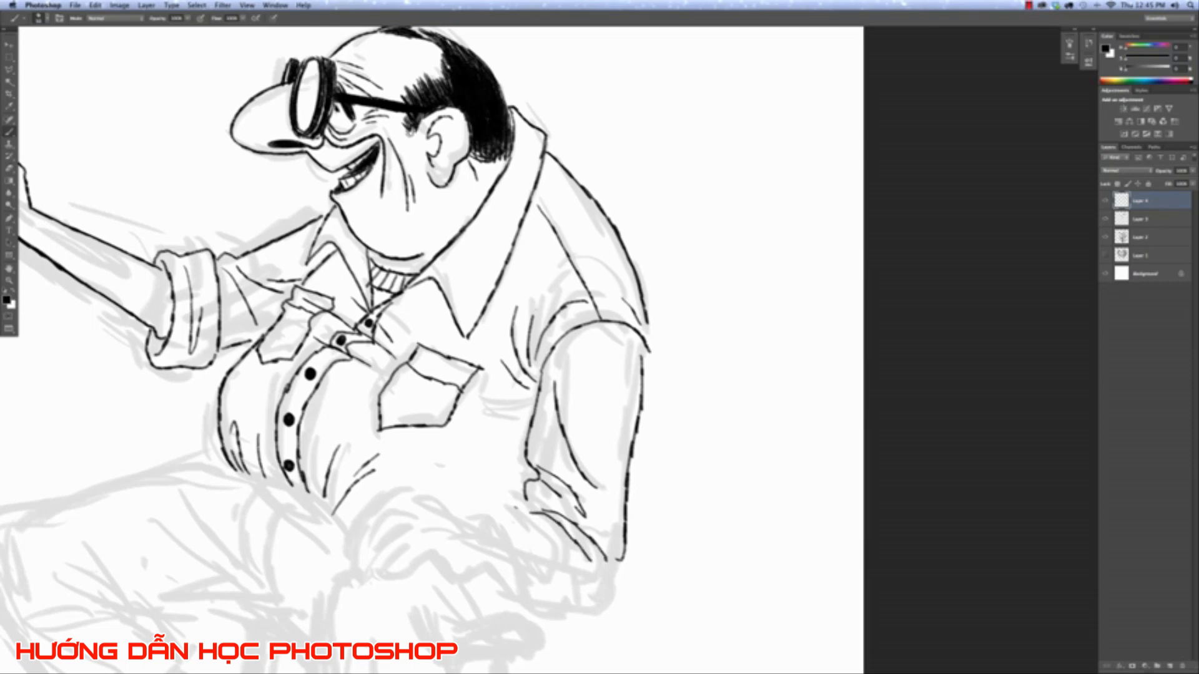
pyautogui.moveTo(488, 533)
pyautogui.mouseDown()
pyautogui.moveTo(532, 514)
pyautogui.moveTo(547, 529)
pyautogui.moveTo(578, 603)
pyautogui.mouseUp()
pyautogui.moveTo(501, 534)
pyautogui.mouseDown()
pyautogui.moveTo(518, 560)
pyautogui.moveTo(507, 609)
pyautogui.mouseUp()
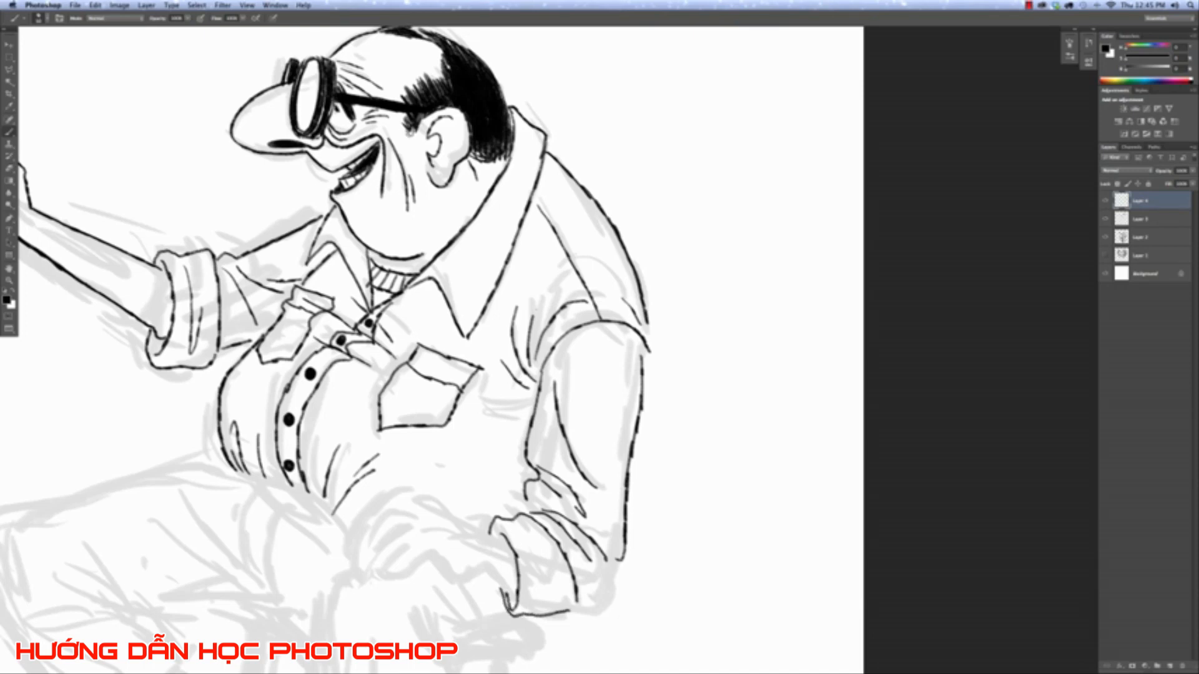
# Re-ink the lower edge of the resting arm's rolled cuff and the jagged elbow corner with folds beside it.
pyautogui.hotkey('ctrl', 'z')
pyautogui.moveTo(501, 601)
pyautogui.mouseDown()
pyautogui.moveTo(526, 615)
pyautogui.moveTo(575, 609)
pyautogui.mouseUp()
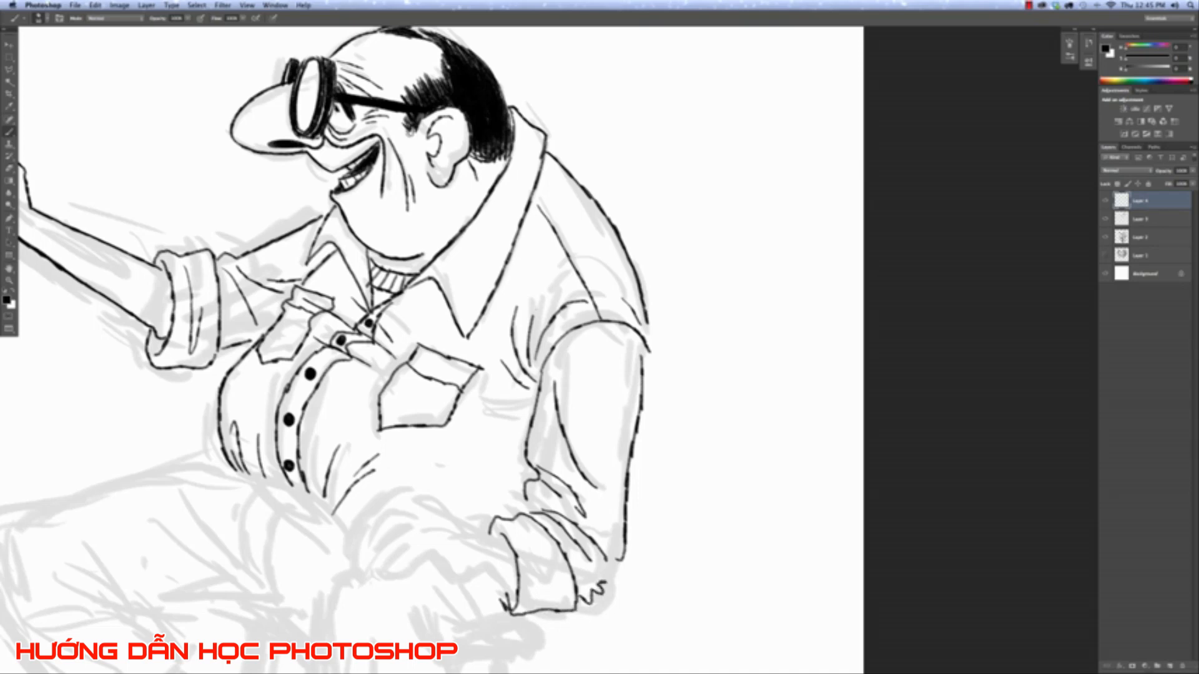
pyautogui.moveTo(615, 585); pyautogui.dragTo(624, 564)
pyautogui.moveTo(563, 539); pyautogui.dragTo(591, 594)
pyautogui.moveTo(575, 523); pyautogui.dragTo(606, 539)
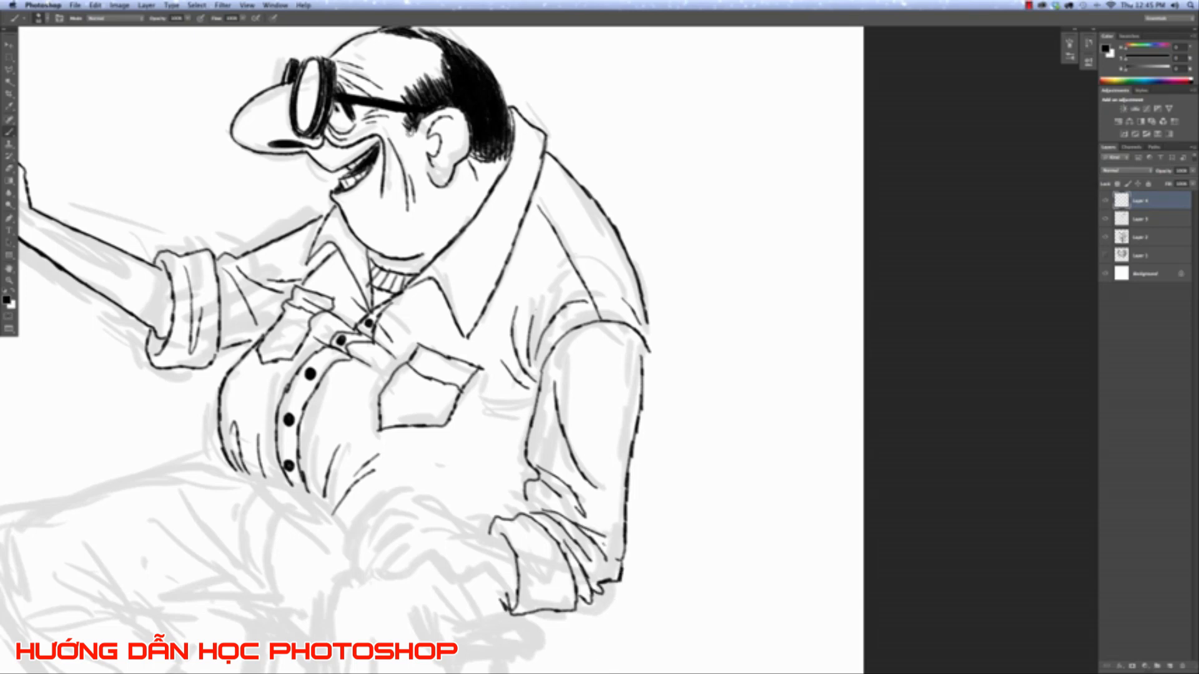
# Rework the diagonal sleeve folds running from the elbow bend down to the elbow corner beside the cuff.
pyautogui.press('super+z')
pyautogui.moveTo(575, 524); pyautogui.dragTo(613, 565)
pyautogui.press('super+alt+z')
pyautogui.press('super+alt+z')
pyautogui.press('super+shift+z')
pyautogui.press('super+shift+z')
pyautogui.press('super+alt+z')
pyautogui.moveTo(536, 500); pyautogui.dragTo(609, 552)
# Ink the upper contour of the resting forearm and hand, with short arcs marking the knuckles.
pyautogui.moveTo(429, 500); pyautogui.dragTo(498, 541)
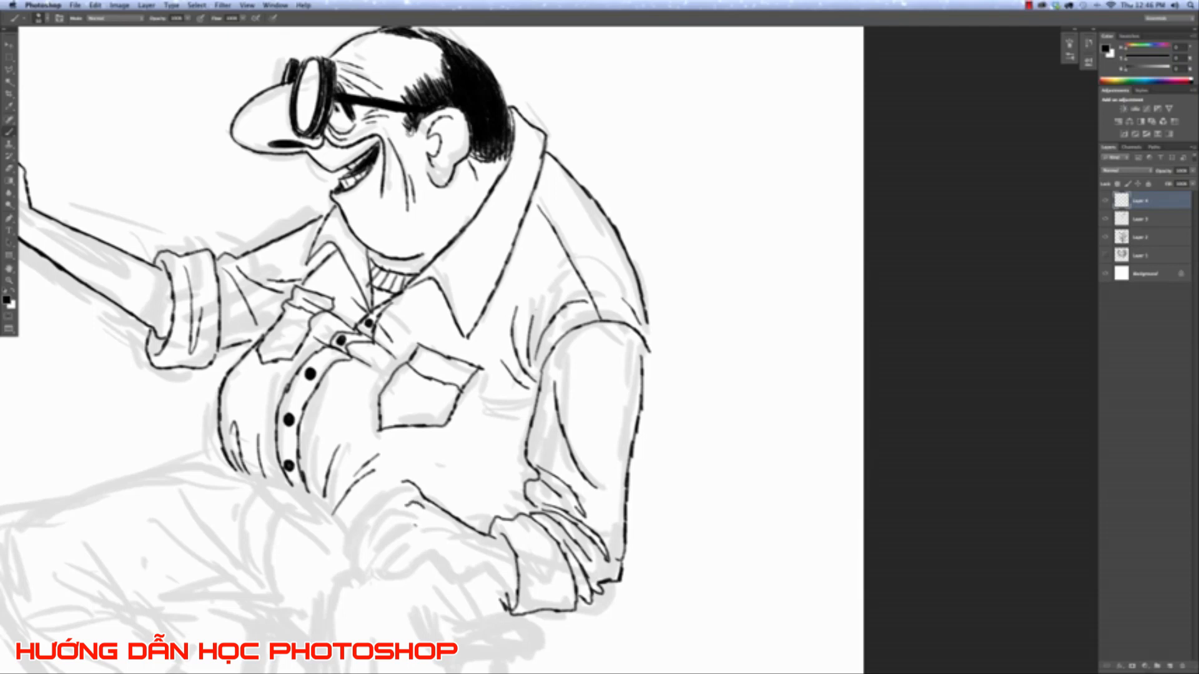
pyautogui.moveTo(414, 545)
pyautogui.mouseDown()
pyautogui.moveTo(432, 527)
pyautogui.moveTo(459, 572)
pyautogui.moveTo(483, 561)
pyautogui.mouseUp()
pyautogui.press('super+z')
pyautogui.moveTo(440, 560); pyautogui.dragTo(462, 580)
# Ink the underside of the resting hand and wrist up to the cuff, and close the cuff opening around the wrist.
pyautogui.press('super+plus')
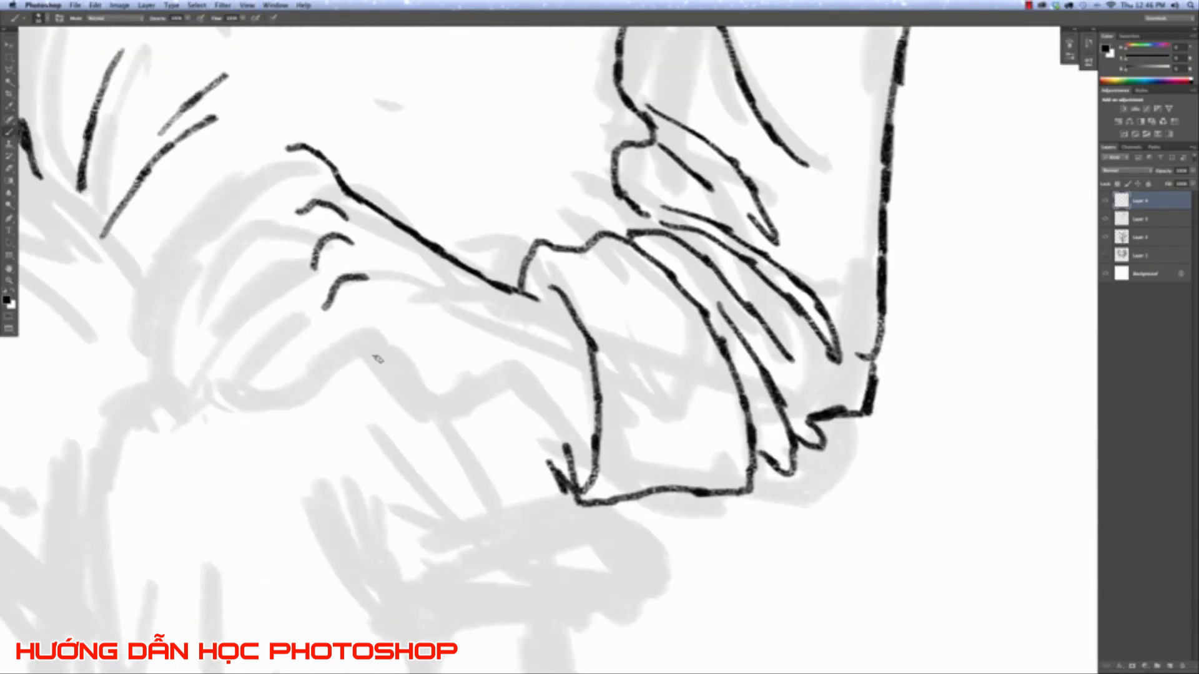
pyautogui.moveTo(368, 355)
pyautogui.mouseDown()
pyautogui.moveTo(455, 405)
pyautogui.moveTo(487, 410)
pyautogui.moveTo(521, 378)
pyautogui.mouseUp()
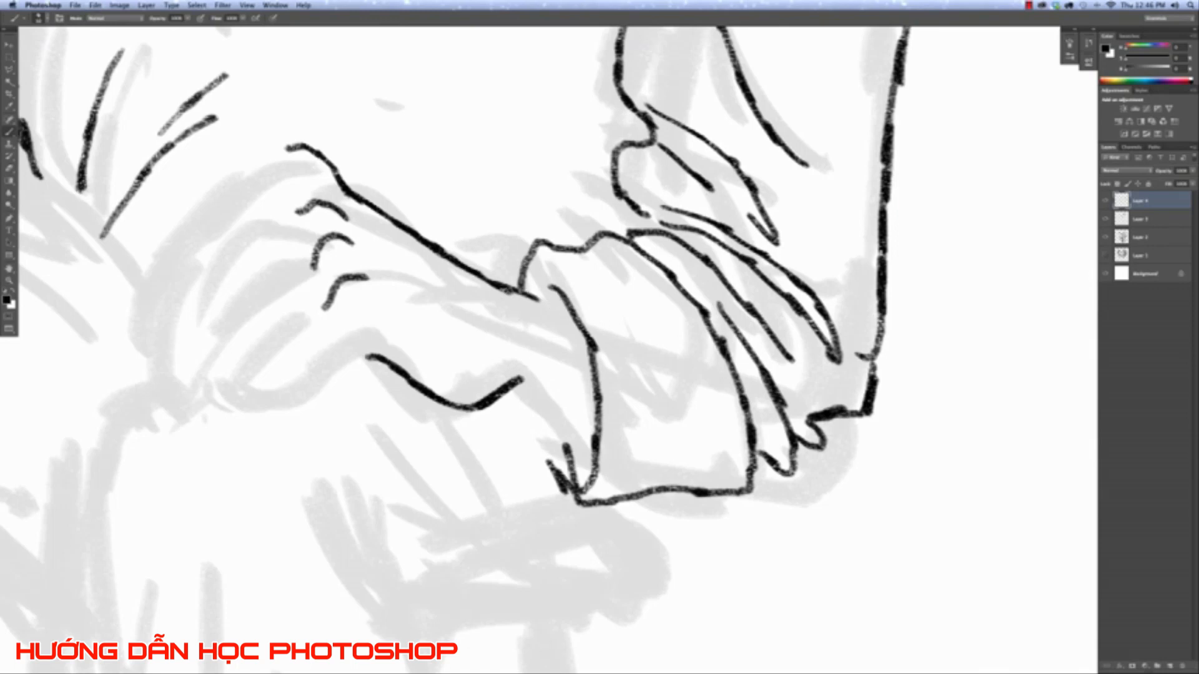
pyautogui.moveTo(521, 291); pyautogui.dragTo(558, 300)
pyautogui.moveTo(520, 378)
pyautogui.mouseDown()
pyautogui.moveTo(604, 389)
pyautogui.moveTo(547, 448)
pyautogui.moveTo(565, 490)
pyautogui.mouseUp()
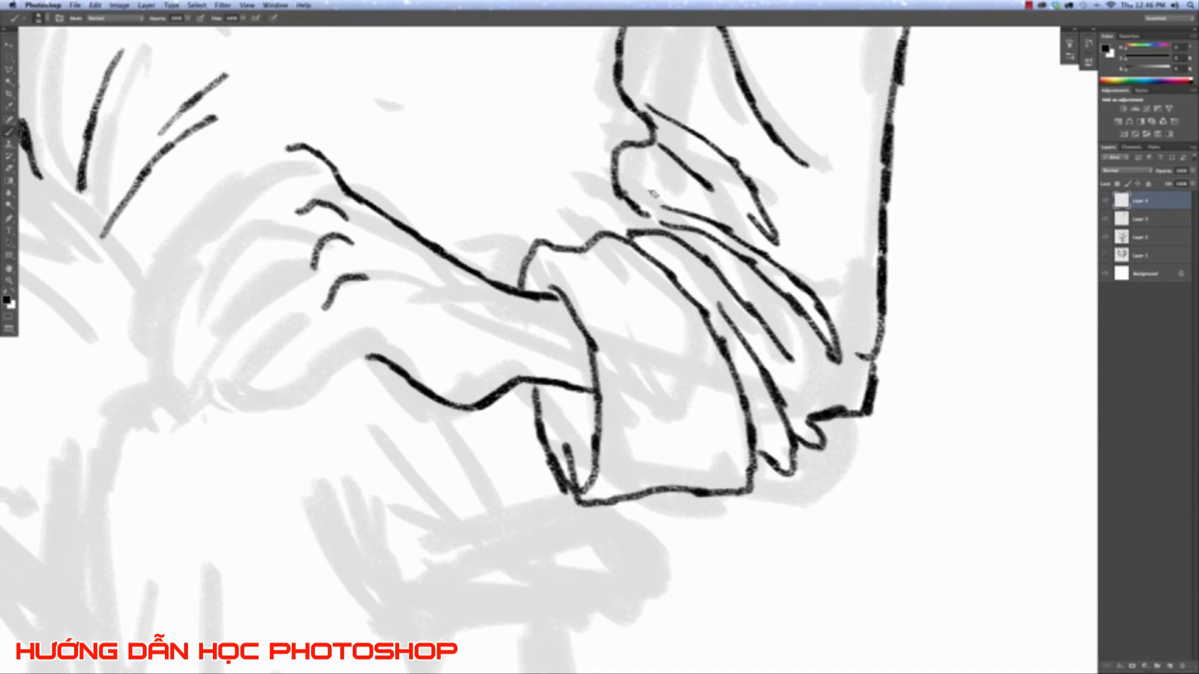
# Ink the outer contour of the resting hand's farthest finger and the line separating it from the neighbouring finger.
pyautogui.press('super+minus')
pyautogui.press('super+minus')
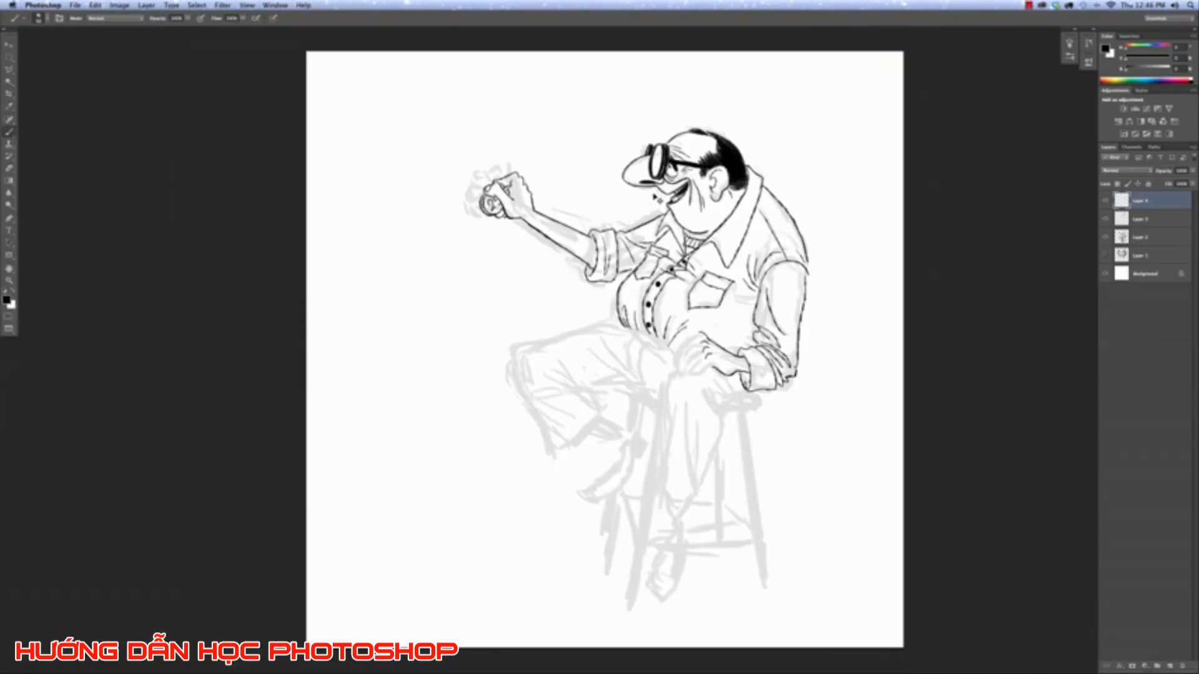
pyautogui.press('super+plus')
pyautogui.press('super+plus')
pyautogui.press('super+plus')
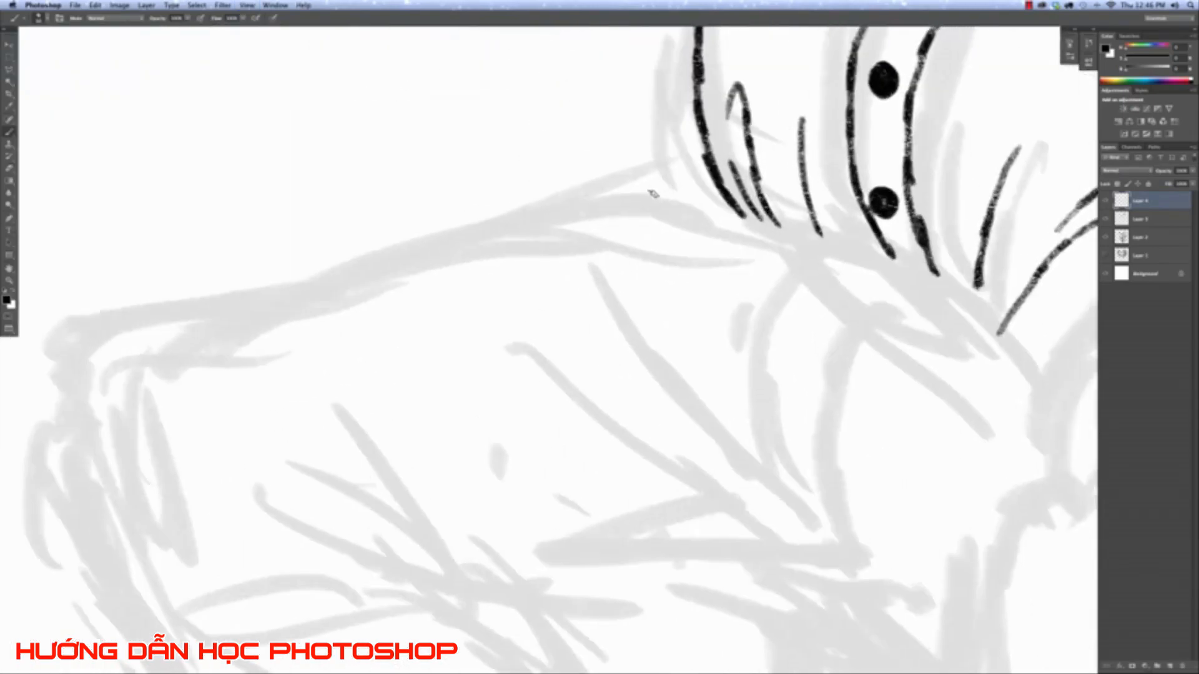
pyautogui.hscroll(10, 608, 197)
pyautogui.moveTo(637, 238)
pyautogui.mouseDown()
pyautogui.moveTo(535, 301)
pyautogui.moveTo(486, 395)
pyautogui.moveTo(496, 449)
pyautogui.mouseUp()
pyautogui.moveTo(637, 298)
pyautogui.mouseDown()
pyautogui.moveTo(561, 343)
pyautogui.moveTo(517, 431)
pyautogui.mouseUp()
pyautogui.moveTo(513, 444); pyautogui.dragTo(499, 468)
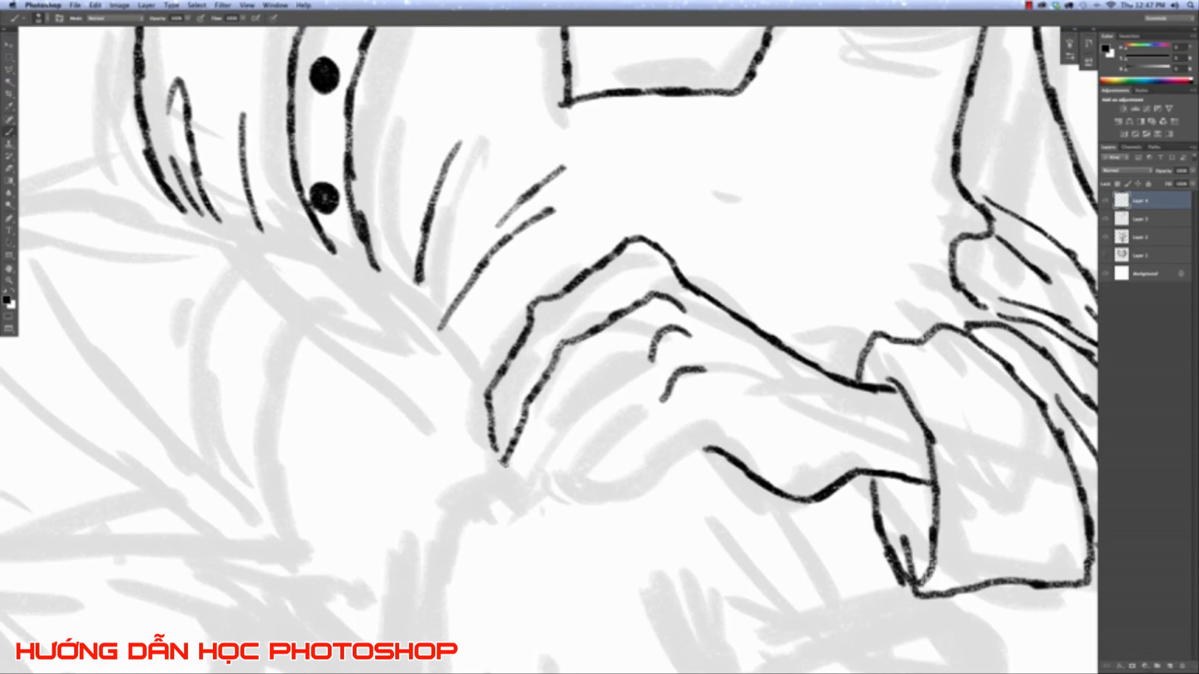
# Ink the resting hand's remaining fingers, including the fingernails and the rounded fingertips.
pyautogui.moveTo(652, 343)
pyautogui.mouseDown()
pyautogui.moveTo(645, 366)
pyautogui.moveTo(579, 400)
pyautogui.moveTo(528, 467)
pyautogui.mouseUp()
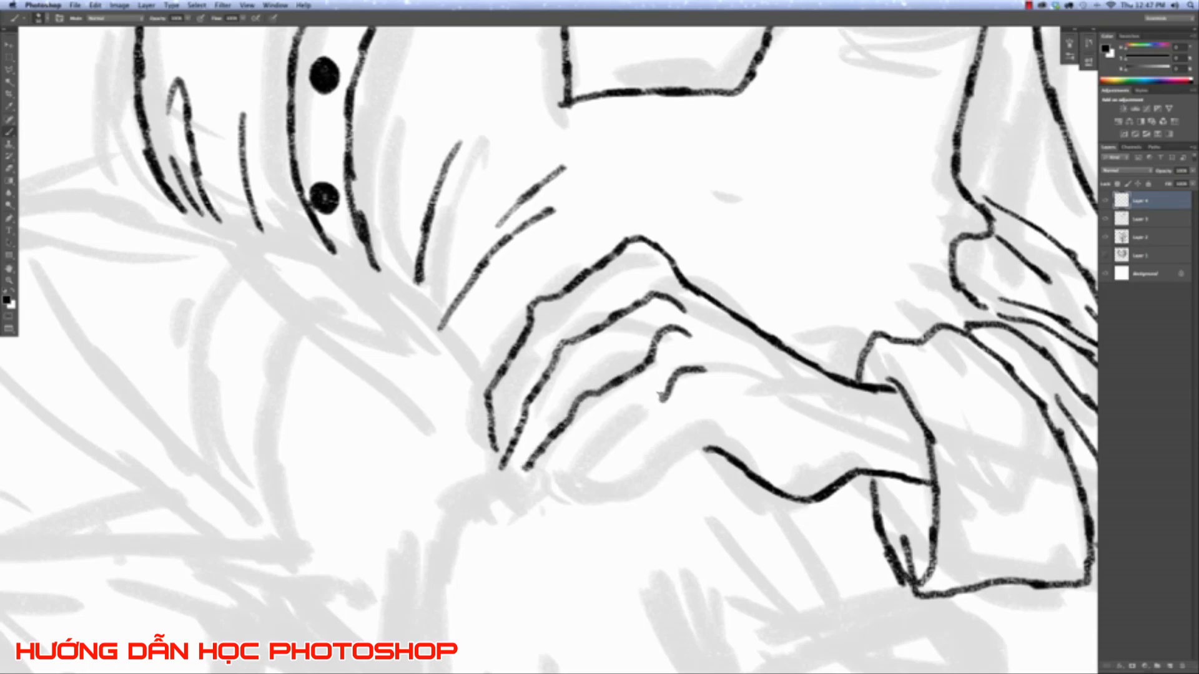
pyautogui.moveTo(662, 399)
pyautogui.mouseDown()
pyautogui.moveTo(545, 483)
pyautogui.moveTo(565, 499)
pyautogui.moveTo(601, 496)
pyautogui.moveTo(693, 432)
pyautogui.mouseUp()
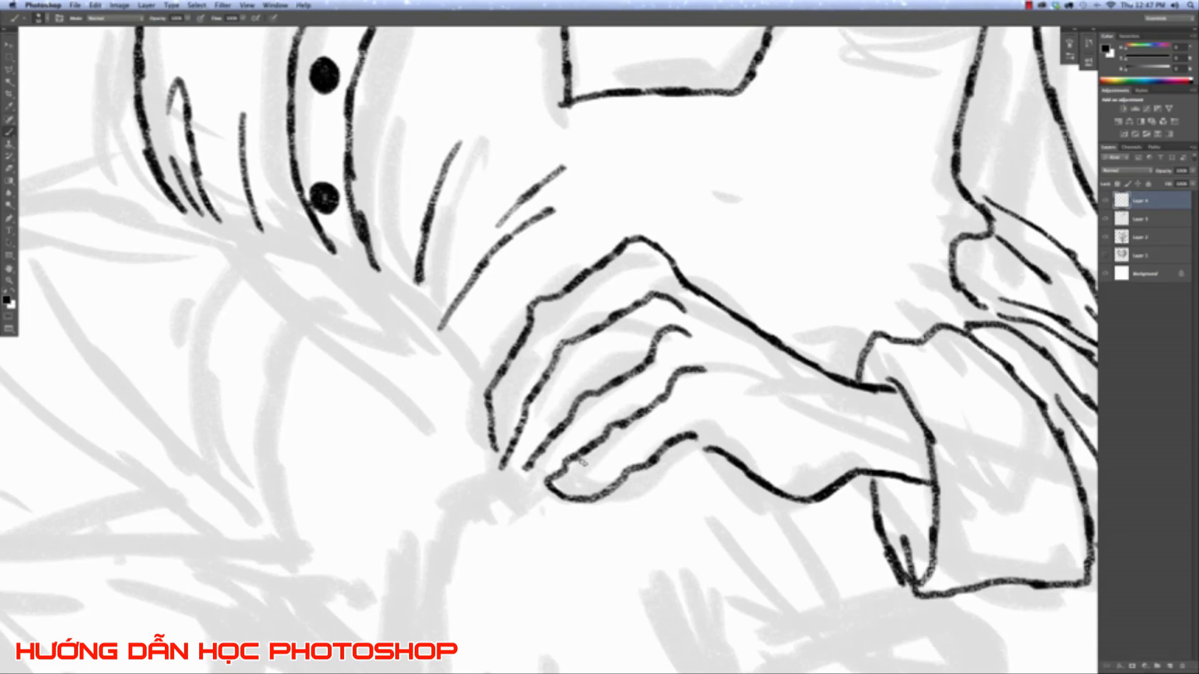
pyautogui.moveTo(582, 462)
pyautogui.mouseDown()
pyautogui.moveTo(592, 476)
pyautogui.moveTo(568, 490)
pyautogui.moveTo(565, 478)
pyautogui.moveTo(522, 484)
pyautogui.moveTo(538, 494)
pyautogui.moveTo(507, 486)
pyautogui.mouseUp()
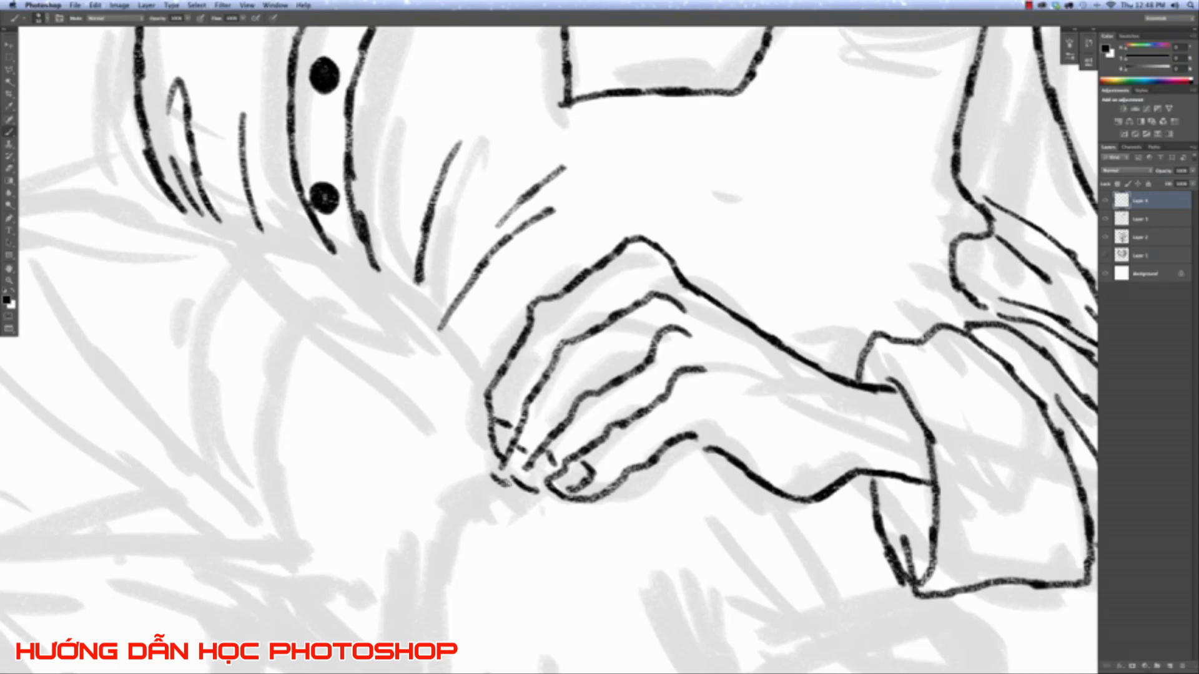
pyautogui.moveTo(497, 470)
pyautogui.mouseDown()
pyautogui.moveTo(528, 500)
pyautogui.moveTo(563, 499)
pyautogui.mouseUp()
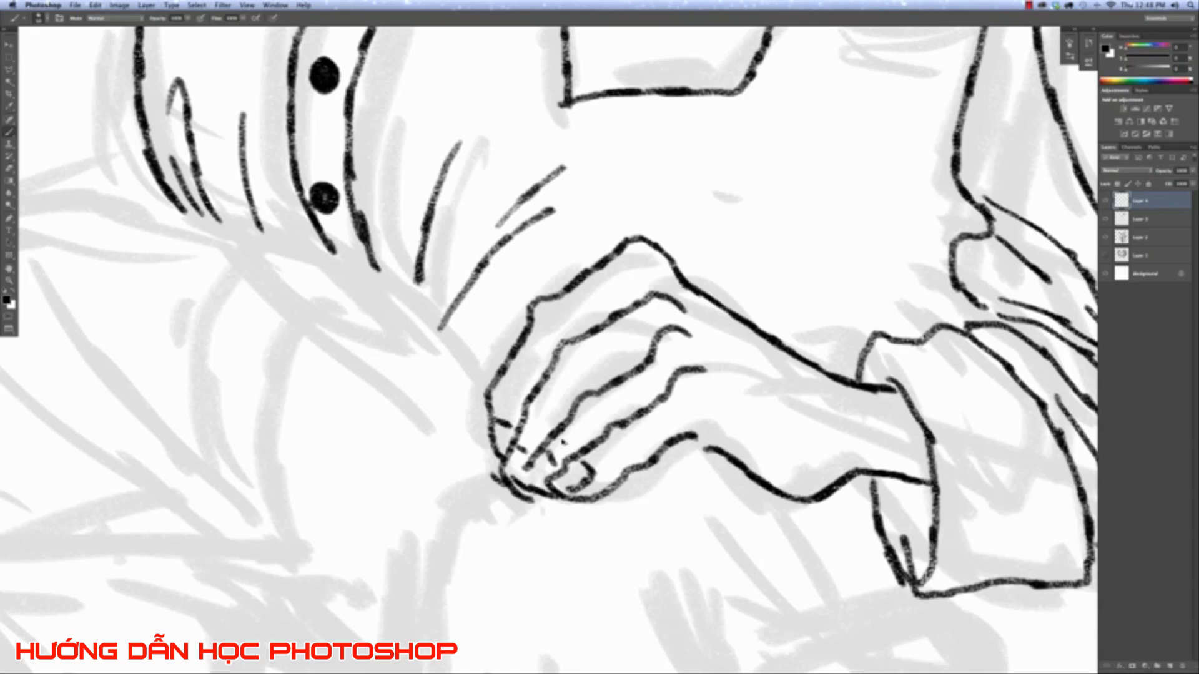
pyautogui.hotkey('ctrl', 'alt', 'z')
pyautogui.hotkey('ctrl', 'alt', 'z')
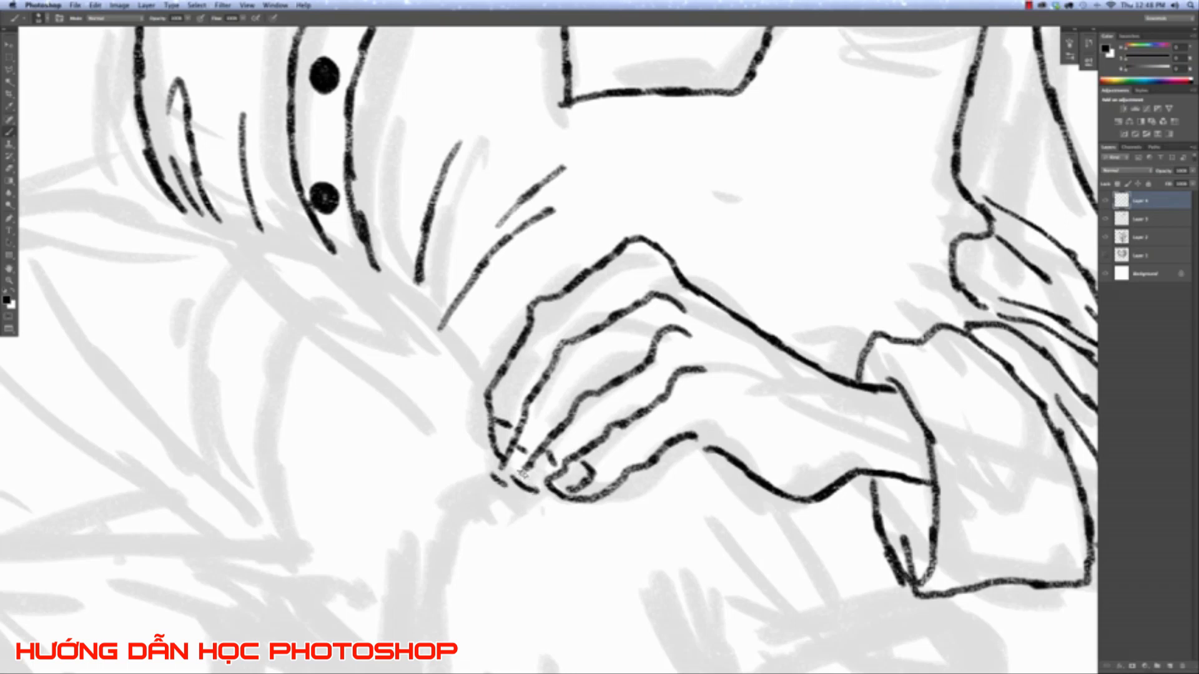
pyautogui.moveTo(522, 472)
pyautogui.mouseDown()
pyautogui.moveTo(532, 489)
pyautogui.moveTo(511, 483)
pyautogui.mouseUp()
# Add short crease marks across the finger joints of the resting hand.
pyautogui.moveTo(567, 354); pyautogui.dragTo(592, 373)
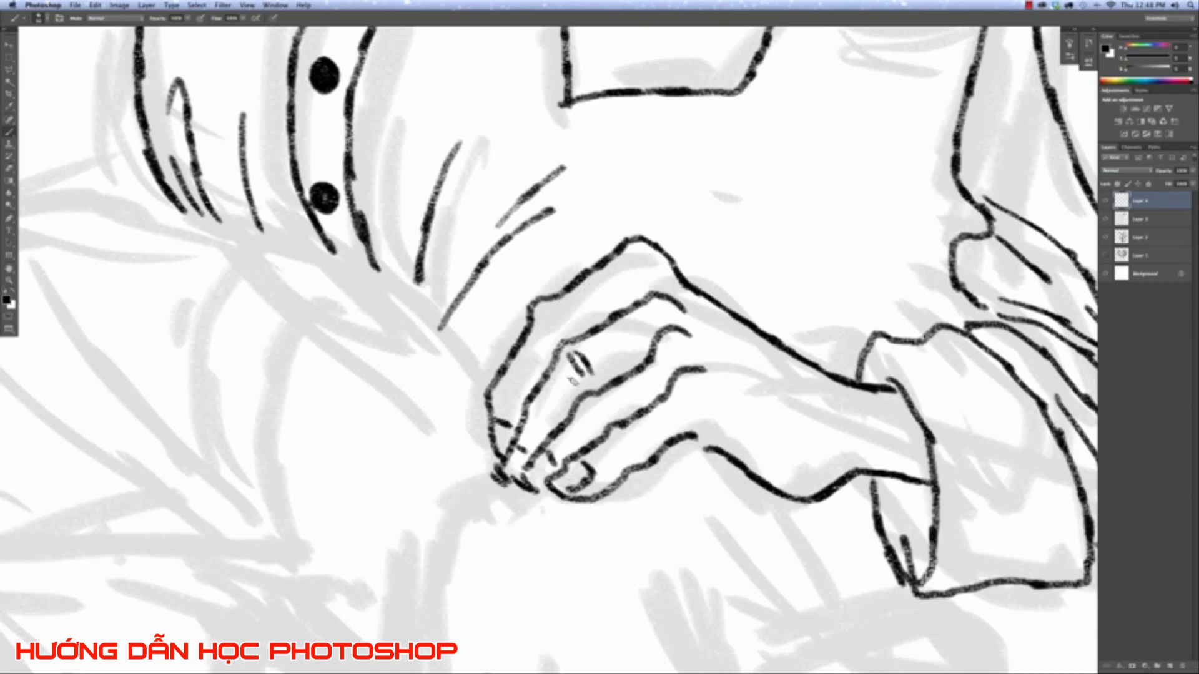
pyautogui.moveTo(538, 321); pyautogui.dragTo(565, 320)
pyautogui.moveTo(585, 404)
pyautogui.mouseDown()
pyautogui.moveTo(616, 452)
pyautogui.moveTo(616, 438)
pyautogui.moveTo(703, 366)
pyautogui.moveTo(637, 375)
pyautogui.moveTo(635, 449)
pyautogui.moveTo(600, 468)
pyautogui.mouseUp()
pyautogui.moveTo(533, 406)
pyautogui.mouseDown()
pyautogui.moveTo(540, 417)
pyautogui.moveTo(517, 400)
pyautogui.mouseUp()
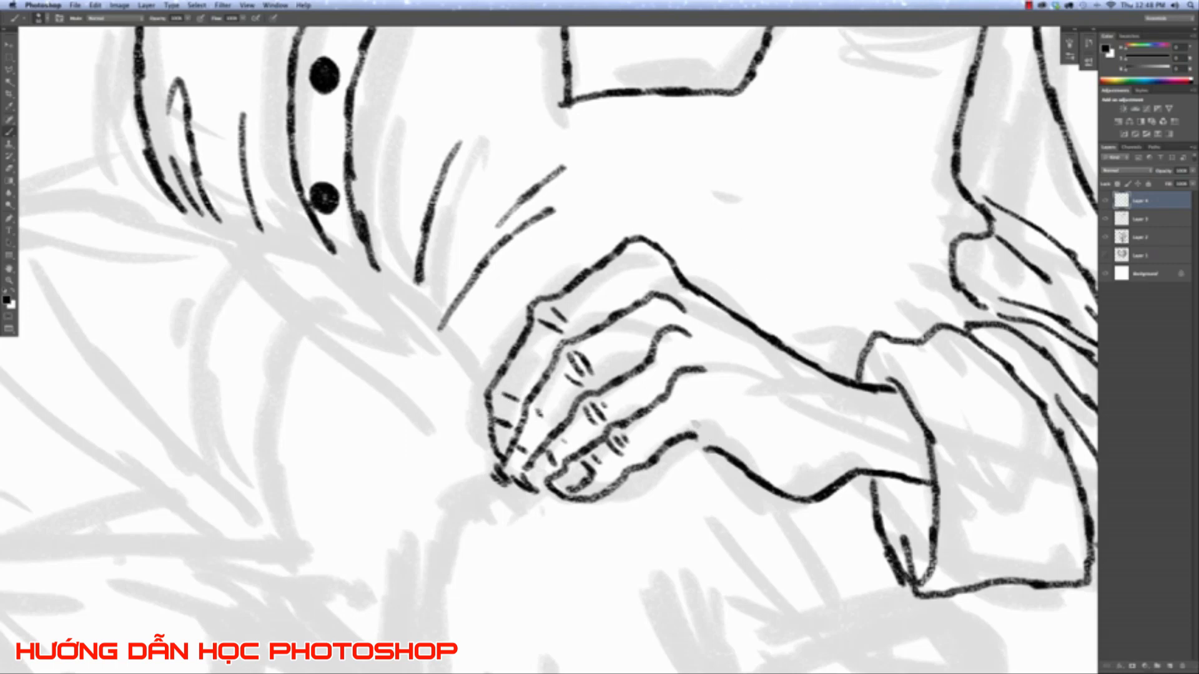
# Clean up the contour where the nearest finger meets the heel of the resting hand and ink short creases there.
pyautogui.moveTo(684, 434)
pyautogui.mouseDown()
pyautogui.moveTo(701, 418)
pyautogui.moveTo(708, 440)
pyautogui.moveTo(756, 476)
pyautogui.mouseUp()
pyautogui.press('super+z')
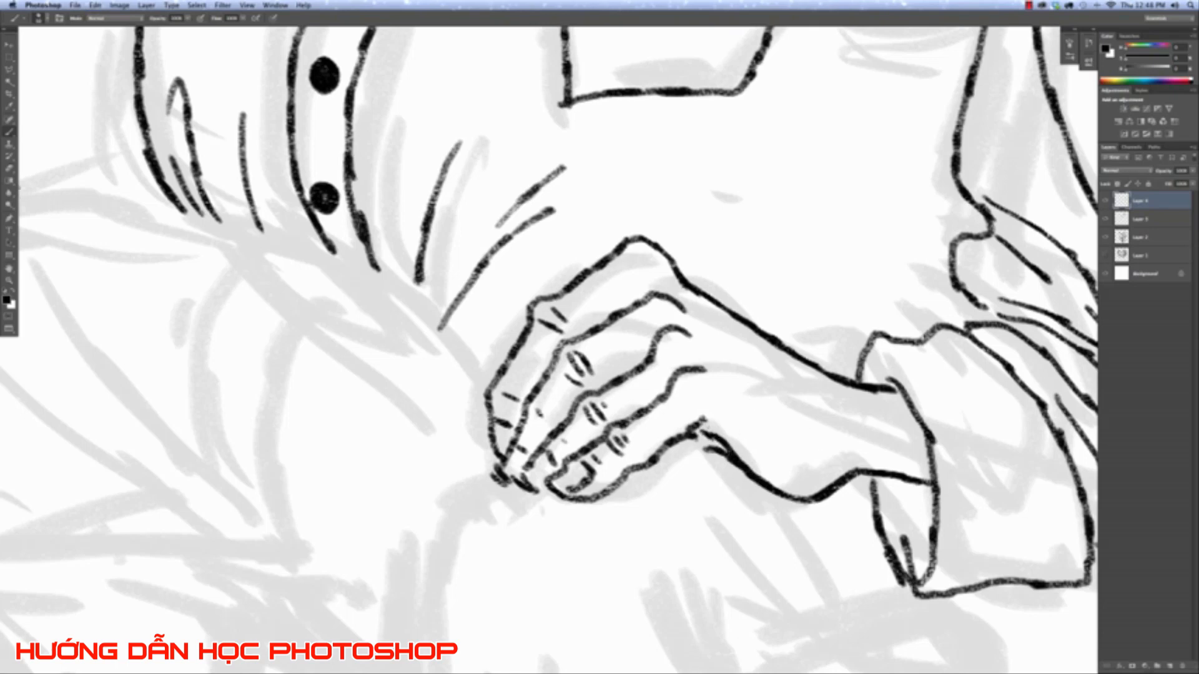
pyautogui.click(9, 169)
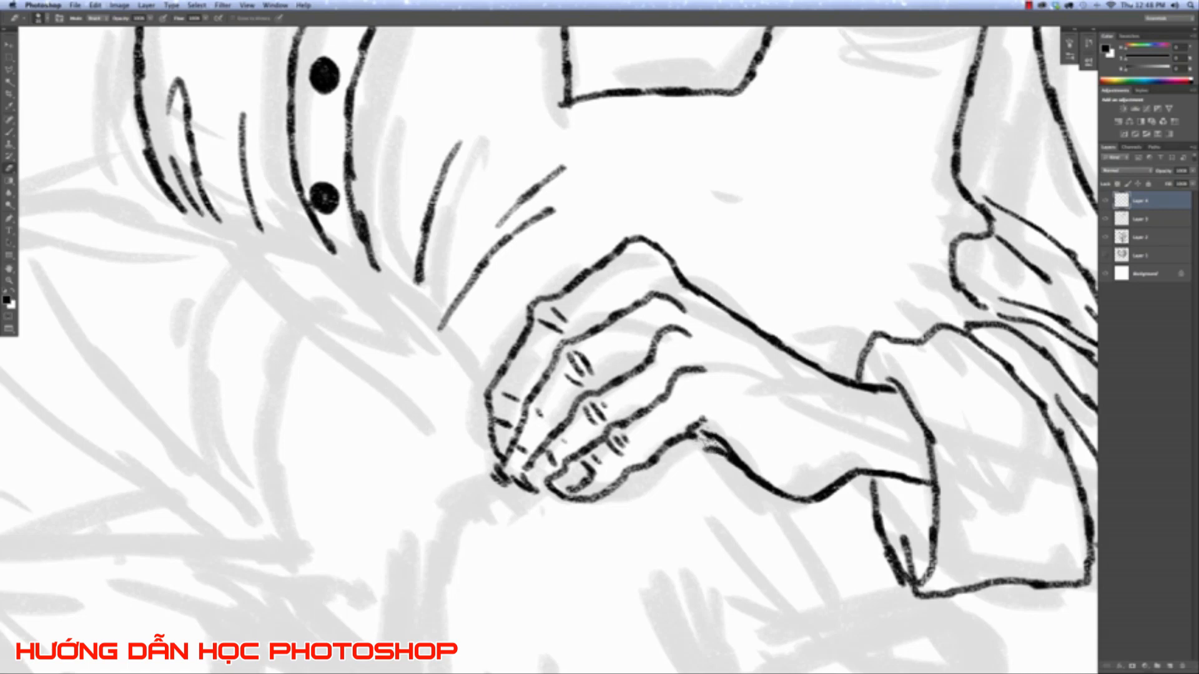
pyautogui.moveTo(708, 444); pyautogui.dragTo(724, 459)
pyautogui.moveTo(712, 417); pyautogui.dragTo(679, 425)
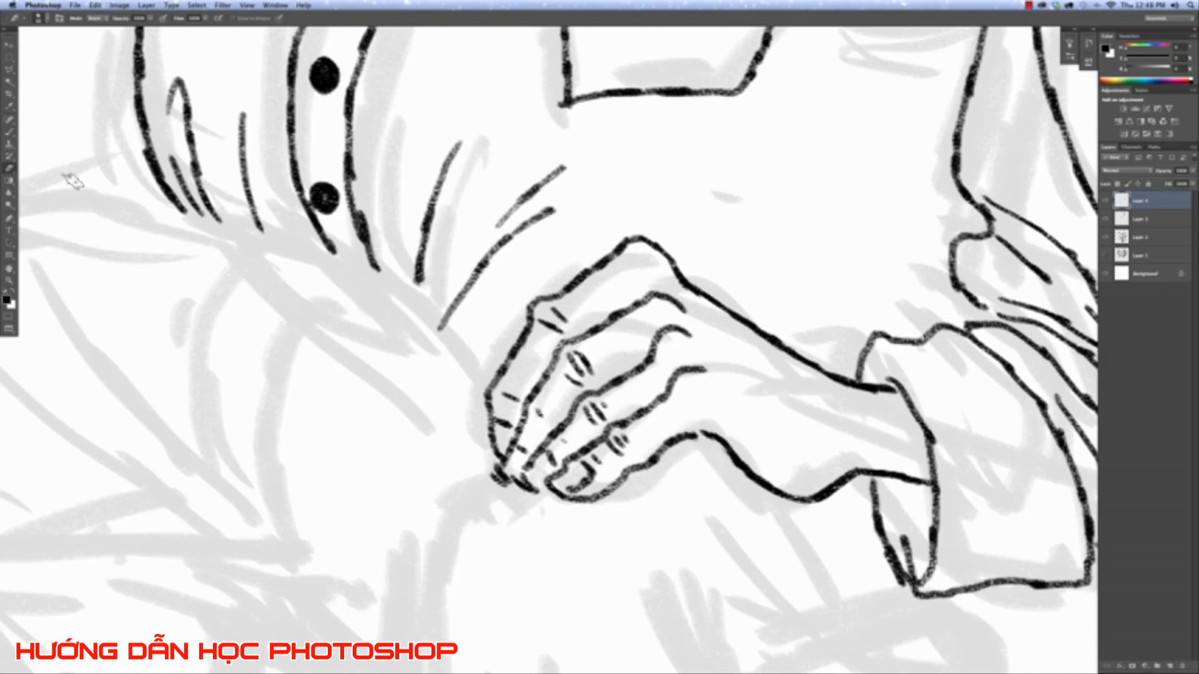
pyautogui.click(9, 131)
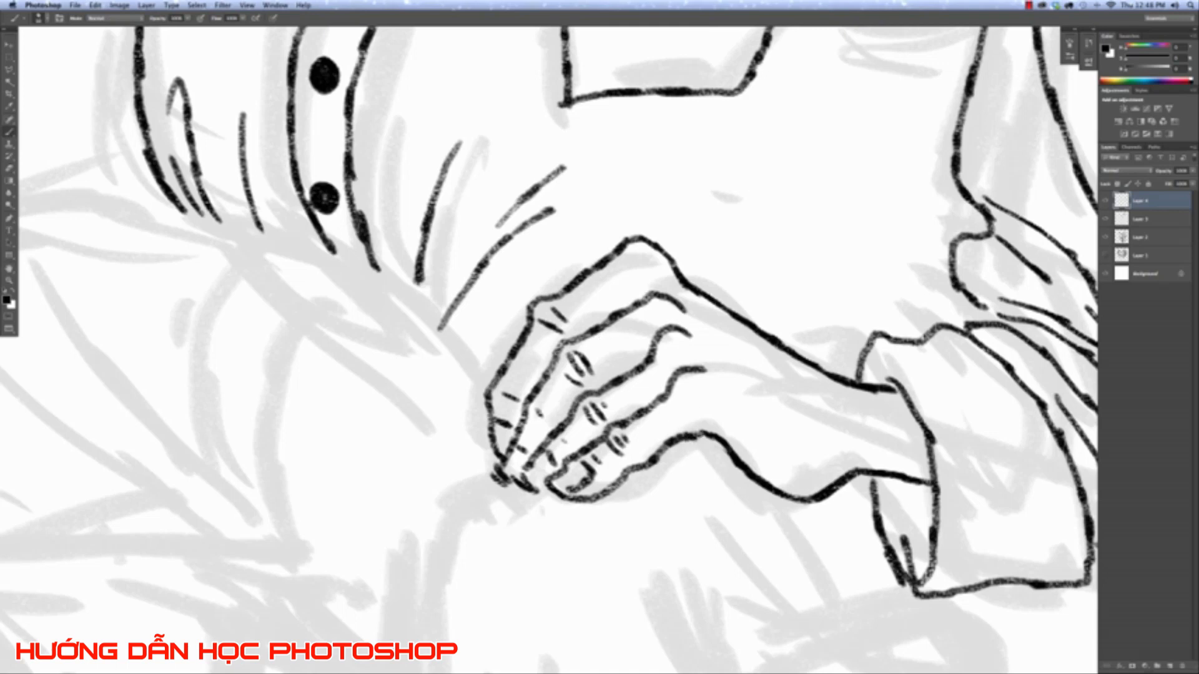
pyautogui.moveTo(690, 434)
pyautogui.mouseDown()
pyautogui.moveTo(728, 407)
pyautogui.moveTo(738, 433)
pyautogui.mouseUp()
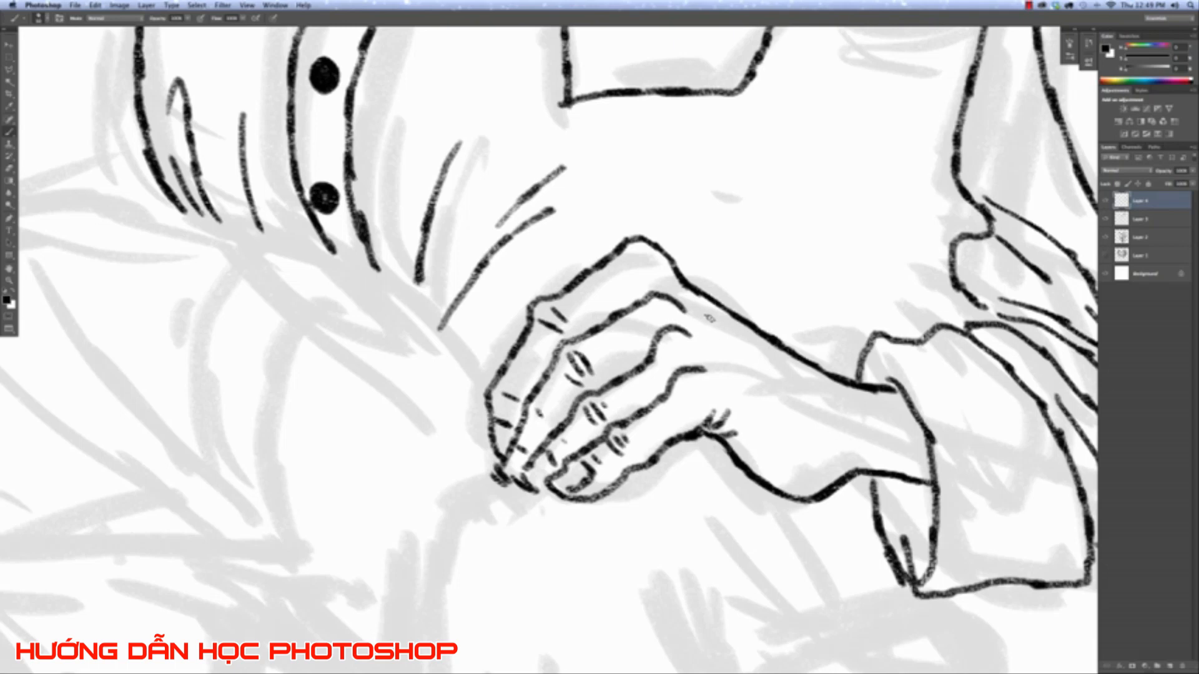
# Ink two thin tendon lines along the back of the resting hand and dot spots on the wrist near the cuff.
pyautogui.moveTo(713, 318); pyautogui.dragTo(822, 388)
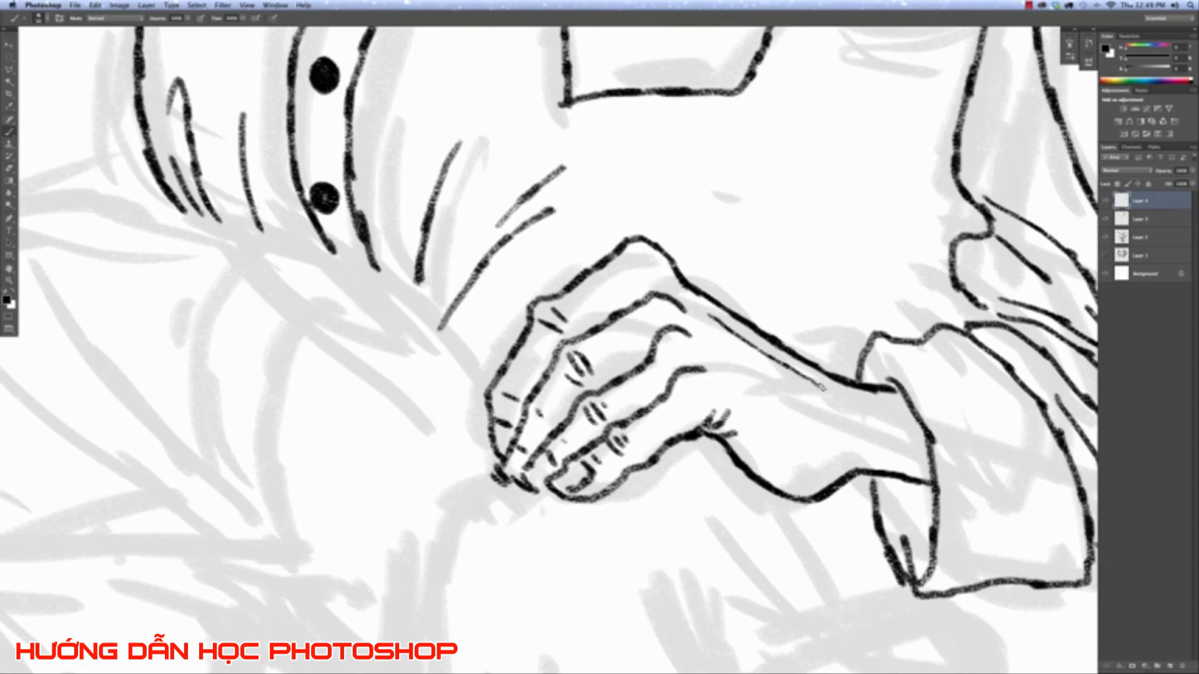
pyautogui.moveTo(718, 346); pyautogui.dragTo(818, 390)
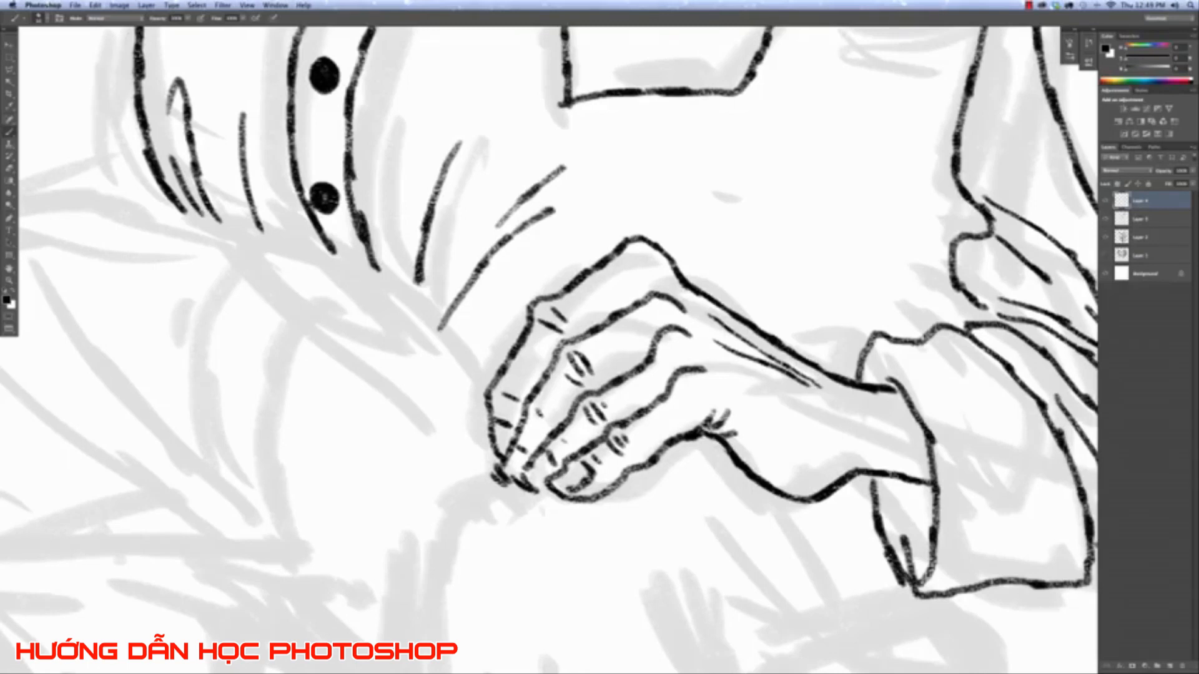
pyautogui.hotkey('ctrl', 'z')
pyautogui.moveTo(726, 350); pyautogui.dragTo(815, 392)
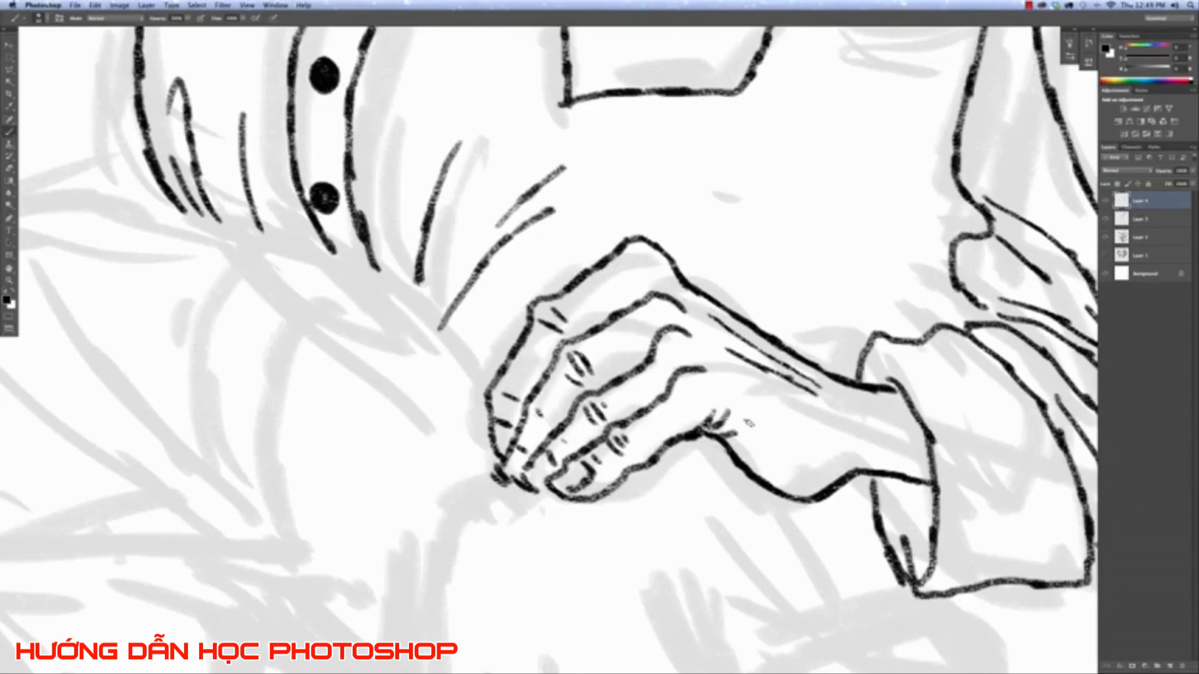
pyautogui.moveTo(889, 414); pyautogui.dragTo(918, 424)
pyautogui.click(914, 444)
# Dot several skin spots along the raised forearm and add short creases at the elbow beside its rolled cuff.
pyautogui.moveTo(331, 69); pyautogui.dragTo(830, 494)
pyautogui.moveTo(294, 75); pyautogui.dragTo(459, 298)
pyautogui.click(335, 242)
pyautogui.click(345, 276)
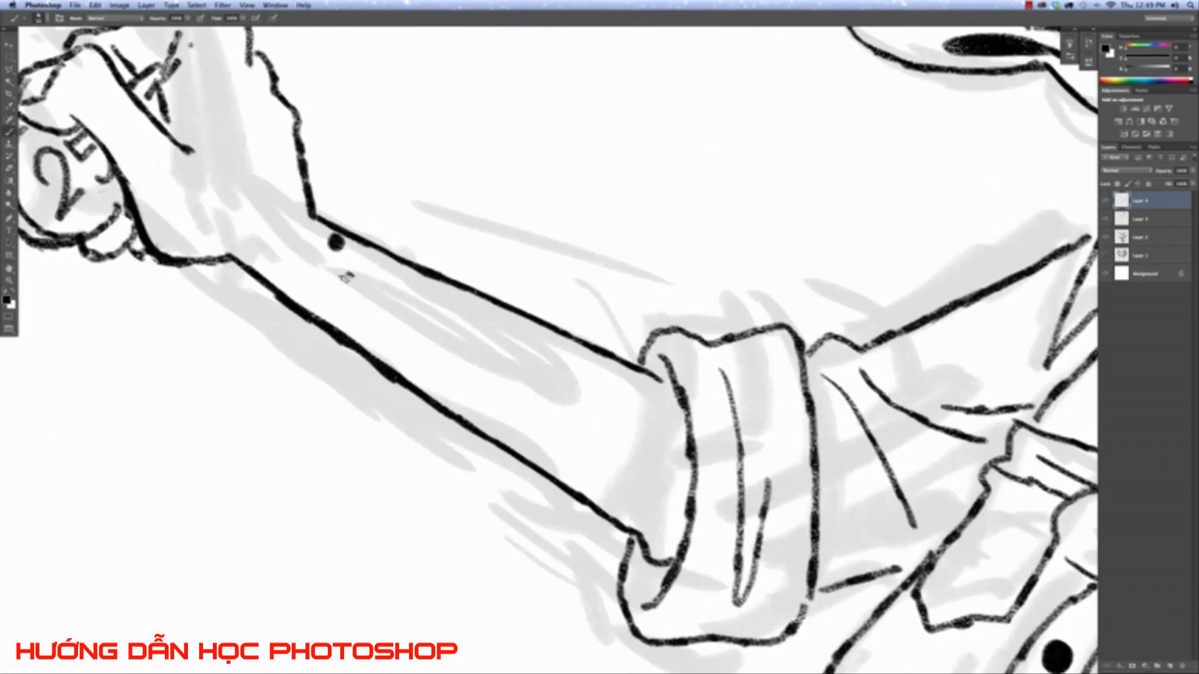
pyautogui.click(361, 259)
pyautogui.click(421, 278)
pyautogui.click(576, 391)
pyautogui.click(580, 391)
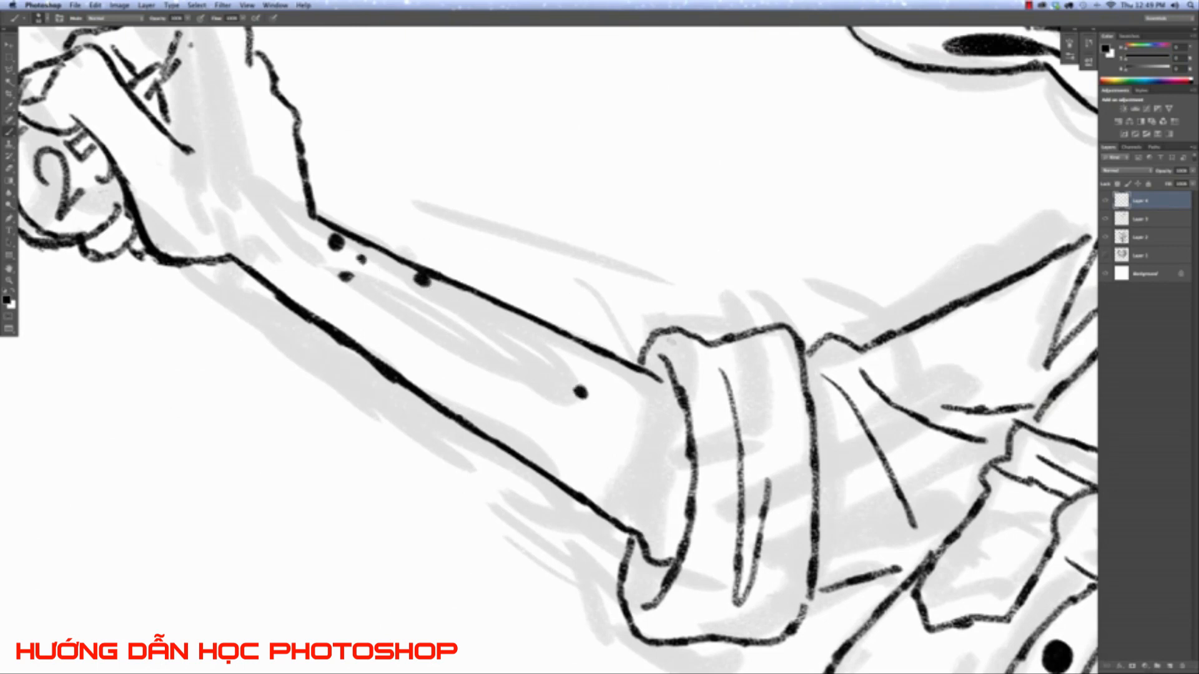
pyautogui.moveTo(604, 488)
pyautogui.mouseDown()
pyautogui.moveTo(642, 514)
pyautogui.moveTo(647, 501)
pyautogui.moveTo(660, 534)
pyautogui.moveTo(678, 515)
pyautogui.mouseUp()
# Dot skin spots of varying size on the back of the raised hand holding the coin.
pyautogui.press('super+0')
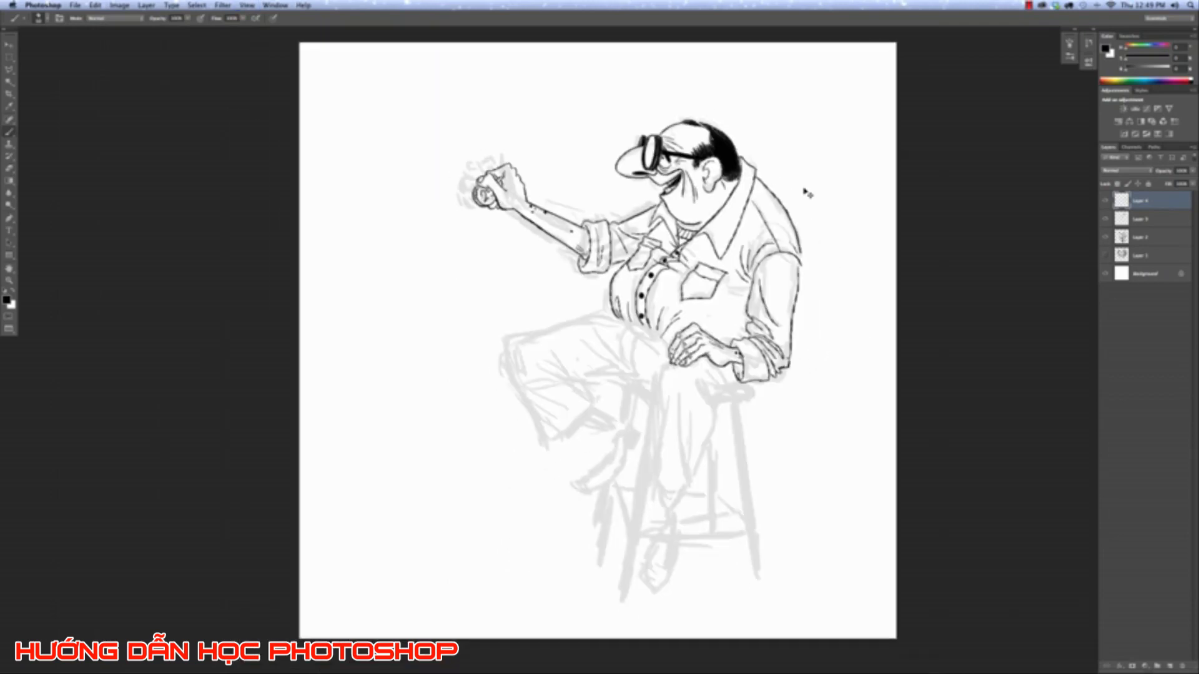
pyautogui.press('super+plus')
pyautogui.press('super+plus')
pyautogui.scroll(10, 440, 436)
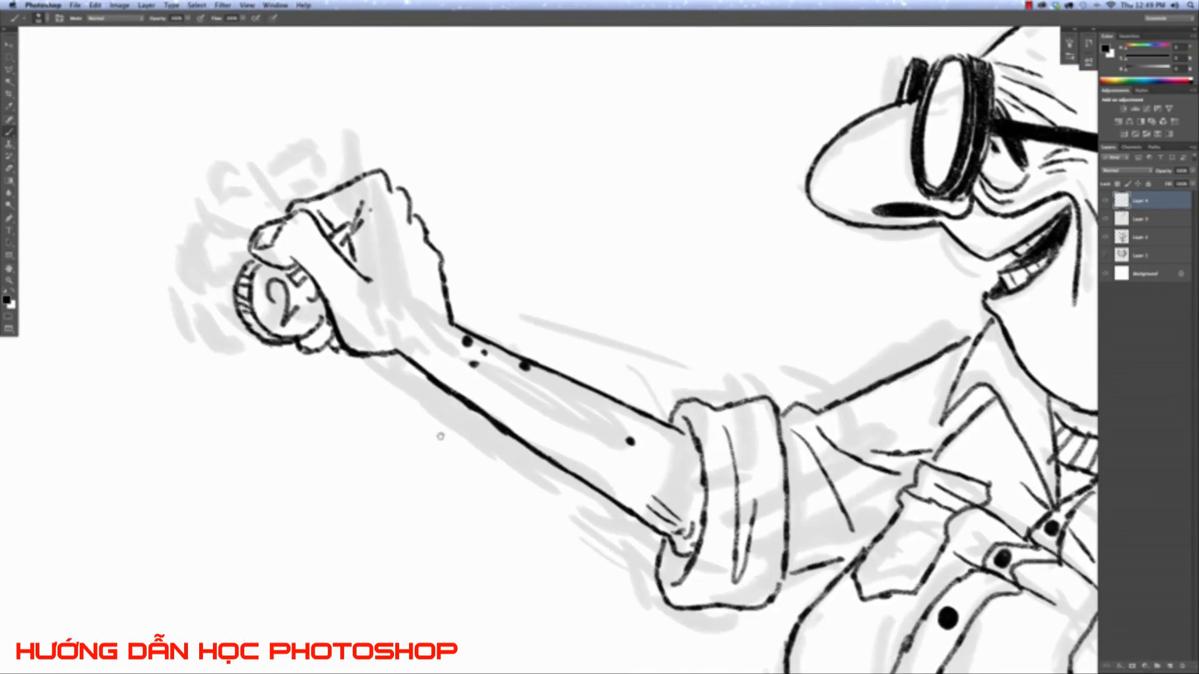
pyautogui.scroll(2, 440, 436)
pyautogui.click(404, 268)
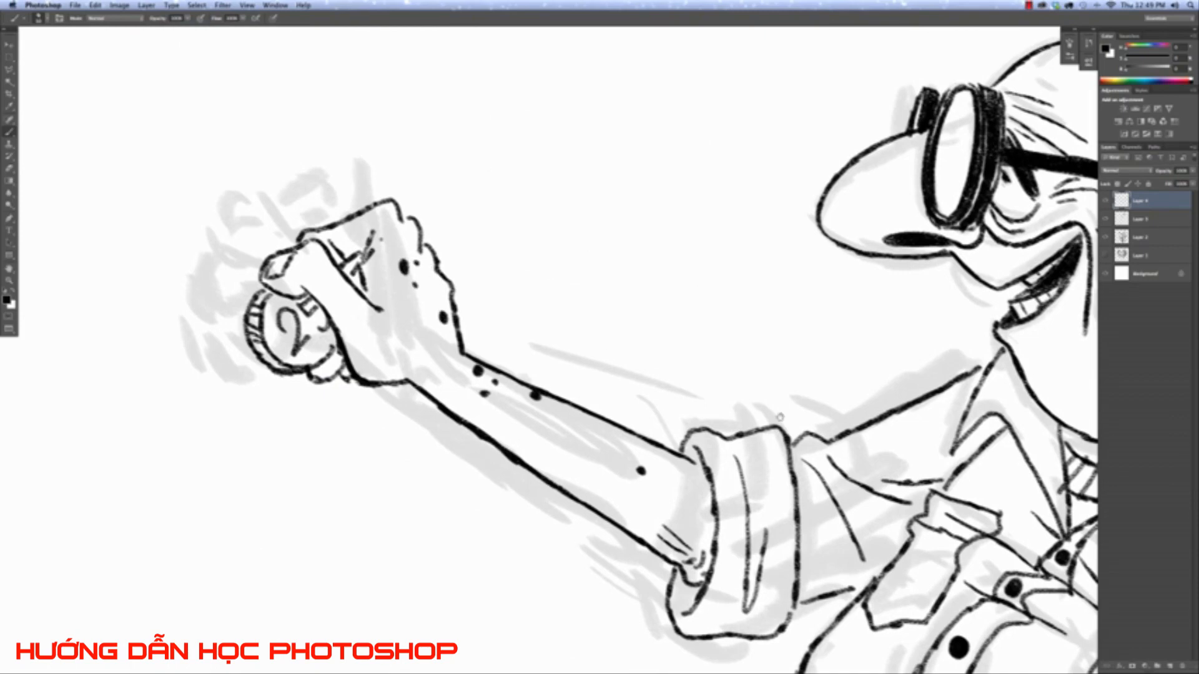
# Add small curved detail marks on the knuckles of the resting hand.
pyautogui.scroll(-10, 779, 417)
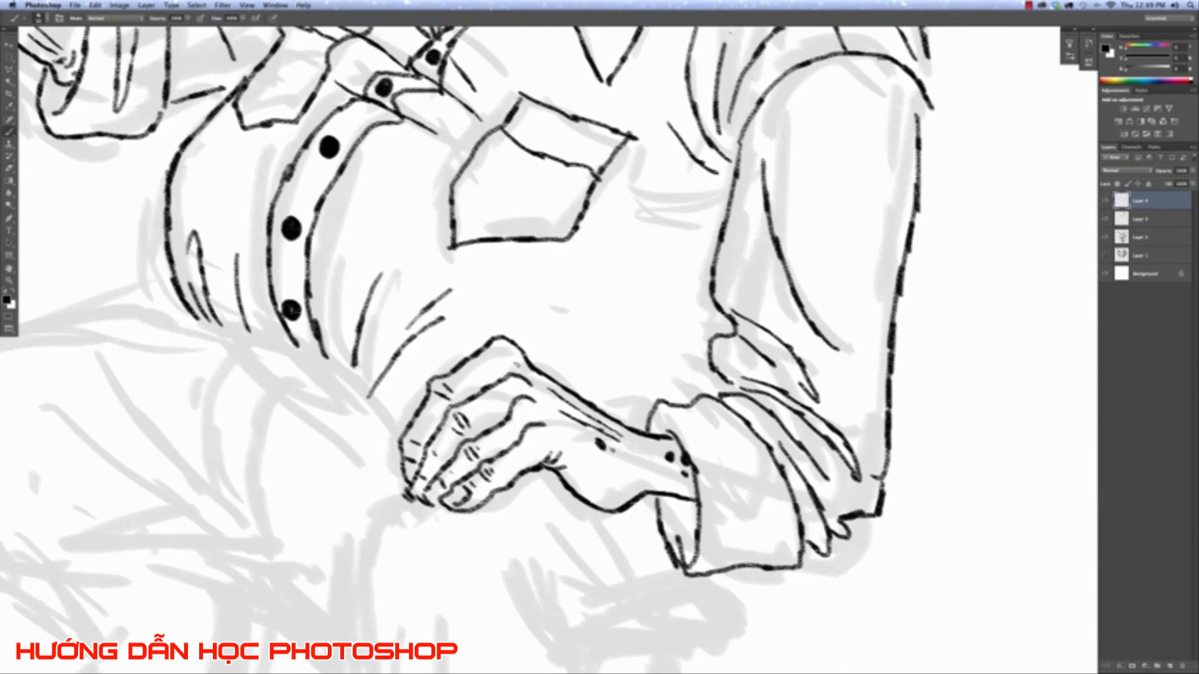
pyautogui.moveTo(499, 345); pyautogui.dragTo(505, 362)
pyautogui.press('super+minus')
pyautogui.press('super+minus')
pyautogui.press('super+plus')
pyautogui.press('super+plus')
pyautogui.press('super+plus')
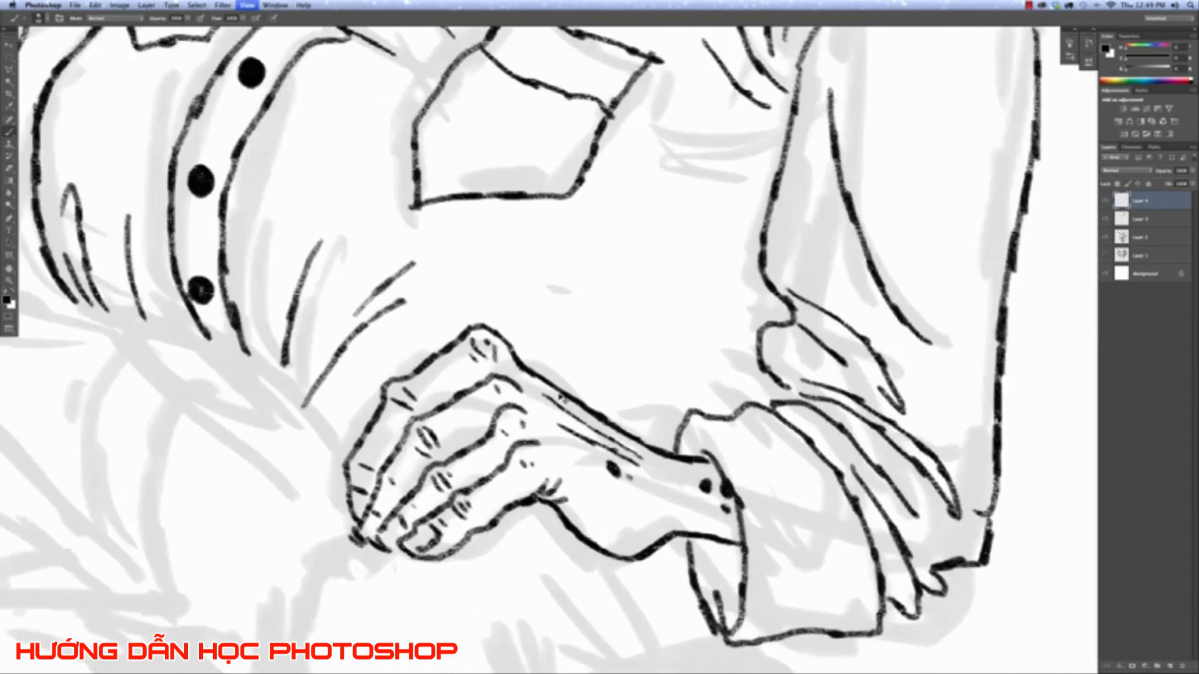
# Ink short crease lines across the thumb joint behind the nail on the raised hand holding the coin.
pyautogui.moveTo(349, 206); pyautogui.dragTo(761, 492)
pyautogui.moveTo(268, 162); pyautogui.dragTo(876, 512)
pyautogui.moveTo(256, 126); pyautogui.dragTo(299, 261)
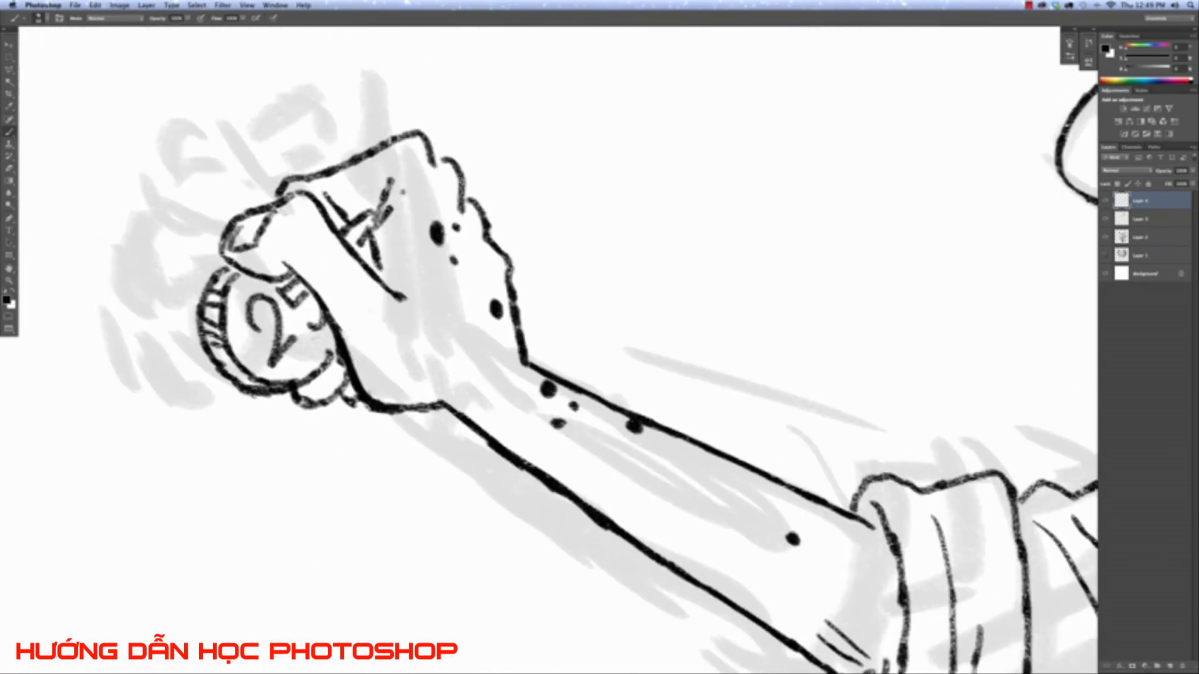
pyautogui.moveTo(282, 211)
pyautogui.mouseDown()
pyautogui.moveTo(273, 242)
pyautogui.moveTo(287, 252)
pyautogui.mouseUp()
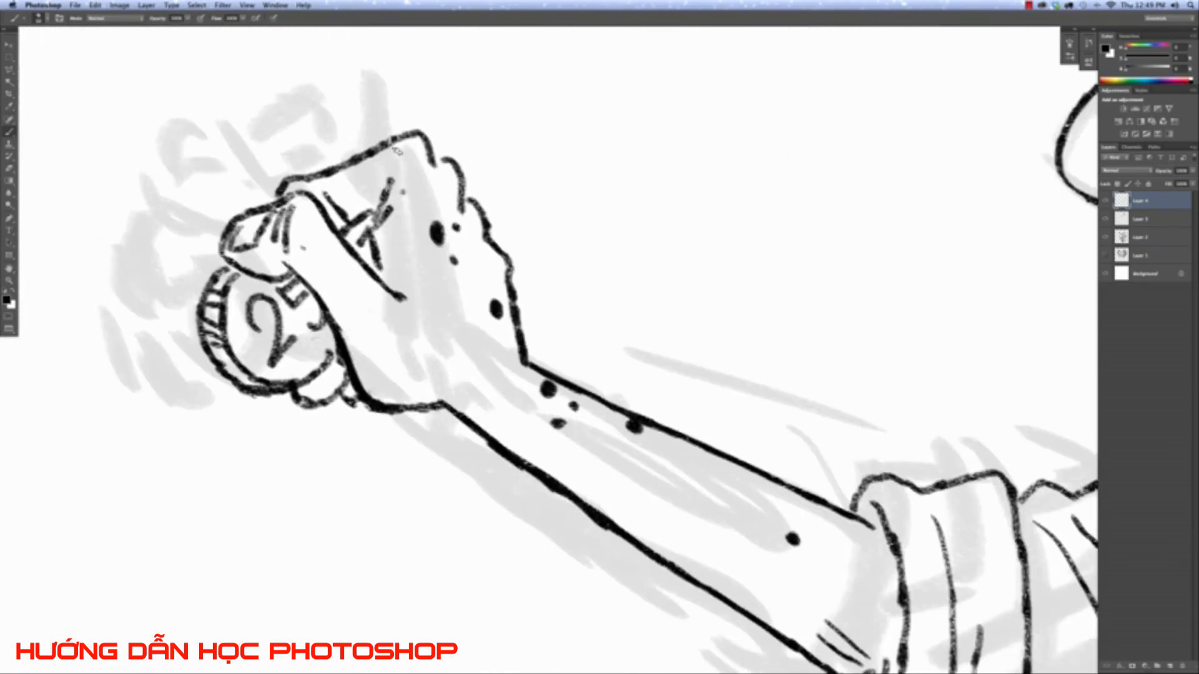
pyautogui.moveTo(513, 454); pyautogui.dragTo(486, 406)
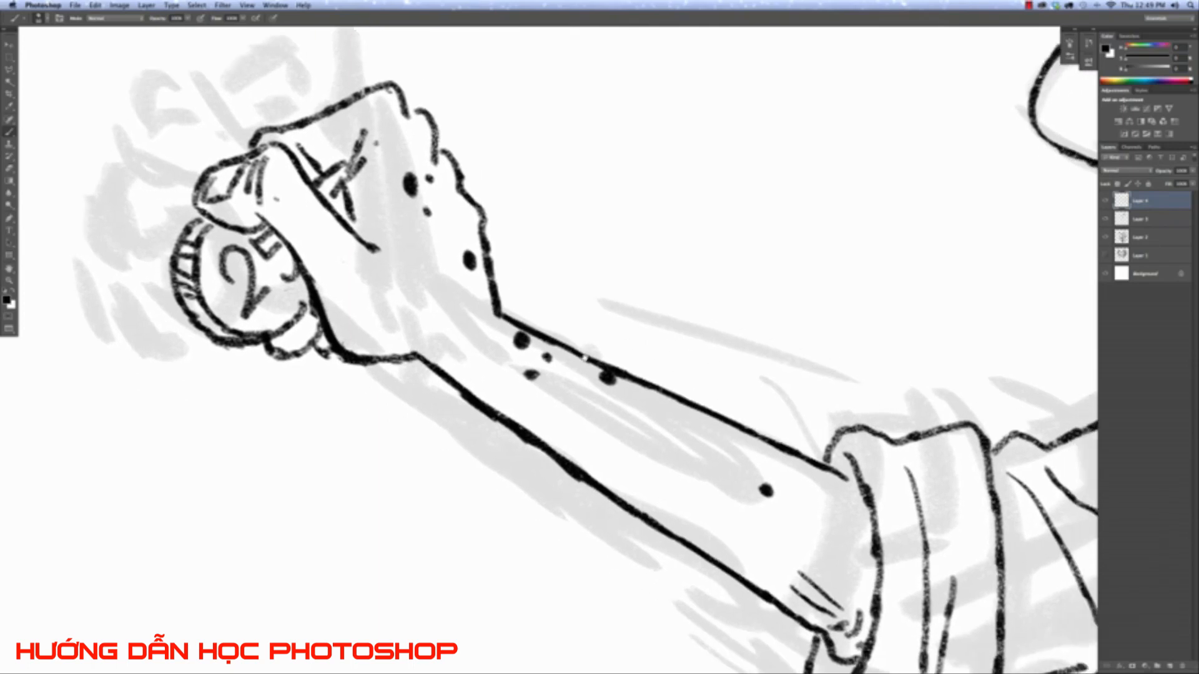
pyautogui.press('super+minus')
pyautogui.press('super+minus')
pyautogui.press('super+minus')
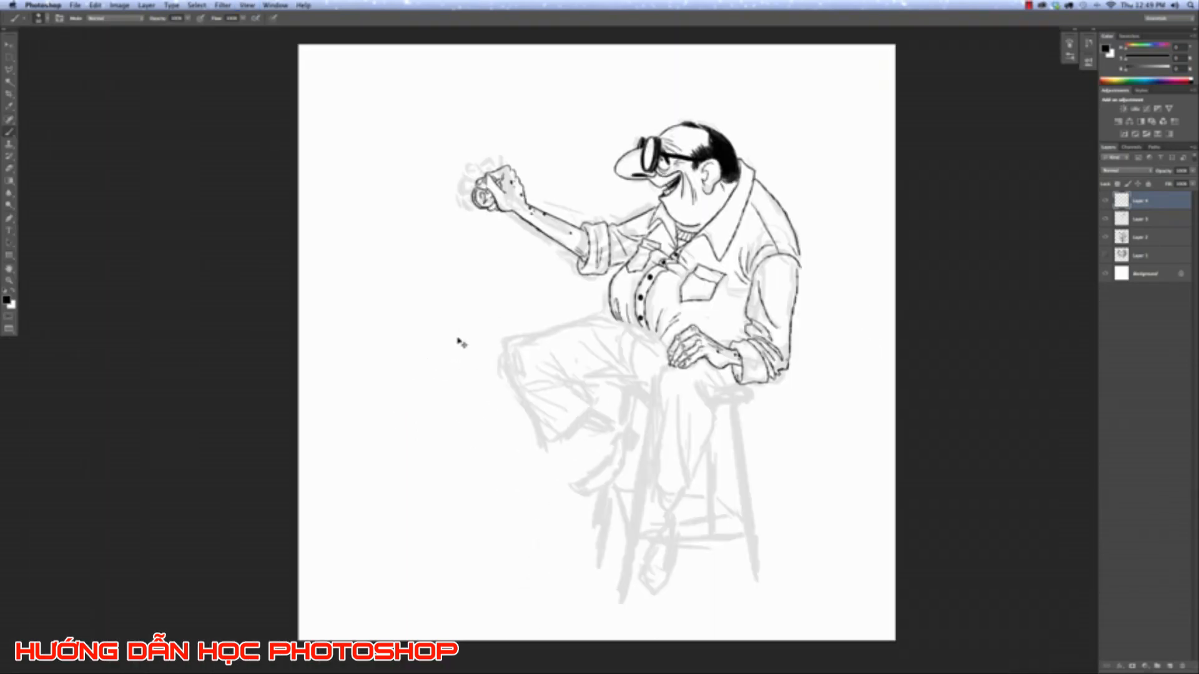
# Hide and reshow Layer 4, Layer 3 and Layer 2 in turn to compare the inked lines with the faded sketch.
pyautogui.hscroll(5, 823, 298)
pyautogui.scroll(2, 822, 298)
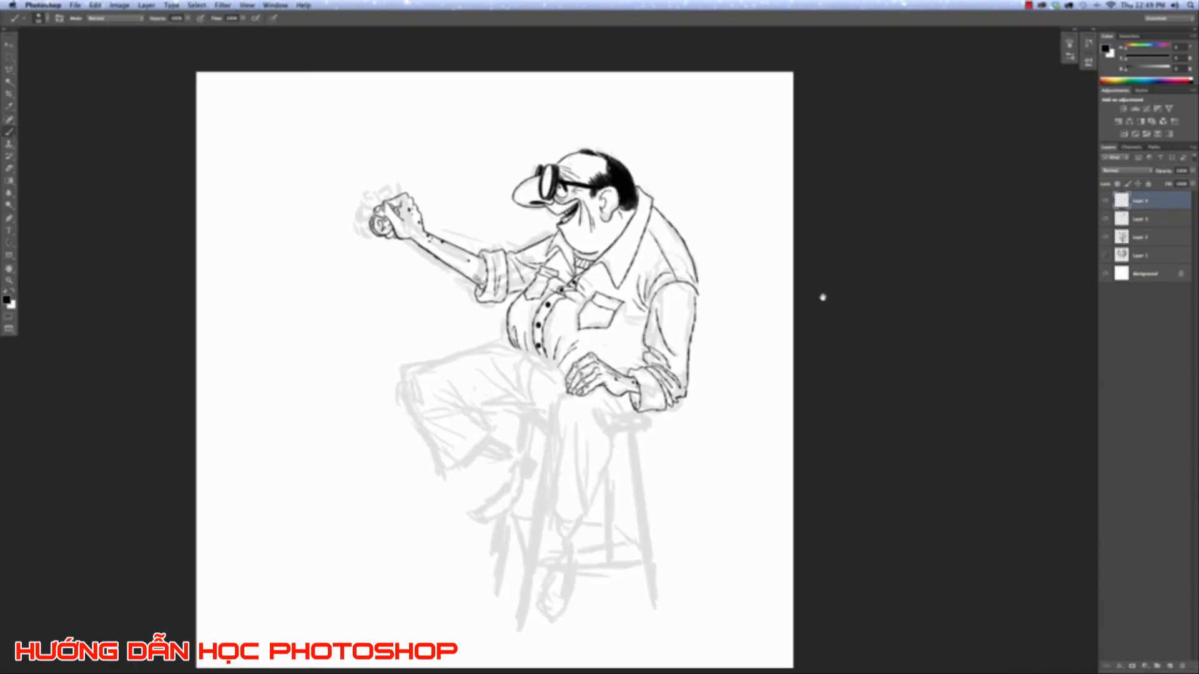
pyautogui.click(1105, 201)
pyautogui.click(1104, 201)
pyautogui.click(1106, 219)
pyautogui.click(1105, 218)
pyautogui.click(1106, 237)
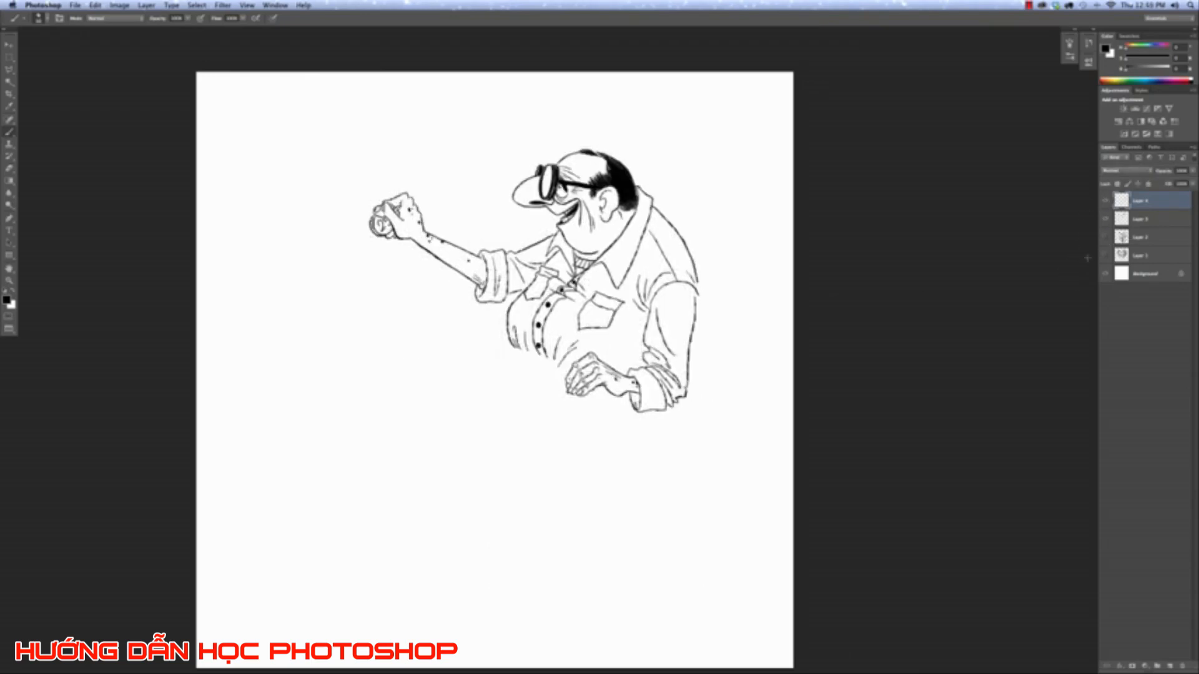
pyautogui.click(1106, 239)
pyautogui.click(1105, 201)
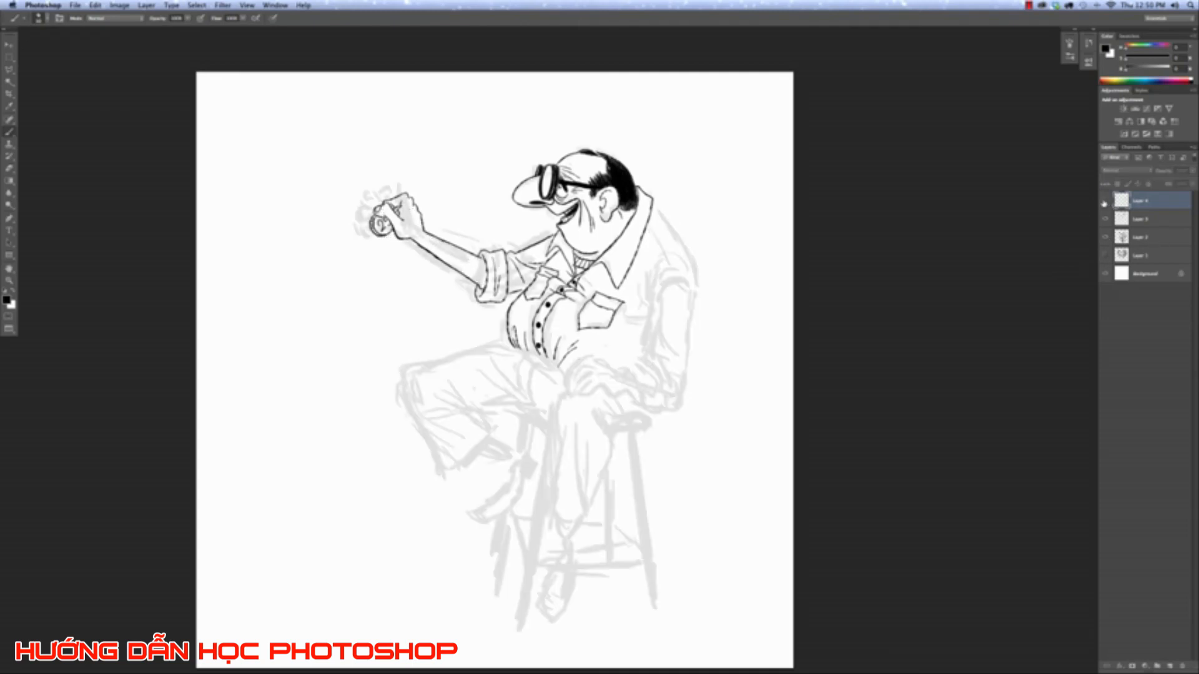
pyautogui.click(1105, 201)
pyautogui.click(1105, 219)
pyautogui.click(1105, 219)
# Merge the two ink layers, Layer 4 and Layer 3, and check the merged layer by hiding and reshowing it.
pyautogui.keyDown('shift'); pyautogui.click(1153, 220); pyautogui.keyUp('shift')
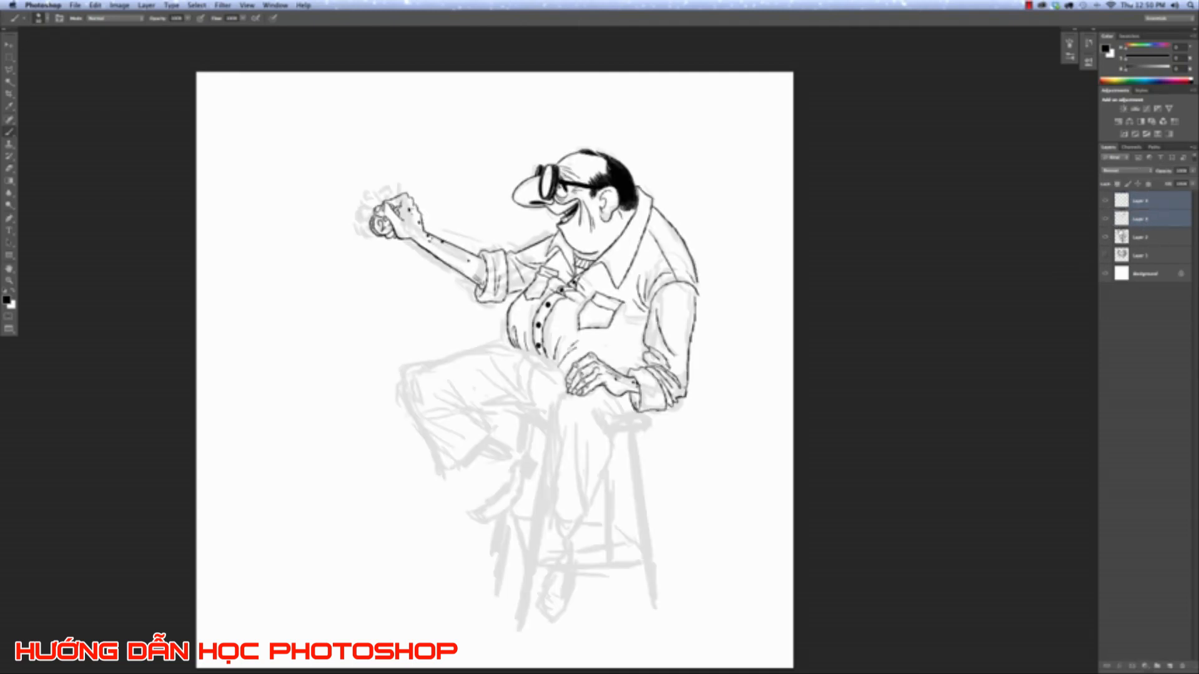
pyautogui.hotkey('ctrl', 'e')
pyautogui.click(1105, 201)
pyautogui.click(1105, 201)
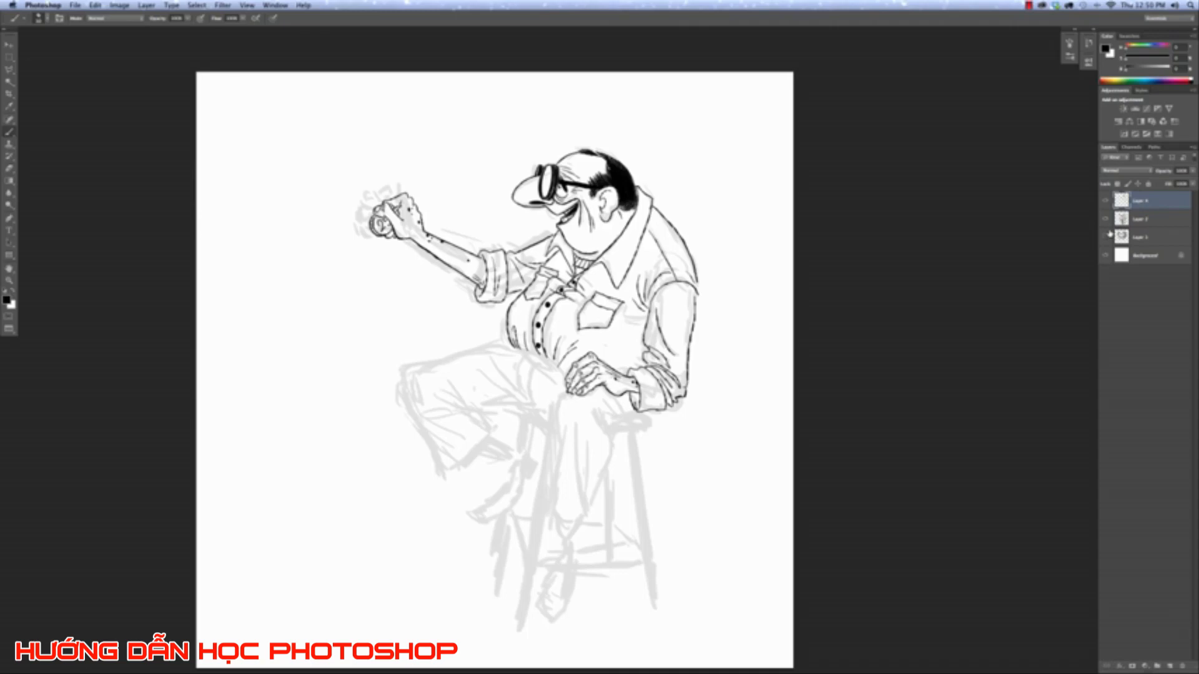
# Ink the top contour of the raised thigh from the knee to the belly over the faded sketch.
pyautogui.press('super+plus')
pyautogui.press('super+plus')
pyautogui.press('super+plus')
pyautogui.press('super+plus')
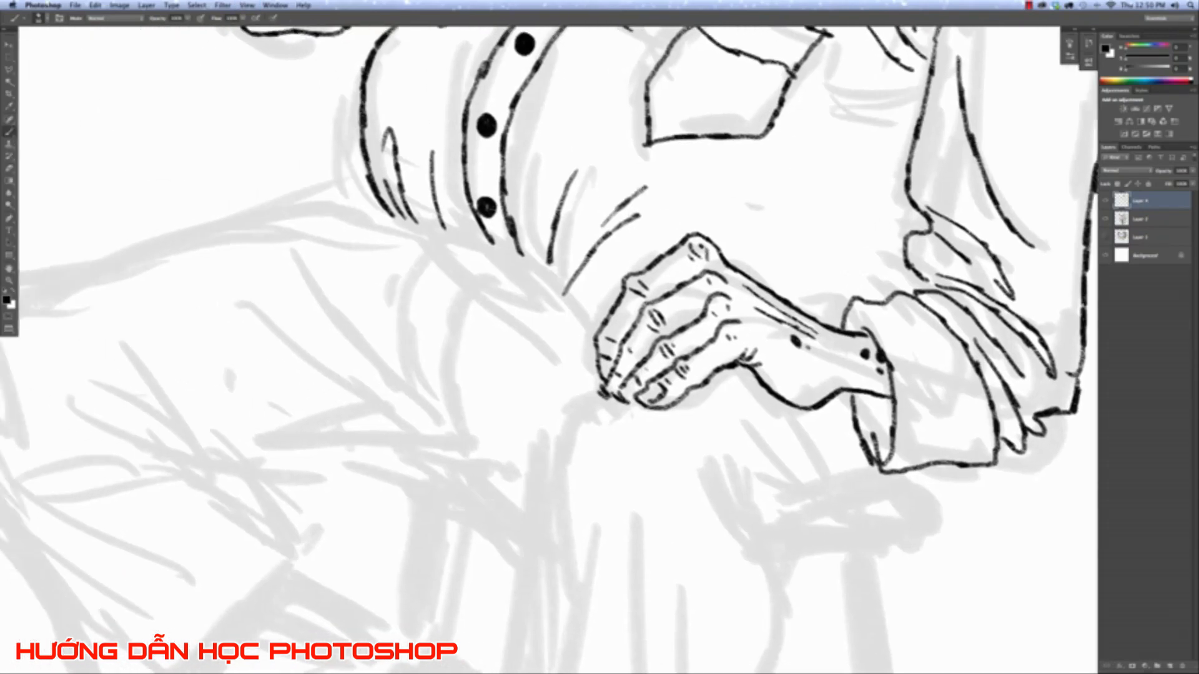
pyautogui.press('super+minus')
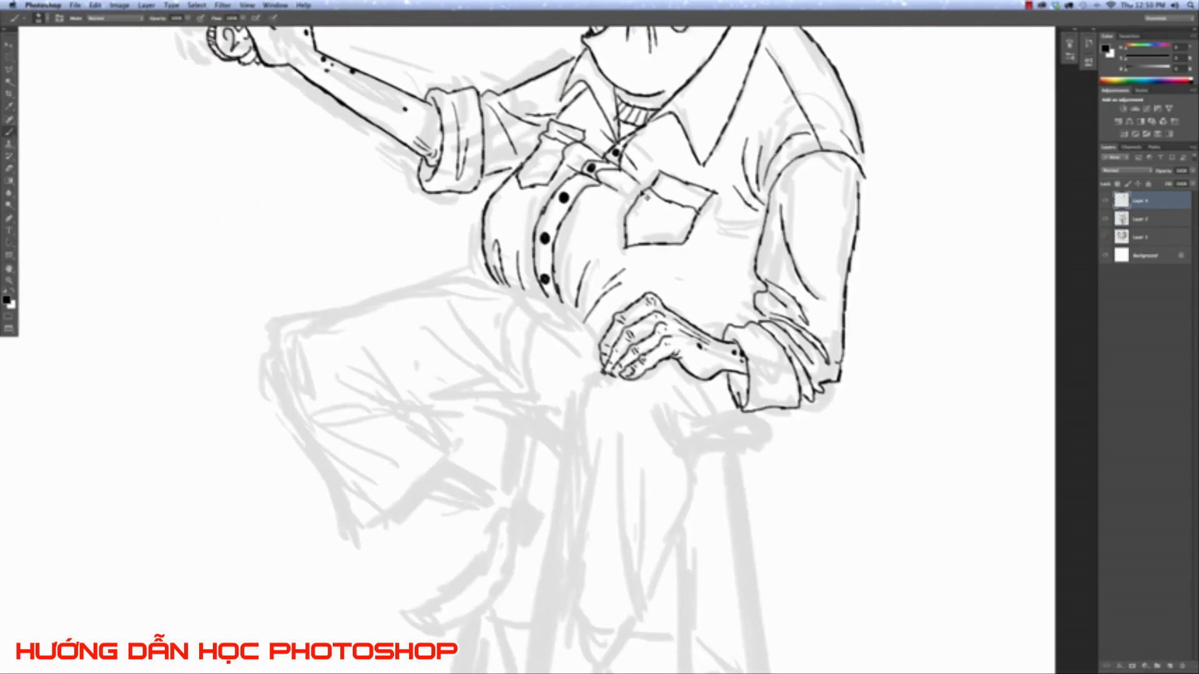
pyautogui.press('super+plus')
pyautogui.press('super+plus')
pyautogui.moveTo(103, 309); pyautogui.dragTo(360, 345)
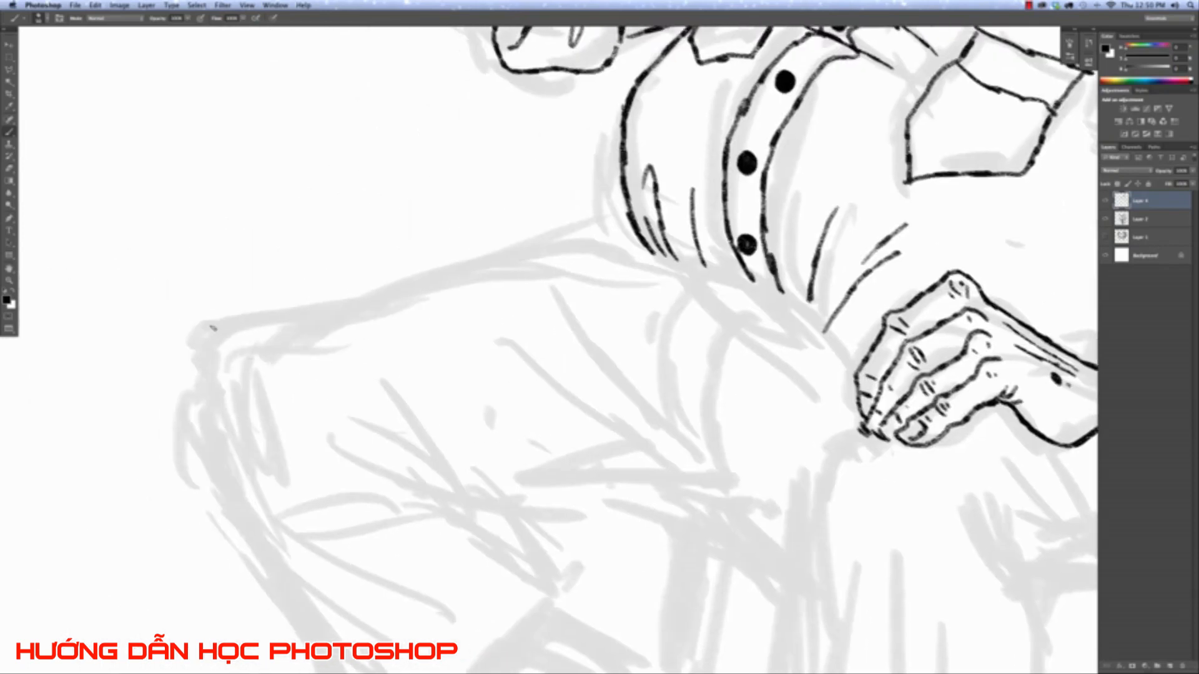
pyautogui.moveTo(201, 361)
pyautogui.mouseDown()
pyautogui.moveTo(214, 329)
pyautogui.moveTo(240, 322)
pyautogui.moveTo(337, 312)
pyautogui.moveTo(518, 263)
pyautogui.moveTo(636, 258)
pyautogui.mouseUp()
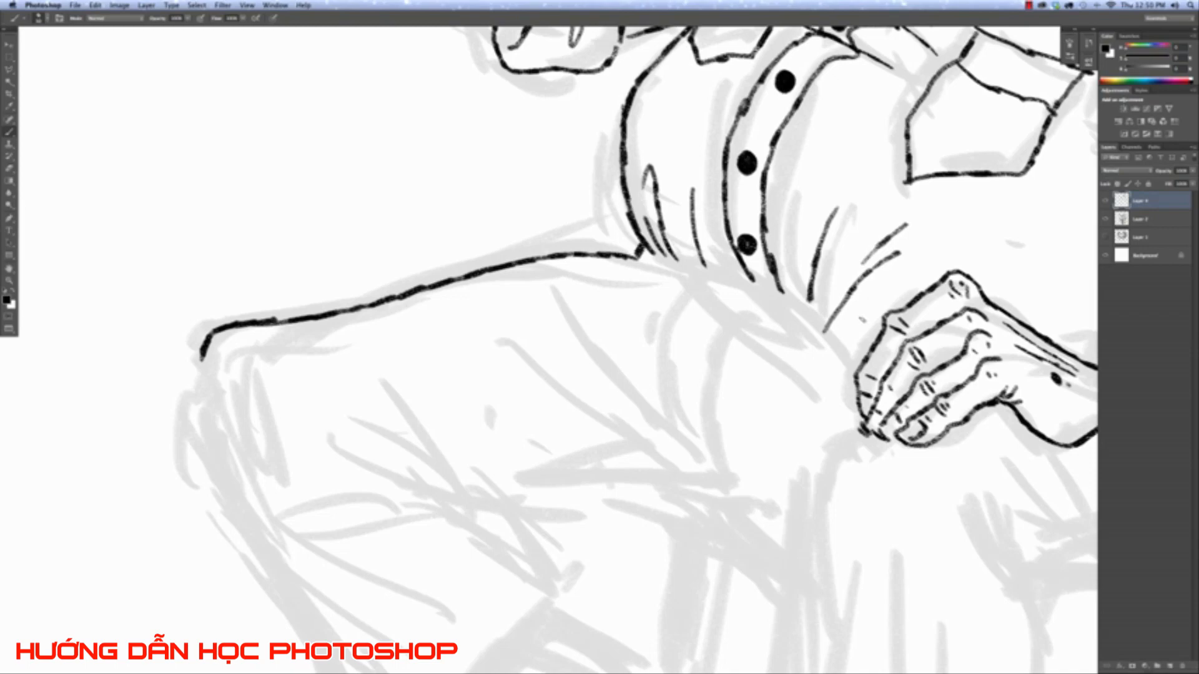
pyautogui.press('super+minus')
pyautogui.press('super+minus')
pyautogui.press('super+minus')
pyautogui.press('super+minus')
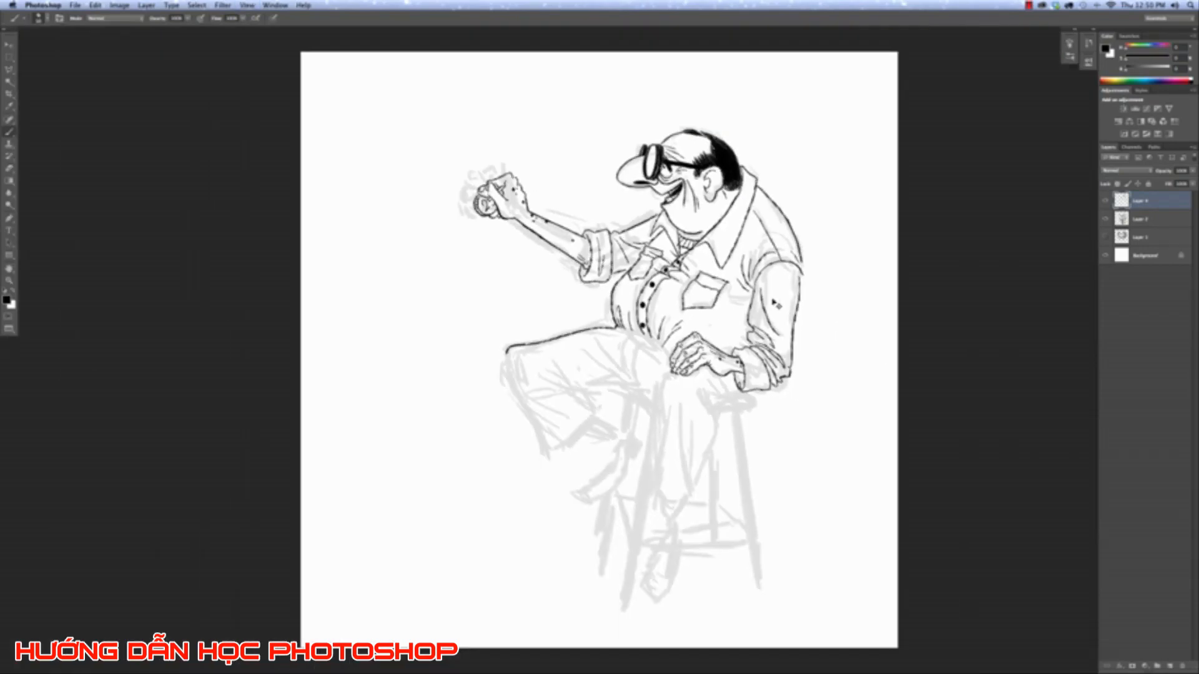
# Ink the trouser waistline under the belly and four long fold lines running down toward the crotch.
pyautogui.press('super+plus')
pyautogui.press('super+plus')
pyautogui.press('super+plus')
pyautogui.press('super+plus')
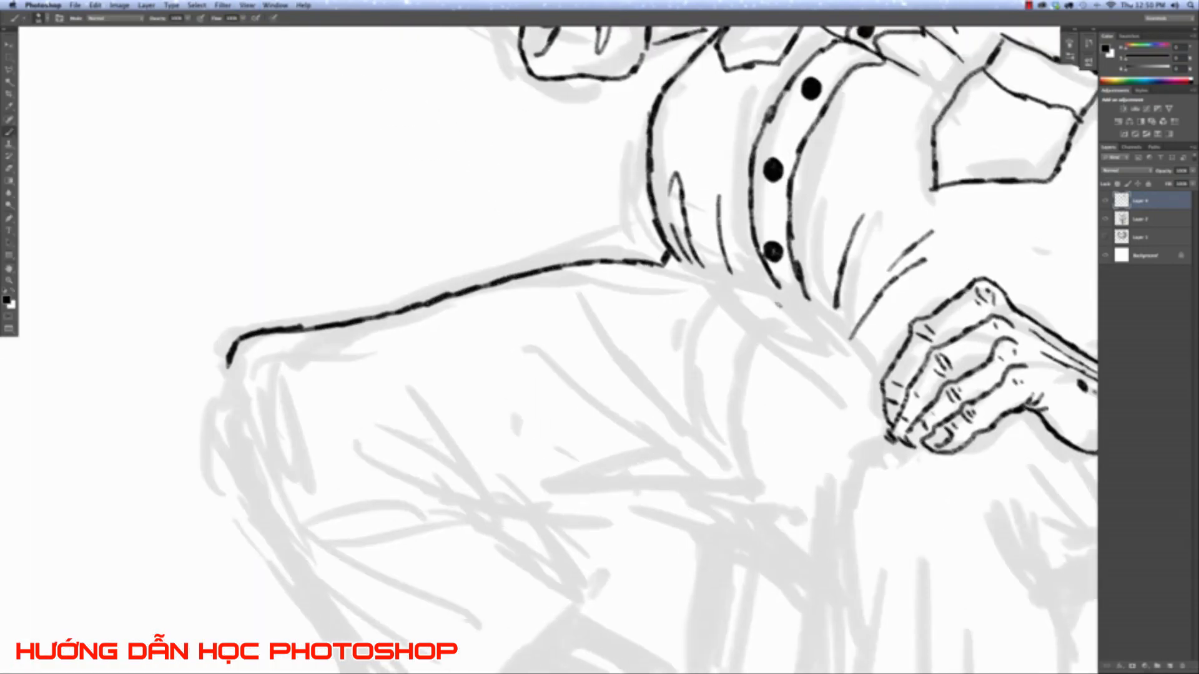
pyautogui.moveTo(643, 278); pyautogui.dragTo(854, 363)
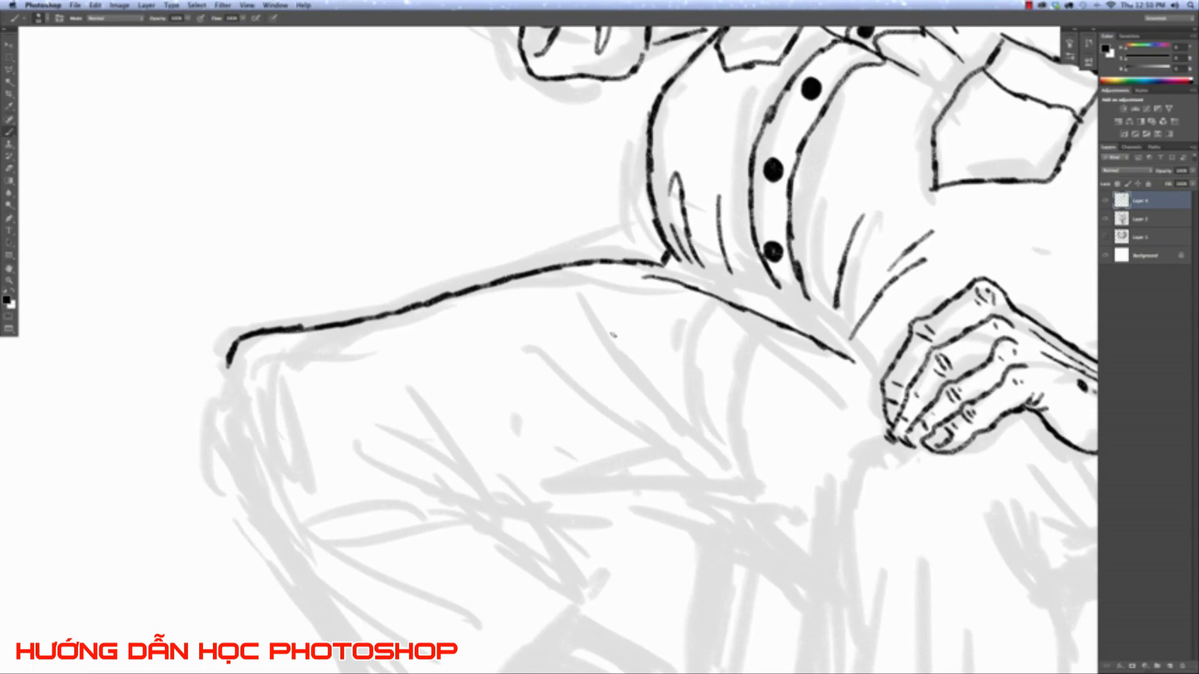
pyautogui.moveTo(581, 297); pyautogui.dragTo(743, 500)
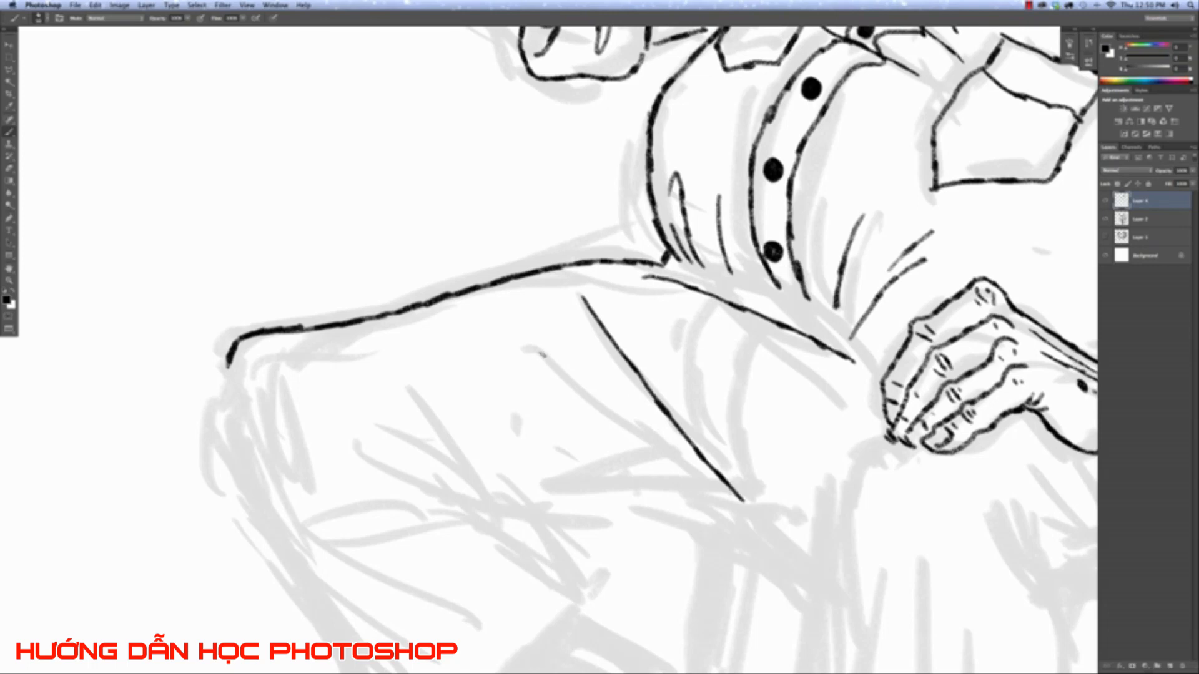
pyautogui.moveTo(526, 352); pyautogui.dragTo(699, 470)
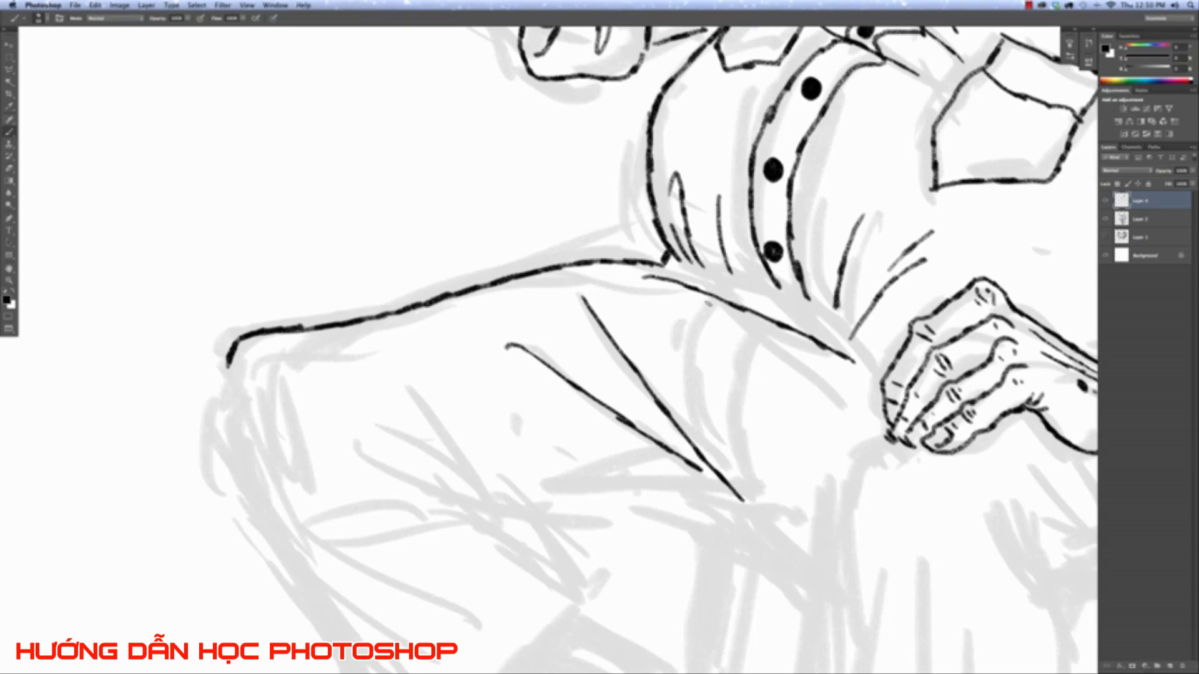
pyautogui.moveTo(695, 296)
pyautogui.mouseDown()
pyautogui.moveTo(679, 322)
pyautogui.moveTo(680, 377)
pyautogui.moveTo(704, 454)
pyautogui.mouseUp()
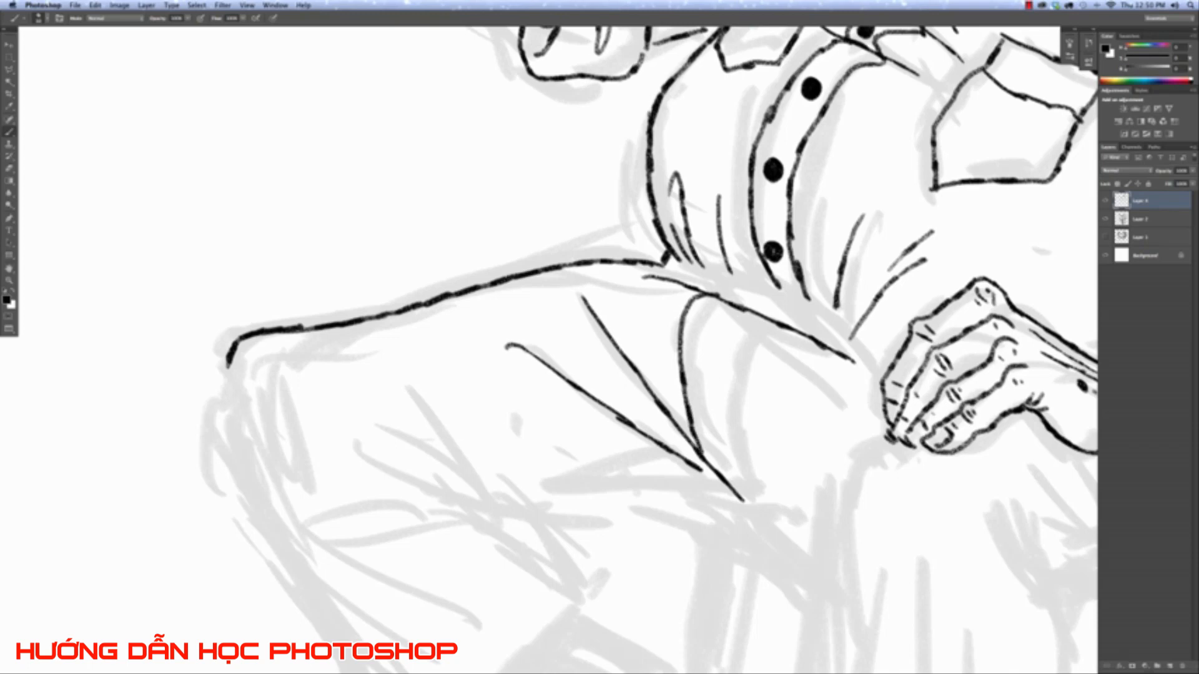
pyautogui.moveTo(761, 318)
pyautogui.mouseDown()
pyautogui.moveTo(740, 341)
pyautogui.moveTo(742, 486)
pyautogui.mouseUp()
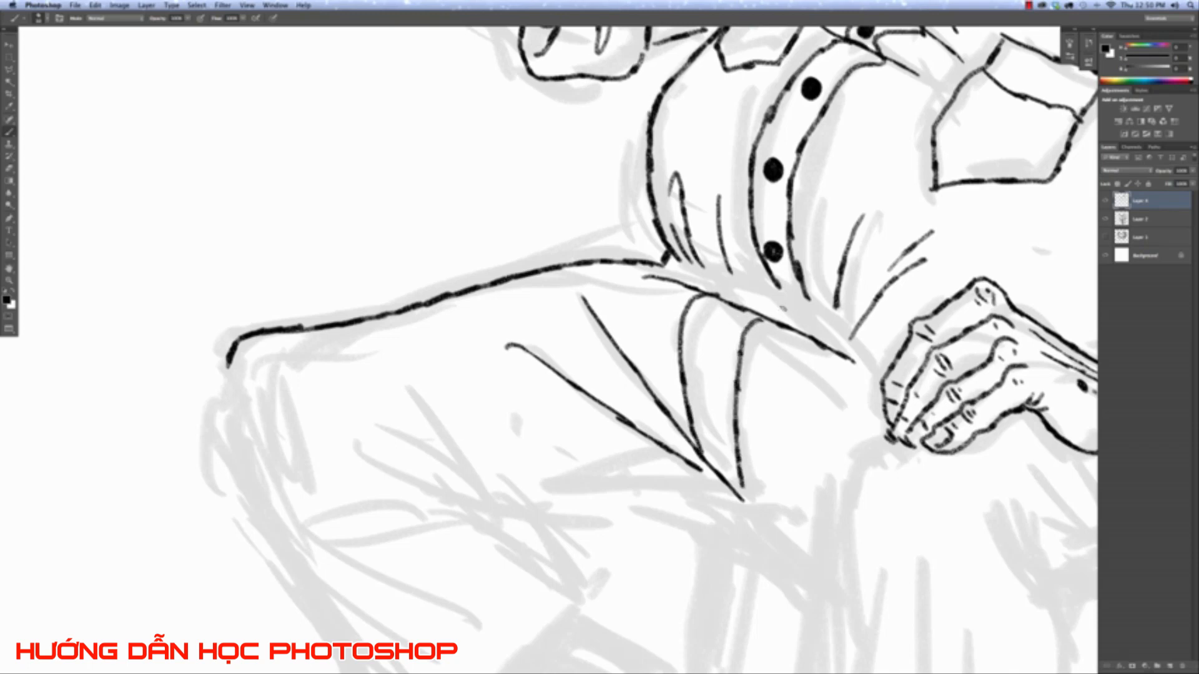
# Ink the belt's edges and loops beneath the shirt and draw a rectangular buckle with a dark scribbled centre.
pyautogui.moveTo(764, 313); pyautogui.dragTo(806, 324)
pyautogui.moveTo(713, 265)
pyautogui.mouseDown()
pyautogui.moveTo(711, 293)
pyautogui.moveTo(688, 291)
pyautogui.mouseUp()
pyautogui.moveTo(836, 322); pyautogui.dragTo(834, 353)
pyautogui.moveTo(847, 333); pyautogui.dragTo(844, 354)
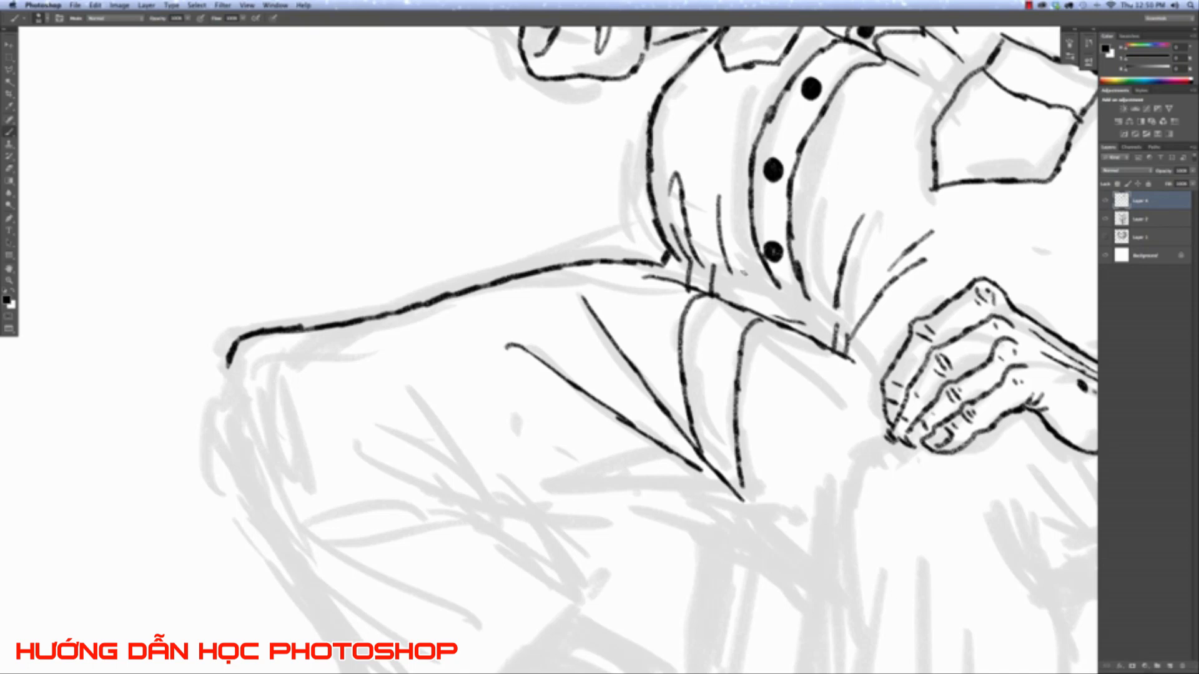
pyautogui.moveTo(712, 267); pyautogui.dragTo(834, 313)
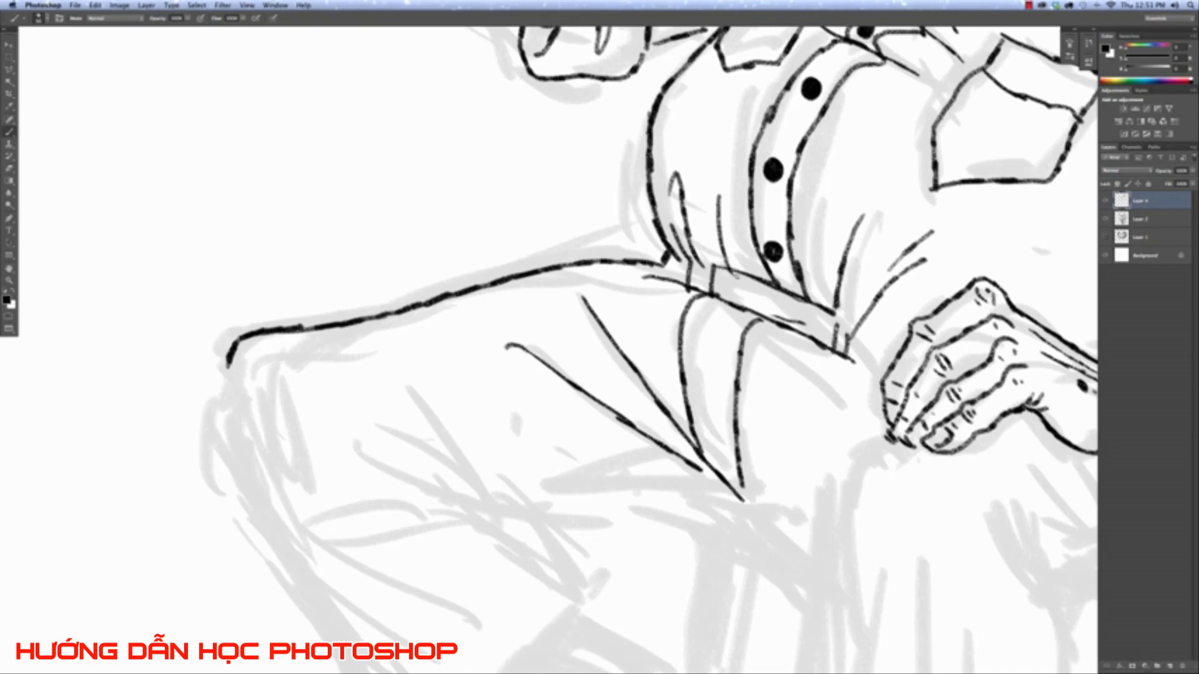
pyautogui.moveTo(748, 277)
pyautogui.mouseDown()
pyautogui.moveTo(745, 306)
pyautogui.moveTo(805, 341)
pyautogui.mouseUp()
pyautogui.moveTo(760, 288)
pyautogui.mouseDown()
pyautogui.moveTo(756, 307)
pyautogui.moveTo(779, 293)
pyautogui.moveTo(788, 306)
pyautogui.moveTo(778, 306)
pyautogui.mouseUp()
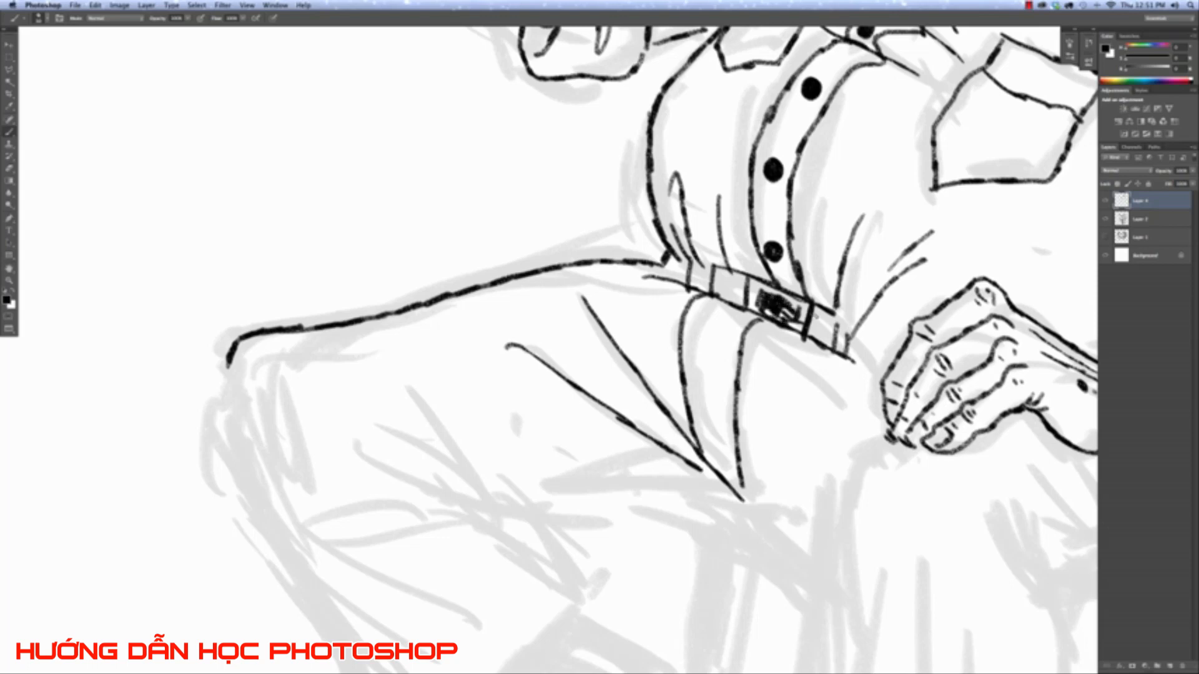
# Fill the belt segments on both sides of the buckle solid black, leaving the belt loops white.
pyautogui.moveTo(815, 315)
pyautogui.mouseDown()
pyautogui.moveTo(810, 337)
pyautogui.moveTo(821, 307)
pyautogui.mouseUp()
pyautogui.moveTo(827, 313)
pyautogui.mouseDown()
pyautogui.moveTo(832, 340)
pyautogui.moveTo(835, 324)
pyautogui.moveTo(854, 361)
pyautogui.moveTo(893, 368)
pyautogui.moveTo(881, 377)
pyautogui.mouseUp()
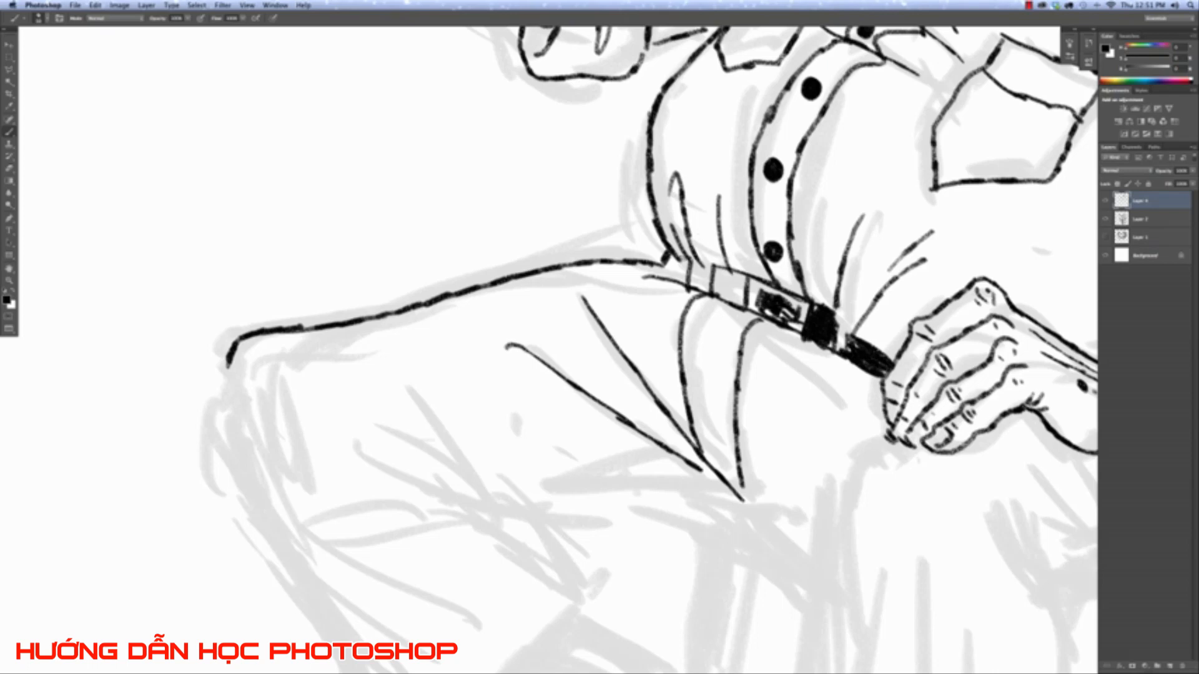
pyautogui.moveTo(671, 252)
pyautogui.mouseDown()
pyautogui.moveTo(686, 281)
pyautogui.moveTo(689, 270)
pyautogui.moveTo(749, 308)
pyautogui.moveTo(714, 269)
pyautogui.mouseUp()
pyautogui.moveTo(732, 333); pyautogui.dragTo(741, 338)
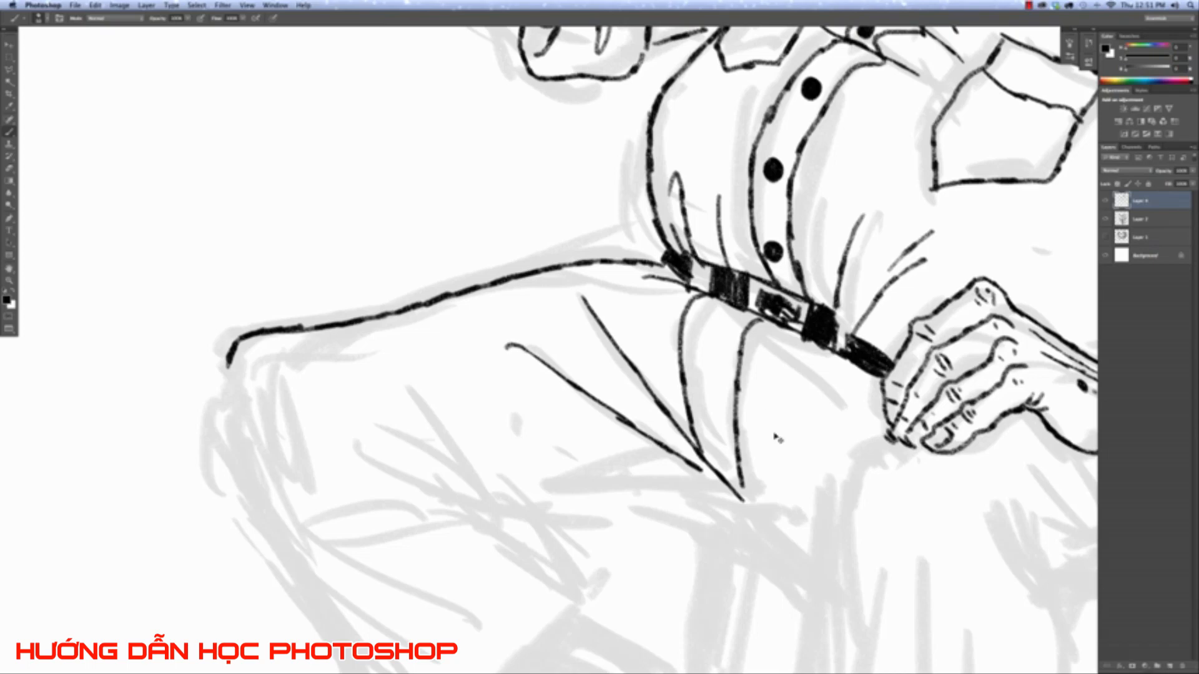
# Ink a thin waistband line just below the belt, parallel to its lower edge.
pyautogui.press('super+0')
pyautogui.press('super+minus')
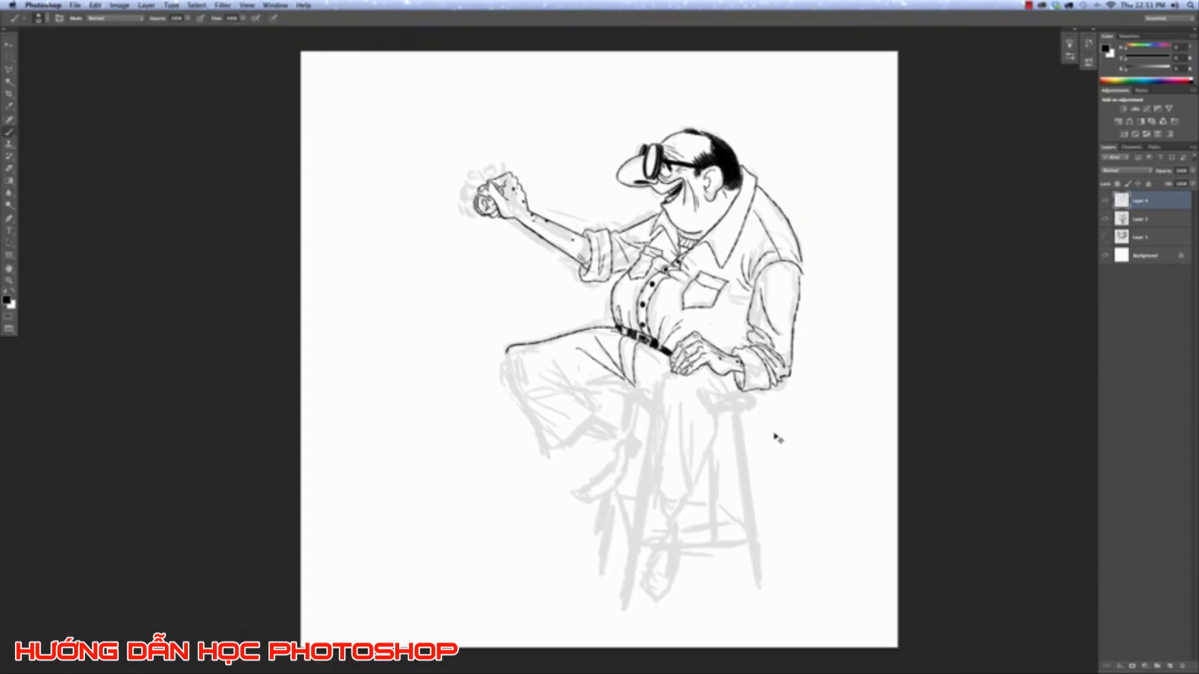
pyautogui.press('super+plus')
pyautogui.press('super+plus')
pyautogui.press('super+plus')
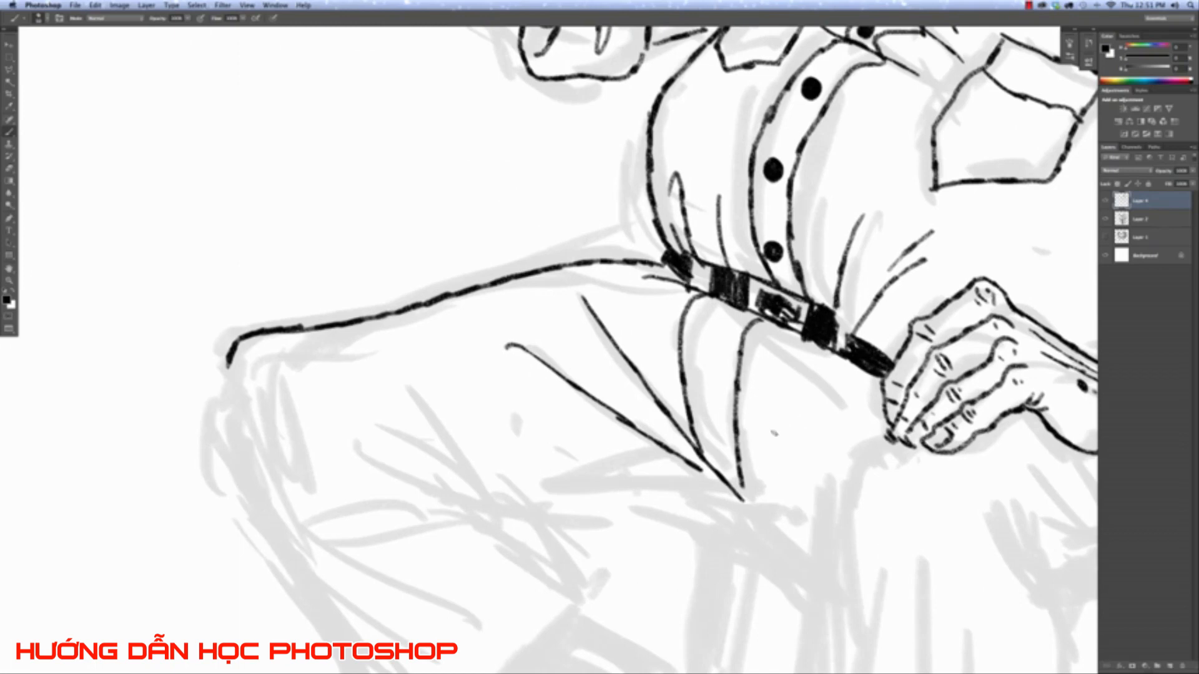
pyautogui.moveTo(790, 384); pyautogui.dragTo(698, 377)
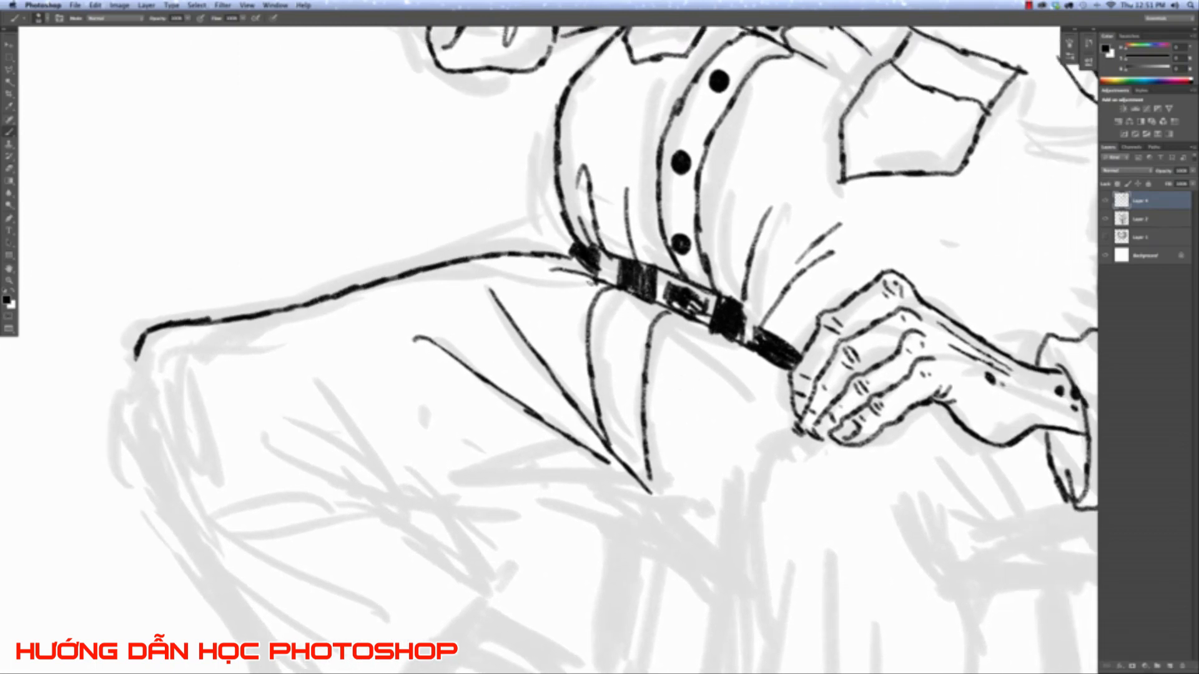
pyautogui.moveTo(574, 279)
pyautogui.mouseDown()
pyautogui.moveTo(701, 318)
pyautogui.moveTo(768, 377)
pyautogui.mouseUp()
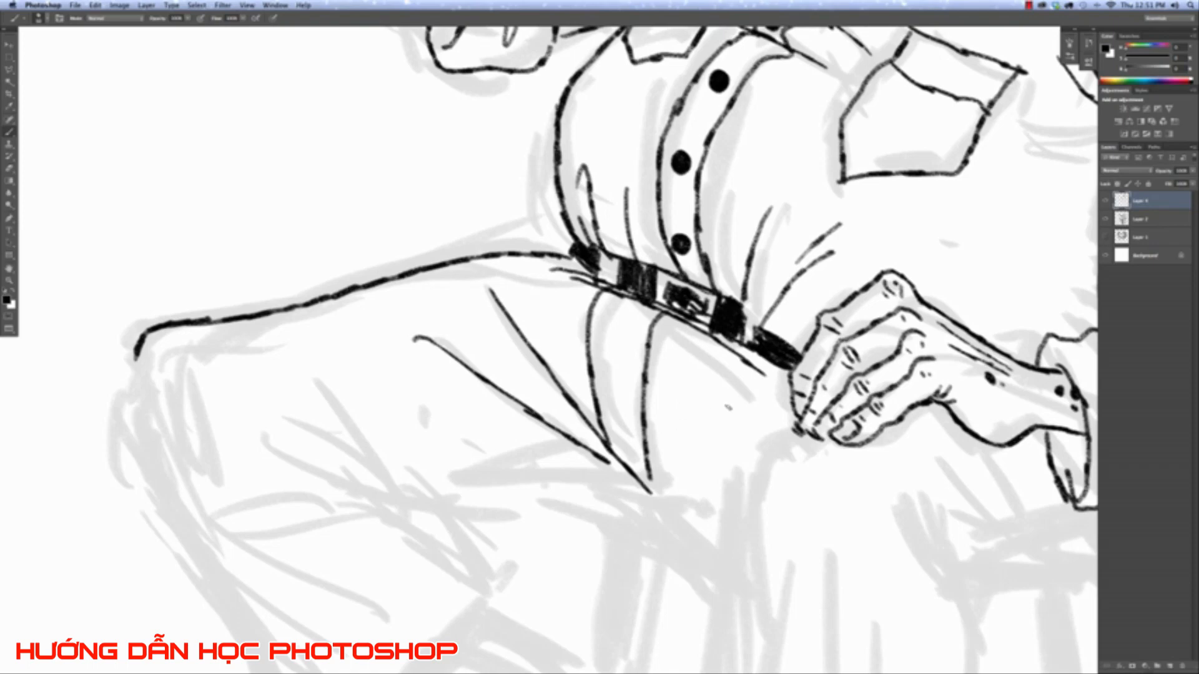
# Ink short converging crease lines on the side of the raised thigh near the knee.
pyautogui.press('super+0')
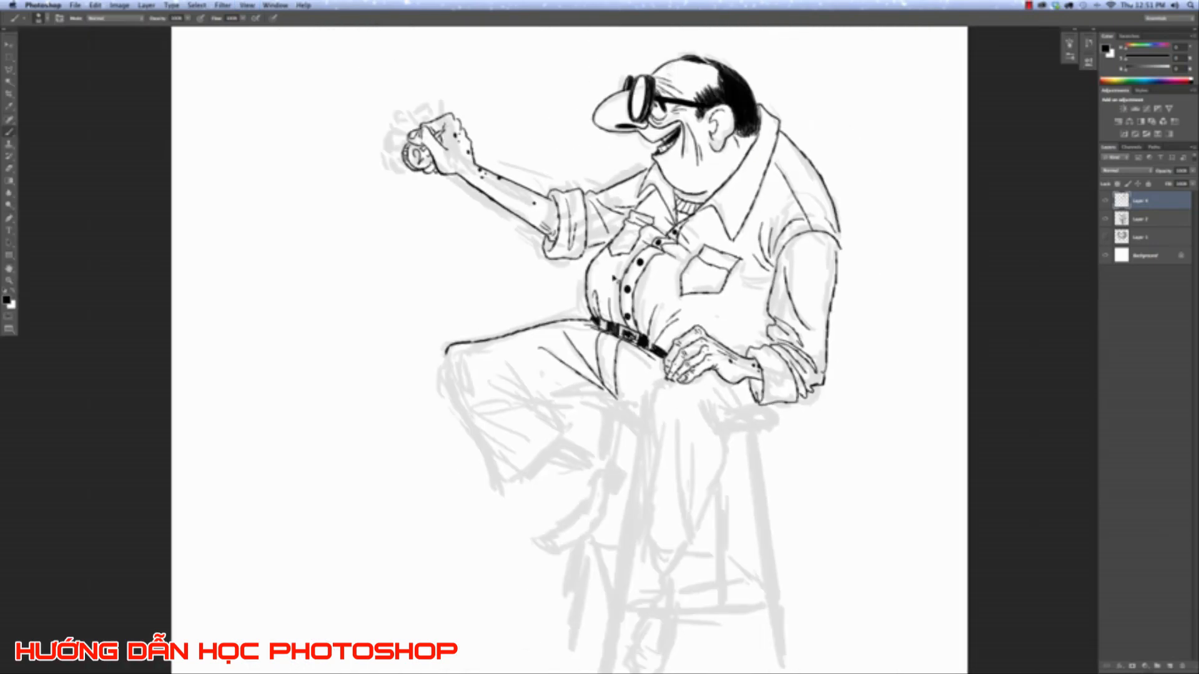
pyautogui.press('super+equal')
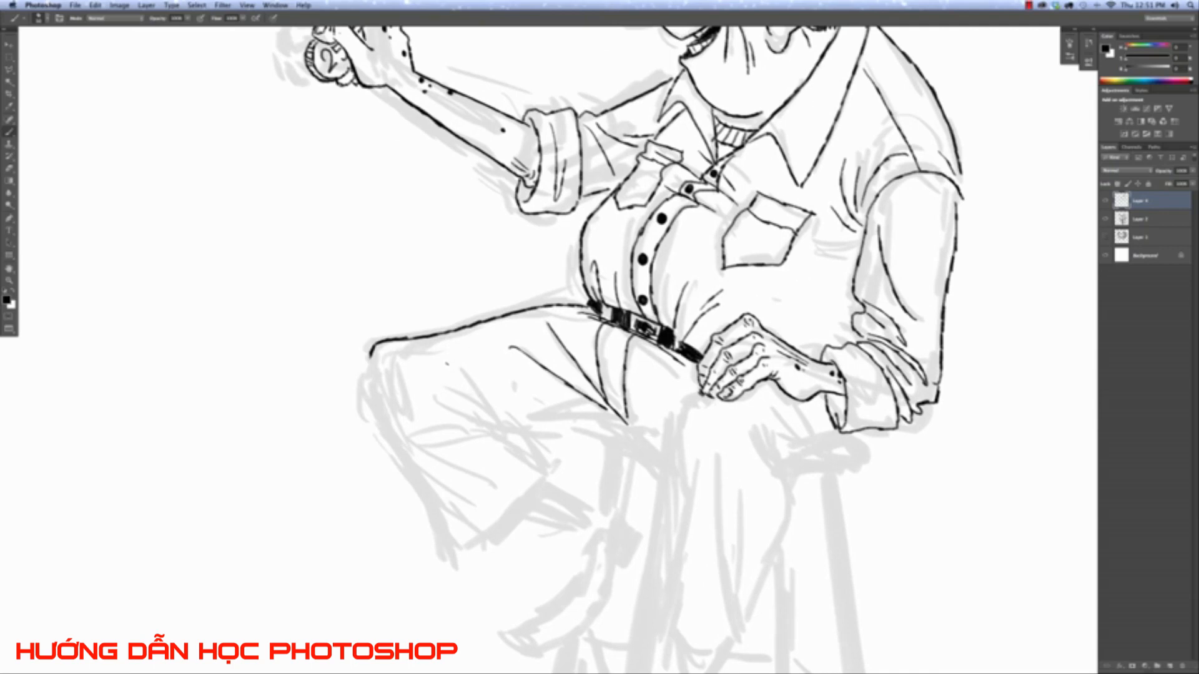
pyautogui.moveTo(461, 378); pyautogui.dragTo(494, 428)
pyautogui.moveTo(433, 394)
pyautogui.mouseDown()
pyautogui.moveTo(478, 422)
pyautogui.moveTo(437, 408)
pyautogui.moveTo(445, 419)
pyautogui.moveTo(481, 433)
pyautogui.mouseUp()
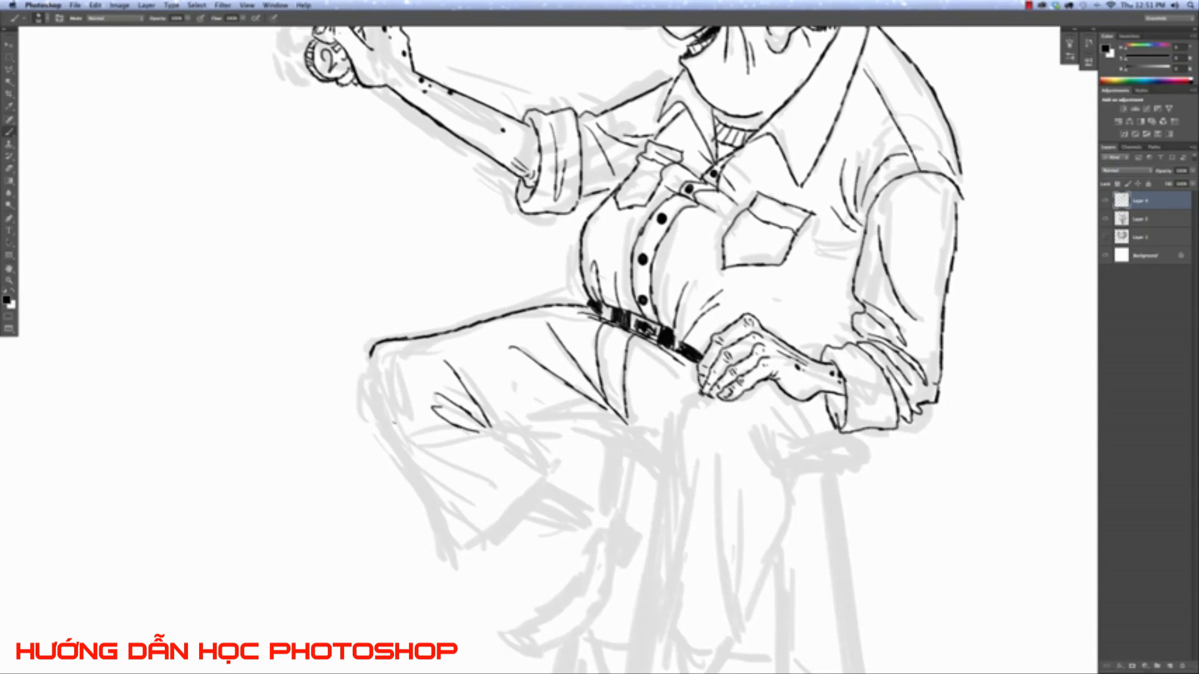
# Ink the front edge of the extended leg's lower trouser and continue into its flared hem.
pyautogui.moveTo(369, 351); pyautogui.dragTo(429, 541)
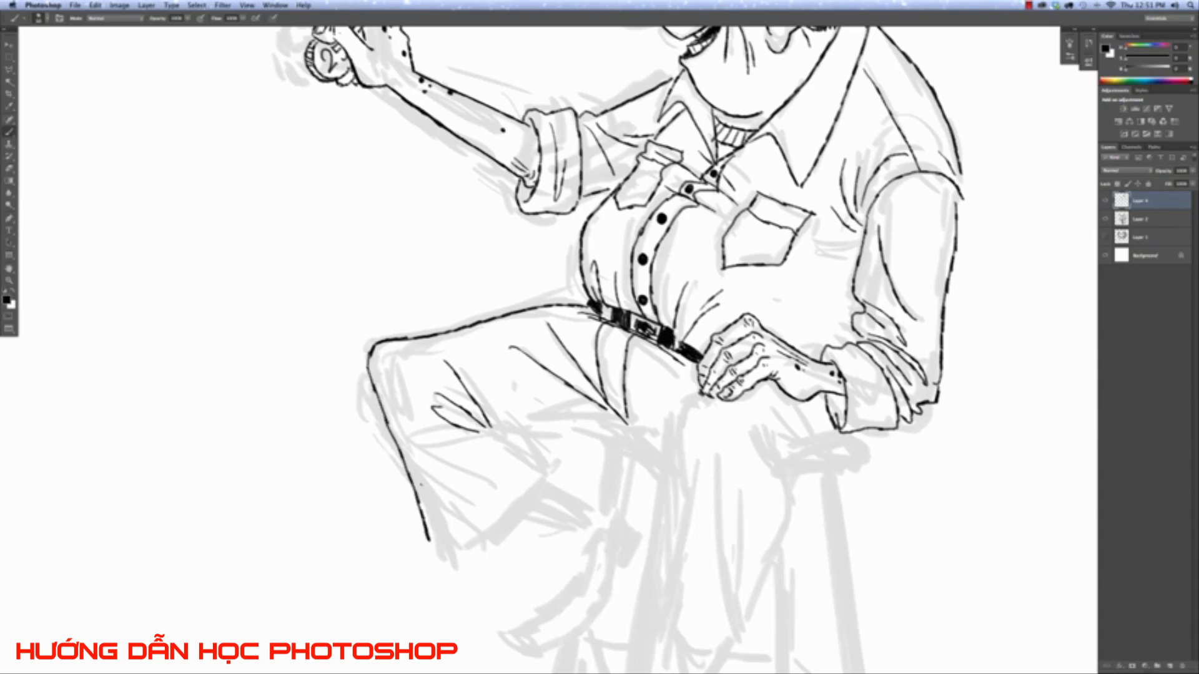
pyautogui.press('super+z')
pyautogui.moveTo(371, 357)
pyautogui.mouseDown()
pyautogui.moveTo(460, 548)
pyautogui.moveTo(515, 515)
pyautogui.moveTo(535, 477)
pyautogui.mouseUp()
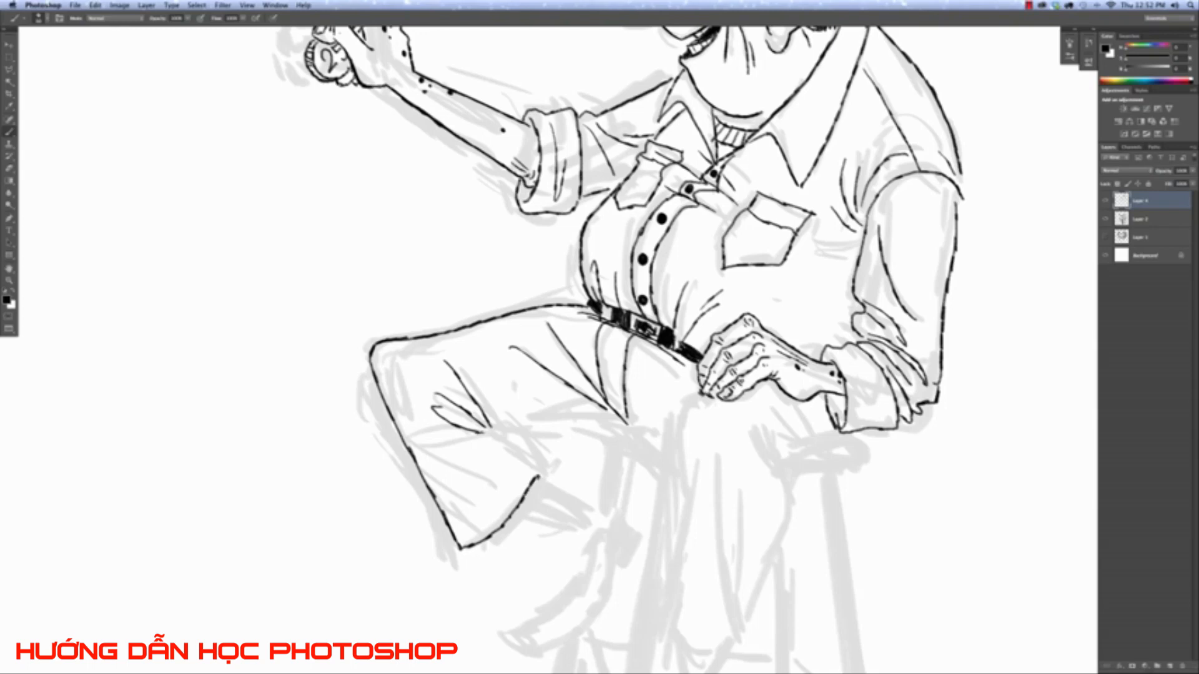
# Ink the back of the extended leg's calf down to the hem and add a fold line at the knee.
pyautogui.moveTo(478, 428); pyautogui.dragTo(492, 434)
pyautogui.press('super+z')
pyautogui.moveTo(492, 436); pyautogui.dragTo(541, 474)
pyautogui.moveTo(473, 377); pyautogui.dragTo(501, 432)
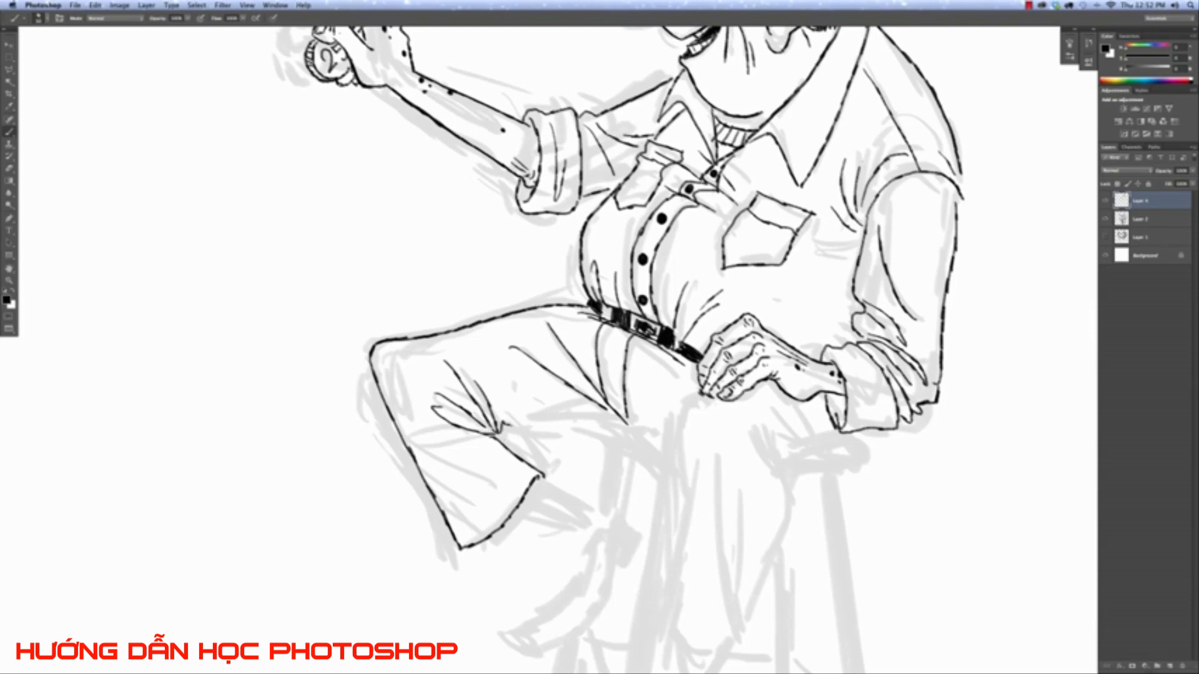
pyautogui.moveTo(526, 423); pyautogui.dragTo(598, 430)
pyautogui.press('super+z')
pyautogui.moveTo(504, 432)
pyautogui.mouseDown()
pyautogui.moveTo(507, 397)
pyautogui.moveTo(506, 433)
pyautogui.mouseUp()
pyautogui.press('super+z')
pyautogui.press('super+z')
pyautogui.moveTo(512, 392)
pyautogui.mouseDown()
pyautogui.moveTo(501, 441)
pyautogui.moveTo(569, 415)
pyautogui.mouseUp()
pyautogui.press('super+z')
pyautogui.press('super+z')
pyautogui.press('super+z')
pyautogui.press('super+z')
pyautogui.press('super+z')
pyautogui.press('super+z')
# Ink the underside of the extended thigh and the upper front edge of the lowered leg below the hand.
pyautogui.moveTo(498, 427); pyautogui.dragTo(614, 411)
pyautogui.moveTo(693, 395)
pyautogui.mouseDown()
pyautogui.moveTo(669, 421)
pyautogui.moveTo(661, 515)
pyautogui.mouseUp()
pyautogui.scroll(-3, 662, 515)
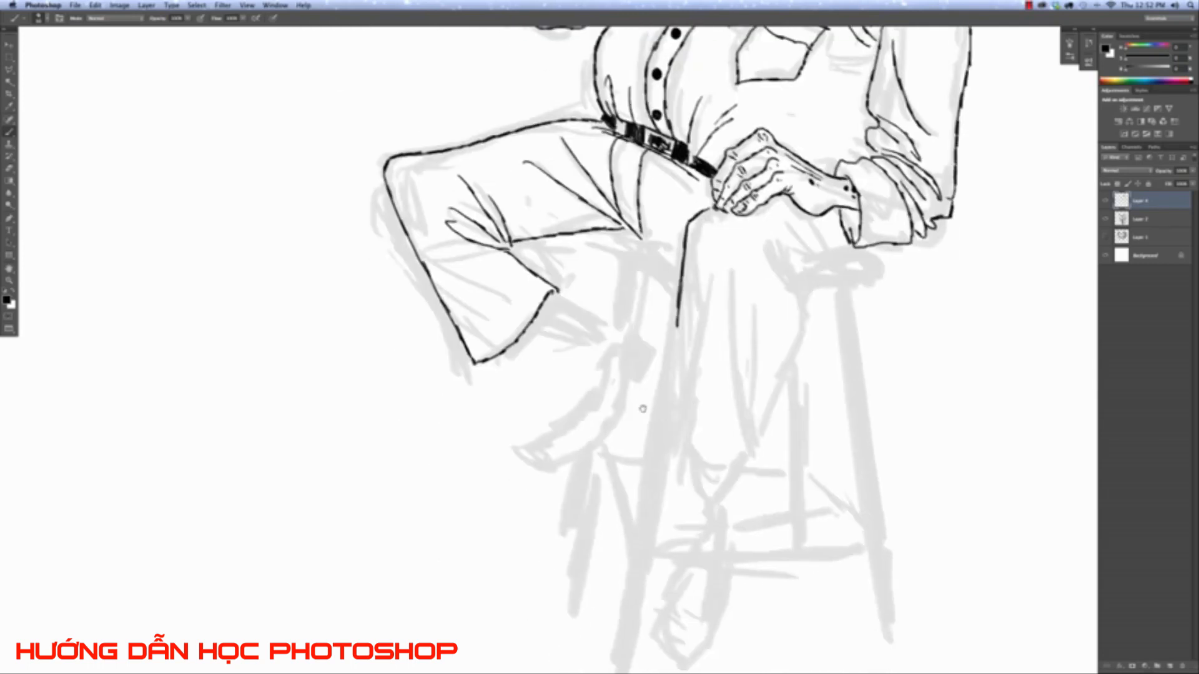
pyautogui.scroll(1, 661, 515)
pyautogui.press('super+z')
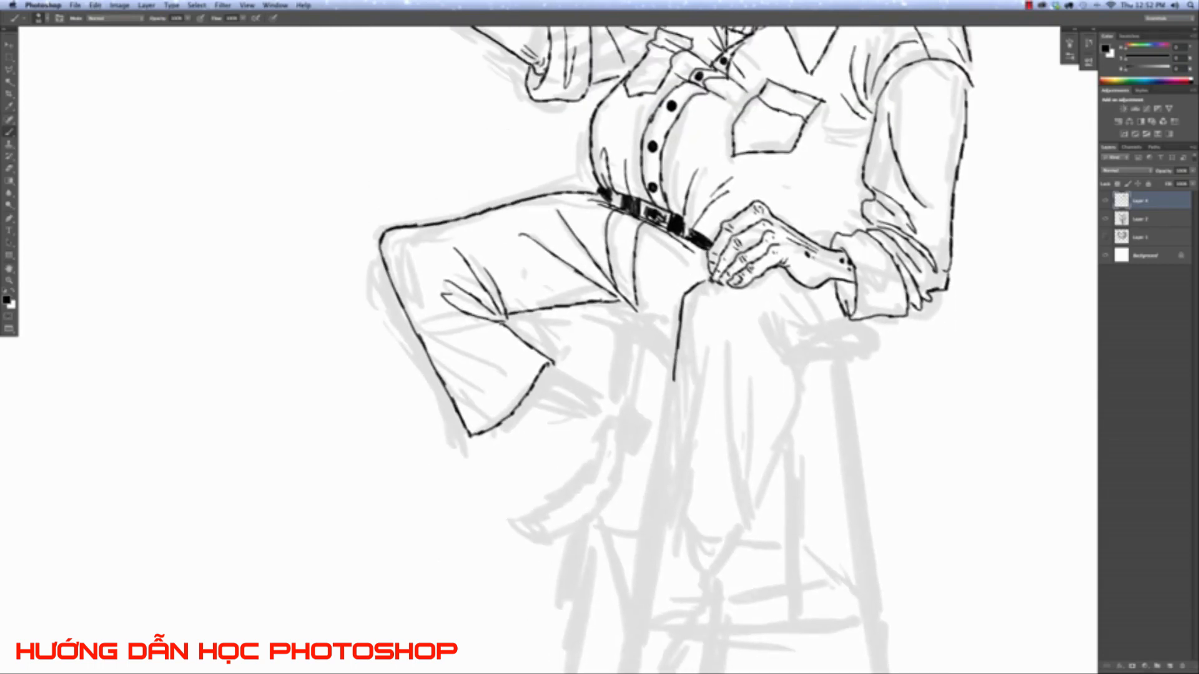
# Extend the lowered leg's front edge downward with the brush and erase the doubled stroke beside it.
pyautogui.moveTo(683, 293); pyautogui.dragTo(679, 500)
pyautogui.press('e')
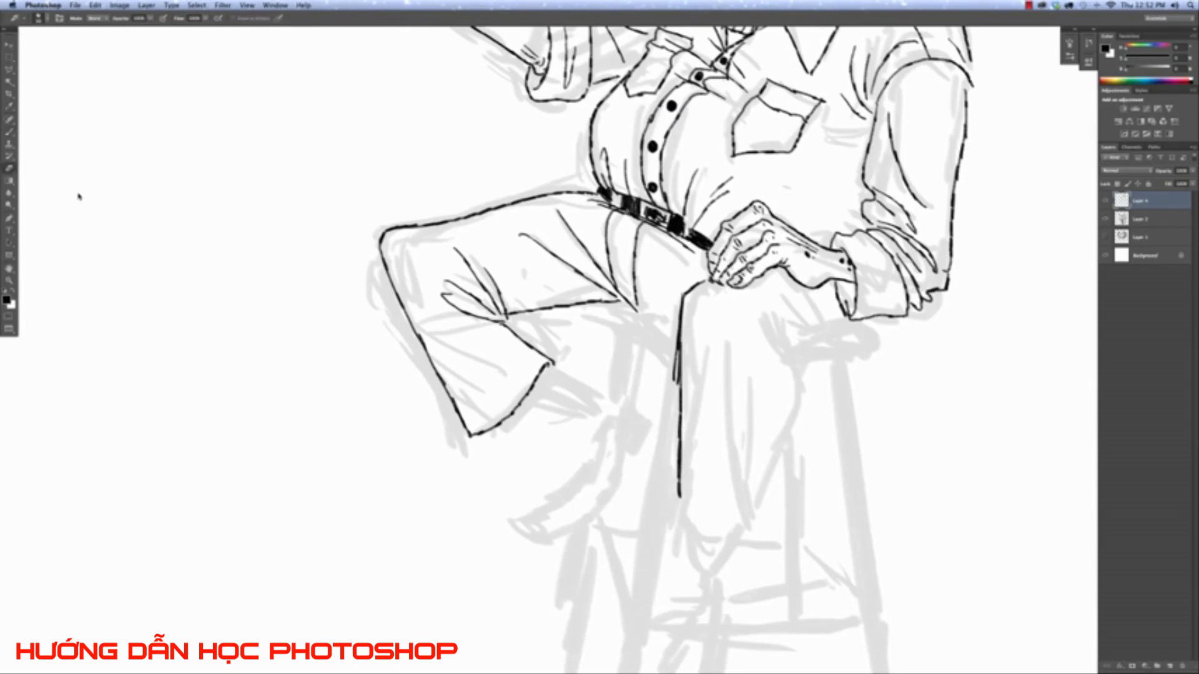
pyautogui.moveTo(672, 331); pyautogui.dragTo(674, 384)
pyautogui.press('b')
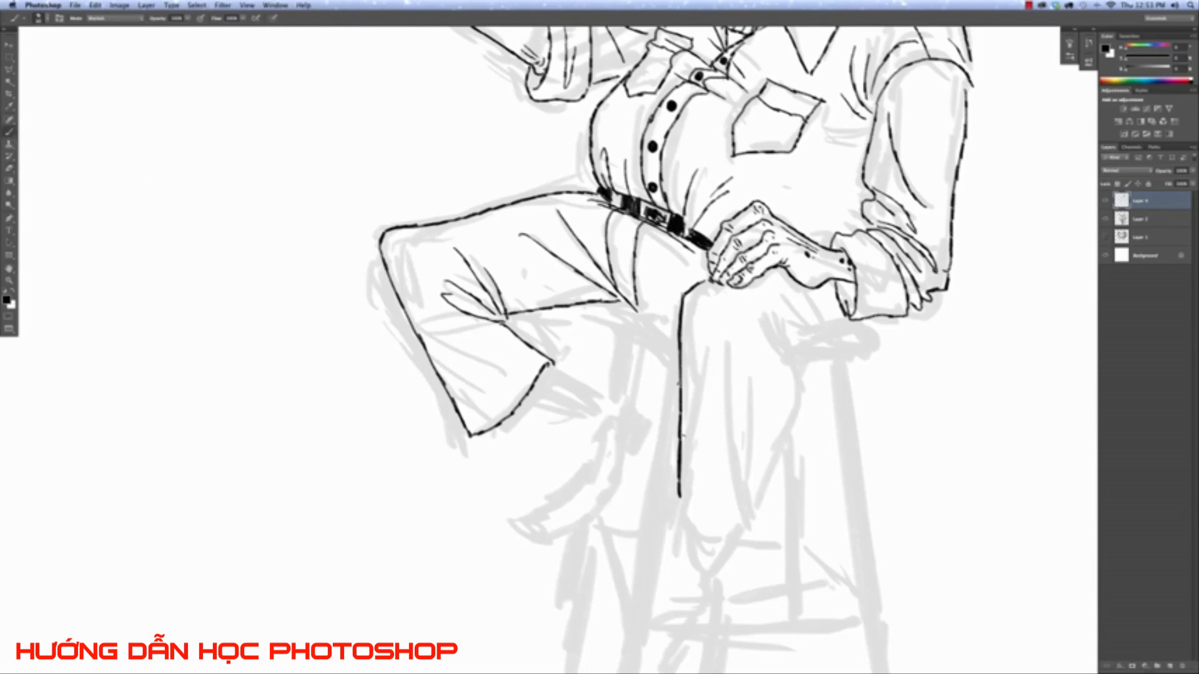
# Ink two long folds down the lowered leg and outline its pointed trouser hem.
pyautogui.moveTo(704, 367); pyautogui.dragTo(674, 526)
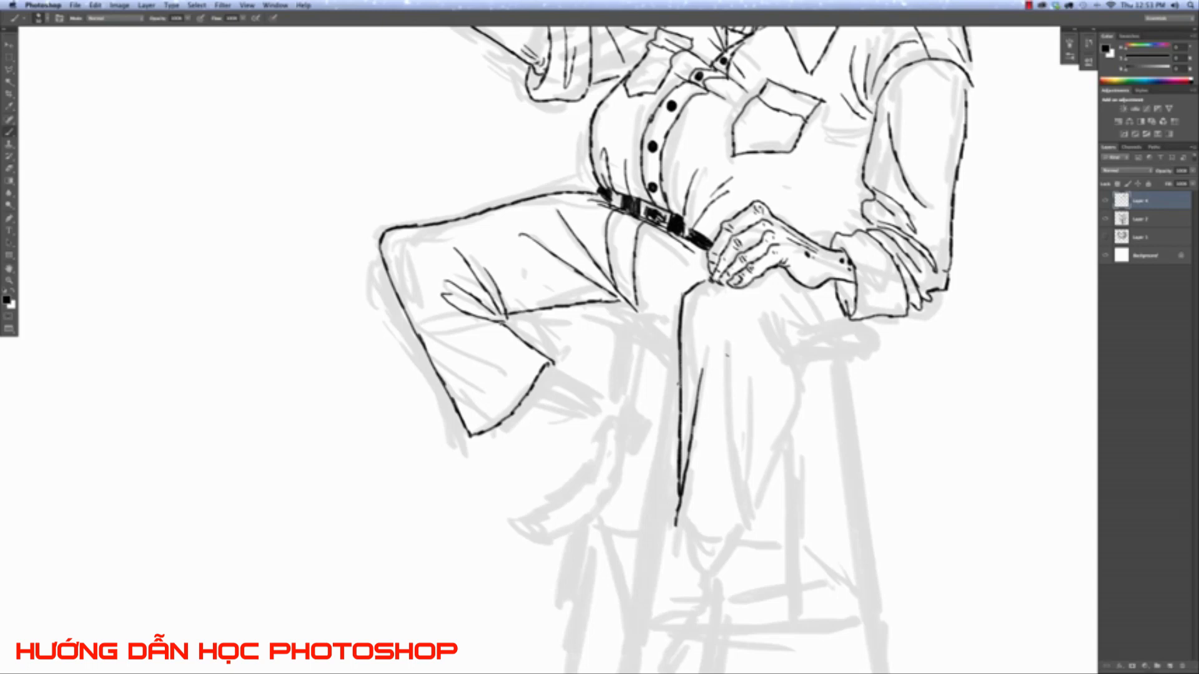
pyautogui.moveTo(723, 340); pyautogui.dragTo(752, 526)
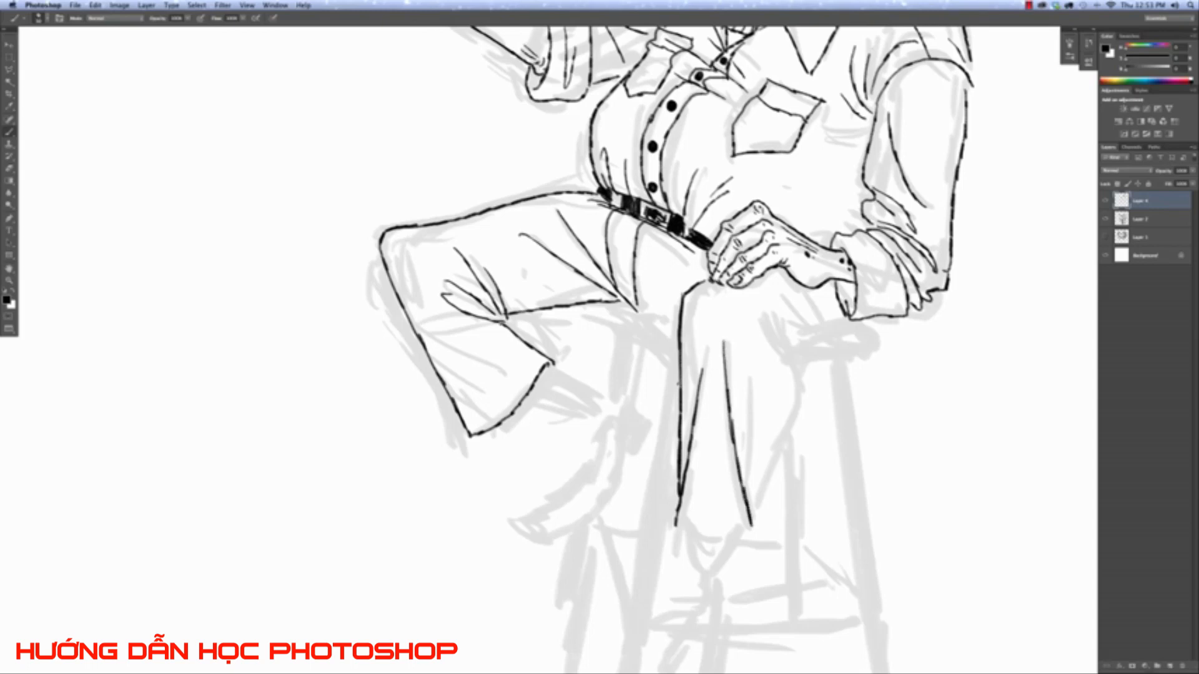
pyautogui.moveTo(676, 523); pyautogui.dragTo(680, 546)
pyautogui.scroll(2, 747, 629)
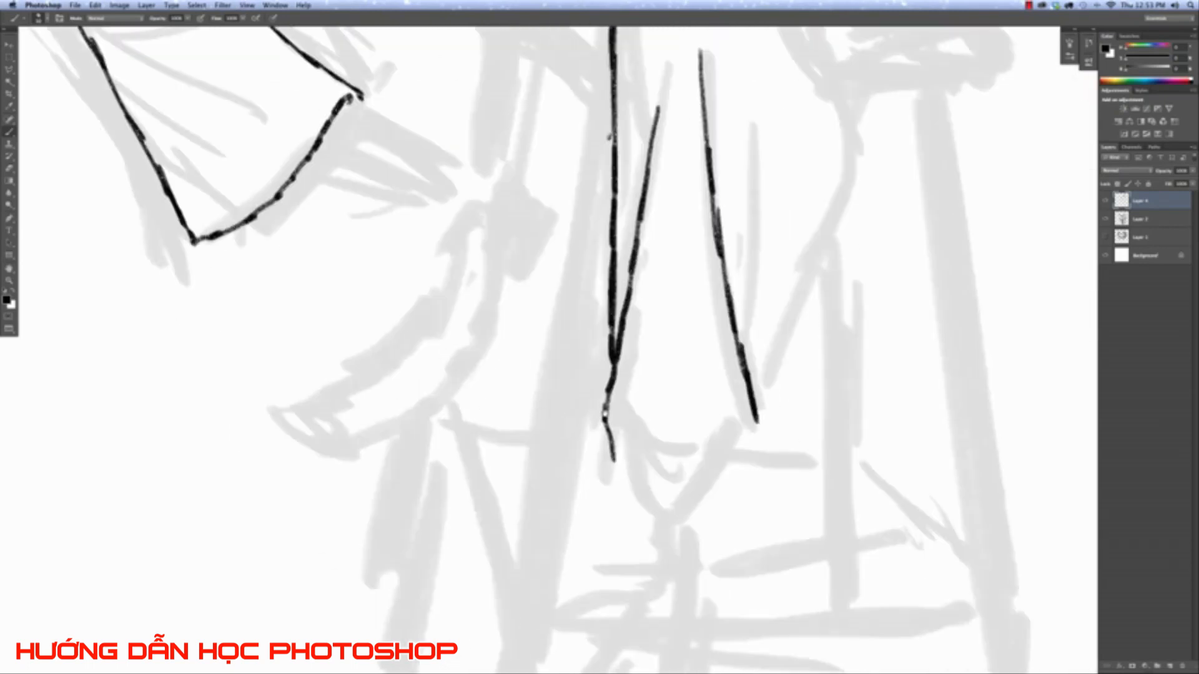
pyautogui.moveTo(602, 420)
pyautogui.mouseDown()
pyautogui.moveTo(641, 503)
pyautogui.moveTo(679, 533)
pyautogui.moveTo(717, 499)
pyautogui.moveTo(758, 409)
pyautogui.mouseUp()
# Ink a short inner fold and the back edge of the lowered leg from the knee toward the hem.
pyautogui.press('super+minus')
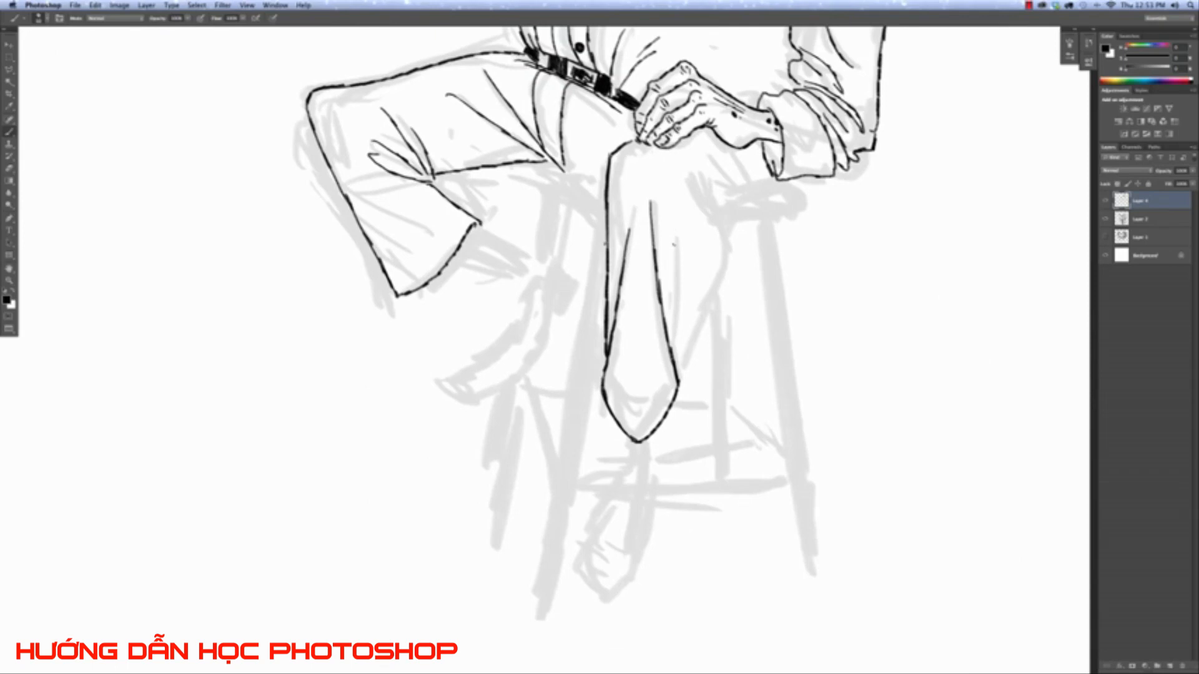
pyautogui.moveTo(674, 230); pyautogui.dragTo(668, 303)
pyautogui.moveTo(686, 178)
pyautogui.mouseDown()
pyautogui.moveTo(720, 243)
pyautogui.moveTo(672, 358)
pyautogui.mouseUp()
# Ink the short trouser folds below the resting hand, behind the lowered leg's knee and along the thigh.
pyautogui.press('super+0')
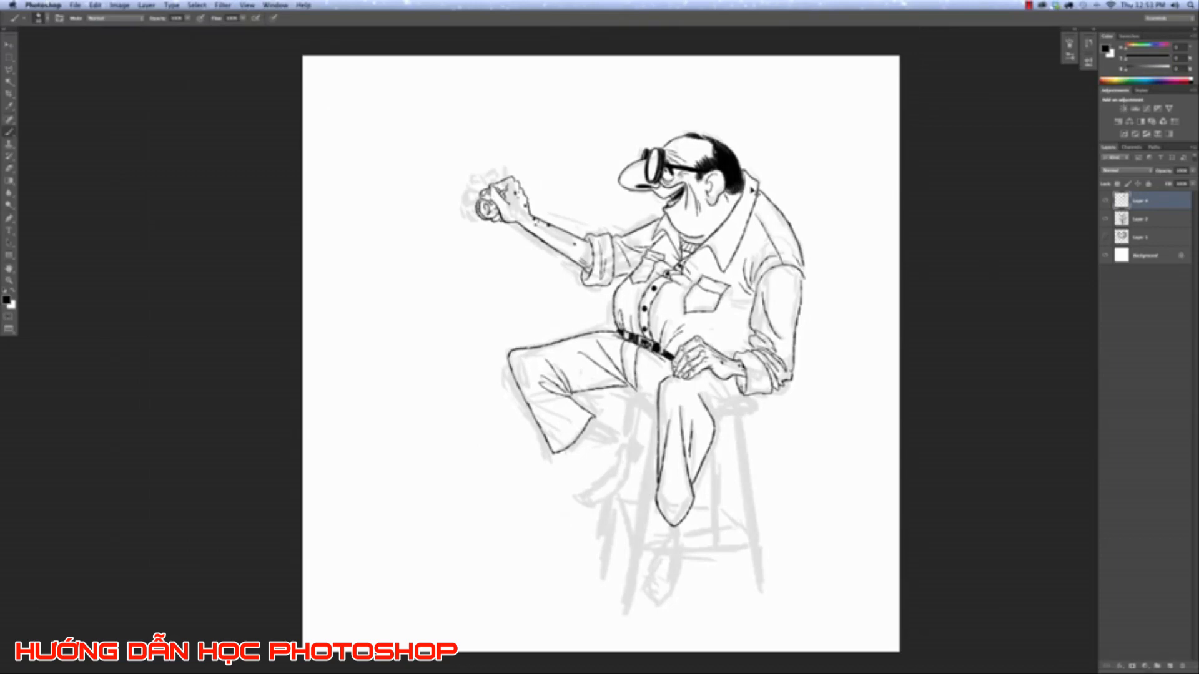
pyautogui.press('super+equal')
pyautogui.press('super+equal')
pyautogui.press('super+equal')
pyautogui.press('super+equal')
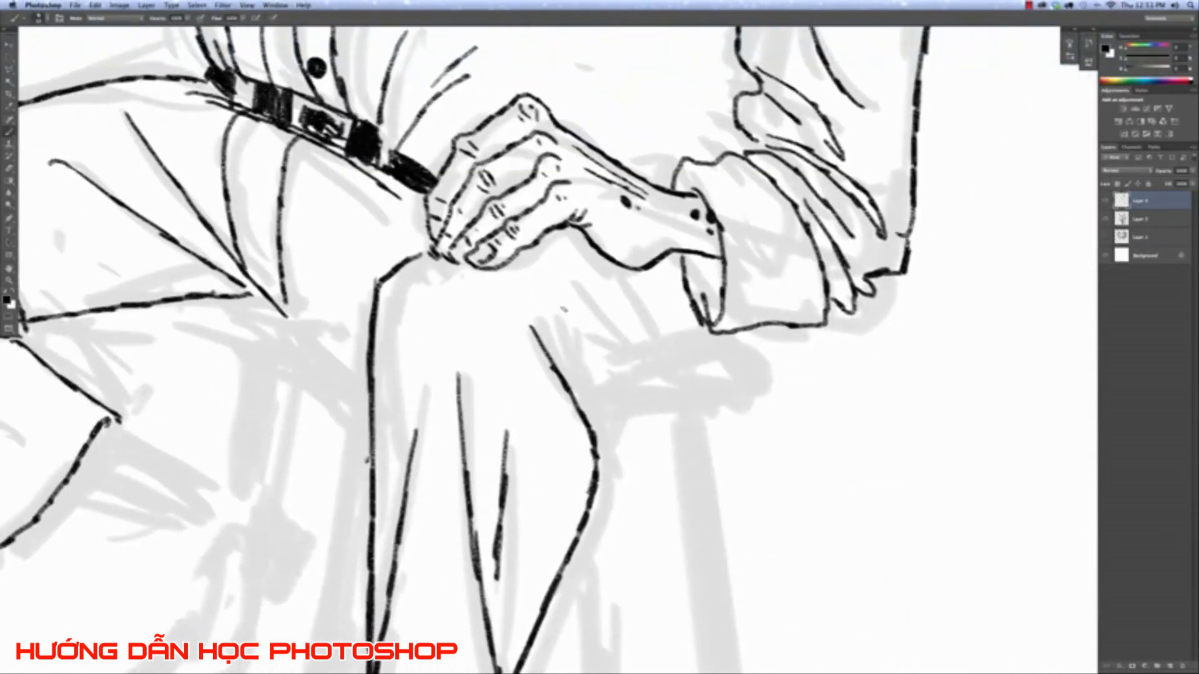
pyautogui.moveTo(538, 282)
pyautogui.mouseDown()
pyautogui.moveTo(567, 318)
pyautogui.moveTo(574, 387)
pyautogui.mouseUp()
pyautogui.moveTo(579, 347); pyautogui.dragTo(582, 382)
pyautogui.moveTo(566, 271); pyautogui.dragTo(668, 381)
pyautogui.moveTo(621, 284); pyautogui.dragTo(676, 362)
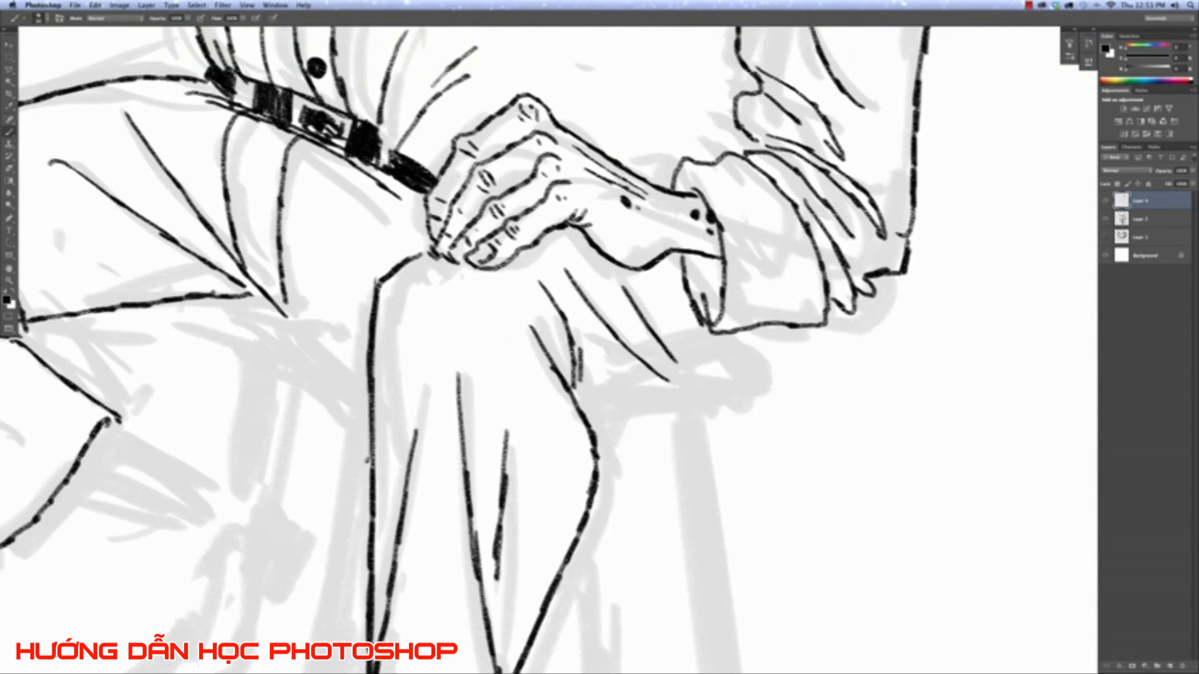
# Ink the underside of the seated thigh along the stool top and connect it up to the rolled cuff.
pyautogui.moveTo(569, 396)
pyautogui.mouseDown()
pyautogui.moveTo(635, 410)
pyautogui.moveTo(614, 403)
pyautogui.moveTo(707, 400)
pyautogui.moveTo(721, 347)
pyautogui.mouseUp()
pyautogui.hotkey('ctrl', 'z')
pyautogui.hotkey('ctrl', '0')
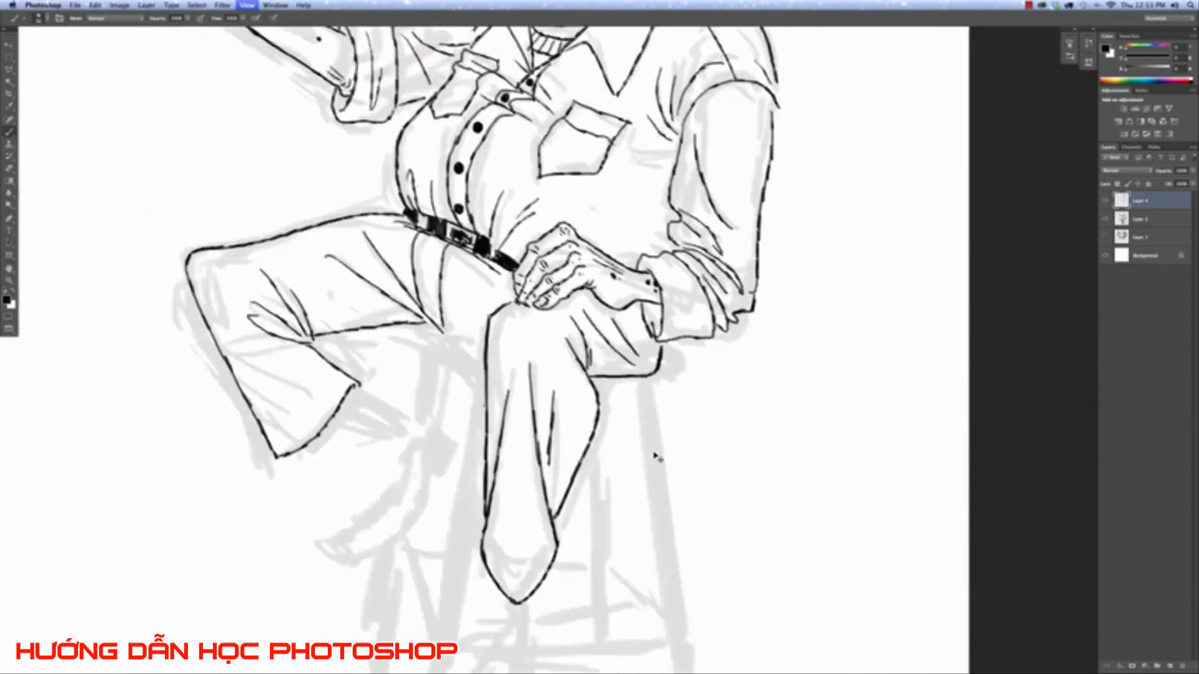
pyautogui.press('super+plus')
pyautogui.press('super+plus')
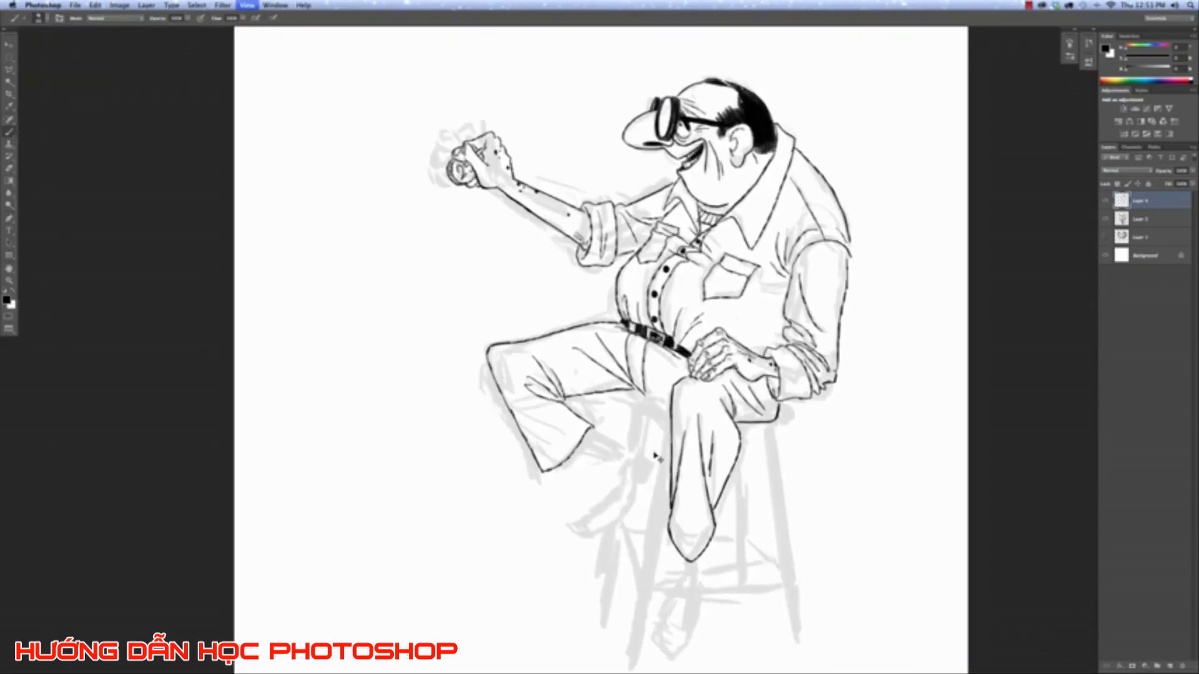
pyautogui.moveTo(779, 296); pyautogui.dragTo(395, 154)
pyautogui.press('super+z')
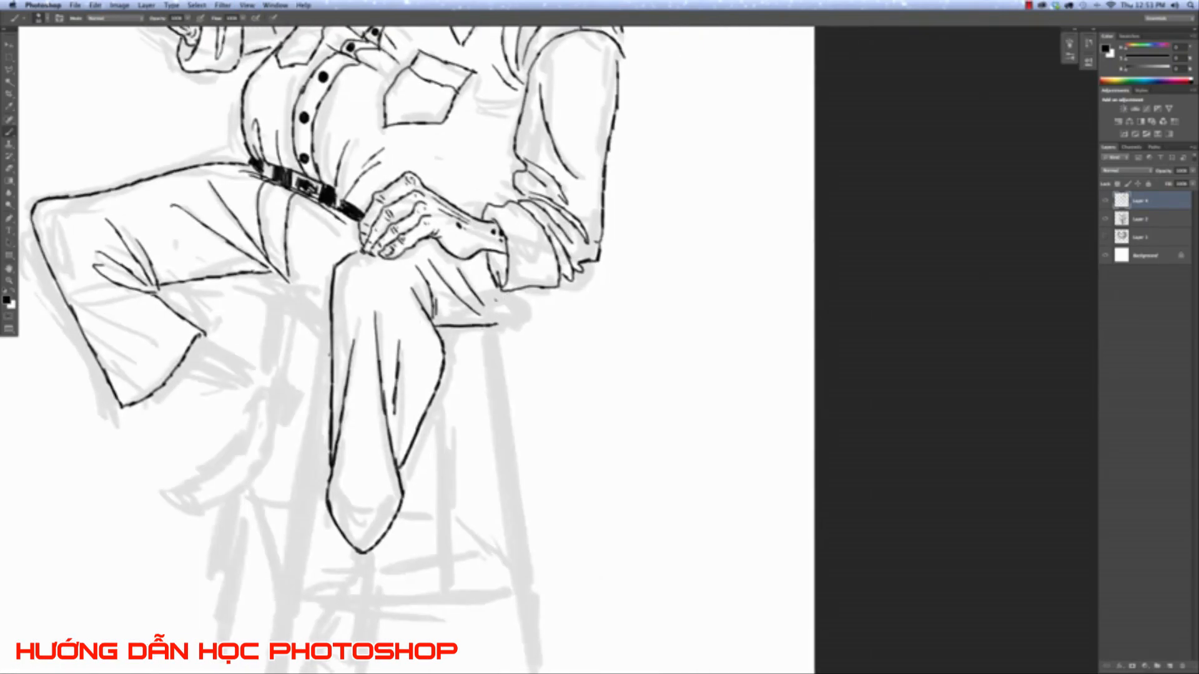
pyautogui.moveTo(504, 294); pyautogui.dragTo(496, 326)
# Ink the line from the crotch folds across to the front edge of the lowered leg.
pyautogui.press('super+minus')
pyautogui.press('super+minus')
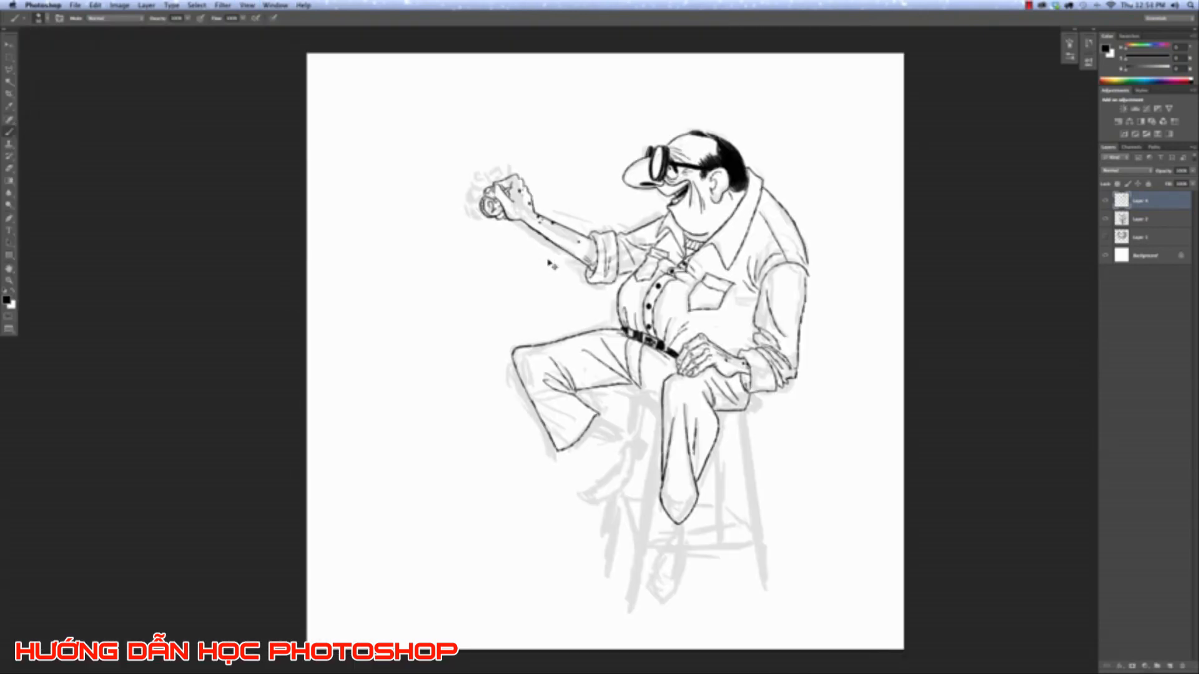
pyautogui.press('super+plus')
pyautogui.scroll(-2, 549, 261)
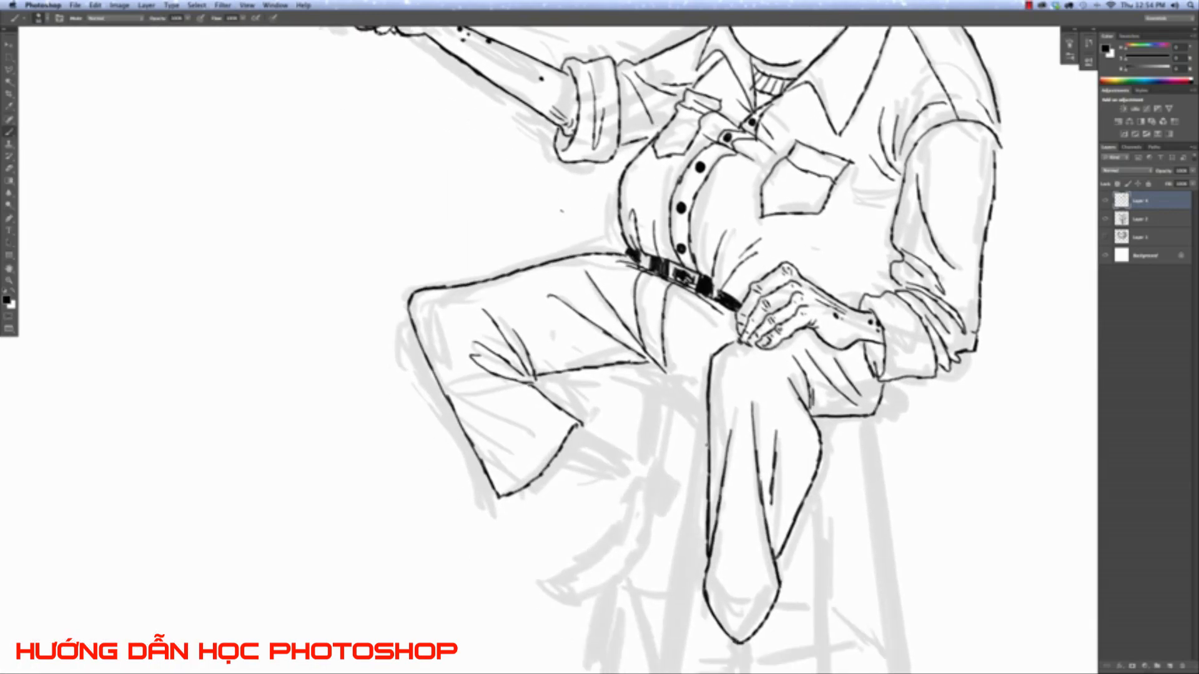
pyautogui.press('super+plus')
pyautogui.press('super+plus')
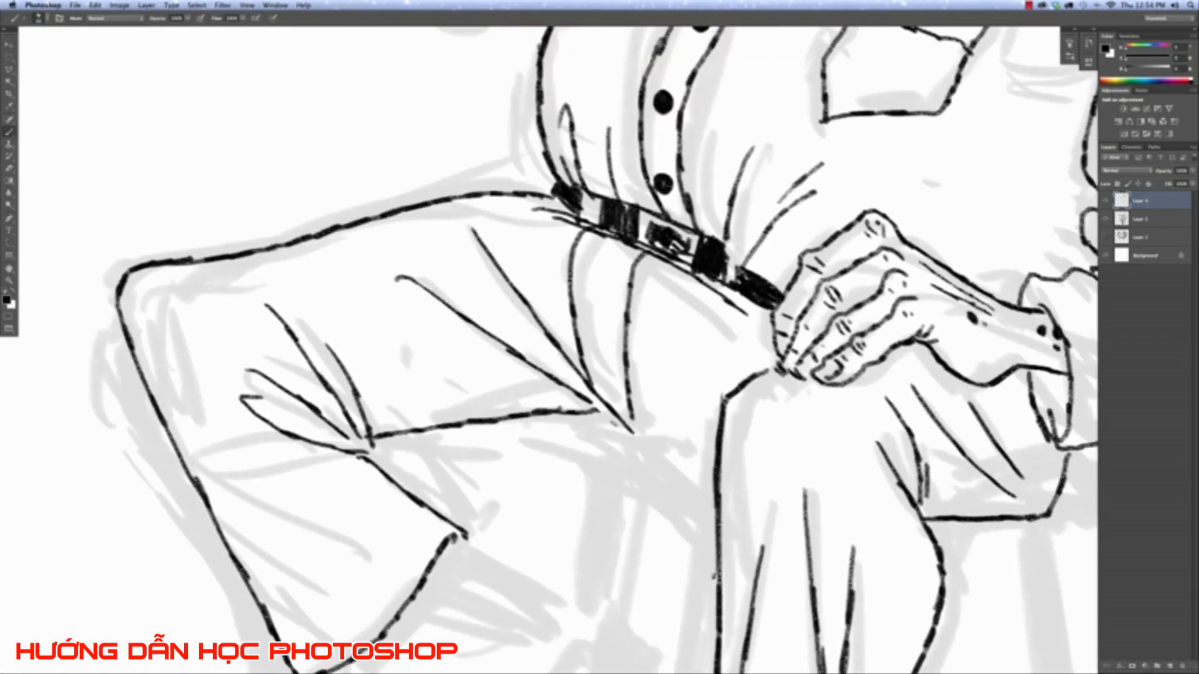
pyautogui.moveTo(603, 406); pyautogui.dragTo(714, 472)
# Ink a short diagonal fold on the extended leg's lower trouser, above the hem.
pyautogui.press('super+0')
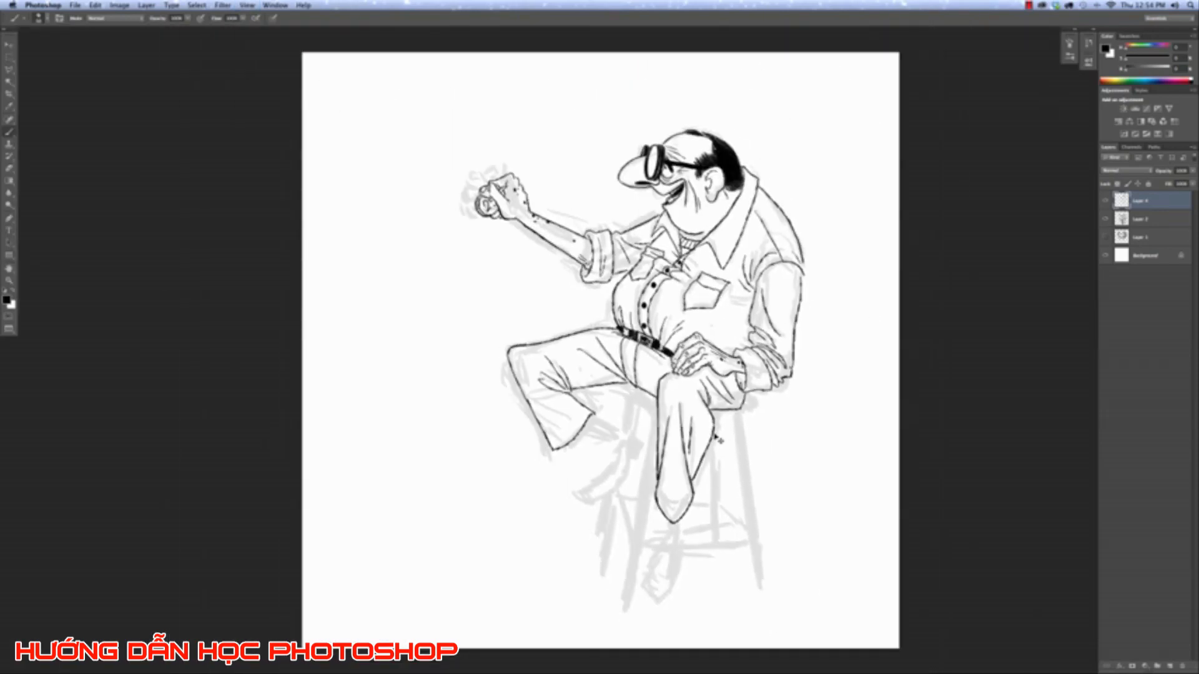
pyautogui.press('super+plus')
pyautogui.press('super+plus')
pyautogui.press('super+plus')
pyautogui.press('super+plus')
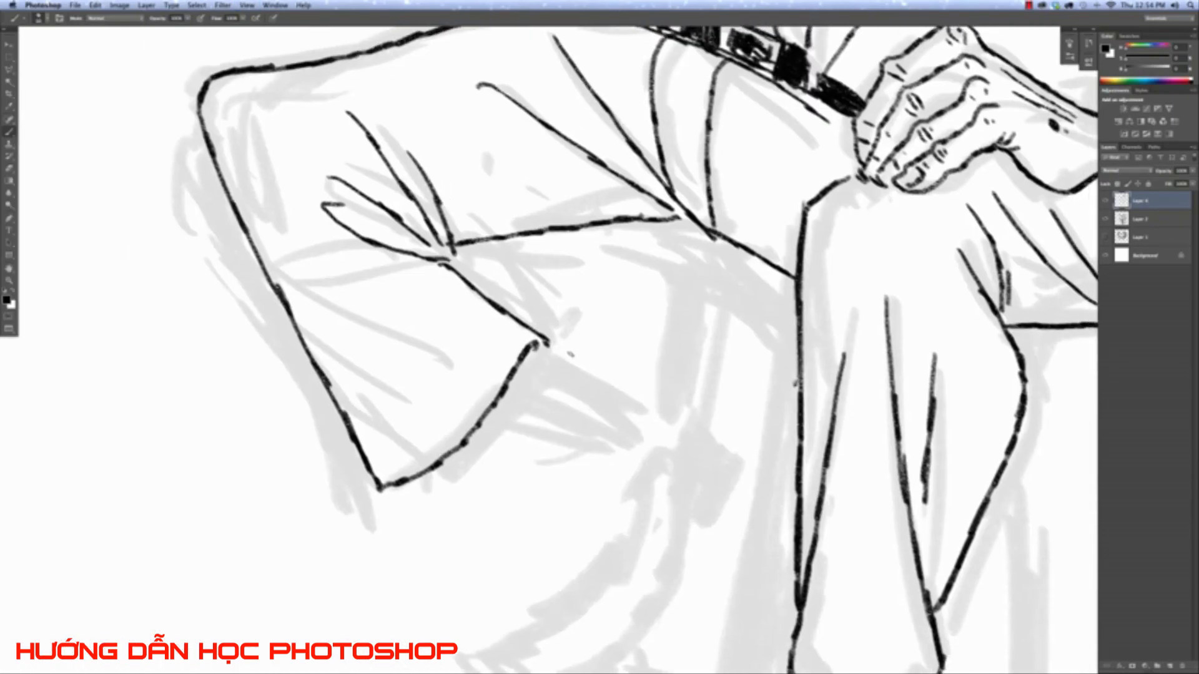
pyautogui.moveTo(330, 277); pyautogui.dragTo(461, 375)
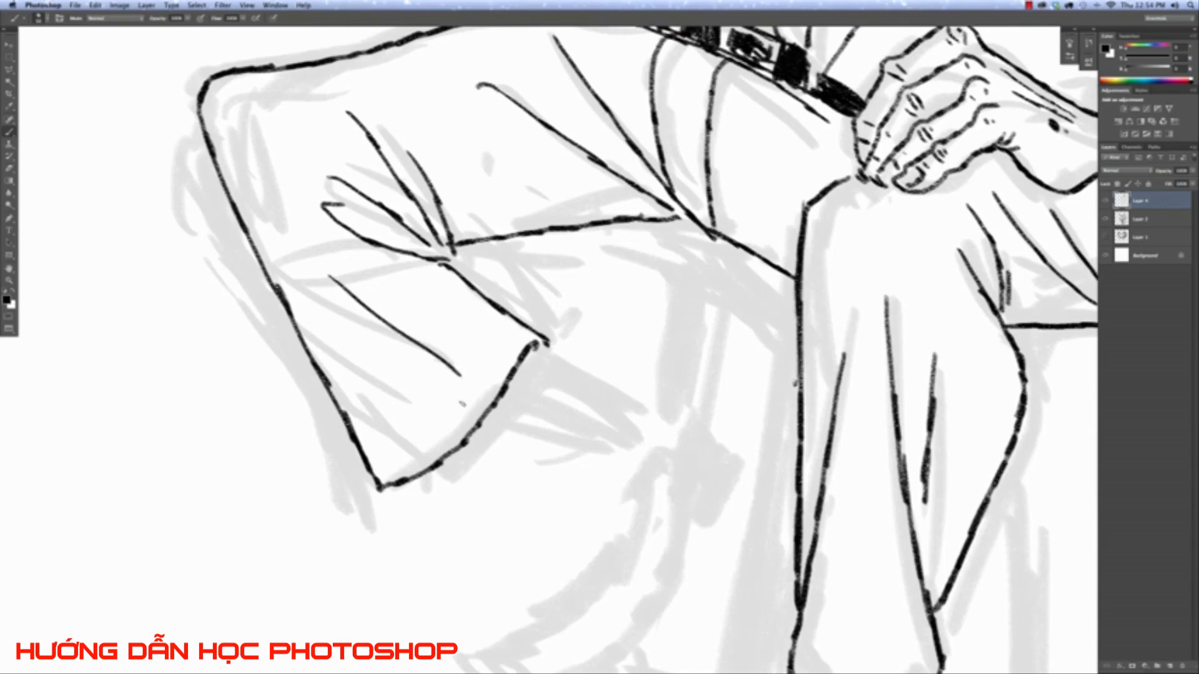
pyautogui.press('super+z')
pyautogui.moveTo(377, 347); pyautogui.dragTo(475, 382)
pyautogui.press('super+0')
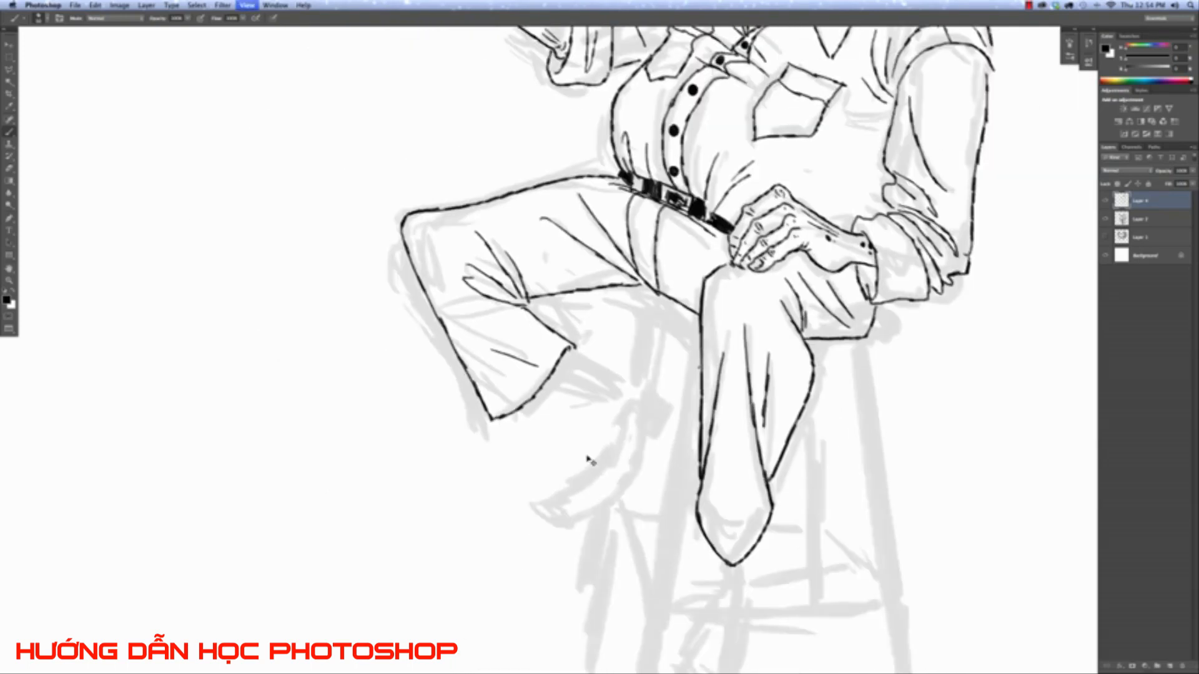
pyautogui.press('super+1')
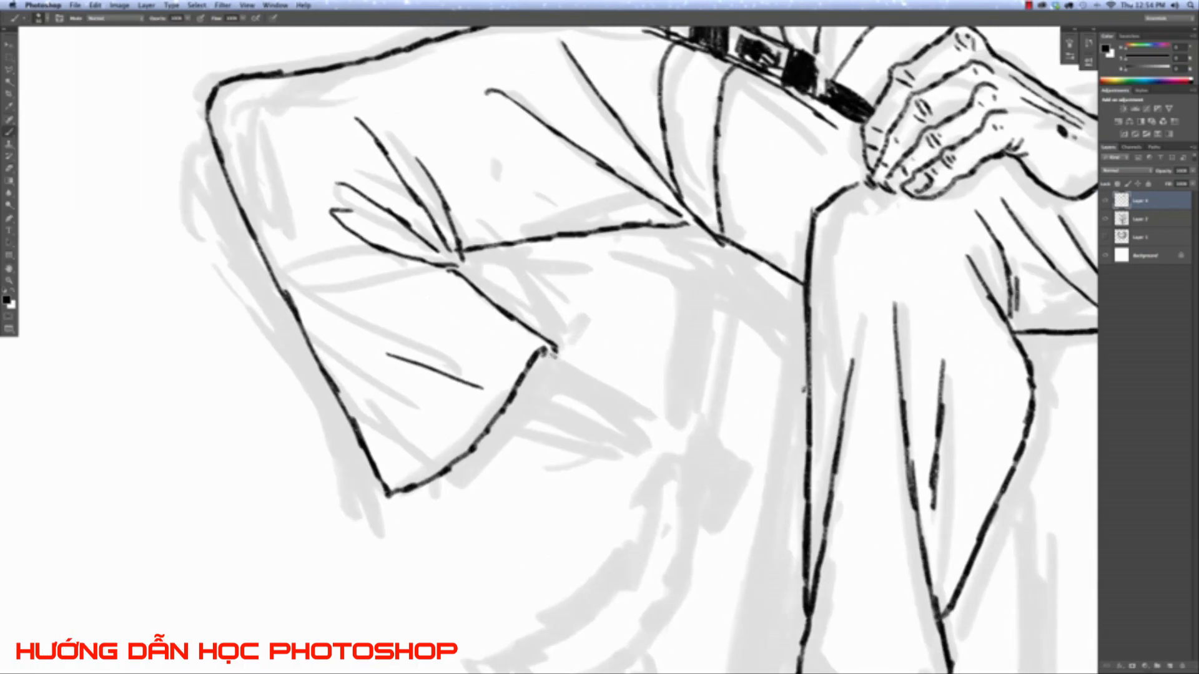
pyautogui.click(1028, 5)
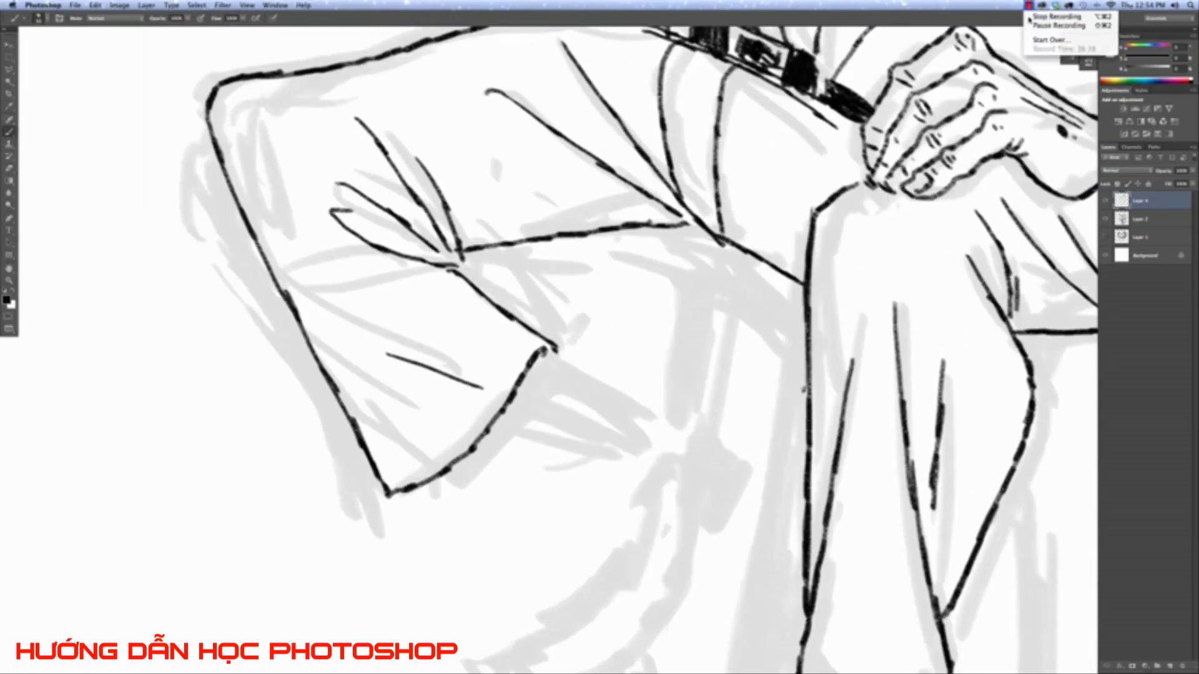
pyautogui.click(523, 212)
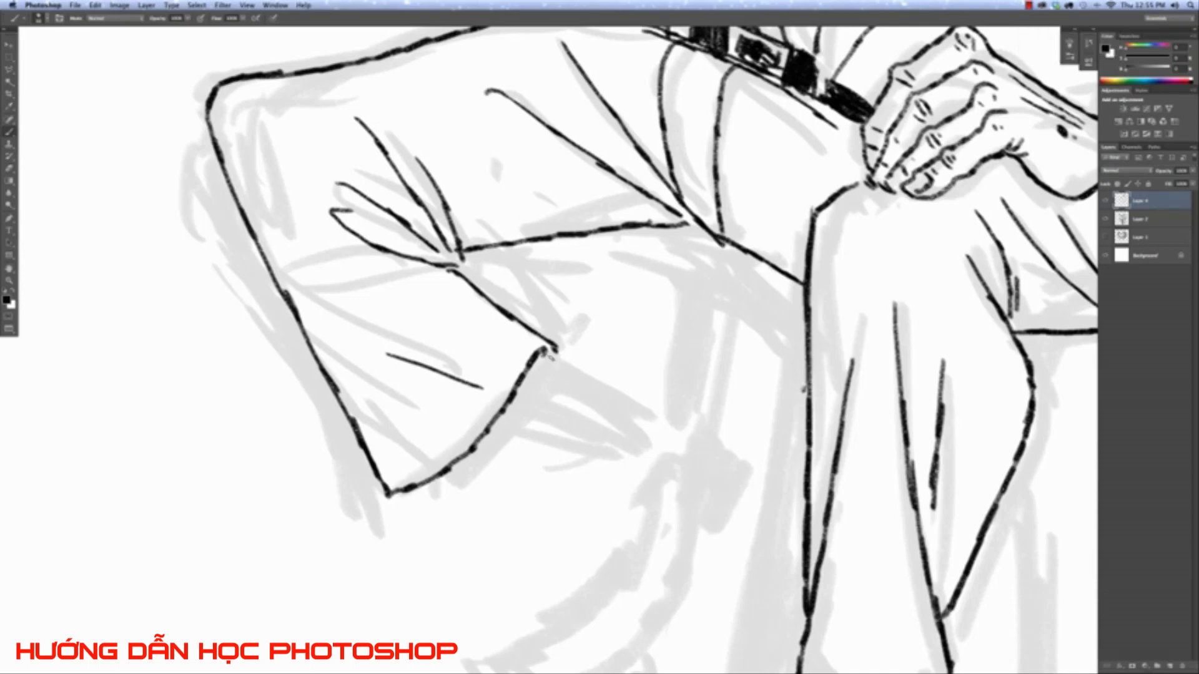
# Ink the upper and lower edges of the ankle coming out of the extended leg's hem.
pyautogui.moveTo(571, 367); pyautogui.dragTo(649, 412)
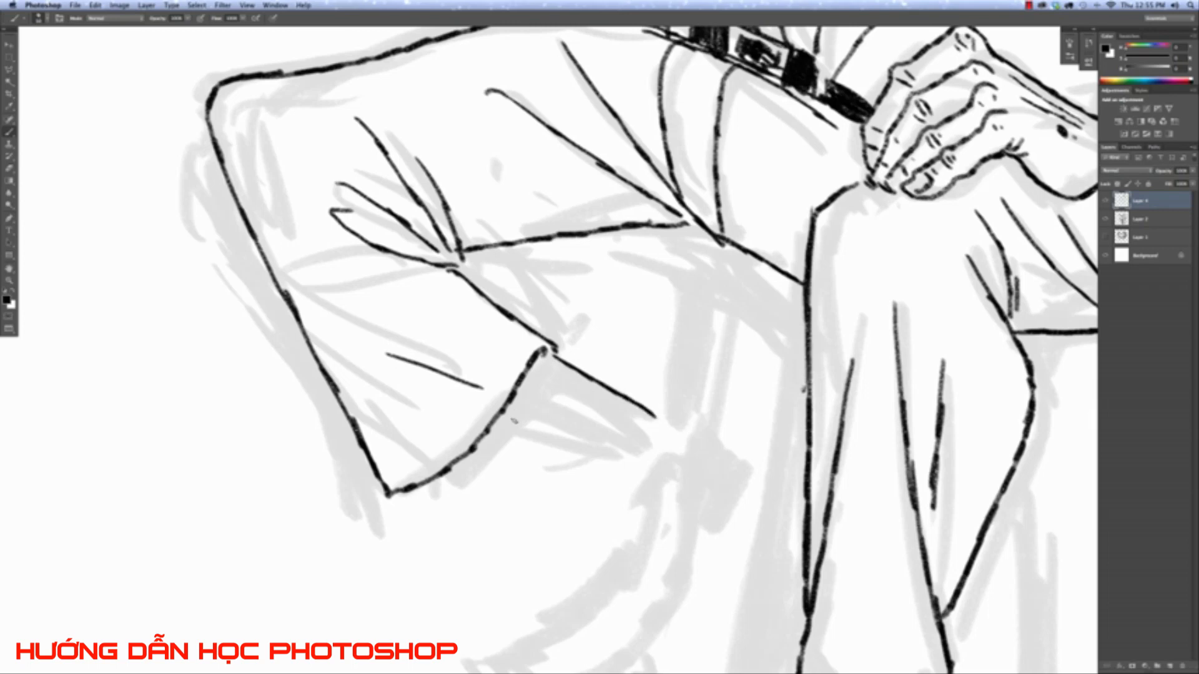
pyautogui.moveTo(513, 409); pyautogui.dragTo(634, 455)
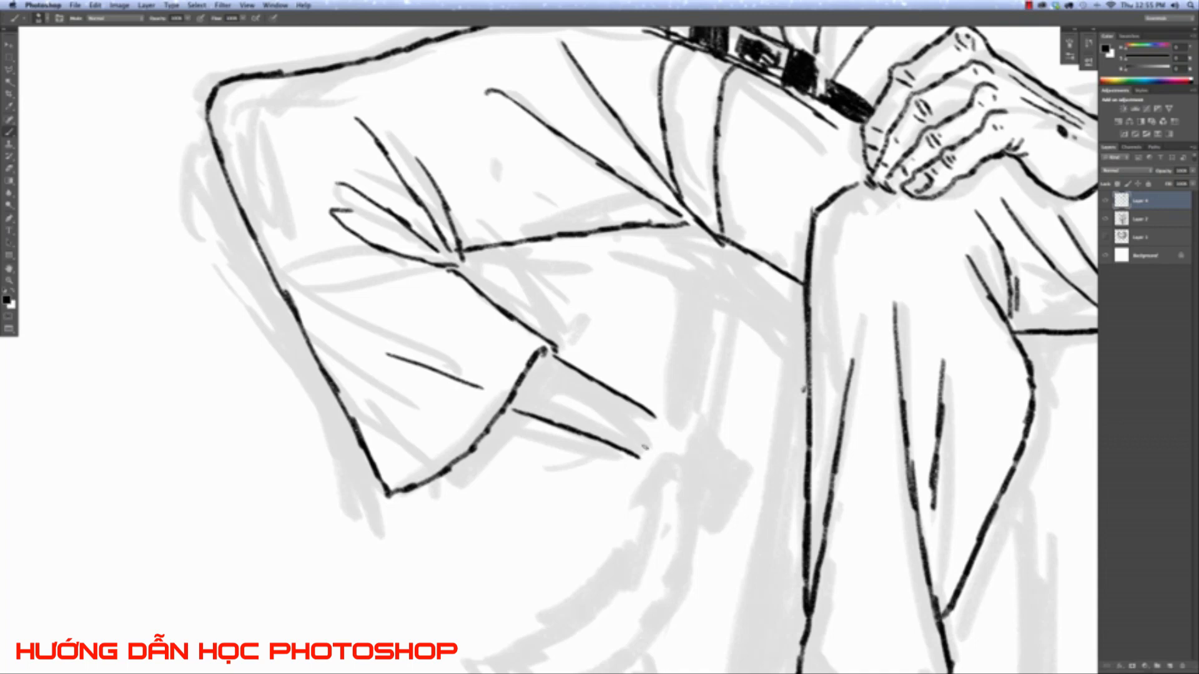
pyautogui.scroll(-6, 645, 447)
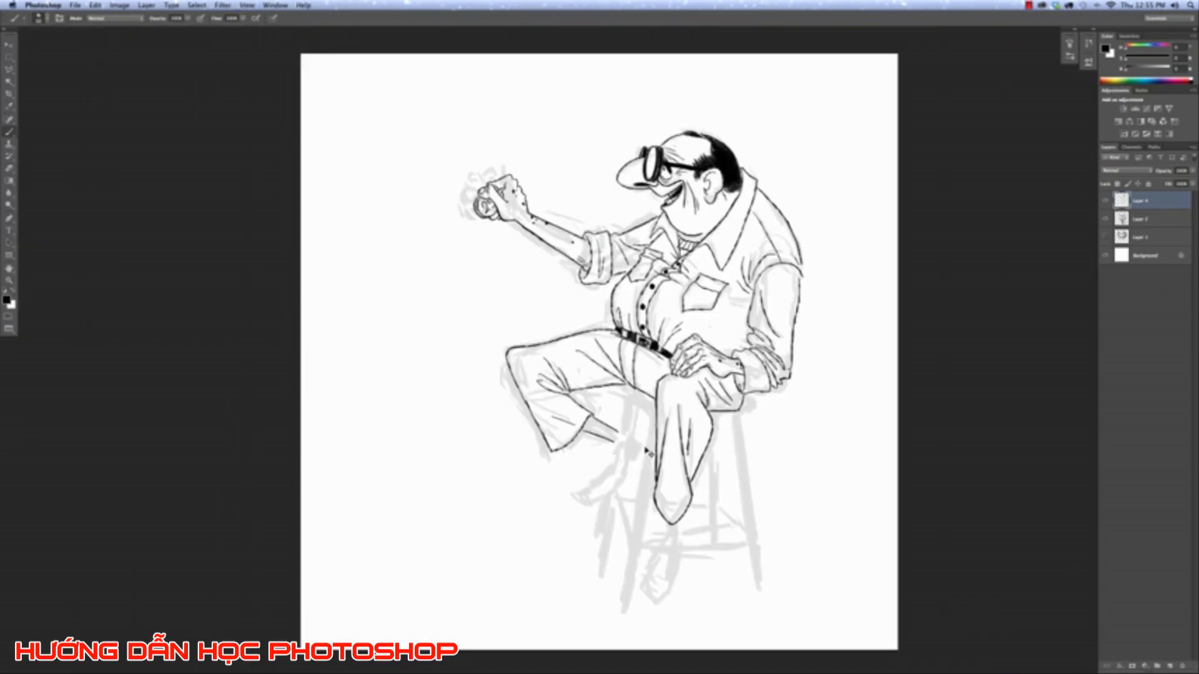
# Ink the sock band across the extended ankle and the shoe's opening and upper heel curve.
pyautogui.scroll(6, 648, 452)
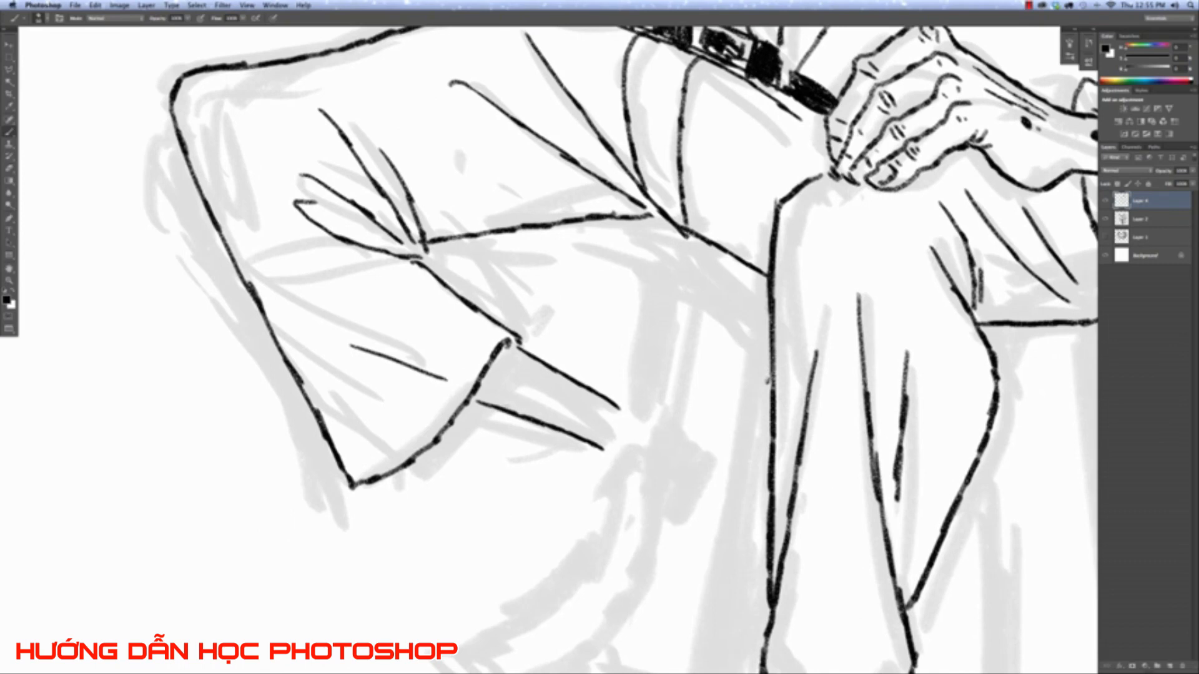
pyautogui.moveTo(504, 411); pyautogui.dragTo(535, 368)
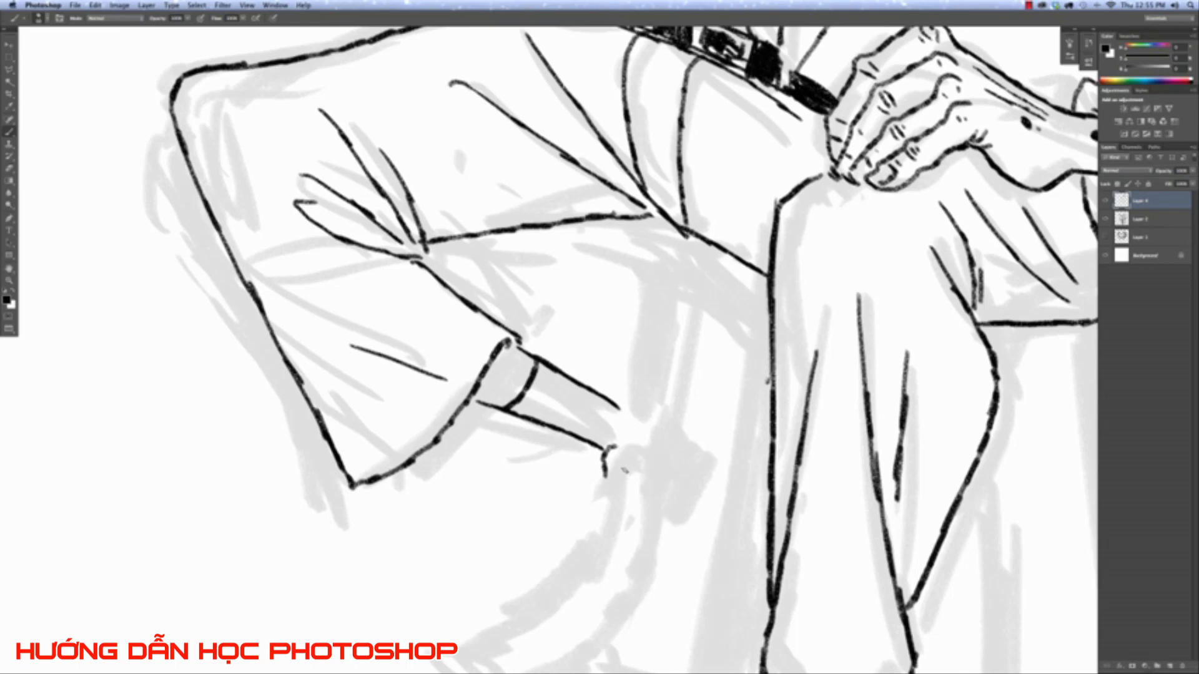
pyautogui.moveTo(621, 470)
pyautogui.mouseDown()
pyautogui.moveTo(639, 405)
pyautogui.moveTo(630, 405)
pyautogui.moveTo(651, 406)
pyautogui.moveTo(682, 440)
pyautogui.mouseUp()
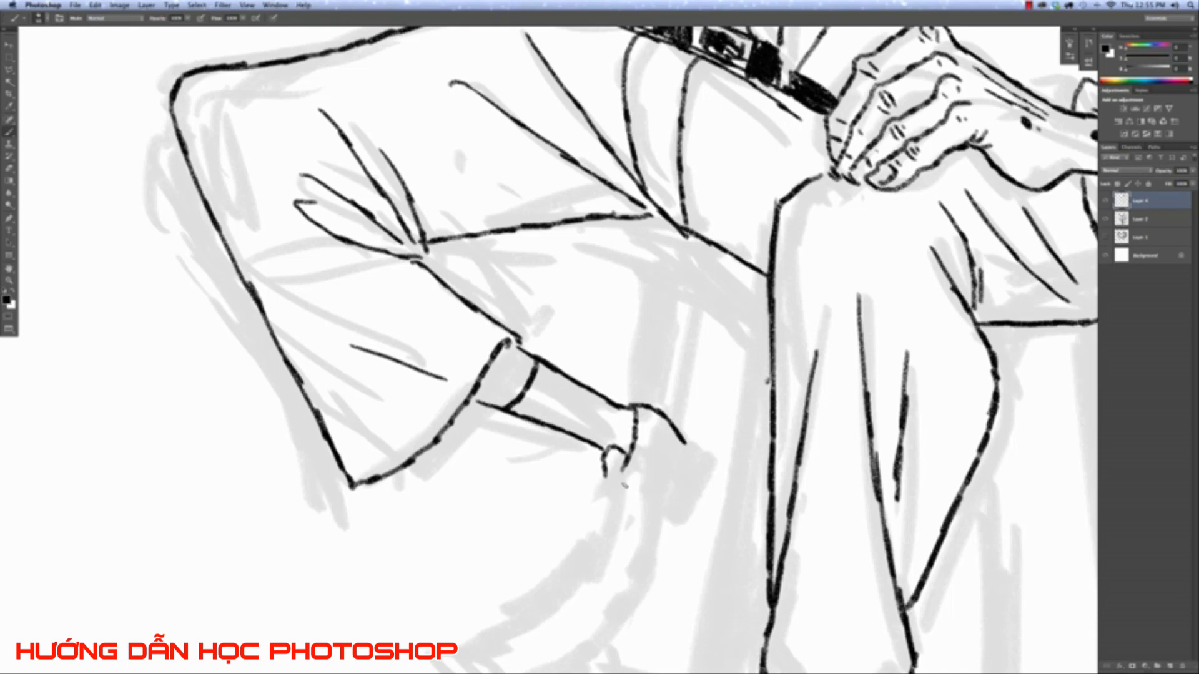
# Ink the raised shoe's opening edges, the start of its arch and the angular heel.
pyautogui.scroll(-5, 640, 455)
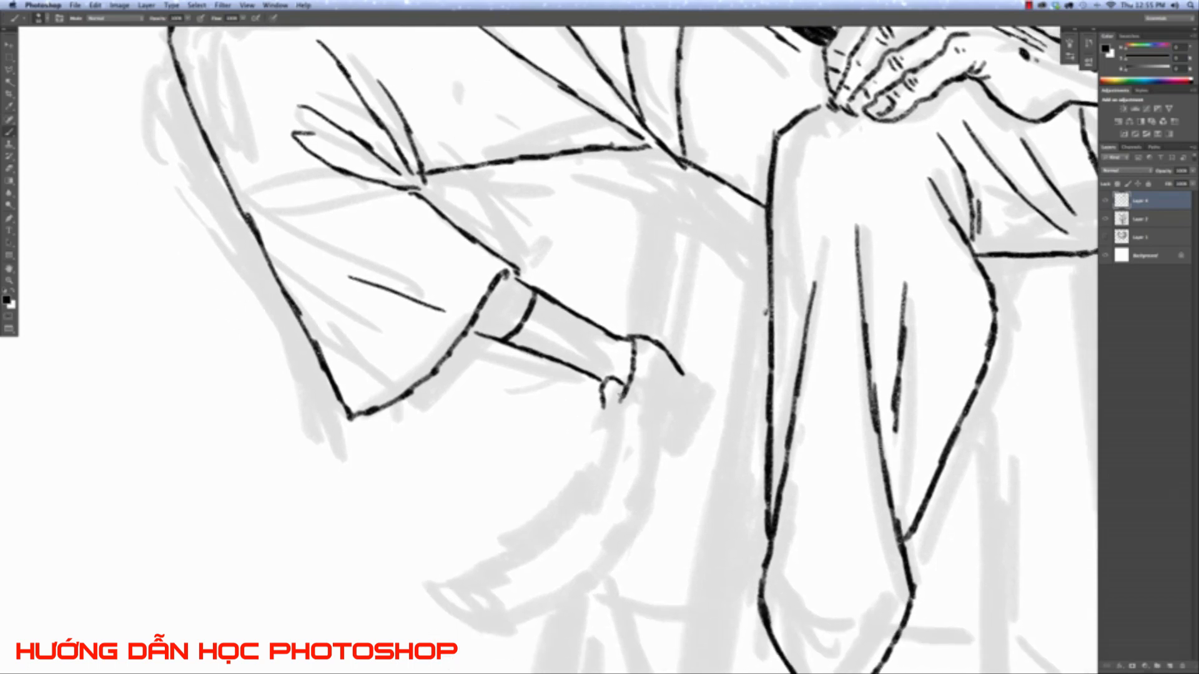
pyautogui.moveTo(618, 418); pyautogui.dragTo(614, 462)
pyautogui.moveTo(599, 392); pyautogui.dragTo(595, 494)
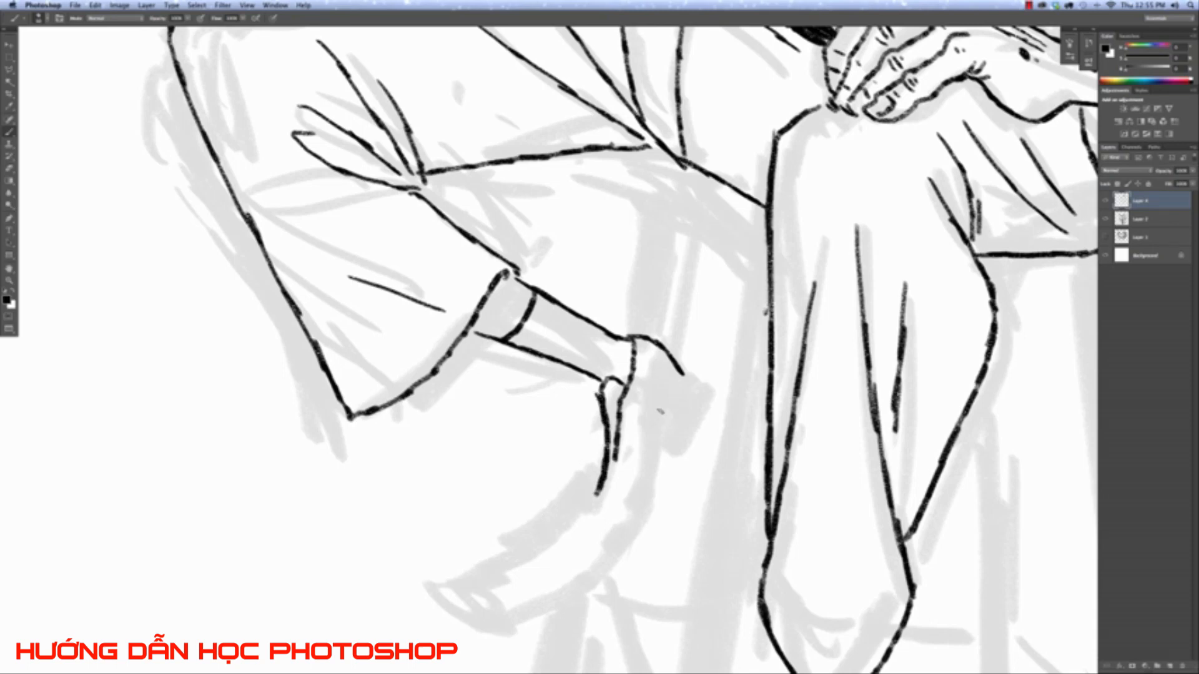
pyautogui.moveTo(659, 411); pyautogui.dragTo(654, 496)
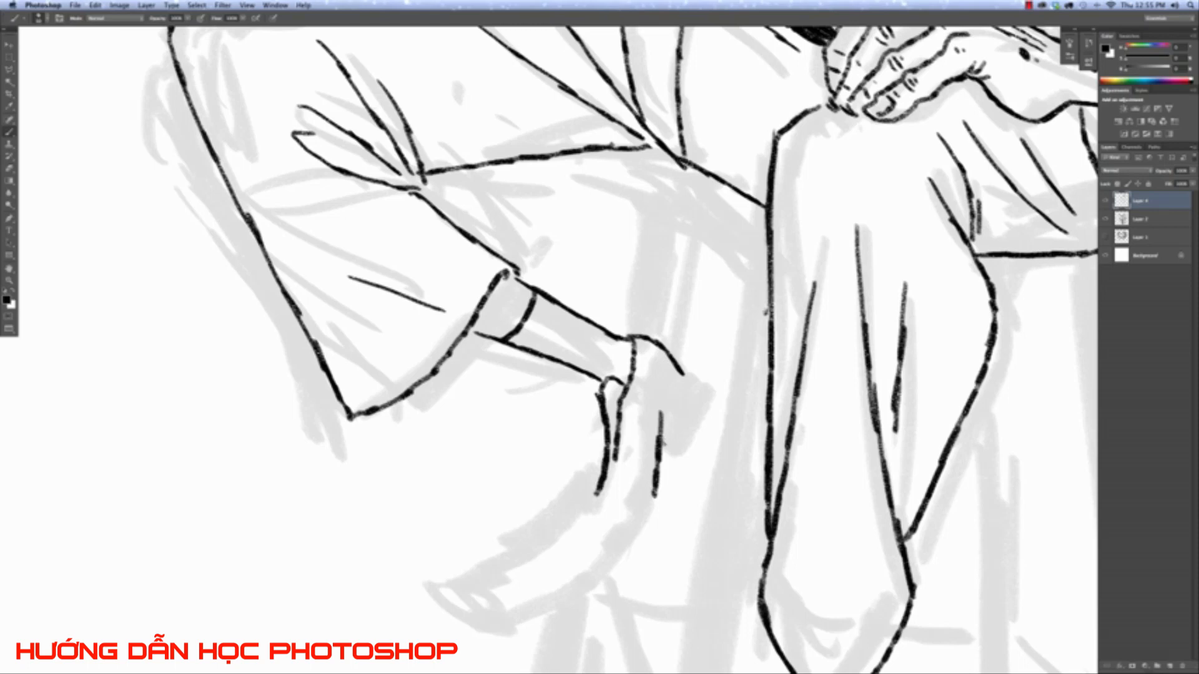
pyautogui.moveTo(679, 446); pyautogui.dragTo(702, 401)
pyautogui.moveTo(676, 362); pyautogui.dragTo(699, 383)
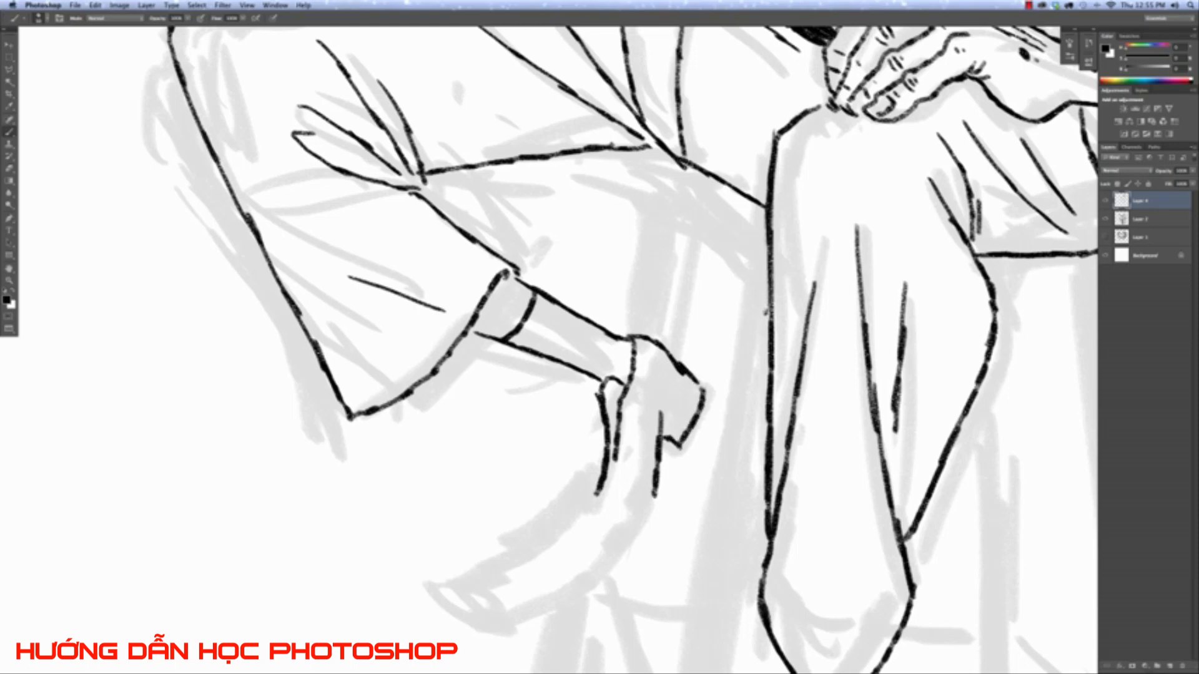
# Ink the raised shoe's long curved upper and sole, closing them in a rounded toe.
pyautogui.scroll(-3, 521, 530)
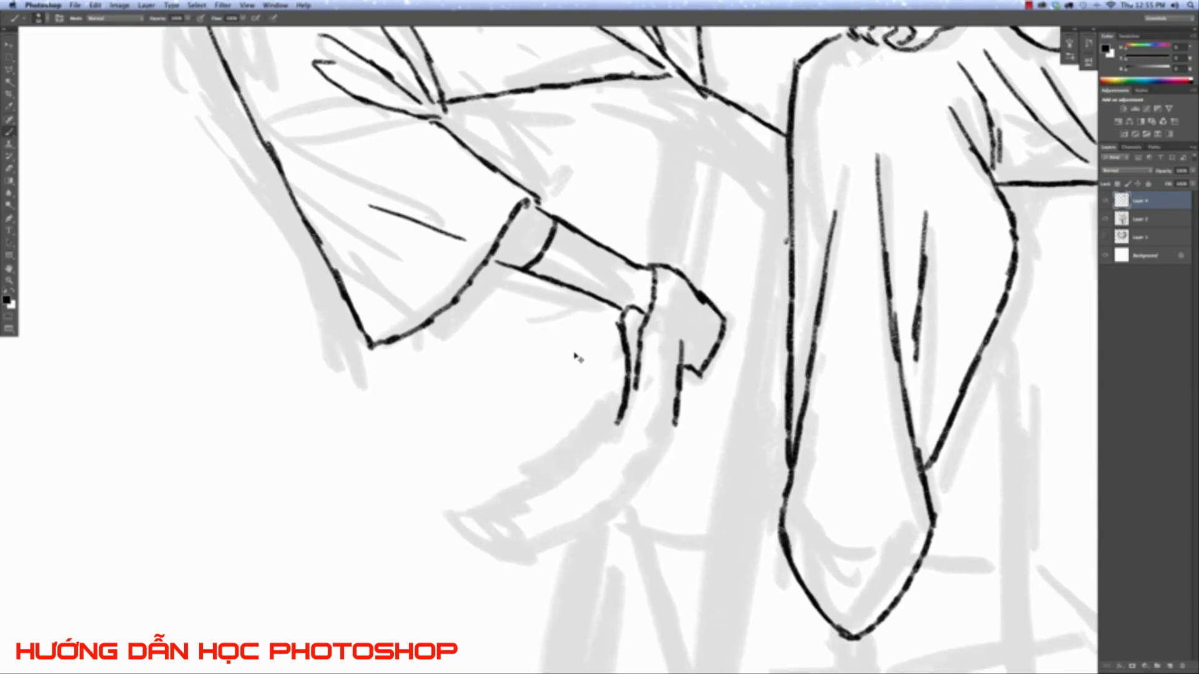
pyautogui.scroll(-3, 575, 357)
pyautogui.scroll(5, 575, 356)
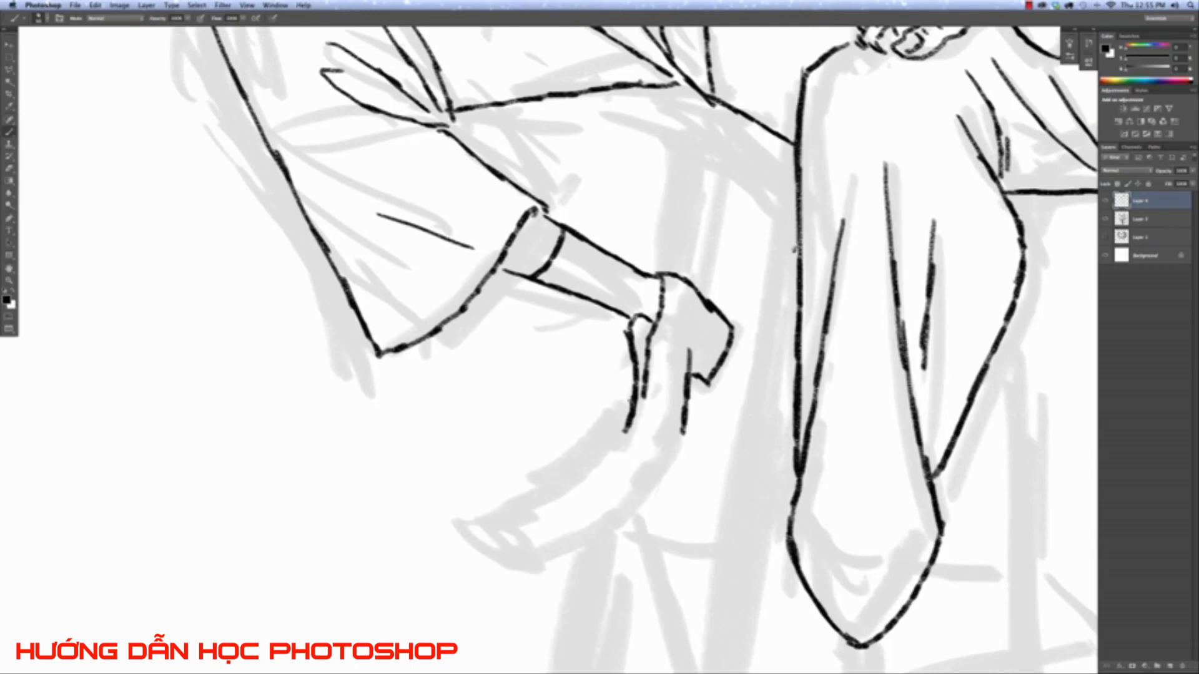
pyautogui.moveTo(634, 397)
pyautogui.mouseDown()
pyautogui.moveTo(586, 464)
pyautogui.moveTo(527, 500)
pyautogui.moveTo(501, 548)
pyautogui.moveTo(549, 562)
pyautogui.moveTo(603, 538)
pyautogui.moveTo(662, 480)
pyautogui.moveTo(687, 421)
pyautogui.mouseUp()
pyautogui.click(558, 485)
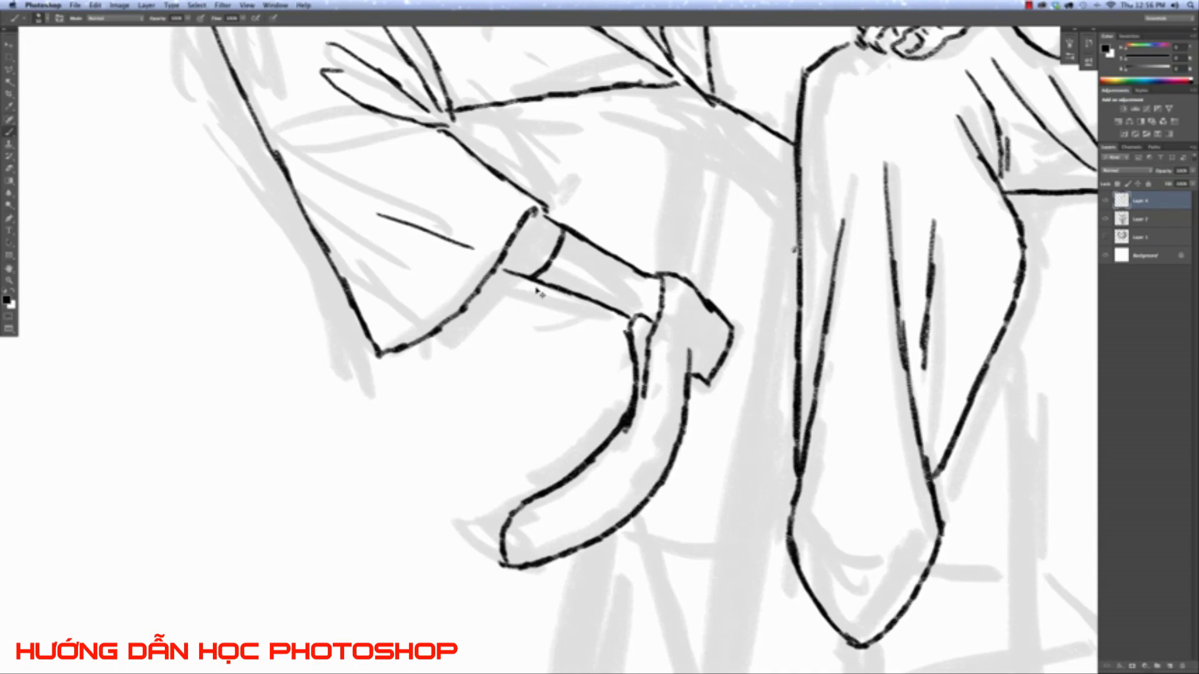
# Ink a crisscross diamond pattern on the raised foot's sock, between the sock band and the shoe.
pyautogui.press('super+0')
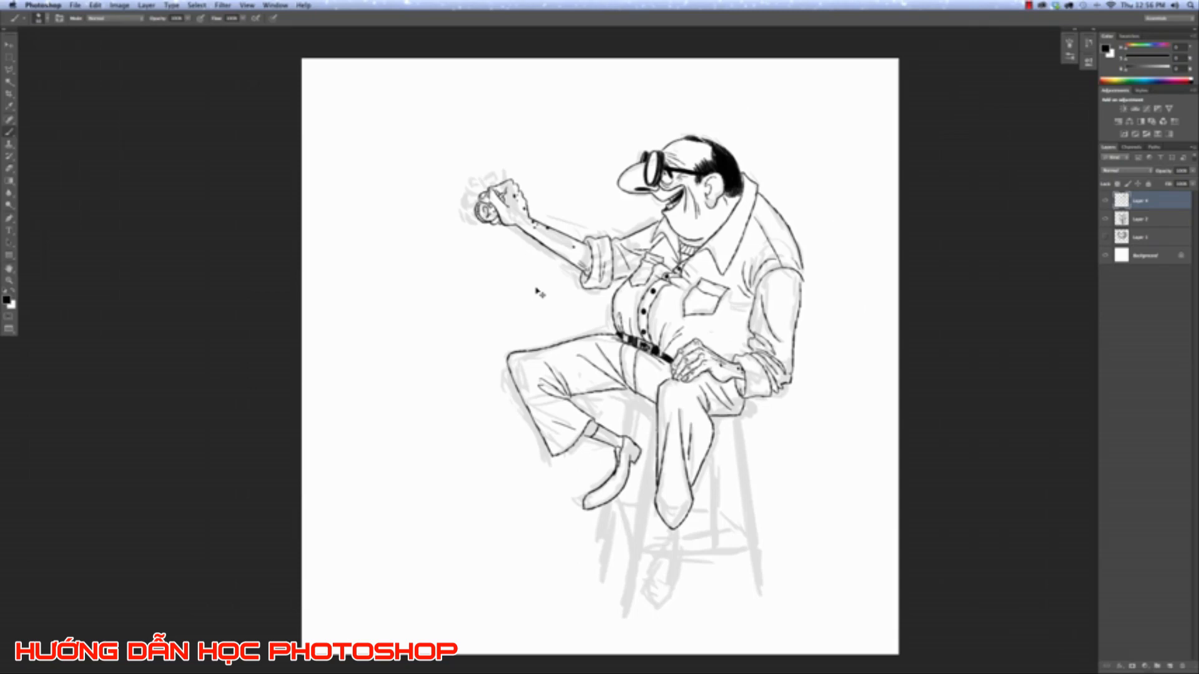
pyautogui.press('super+plus')
pyautogui.press('super+plus')
pyautogui.press('super+plus')
pyautogui.press('super+plus')
pyautogui.scroll(-5, 537, 292)
pyautogui.hscroll(2, 537, 292)
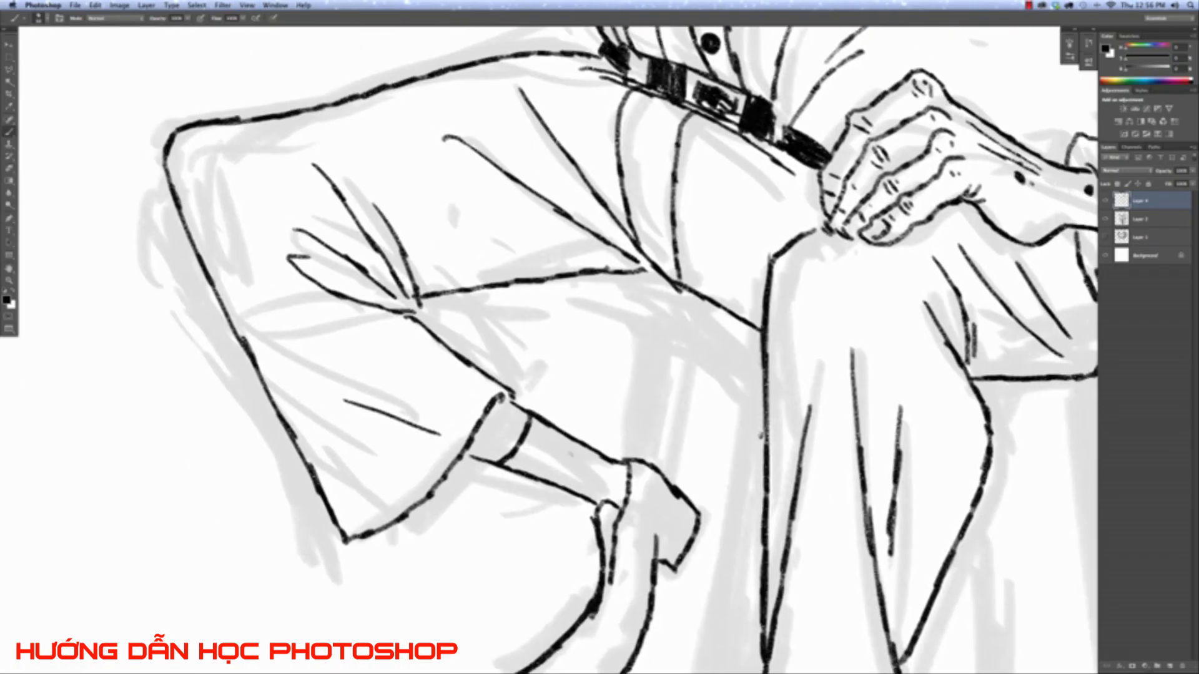
pyautogui.moveTo(524, 475); pyautogui.dragTo(587, 447)
pyautogui.moveTo(584, 496); pyautogui.dragTo(624, 466)
pyautogui.moveTo(528, 444)
pyautogui.mouseDown()
pyautogui.moveTo(552, 423)
pyautogui.moveTo(535, 477)
pyautogui.mouseUp()
pyautogui.press('super+z')
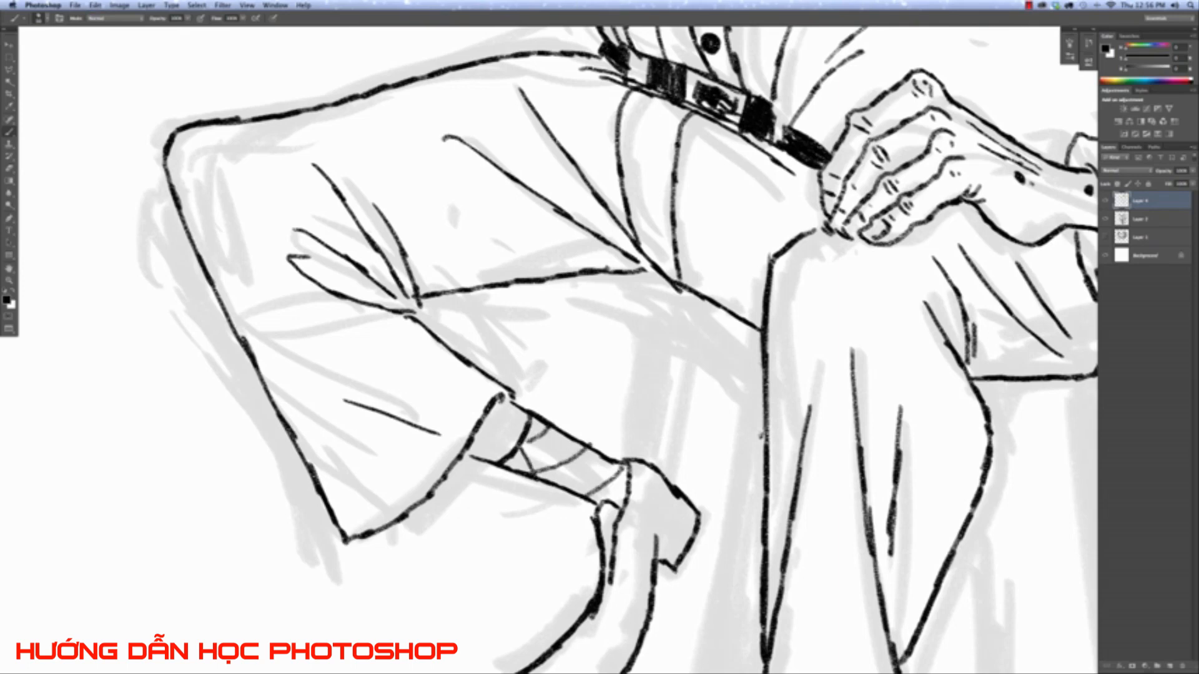
pyautogui.moveTo(541, 424); pyautogui.dragTo(572, 484)
pyautogui.moveTo(585, 438); pyautogui.dragTo(616, 505)
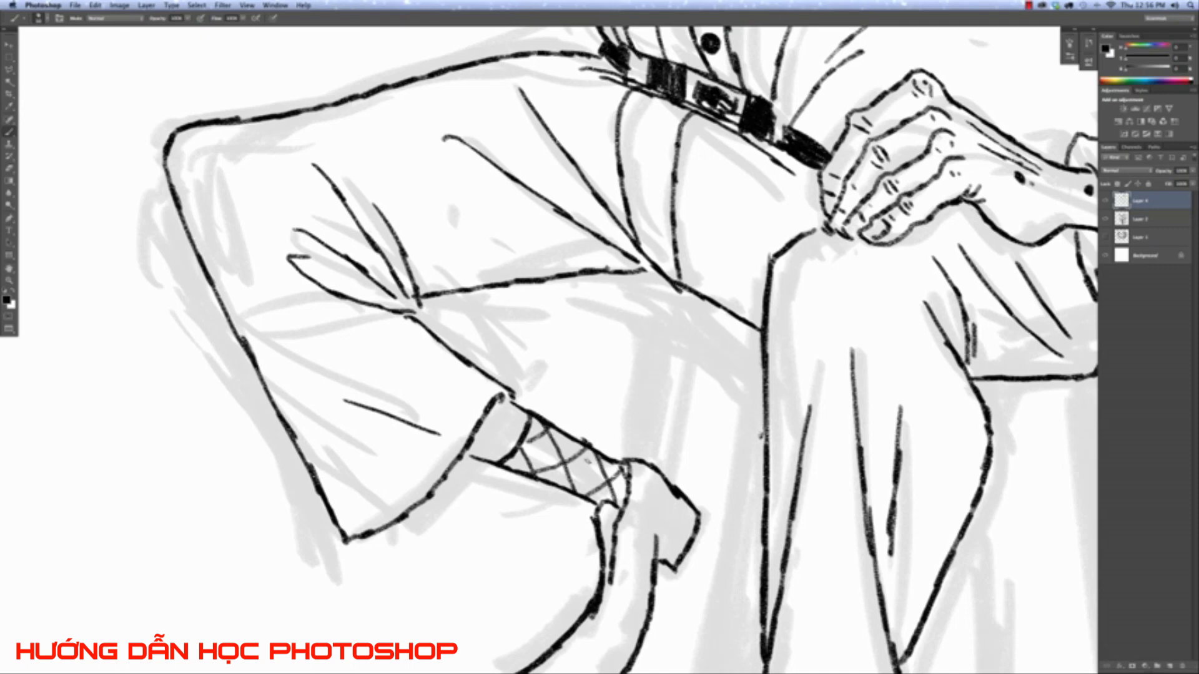
# Fill the raised shoe with solid black from the toe up to the heel.
pyautogui.scroll(-5, 656, 485)
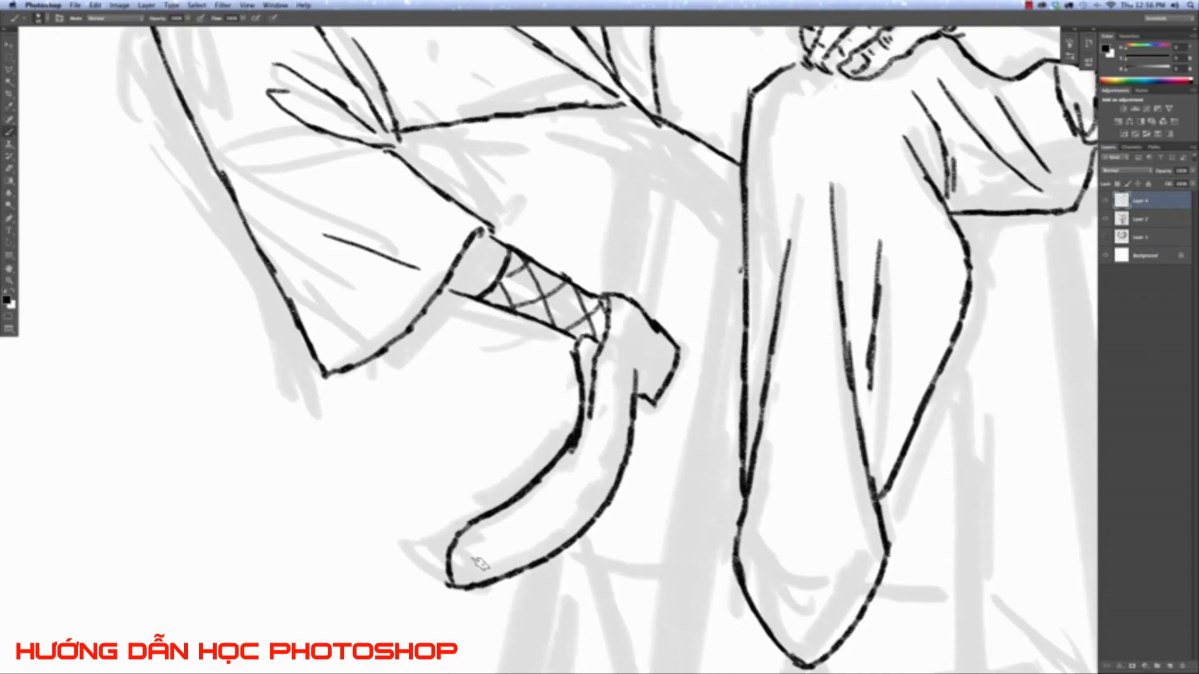
pyautogui.moveTo(472, 559)
pyautogui.mouseDown()
pyautogui.moveTo(508, 521)
pyautogui.moveTo(515, 552)
pyautogui.moveTo(462, 584)
pyautogui.moveTo(559, 528)
pyautogui.moveTo(568, 540)
pyautogui.moveTo(530, 512)
pyautogui.moveTo(475, 531)
pyautogui.moveTo(549, 475)
pyautogui.moveTo(587, 421)
pyautogui.moveTo(562, 493)
pyautogui.moveTo(609, 437)
pyautogui.moveTo(571, 537)
pyautogui.moveTo(611, 418)
pyautogui.mouseUp()
pyautogui.moveTo(591, 348)
pyautogui.mouseDown()
pyautogui.moveTo(580, 381)
pyautogui.moveTo(593, 412)
pyautogui.moveTo(600, 359)
pyautogui.mouseUp()
pyautogui.moveTo(620, 446)
pyautogui.mouseDown()
pyautogui.moveTo(628, 374)
pyautogui.moveTo(618, 462)
pyautogui.moveTo(615, 299)
pyautogui.moveTo(643, 313)
pyautogui.moveTo(653, 331)
pyautogui.moveTo(638, 351)
pyautogui.moveTo(661, 384)
pyautogui.moveTo(671, 369)
pyautogui.moveTo(629, 378)
pyautogui.moveTo(650, 405)
pyautogui.moveTo(668, 364)
pyautogui.moveTo(653, 334)
pyautogui.moveTo(607, 378)
pyautogui.moveTo(590, 428)
pyautogui.moveTo(589, 371)
pyautogui.moveTo(604, 431)
pyautogui.moveTo(600, 492)
pyautogui.moveTo(605, 427)
pyautogui.moveTo(588, 479)
pyautogui.mouseUp()
pyautogui.moveTo(480, 513)
pyautogui.mouseDown()
pyautogui.moveTo(495, 536)
pyautogui.moveTo(486, 525)
pyautogui.moveTo(474, 572)
pyautogui.moveTo(537, 550)
pyautogui.mouseUp()
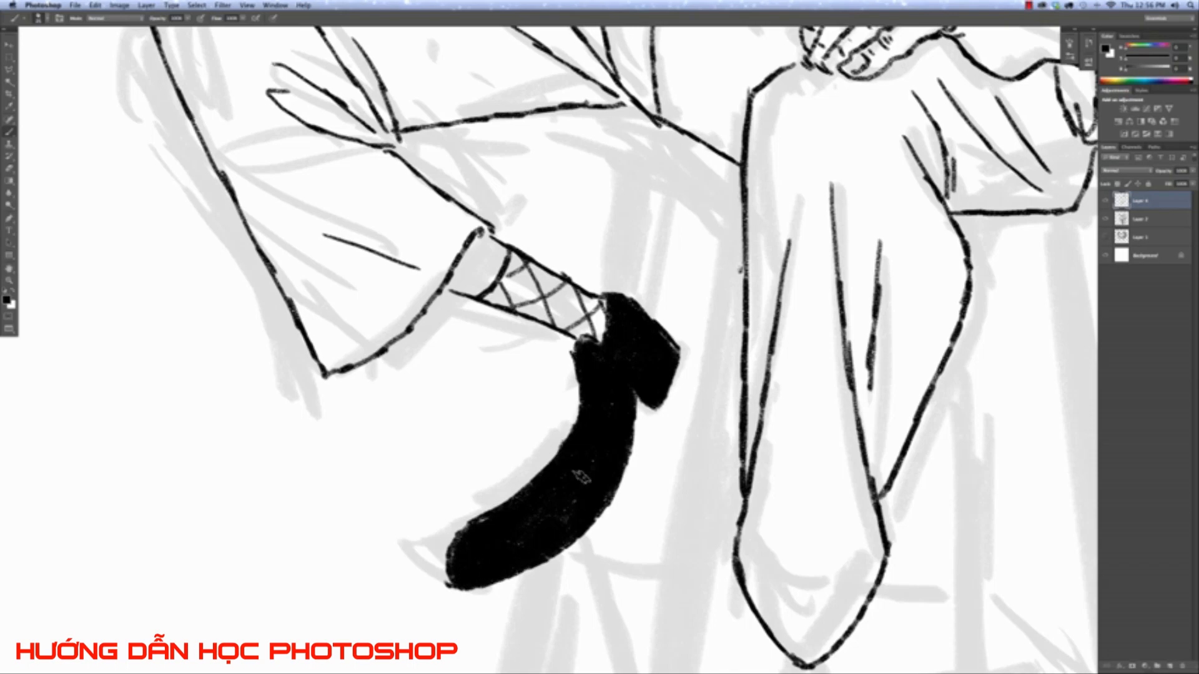
# Ink the two vertical sides of the ankle below the lowered leg's pointed hem.
pyautogui.press('super+minus')
pyautogui.press('super+minus')
pyautogui.press('super+minus')
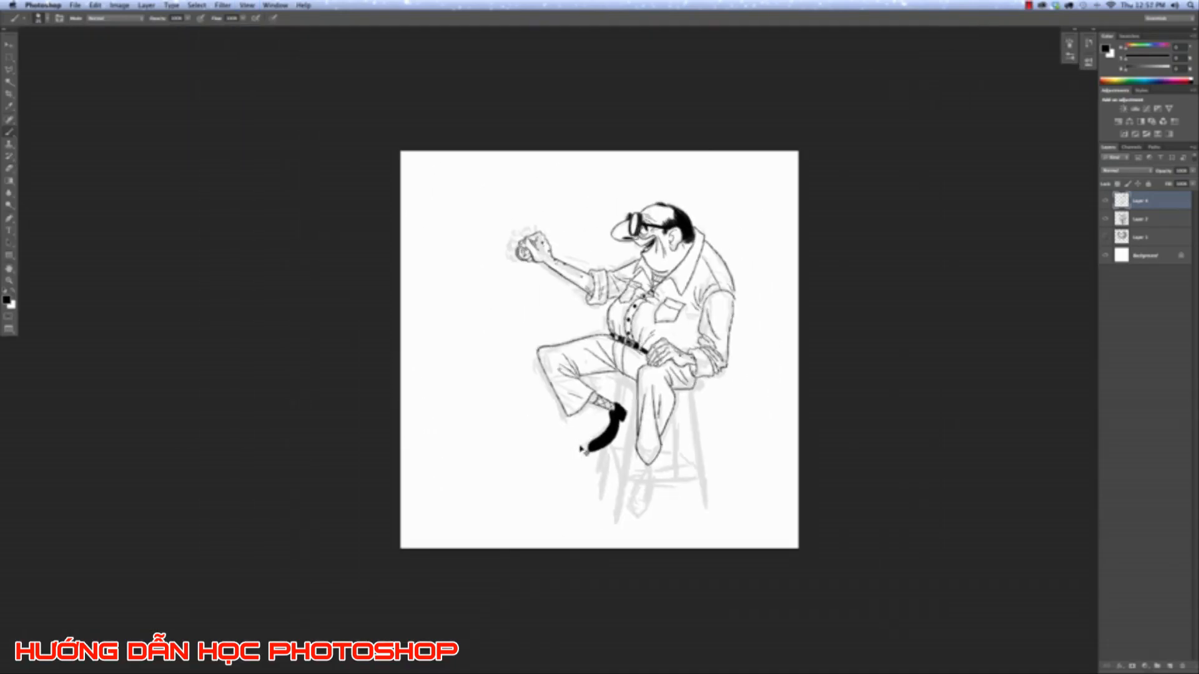
pyautogui.press('super+equal')
pyautogui.press('super+equal')
pyautogui.press('super+equal')
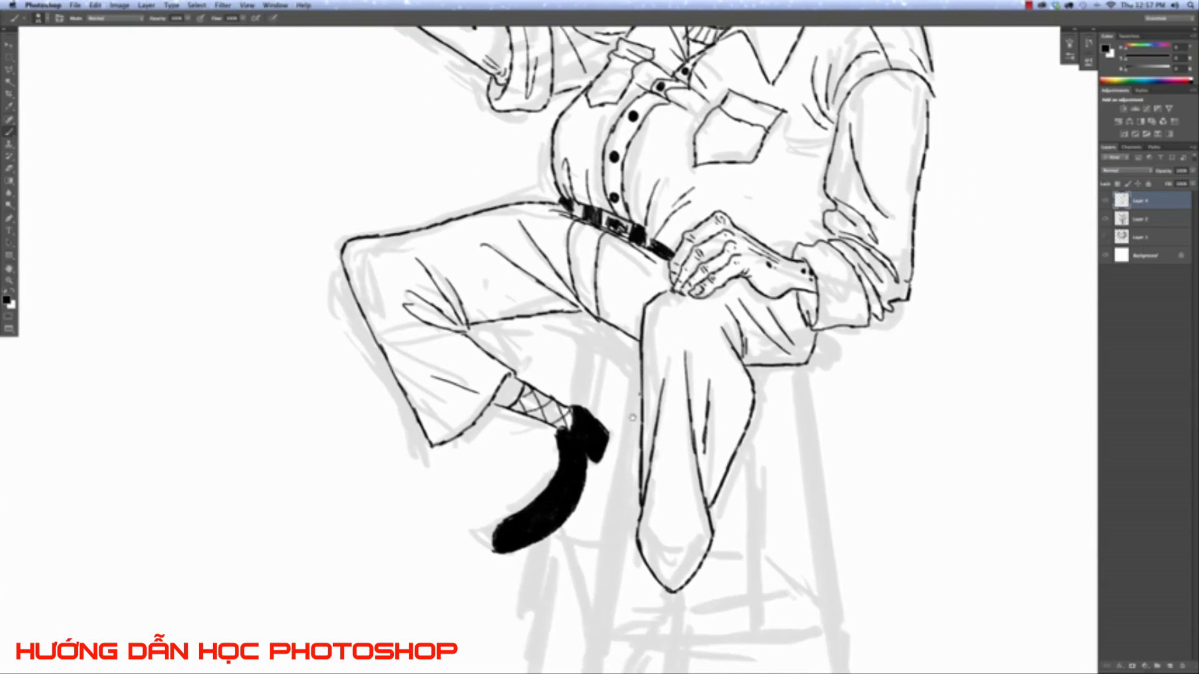
pyautogui.press('super+equal')
pyautogui.scroll(-5, 651, 437)
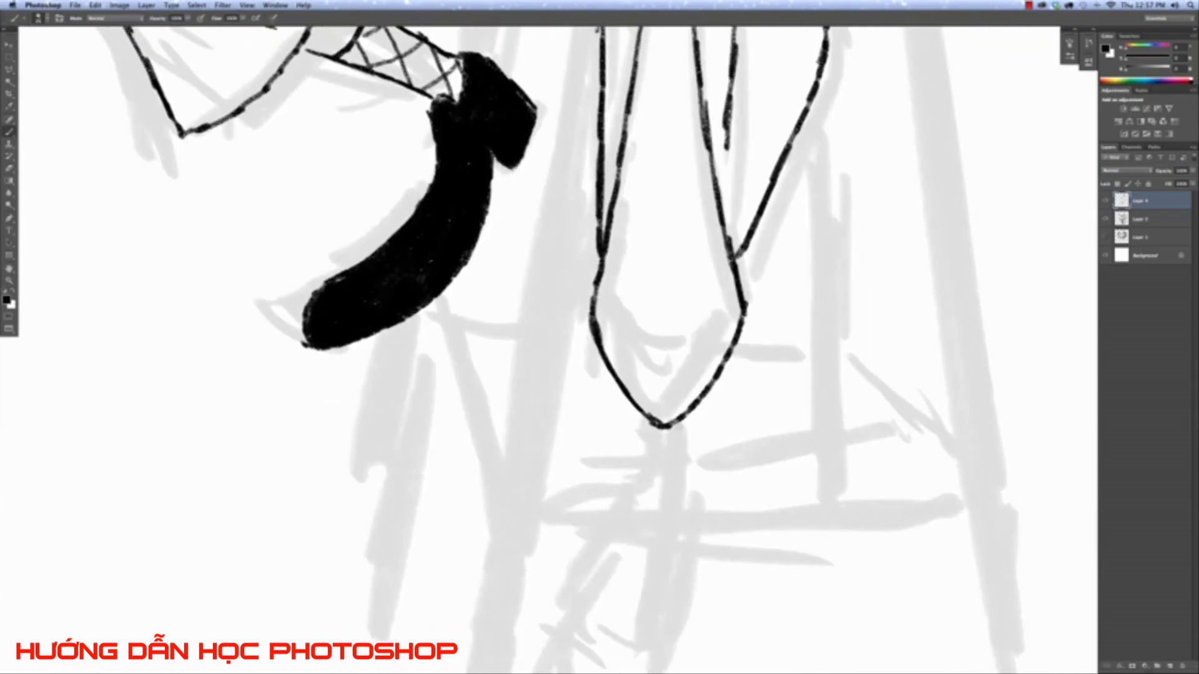
pyautogui.press('super+minus')
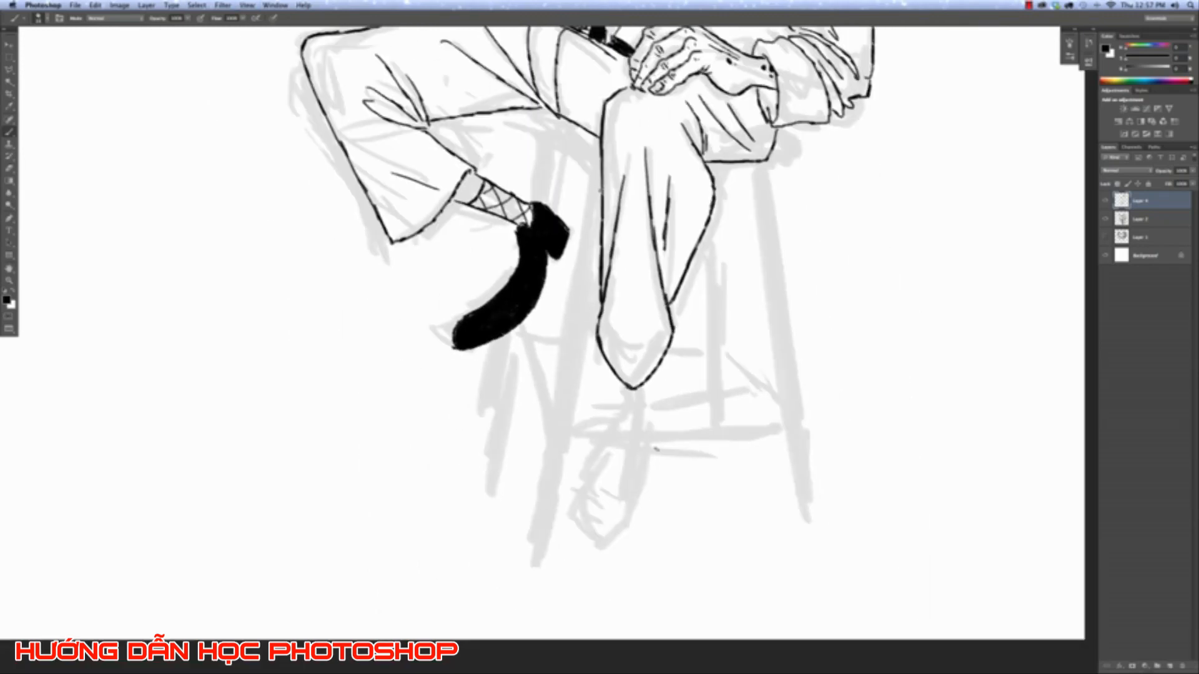
pyautogui.press('super+equal')
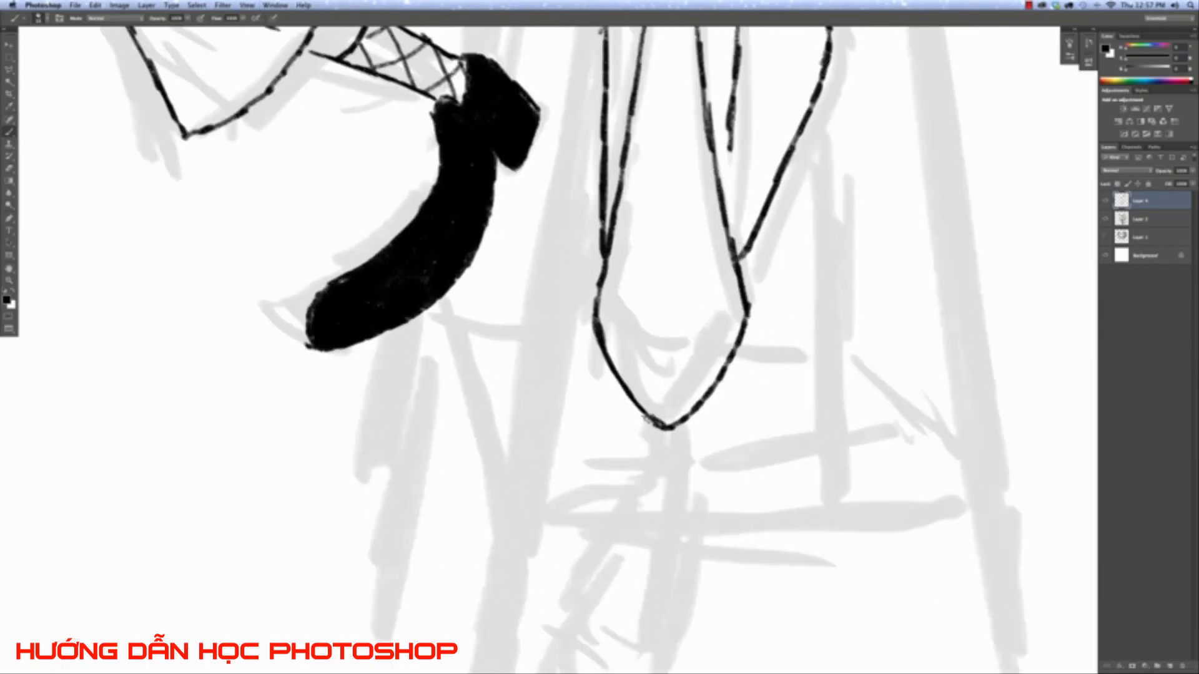
pyautogui.moveTo(637, 409); pyautogui.dragTo(645, 486)
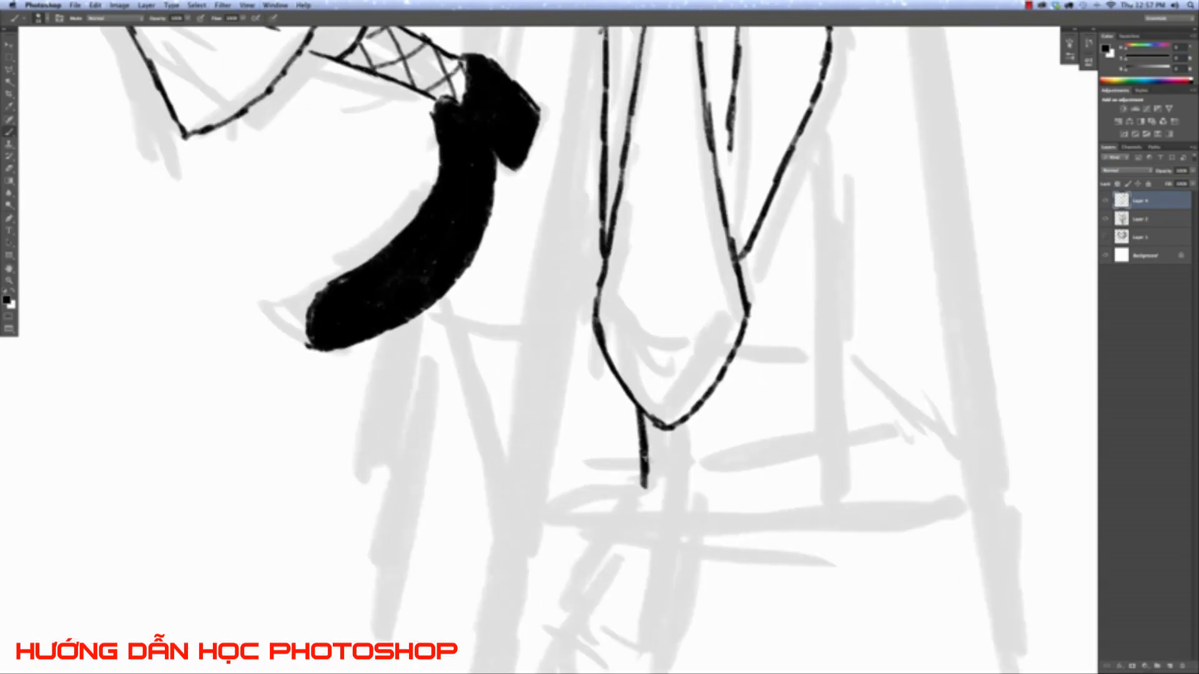
pyautogui.moveTo(684, 402); pyautogui.dragTo(684, 507)
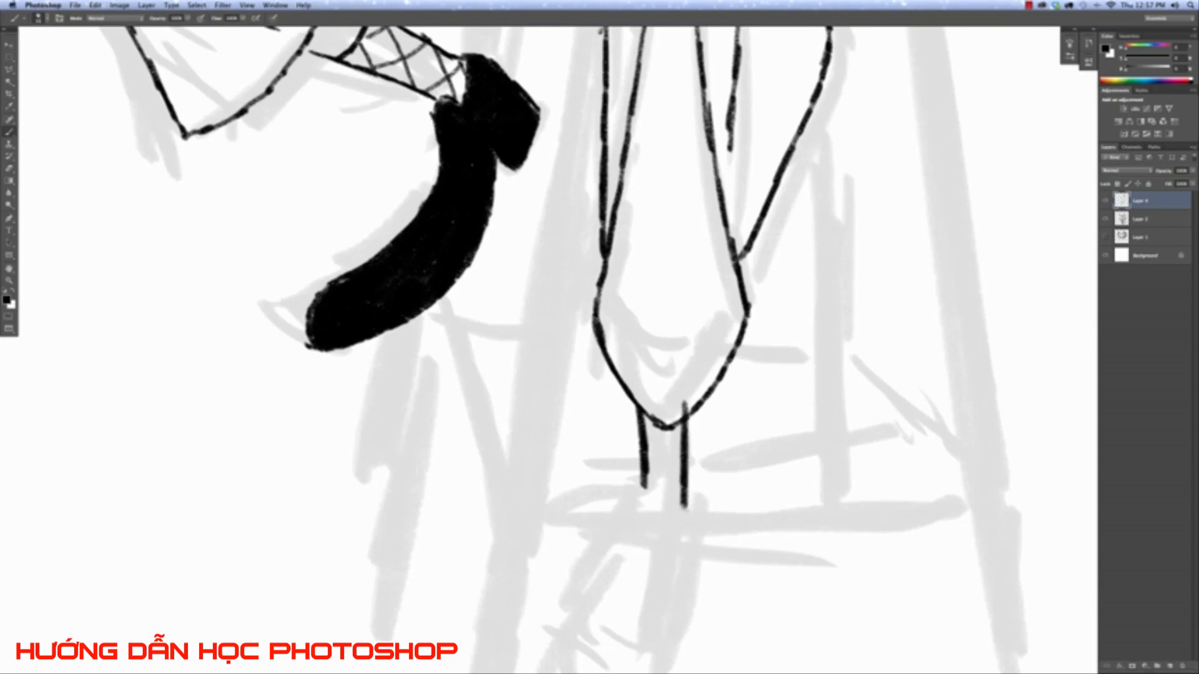
# Ink an arched opening between the lowered ankle's sides and the shoe's outline down to a rounded toe.
pyautogui.scroll(-4, 660, 501)
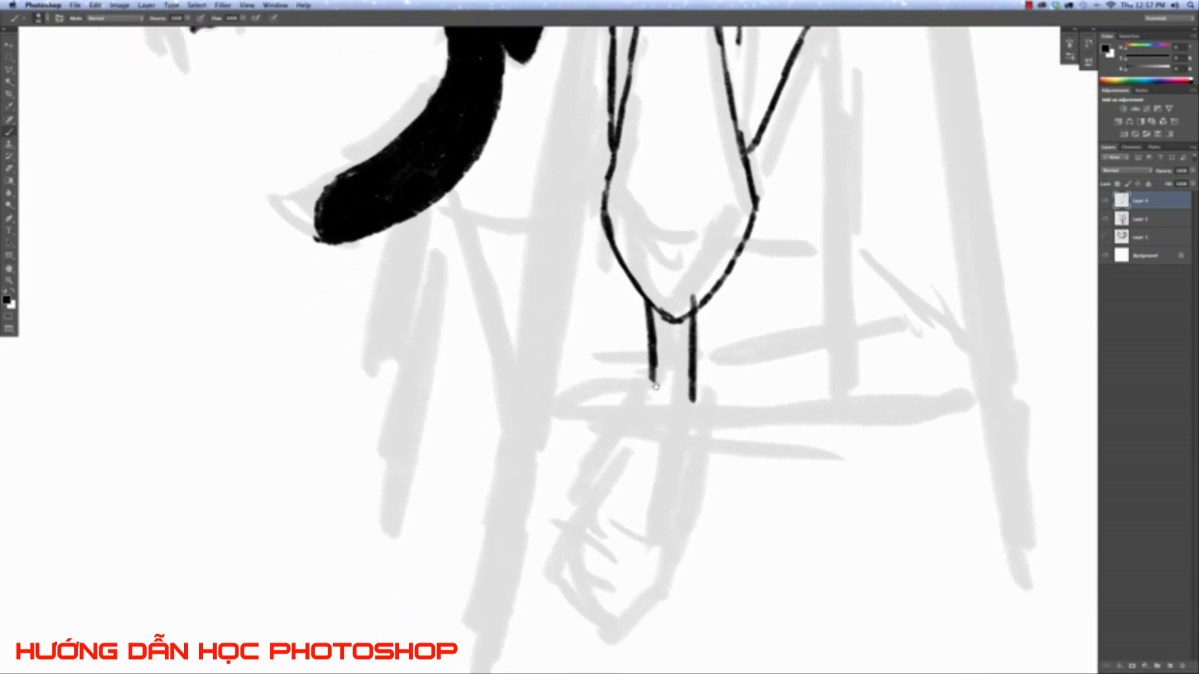
pyautogui.moveTo(667, 358)
pyautogui.mouseDown()
pyautogui.moveTo(686, 381)
pyautogui.moveTo(641, 400)
pyautogui.moveTo(621, 458)
pyautogui.moveTo(576, 520)
pyautogui.moveTo(567, 571)
pyautogui.moveTo(595, 615)
pyautogui.mouseUp()
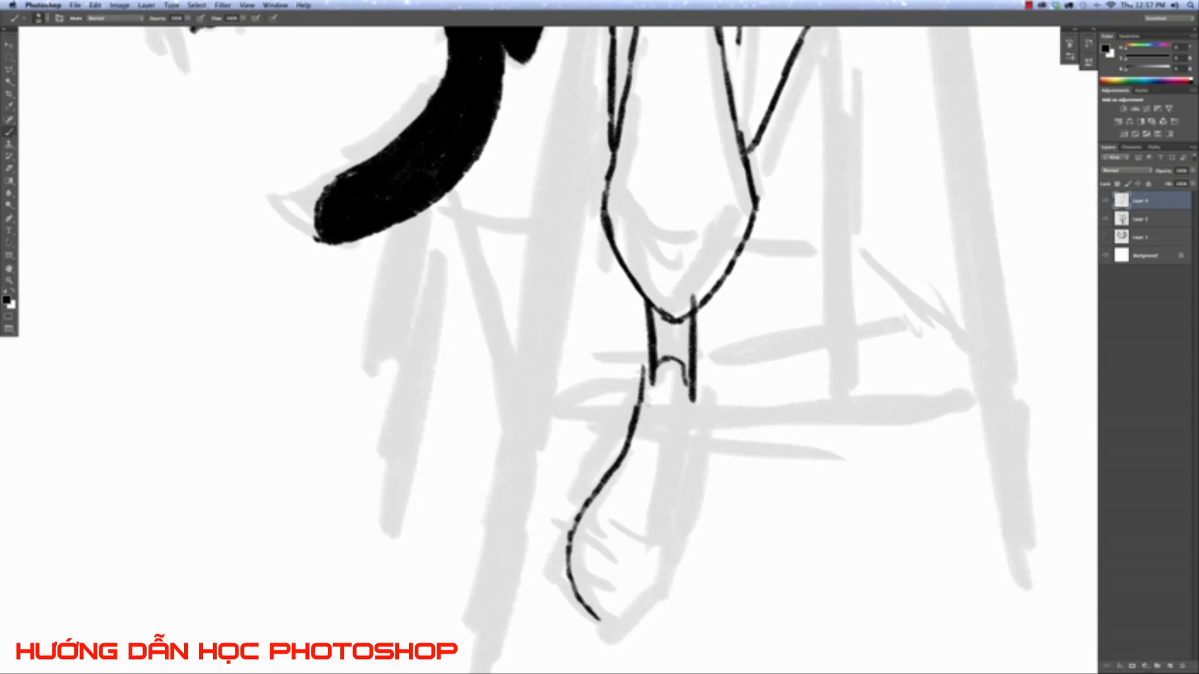
pyautogui.moveTo(699, 367); pyautogui.dragTo(702, 437)
pyautogui.moveTo(705, 390); pyautogui.dragTo(676, 555)
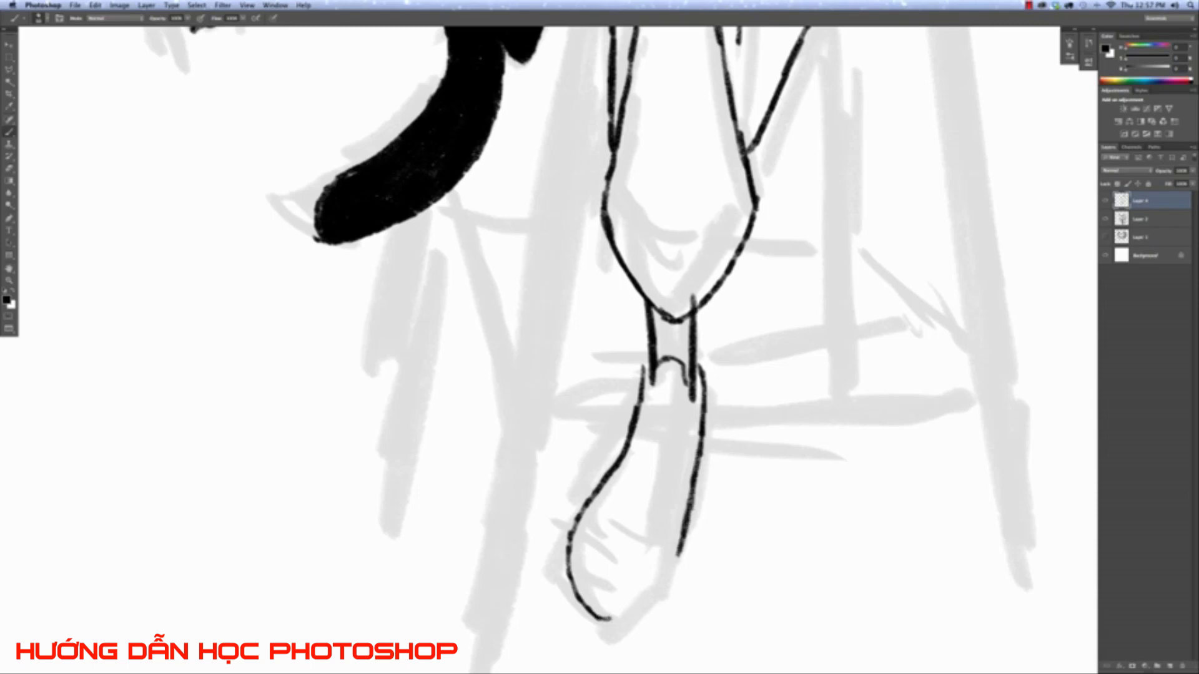
pyautogui.moveTo(604, 619)
pyautogui.mouseDown()
pyautogui.moveTo(646, 601)
pyautogui.moveTo(677, 552)
pyautogui.mouseUp()
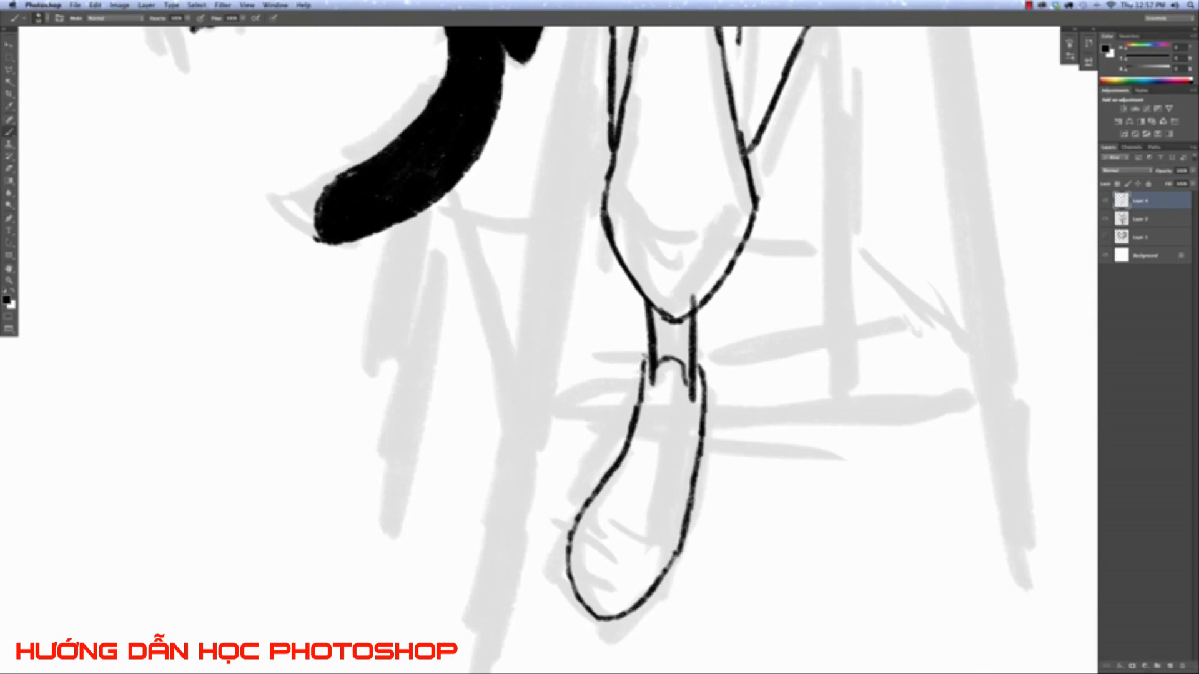
# Erase the arched opening line between the two sides of the lowered ankle.
pyautogui.scroll(-6, 683, 344)
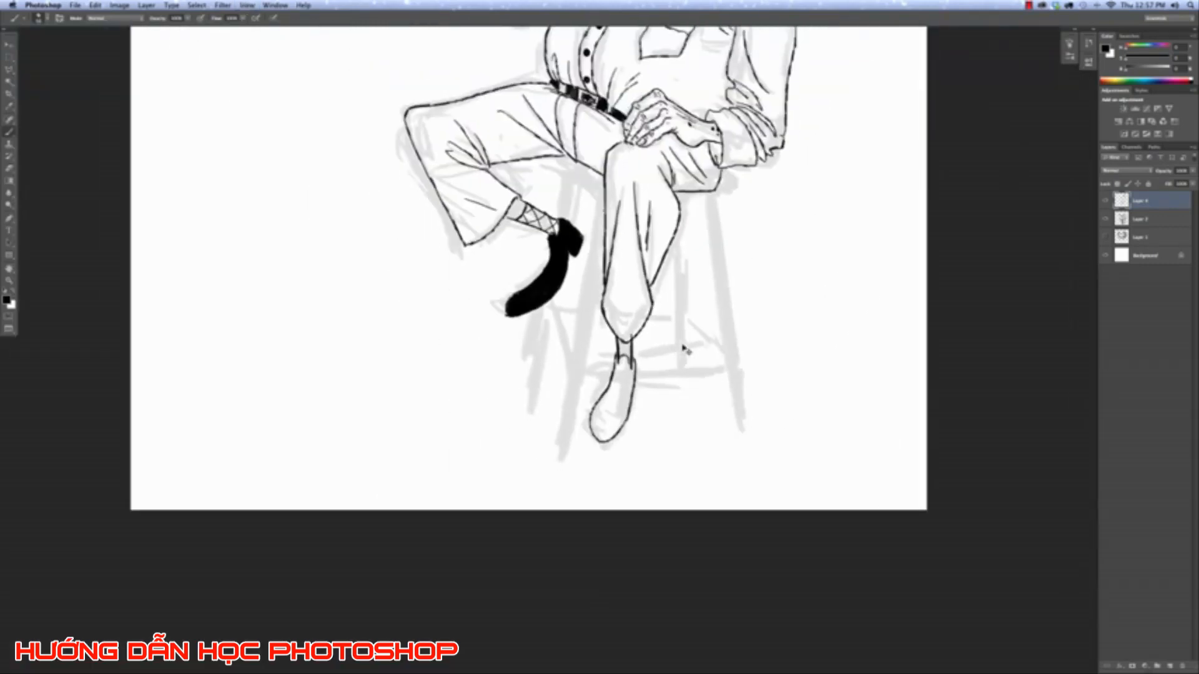
pyautogui.scroll(6, 682, 344)
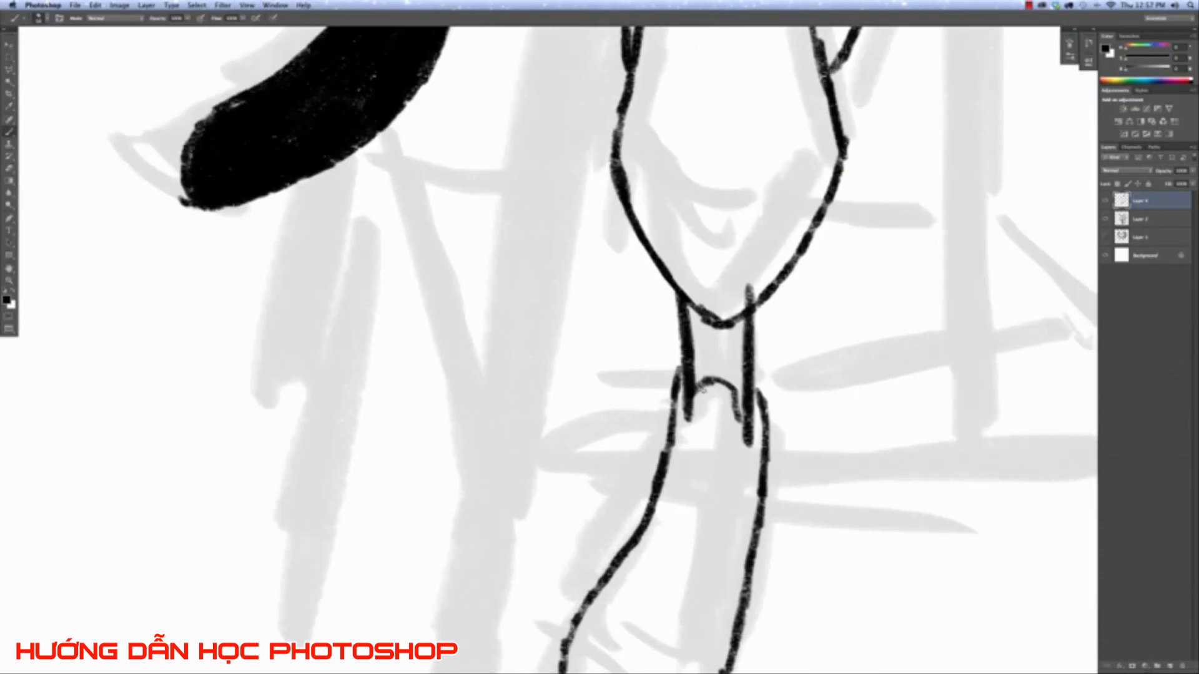
pyautogui.click(9, 168)
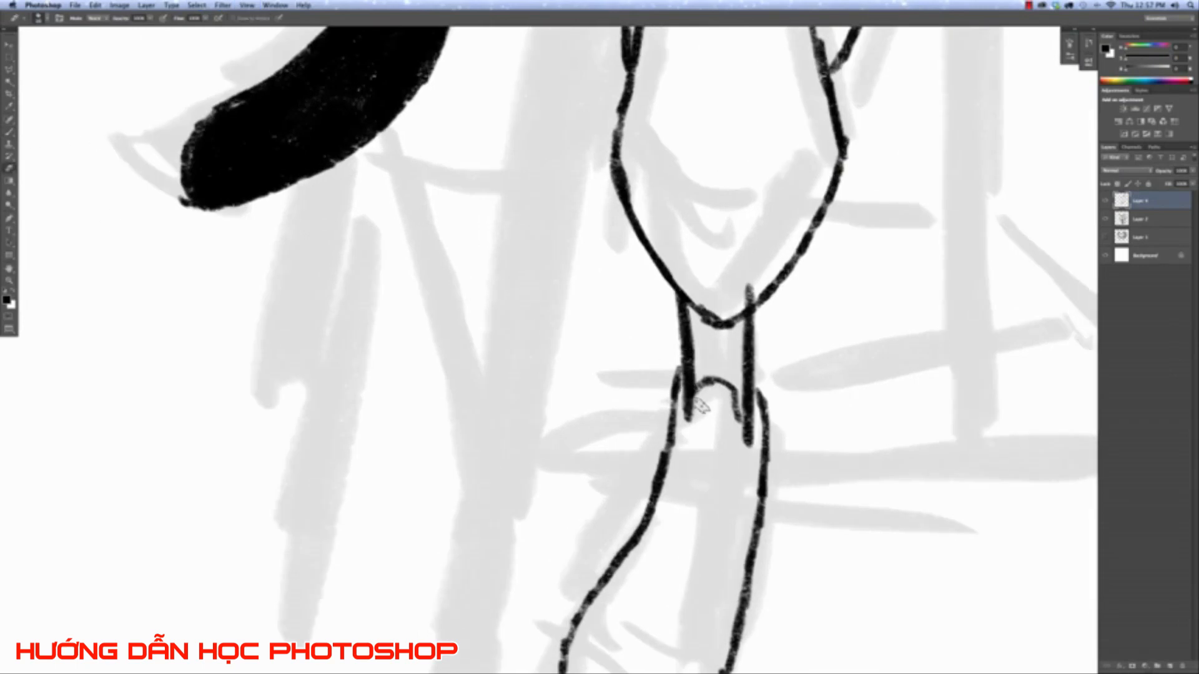
pyautogui.moveTo(716, 351)
pyautogui.mouseDown()
pyautogui.moveTo(706, 371)
pyautogui.moveTo(711, 402)
pyautogui.moveTo(728, 405)
pyautogui.moveTo(724, 444)
pyautogui.mouseUp()
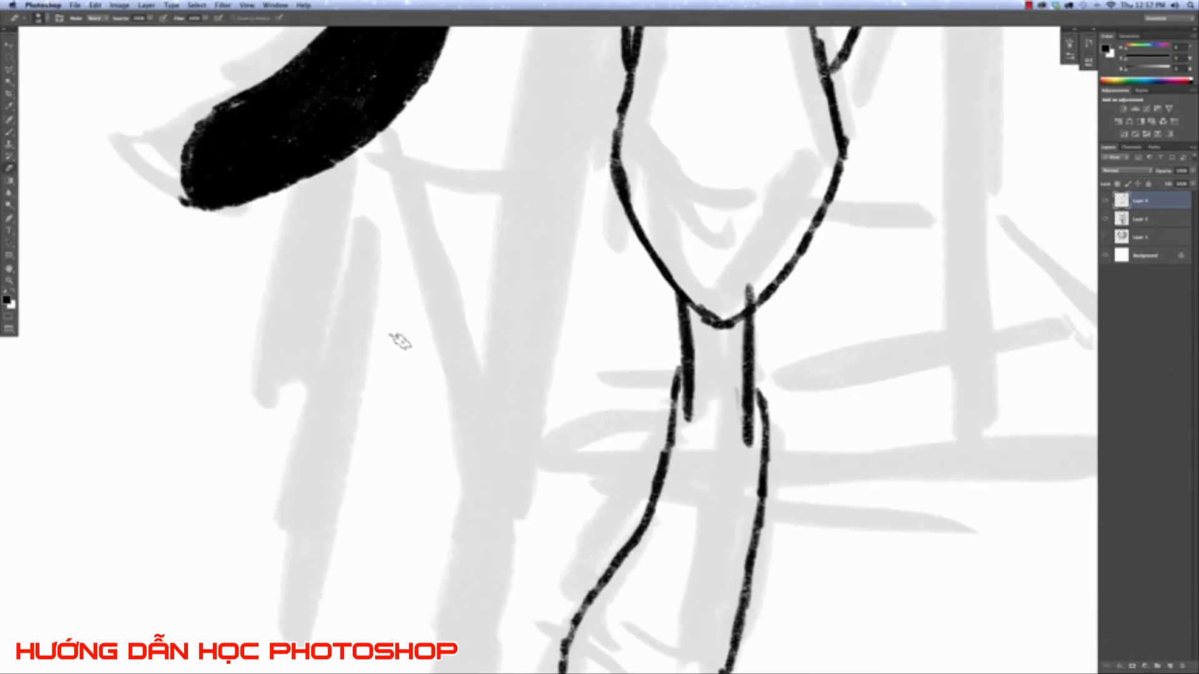
# Ink a downward-curving shoe opening across the lowered ankle and thicken the shoe's collar on both sides in black.
pyautogui.click(9, 132)
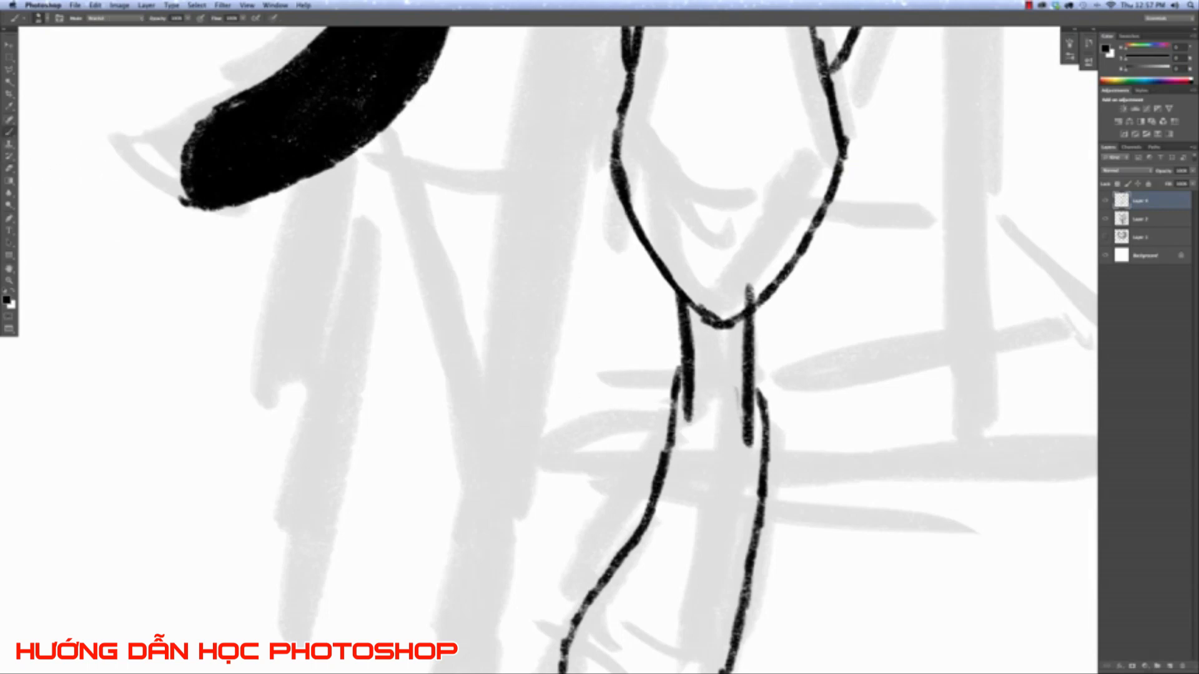
pyautogui.moveTo(687, 409); pyautogui.dragTo(689, 440)
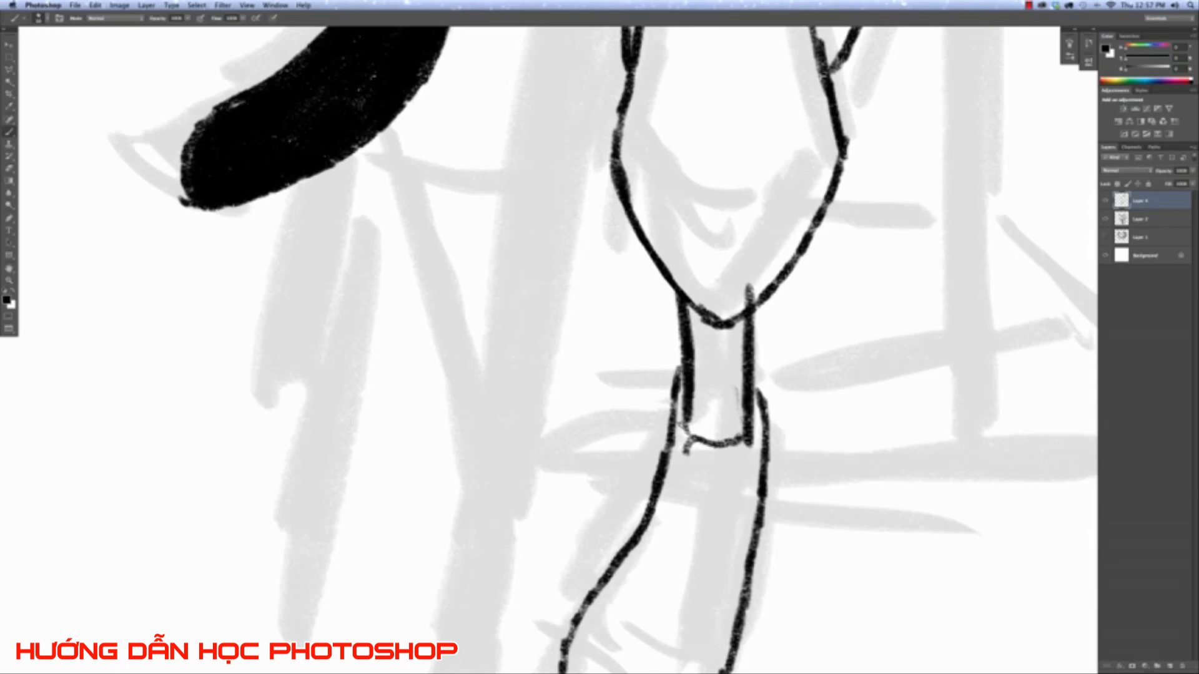
pyautogui.moveTo(684, 427)
pyautogui.mouseDown()
pyautogui.moveTo(712, 447)
pyautogui.moveTo(680, 392)
pyautogui.moveTo(680, 465)
pyautogui.mouseUp()
pyautogui.moveTo(757, 387)
pyautogui.mouseDown()
pyautogui.moveTo(749, 416)
pyautogui.moveTo(752, 371)
pyautogui.moveTo(750, 471)
pyautogui.moveTo(752, 416)
pyautogui.moveTo(739, 446)
pyautogui.mouseUp()
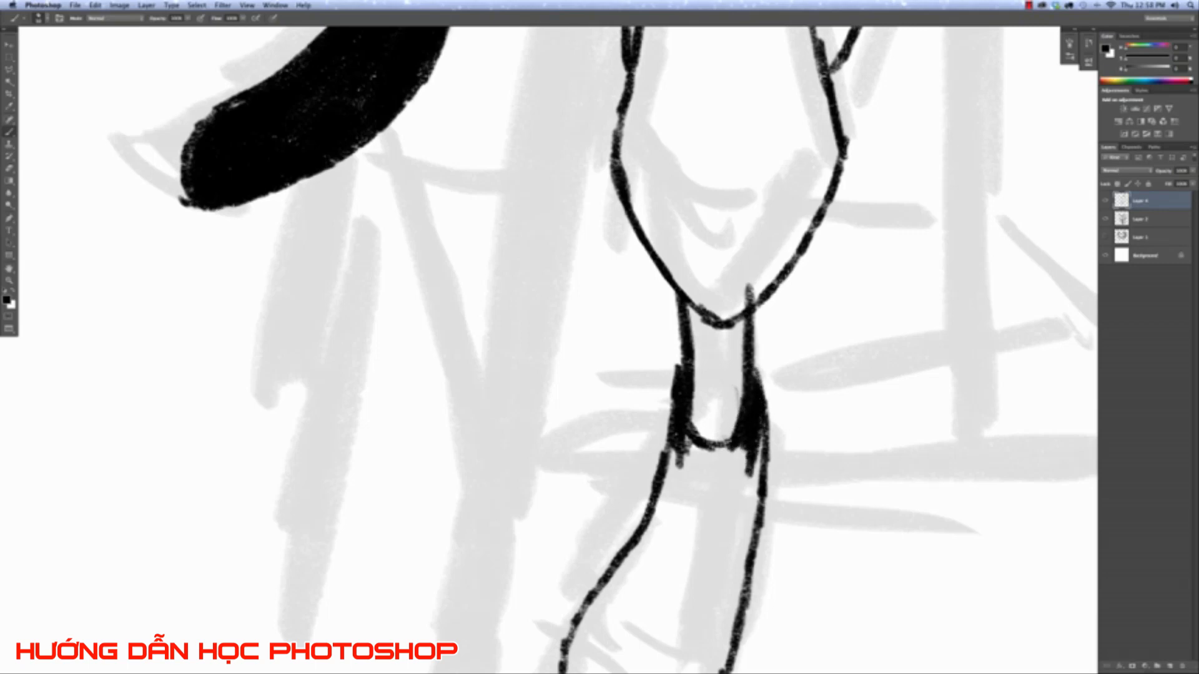
# Fill the lowered shoe with solid black from the collar down to the toe.
pyautogui.press('super+minus')
pyautogui.press('super+minus')
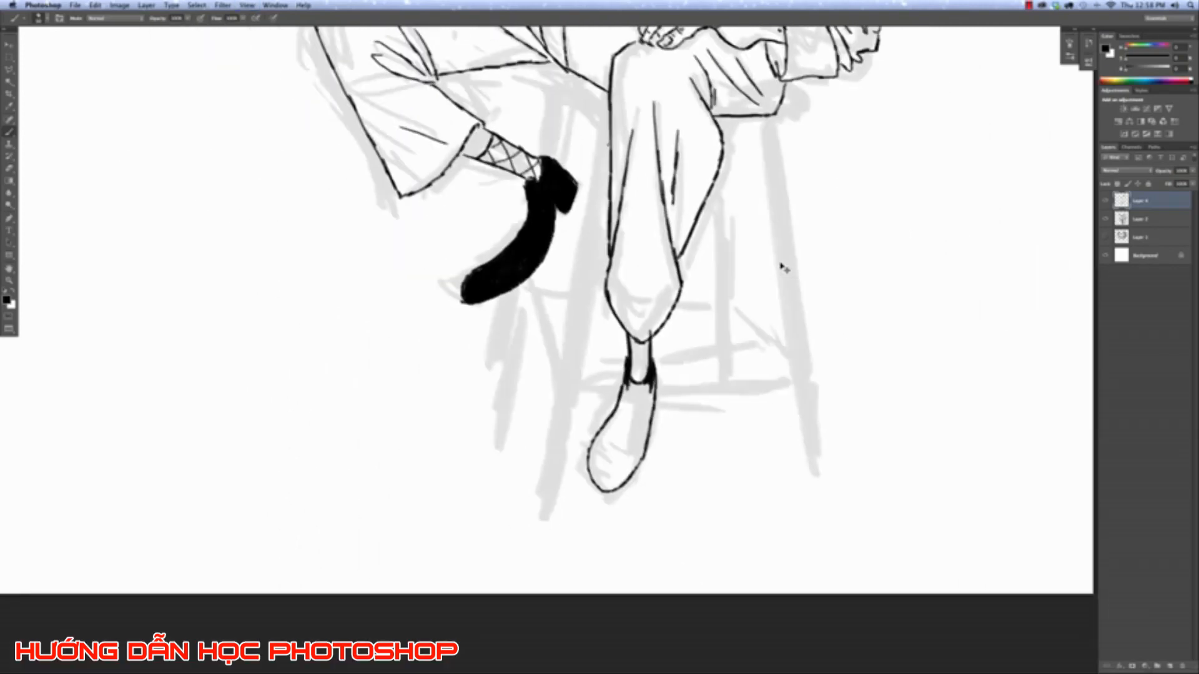
pyautogui.press('super+plus')
pyautogui.press('super+plus')
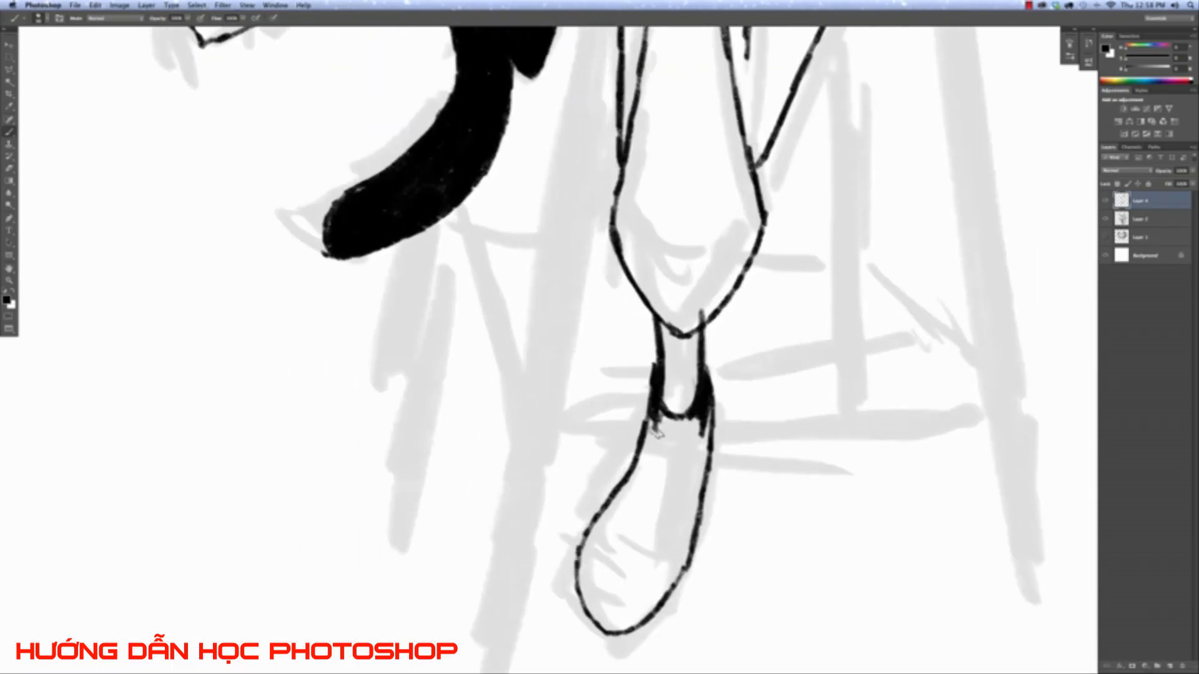
pyautogui.moveTo(658, 407)
pyautogui.mouseDown()
pyautogui.moveTo(649, 462)
pyautogui.moveTo(702, 405)
pyautogui.moveTo(690, 525)
pyautogui.moveTo(655, 519)
pyautogui.moveTo(640, 444)
pyautogui.moveTo(627, 512)
pyautogui.moveTo(588, 556)
pyautogui.moveTo(581, 599)
pyautogui.moveTo(603, 627)
pyautogui.moveTo(649, 512)
pyautogui.moveTo(687, 537)
pyautogui.moveTo(680, 565)
pyautogui.moveTo(624, 618)
pyautogui.moveTo(644, 615)
pyautogui.mouseUp()
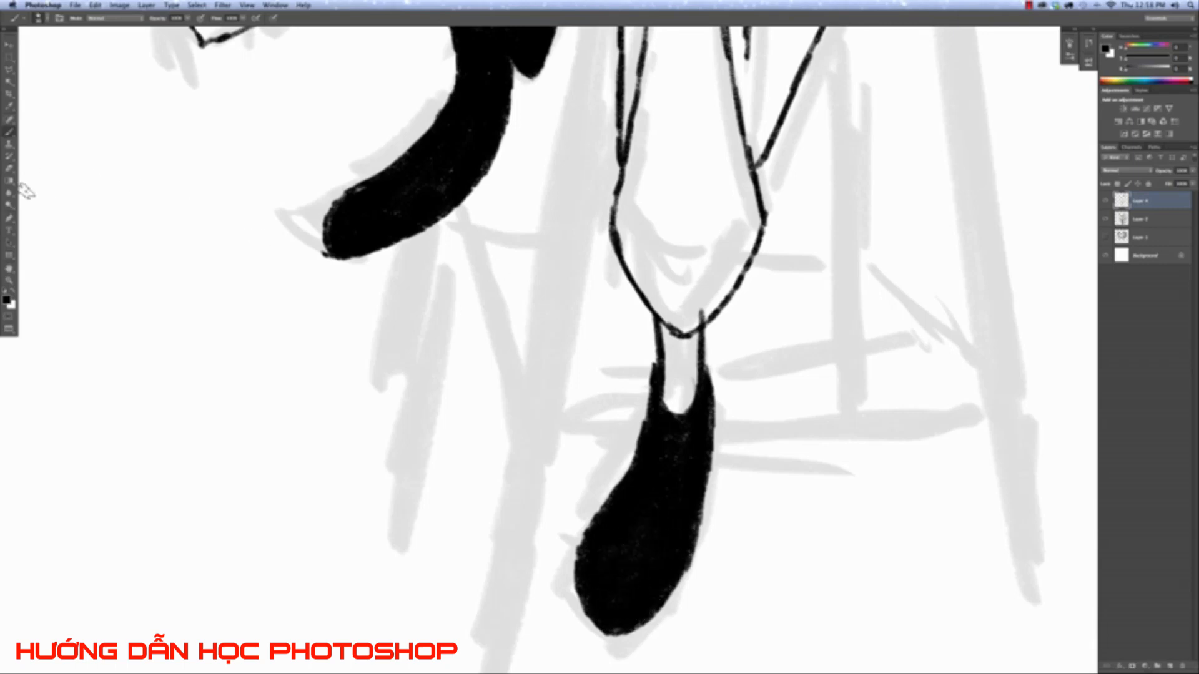
# Erase thin white crease lines across the toe of the lowered shoe and the instep and heel of the raised shoe.
pyautogui.click(9, 168)
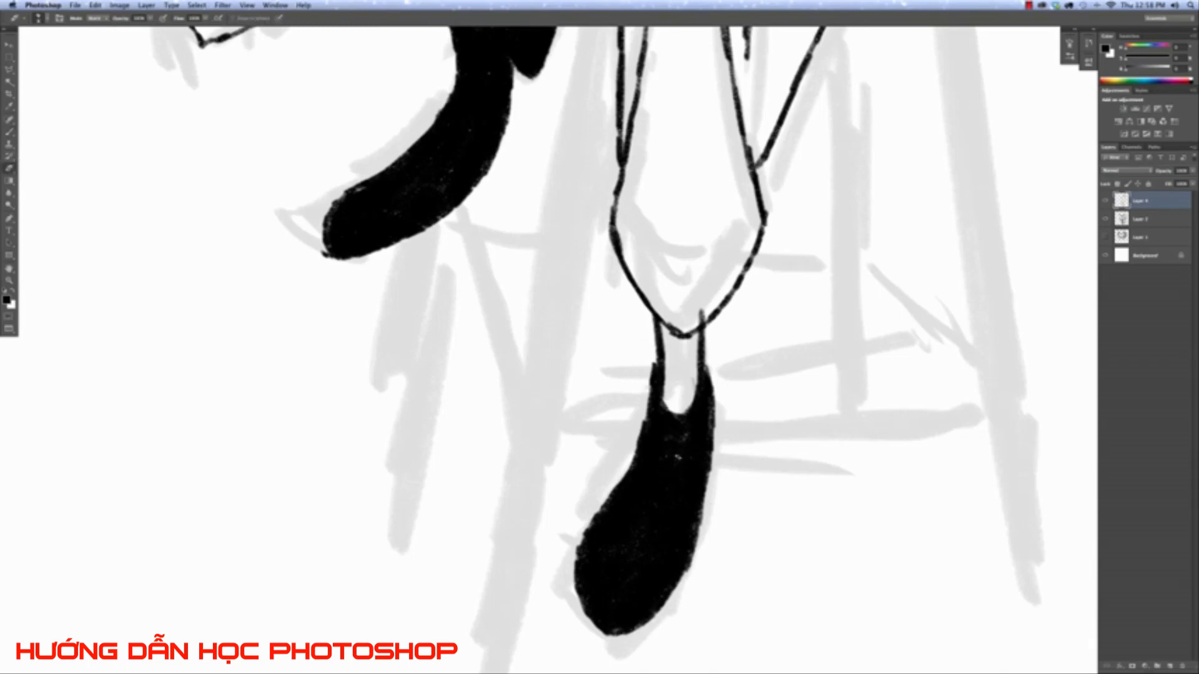
pyautogui.moveTo(605, 529)
pyautogui.mouseDown()
pyautogui.moveTo(664, 546)
pyautogui.moveTo(633, 524)
pyautogui.moveTo(671, 526)
pyautogui.mouseUp()
pyautogui.click(678, 515)
pyautogui.scroll(5, 430, 186)
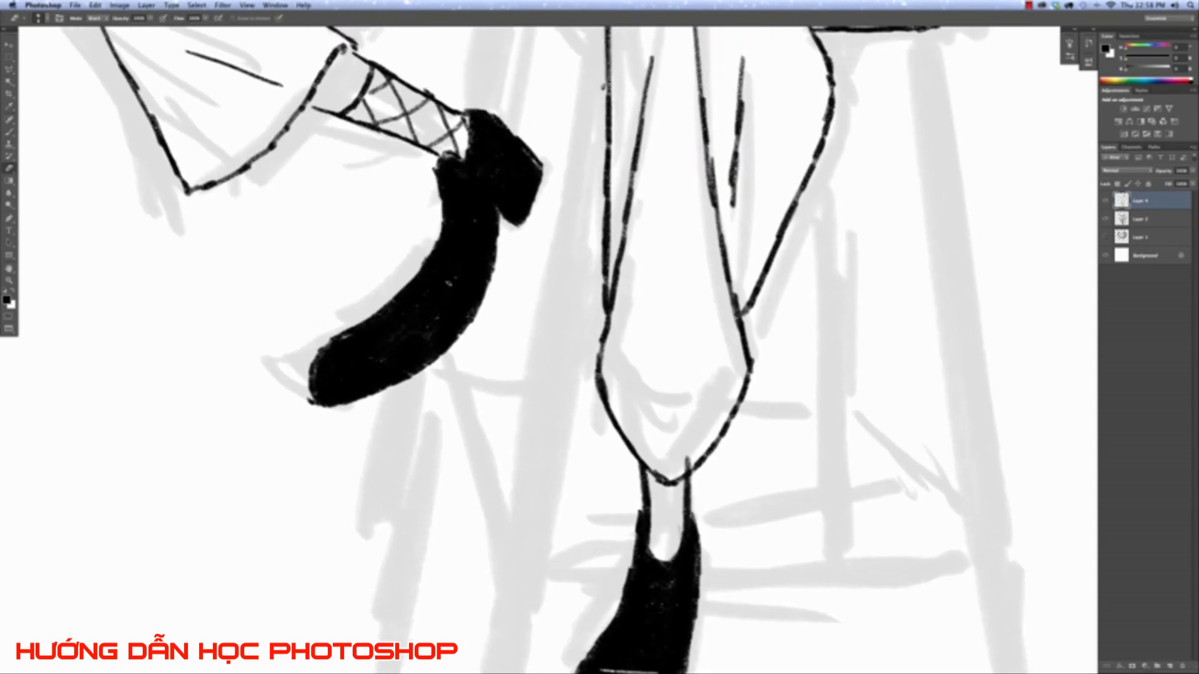
pyautogui.moveTo(426, 279)
pyautogui.mouseDown()
pyautogui.moveTo(456, 282)
pyautogui.moveTo(439, 264)
pyautogui.moveTo(472, 257)
pyautogui.mouseUp()
pyautogui.moveTo(515, 174)
pyautogui.mouseDown()
pyautogui.moveTo(504, 198)
pyautogui.moveTo(523, 142)
pyautogui.mouseUp()
pyautogui.moveTo(771, 512)
pyautogui.mouseDown()
pyautogui.moveTo(800, 404)
pyautogui.moveTo(794, 506)
pyautogui.mouseUp()
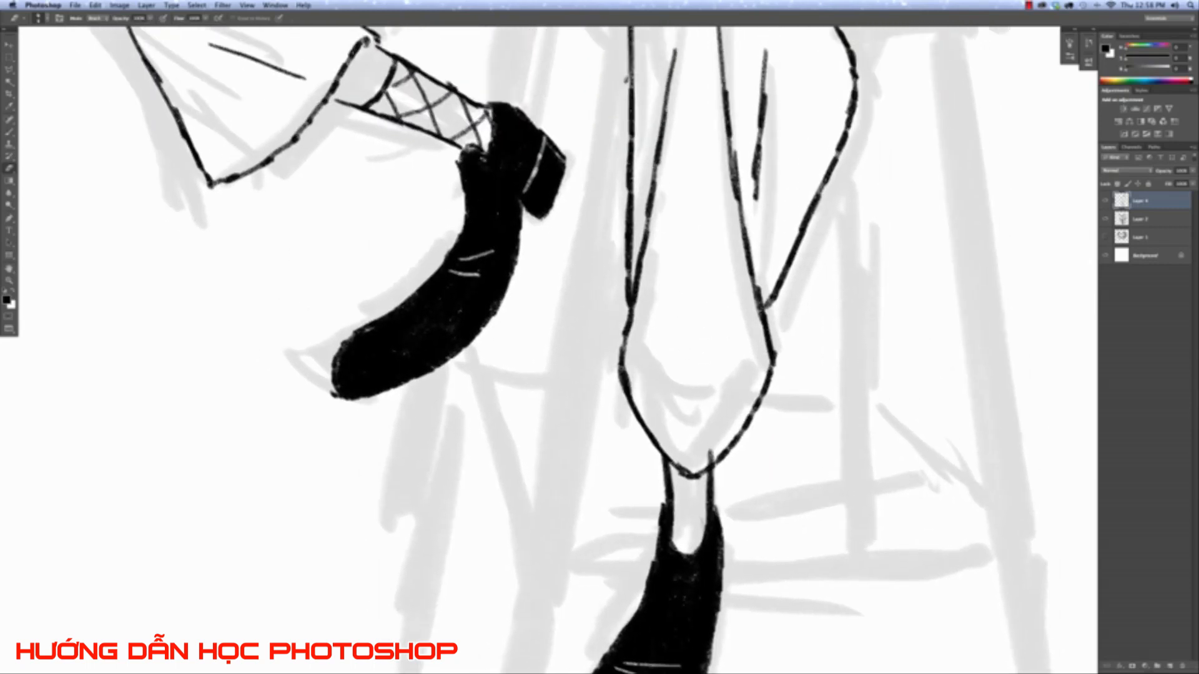
# Erase white seam lines along the raised shoe's lacing edge, toe cap, sole and heel, with short lace strokes across the instep.
pyautogui.moveTo(484, 156)
pyautogui.mouseDown()
pyautogui.moveTo(477, 235)
pyautogui.moveTo(458, 279)
pyautogui.moveTo(413, 323)
pyautogui.moveTo(412, 356)
pyautogui.mouseUp()
pyautogui.click(392, 349)
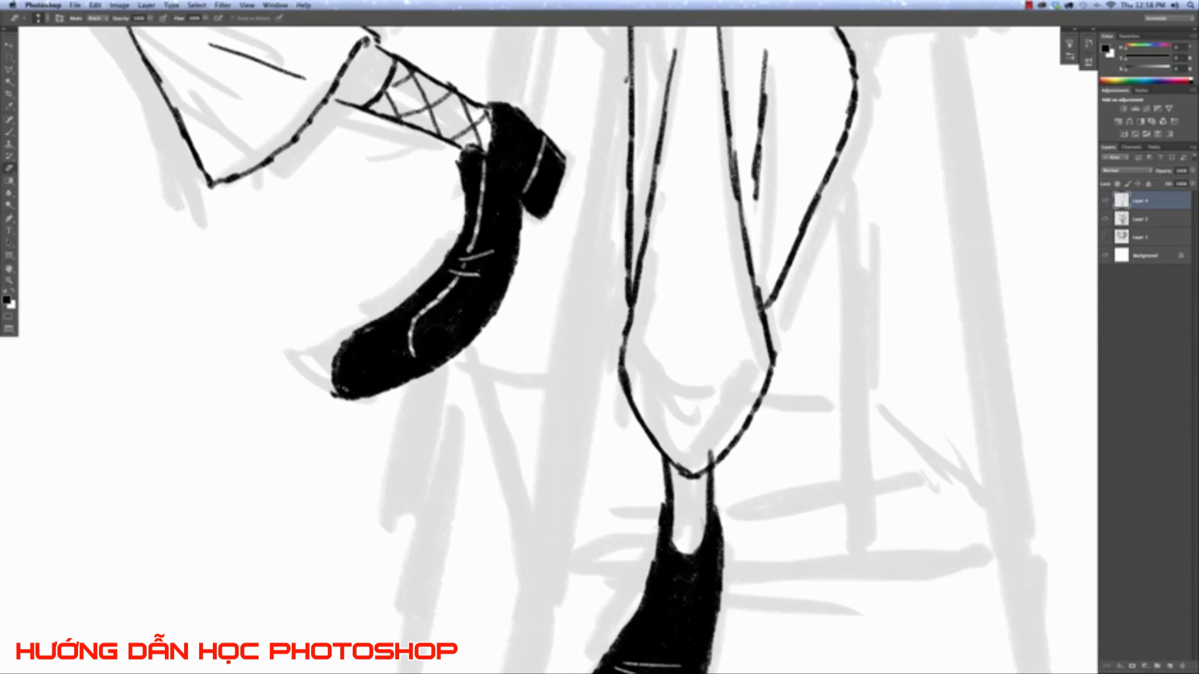
pyautogui.moveTo(337, 392)
pyautogui.mouseDown()
pyautogui.moveTo(425, 361)
pyautogui.moveTo(468, 324)
pyautogui.moveTo(506, 266)
pyautogui.moveTo(513, 194)
pyautogui.mouseUp()
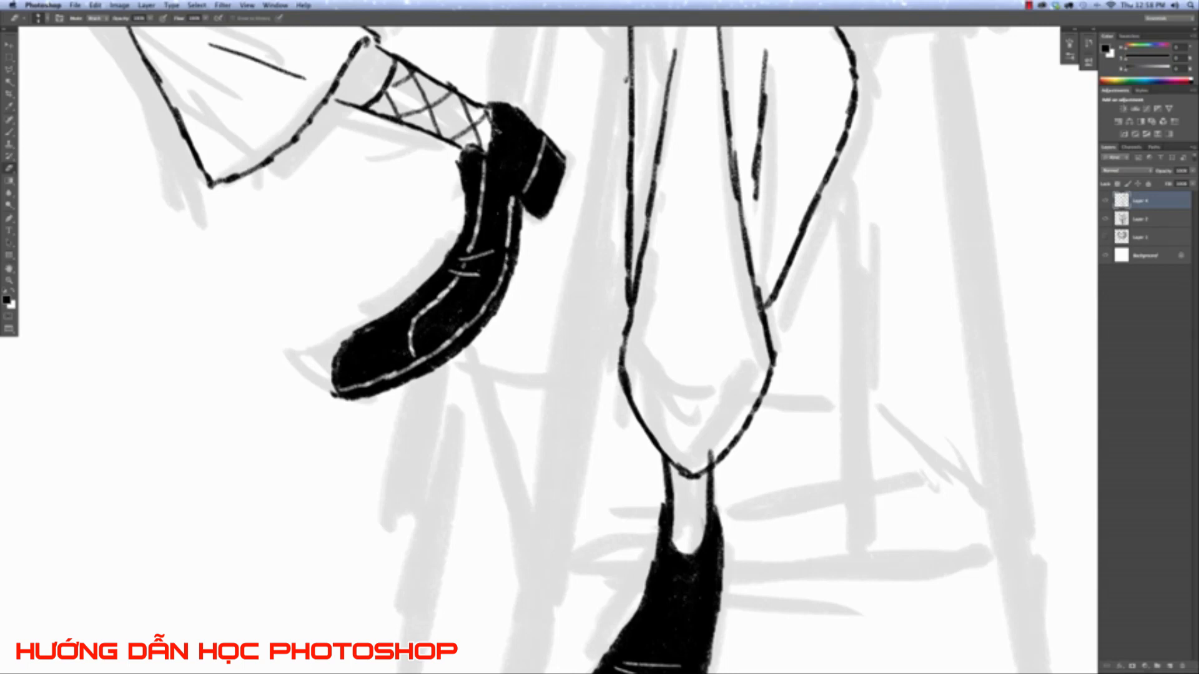
pyautogui.moveTo(493, 122); pyautogui.dragTo(534, 157)
pyautogui.moveTo(431, 284)
pyautogui.mouseDown()
pyautogui.moveTo(459, 274)
pyautogui.moveTo(482, 197)
pyautogui.mouseUp()
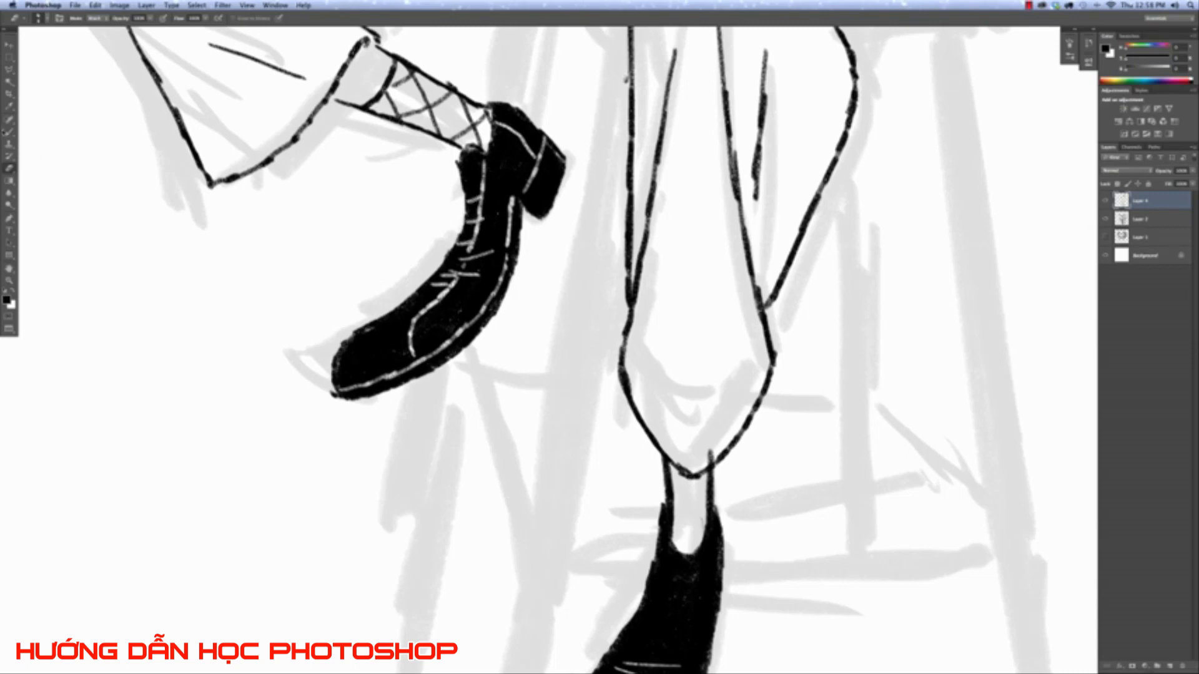
# Ink looped black shoelace bows beside the raised shoe and on both sides of the lowered shoe.
pyautogui.press('b')
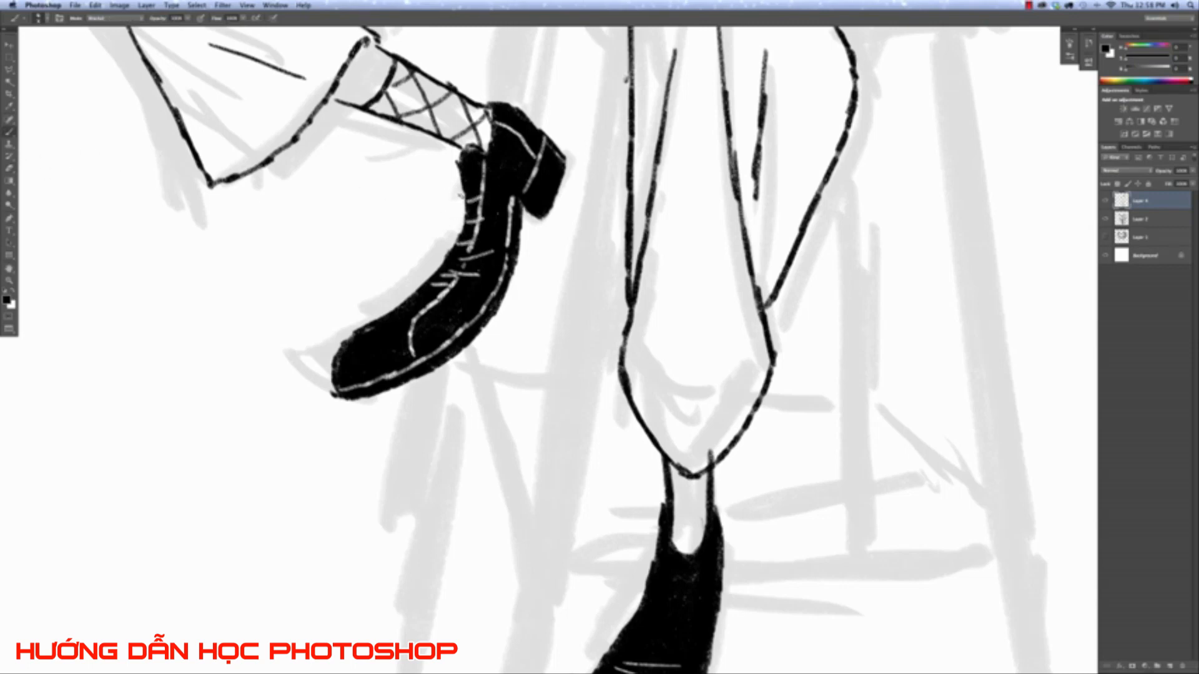
pyautogui.moveTo(467, 186)
pyautogui.mouseDown()
pyautogui.moveTo(427, 228)
pyautogui.moveTo(438, 232)
pyautogui.moveTo(450, 195)
pyautogui.moveTo(447, 247)
pyautogui.mouseUp()
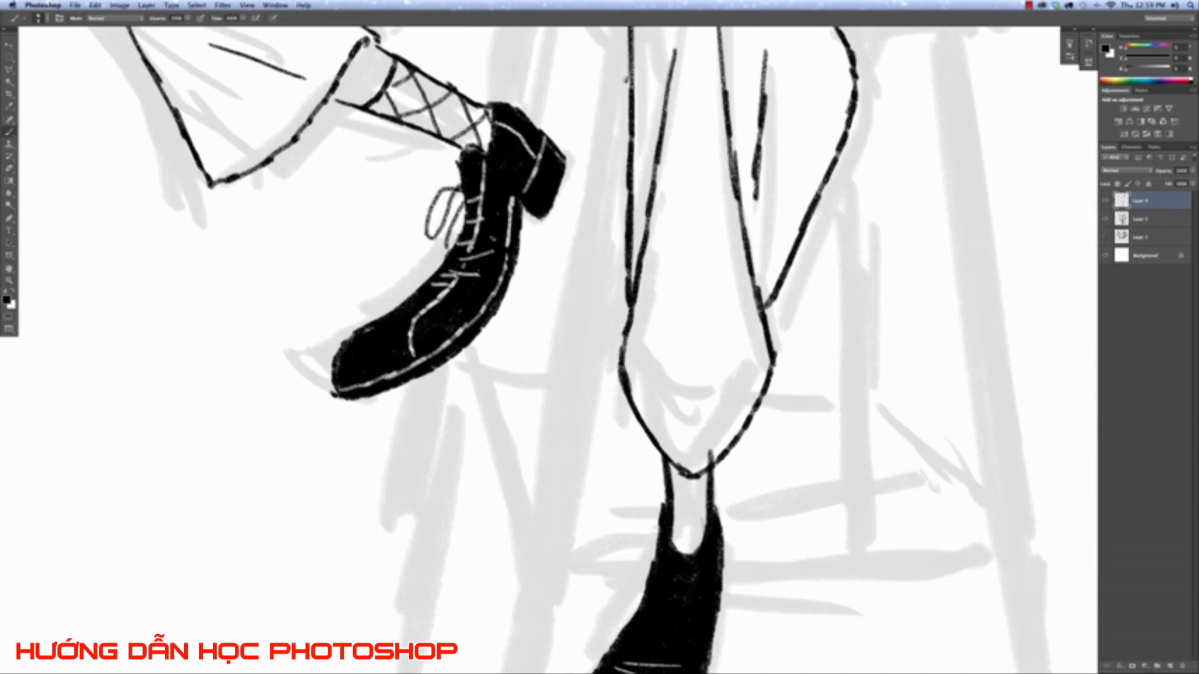
pyautogui.moveTo(749, 435)
pyautogui.mouseDown()
pyautogui.moveTo(651, 418)
pyautogui.moveTo(625, 423)
pyautogui.moveTo(614, 455)
pyautogui.moveTo(632, 456)
pyautogui.moveTo(657, 429)
pyautogui.mouseUp()
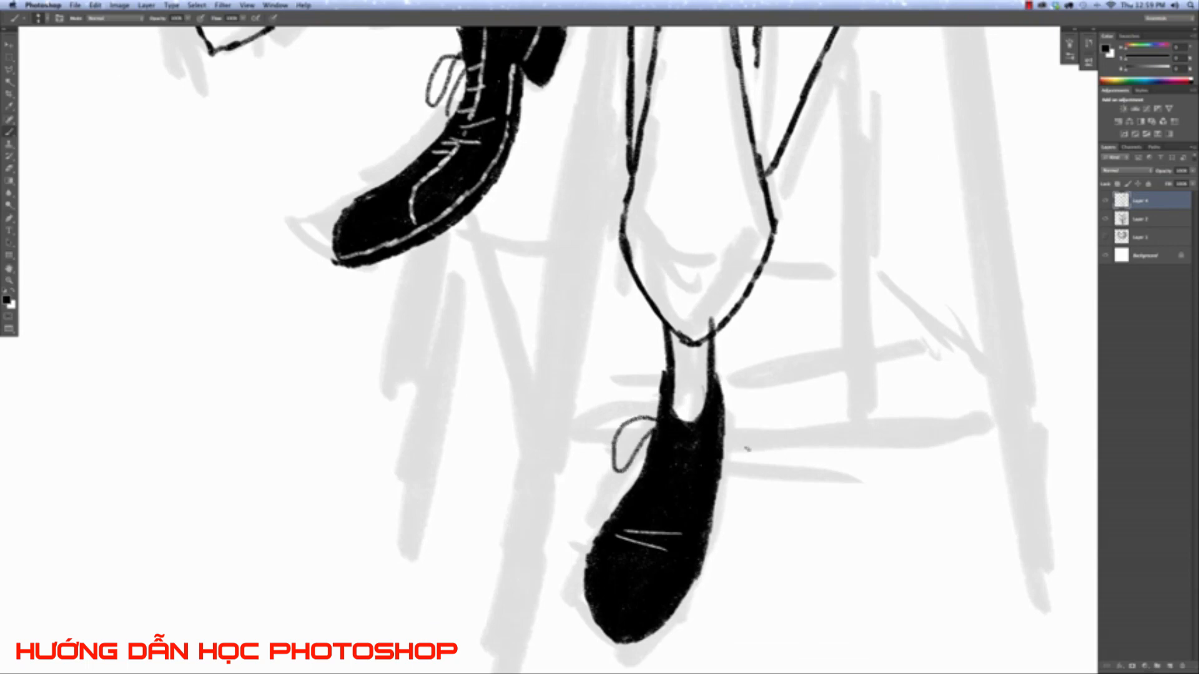
pyautogui.moveTo(724, 444)
pyautogui.mouseDown()
pyautogui.moveTo(738, 493)
pyautogui.moveTo(714, 462)
pyautogui.mouseUp()
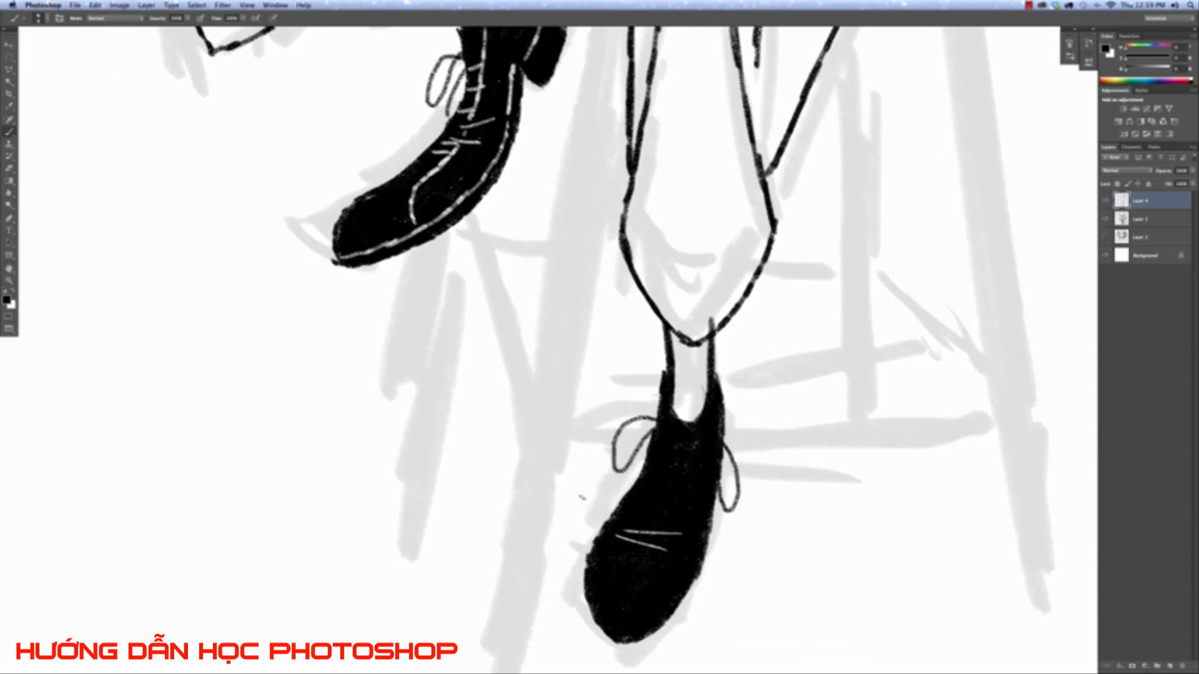
pyautogui.moveTo(662, 422)
pyautogui.mouseDown()
pyautogui.moveTo(638, 434)
pyautogui.moveTo(623, 483)
pyautogui.mouseUp()
# Erase two long white seam lines down the lowered shoe's front and a ladder of short laces between them.
pyautogui.click(10, 169)
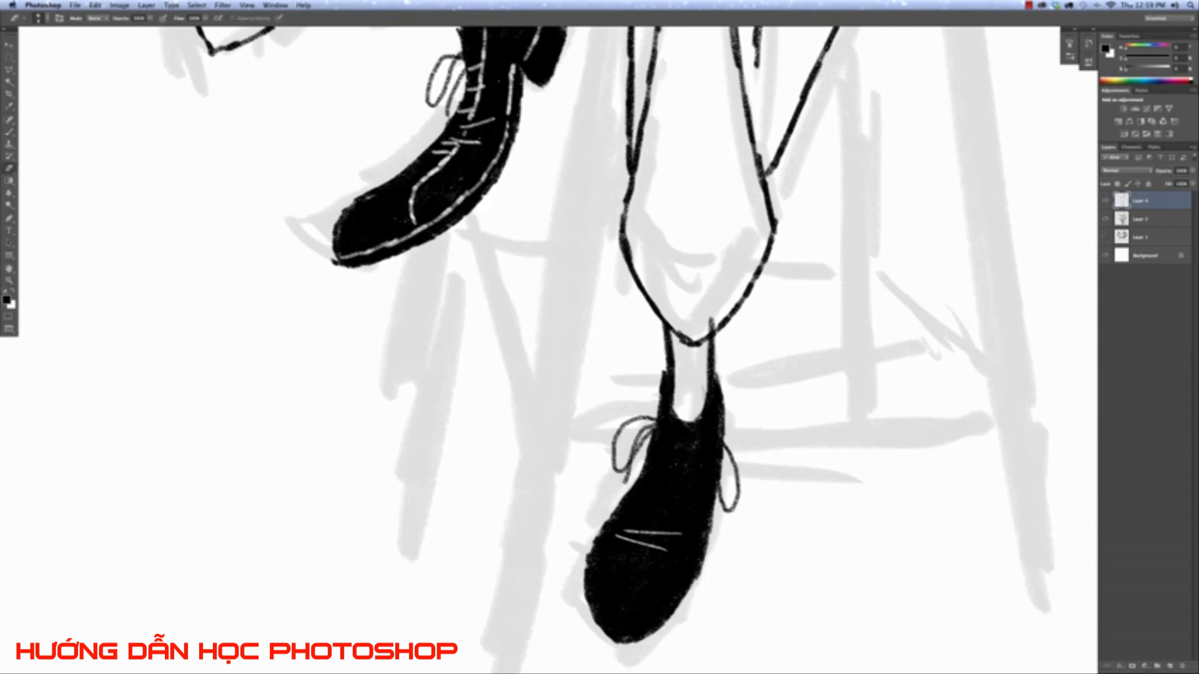
pyautogui.moveTo(698, 422)
pyautogui.mouseDown()
pyautogui.moveTo(661, 546)
pyautogui.moveTo(673, 593)
pyautogui.mouseUp()
pyautogui.moveTo(671, 412)
pyautogui.mouseDown()
pyautogui.moveTo(624, 526)
pyautogui.moveTo(601, 547)
pyautogui.moveTo(675, 511)
pyautogui.moveTo(670, 493)
pyautogui.moveTo(685, 492)
pyautogui.mouseUp()
pyautogui.moveTo(655, 472)
pyautogui.mouseDown()
pyautogui.moveTo(689, 472)
pyautogui.moveTo(689, 431)
pyautogui.mouseUp()
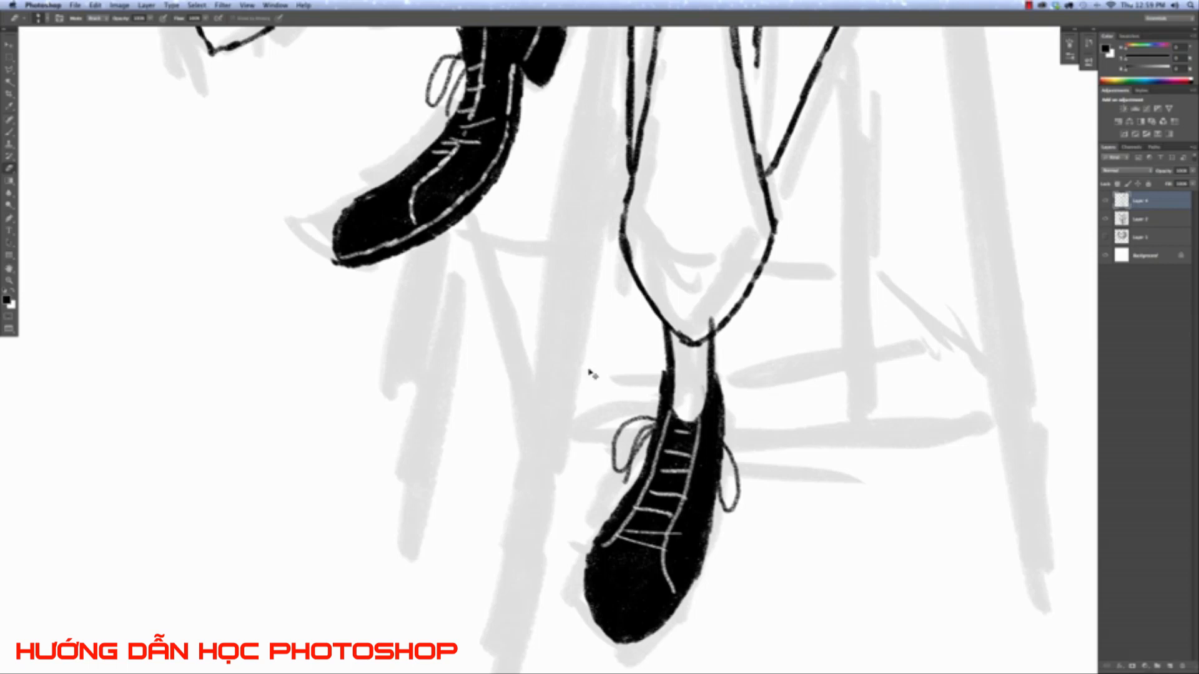
pyautogui.scroll(-4, 587, 369)
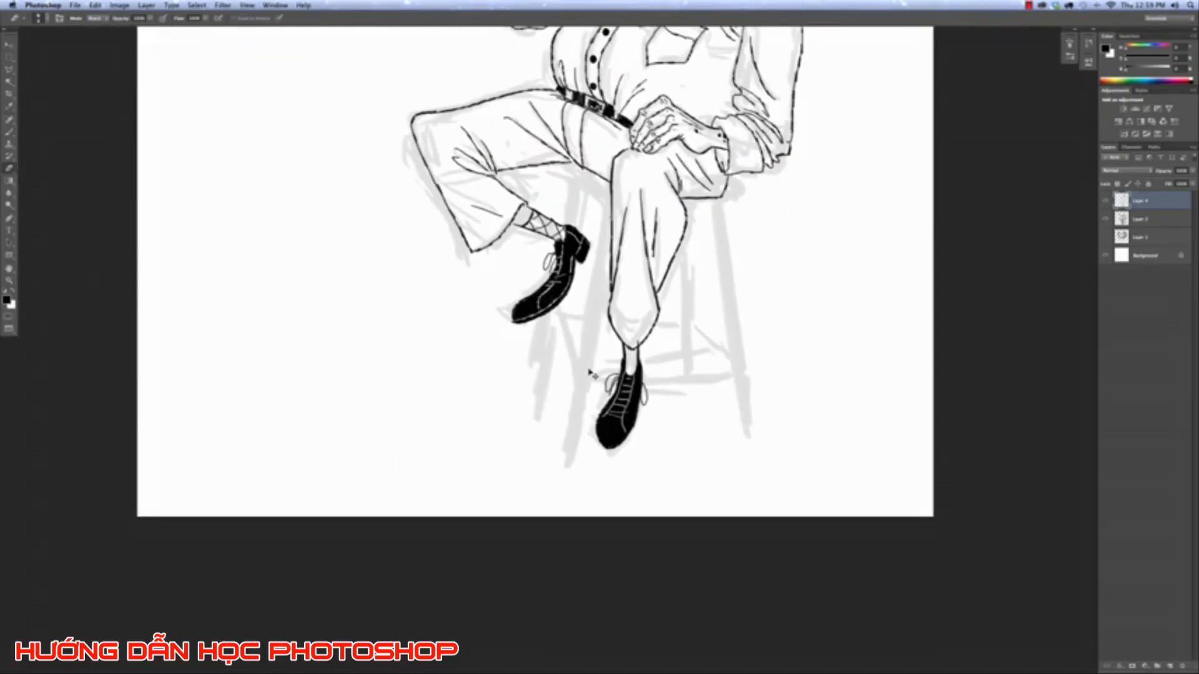
pyautogui.scroll(-3, 590, 373)
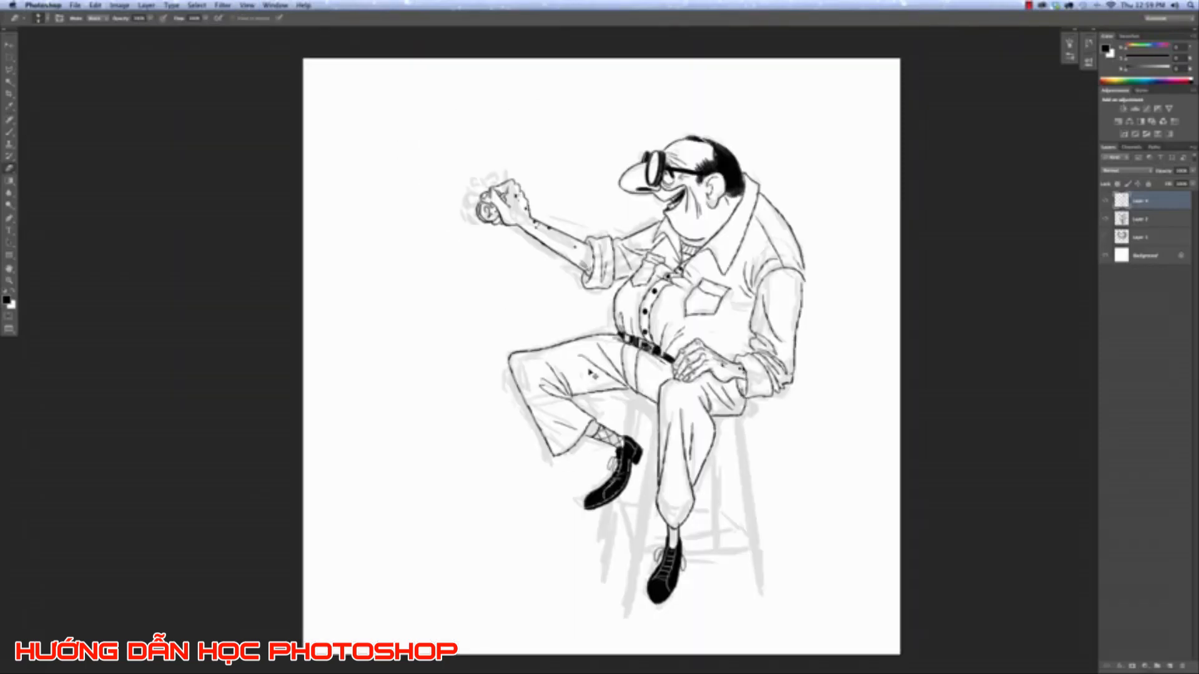
pyautogui.scroll(2, 591, 374)
pyautogui.scroll(2, 591, 373)
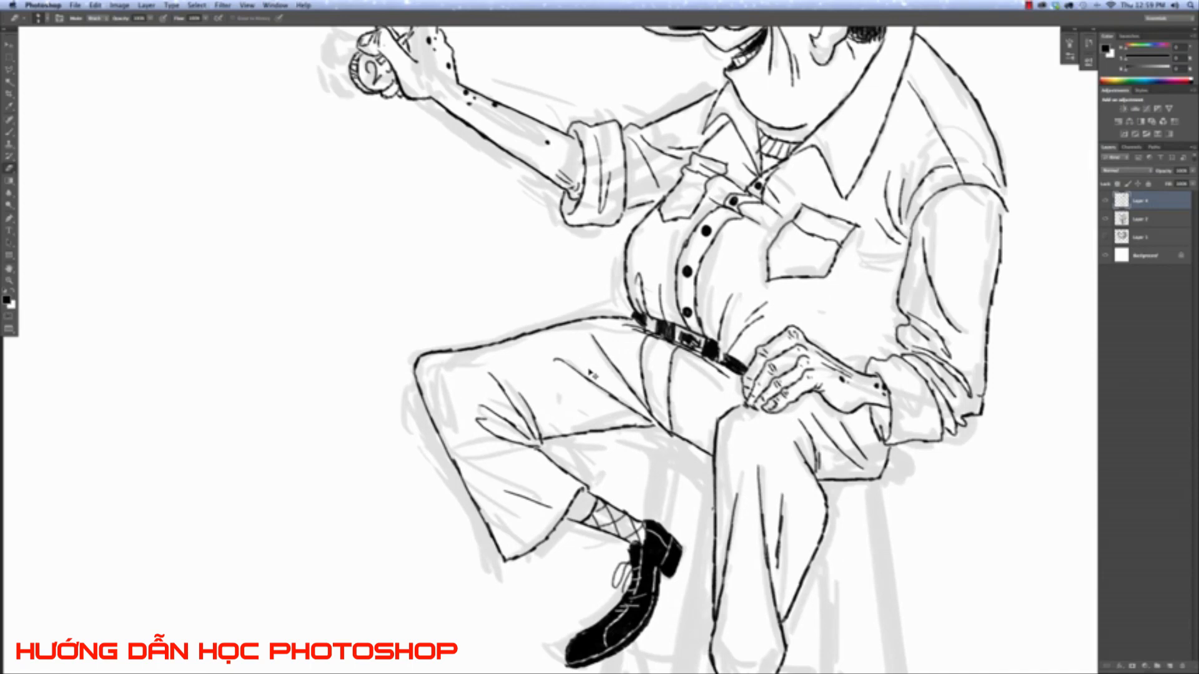
pyautogui.press('super+plus')
pyautogui.moveTo(832, 465)
pyautogui.mouseDown()
pyautogui.moveTo(655, 261)
pyautogui.moveTo(524, 200)
pyautogui.mouseUp()
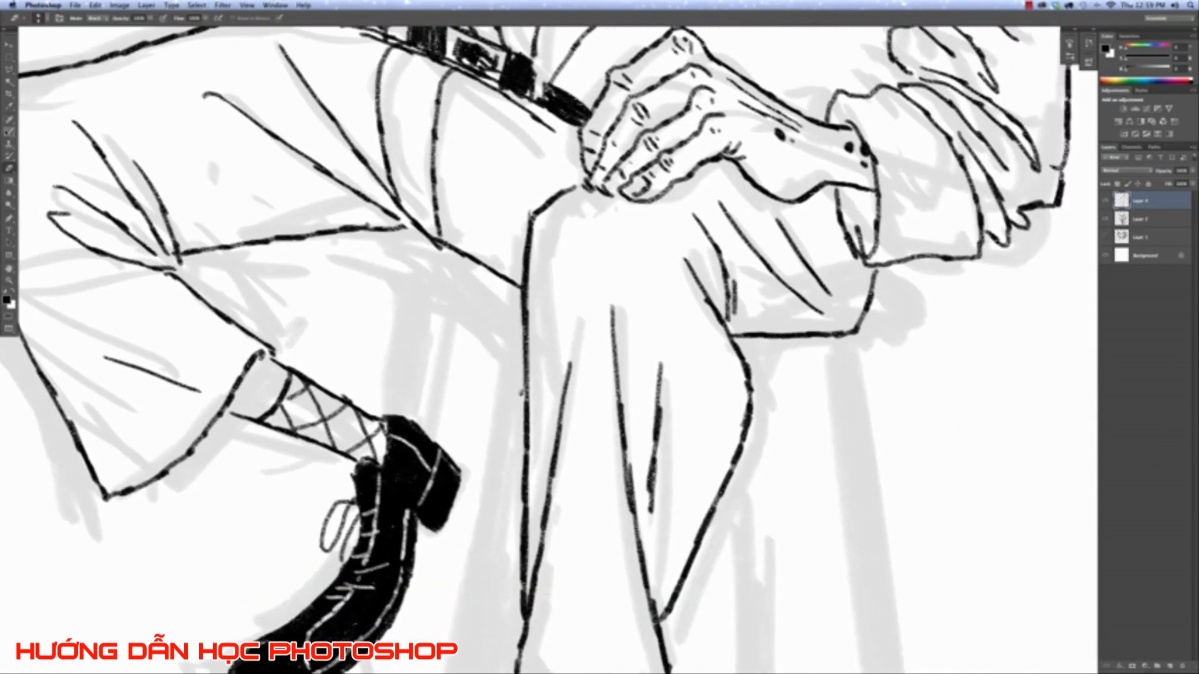
# Ink the short end and lower edge of the stool seat between the raised thigh and the lowered leg.
pyautogui.click(10, 131)
pyautogui.press('super+minus')
pyautogui.press('super+minus')
pyautogui.press('super+minus')
pyautogui.press('super+minus')
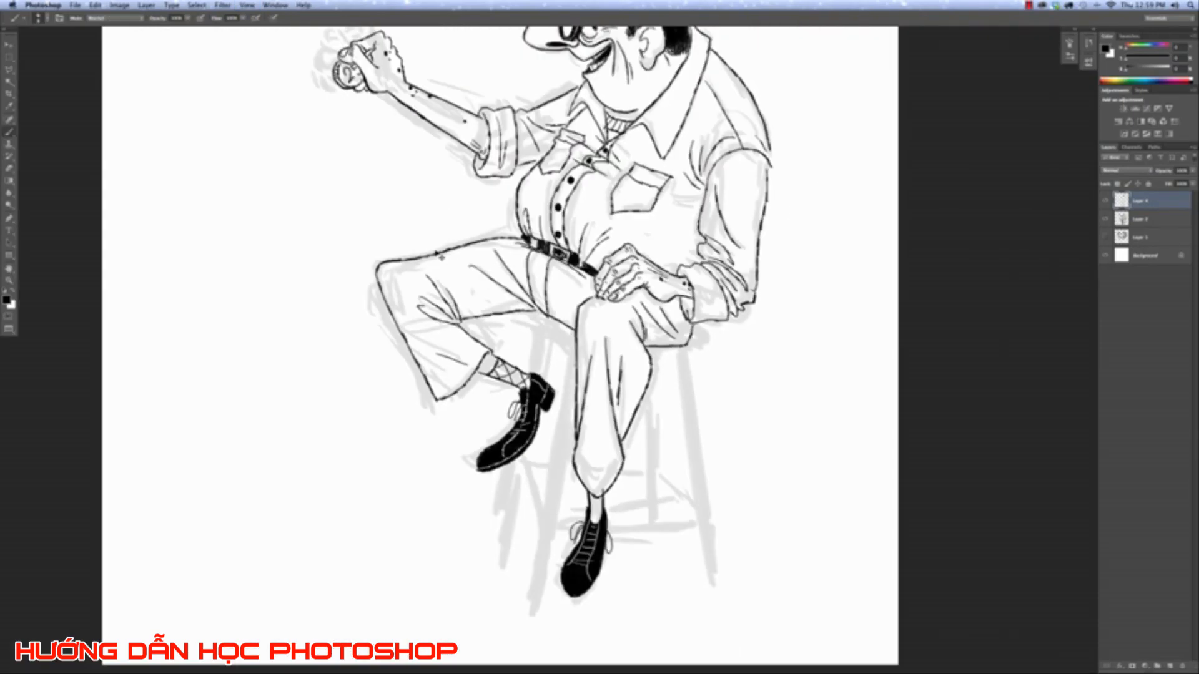
pyautogui.press('super+plus')
pyautogui.press('super+plus')
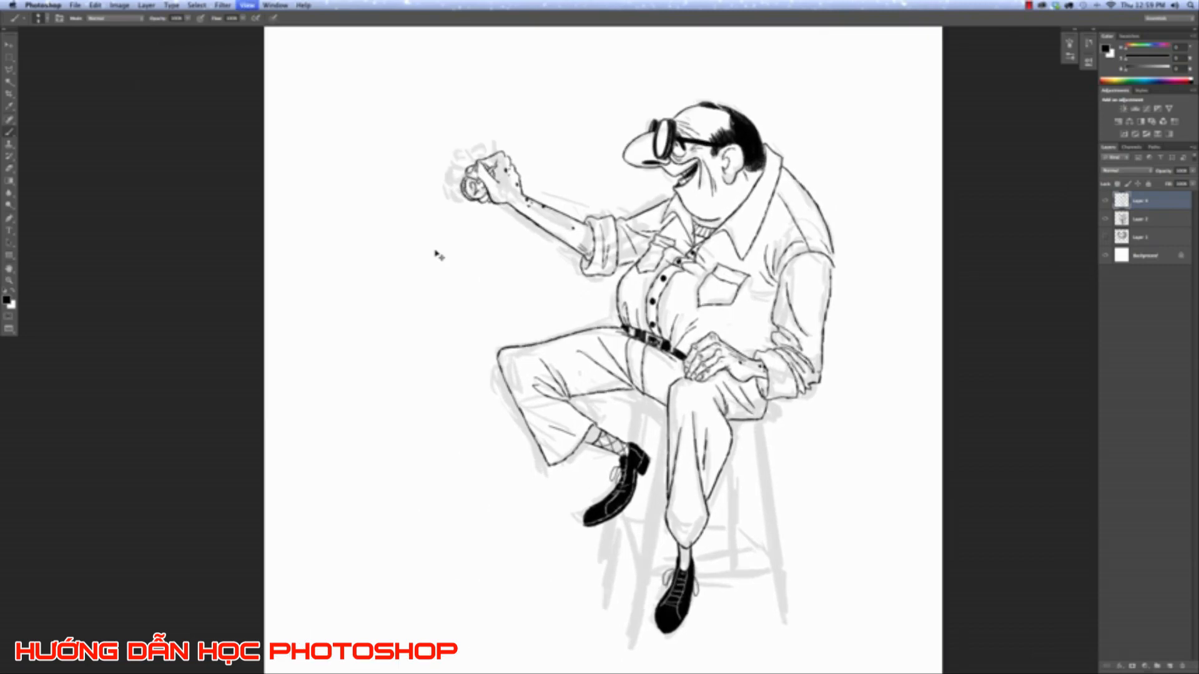
pyautogui.moveTo(730, 383)
pyautogui.mouseDown()
pyautogui.moveTo(638, 342)
pyautogui.moveTo(607, 281)
pyautogui.mouseUp()
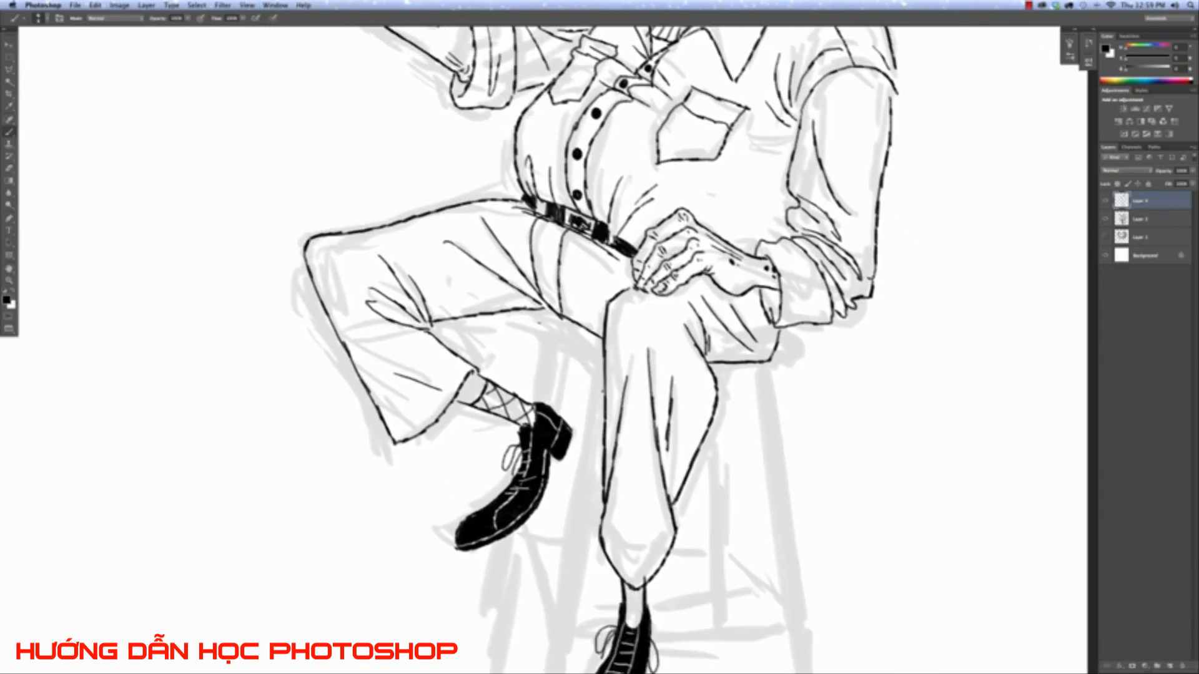
pyautogui.press('super+plus')
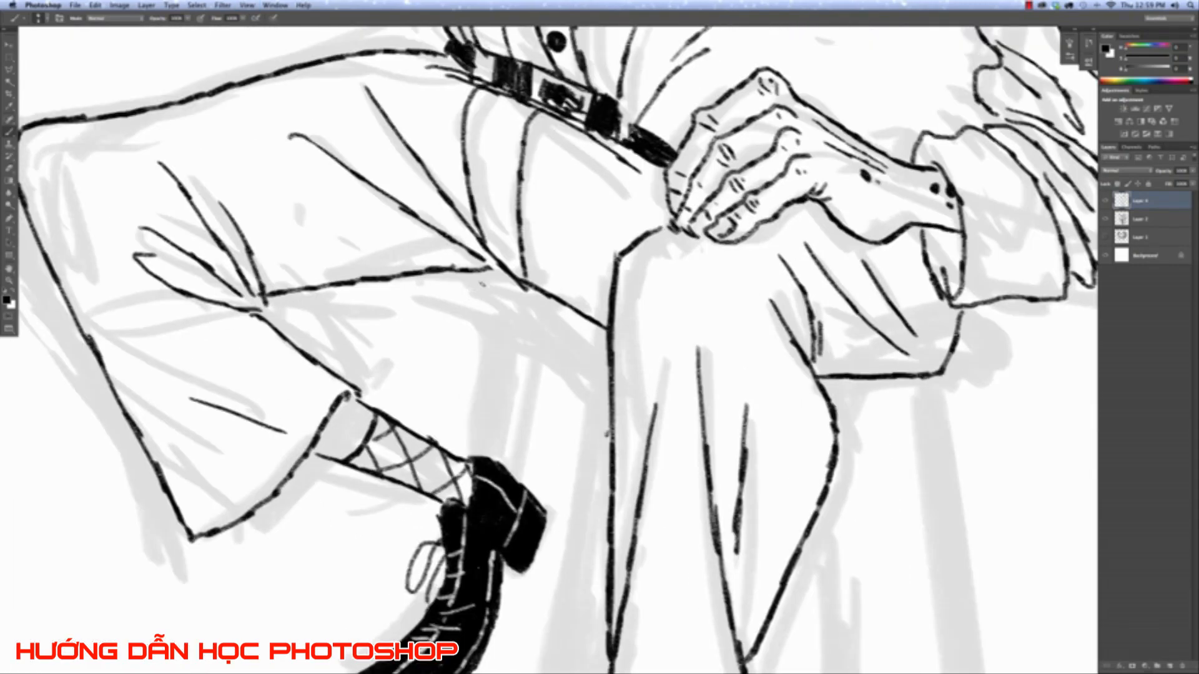
pyautogui.moveTo(476, 280)
pyautogui.mouseDown()
pyautogui.moveTo(476, 337)
pyautogui.moveTo(590, 405)
pyautogui.mouseUp()
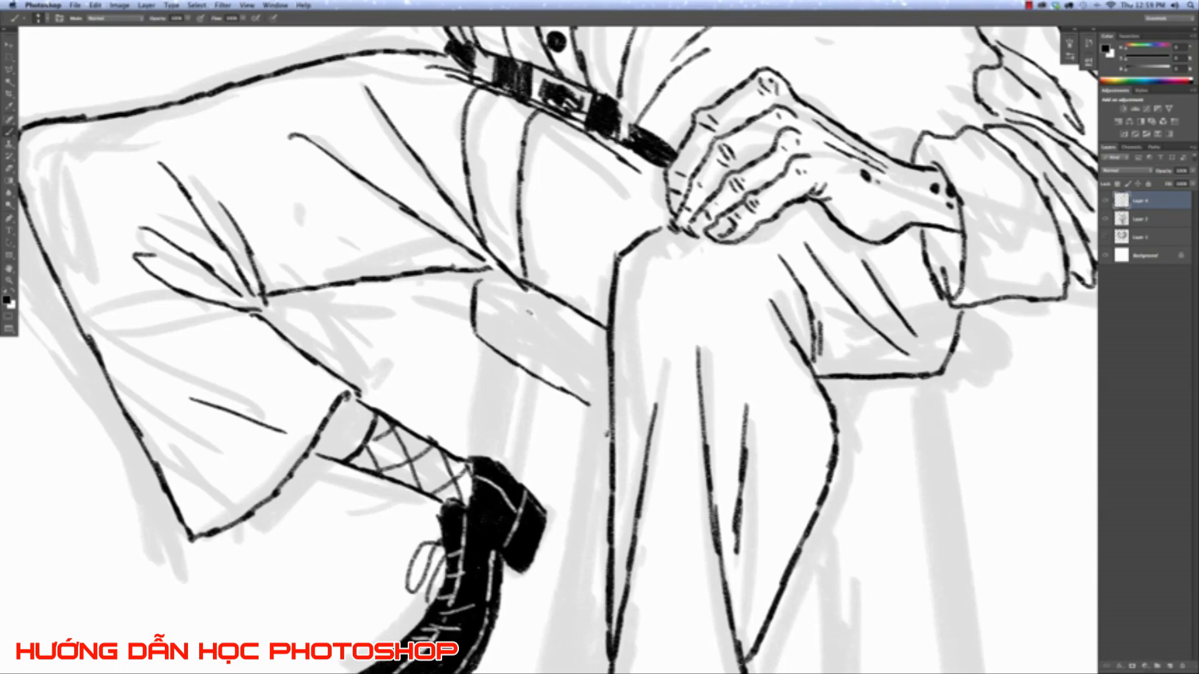
# Ink wavy wood-grain lines on the seat section between the legs and close its top edge under the thigh.
pyautogui.moveTo(493, 289); pyautogui.dragTo(602, 354)
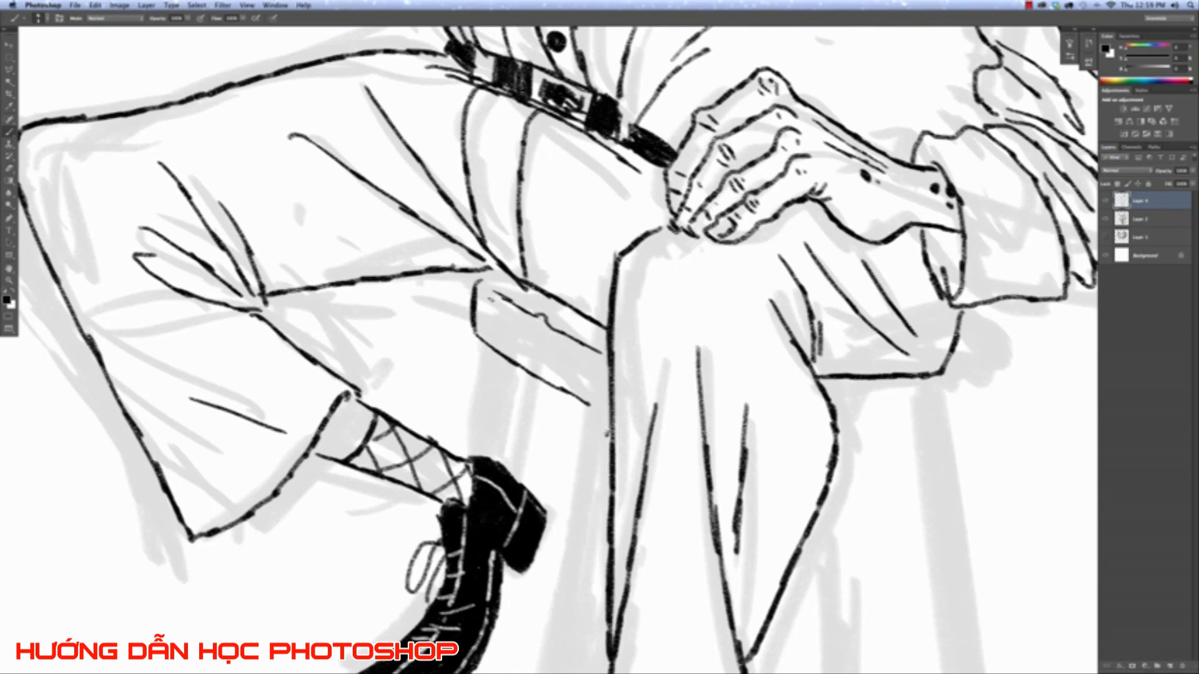
pyautogui.moveTo(475, 318); pyautogui.dragTo(514, 363)
pyautogui.moveTo(473, 313); pyautogui.dragTo(559, 390)
pyautogui.moveTo(493, 292)
pyautogui.mouseDown()
pyautogui.moveTo(583, 371)
pyautogui.moveTo(609, 375)
pyautogui.mouseUp()
pyautogui.moveTo(529, 316)
pyautogui.mouseDown()
pyautogui.moveTo(605, 355)
pyautogui.moveTo(584, 405)
pyautogui.moveTo(605, 396)
pyautogui.moveTo(621, 407)
pyautogui.moveTo(593, 405)
pyautogui.moveTo(610, 414)
pyautogui.mouseUp()
pyautogui.moveTo(511, 298)
pyautogui.mouseDown()
pyautogui.moveTo(520, 305)
pyautogui.moveTo(492, 291)
pyautogui.moveTo(496, 281)
pyautogui.moveTo(527, 279)
pyautogui.mouseUp()
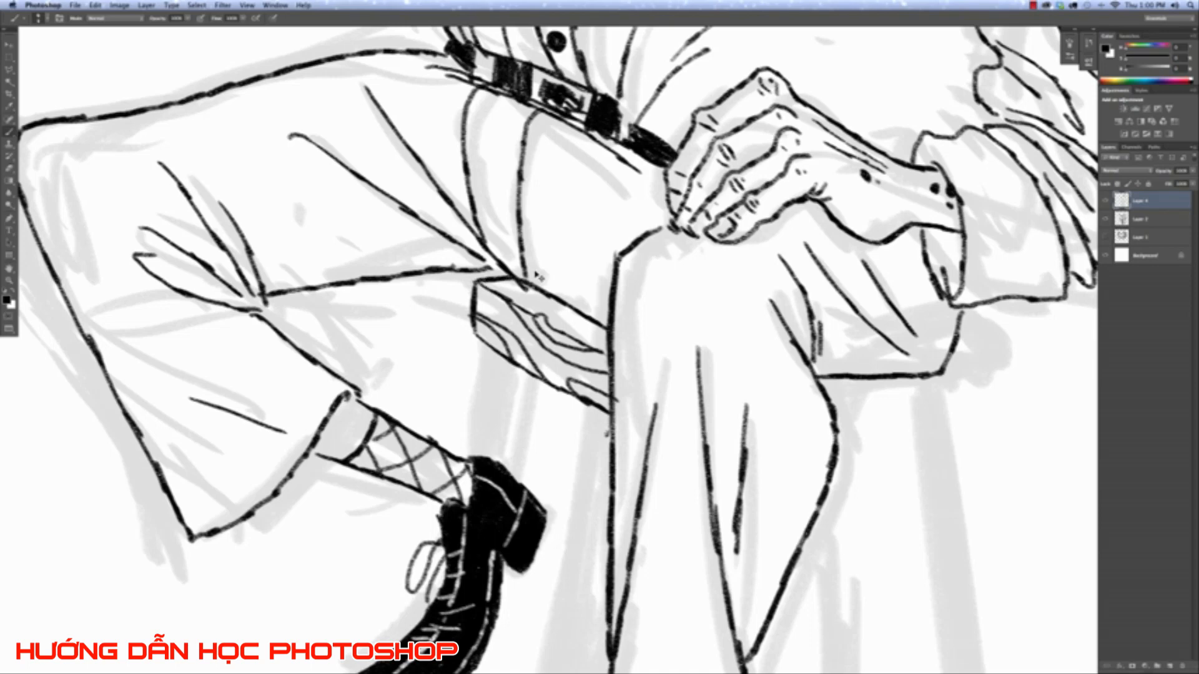
# Ink the stool seat's other end beyond the lowered leg and add wood-grain lines to its side.
pyautogui.press('super+0')
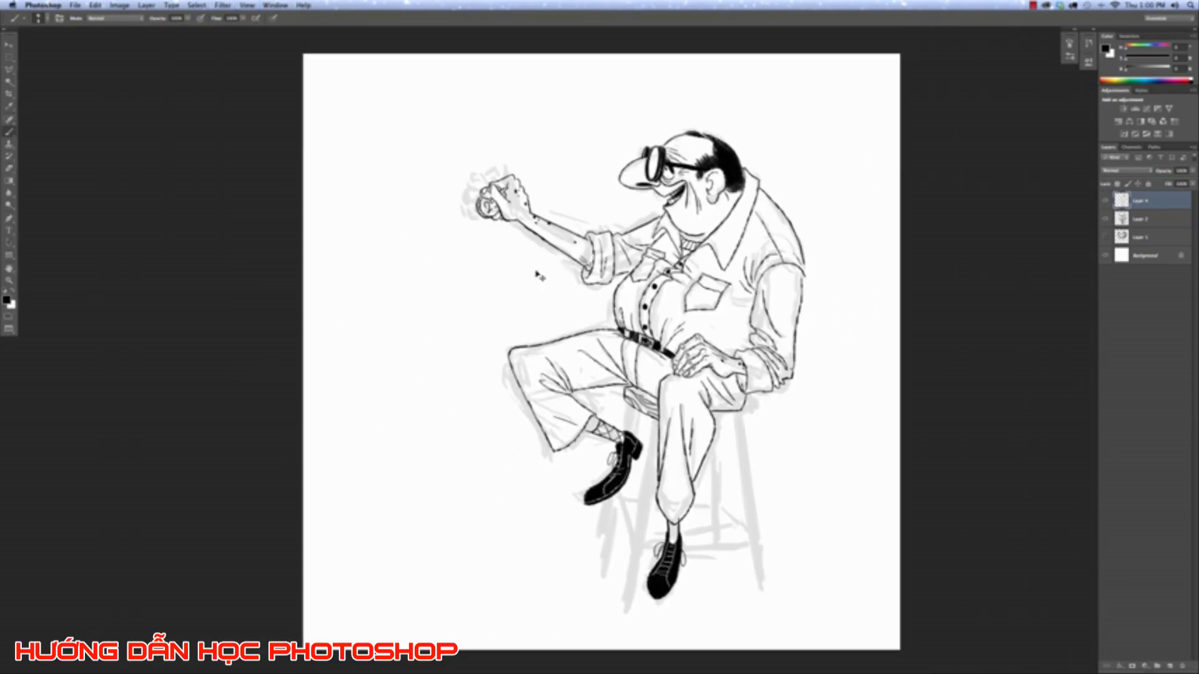
pyautogui.press('super+plus')
pyautogui.press('super+plus')
pyautogui.press('super+plus')
pyautogui.press('super+plus')
pyautogui.moveTo(1092, 617); pyautogui.dragTo(871, 367)
pyautogui.press('super+minus')
pyautogui.press('super+minus')
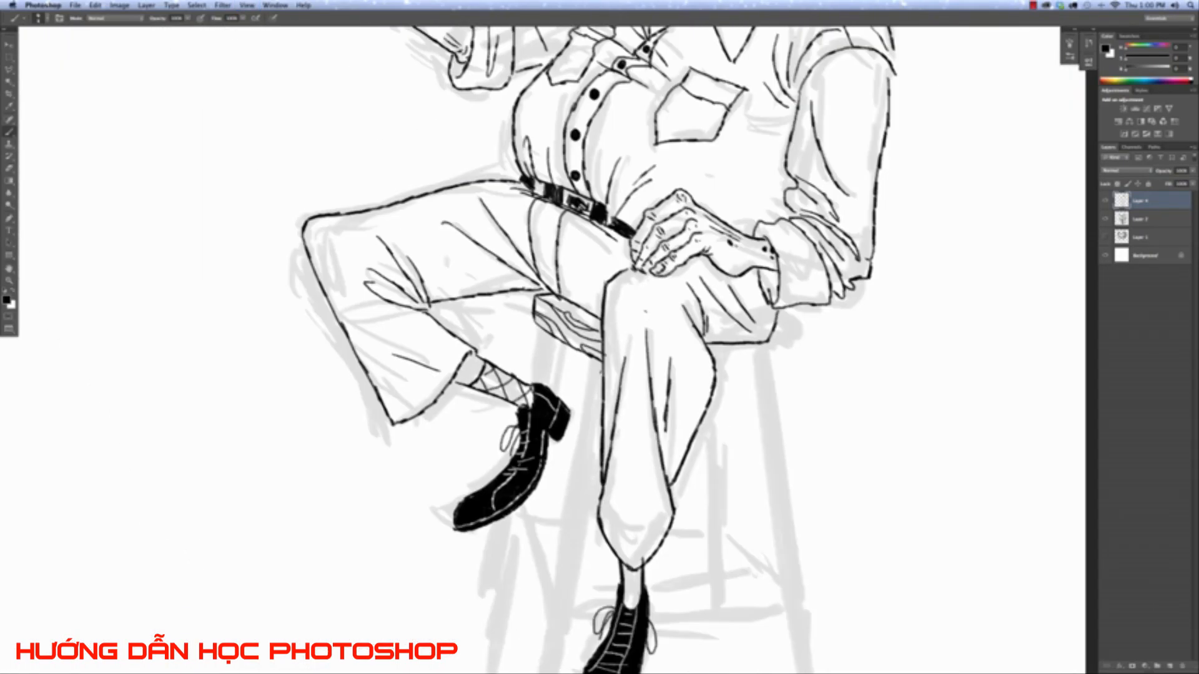
pyautogui.moveTo(859, 298)
pyautogui.mouseDown()
pyautogui.moveTo(716, 353)
pyautogui.moveTo(699, 388)
pyautogui.mouseUp()
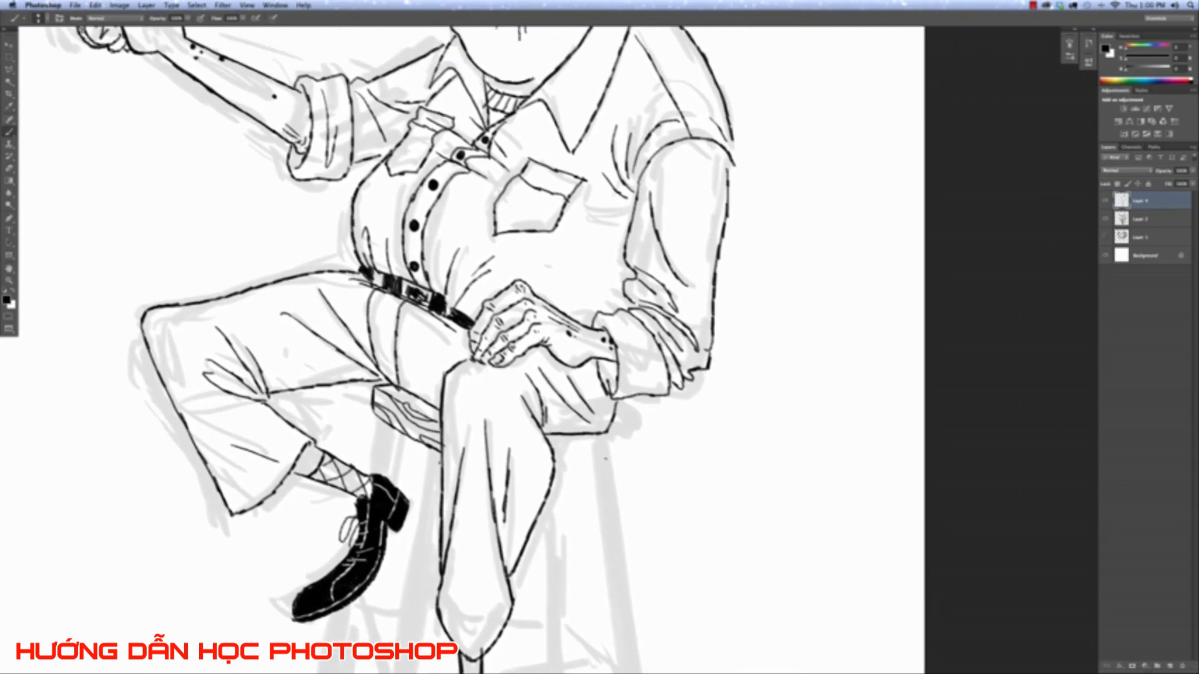
pyautogui.moveTo(559, 460); pyautogui.dragTo(613, 455)
pyautogui.moveTo(624, 420); pyautogui.dragTo(625, 448)
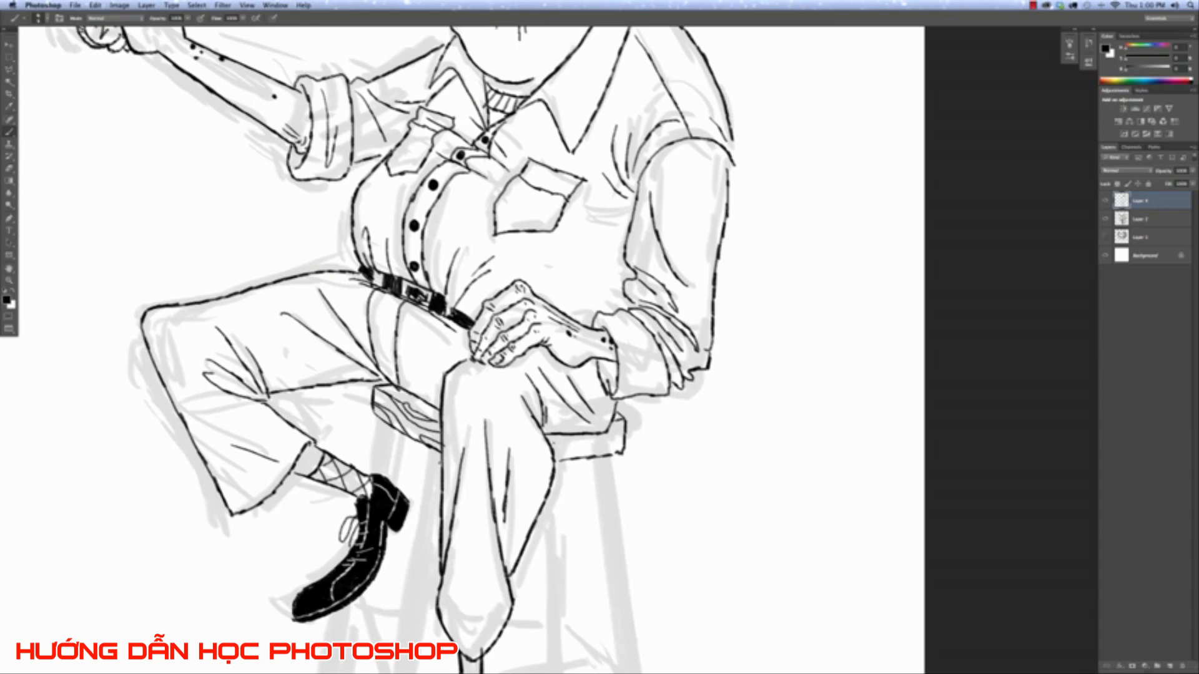
pyautogui.moveTo(573, 441)
pyautogui.mouseDown()
pyautogui.moveTo(557, 457)
pyautogui.moveTo(581, 435)
pyautogui.moveTo(619, 446)
pyautogui.mouseUp()
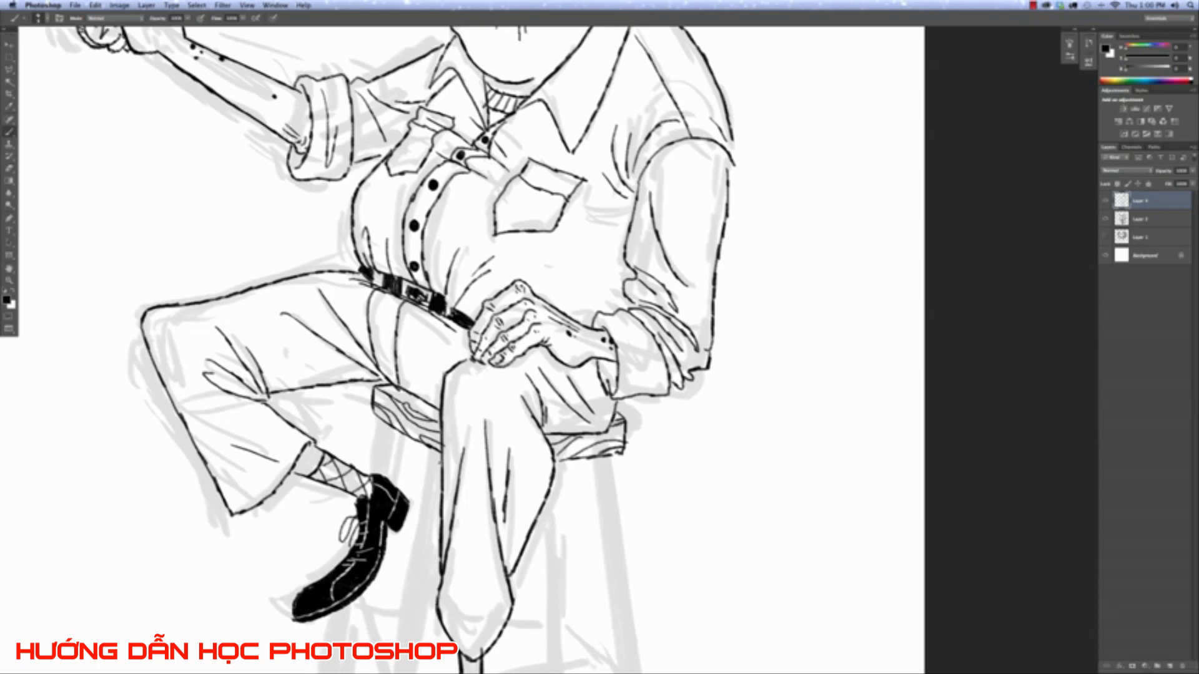
pyautogui.moveTo(624, 423); pyautogui.dragTo(606, 427)
# Ink both edges of the stool leg passing behind the raised shoe, from the seat down to its foot.
pyautogui.press('super+0')
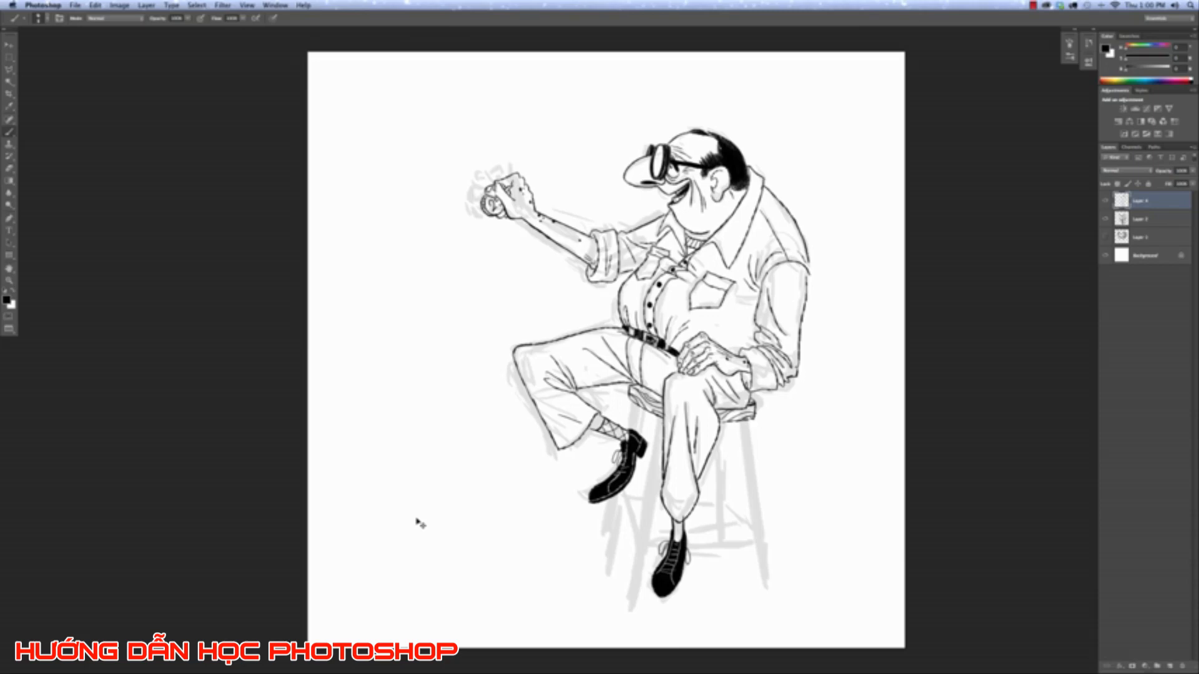
pyautogui.press('super+plus')
pyautogui.scroll(-10, 417, 522)
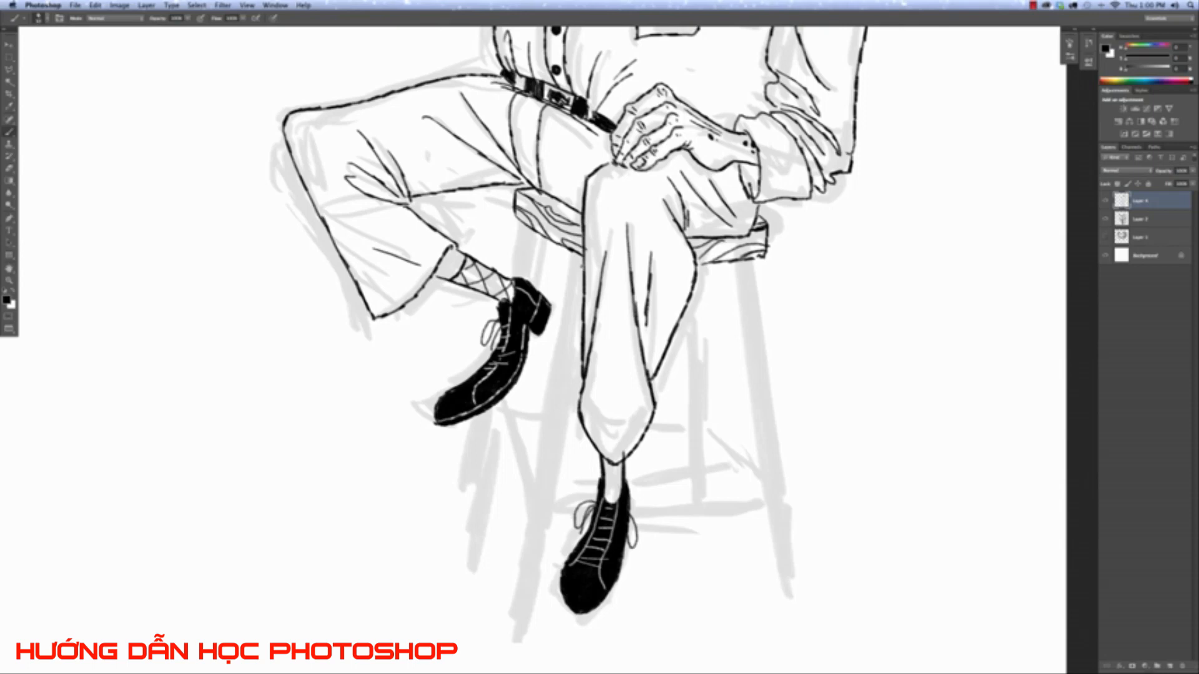
pyautogui.moveTo(519, 223); pyautogui.dragTo(518, 279)
pyautogui.press('super+z')
pyautogui.moveTo(520, 225)
pyautogui.mouseDown()
pyautogui.moveTo(519, 275)
pyautogui.moveTo(539, 261)
pyautogui.moveTo(534, 287)
pyautogui.mouseUp()
pyautogui.moveTo(493, 407); pyautogui.dragTo(467, 539)
pyautogui.moveTo(511, 393)
pyautogui.mouseDown()
pyautogui.moveTo(478, 543)
pyautogui.moveTo(471, 537)
pyautogui.moveTo(478, 564)
pyautogui.mouseUp()
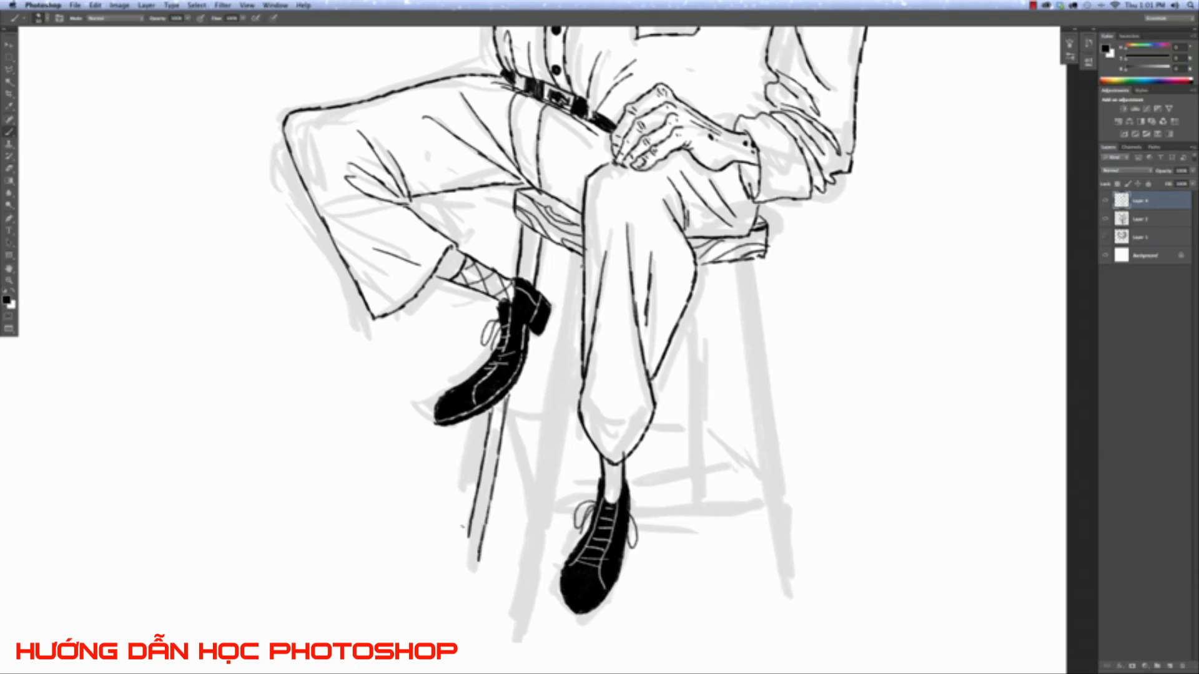
# Ink a long straight edge for the stool leg beside the lowered trouser leg, from under the seat to its foot.
pyautogui.press('super+0')
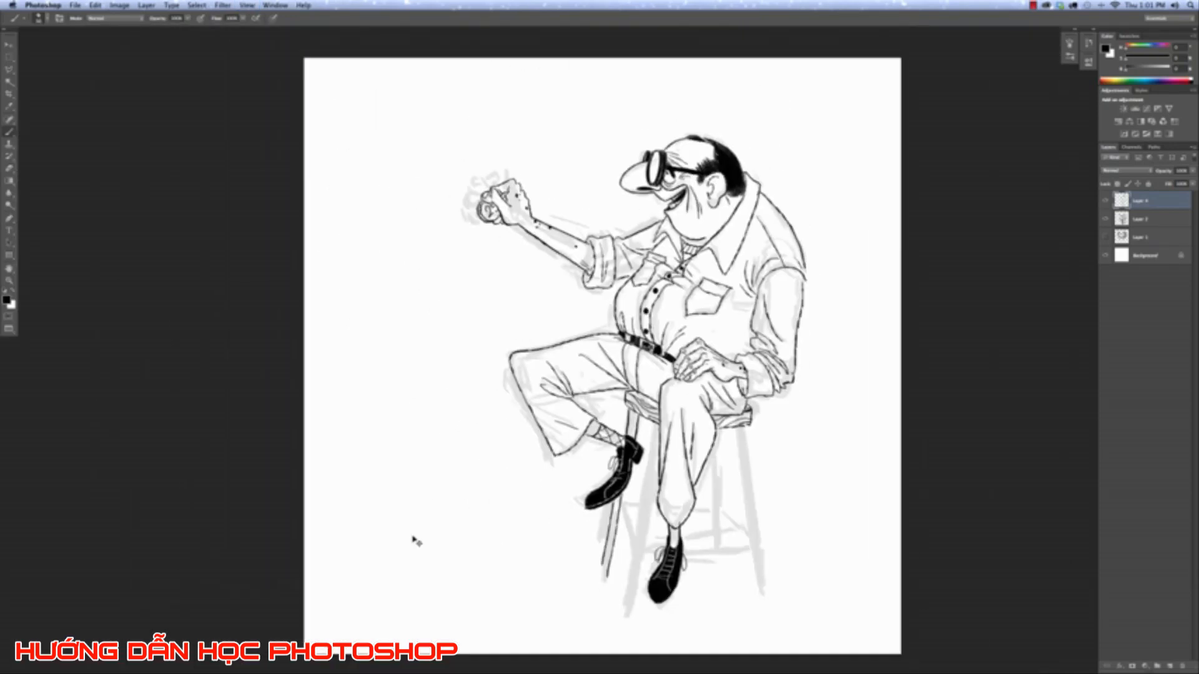
pyautogui.press('super+plus')
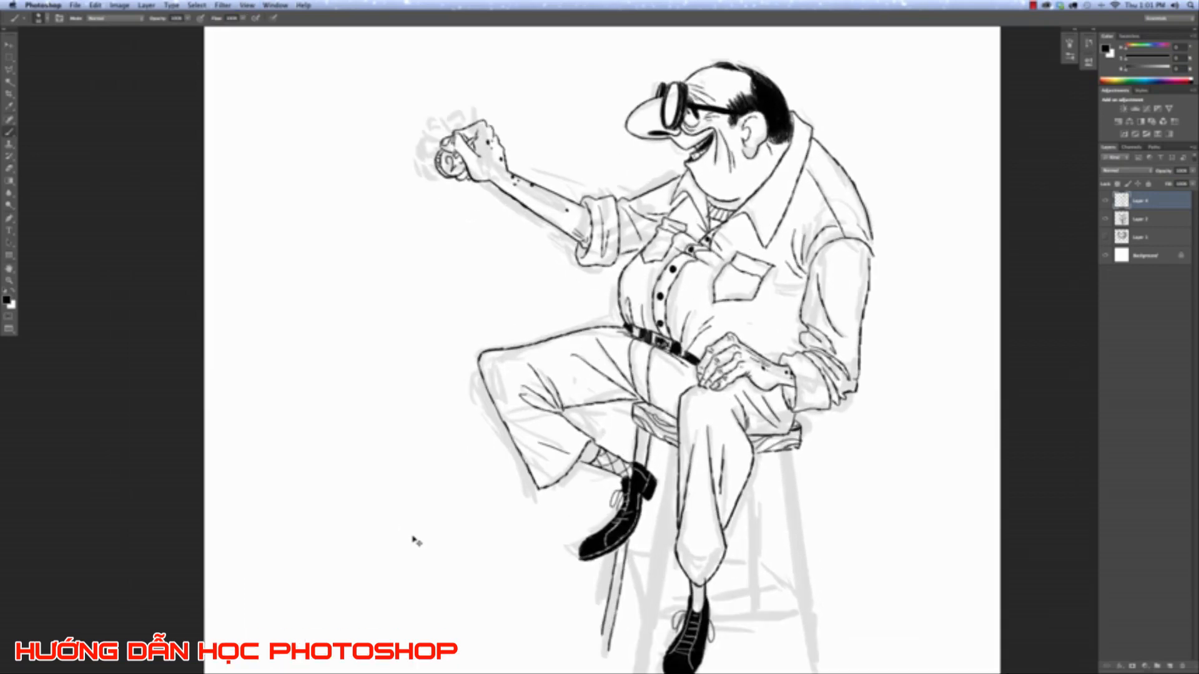
pyautogui.moveTo(657, 521); pyautogui.dragTo(640, 423)
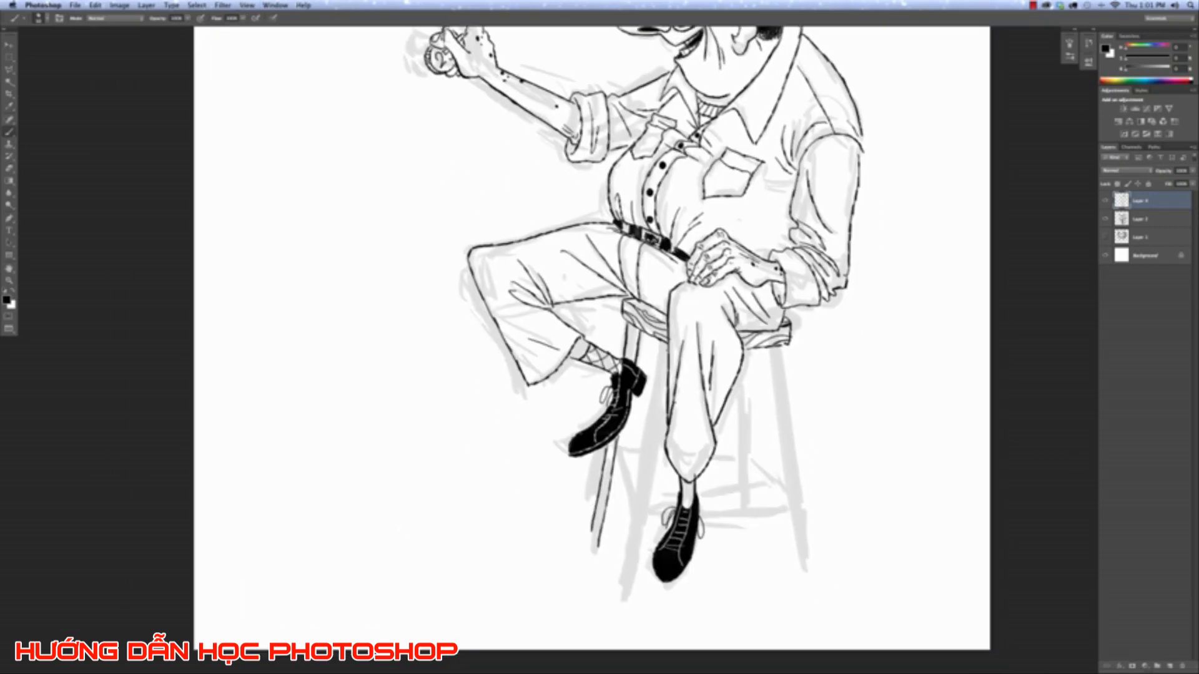
pyautogui.moveTo(663, 380); pyautogui.dragTo(638, 592)
pyautogui.press('super+z')
pyautogui.moveTo(665, 379); pyautogui.dragTo(631, 592)
pyautogui.press('super+z')
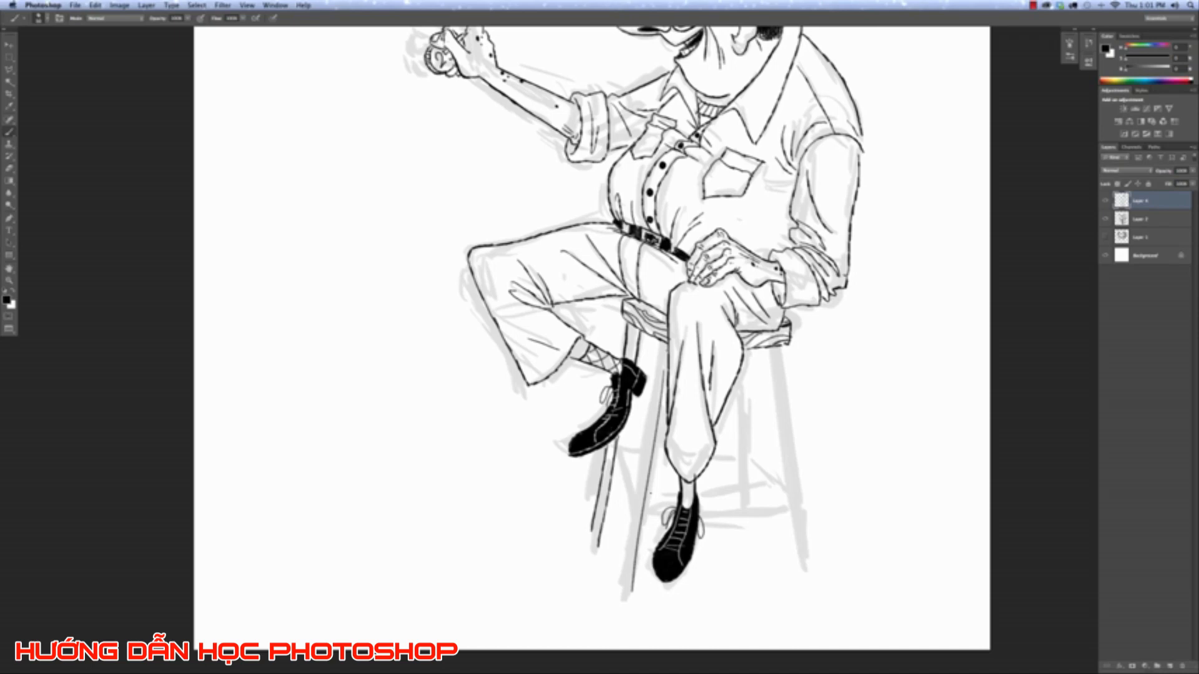
# Fill the stool leg behind the raised shoe with solid black, both above and below the shoe.
pyautogui.press('super+equal')
pyautogui.press('super+equal')
pyautogui.press('super+equal')
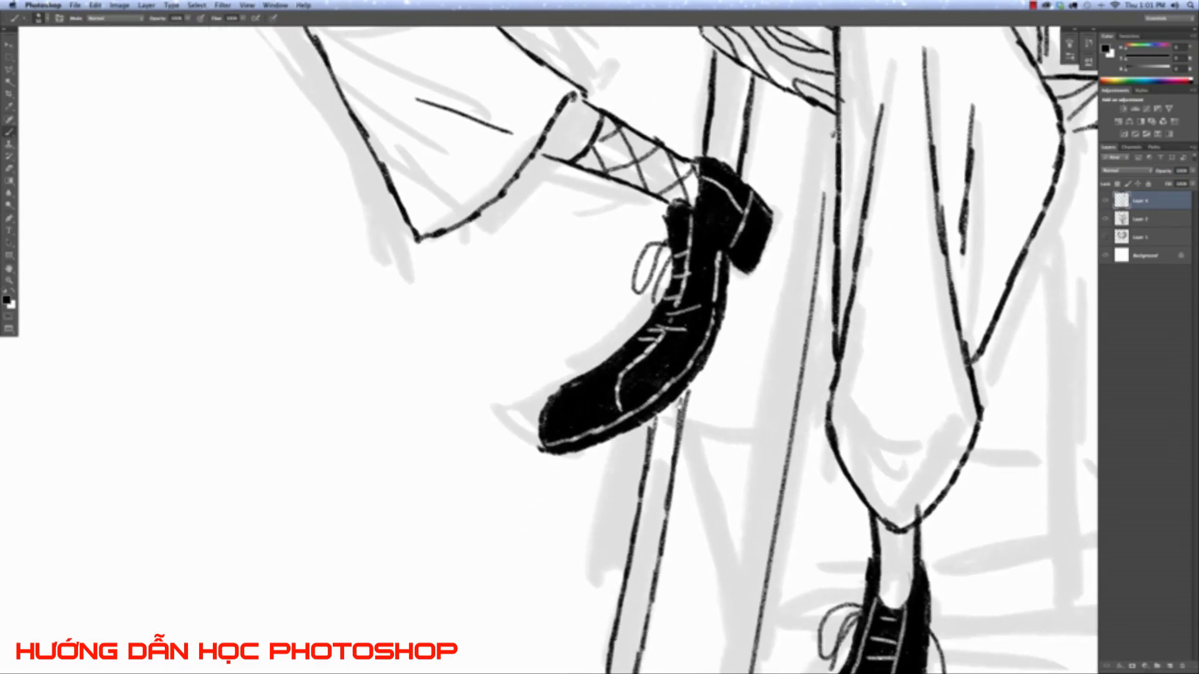
pyautogui.moveTo(676, 407)
pyautogui.mouseDown()
pyautogui.moveTo(660, 425)
pyautogui.moveTo(687, 394)
pyautogui.moveTo(649, 427)
pyautogui.mouseUp()
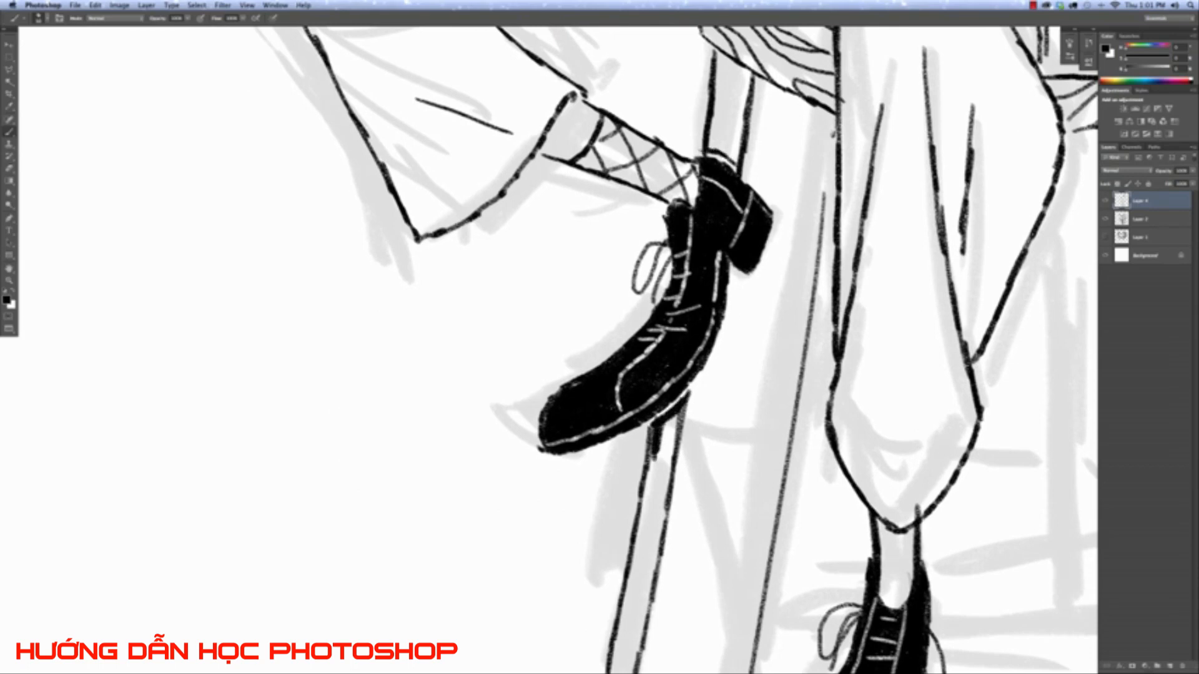
pyautogui.moveTo(722, 114)
pyautogui.mouseDown()
pyautogui.moveTo(712, 149)
pyautogui.moveTo(730, 131)
pyautogui.moveTo(735, 159)
pyautogui.moveTo(746, 68)
pyautogui.moveTo(727, 57)
pyautogui.moveTo(718, 118)
pyautogui.moveTo(722, 69)
pyautogui.mouseUp()
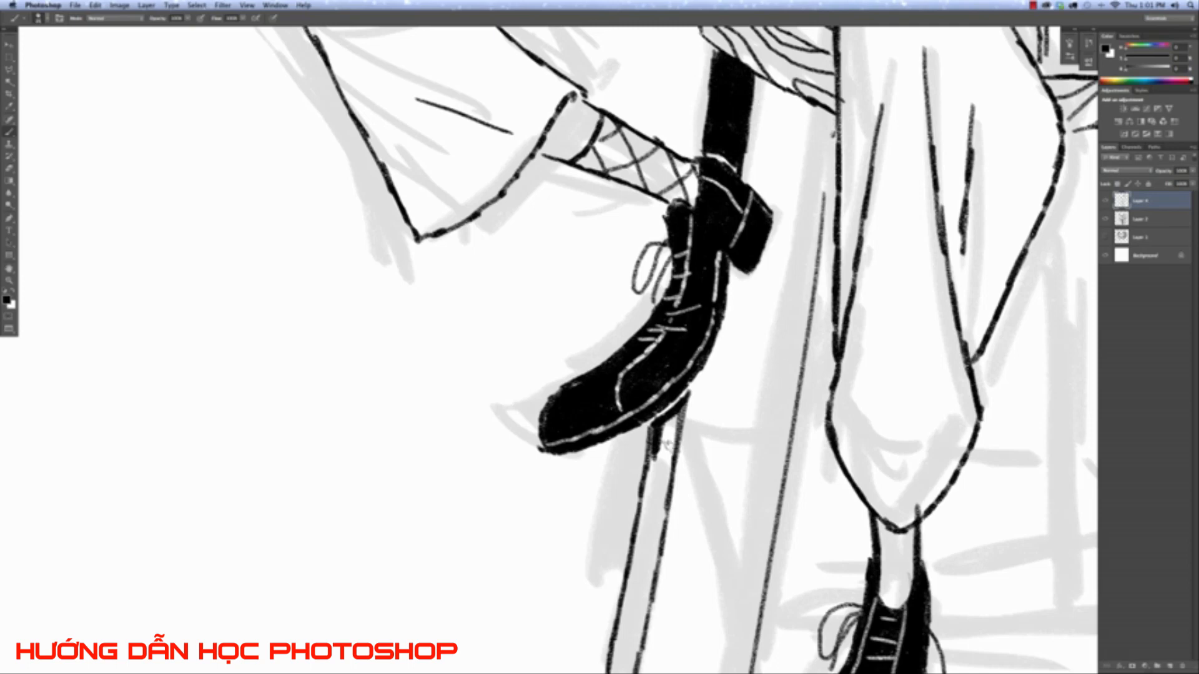
pyautogui.moveTo(671, 415)
pyautogui.mouseDown()
pyautogui.moveTo(657, 464)
pyautogui.moveTo(658, 428)
pyautogui.moveTo(643, 541)
pyautogui.moveTo(673, 425)
pyautogui.moveTo(634, 598)
pyautogui.moveTo(668, 401)
pyautogui.moveTo(643, 530)
pyautogui.mouseUp()
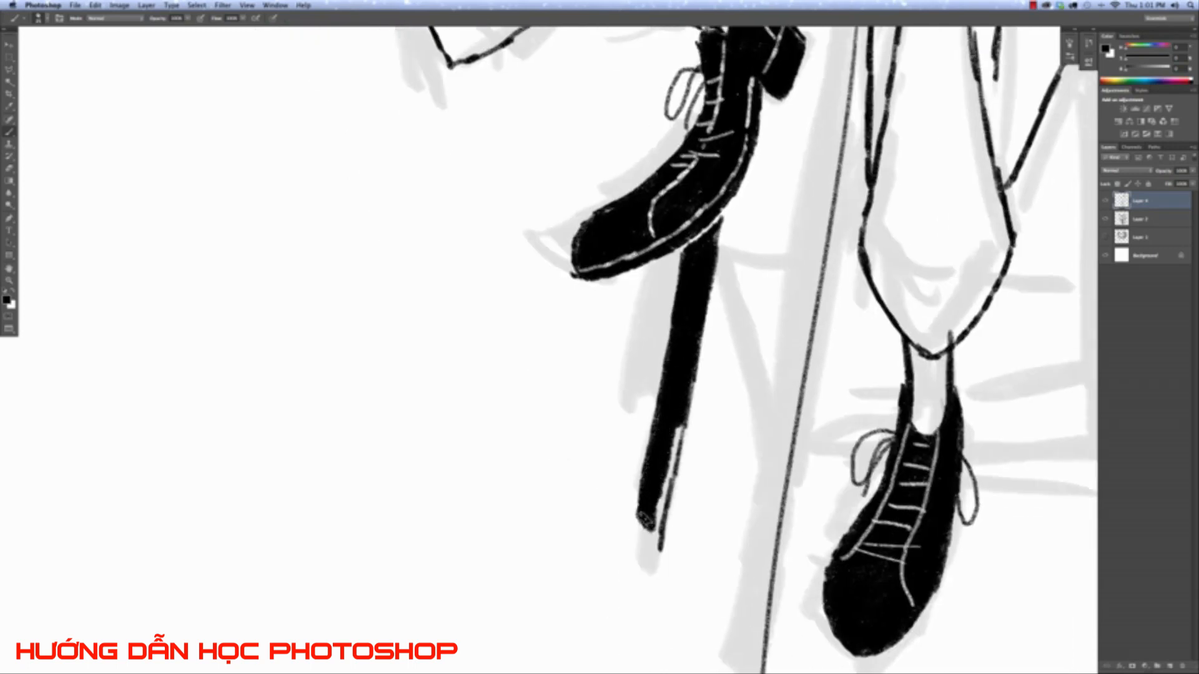
pyautogui.moveTo(675, 431)
pyautogui.mouseDown()
pyautogui.moveTo(653, 549)
pyautogui.moveTo(665, 537)
pyautogui.mouseUp()
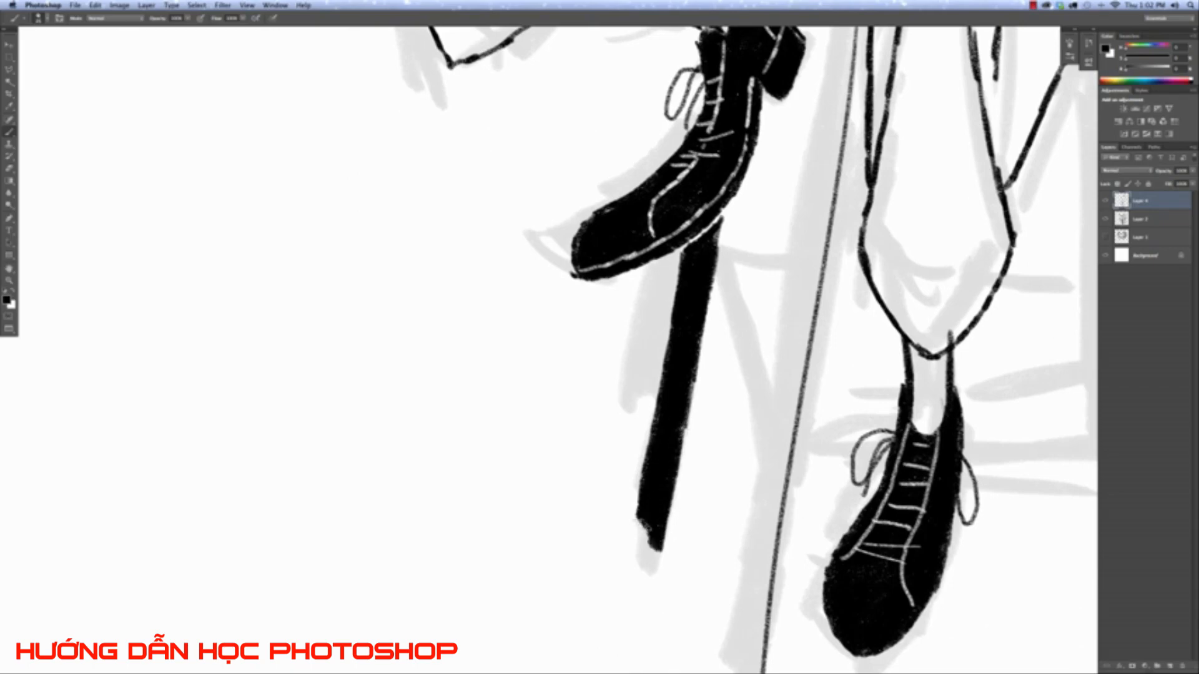
# Fill the upper part of the stool leg beside the lowered trouser leg with solid black, starting under the seat.
pyautogui.press('super+minus')
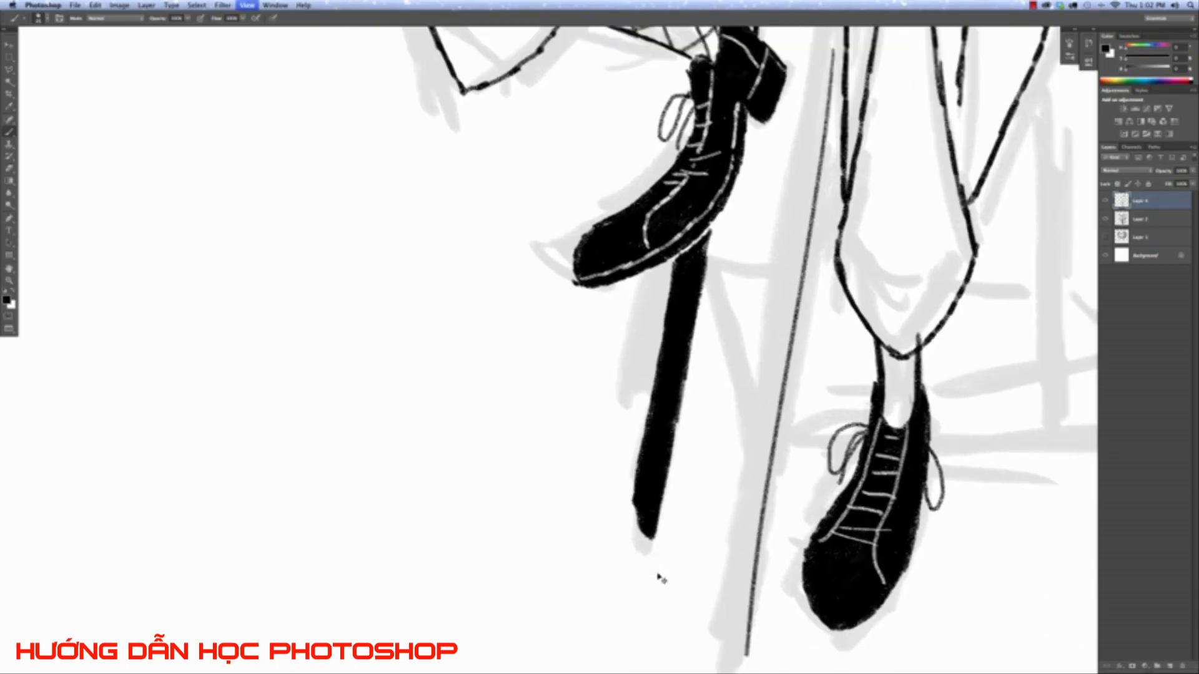
pyautogui.press('super+minus')
pyautogui.press('super+minus')
pyautogui.press('super+minus')
pyautogui.press('super+plus')
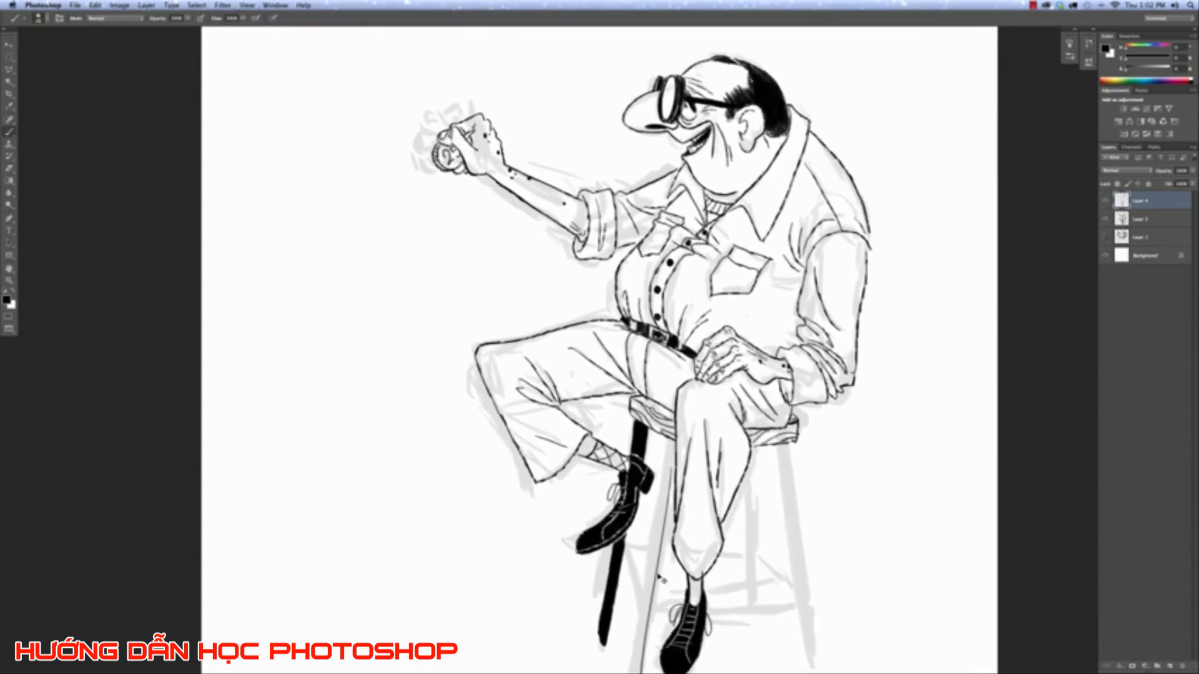
pyautogui.press('super+plus')
pyautogui.moveTo(881, 504); pyautogui.dragTo(821, 326)
pyautogui.press('super+minus')
pyautogui.press('super+minus')
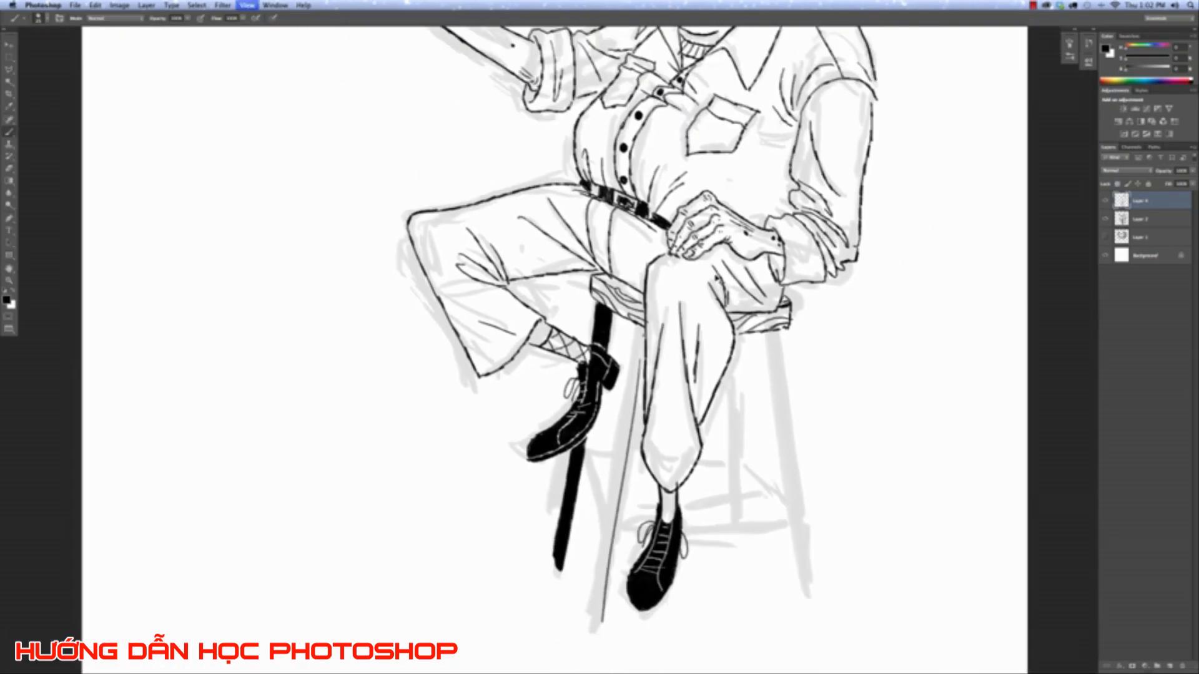
pyautogui.press('super+plus')
pyautogui.press('super+plus')
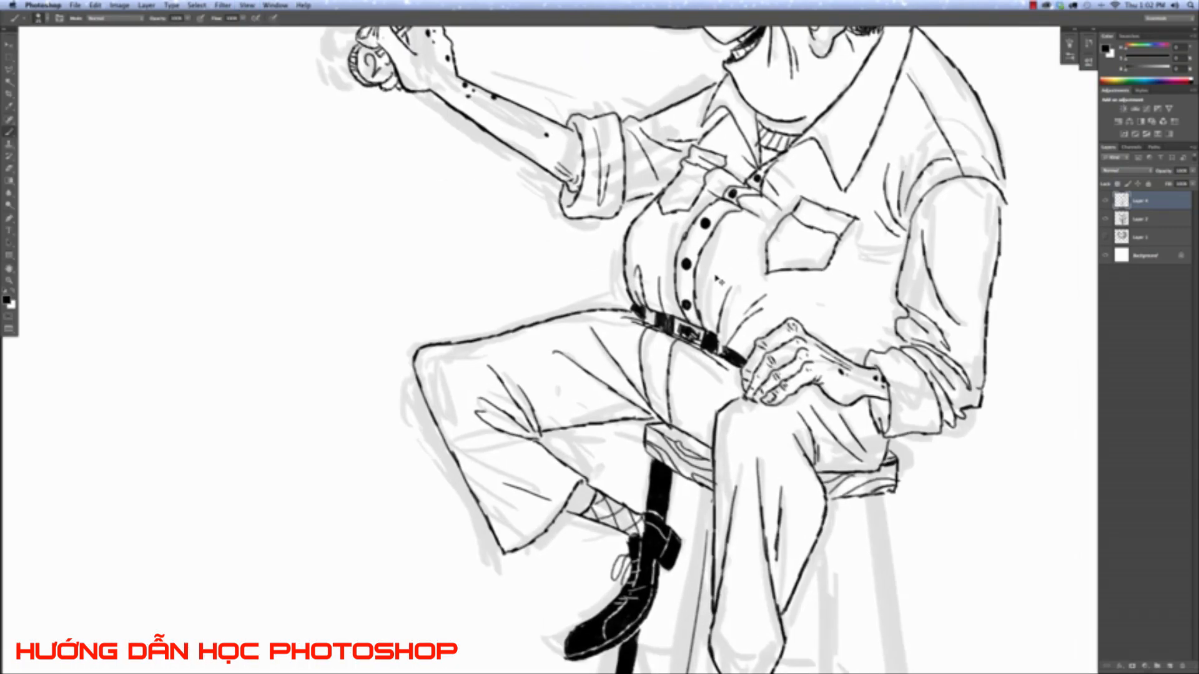
pyautogui.moveTo(793, 637); pyautogui.dragTo(733, 430)
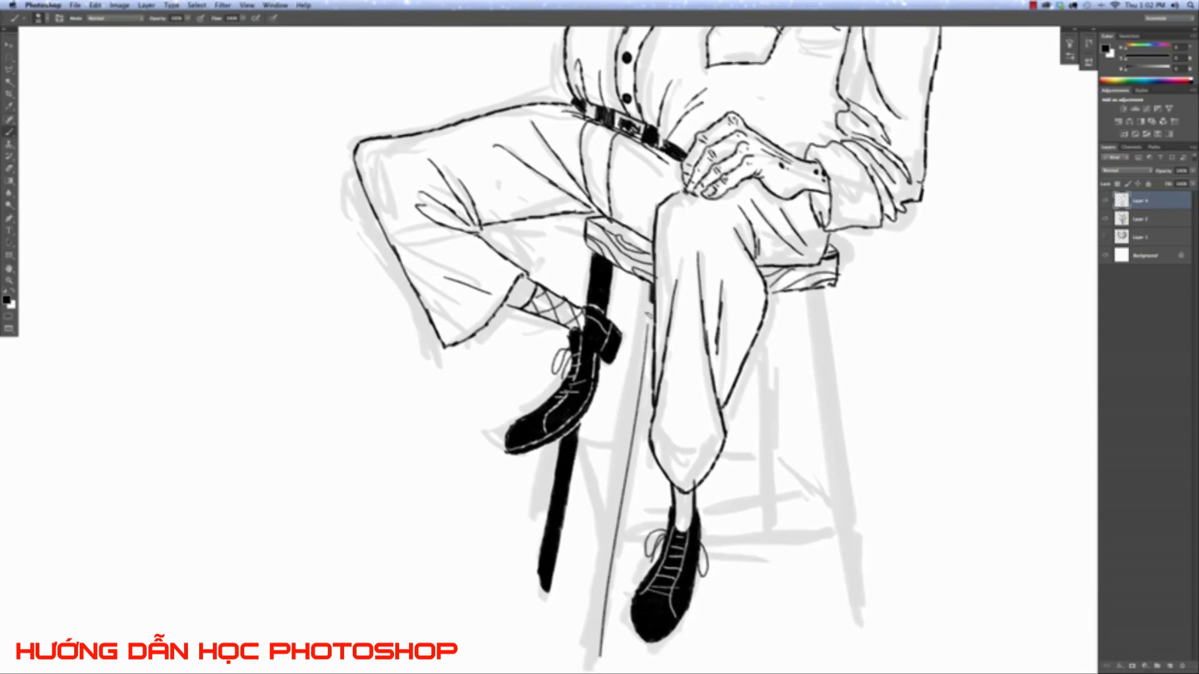
pyautogui.moveTo(651, 284); pyautogui.dragTo(633, 394)
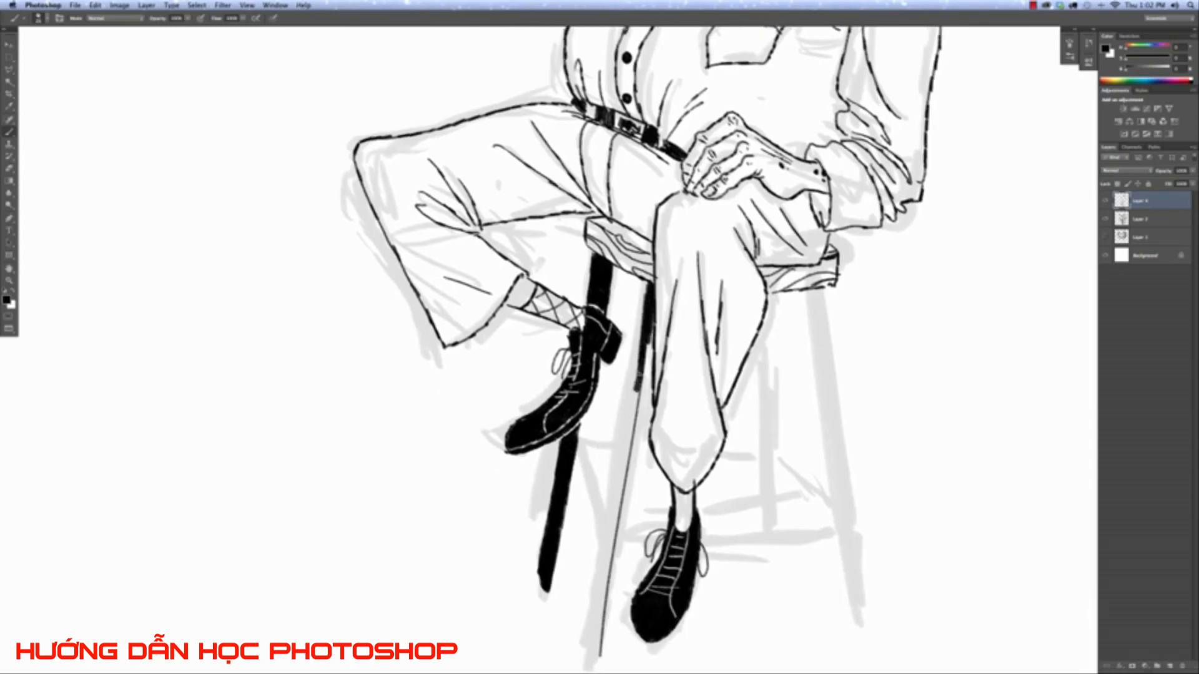
pyautogui.moveTo(643, 318); pyautogui.dragTo(637, 397)
pyautogui.moveTo(639, 341)
pyautogui.mouseDown()
pyautogui.moveTo(631, 417)
pyautogui.moveTo(637, 405)
pyautogui.mouseUp()
pyautogui.moveTo(655, 315); pyautogui.dragTo(641, 390)
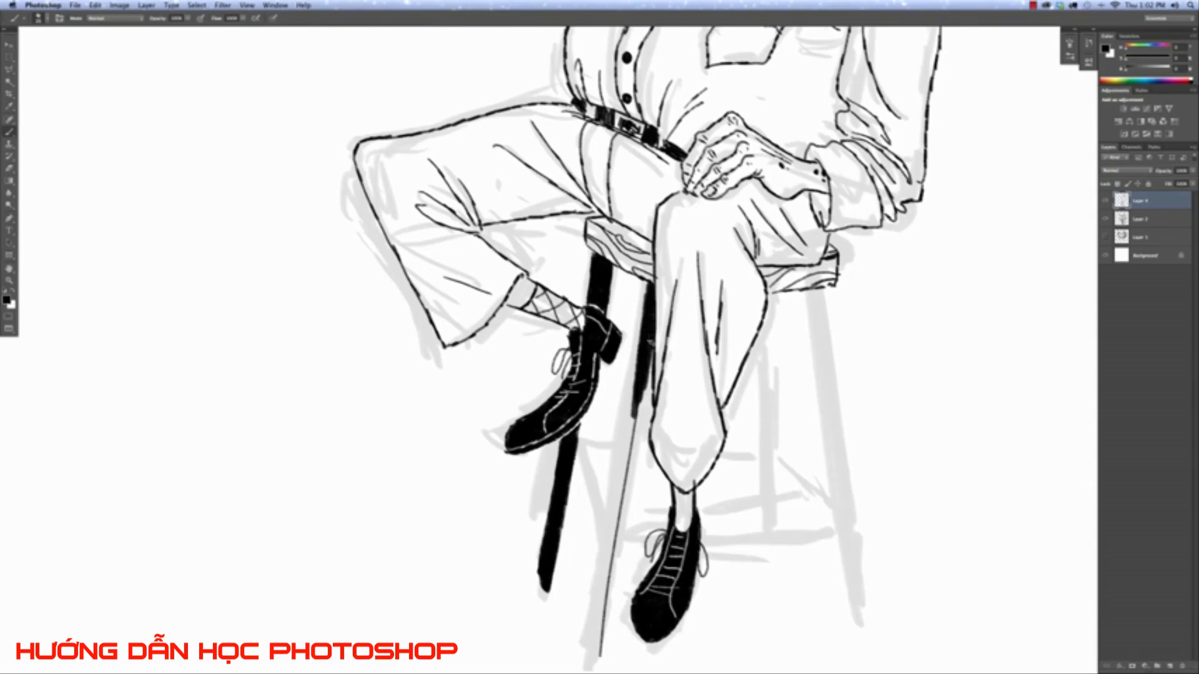
# Continue the solid black fill of the front stool leg past the trouser knee and ankle down to its foot.
pyautogui.moveTo(651, 342); pyautogui.dragTo(636, 434)
pyautogui.moveTo(649, 374); pyautogui.dragTo(637, 443)
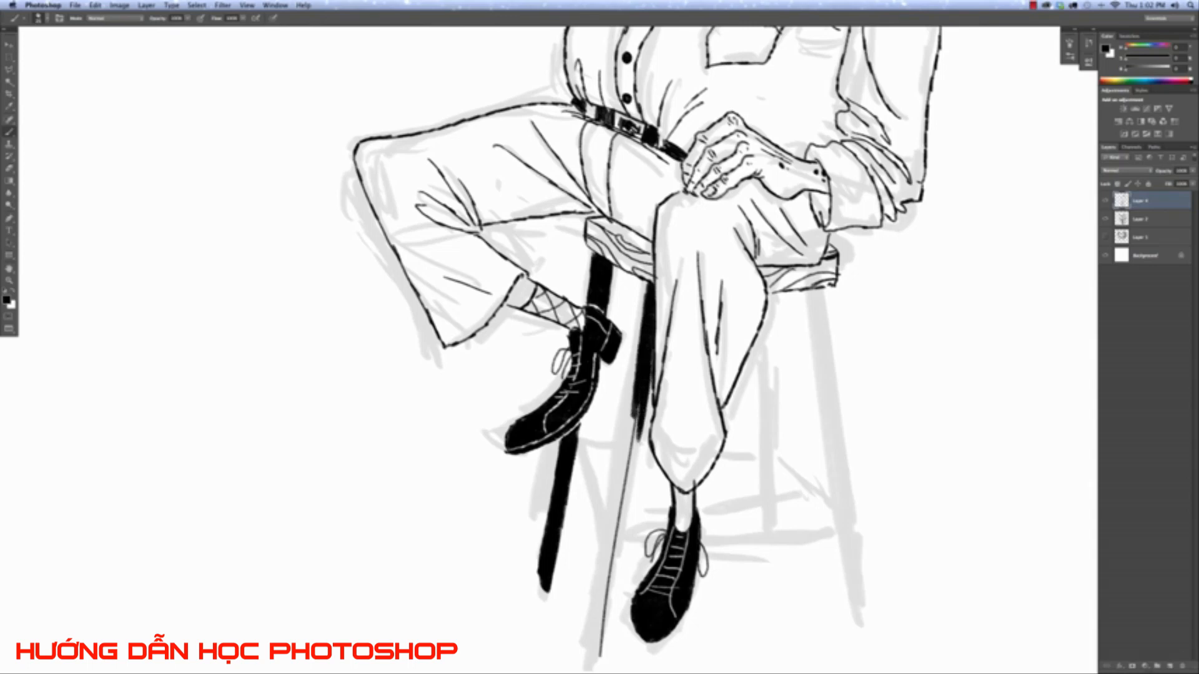
pyautogui.moveTo(644, 399); pyautogui.dragTo(627, 469)
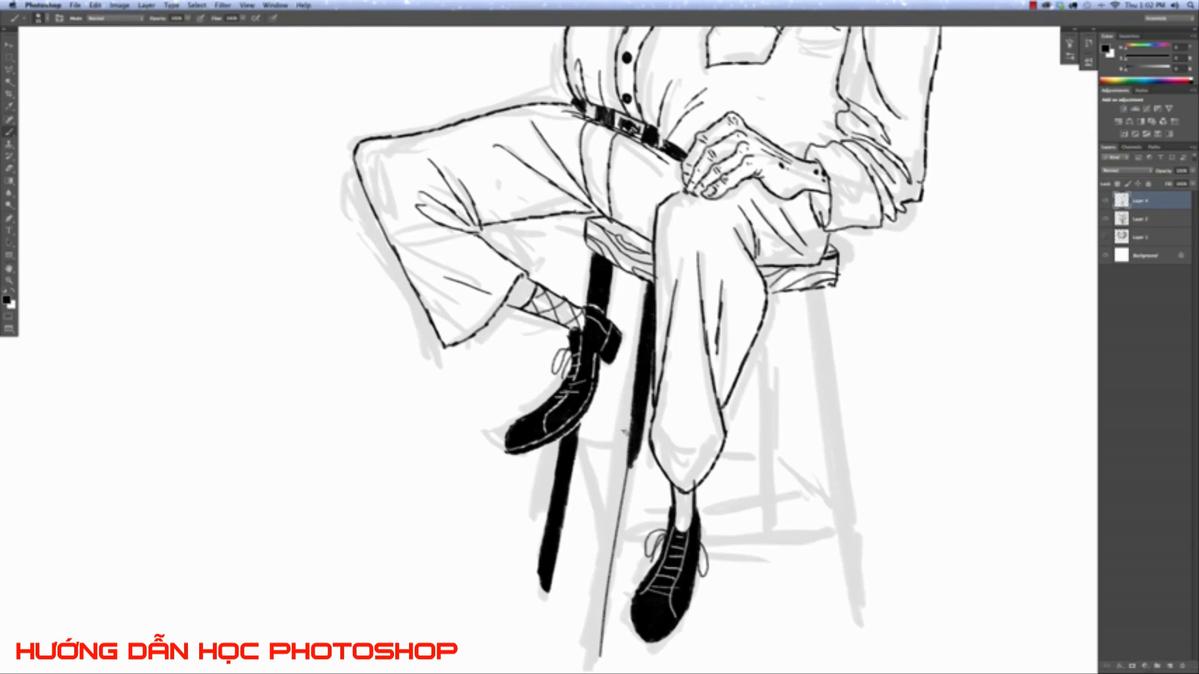
pyautogui.moveTo(635, 409); pyautogui.dragTo(618, 522)
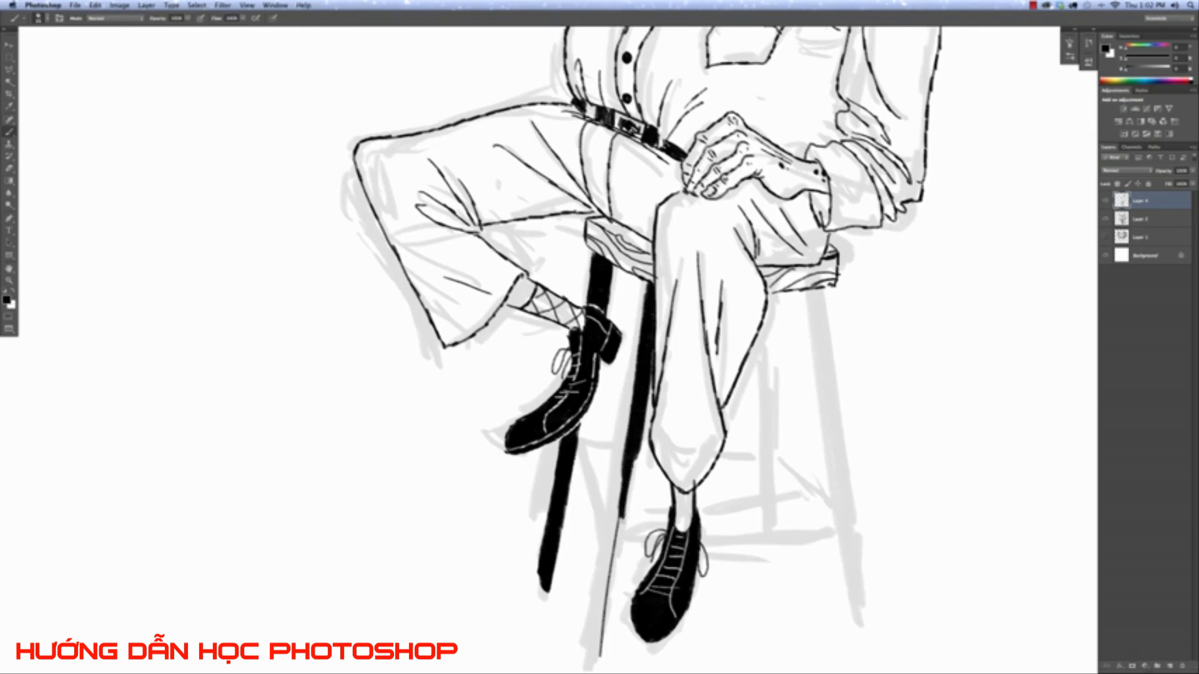
pyautogui.moveTo(627, 476); pyautogui.dragTo(615, 527)
pyautogui.moveTo(635, 455); pyautogui.dragTo(621, 534)
pyautogui.scroll(-5, 590, 451)
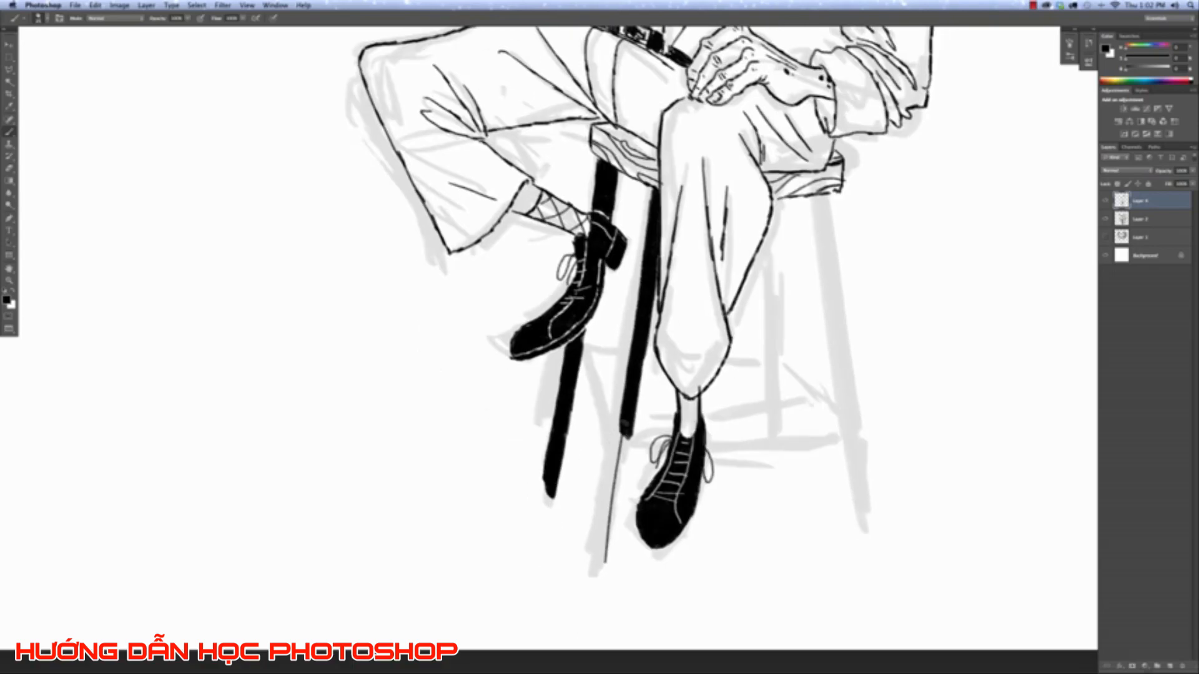
pyautogui.moveTo(624, 423); pyautogui.dragTo(606, 542)
pyautogui.moveTo(624, 433)
pyautogui.mouseDown()
pyautogui.moveTo(611, 540)
pyautogui.moveTo(614, 512)
pyautogui.mouseUp()
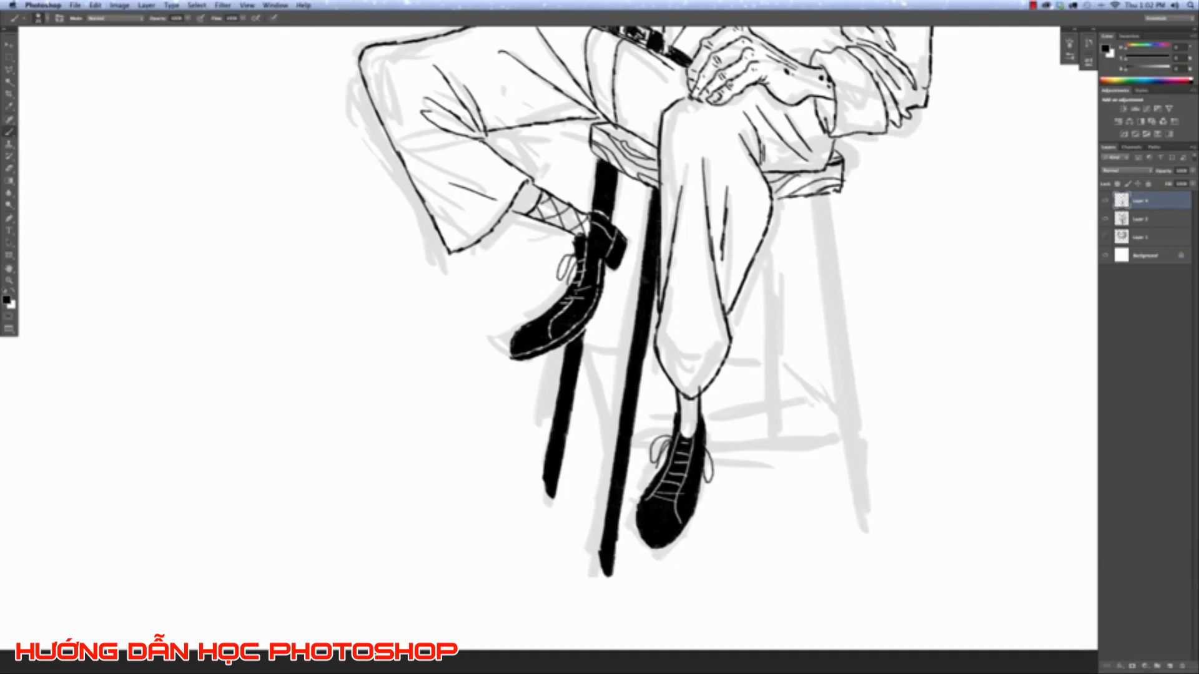
# Ink the inner edge of the outer stool leg beyond the lowered leg, from the seat down to its foot.
pyautogui.press('super+0')
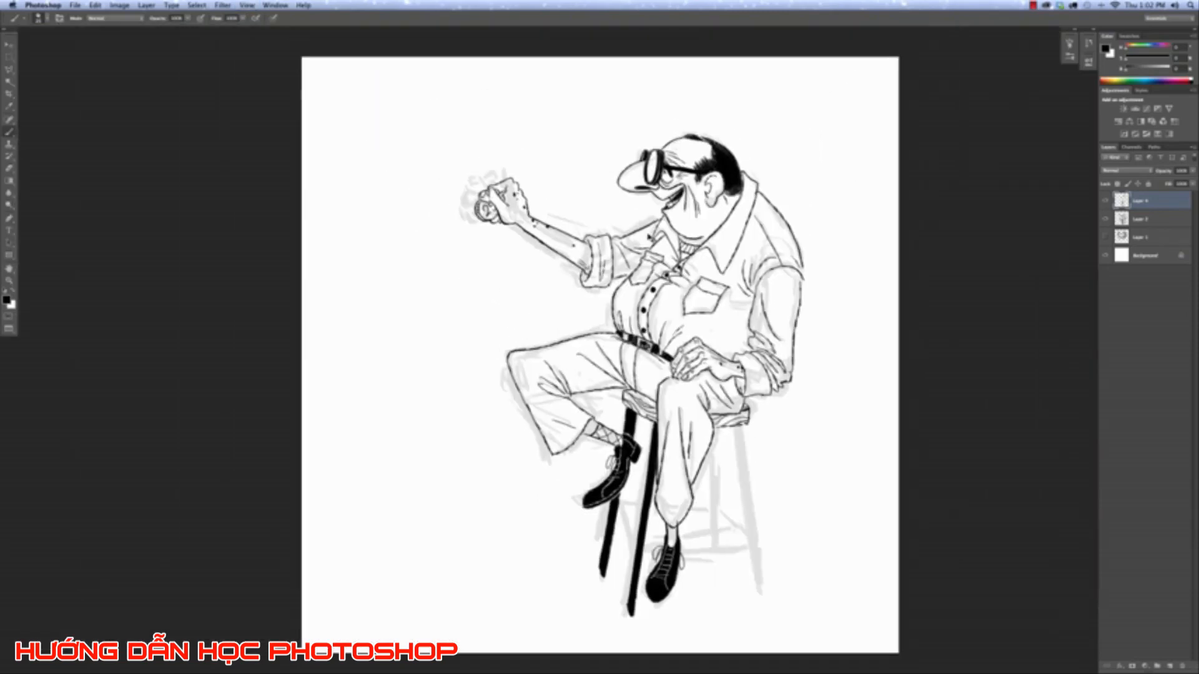
pyautogui.press('super+plus')
pyautogui.press('super+plus')
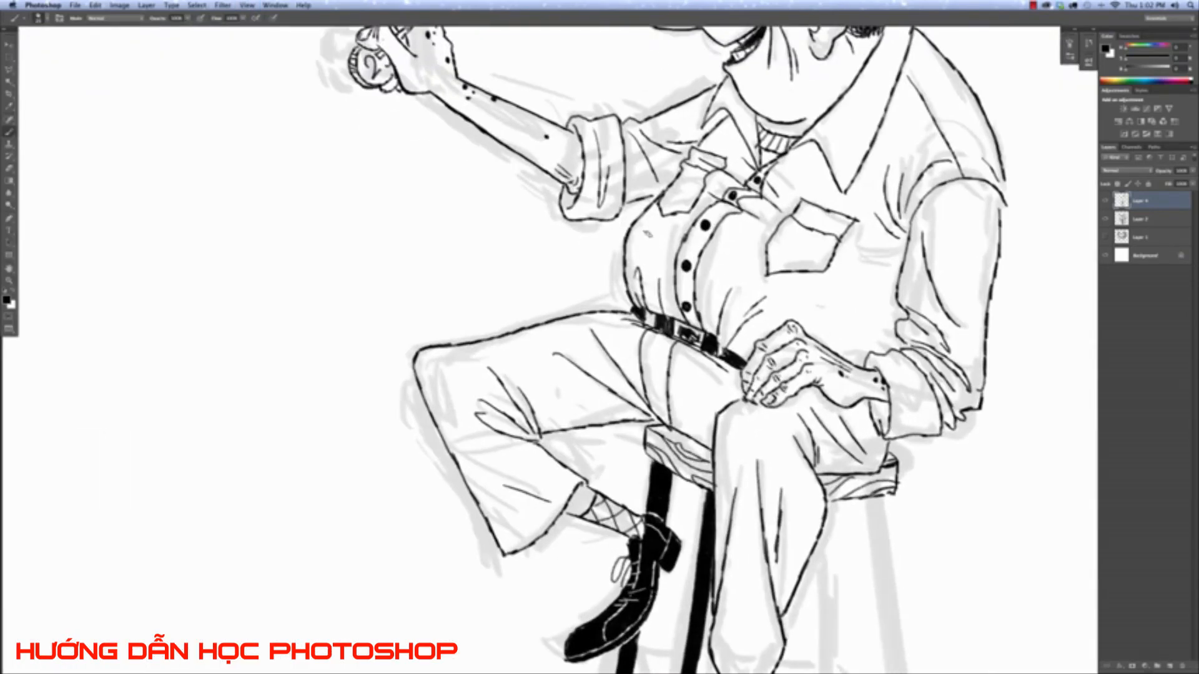
pyautogui.moveTo(801, 480); pyautogui.dragTo(598, 292)
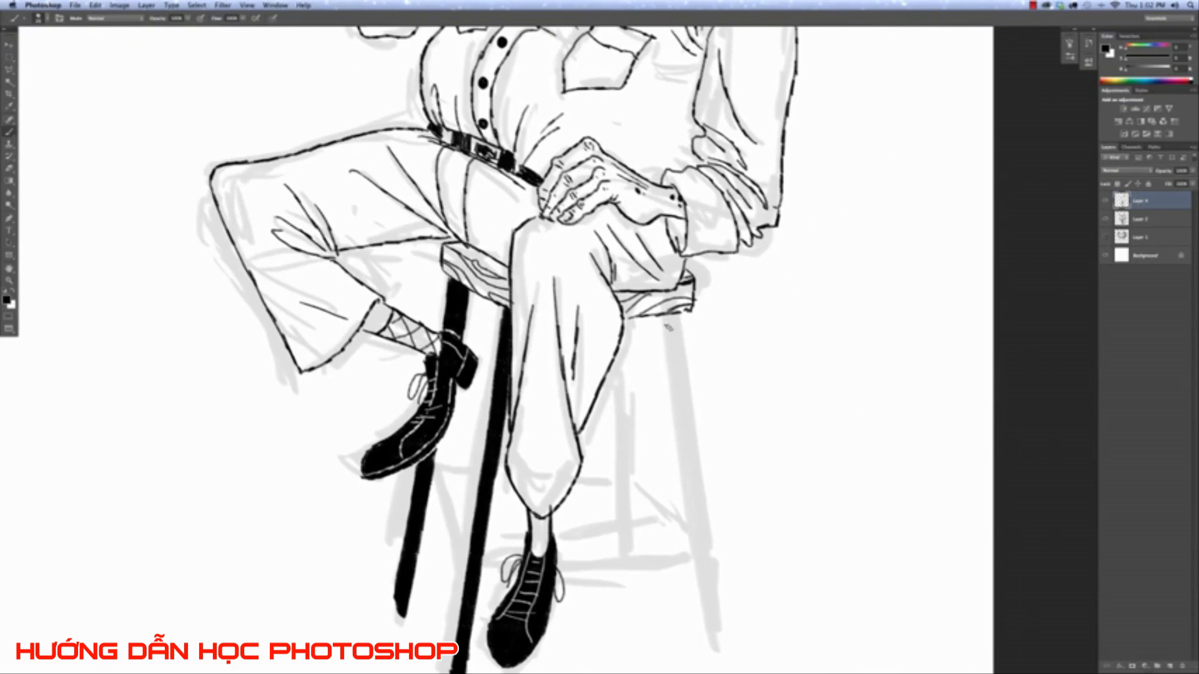
pyautogui.moveTo(666, 316); pyautogui.dragTo(702, 649)
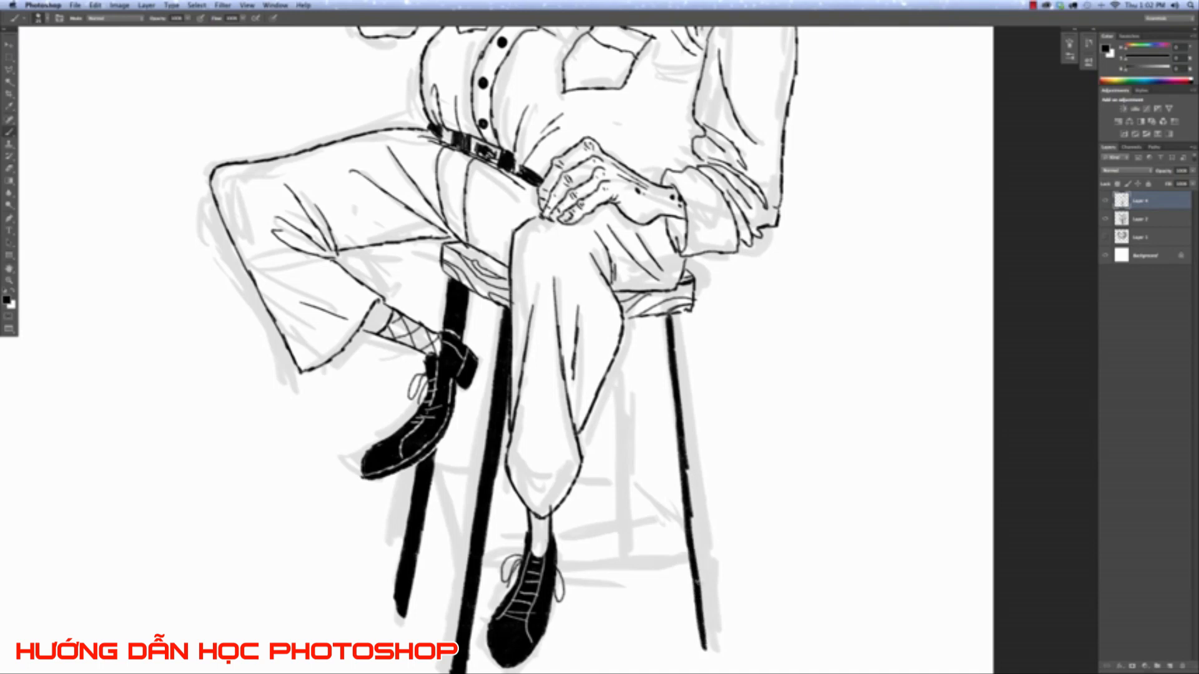
# Thicken the outer stool leg to its full width in solid black from the seat to the foot.
pyautogui.scroll(-5, 699, 562)
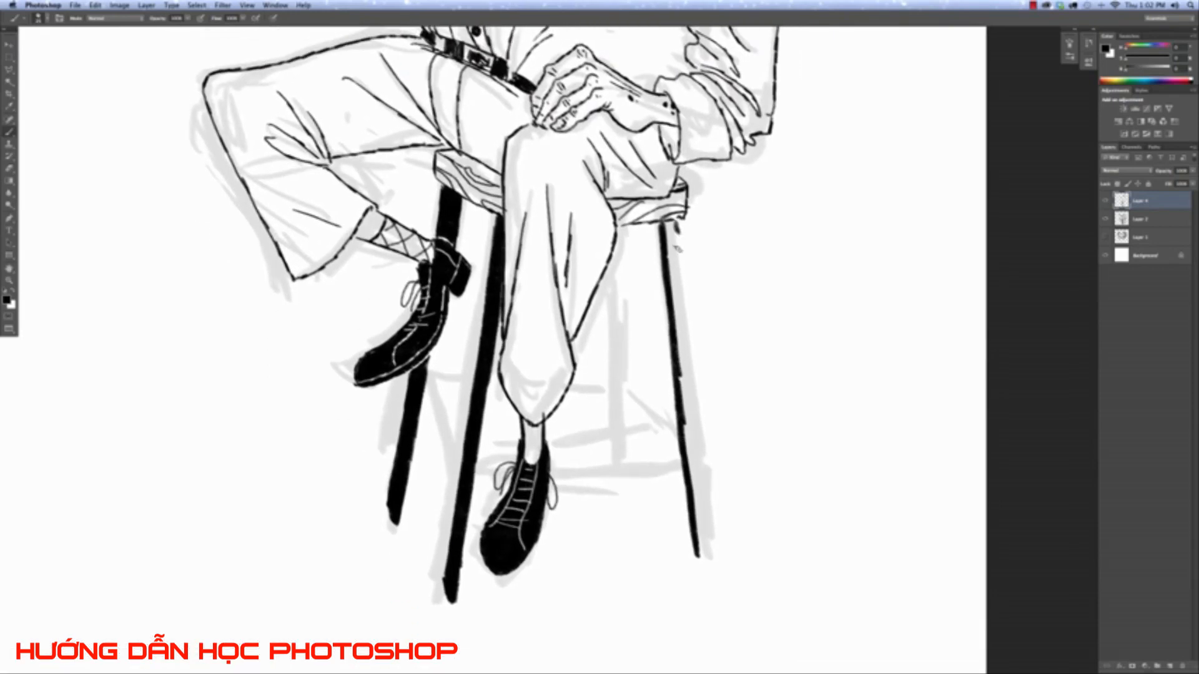
pyautogui.moveTo(675, 215); pyautogui.dragTo(675, 309)
pyautogui.moveTo(674, 257); pyautogui.dragTo(684, 359)
pyautogui.moveTo(677, 281); pyautogui.dragTo(697, 540)
pyautogui.moveTo(692, 460); pyautogui.dragTo(701, 549)
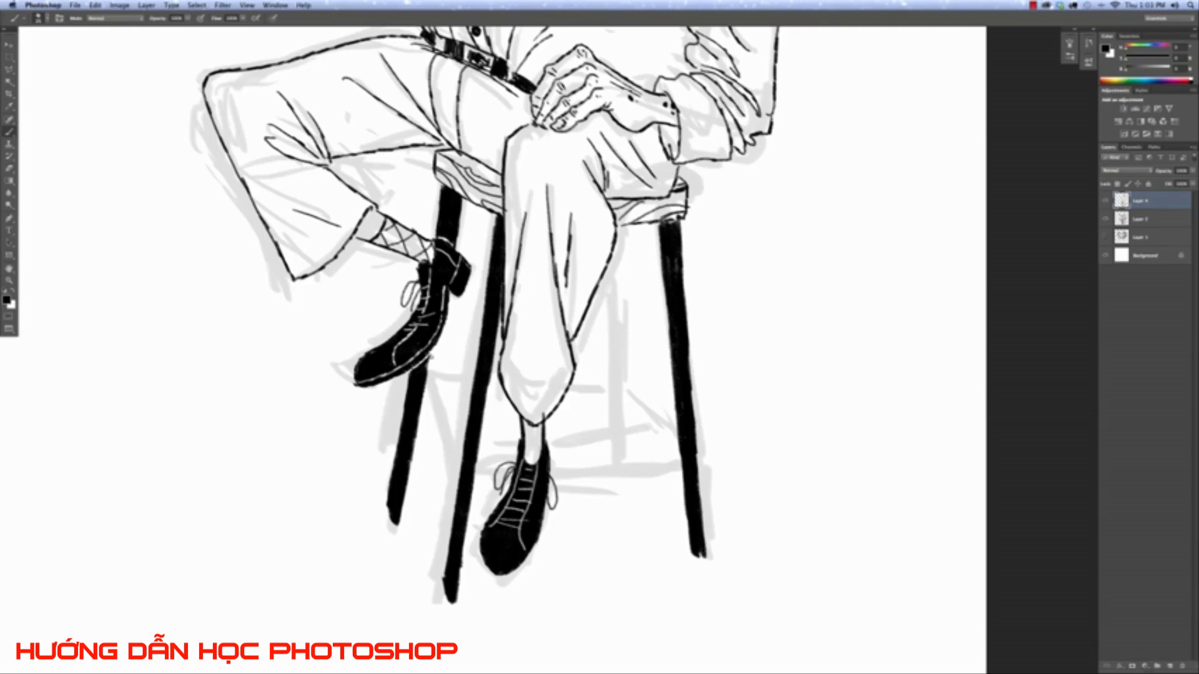
# Ink a slanted crossbar from beneath the raised shoe to the front stool leg and fill it solid black.
pyautogui.moveTo(431, 359); pyautogui.dragTo(463, 435)
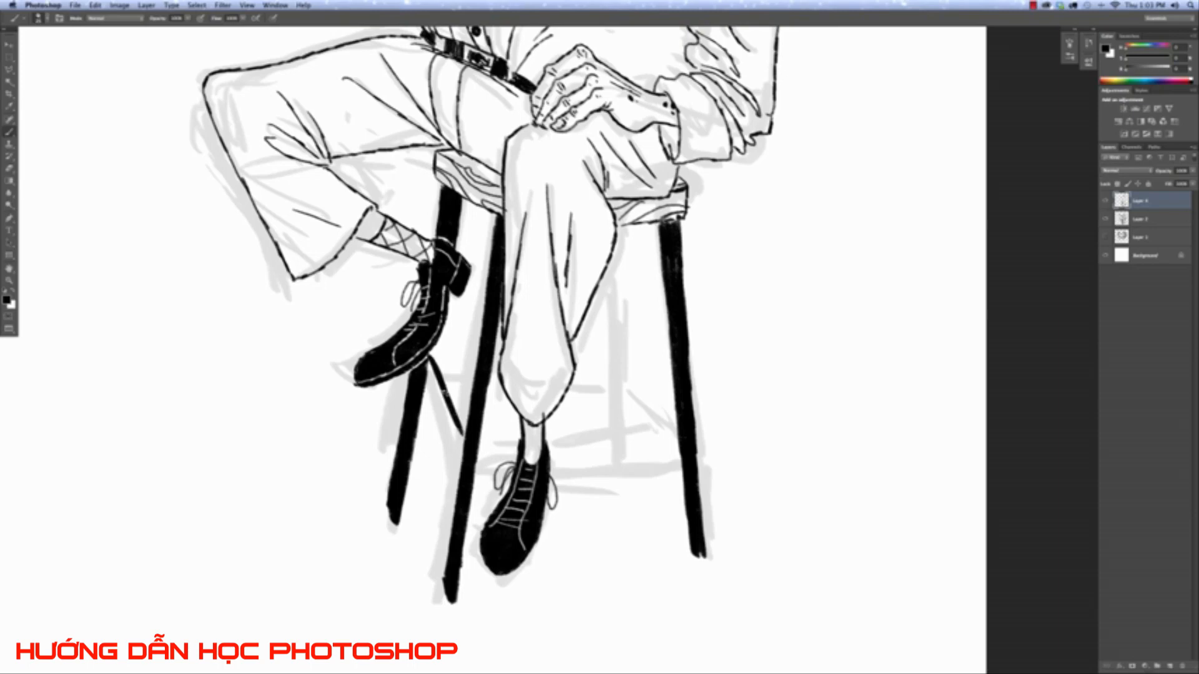
pyautogui.moveTo(443, 394); pyautogui.dragTo(468, 443)
pyautogui.press('super+0')
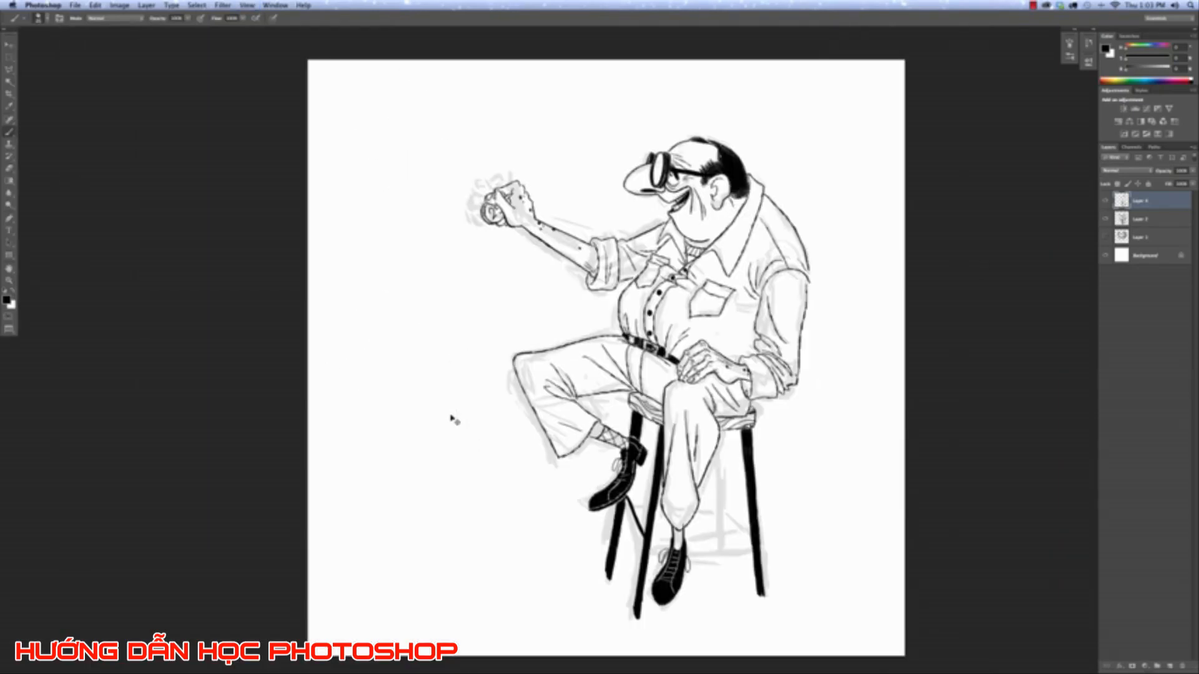
pyautogui.press('super+plus')
pyautogui.press('super+plus')
pyautogui.press('super+plus')
pyautogui.press('super+plus')
pyautogui.moveTo(599, 549); pyautogui.dragTo(442, 86)
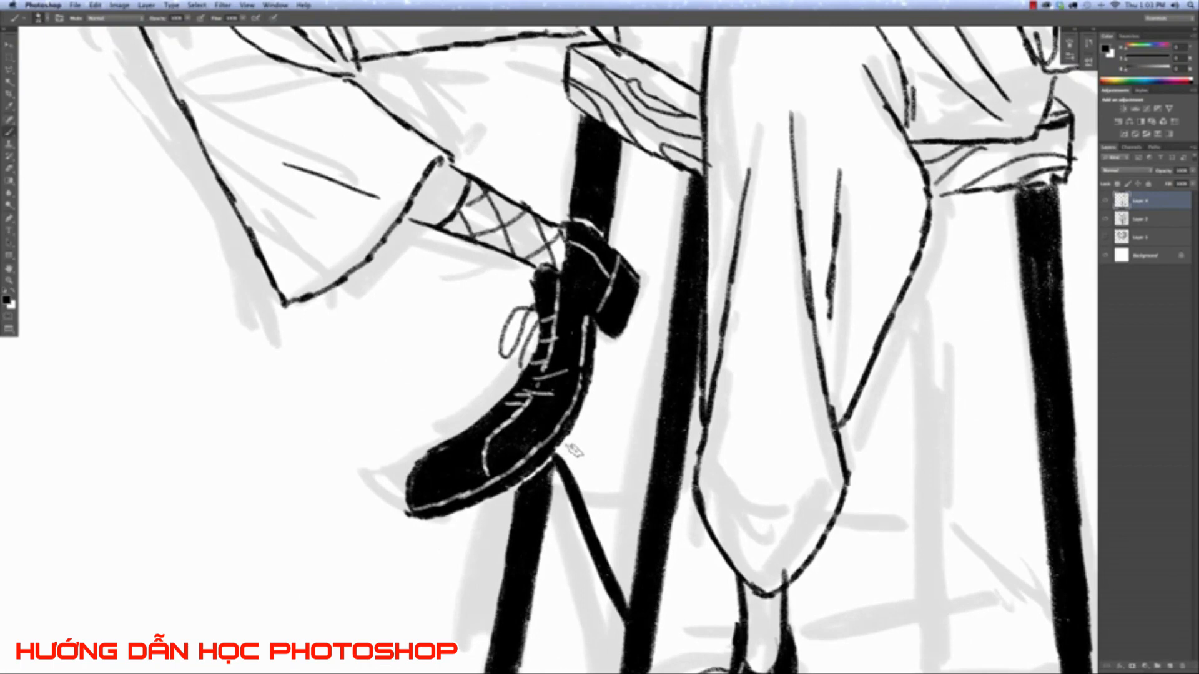
pyautogui.moveTo(573, 449); pyautogui.dragTo(631, 565)
pyautogui.press('super+z')
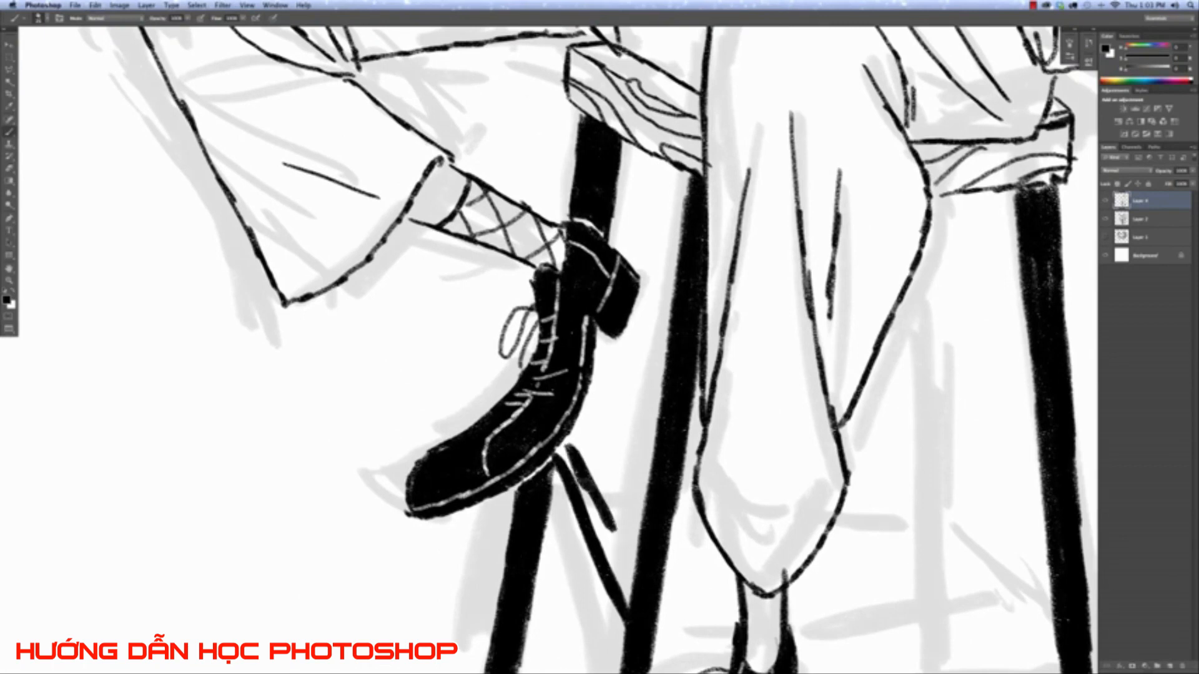
pyautogui.press('super+z')
pyautogui.moveTo(568, 447); pyautogui.dragTo(616, 554)
pyautogui.moveTo(584, 493); pyautogui.dragTo(628, 599)
pyautogui.moveTo(565, 462)
pyautogui.mouseDown()
pyautogui.moveTo(627, 593)
pyautogui.moveTo(612, 586)
pyautogui.mouseUp()
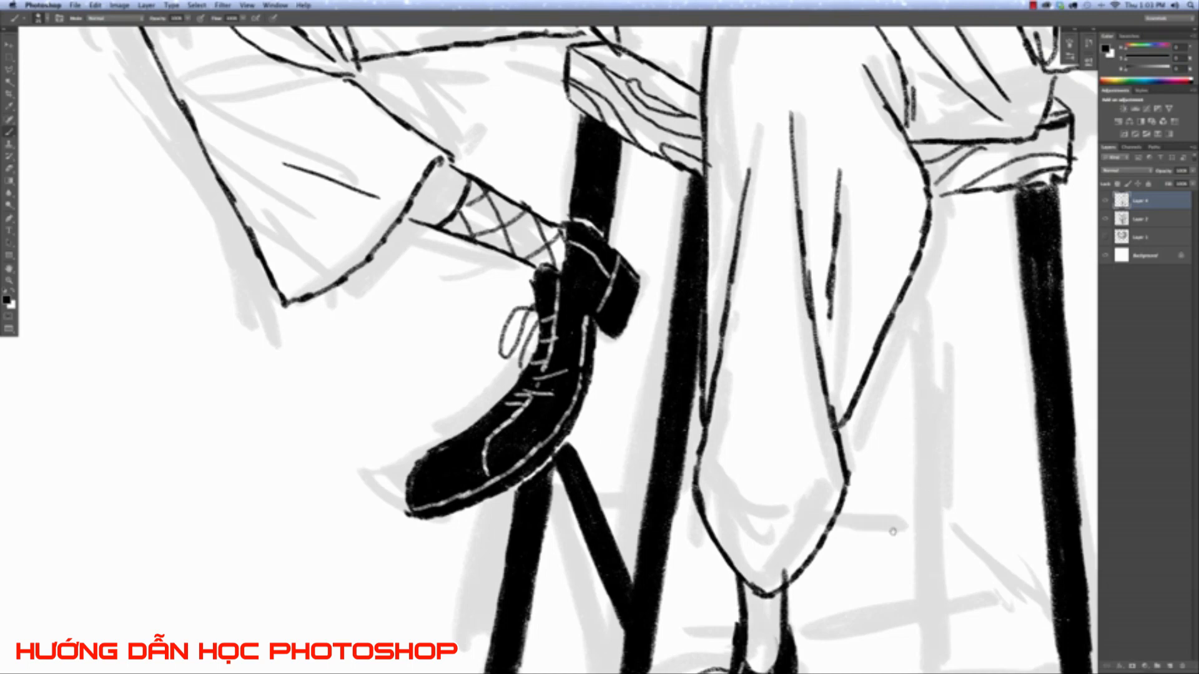
# Ink a solid black horizontal crossbar behind the lowered ankle, joining the front stool leg to the outer one.
pyautogui.scroll(-5, 892, 532)
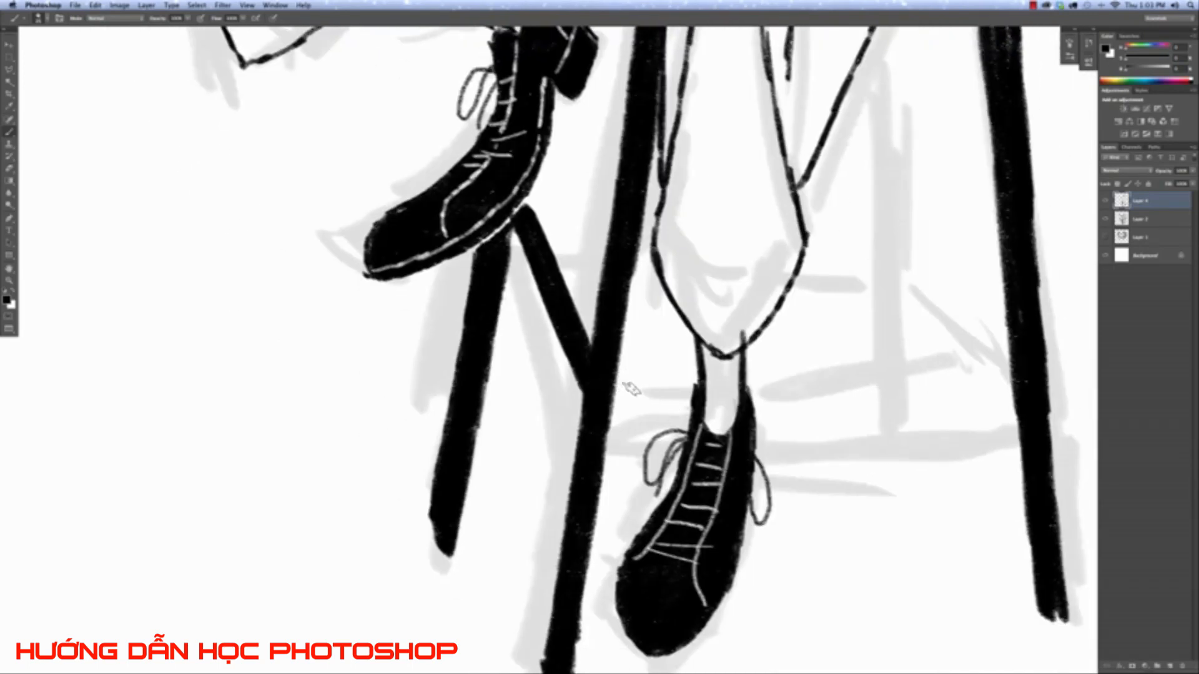
pyautogui.moveTo(620, 385)
pyautogui.mouseDown()
pyautogui.moveTo(691, 384)
pyautogui.moveTo(640, 379)
pyautogui.moveTo(629, 392)
pyautogui.moveTo(671, 397)
pyautogui.moveTo(656, 409)
pyautogui.moveTo(678, 401)
pyautogui.moveTo(676, 415)
pyautogui.moveTo(684, 401)
pyautogui.moveTo(653, 415)
pyautogui.moveTo(771, 395)
pyautogui.moveTo(1016, 402)
pyautogui.mouseUp()
pyautogui.moveTo(757, 403); pyautogui.dragTo(930, 413)
pyautogui.moveTo(803, 407)
pyautogui.mouseDown()
pyautogui.moveTo(960, 414)
pyautogui.moveTo(784, 404)
pyautogui.moveTo(995, 414)
pyautogui.moveTo(837, 408)
pyautogui.moveTo(968, 411)
pyautogui.moveTo(928, 410)
pyautogui.moveTo(993, 395)
pyautogui.mouseUp()
# Ink a thin black line for the rear stool leg, from the seat's underside down to its foot, between the trouser leg and the outer leg.
pyautogui.press('super+0')
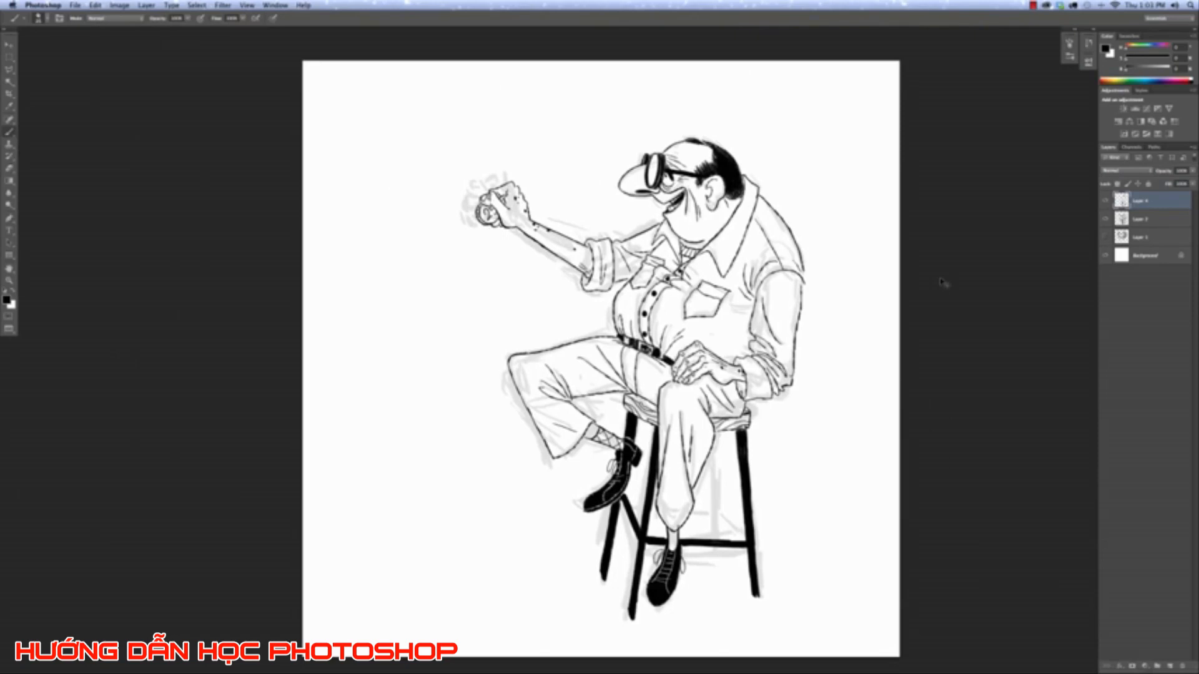
pyautogui.press('super+minus')
pyautogui.press('super+plus')
pyautogui.press('super+plus')
pyautogui.scroll(-3, 944, 287)
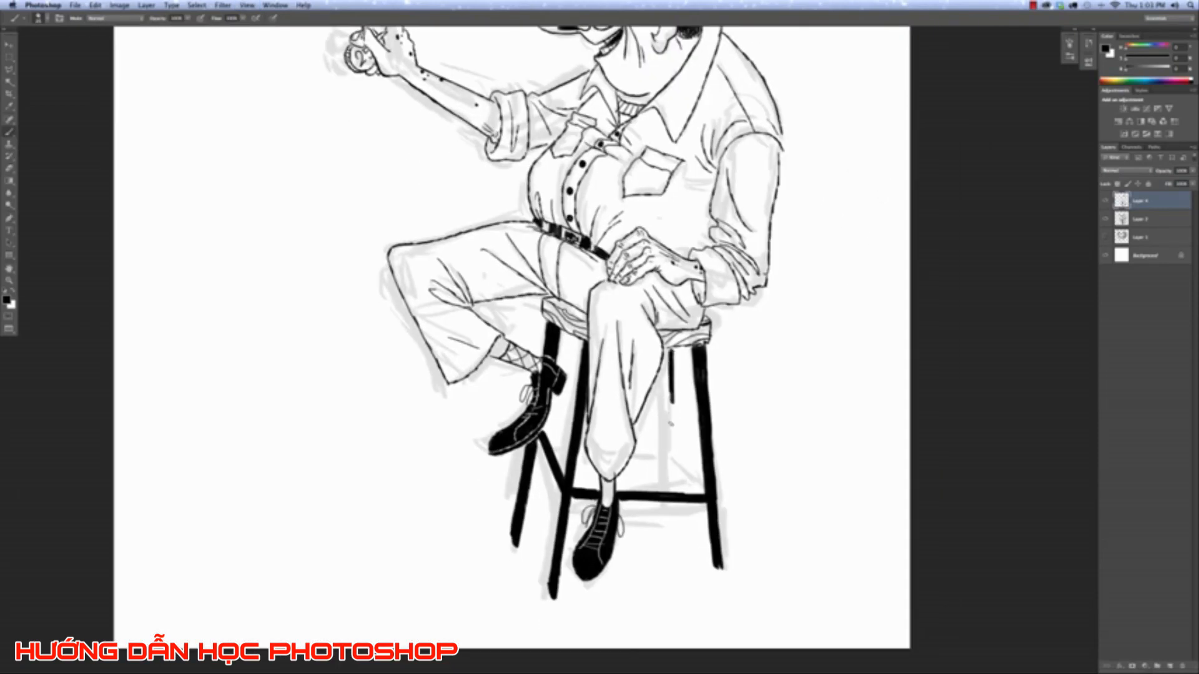
pyautogui.moveTo(671, 391); pyautogui.dragTo(676, 482)
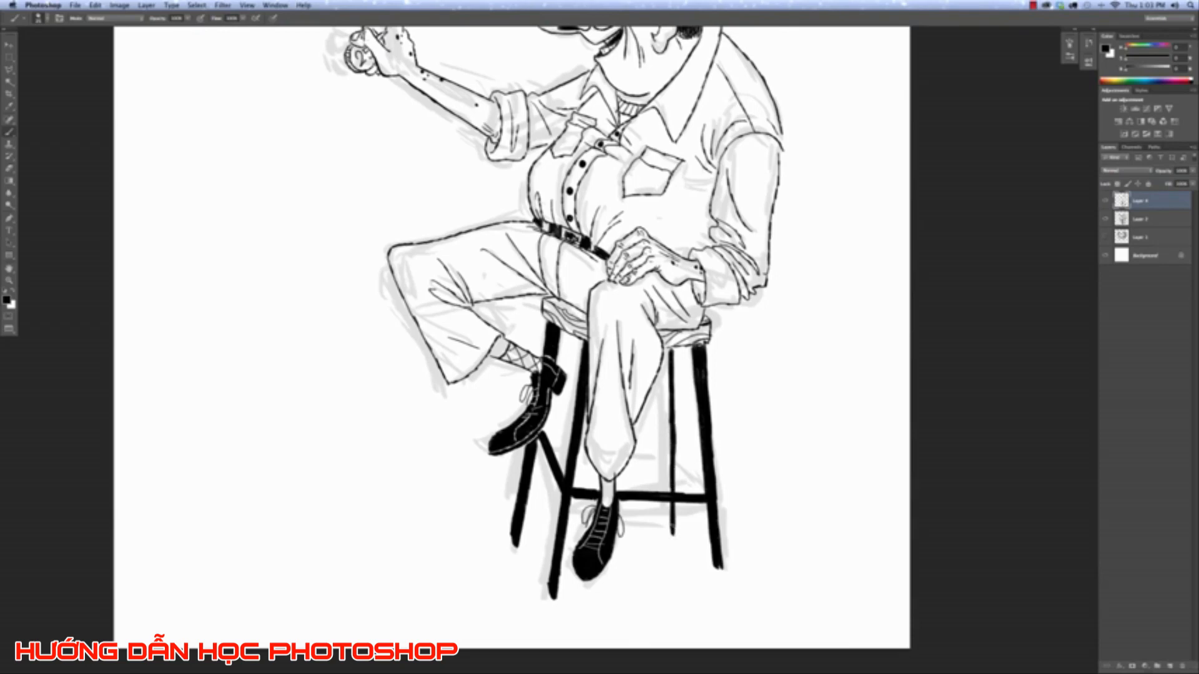
# Thicken the rear stool leg to its full width in solid black from the seat down past the crossbar.
pyautogui.press('super+minus')
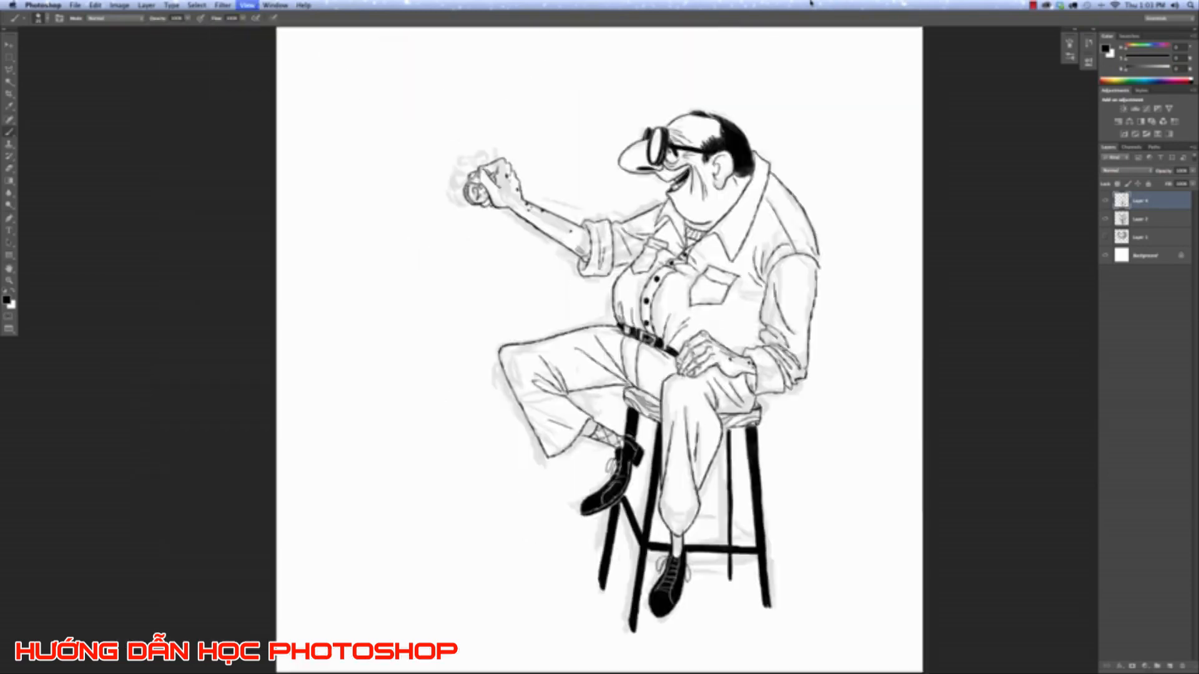
pyautogui.press('super+plus')
pyautogui.press('super+plus')
pyautogui.press('super+plus')
pyautogui.press('super+plus')
pyautogui.press('super+plus')
pyautogui.press('super+plus')
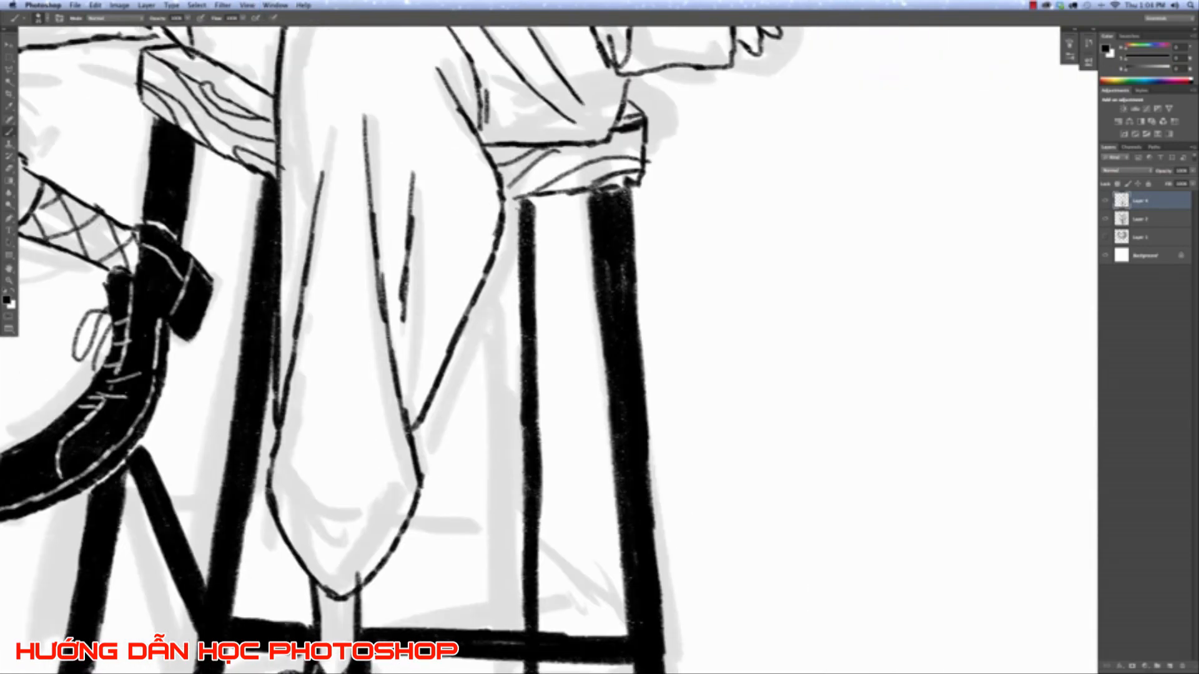
pyautogui.moveTo(520, 203)
pyautogui.mouseDown()
pyautogui.moveTo(511, 306)
pyautogui.moveTo(517, 214)
pyautogui.moveTo(512, 374)
pyautogui.mouseUp()
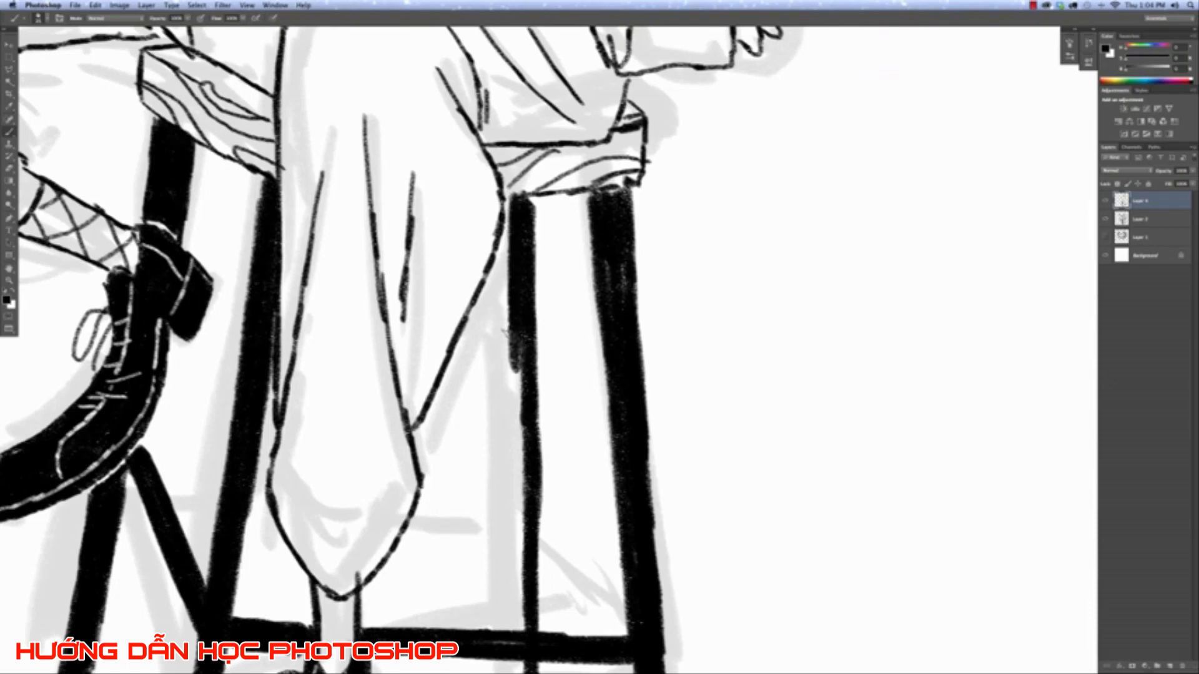
pyautogui.moveTo(508, 333); pyautogui.dragTo(520, 573)
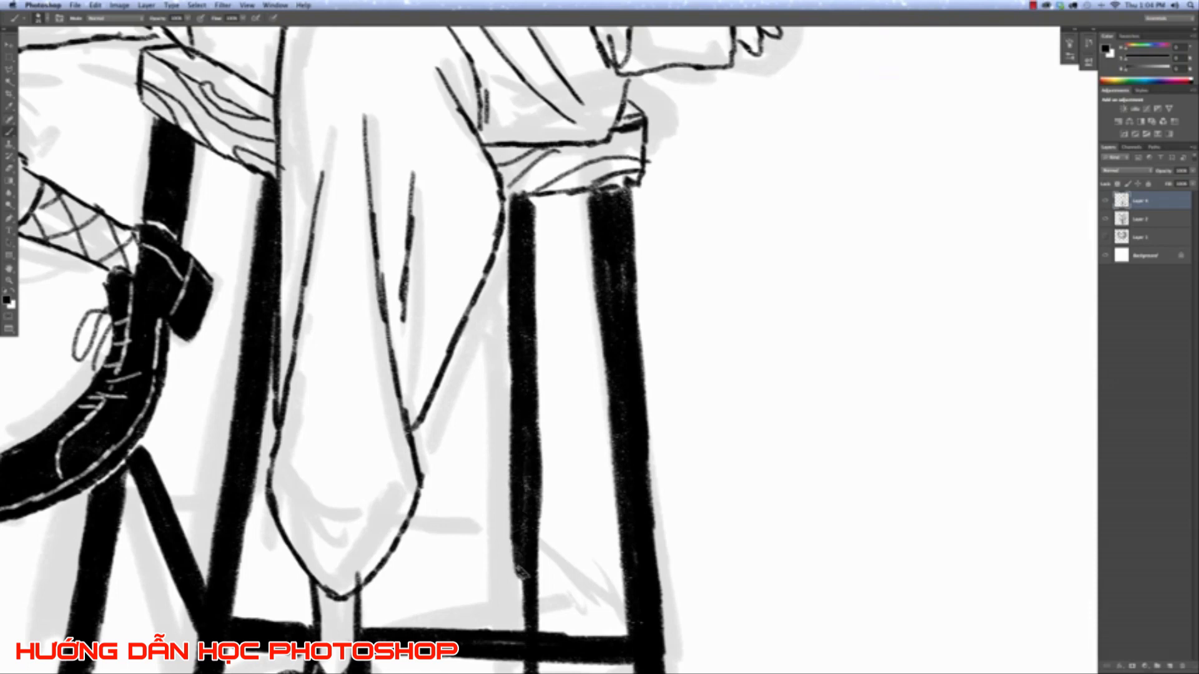
pyautogui.moveTo(528, 459); pyautogui.dragTo(522, 649)
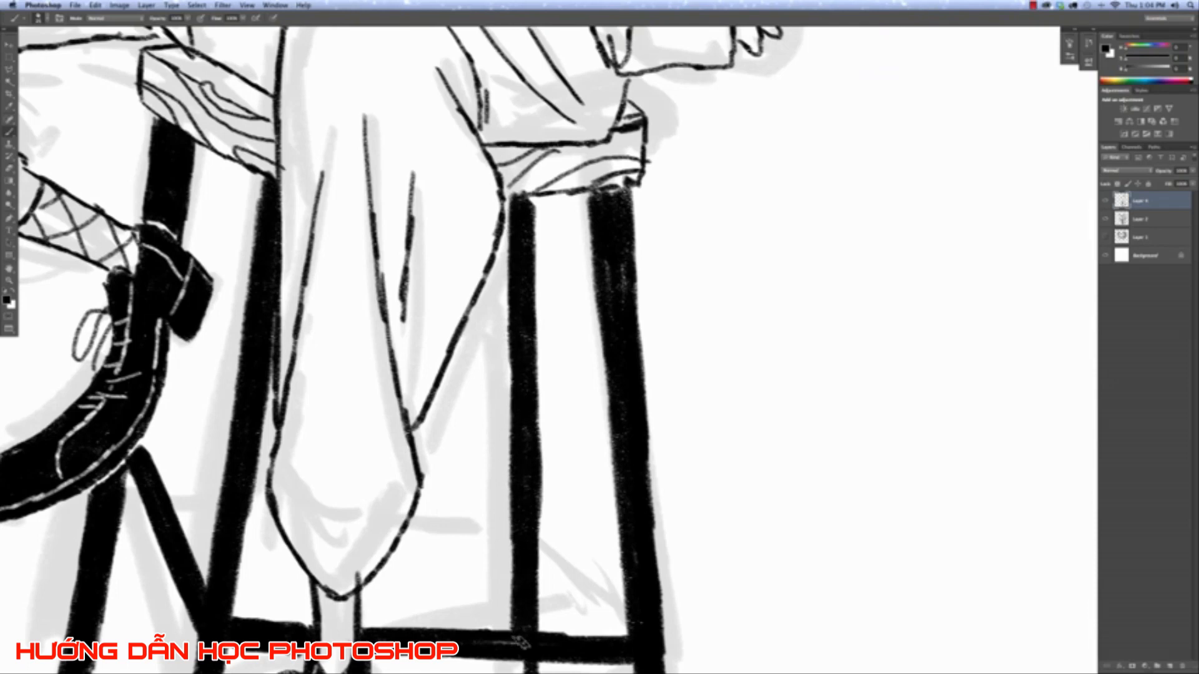
pyautogui.moveTo(507, 599)
pyautogui.mouseDown()
pyautogui.moveTo(500, 431)
pyautogui.moveTo(523, 586)
pyautogui.mouseUp()
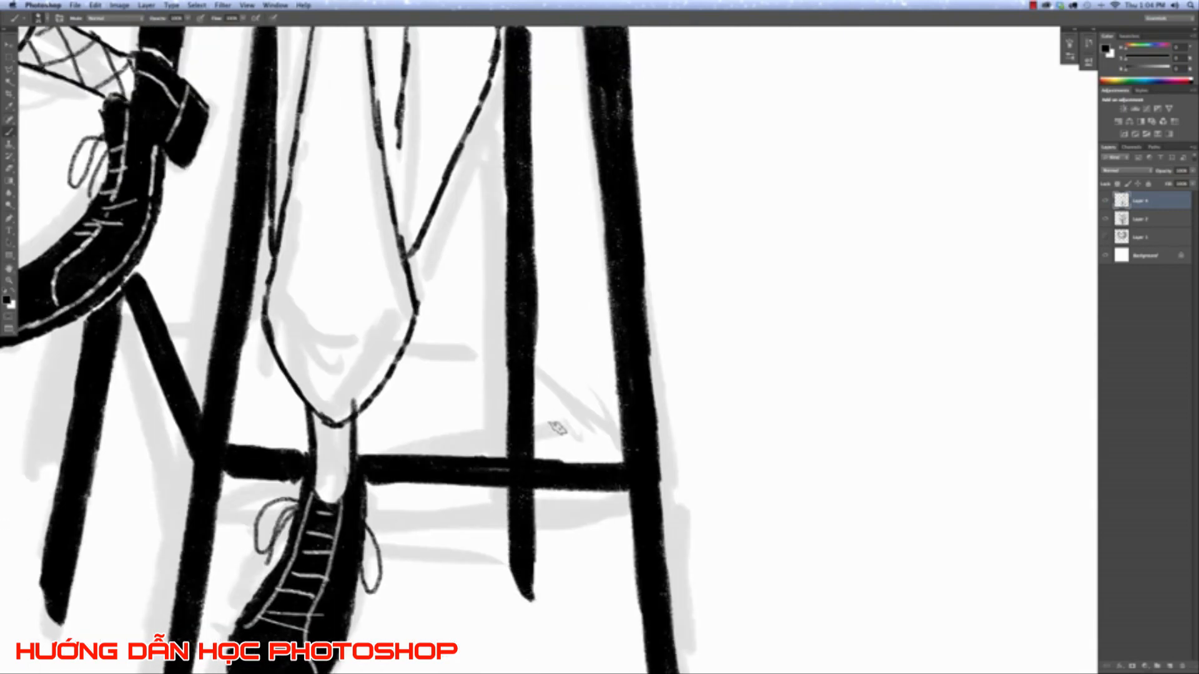
# Ink a solid black upper crossbar from beneath the raised shoe across the front stool leg to the trouser edge.
pyautogui.press('super+minus')
pyautogui.press('super+minus')
pyautogui.press('super+plus')
pyautogui.press('super+plus')
pyautogui.press('super+plus')
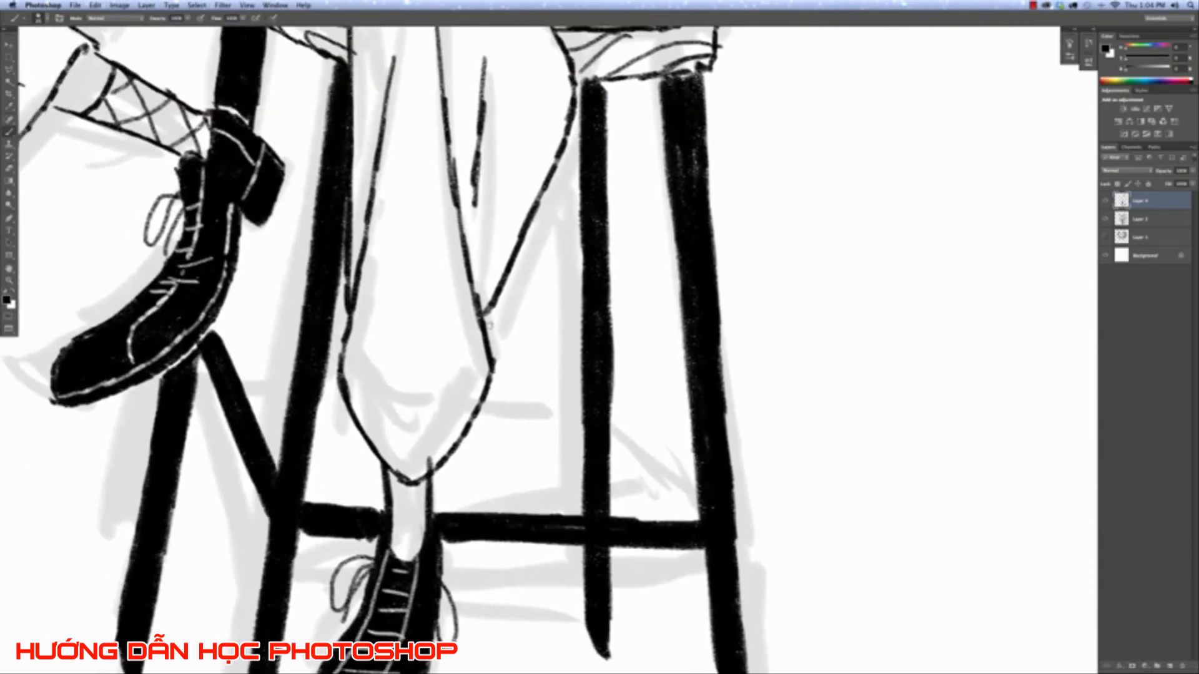
pyautogui.moveTo(229, 350)
pyautogui.mouseDown()
pyautogui.moveTo(275, 359)
pyautogui.moveTo(200, 341)
pyautogui.moveTo(293, 350)
pyautogui.moveTo(275, 359)
pyautogui.moveTo(309, 346)
pyautogui.moveTo(275, 343)
pyautogui.moveTo(337, 362)
pyautogui.moveTo(256, 338)
pyautogui.moveTo(326, 346)
pyautogui.mouseUp()
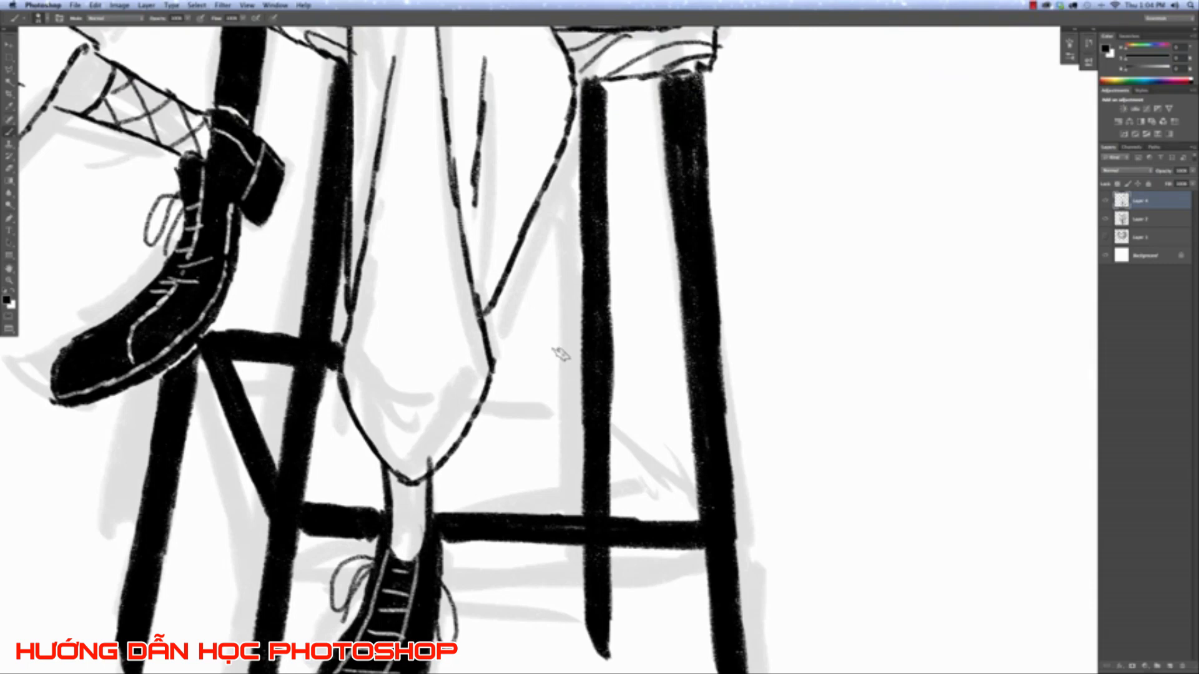
# Undo the last strokes of the upper crossbar and re-ink it from the raised shoe to the trouser edge.
pyautogui.press('super+minus')
pyautogui.press('super+minus')
pyautogui.press('super+equal')
pyautogui.press('super+equal')
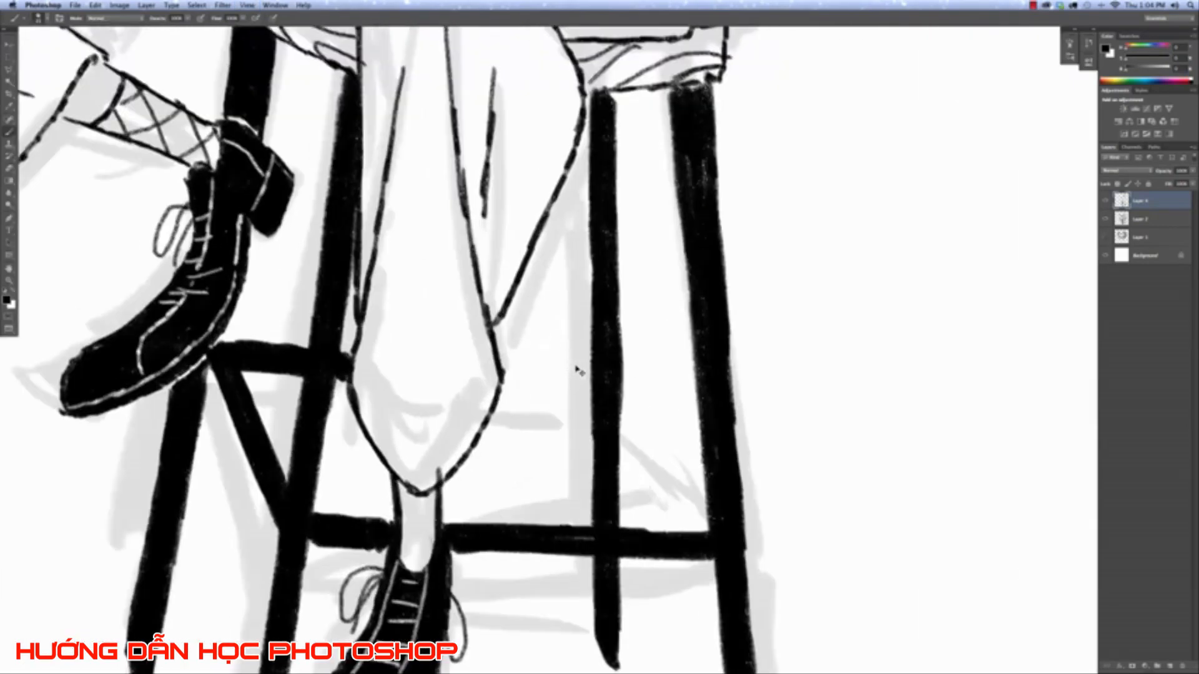
pyautogui.press('super+alt+z')
pyautogui.press('super+alt+z')
pyautogui.press('super+alt+z')
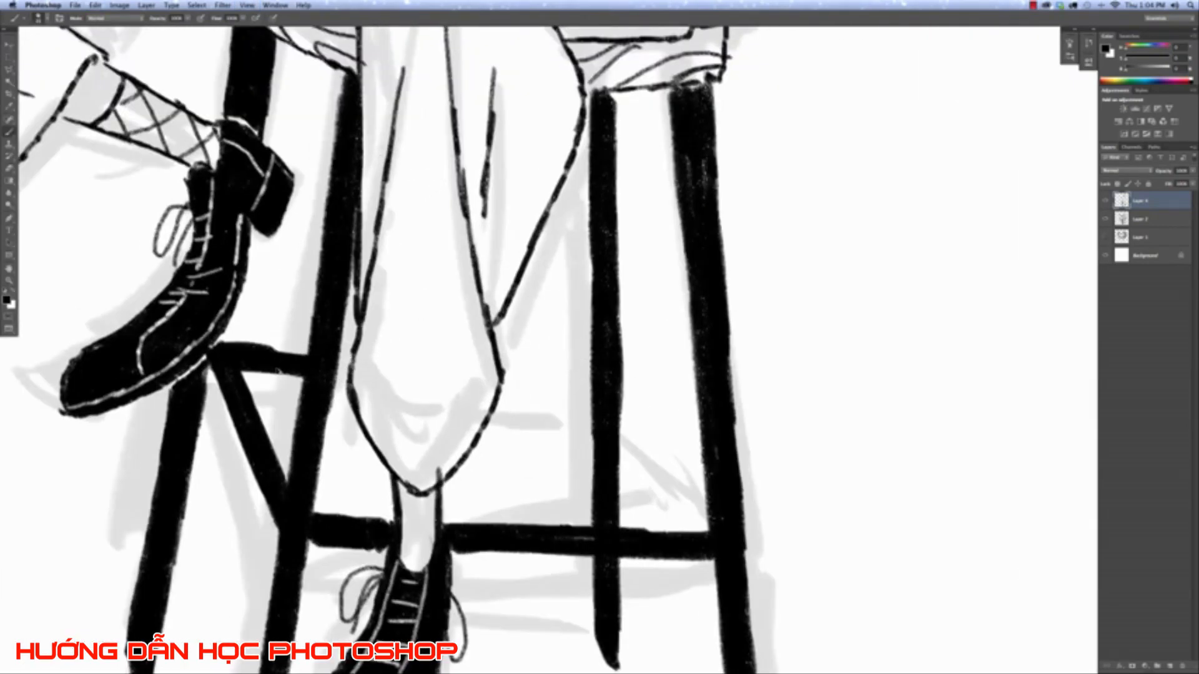
pyautogui.moveTo(253, 347)
pyautogui.mouseDown()
pyautogui.moveTo(232, 347)
pyautogui.moveTo(316, 357)
pyautogui.moveTo(231, 359)
pyautogui.moveTo(300, 368)
pyautogui.moveTo(331, 356)
pyautogui.mouseUp()
pyautogui.press('z')
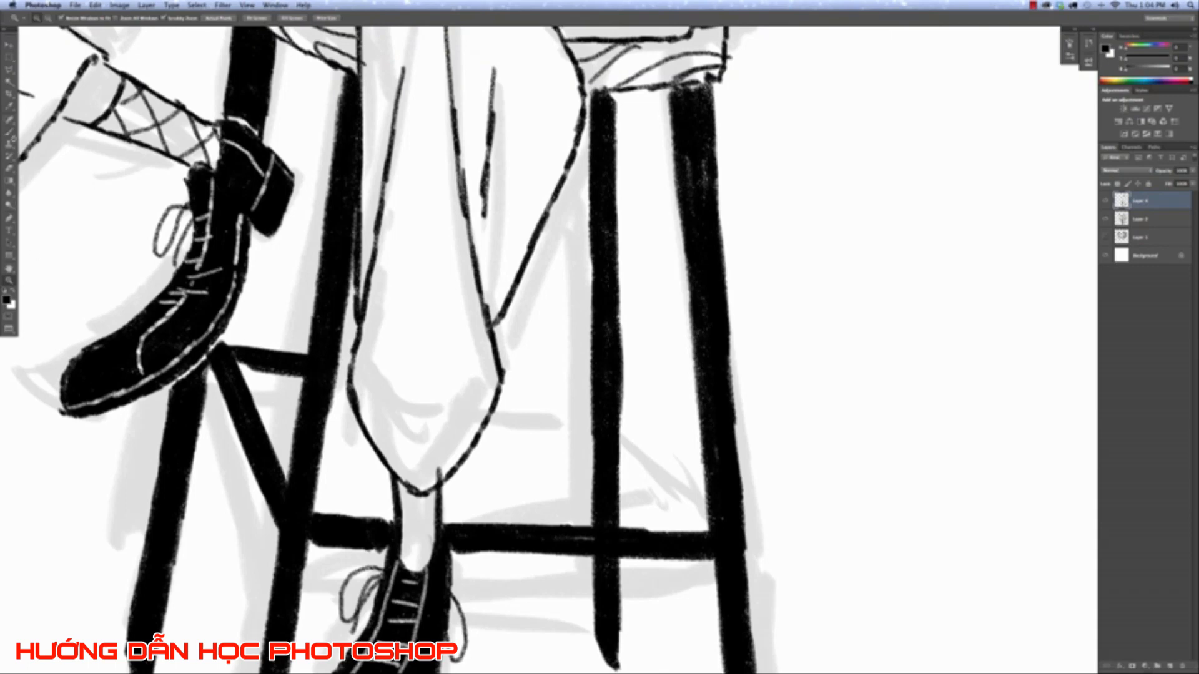
pyautogui.press('b')
pyautogui.moveTo(317, 367); pyautogui.dragTo(342, 366)
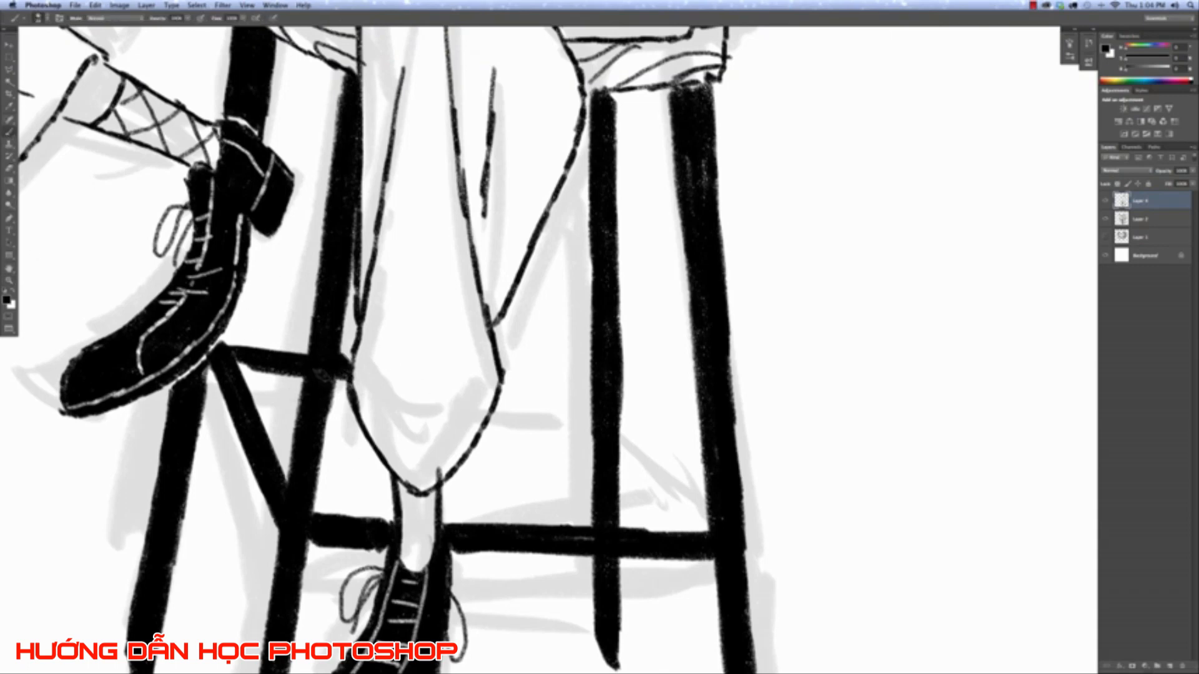
# Ink solid black crossbars from the lowered trouser leg to the rear stool leg and slanting on to the outer leg.
pyautogui.moveTo(503, 396)
pyautogui.mouseDown()
pyautogui.moveTo(598, 418)
pyautogui.moveTo(596, 406)
pyautogui.mouseUp()
pyautogui.moveTo(503, 396)
pyautogui.mouseDown()
pyautogui.moveTo(592, 403)
pyautogui.moveTo(550, 406)
pyautogui.moveTo(593, 405)
pyautogui.moveTo(699, 483)
pyautogui.mouseUp()
pyautogui.moveTo(605, 408)
pyautogui.mouseDown()
pyautogui.moveTo(702, 493)
pyautogui.moveTo(696, 502)
pyautogui.moveTo(682, 481)
pyautogui.moveTo(696, 483)
pyautogui.moveTo(651, 447)
pyautogui.moveTo(693, 500)
pyautogui.mouseUp()
pyautogui.moveTo(631, 440); pyautogui.dragTo(712, 515)
pyautogui.moveTo(668, 478); pyautogui.dragTo(706, 508)
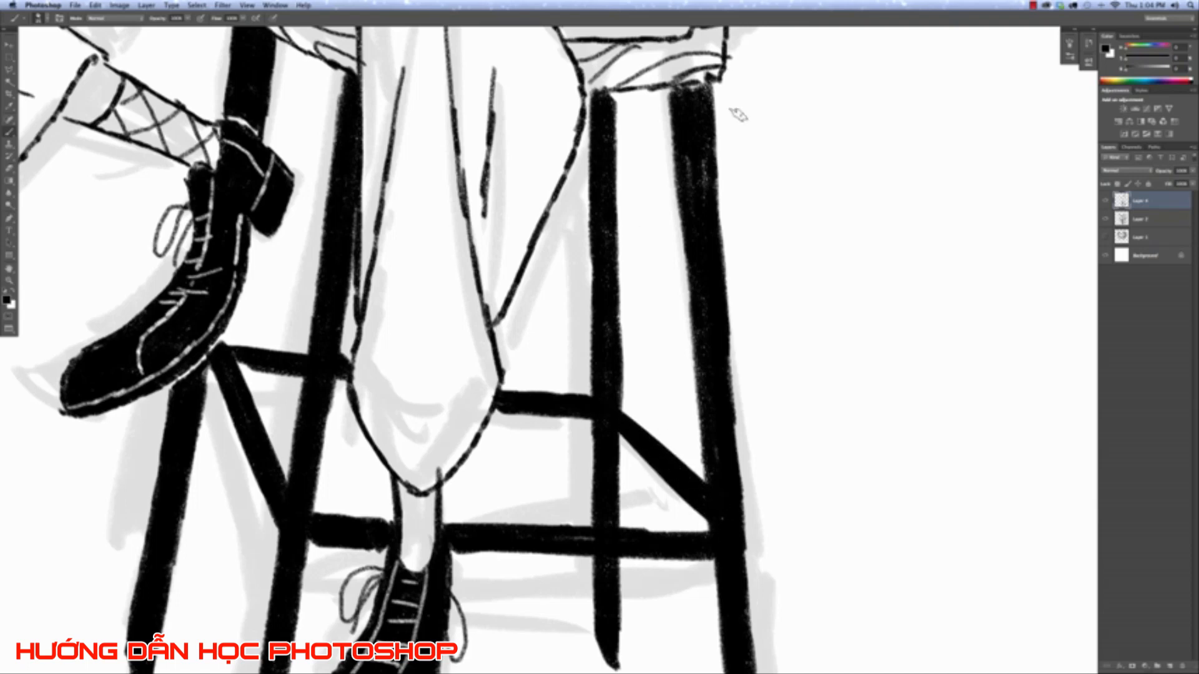
# Hide the grey sketch layer so only the black line art shows over the white background.
pyautogui.press('super+minus')
pyautogui.press('super+minus')
pyautogui.press('super+minus')
pyautogui.press('super+minus')
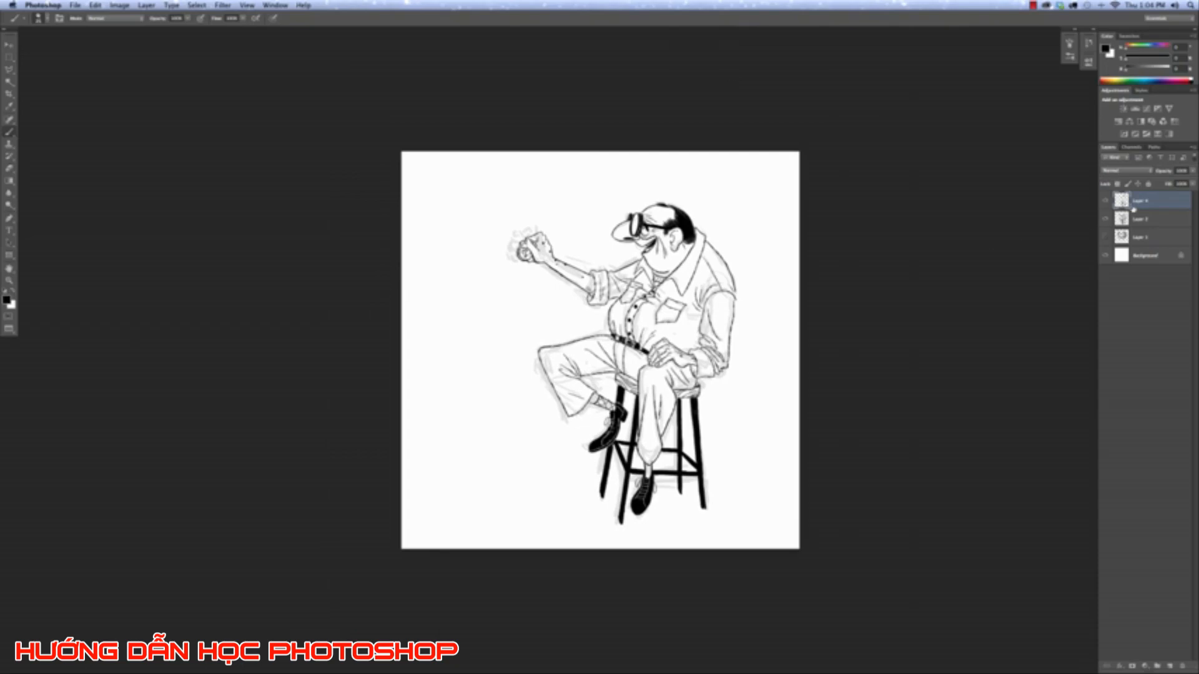
pyautogui.click(1104, 200)
pyautogui.click(1104, 201)
pyautogui.click(1105, 222)
# Try to rotate the line art layer slightly counterclockwise with Free Transform, and undo the rotation.
pyautogui.press('super+t')
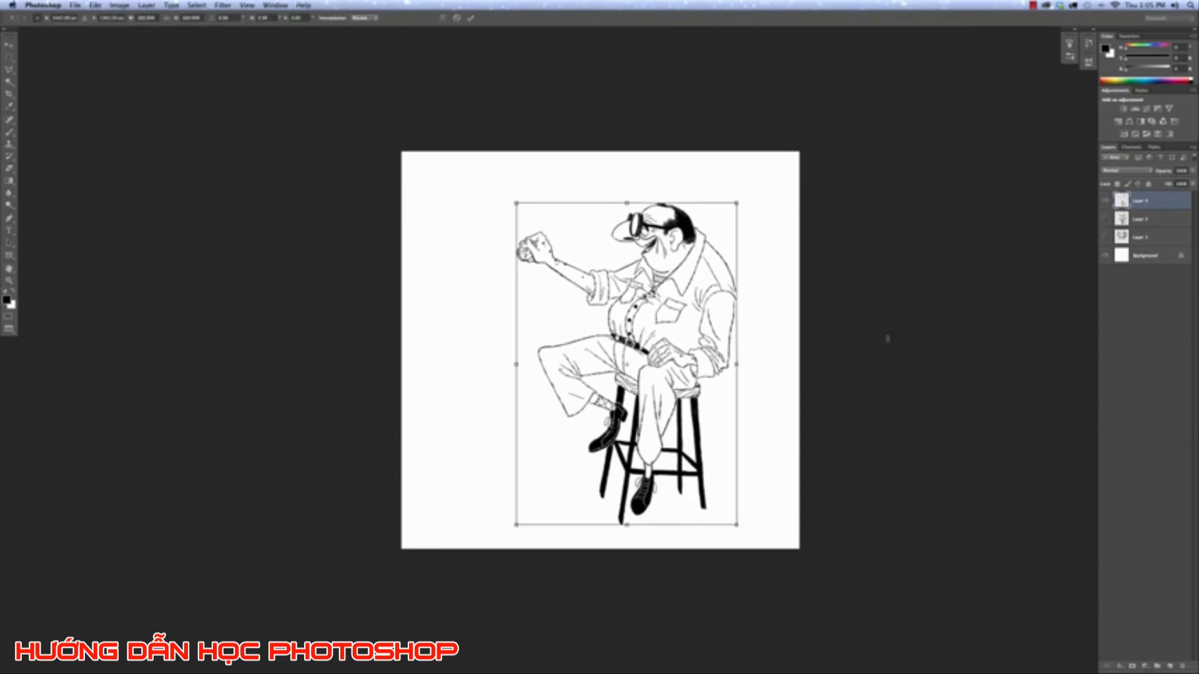
pyautogui.moveTo(924, 338); pyautogui.dragTo(930, 323)
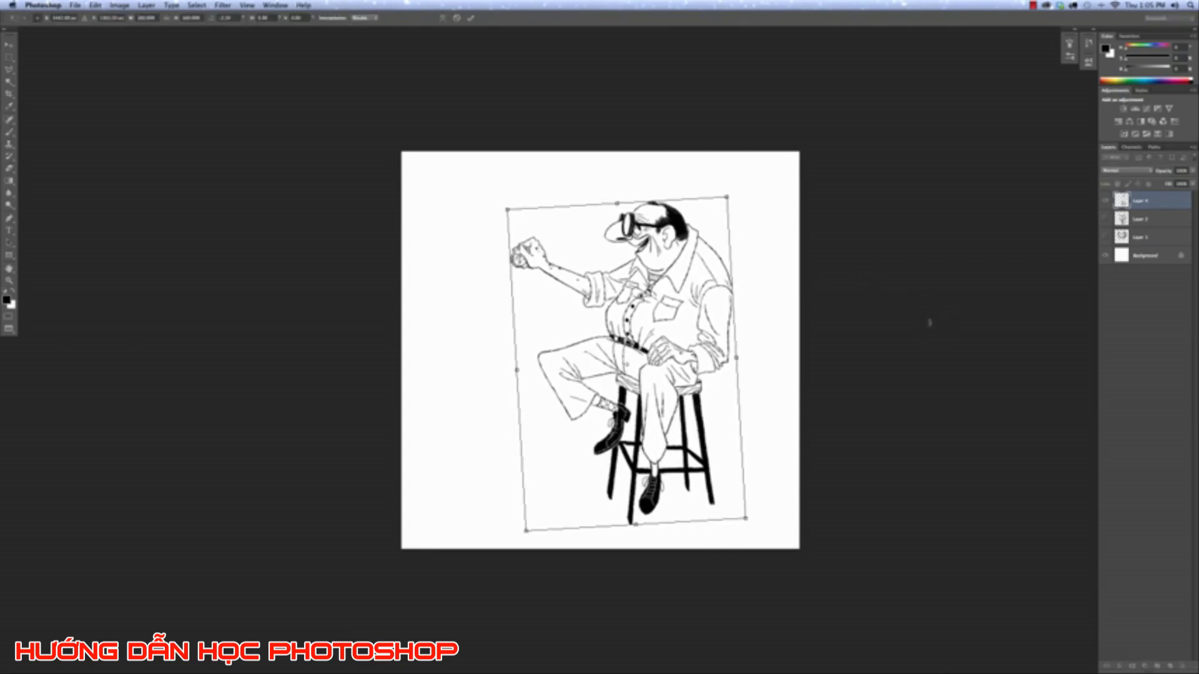
pyautogui.press('Return')
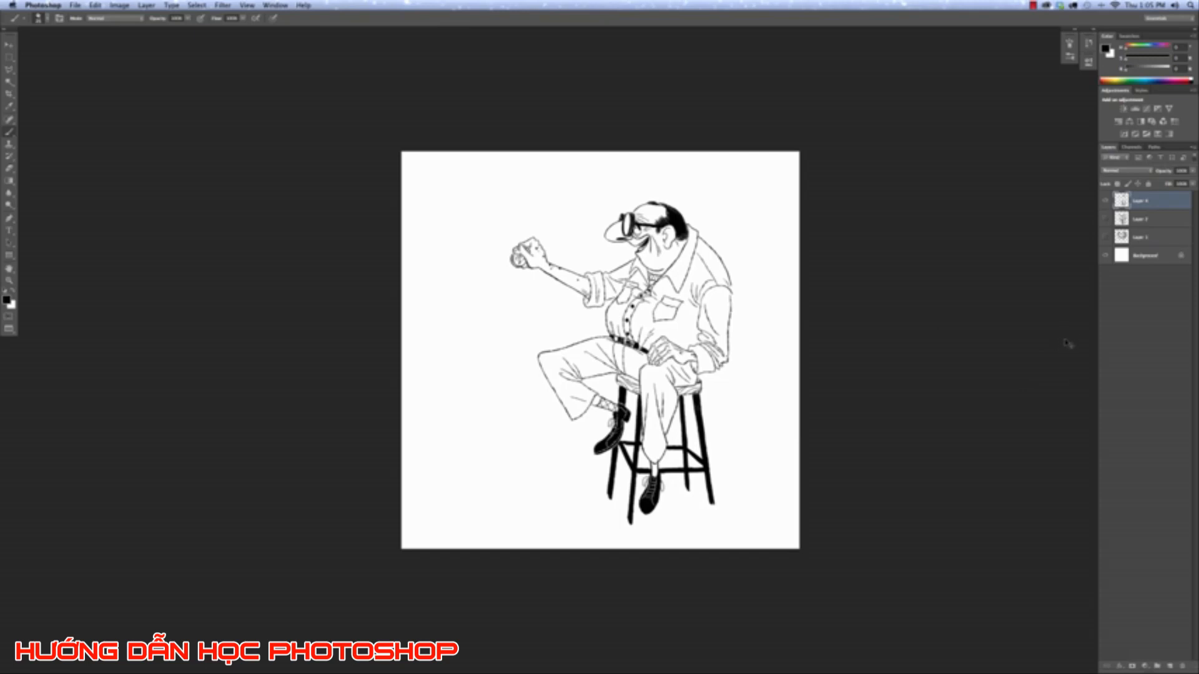
pyautogui.press('super+z')
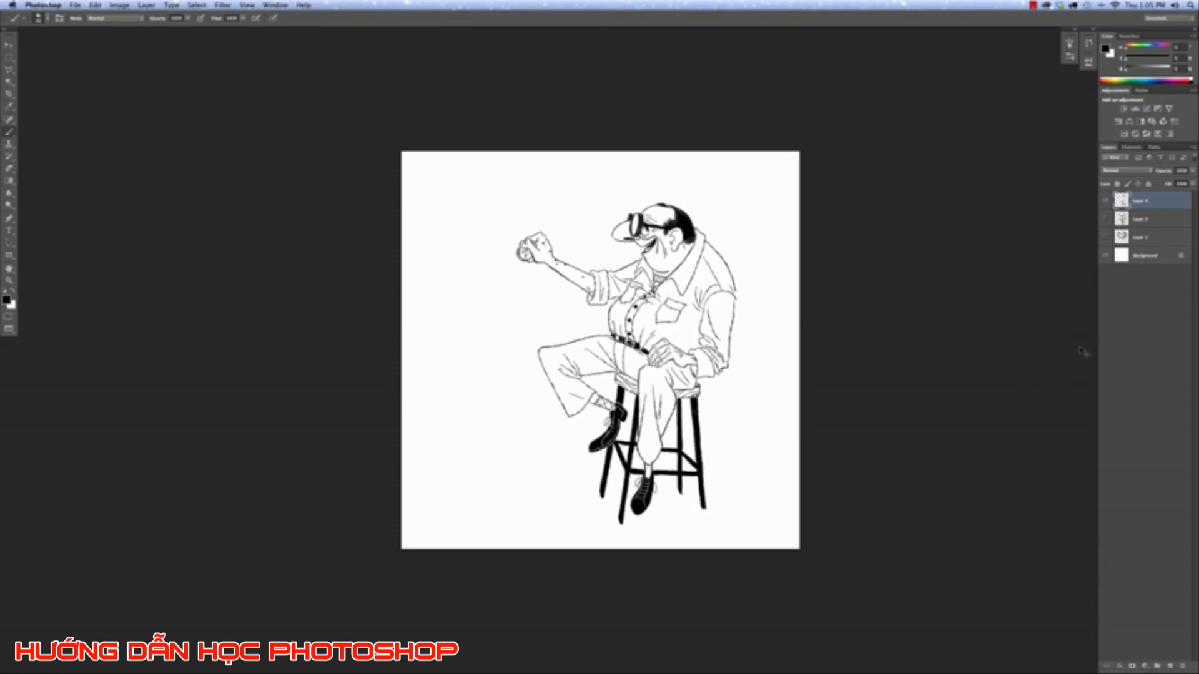
# Start a Polygonal Lasso outline beneath the stool seat and trace it down the lowered trouser leg's edge to the ankle.
pyautogui.press('super+plus')
pyautogui.press('super+plus')
pyautogui.press('super+plus')
pyautogui.press('super+plus')
pyautogui.press('super+plus')
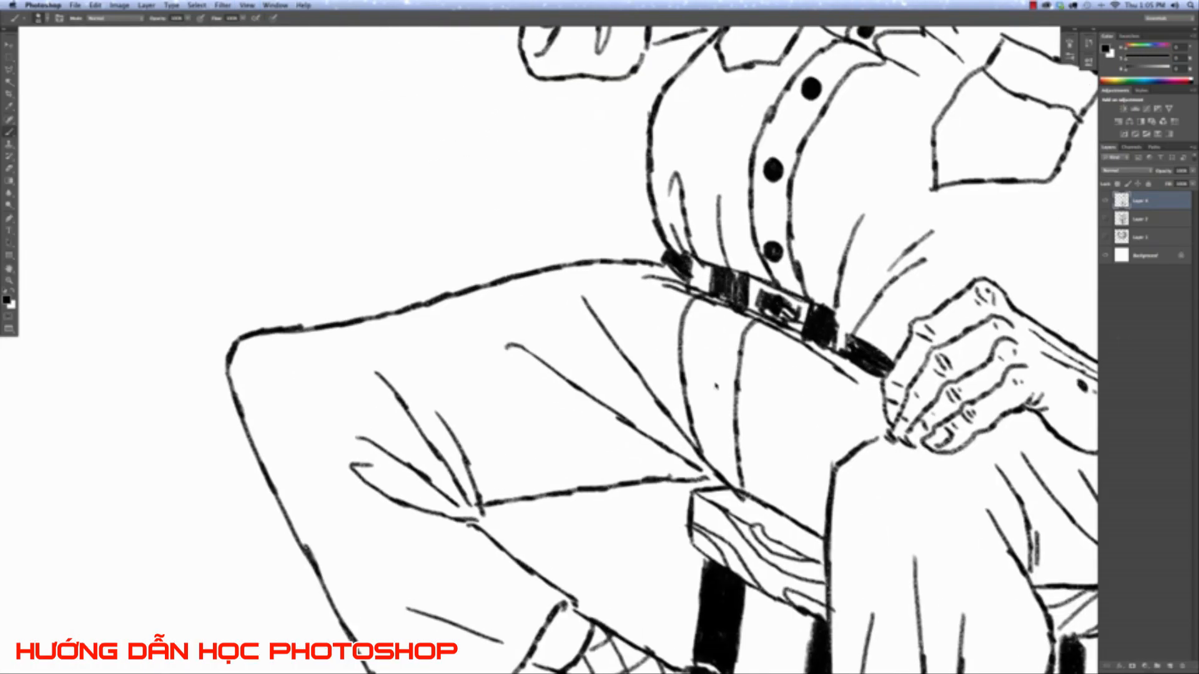
pyautogui.moveTo(936, 562); pyautogui.dragTo(652, 224)
pyautogui.scroll(-5, 645, 210)
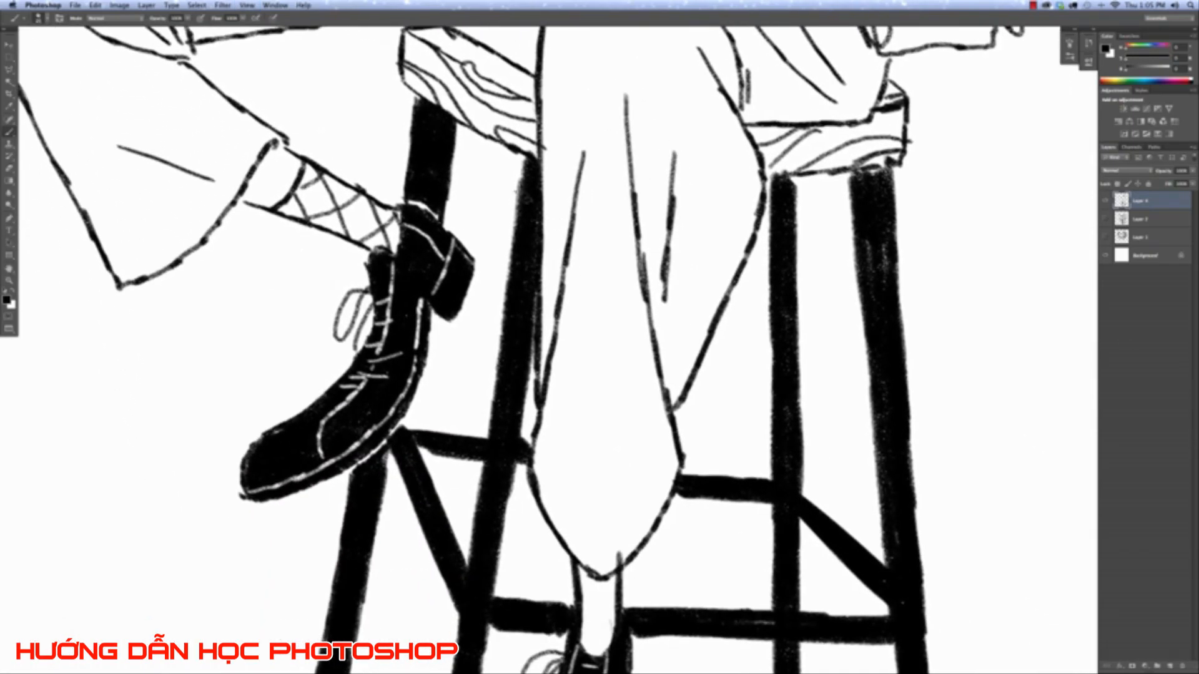
pyautogui.click(9, 68)
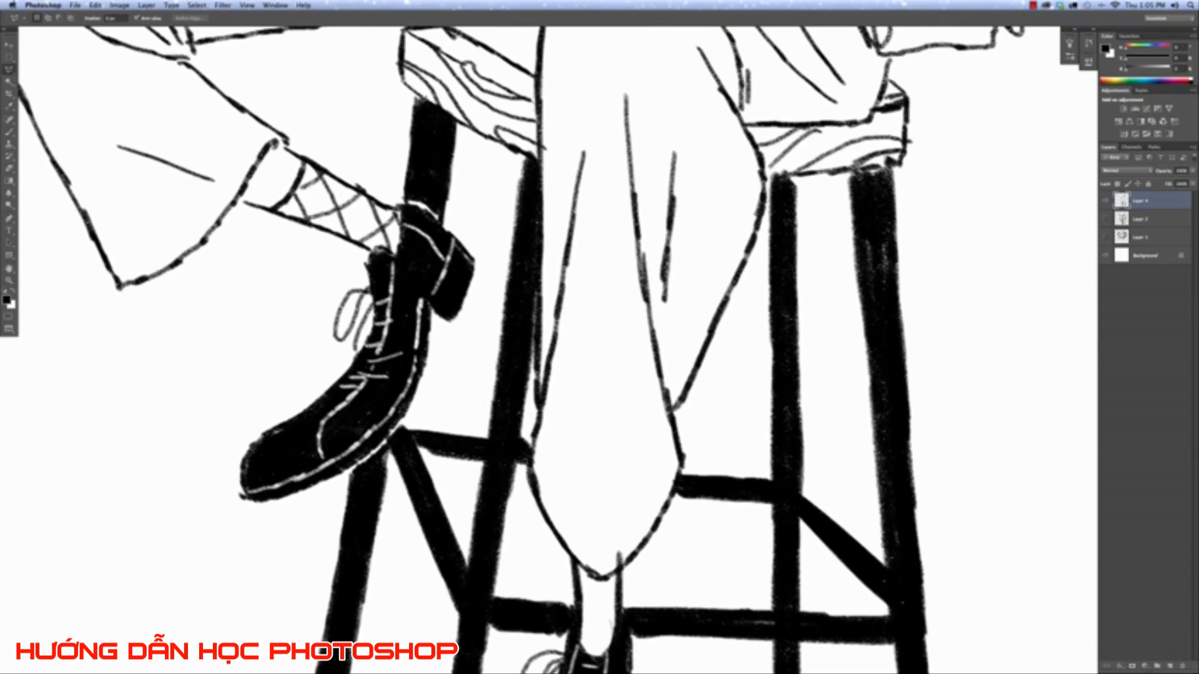
pyautogui.click(463, 129)
pyautogui.click(539, 164)
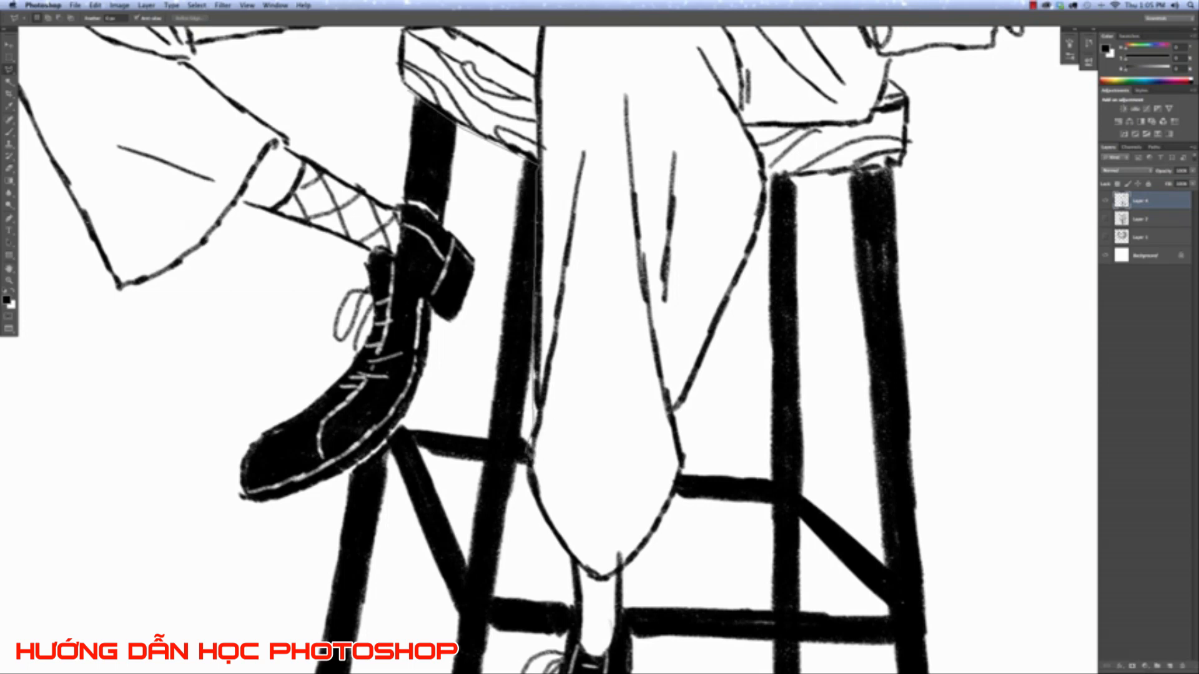
pyautogui.click(525, 520)
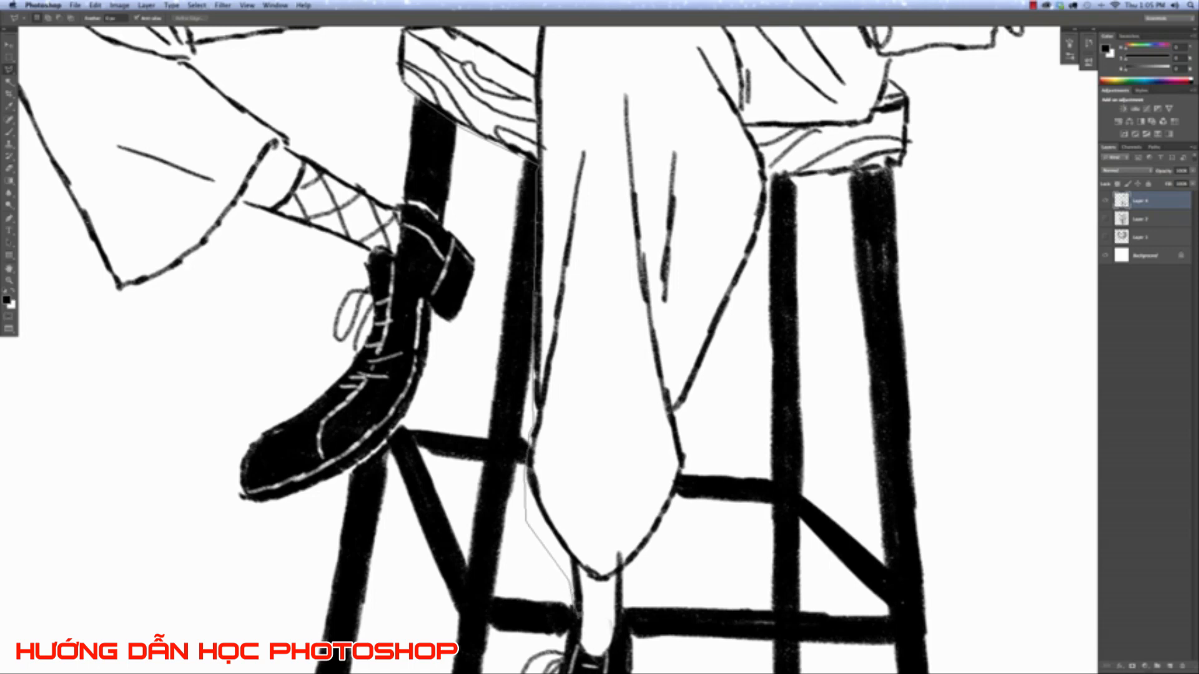
pyautogui.click(572, 638)
# Continue the lasso outline around the lowered shoe and its laces, keeping the shoe out of the stool selection.
pyautogui.scroll(-3, 449, 672)
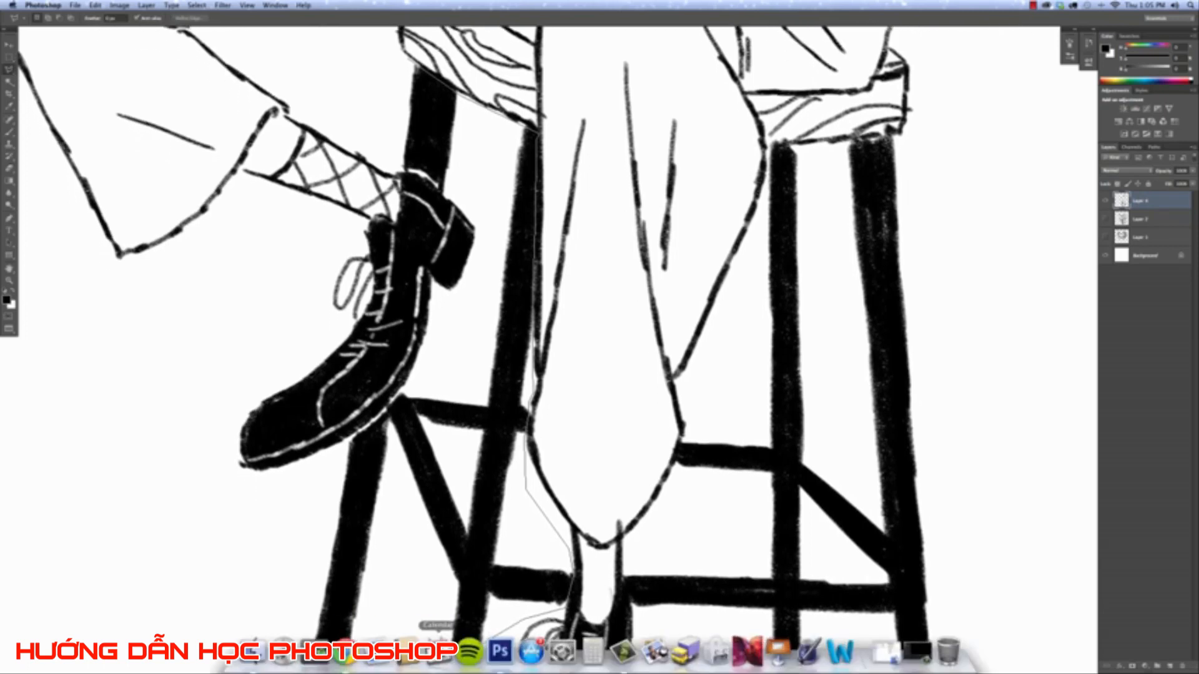
pyautogui.click(523, 570)
pyautogui.scroll(-7, 514, 618)
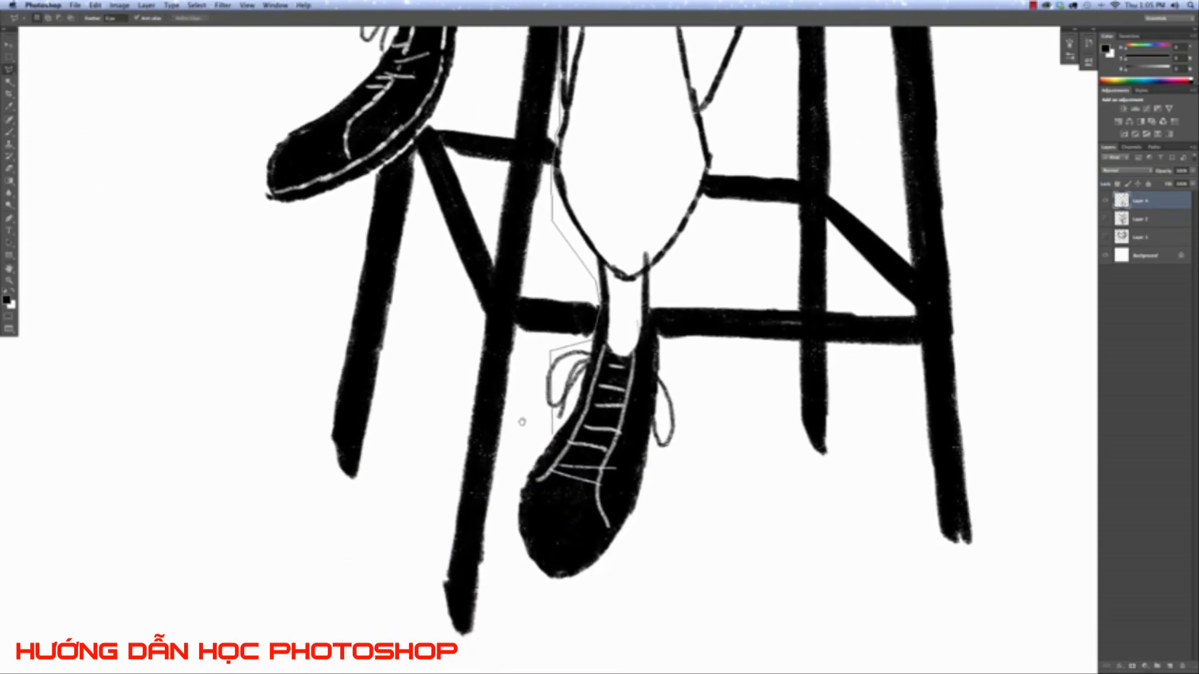
pyautogui.click(496, 553)
pyautogui.click(504, 641)
pyautogui.click(551, 634)
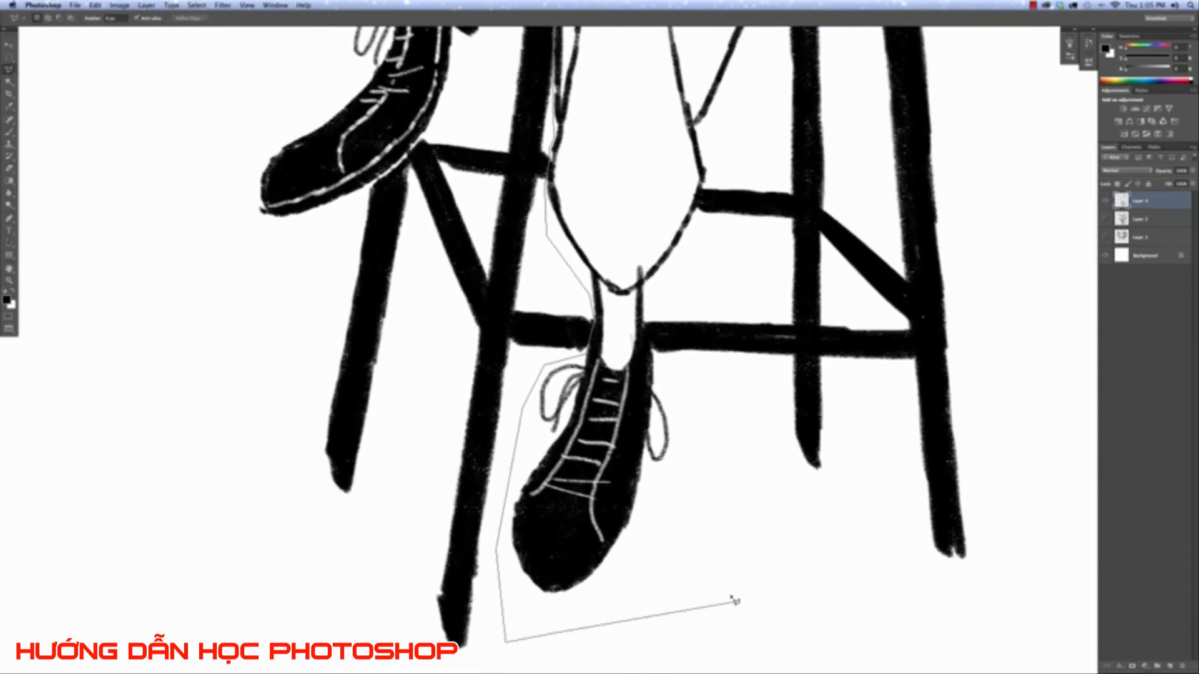
pyautogui.click(726, 501)
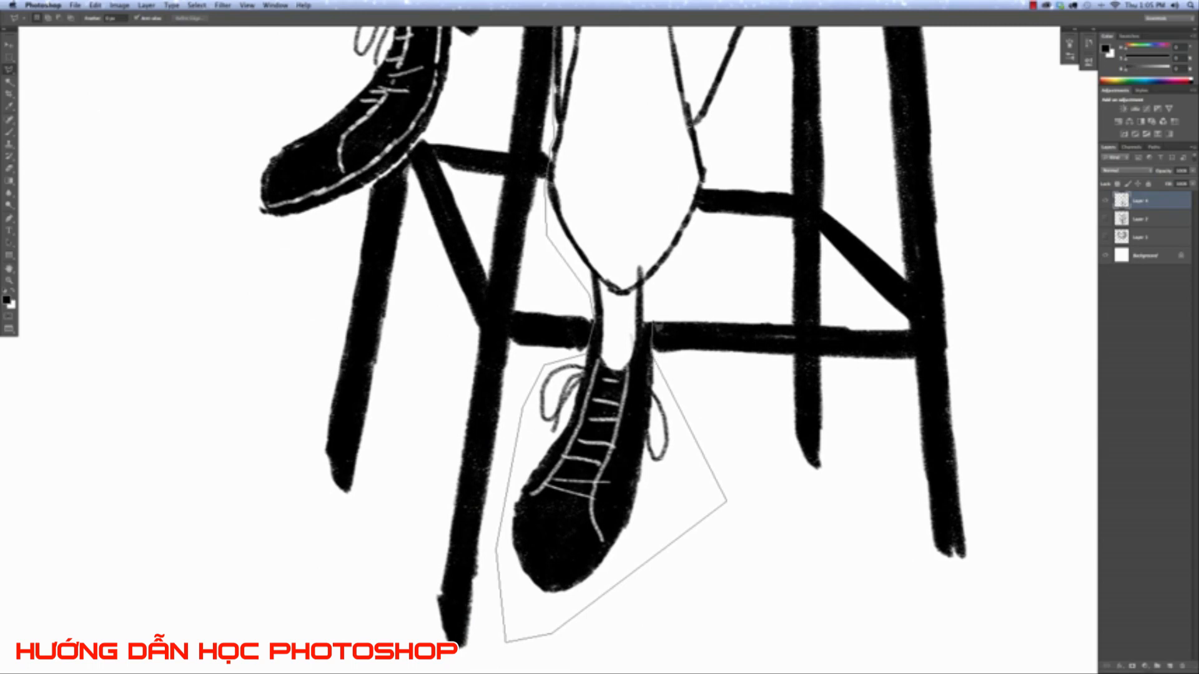
# Trace the lasso outline from the ankle up the far trouser edge and along the seat's underside past the outer leg.
pyautogui.click(646, 319)
pyautogui.click(692, 229)
pyautogui.click(701, 185)
pyautogui.scroll(5, 751, 156)
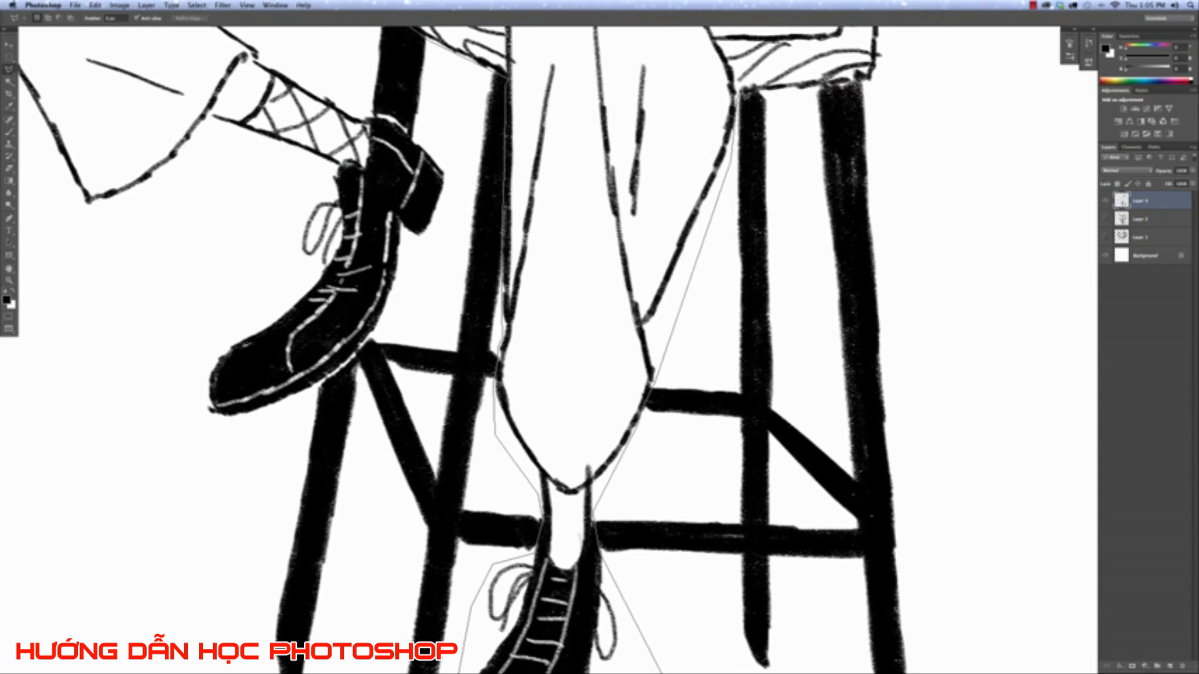
pyautogui.click(738, 91)
pyautogui.click(862, 80)
pyautogui.click(891, 80)
# Continue the lasso outline down outside the outer stool leg, beneath the stool's feet, and back up outside the opposite leg.
pyautogui.click(983, 500)
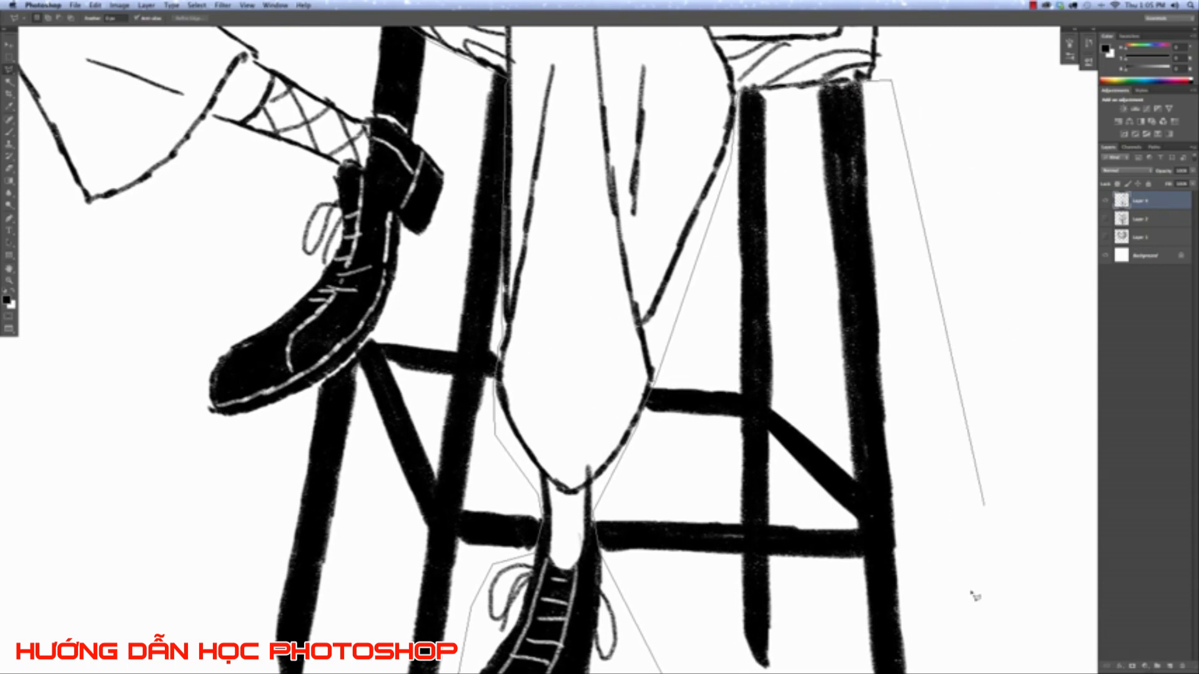
pyautogui.scroll(-1, 1055, 668)
pyautogui.scroll(-6, 923, 624)
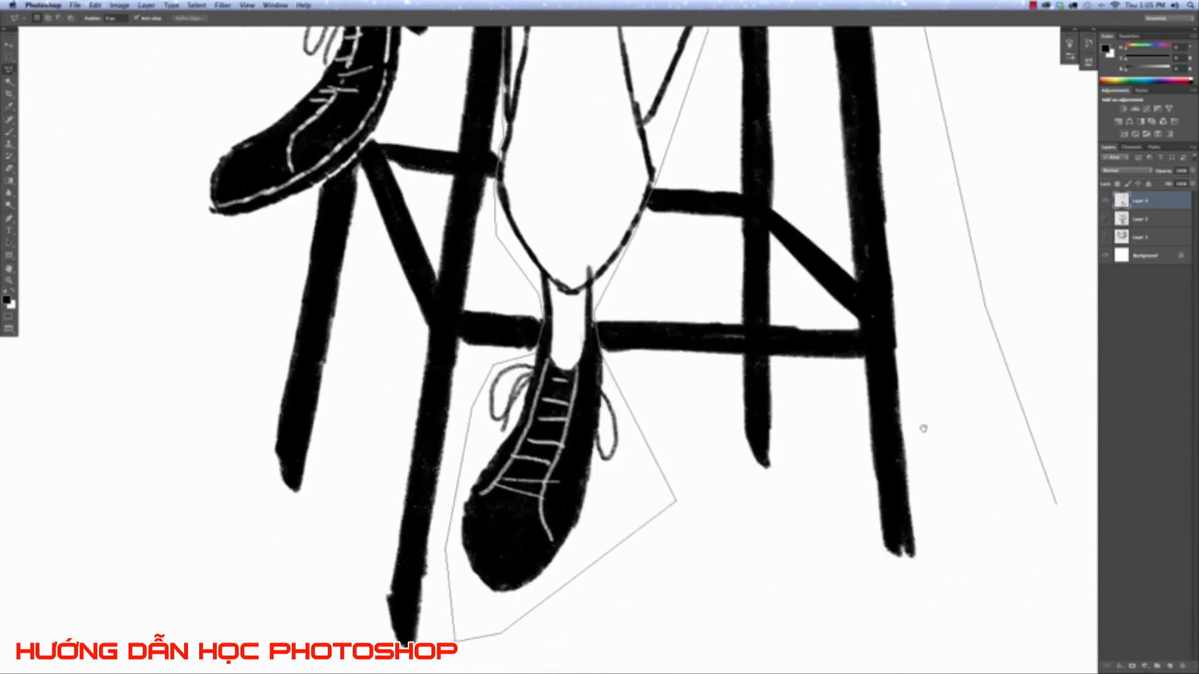
pyautogui.click(926, 543)
pyautogui.click(835, 586)
pyautogui.click(312, 606)
pyautogui.click(185, 503)
pyautogui.click(134, 348)
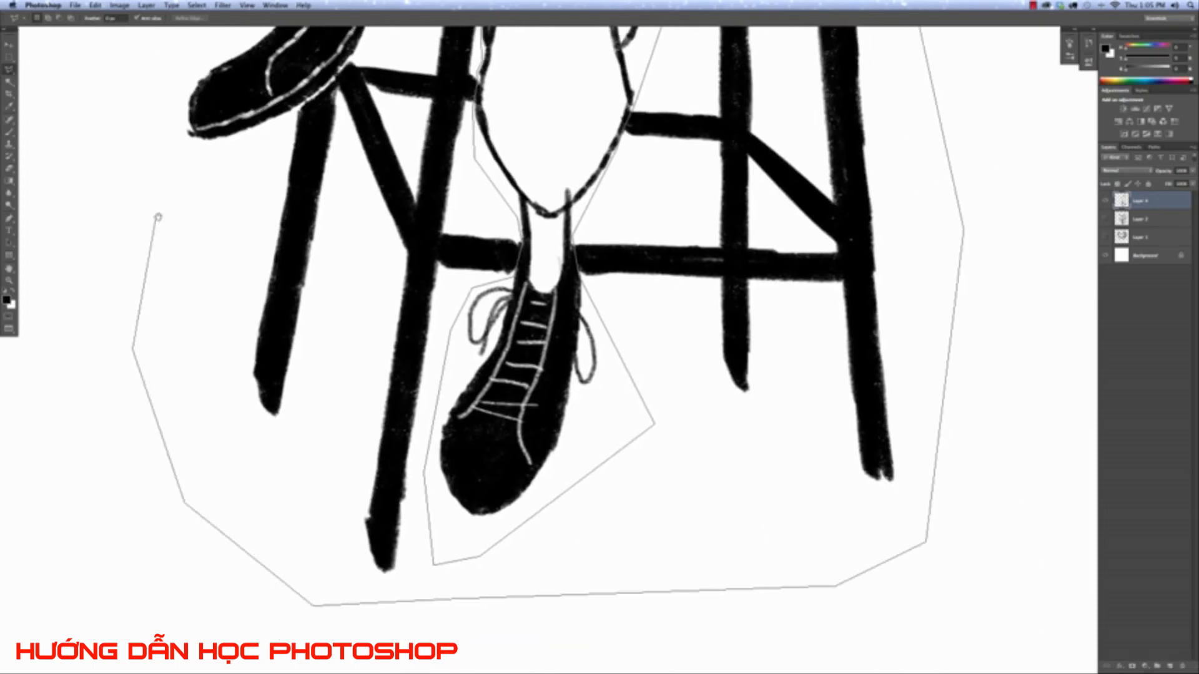
# Trace the lasso outline around the raised shoe's sole and heel up to the seat, and close the stool legs selection.
pyautogui.moveTo(155, 217); pyautogui.dragTo(205, 541)
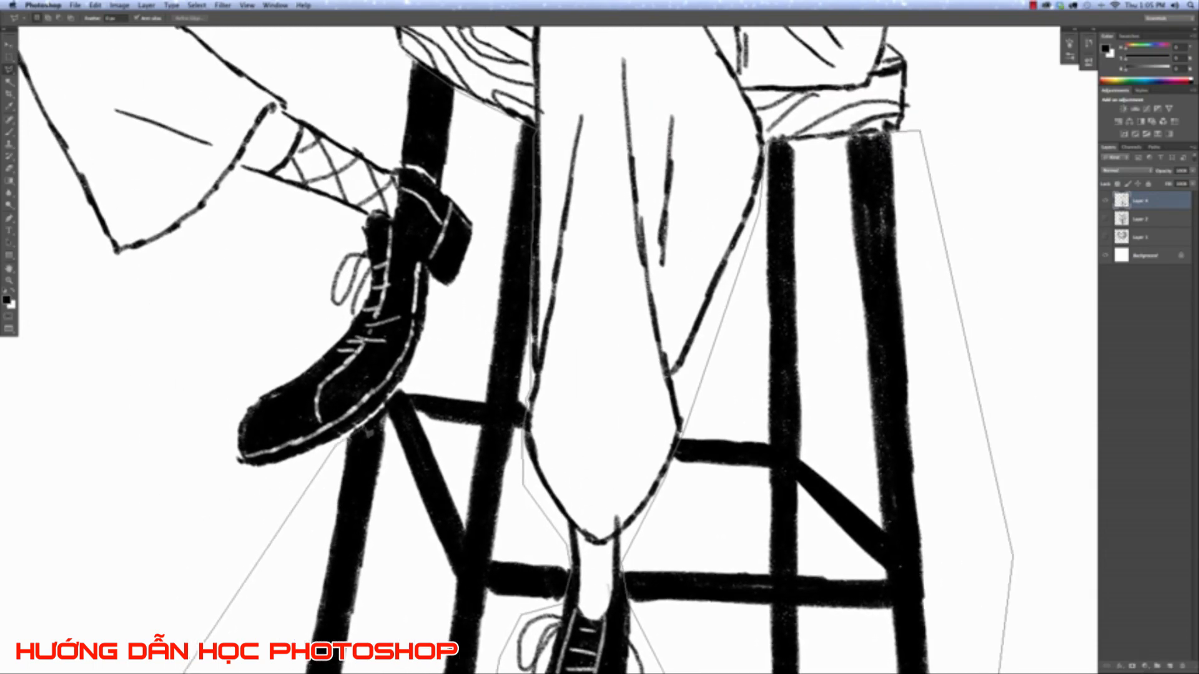
pyautogui.click(342, 436)
pyautogui.click(401, 388)
pyautogui.click(460, 316)
pyautogui.click(481, 253)
pyautogui.click(477, 209)
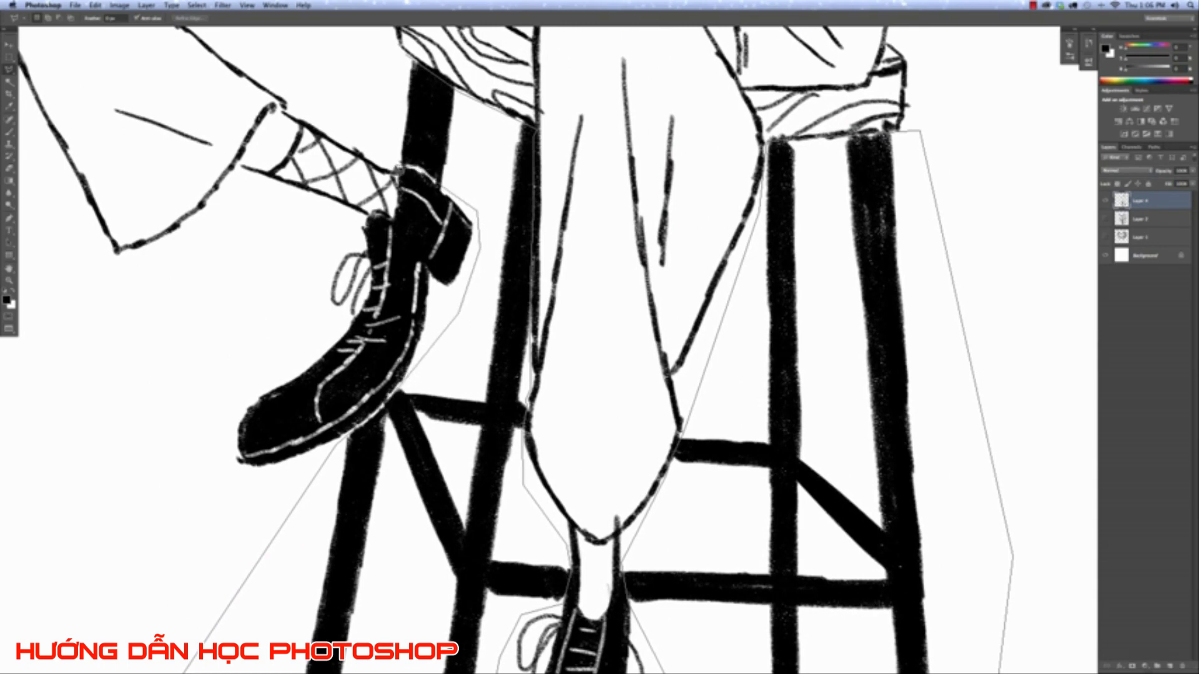
pyautogui.click(398, 169)
pyautogui.click(391, 91)
# Move the Free Transform pivot up to the man's torso and rotate the selected stool legs slightly counterclockwise.
pyautogui.press('super+minus')
pyautogui.press('super+minus')
pyautogui.press('super+minus')
pyautogui.press('super+minus')
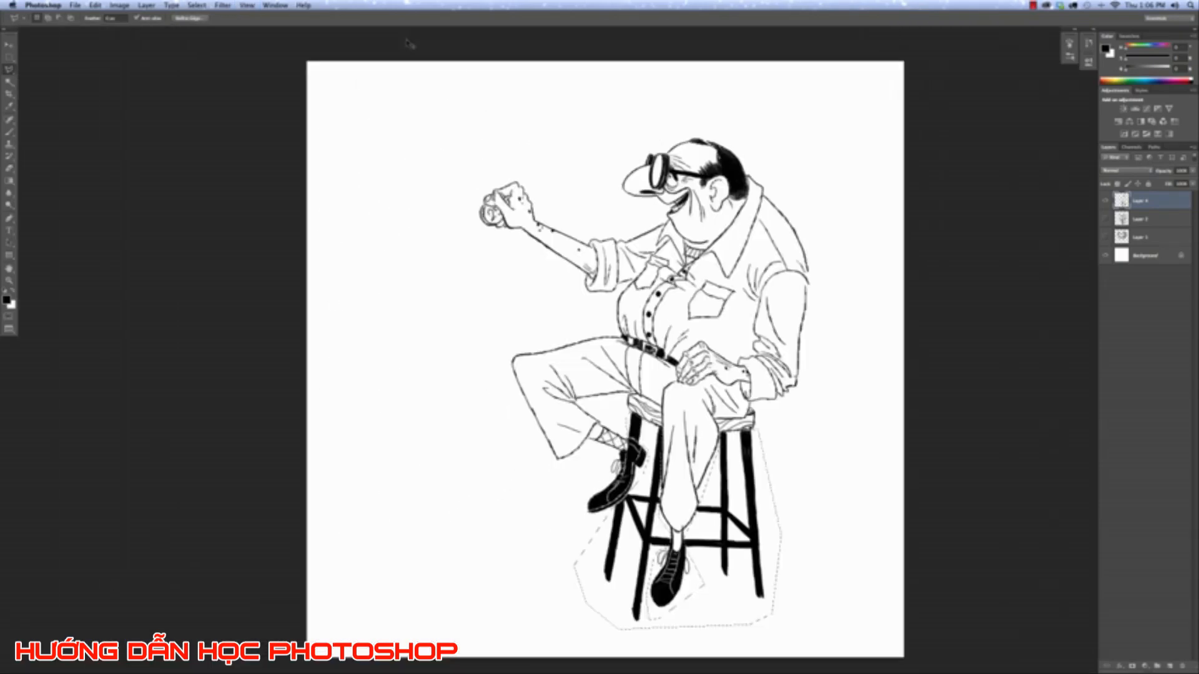
pyautogui.press('super+t')
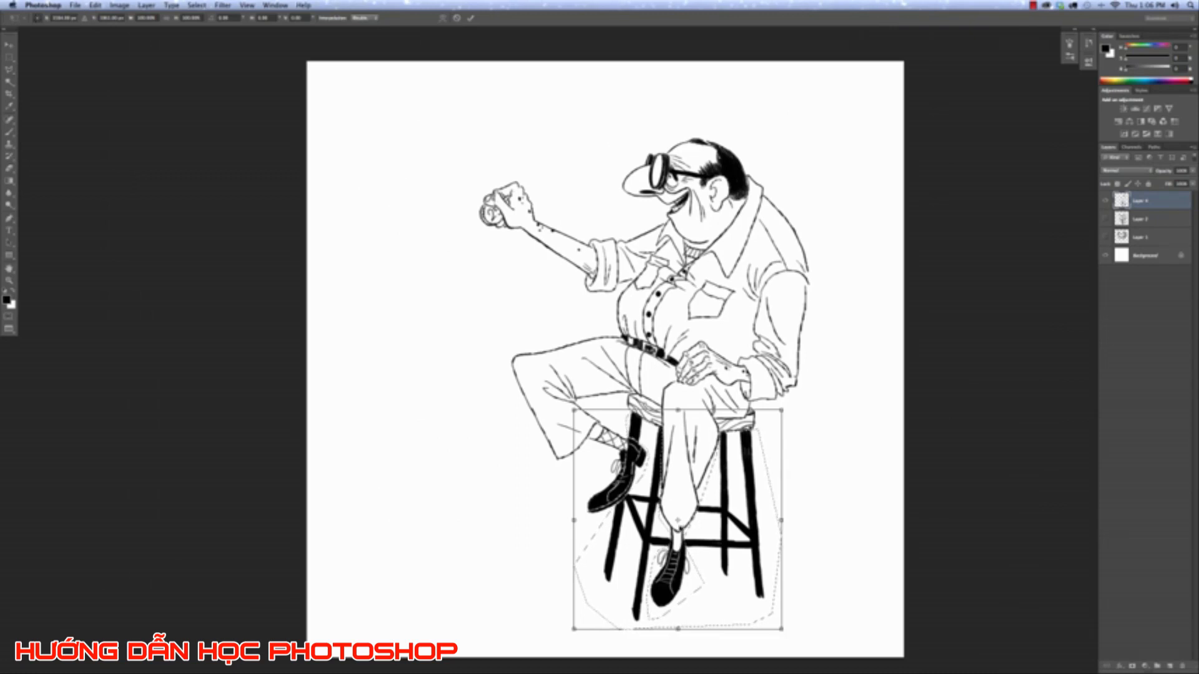
pyautogui.moveTo(678, 519); pyautogui.dragTo(691, 308)
pyautogui.moveTo(950, 583); pyautogui.dragTo(971, 563)
pyautogui.moveTo(760, 469); pyautogui.dragTo(757, 446)
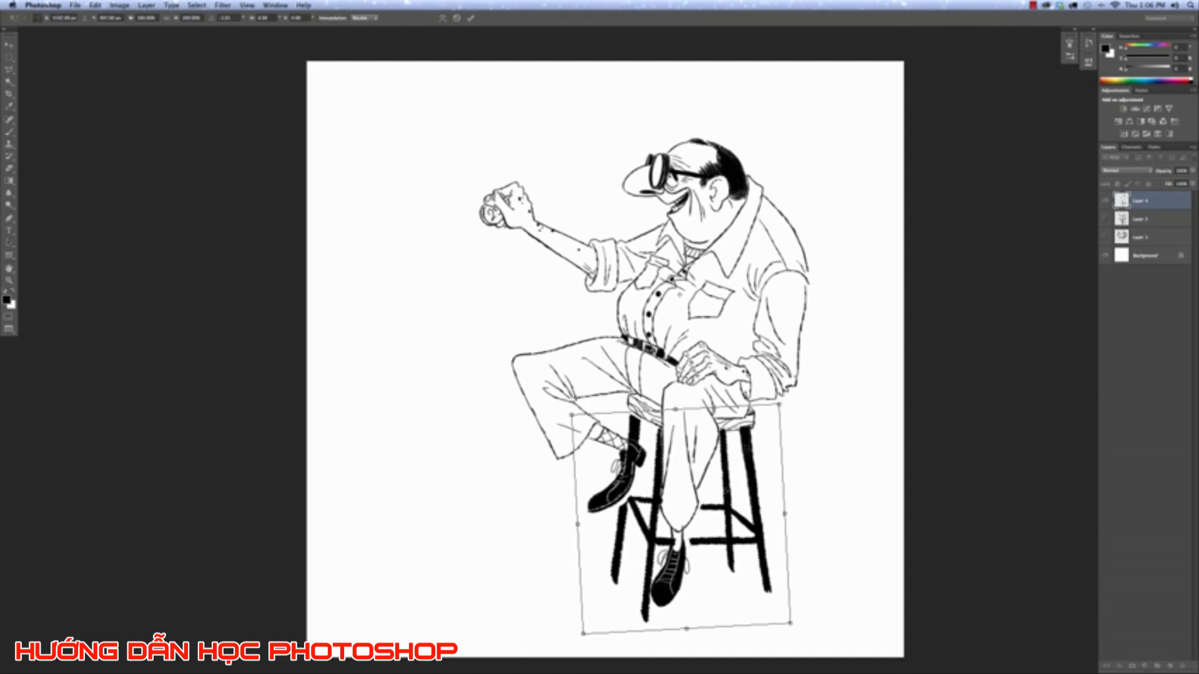
pyautogui.press('Return')
pyautogui.press('super+minus')
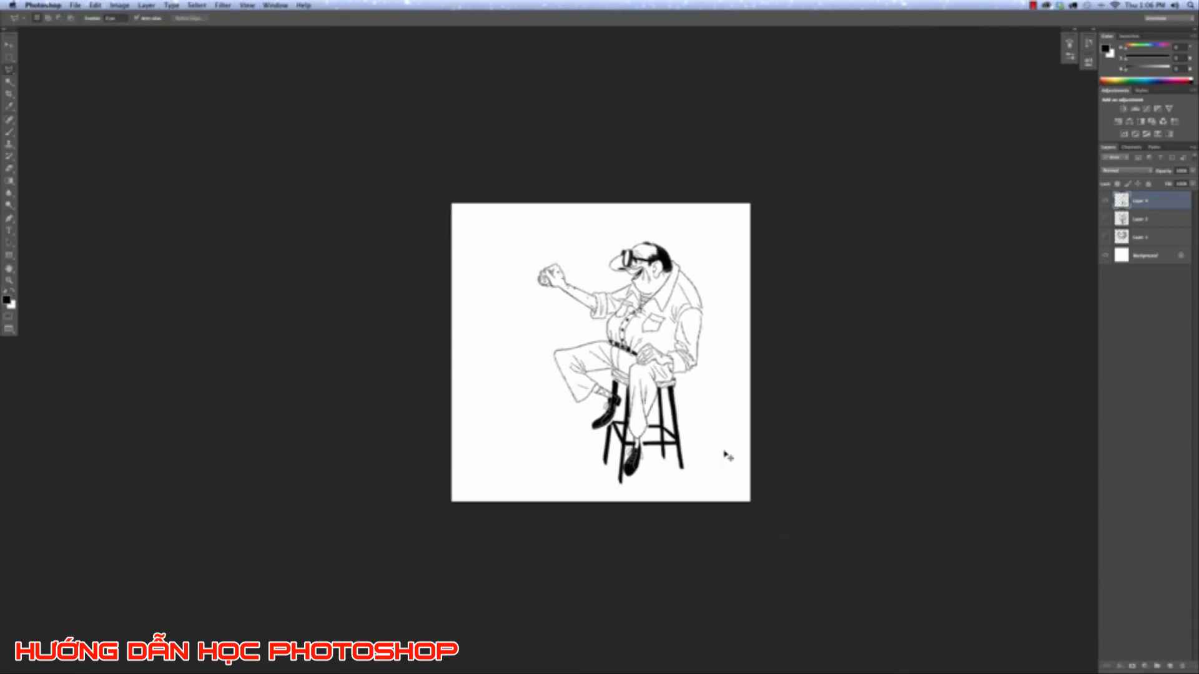
# Shorten the selected stool legs slightly with Free Transform, keeping their upper ends at the seat.
pyautogui.press('super+plus')
pyautogui.press('super+plus')
pyautogui.press('super+plus')
pyautogui.press('super+plus')
pyautogui.press('super+plus')
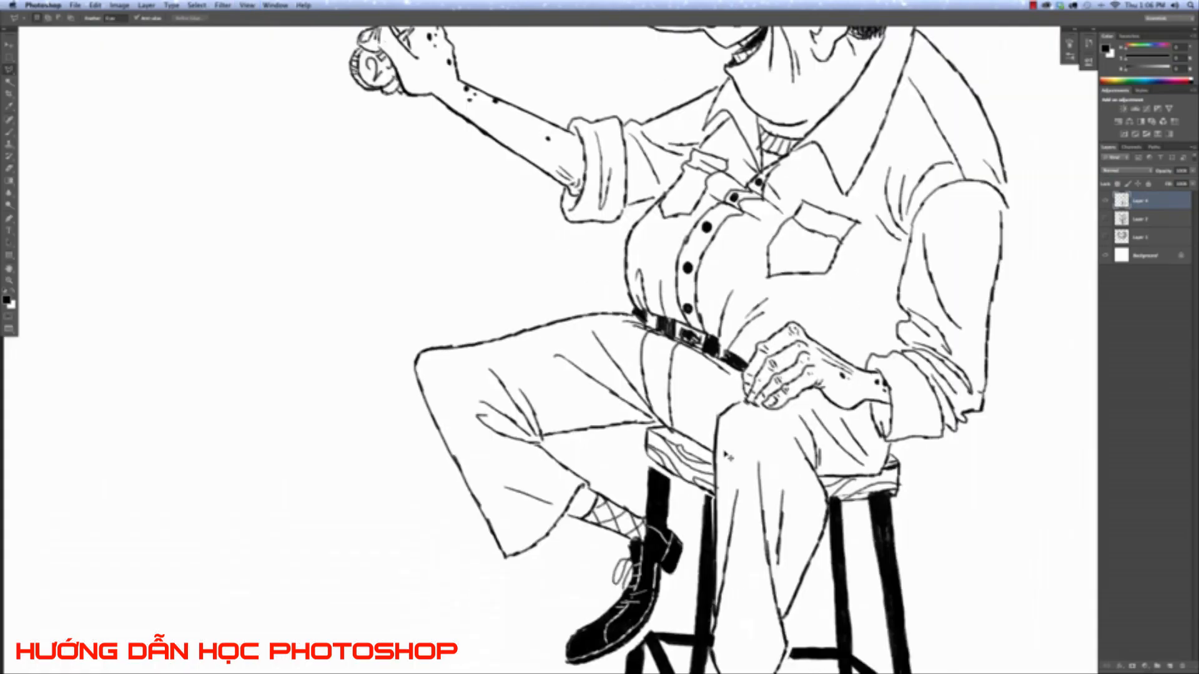
pyautogui.moveTo(649, 350); pyautogui.dragTo(621, 306)
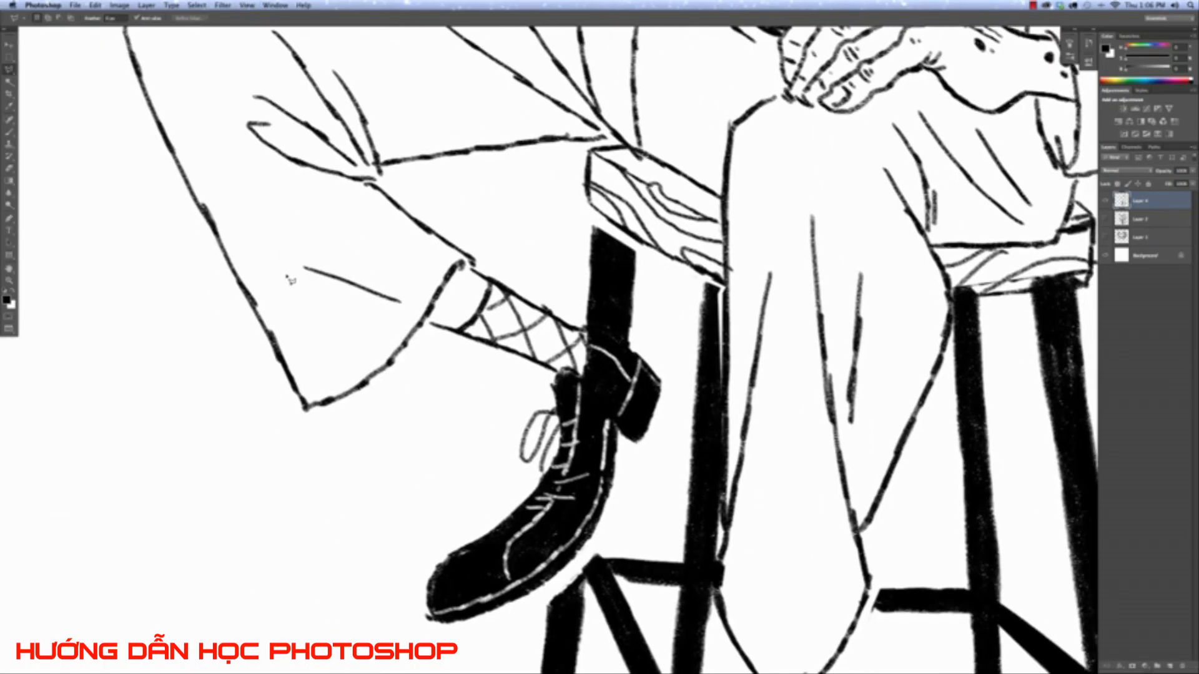
pyautogui.click(9, 133)
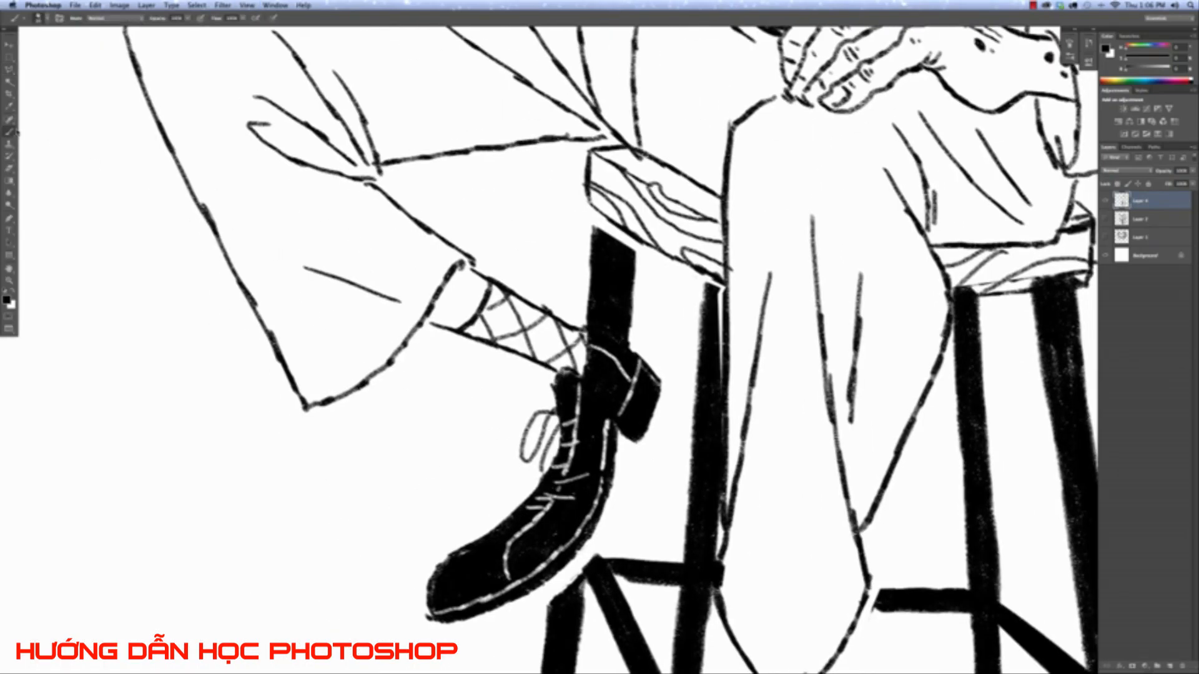
pyautogui.press('super+minus')
pyautogui.press('super+minus')
pyautogui.press('super+minus')
pyautogui.press('super+minus')
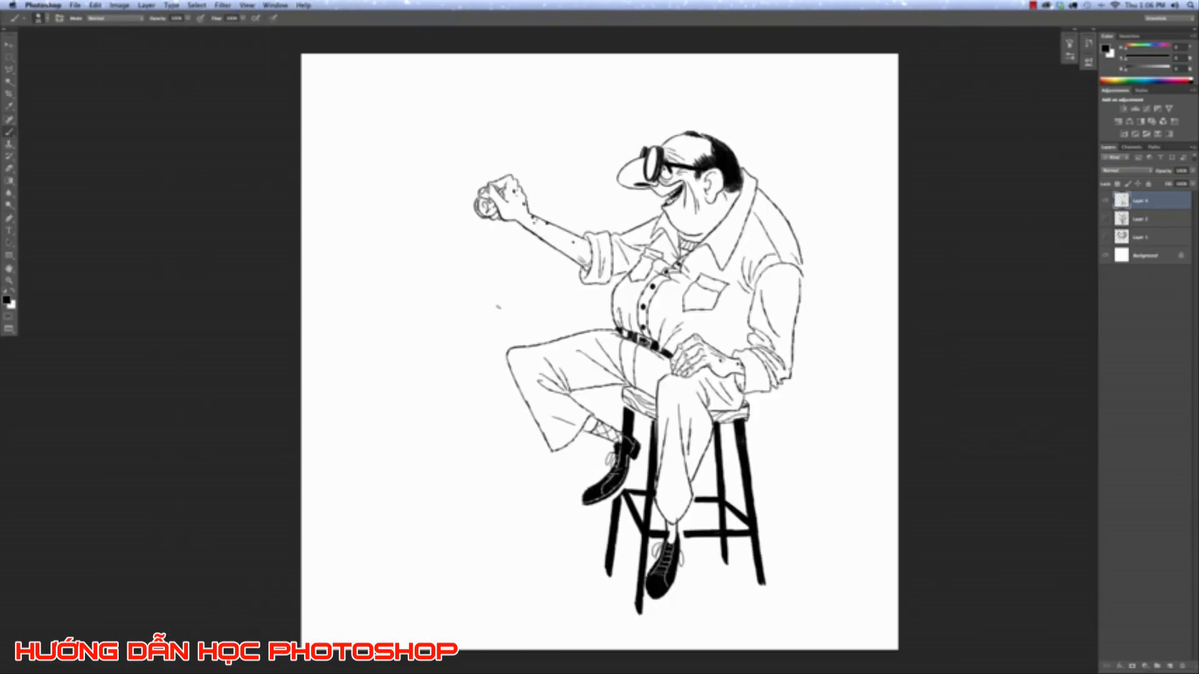
pyautogui.press('super+t')
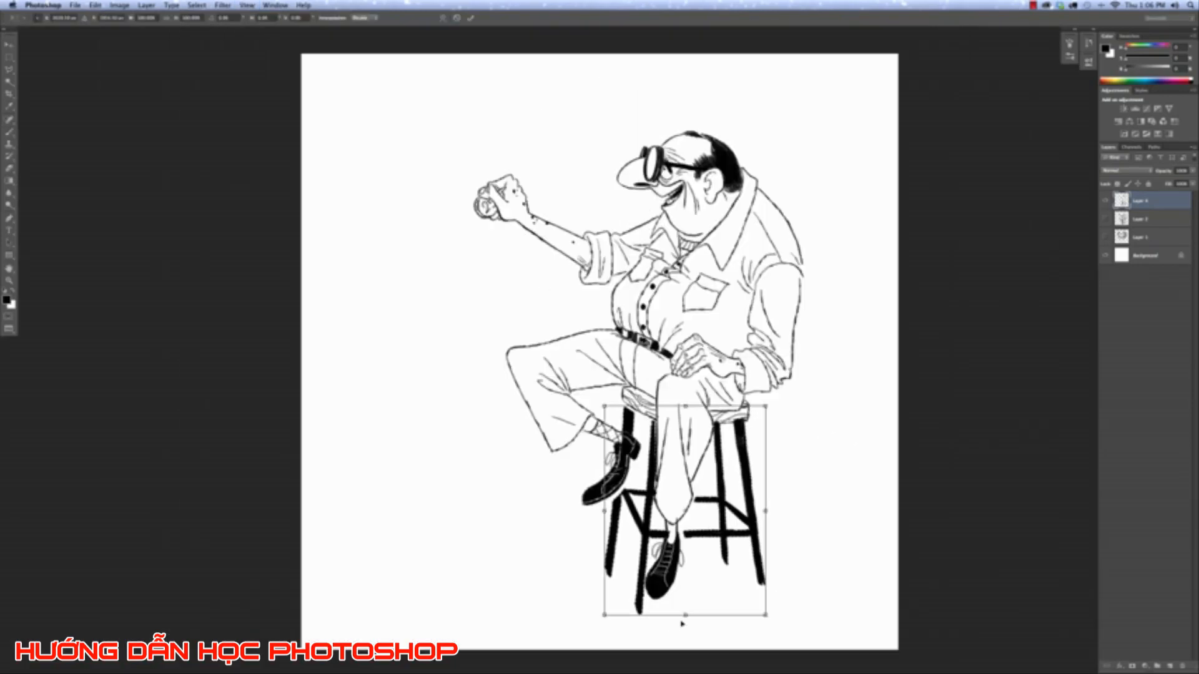
pyautogui.moveTo(686, 616)
pyautogui.mouseDown()
pyautogui.moveTo(686, 591)
pyautogui.moveTo(685, 605)
pyautogui.mouseUp()
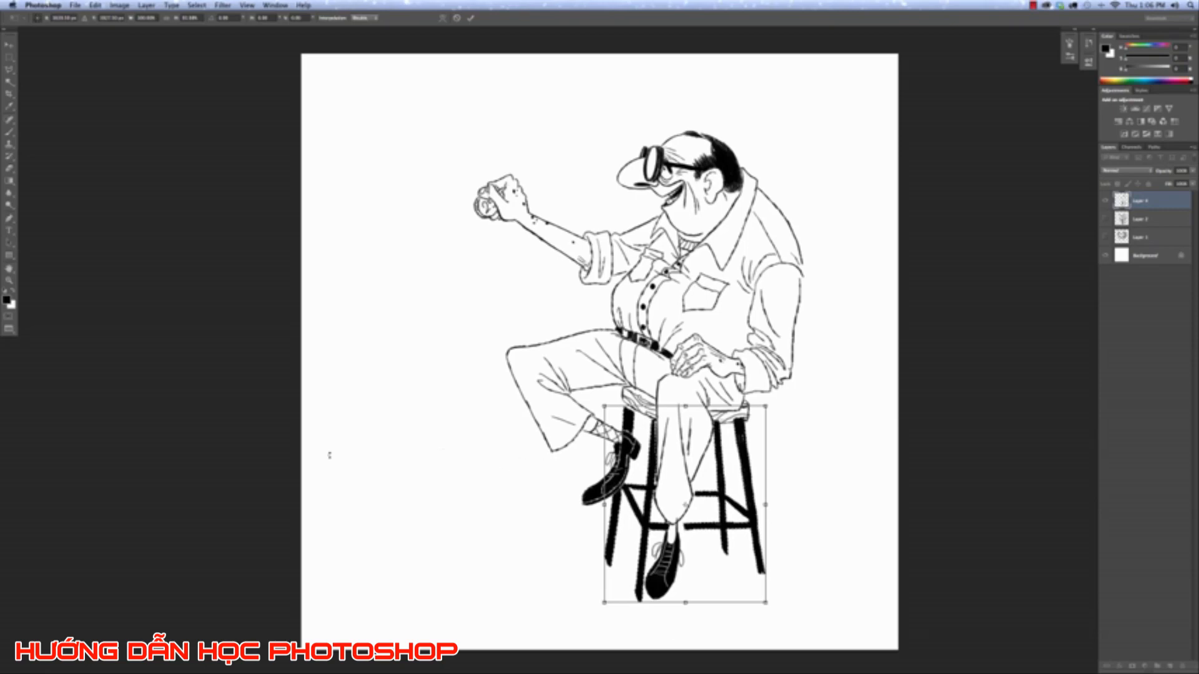
pyautogui.press('Return')
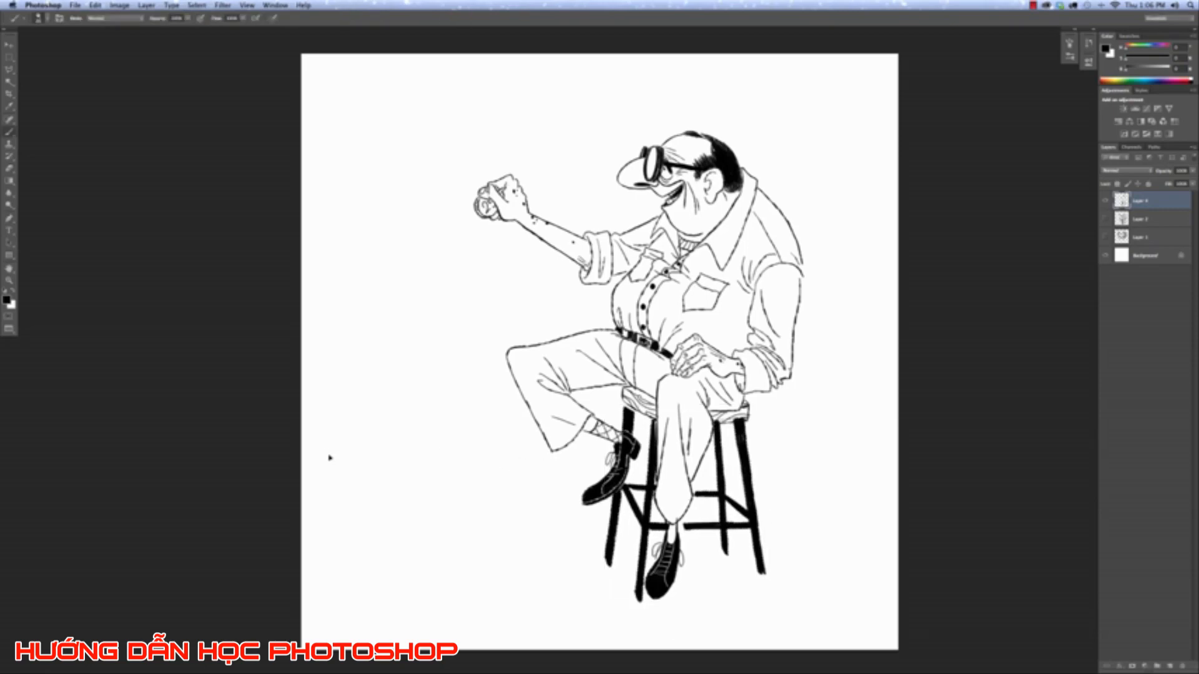
# Try to lasso the stool leg section above the raised shoe and move it up toward the seat, and undo the move.
pyautogui.press('super+minus')
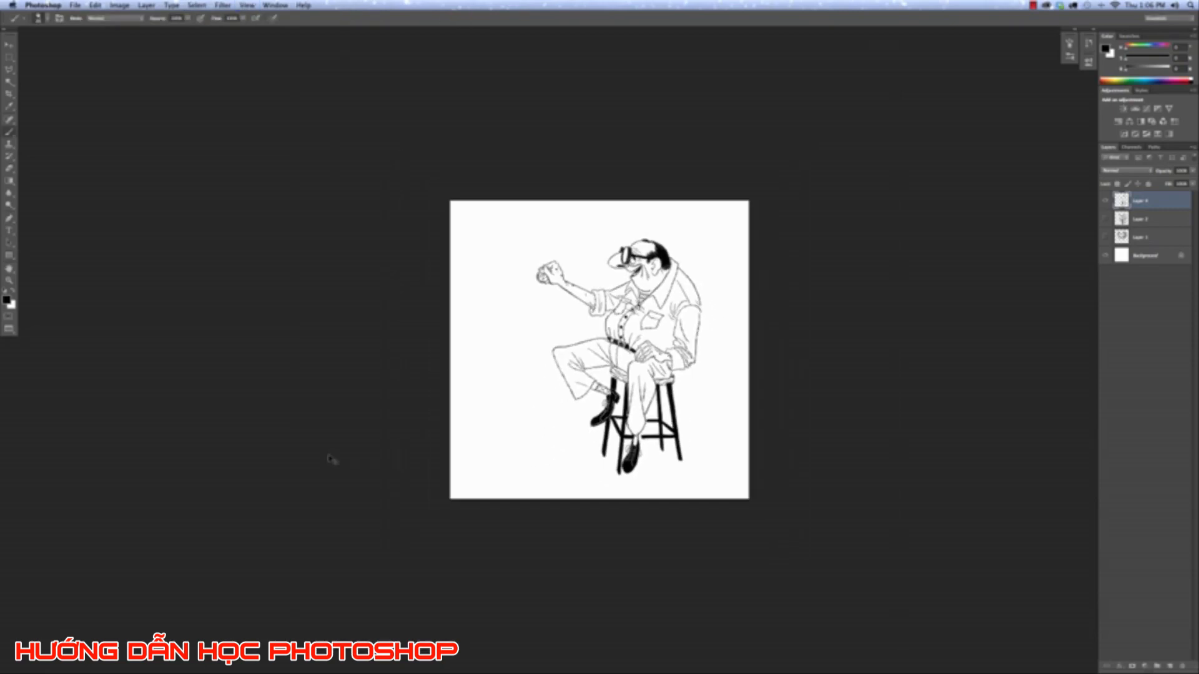
pyautogui.press('super+plus')
pyautogui.press('super+plus')
pyautogui.press('super+plus')
pyautogui.press('super+plus')
pyautogui.press('super+plus')
pyautogui.moveTo(625, 594)
pyautogui.mouseDown()
pyautogui.moveTo(492, 334)
pyautogui.moveTo(605, 289)
pyautogui.moveTo(624, 394)
pyautogui.moveTo(541, 399)
pyautogui.moveTo(541, 293)
pyautogui.mouseUp()
pyautogui.click(9, 70)
pyautogui.moveTo(570, 371); pyautogui.dragTo(576, 354)
pyautogui.press('super+z')
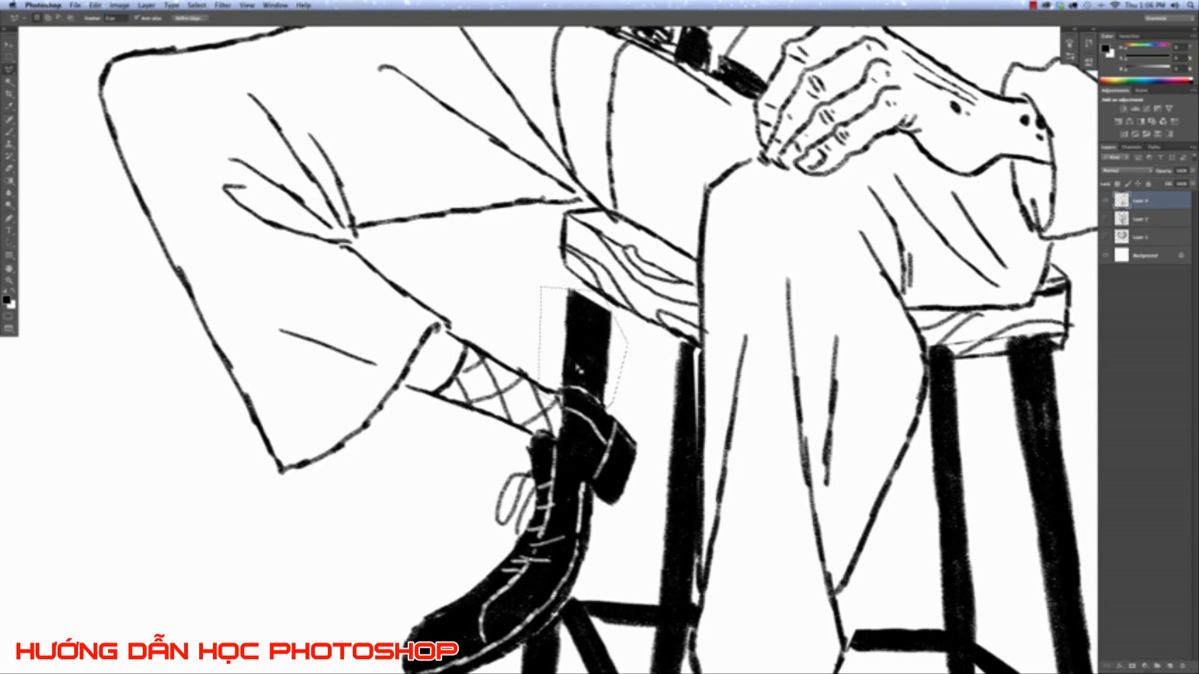
pyautogui.press('super+d')
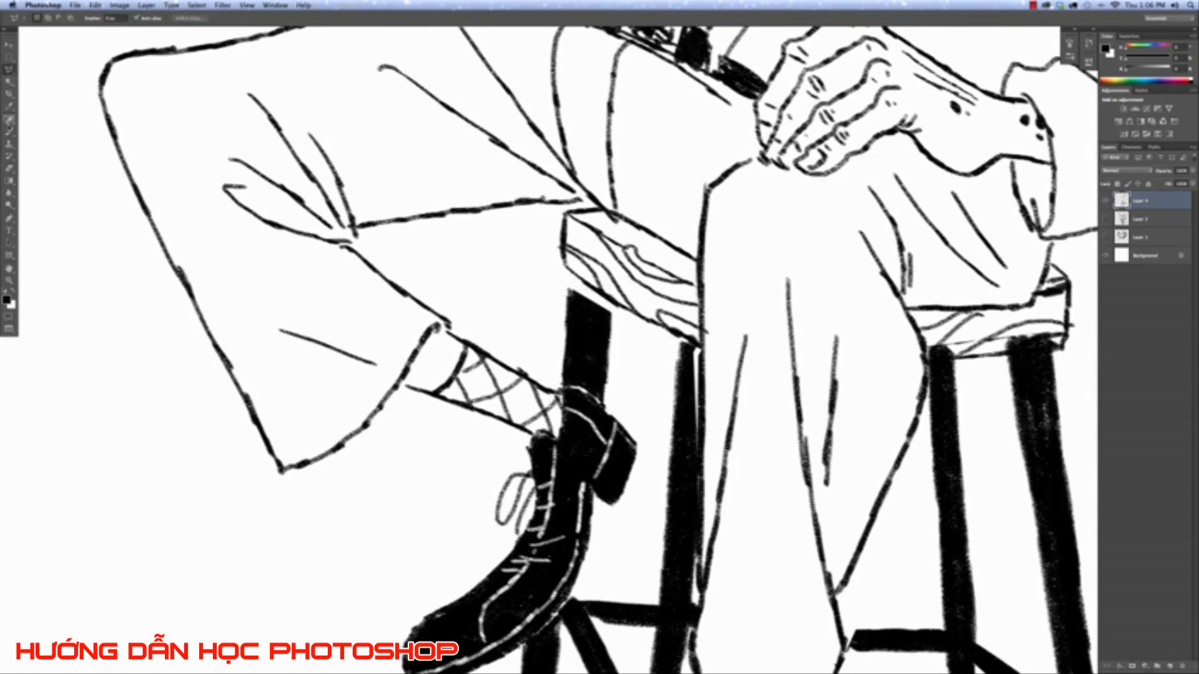
# Paint the tops of the two stool legs near the raised shoe up to the seat's underside with a smaller black brush.
pyautogui.click(8, 132)
pyautogui.press('[')
pyautogui.press('[')
pyautogui.press('[')
pyautogui.press('[')
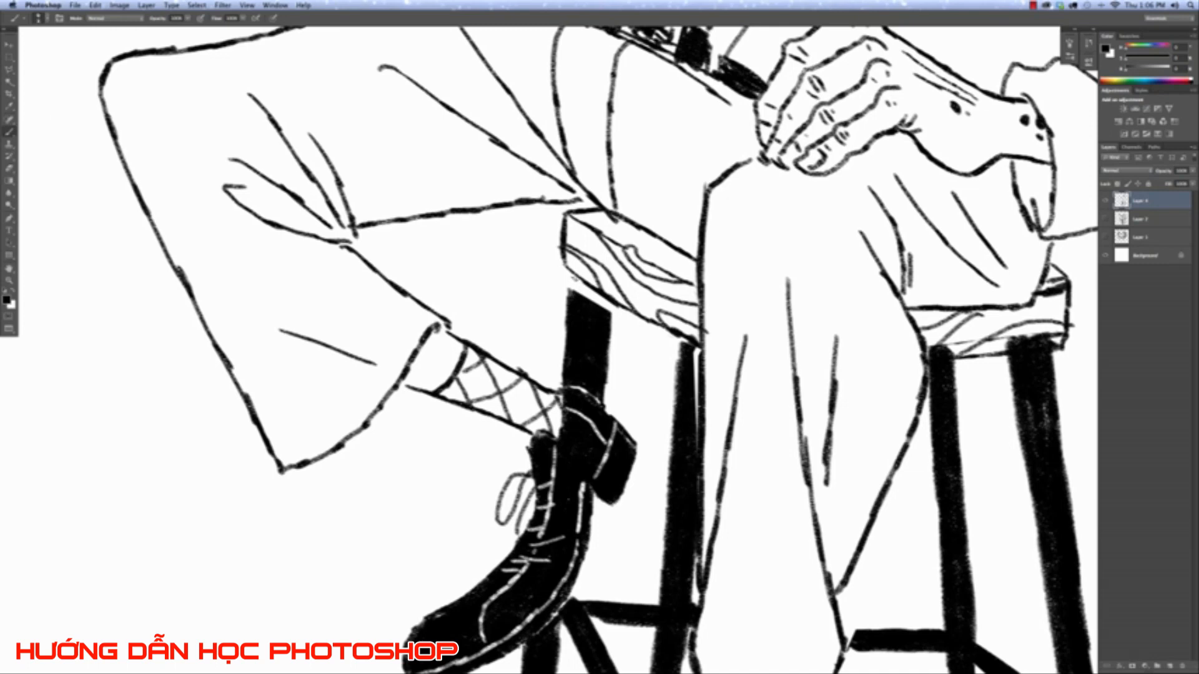
pyautogui.moveTo(569, 271)
pyautogui.mouseDown()
pyautogui.moveTo(574, 297)
pyautogui.moveTo(608, 315)
pyautogui.mouseUp()
pyautogui.moveTo(697, 349)
pyautogui.mouseDown()
pyautogui.moveTo(695, 447)
pyautogui.moveTo(696, 379)
pyautogui.mouseUp()
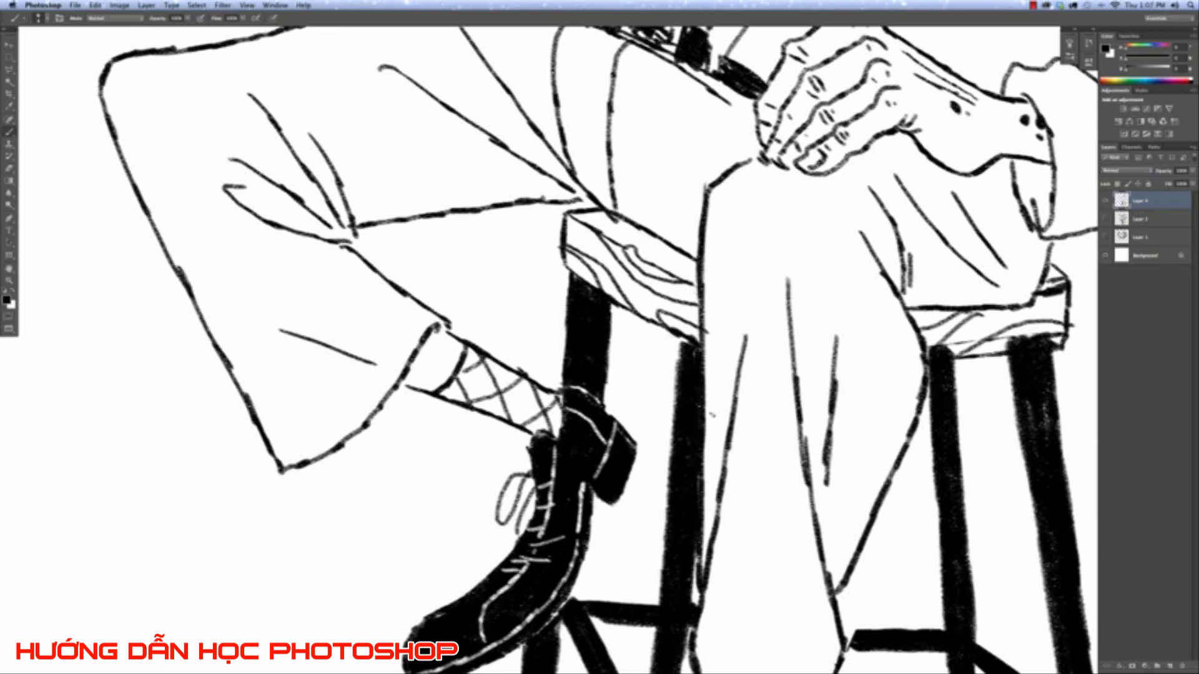
# Erase the overlapping marks on the seat edge beside the lowered leg, and extend the outer stool leg's top to the seat.
pyautogui.moveTo(831, 450)
pyautogui.mouseDown()
pyautogui.moveTo(807, 394)
pyautogui.moveTo(726, 355)
pyautogui.mouseUp()
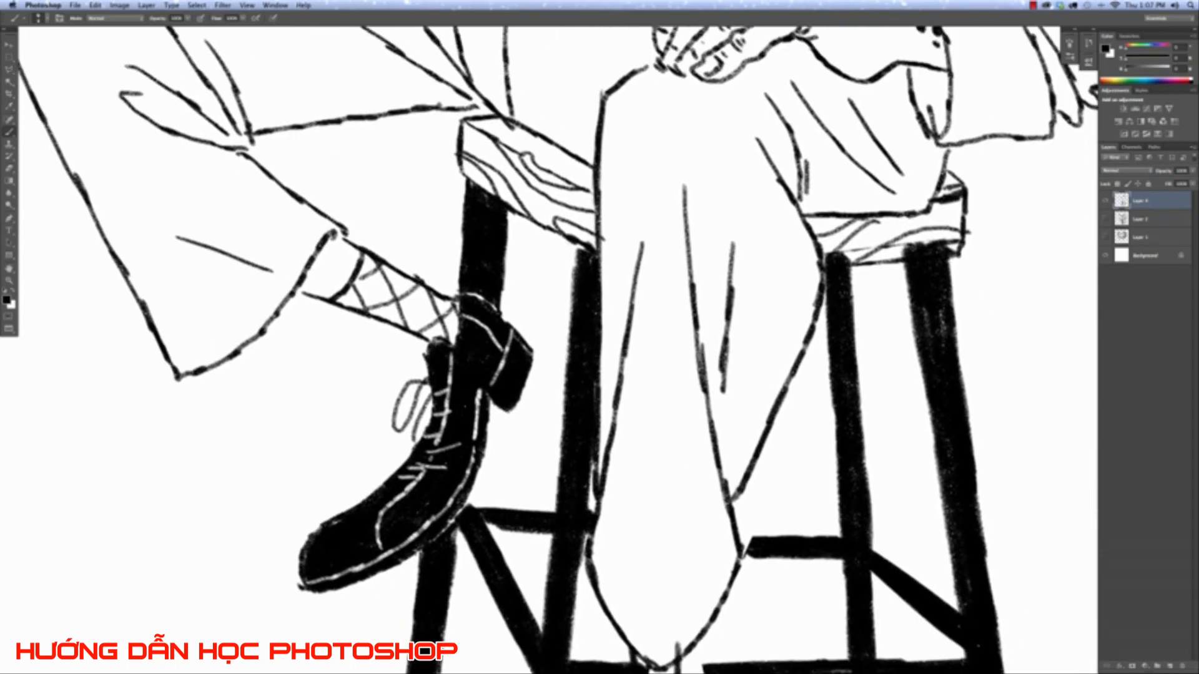
pyautogui.press('e')
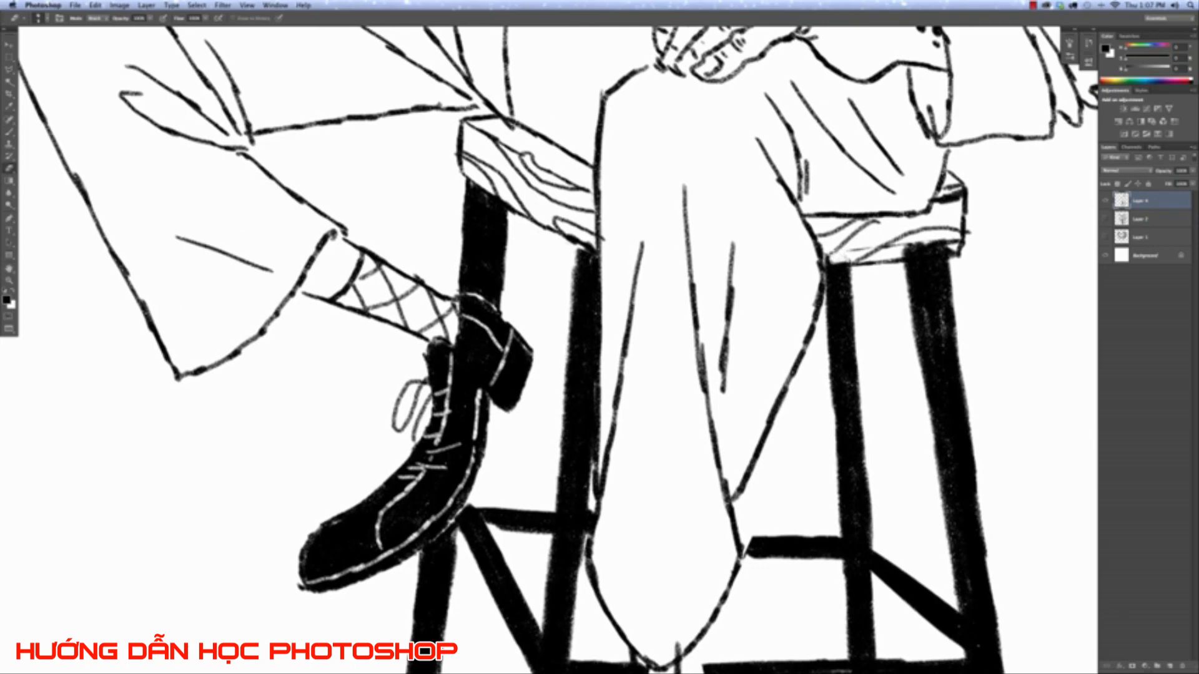
pyautogui.moveTo(835, 263)
pyautogui.mouseDown()
pyautogui.moveTo(866, 245)
pyautogui.moveTo(946, 238)
pyautogui.moveTo(915, 256)
pyautogui.moveTo(944, 250)
pyautogui.moveTo(910, 257)
pyautogui.moveTo(860, 253)
pyautogui.mouseUp()
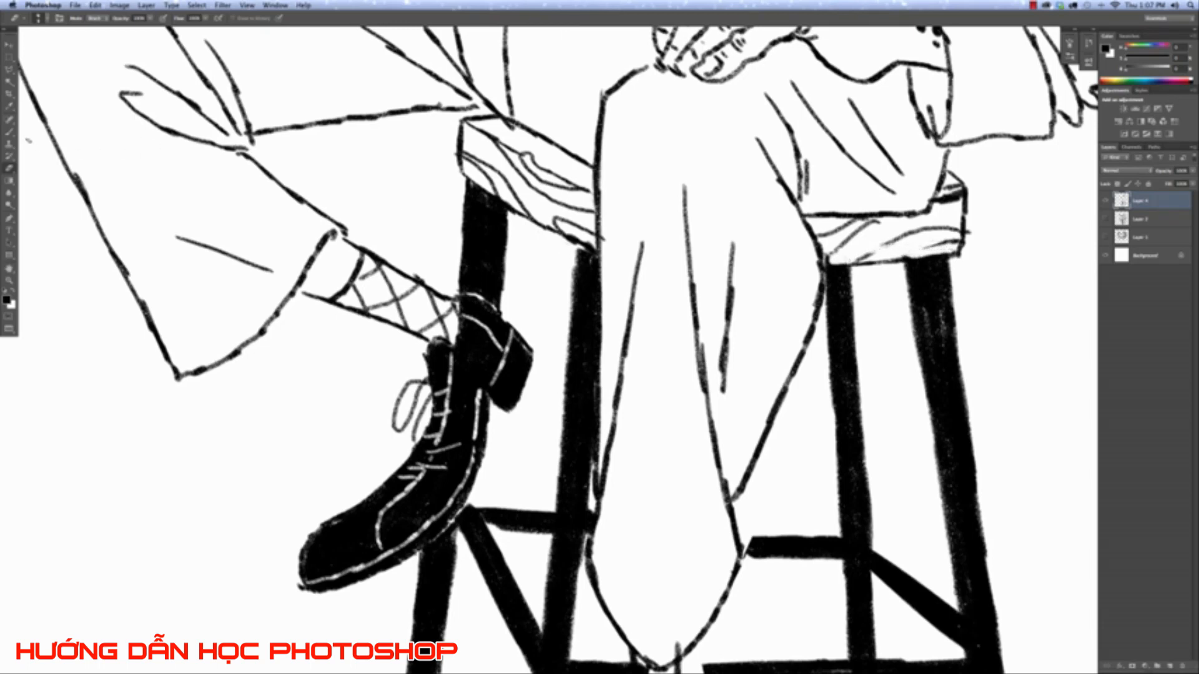
pyautogui.press('b')
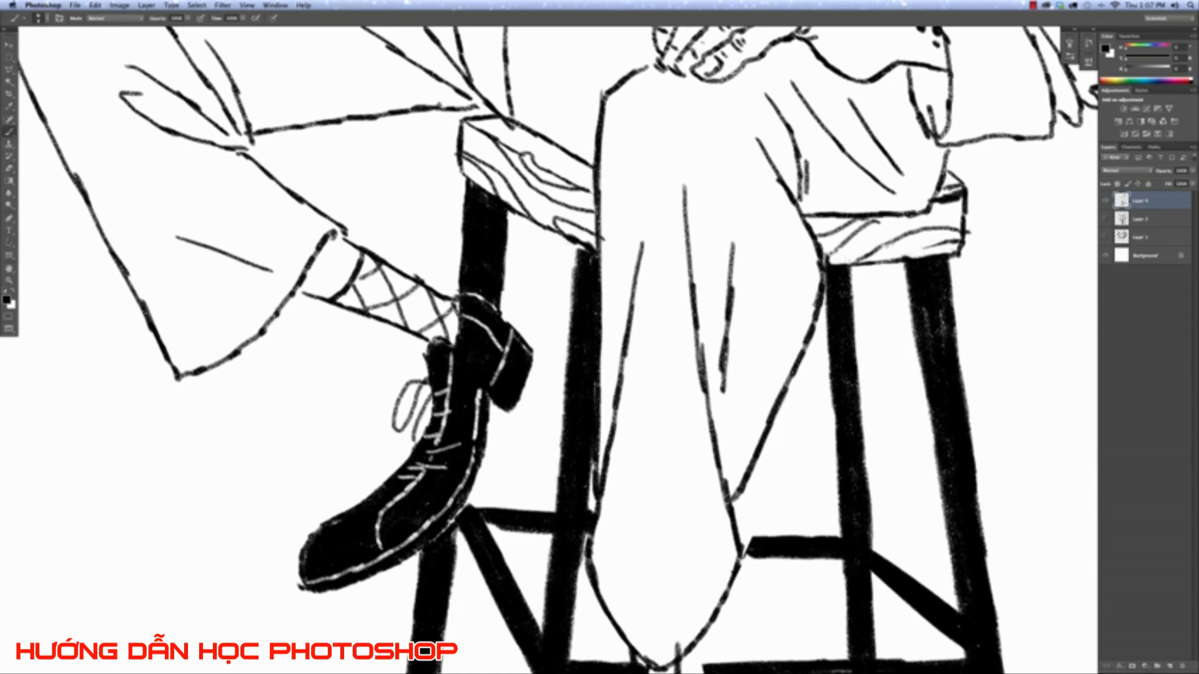
pyautogui.moveTo(907, 258); pyautogui.dragTo(935, 244)
# Erase the lower crossbar where it overlaps the ankle, and paint its other section in black up to the ankle.
pyautogui.scroll(-3, 654, 447)
pyautogui.scroll(-3, 621, 376)
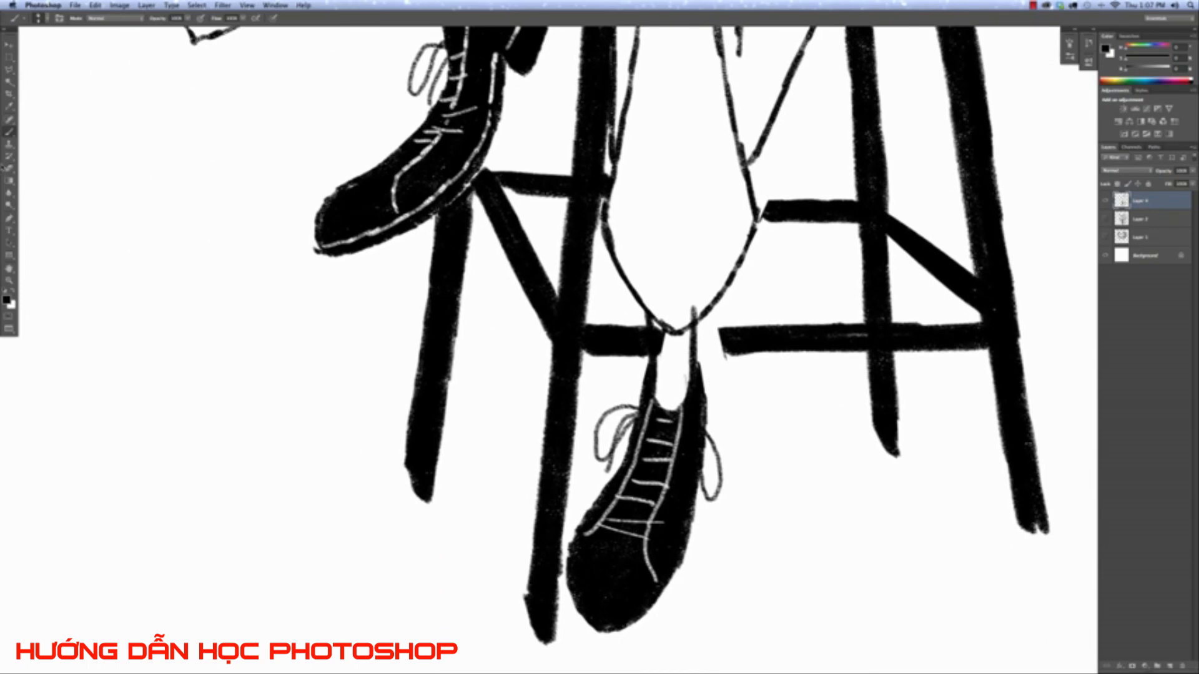
pyautogui.press('e')
pyautogui.moveTo(657, 323)
pyautogui.mouseDown()
pyautogui.moveTo(660, 360)
pyautogui.moveTo(657, 323)
pyautogui.moveTo(659, 350)
pyautogui.mouseUp()
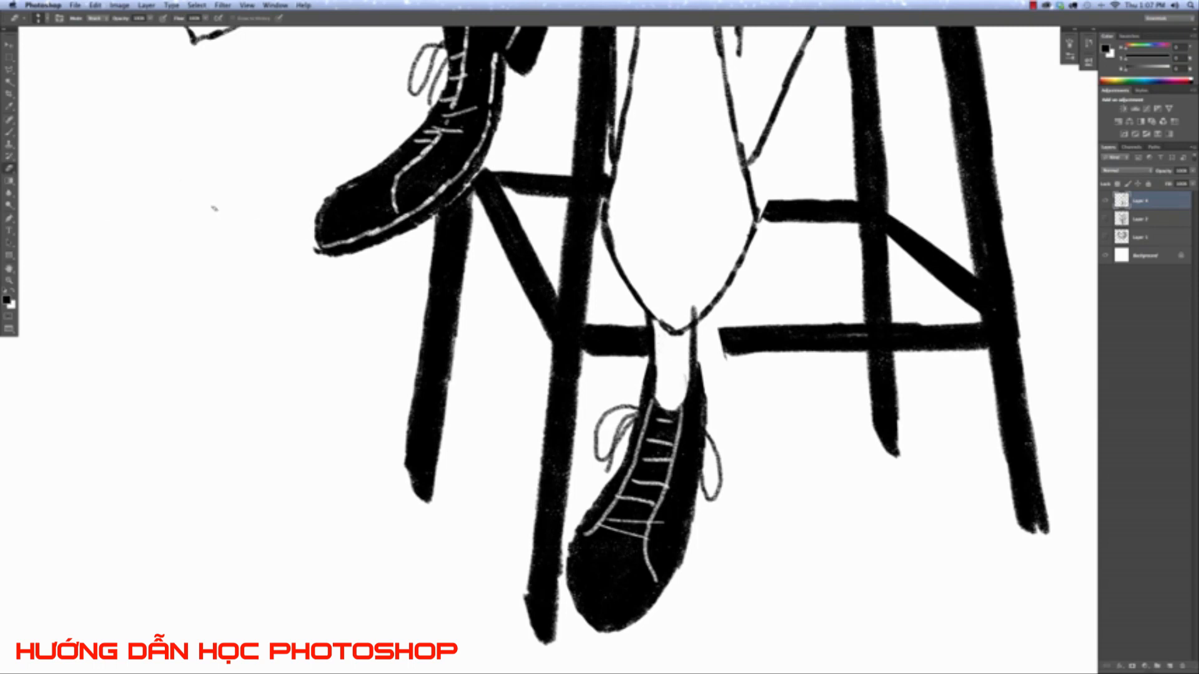
pyautogui.press('b')
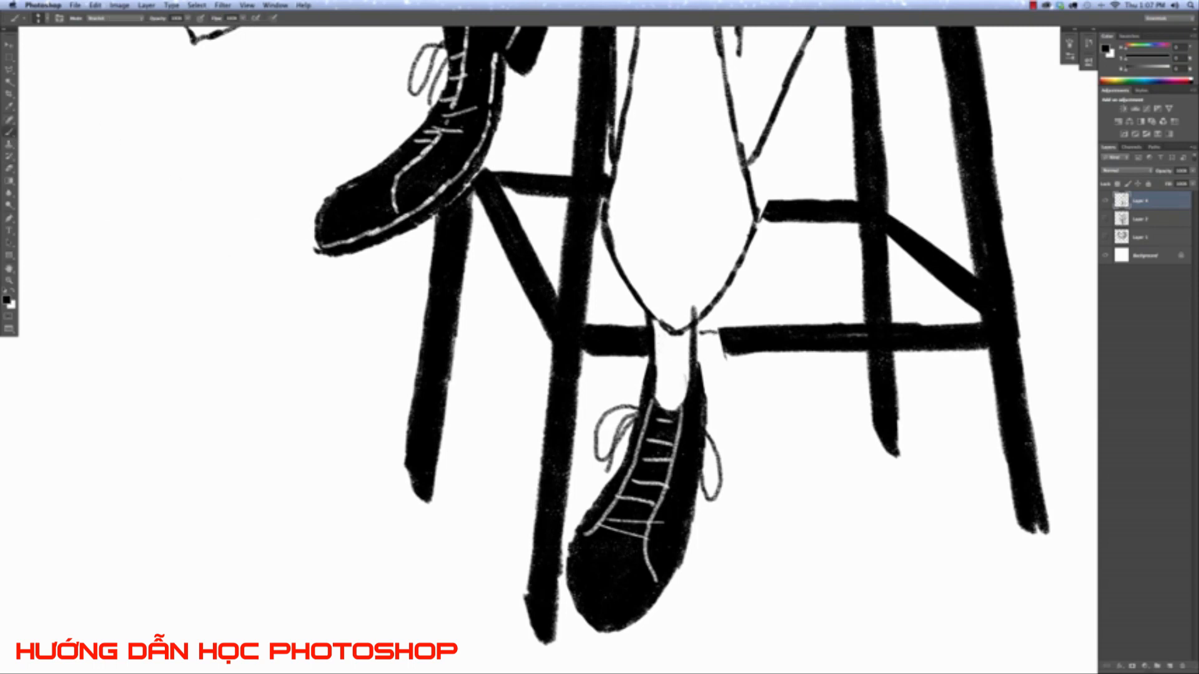
pyautogui.moveTo(720, 333)
pyautogui.mouseDown()
pyautogui.moveTo(696, 332)
pyautogui.moveTo(718, 333)
pyautogui.moveTo(698, 341)
pyautogui.moveTo(718, 354)
pyautogui.mouseUp()
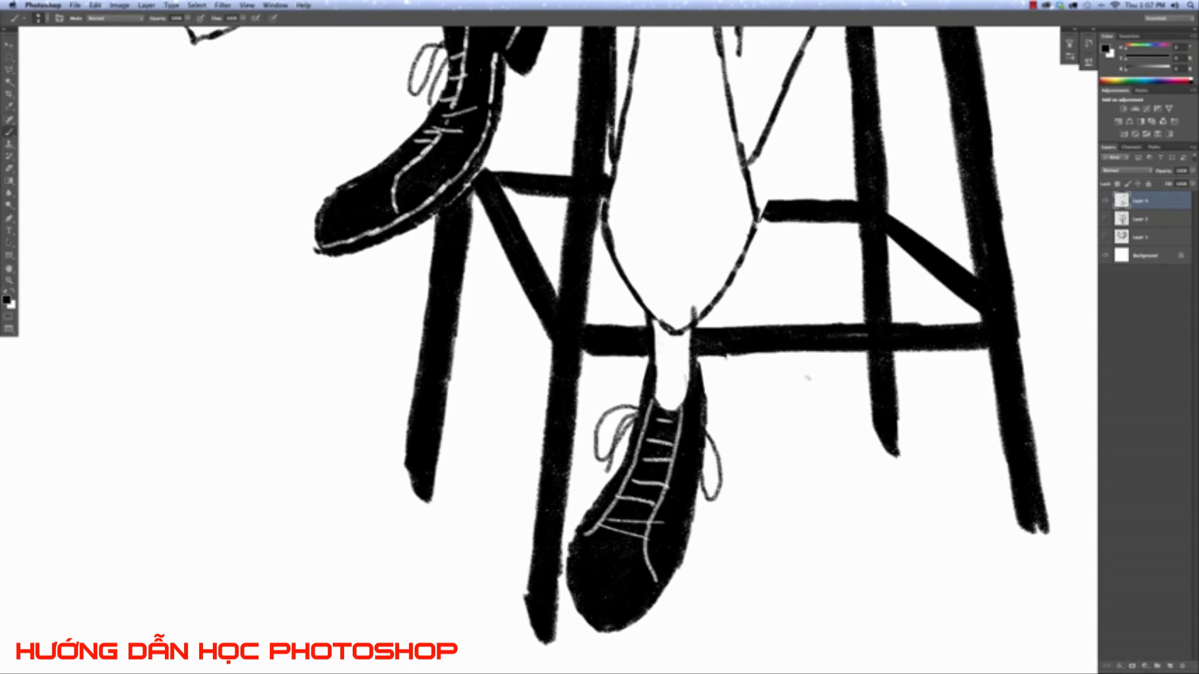
# Erase the ankle line poking into the lowered trouser leg above its hem.
pyautogui.press('super+0')
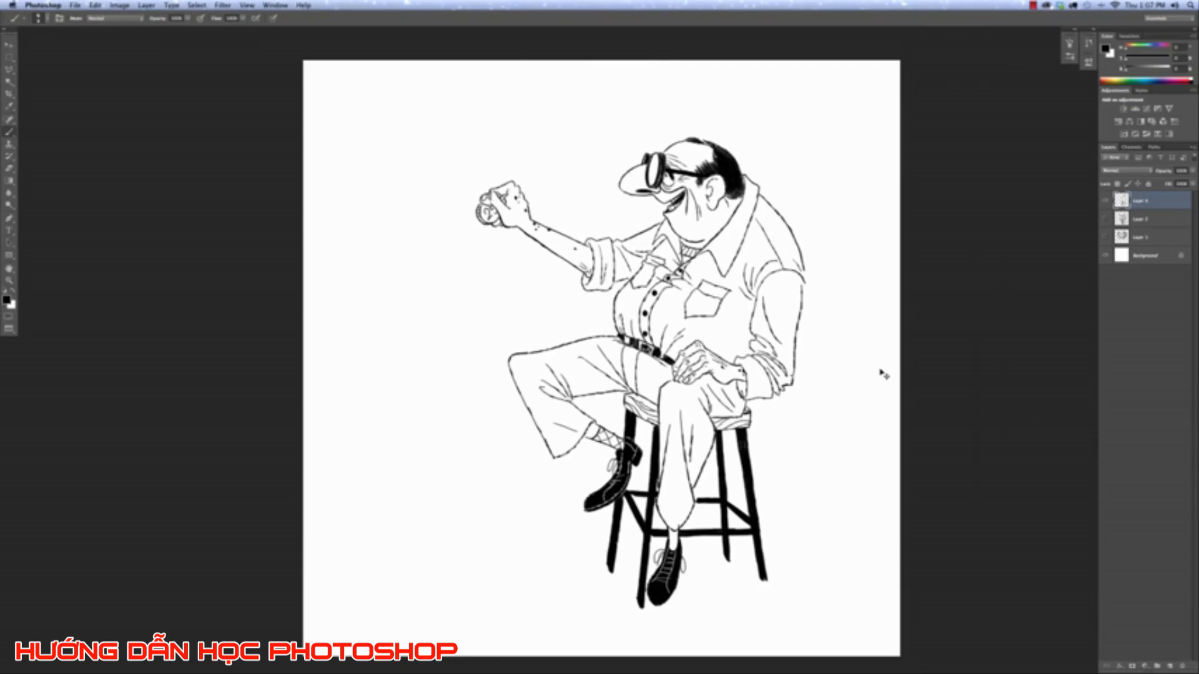
pyautogui.press('super+plus')
pyautogui.press('super+plus')
pyautogui.press('super+plus')
pyautogui.press('super+plus')
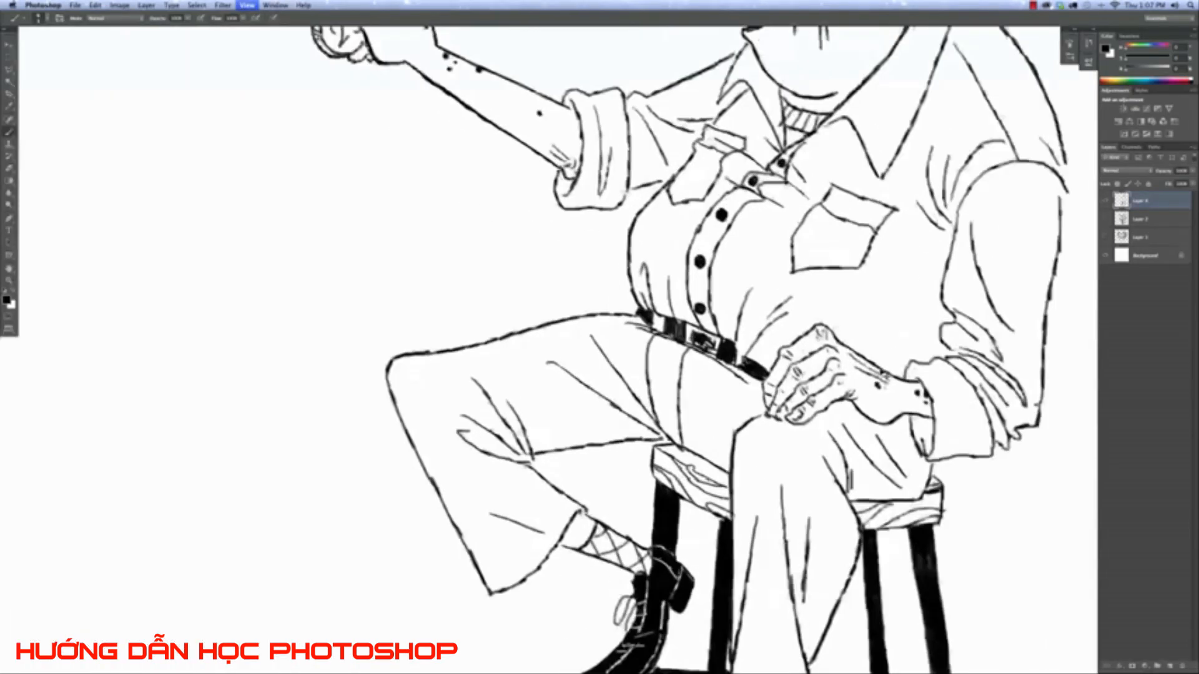
pyautogui.moveTo(615, 630)
pyautogui.mouseDown()
pyautogui.moveTo(259, 390)
pyautogui.moveTo(234, 227)
pyautogui.mouseUp()
pyautogui.press('e')
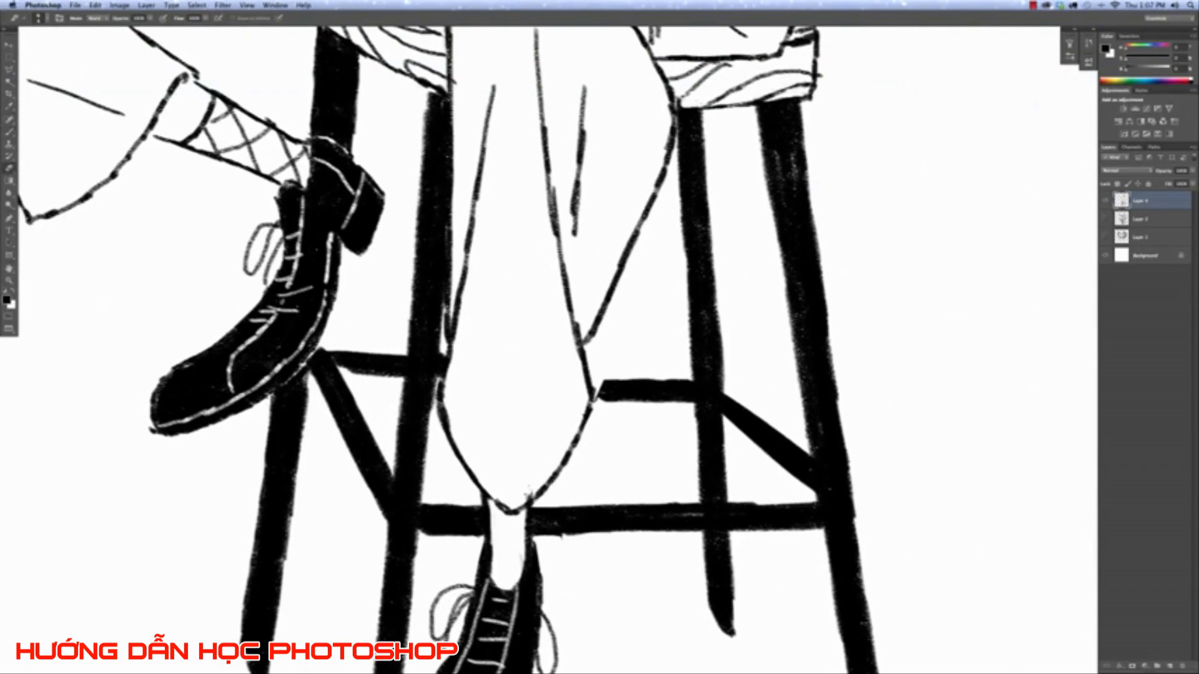
pyautogui.press('super+minus')
pyautogui.press('super+minus')
pyautogui.press('super+minus')
pyautogui.press('super+minus')
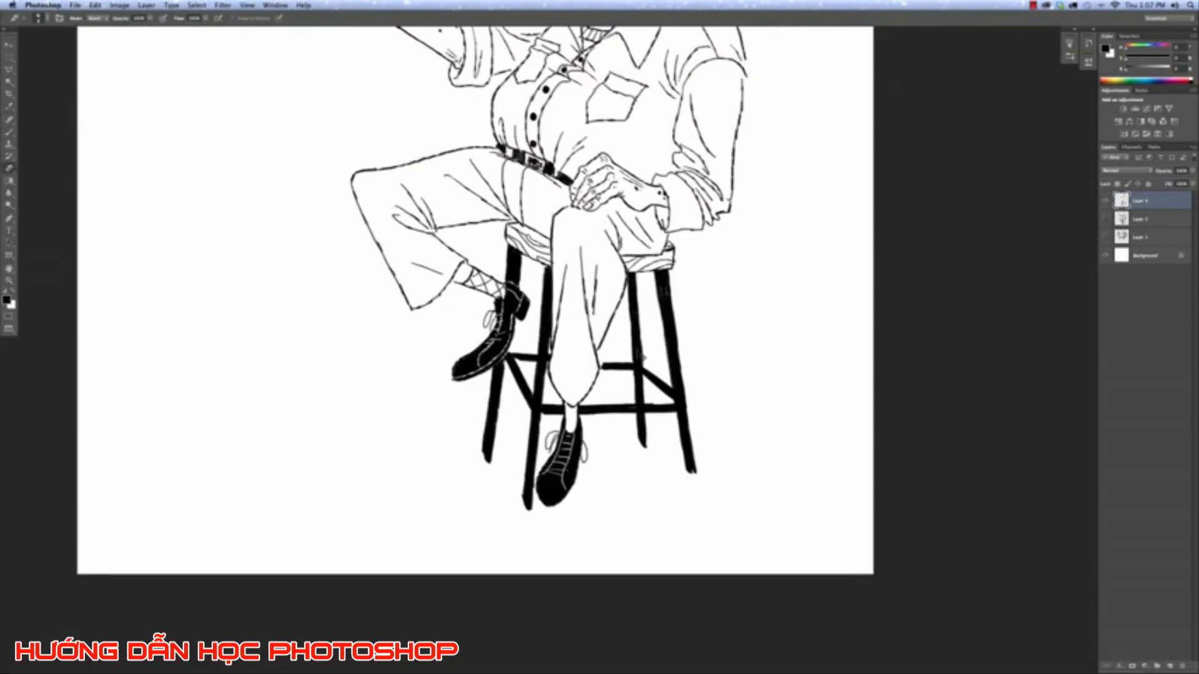
pyautogui.hscroll(3, 960, 411)
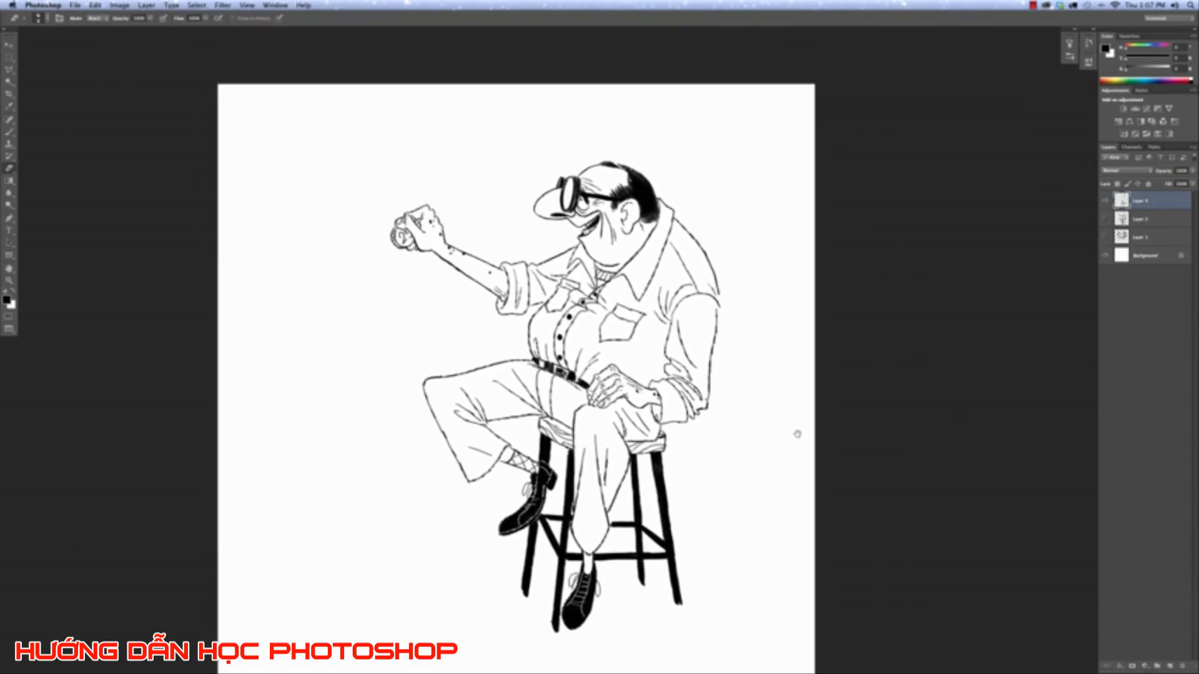
pyautogui.press('super+minus')
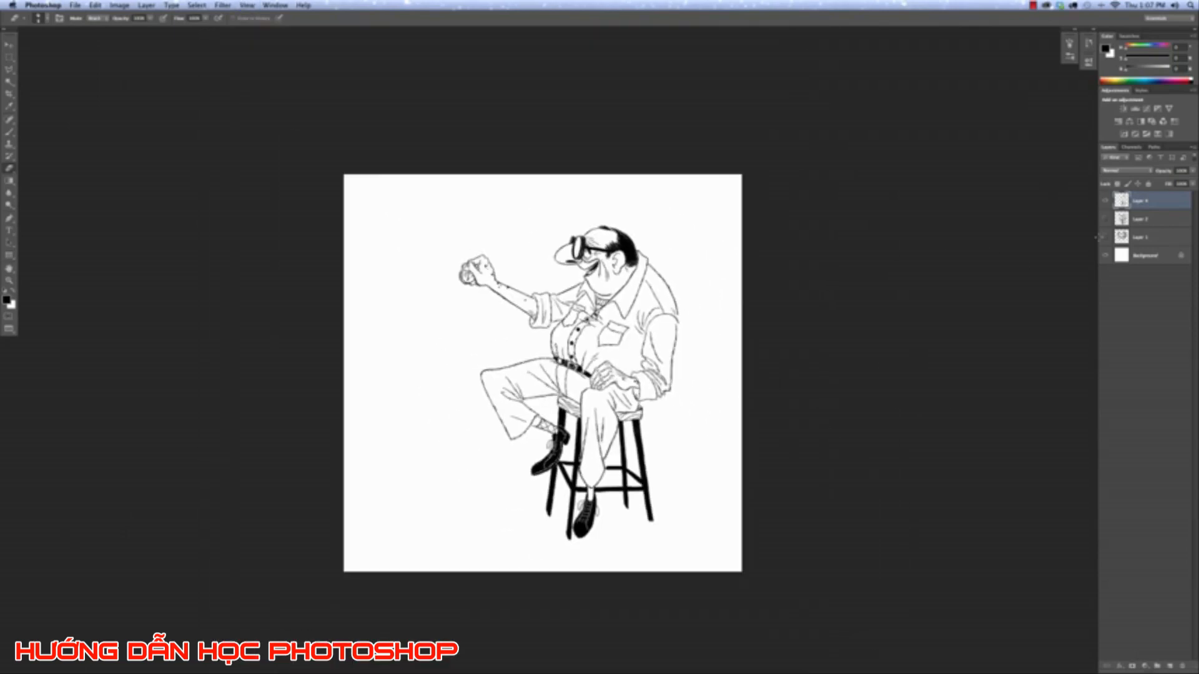
# Show only the earliest rough sketch layer, with the desk and wall panel, and raise its opacity to full.
pyautogui.click(1105, 219)
pyautogui.click(1105, 201)
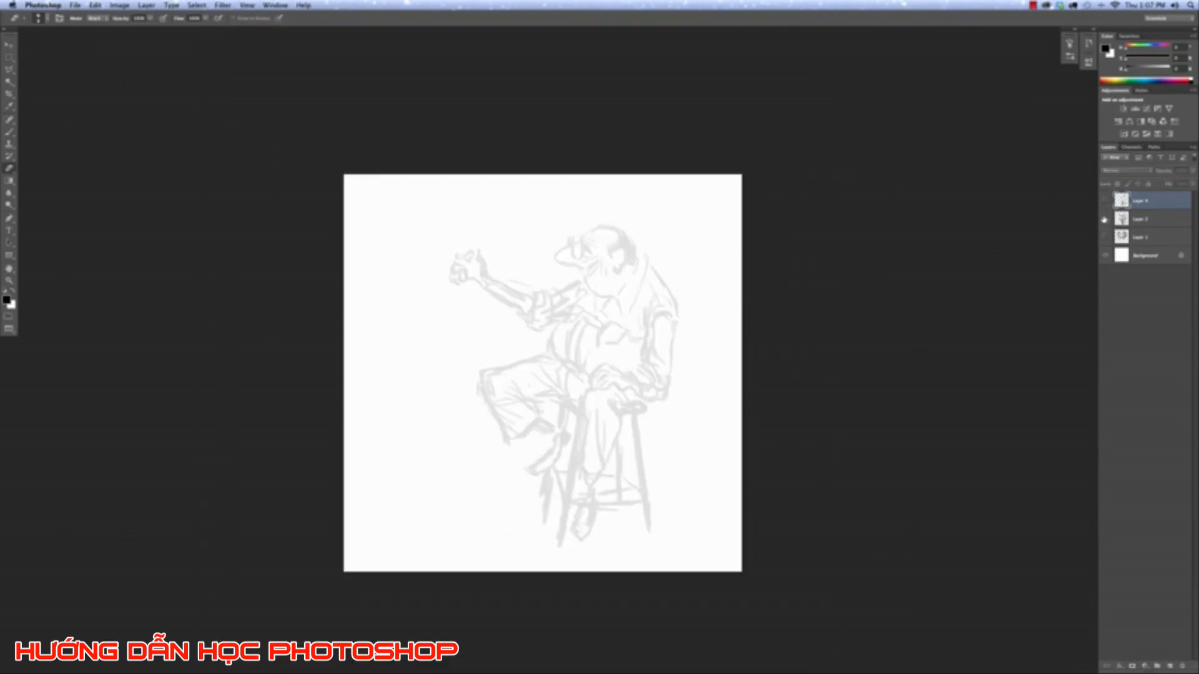
pyautogui.click(1105, 238)
pyautogui.click(1128, 236)
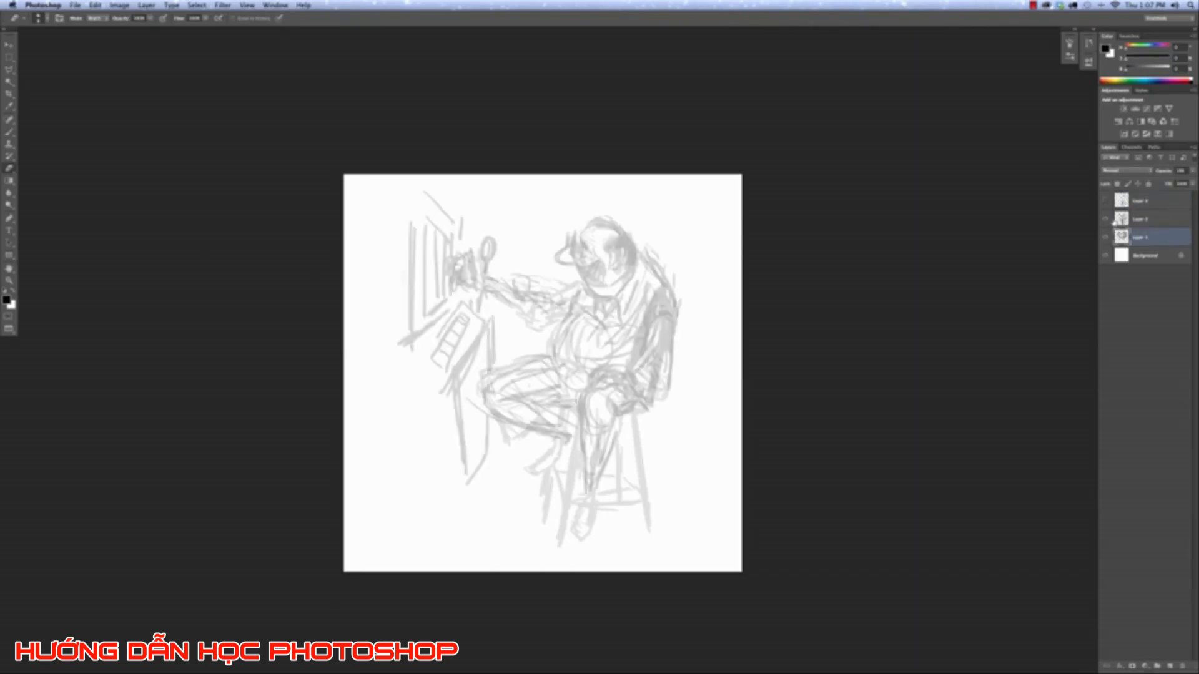
pyautogui.click(1106, 219)
pyautogui.click(1180, 214)
pyautogui.click(1170, 236)
pyautogui.click(1191, 171)
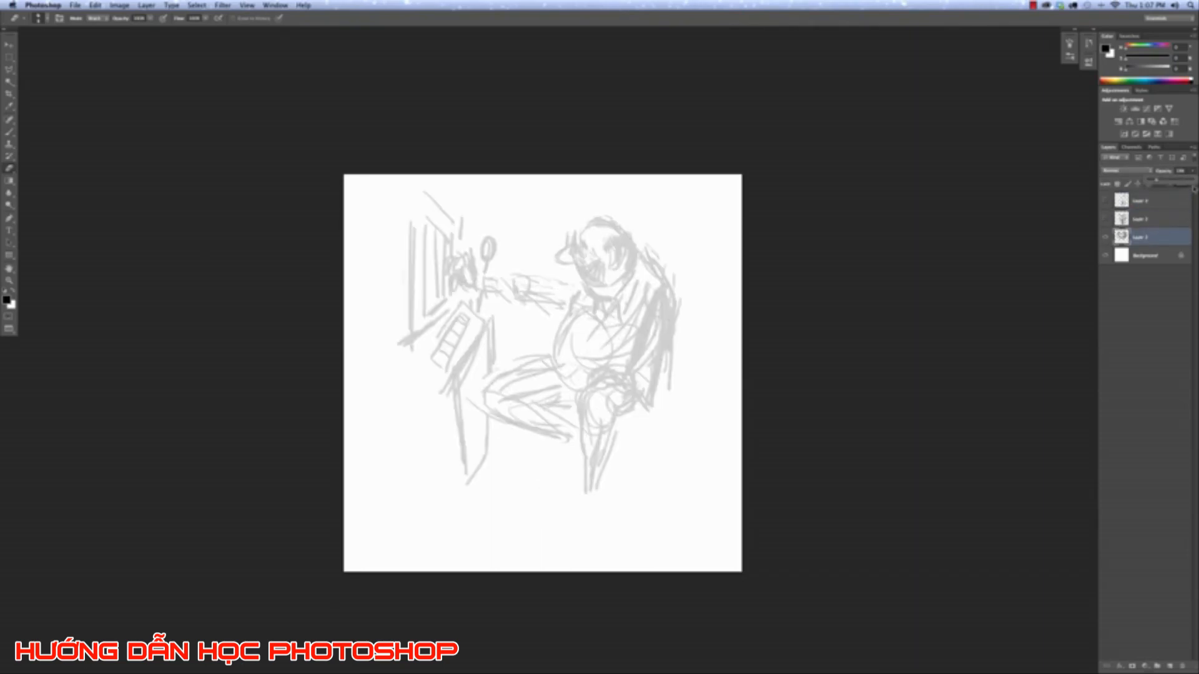
pyautogui.moveTo(1164, 182); pyautogui.dragTo(1189, 183)
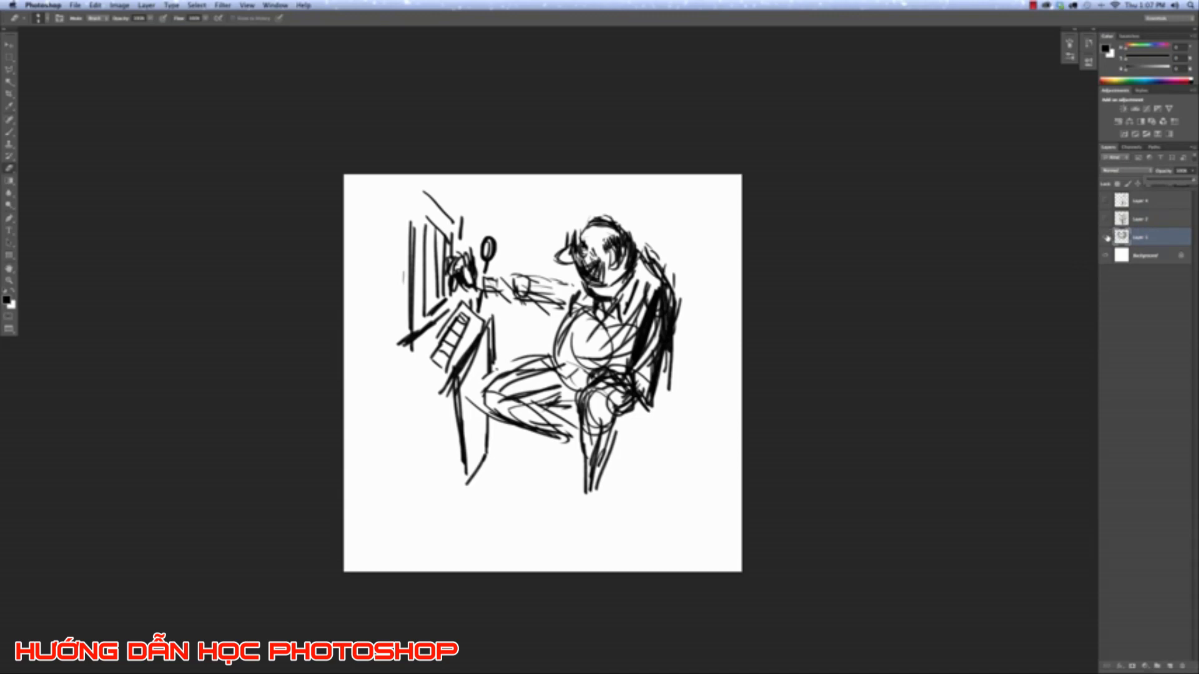
# Hide the earliest sketch, show the refined sketch layer with the man on the stool, and raise its opacity to full.
pyautogui.click(1106, 237)
pyautogui.click(1106, 219)
pyautogui.click(1162, 219)
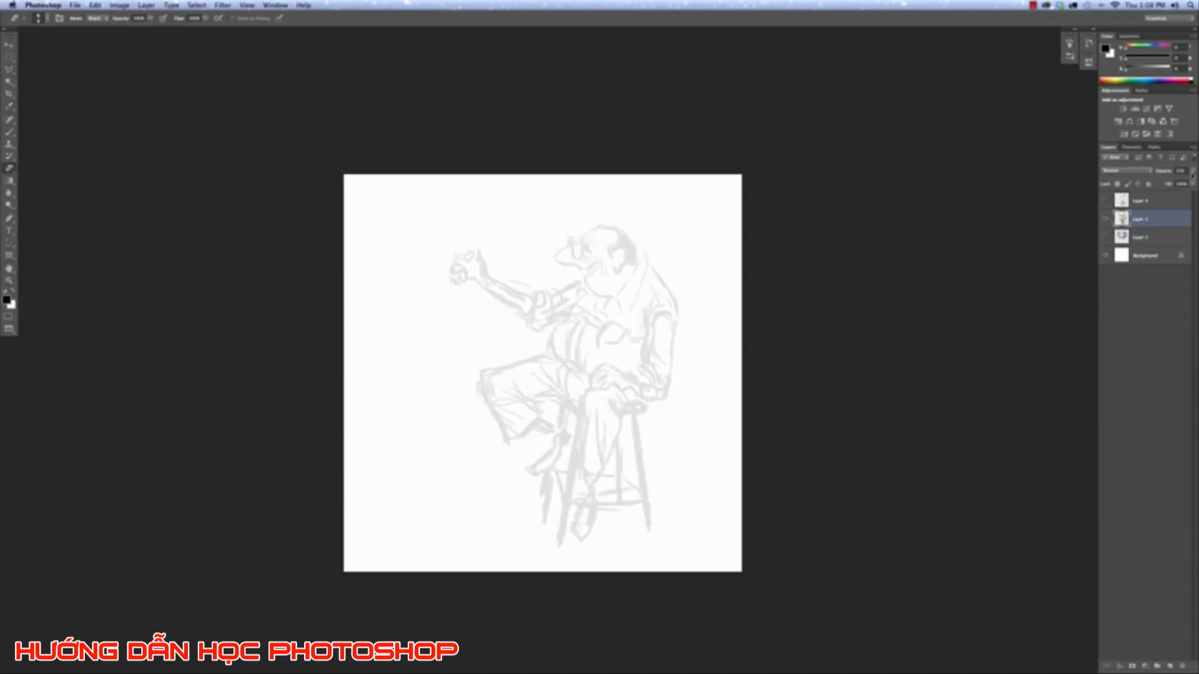
pyautogui.click(1191, 171)
pyautogui.moveTo(1164, 182); pyautogui.dragTo(1189, 182)
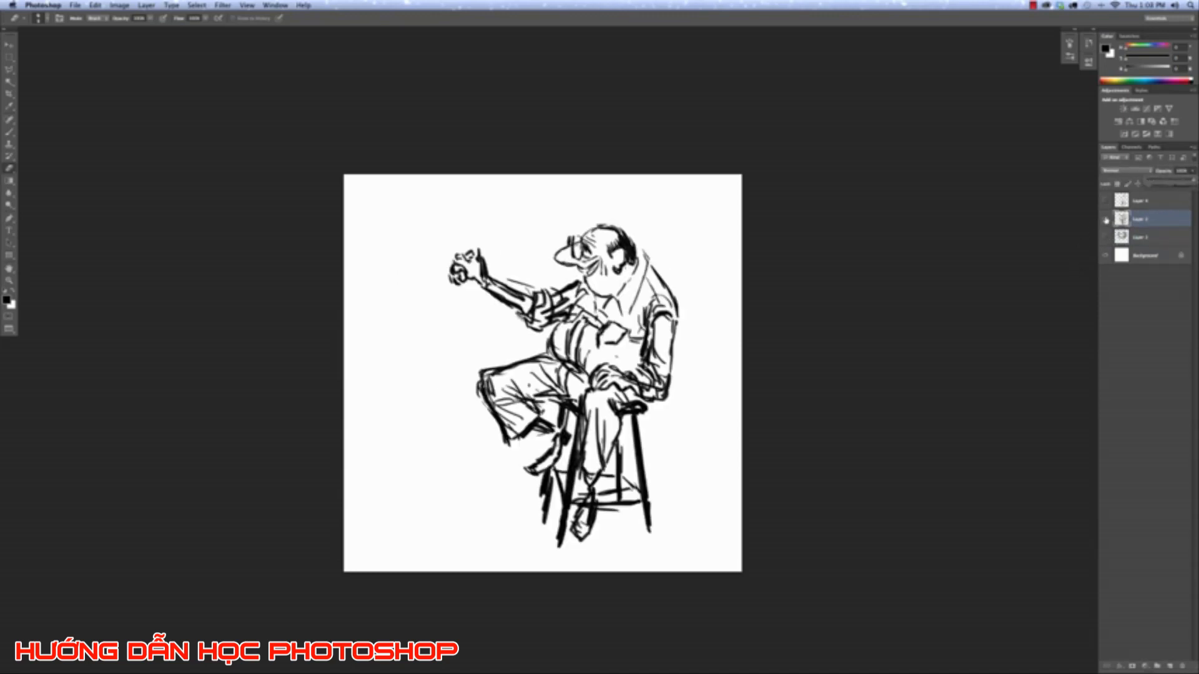
# Hide both sketch layers, show the inked line art layer above them, and make it the active layer.
pyautogui.click(1105, 236)
pyautogui.moveTo(1106, 238); pyautogui.dragTo(1105, 219)
pyautogui.click(1105, 201)
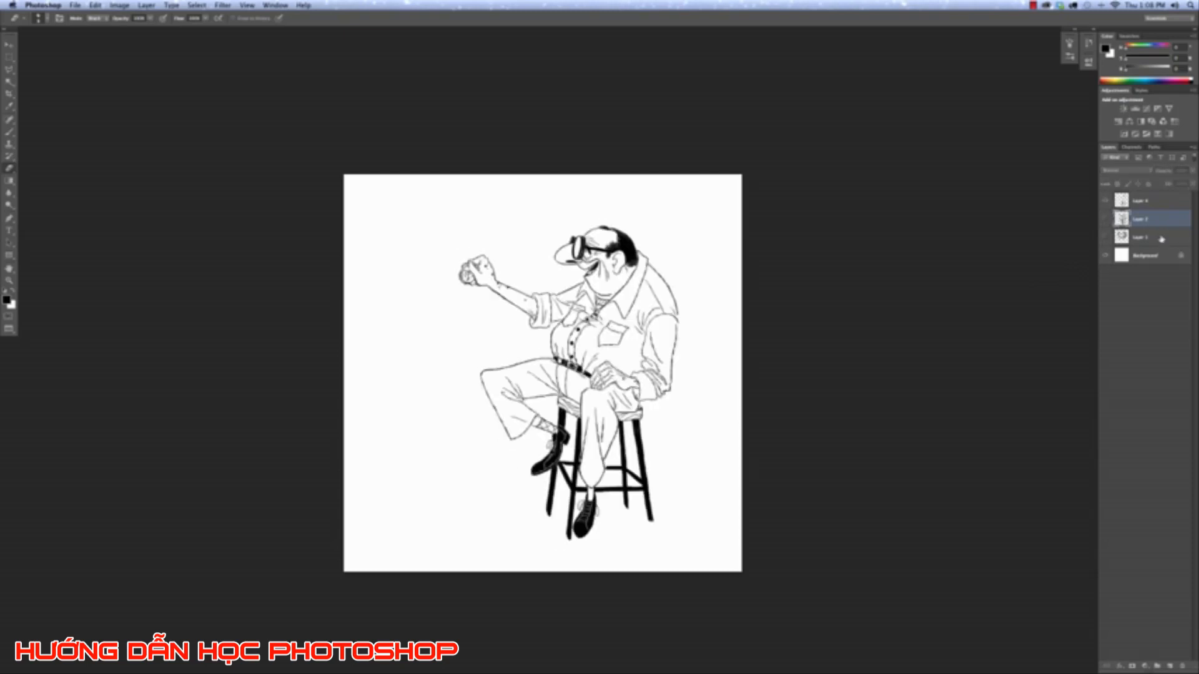
pyautogui.click(1142, 200)
# Thicken the outline of the man's back from the collar down to the shoulder seam with the black brush.
pyautogui.press('super+plus')
pyautogui.press('super+plus')
pyautogui.press('super+plus')
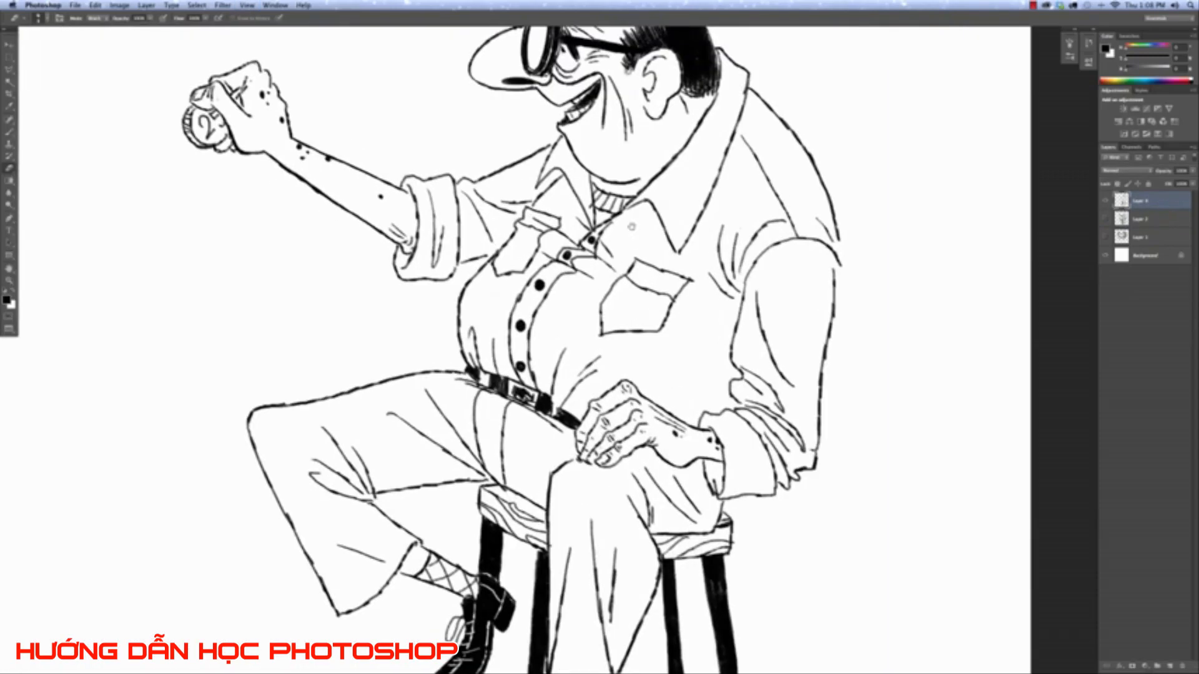
pyautogui.press('super+plus')
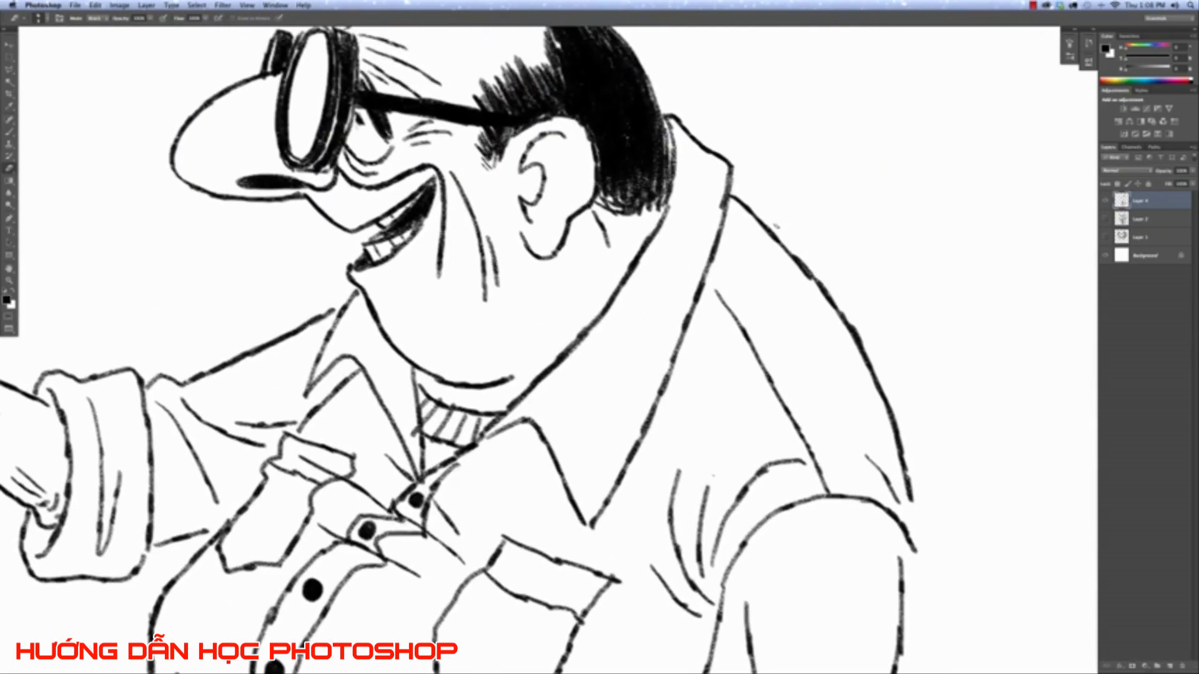
pyautogui.press('super+z')
pyautogui.click(8, 131)
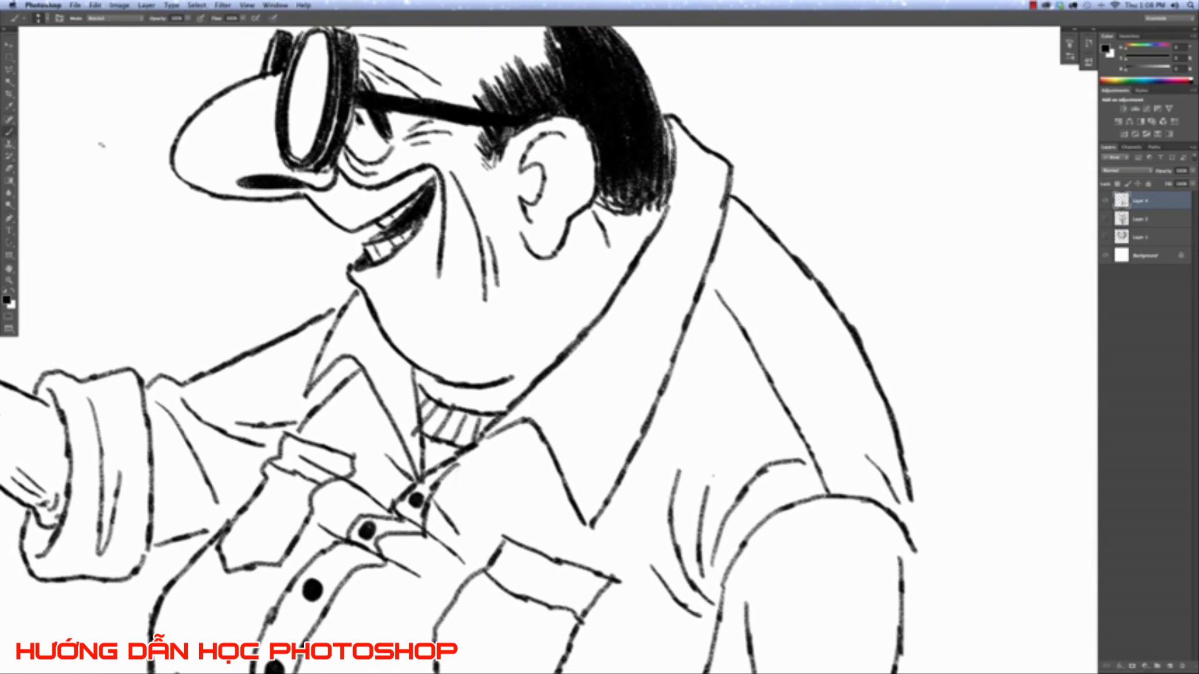
pyautogui.moveTo(730, 195); pyautogui.dragTo(824, 286)
pyautogui.moveTo(789, 245); pyautogui.dragTo(841, 312)
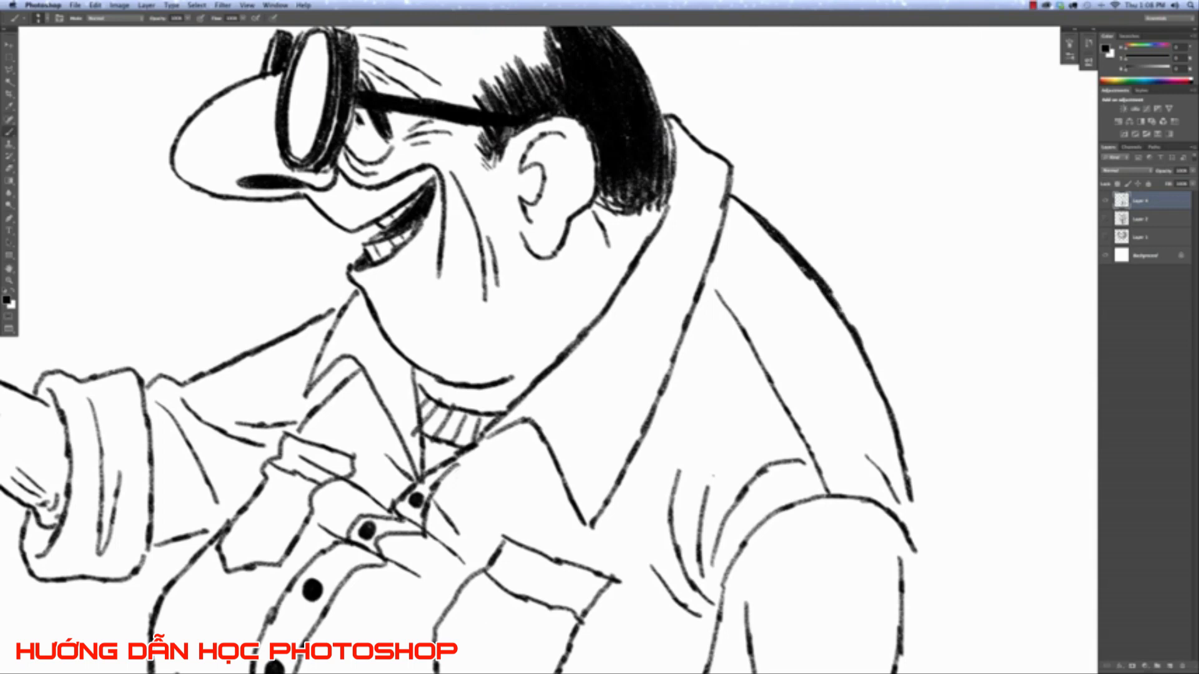
pyautogui.moveTo(833, 293)
pyautogui.mouseDown()
pyautogui.moveTo(893, 409)
pyautogui.moveTo(912, 531)
pyautogui.mouseUp()
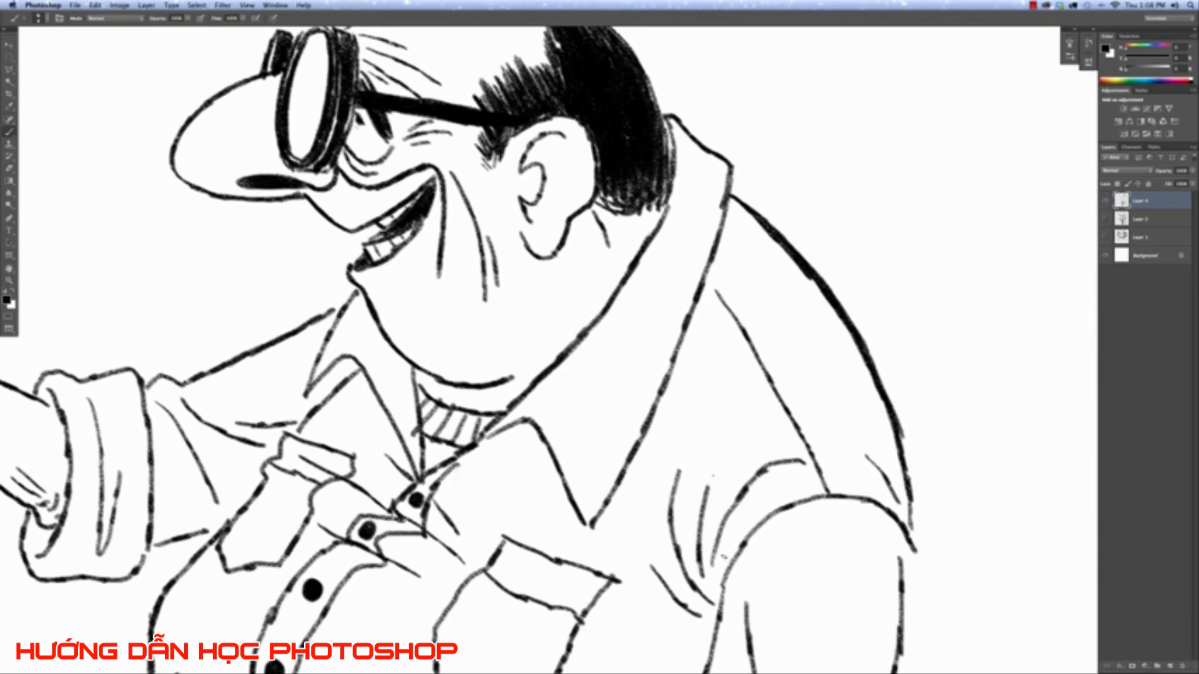
# Thicken the shirt fold lines in front of the lowered arm's shoulder with tapered black strokes.
pyautogui.moveTo(710, 479); pyautogui.dragTo(696, 557)
pyautogui.moveTo(704, 502)
pyautogui.mouseDown()
pyautogui.moveTo(698, 569)
pyautogui.moveTo(723, 608)
pyautogui.mouseUp()
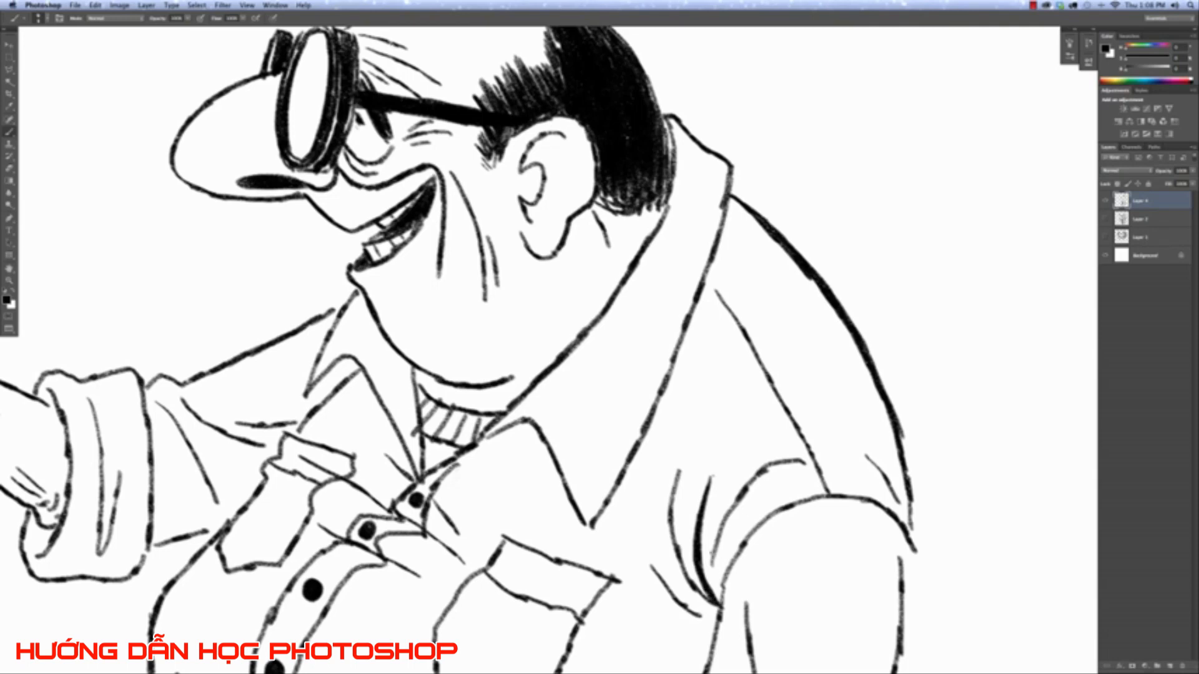
pyautogui.moveTo(712, 534); pyautogui.dragTo(721, 594)
# Thicken the outer edge of the shirt collar from behind the neck down toward the collar point.
pyautogui.moveTo(735, 281); pyautogui.dragTo(701, 215)
pyautogui.moveTo(687, 60); pyautogui.dragTo(731, 206)
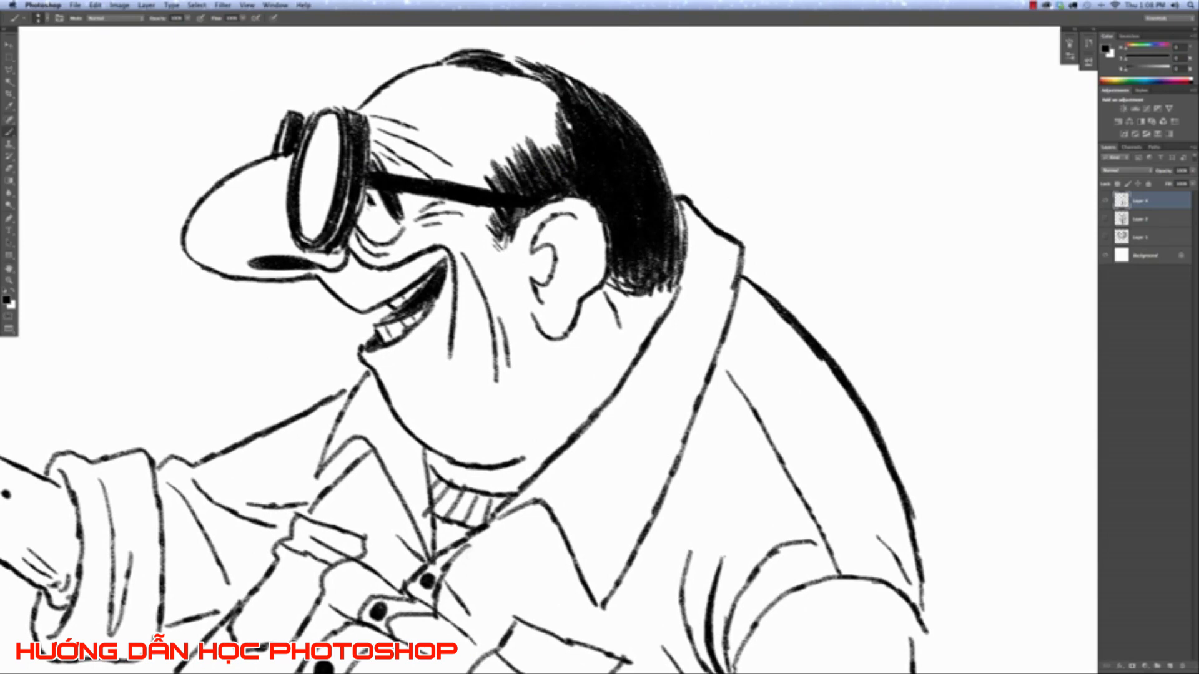
pyautogui.moveTo(744, 250)
pyautogui.mouseDown()
pyautogui.moveTo(700, 417)
pyautogui.moveTo(673, 479)
pyautogui.moveTo(649, 498)
pyautogui.mouseUp()
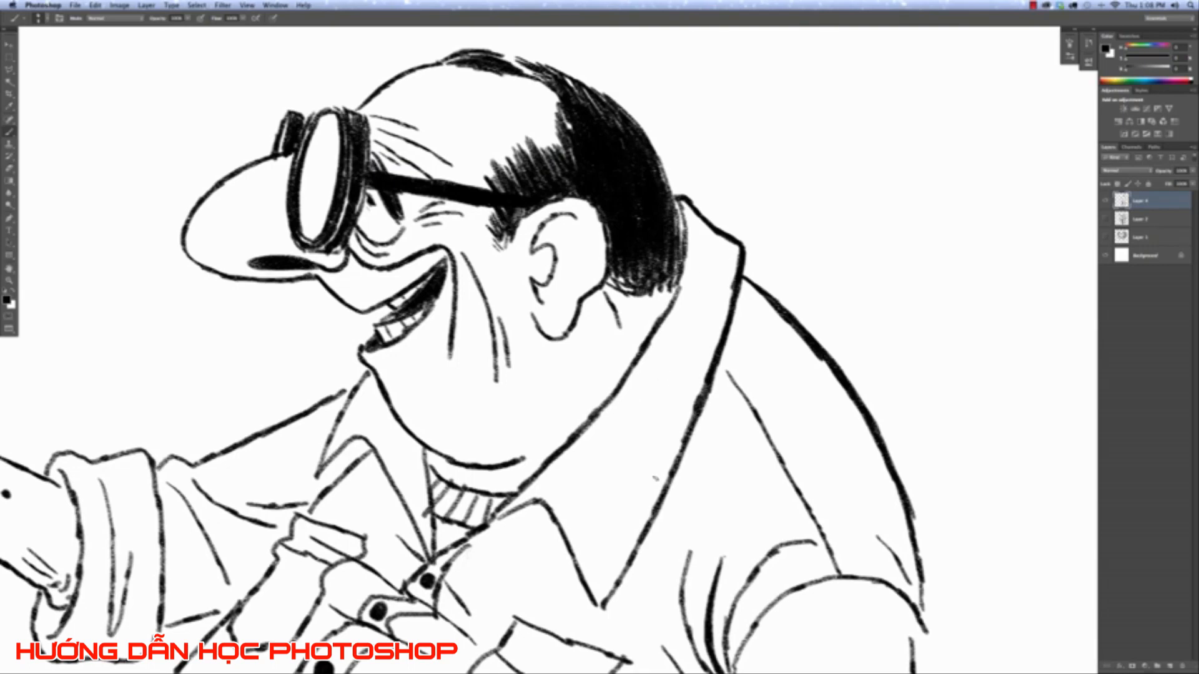
# Thicken the upper outline of the raised arm's sleeve and the top edge of its rolled cuff.
pyautogui.press('super+0')
pyautogui.press('super+plus')
pyautogui.press('super+plus')
pyautogui.press('super+plus')
pyautogui.press('super+plus')
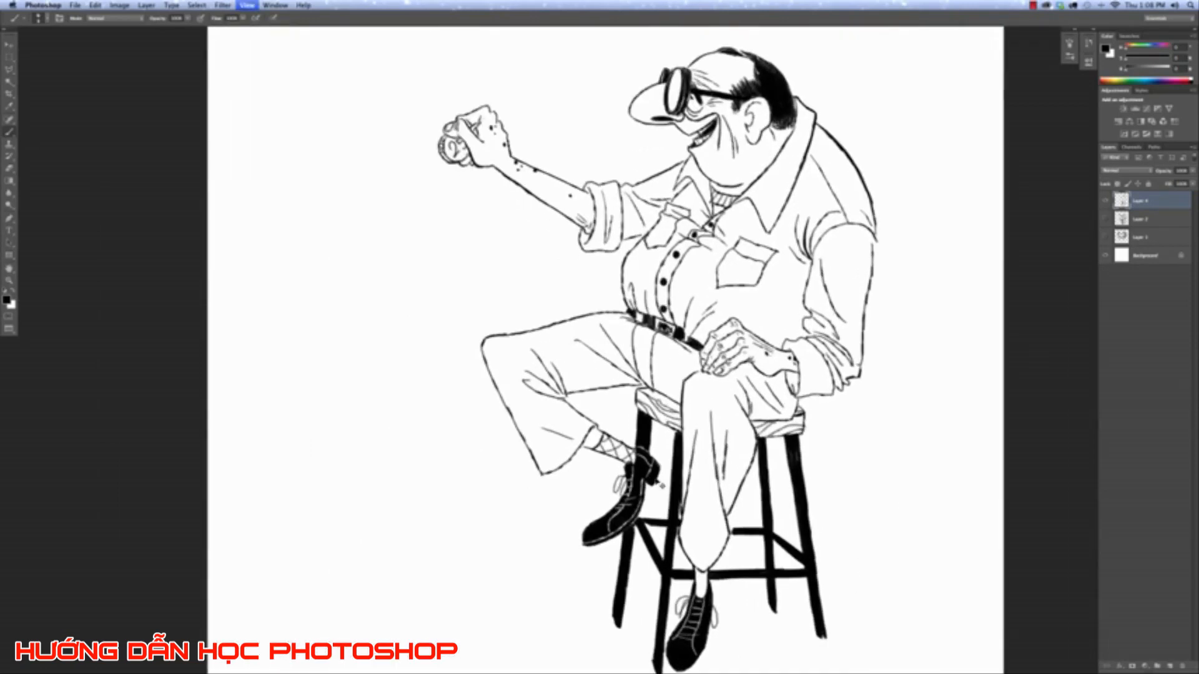
pyautogui.moveTo(469, 154); pyautogui.dragTo(293, 655)
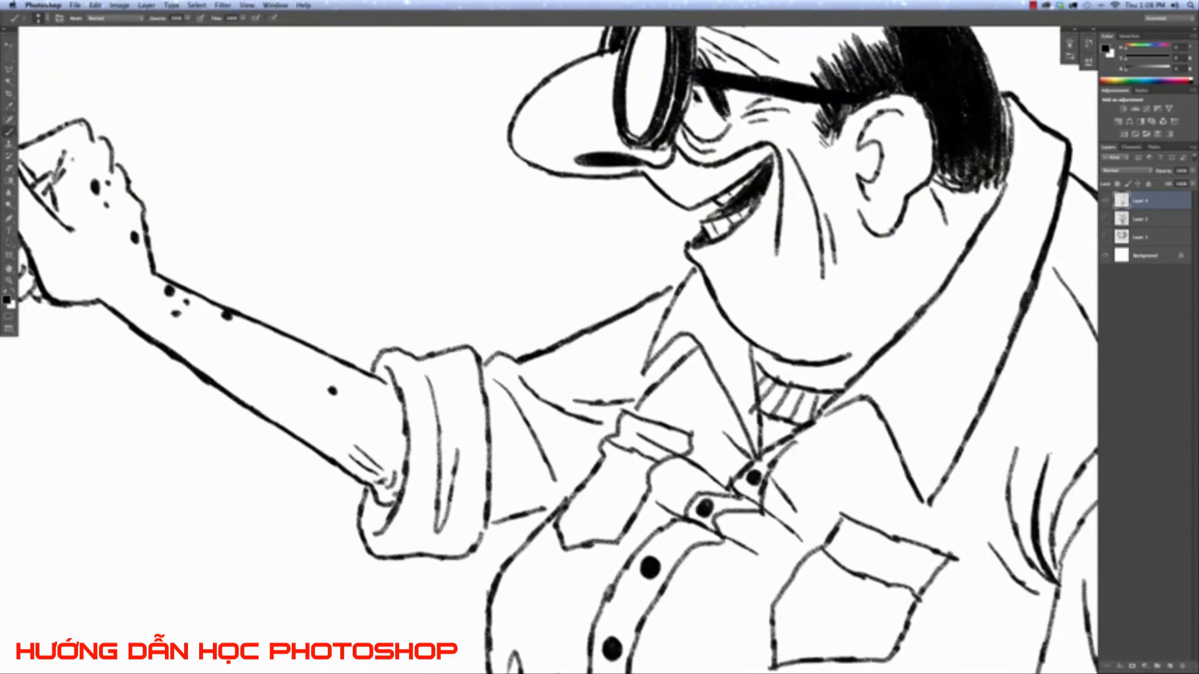
pyautogui.moveTo(521, 361); pyautogui.dragTo(680, 282)
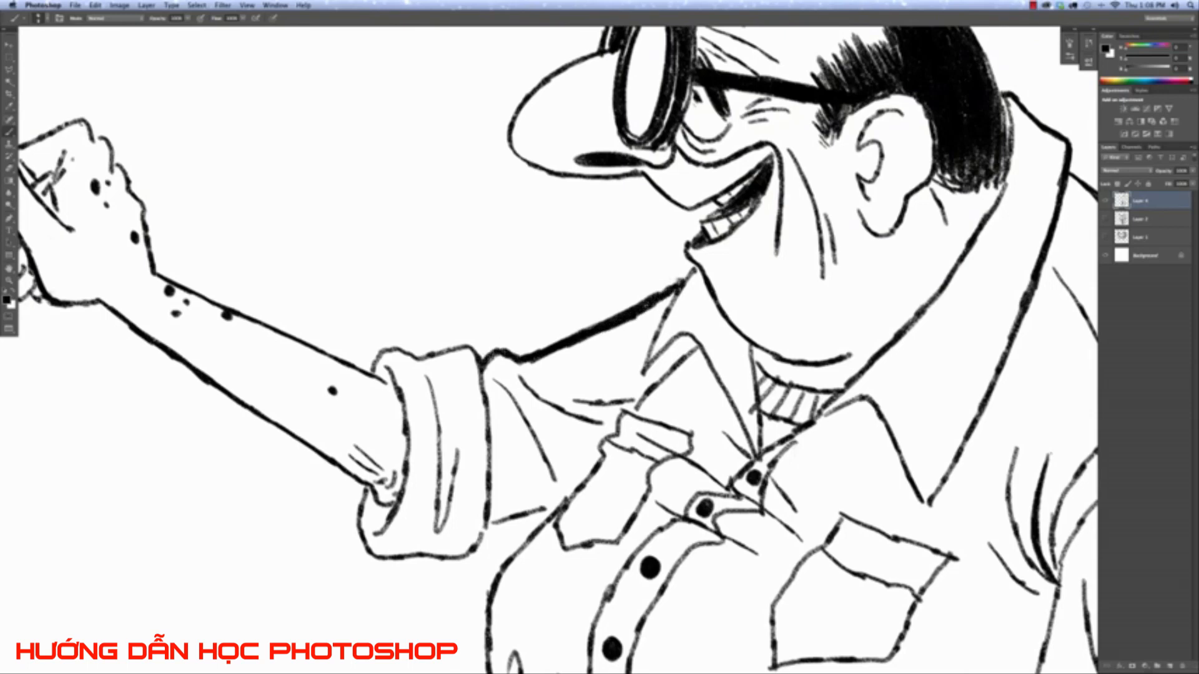
pyautogui.moveTo(486, 370); pyautogui.dragTo(476, 344)
pyautogui.moveTo(382, 353)
pyautogui.mouseDown()
pyautogui.moveTo(371, 373)
pyautogui.moveTo(378, 349)
pyautogui.moveTo(474, 343)
pyautogui.mouseUp()
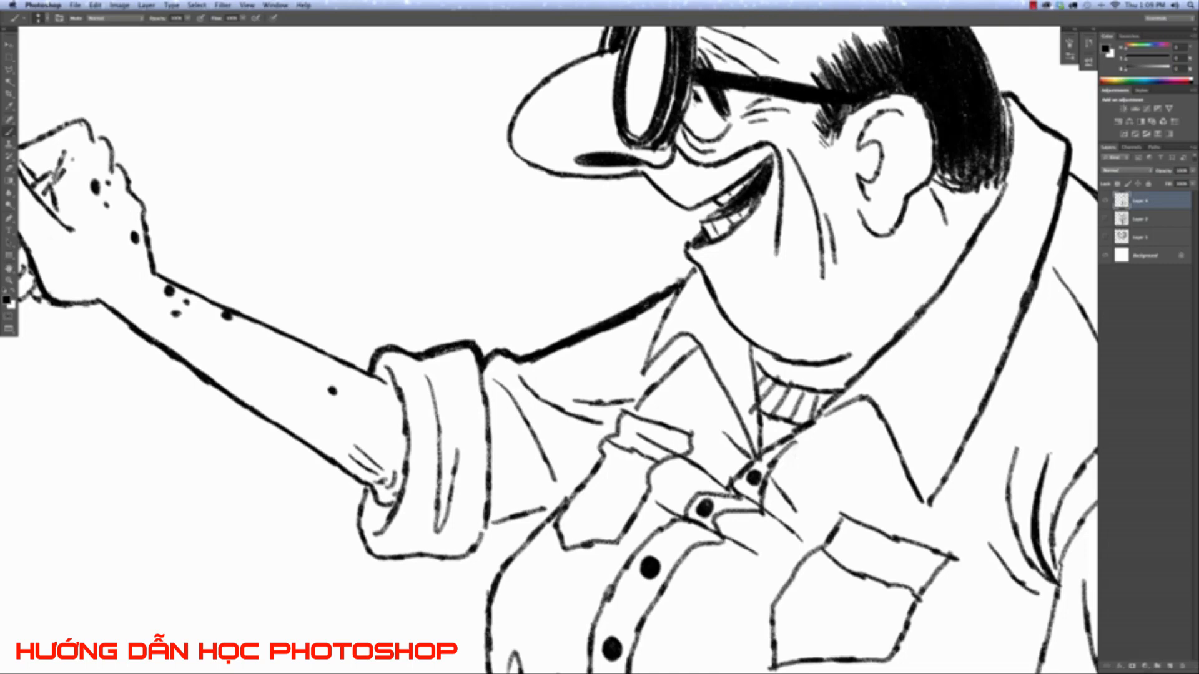
# Thicken the upper outline of the raised forearm from the wrist to the rolled cuff.
pyautogui.press('super+0')
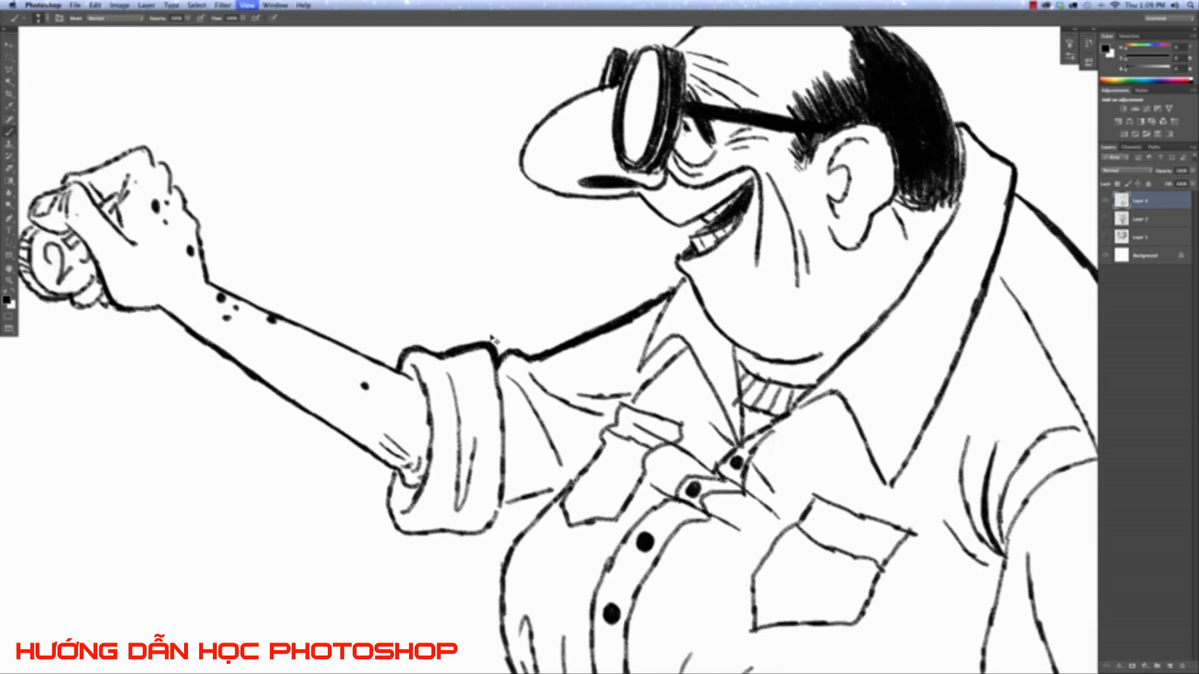
pyautogui.press('super+plus')
pyautogui.press('super+plus')
pyautogui.press('super+plus')
pyautogui.press('super+plus')
pyautogui.press('super+plus')
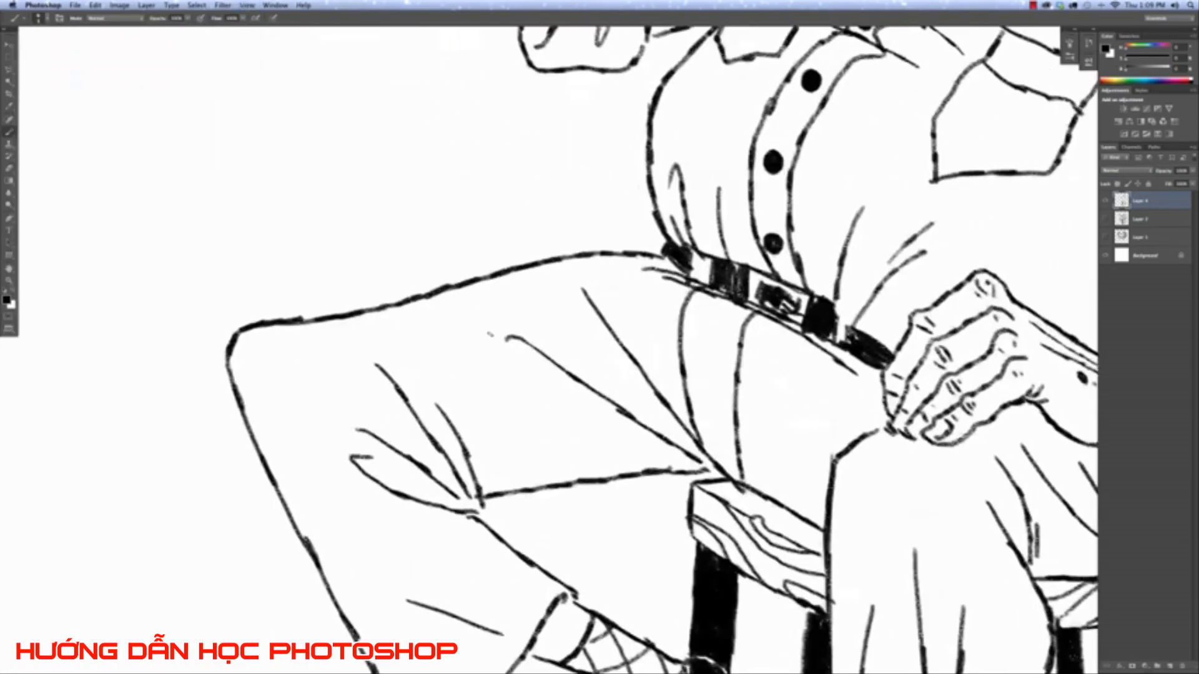
pyautogui.moveTo(513, 247); pyautogui.dragTo(497, 530)
pyautogui.moveTo(496, 331); pyautogui.dragTo(518, 461)
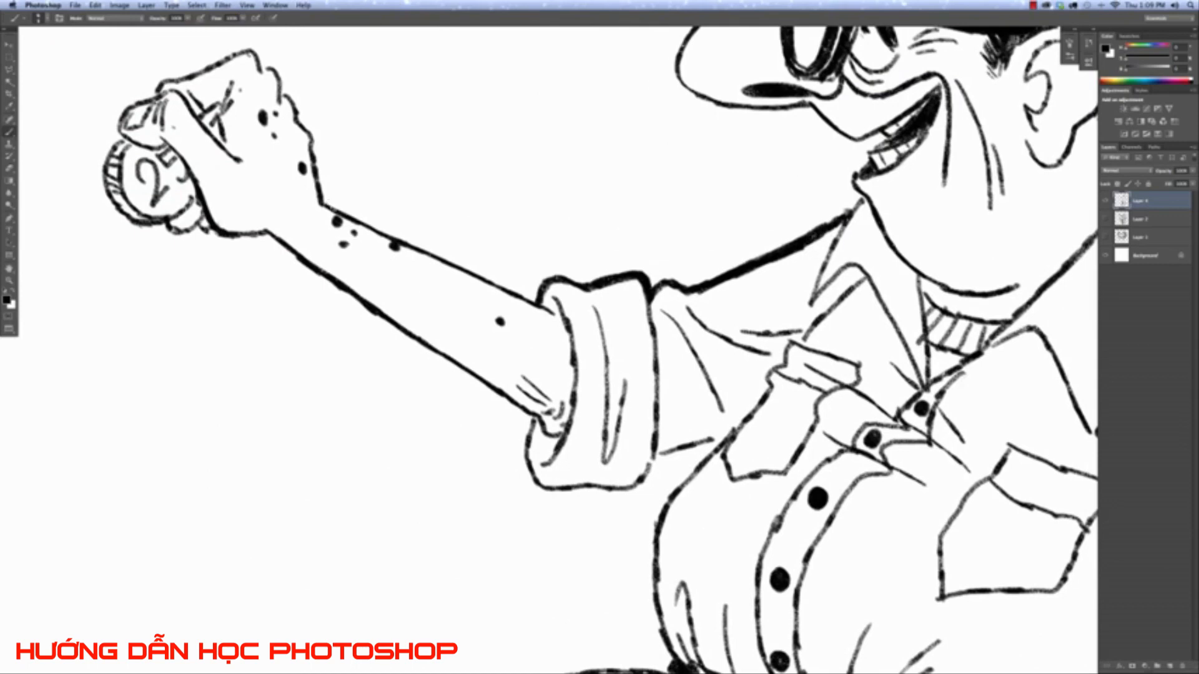
pyautogui.moveTo(331, 208); pyautogui.dragTo(430, 252)
pyautogui.press('super+alt+z')
pyautogui.press('super+alt+z')
pyautogui.press('super+alt+z')
pyautogui.moveTo(384, 233); pyautogui.dragTo(560, 315)
pyautogui.press('super+minus')
pyautogui.press('super+minus')
pyautogui.press('super+minus')
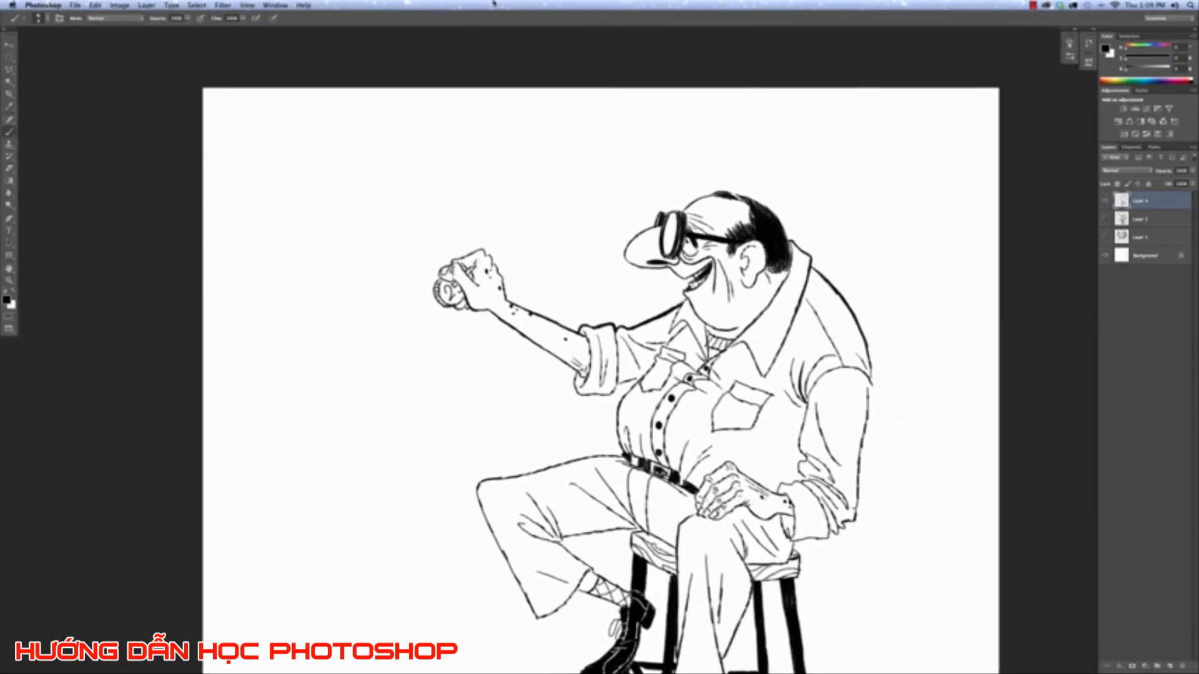
# Thicken the curved sleeve fold running from behind the rolled cuff to the shirt's chest pocket.
pyautogui.press('super+plus')
pyautogui.press('super+plus')
pyautogui.press('super+plus')
pyautogui.press('super+plus')
pyautogui.moveTo(619, 93); pyautogui.dragTo(449, 458)
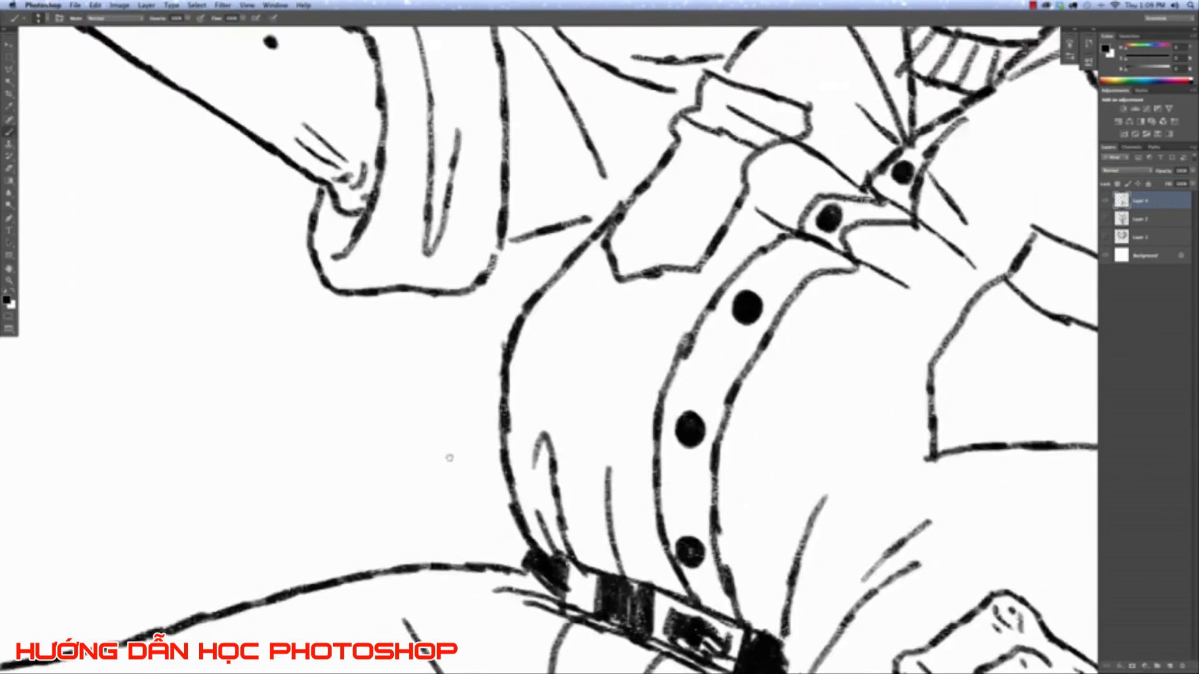
pyautogui.moveTo(570, 172); pyautogui.dragTo(506, 396)
pyautogui.moveTo(481, 237)
pyautogui.mouseDown()
pyautogui.moveTo(537, 287)
pyautogui.moveTo(637, 320)
pyautogui.mouseUp()
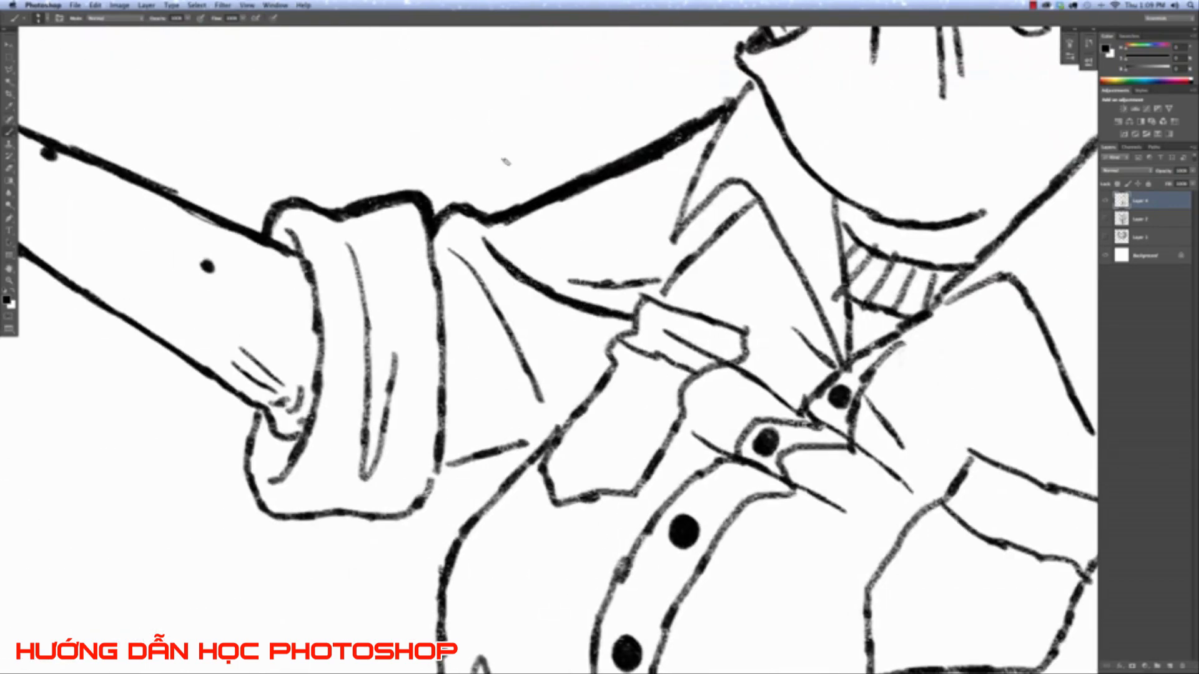
# Thicken the long fold line inside the raised arm's rolled cuff with tapered black strokes.
pyautogui.press('super+0')
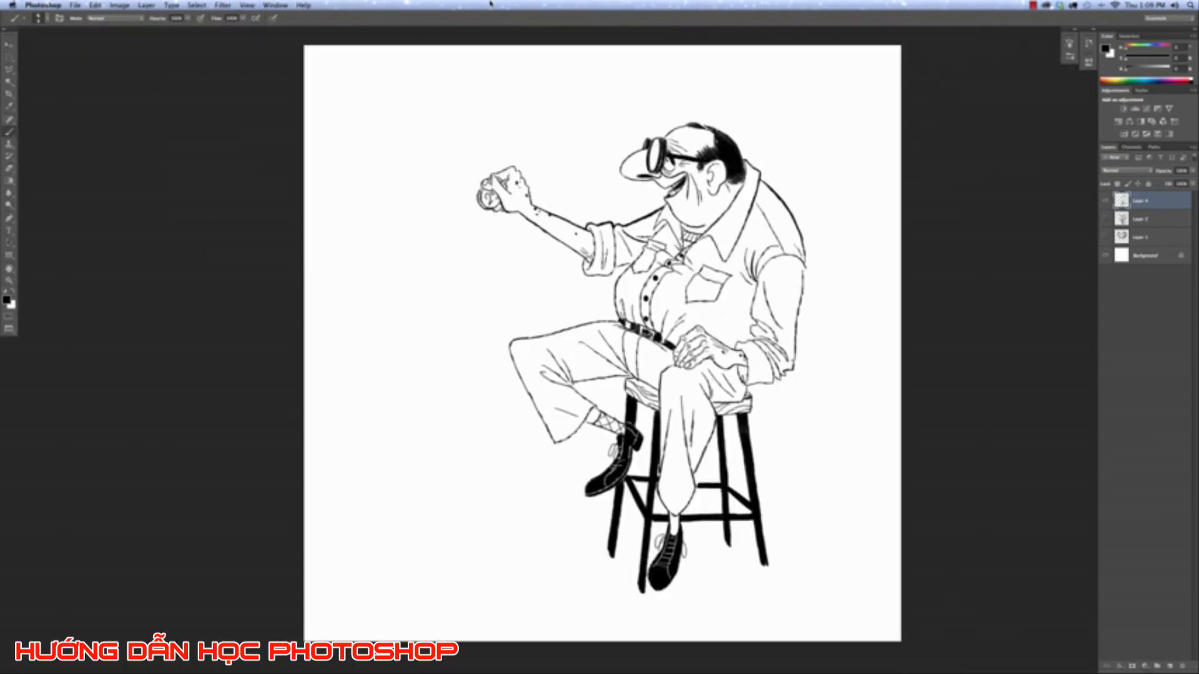
pyautogui.press('super+plus')
pyautogui.press('super+plus')
pyautogui.press('super+plus')
pyautogui.press('super+plus')
pyautogui.press('super+plus')
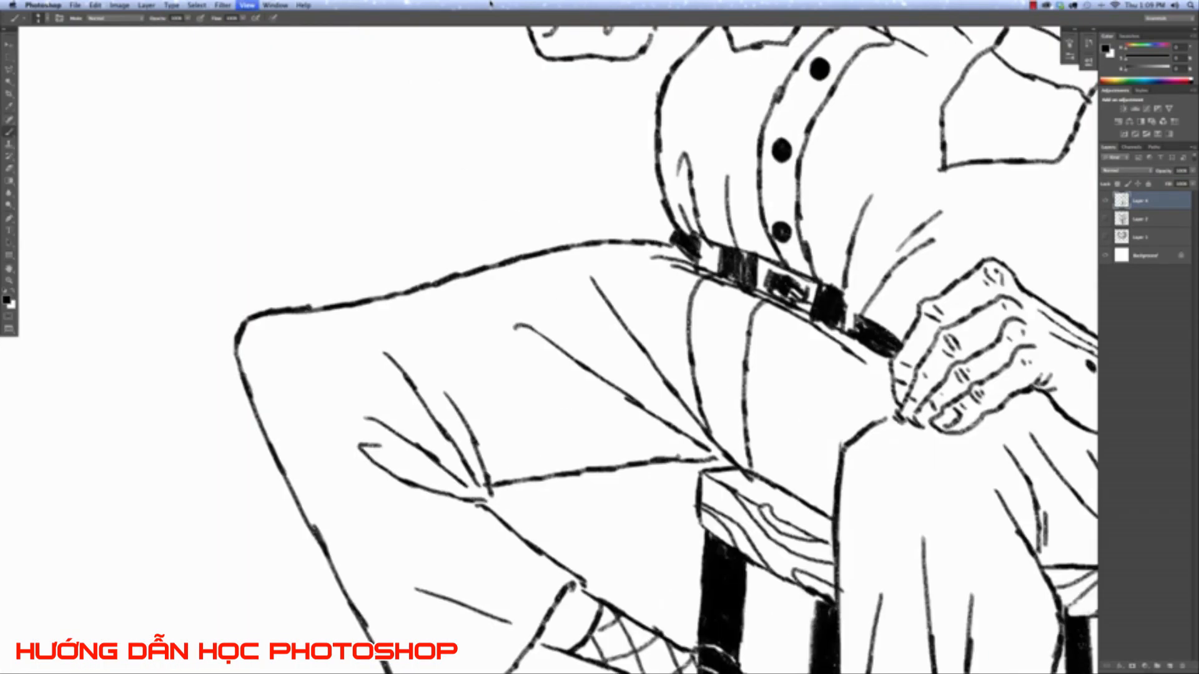
pyautogui.moveTo(573, 209); pyautogui.dragTo(485, 376)
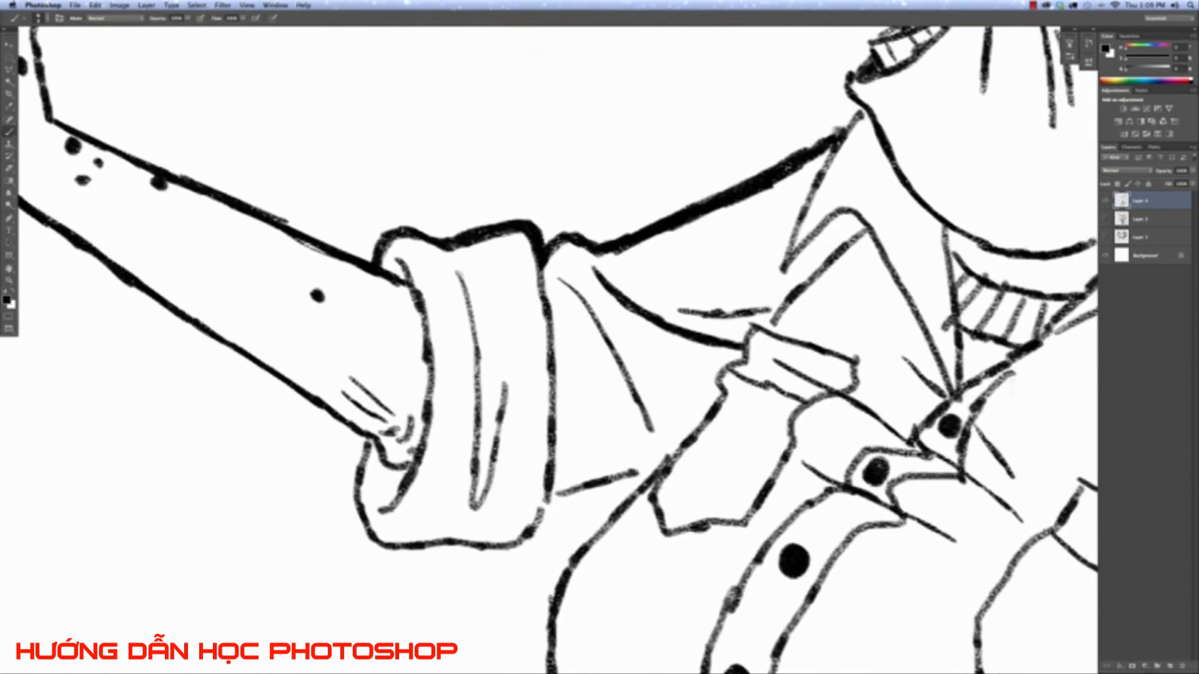
pyautogui.moveTo(457, 272); pyautogui.dragTo(487, 397)
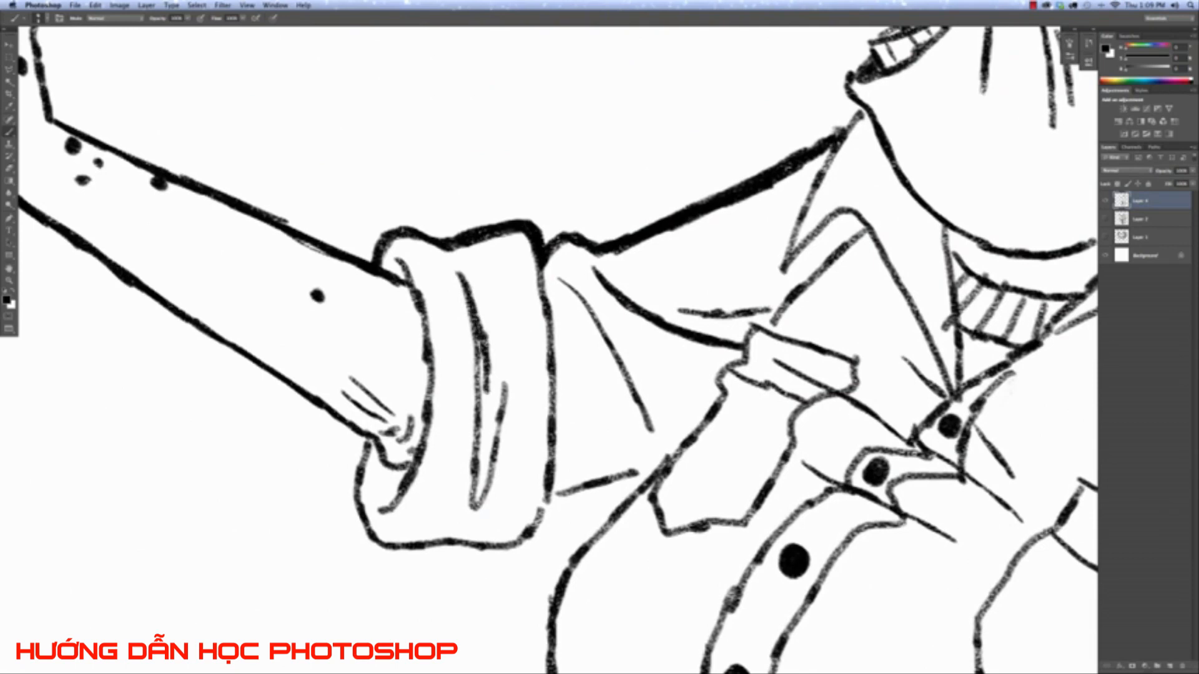
pyautogui.press('super+z')
pyautogui.moveTo(475, 322); pyautogui.dragTo(485, 434)
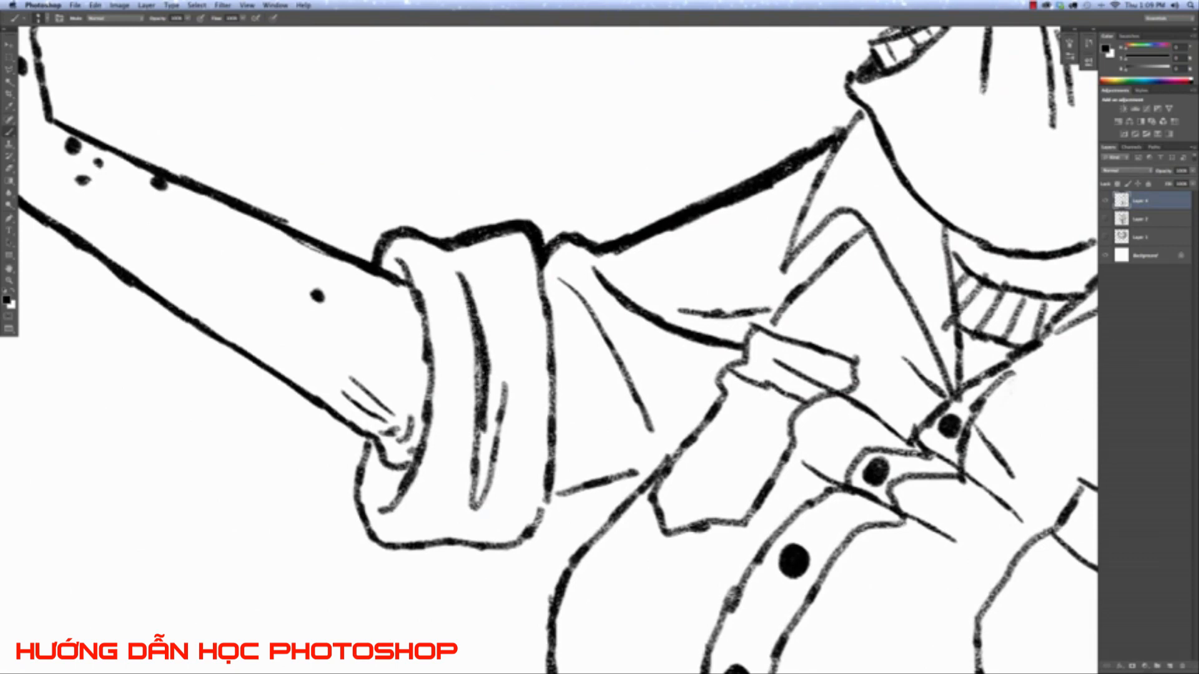
pyautogui.moveTo(481, 359); pyautogui.dragTo(475, 507)
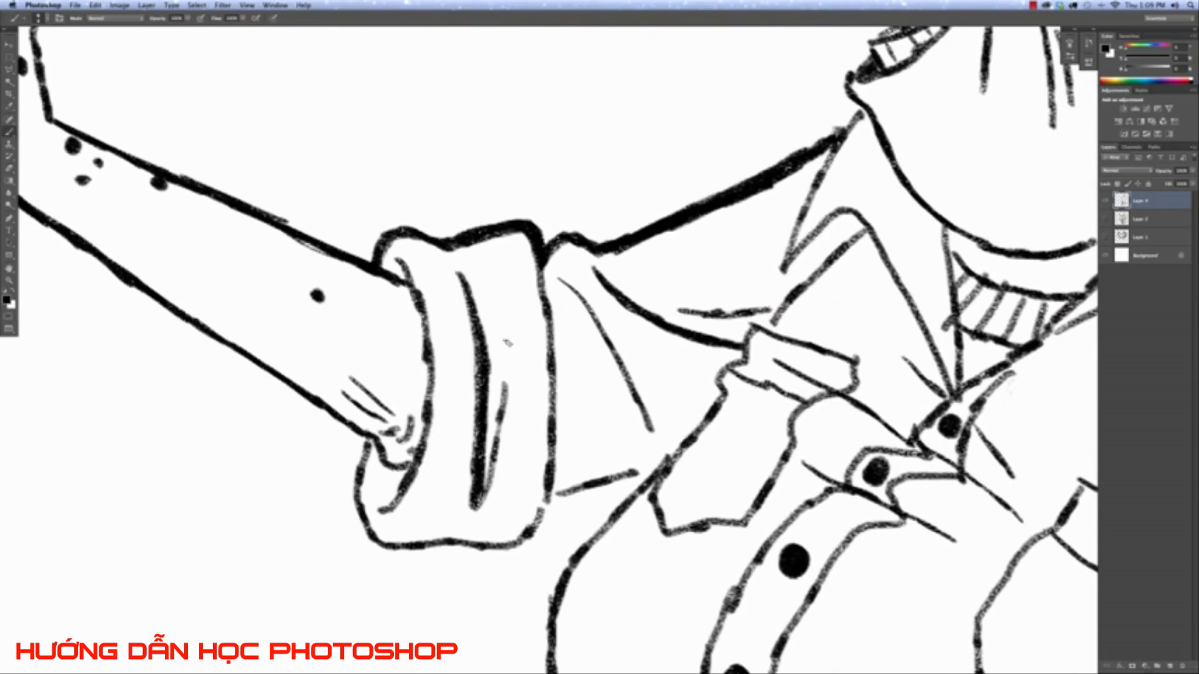
# Thicken the diagonal fold line crossing the shirt front between the two upper buttons.
pyautogui.scroll(-5, 710, 514)
pyautogui.hscroll(8, 710, 513)
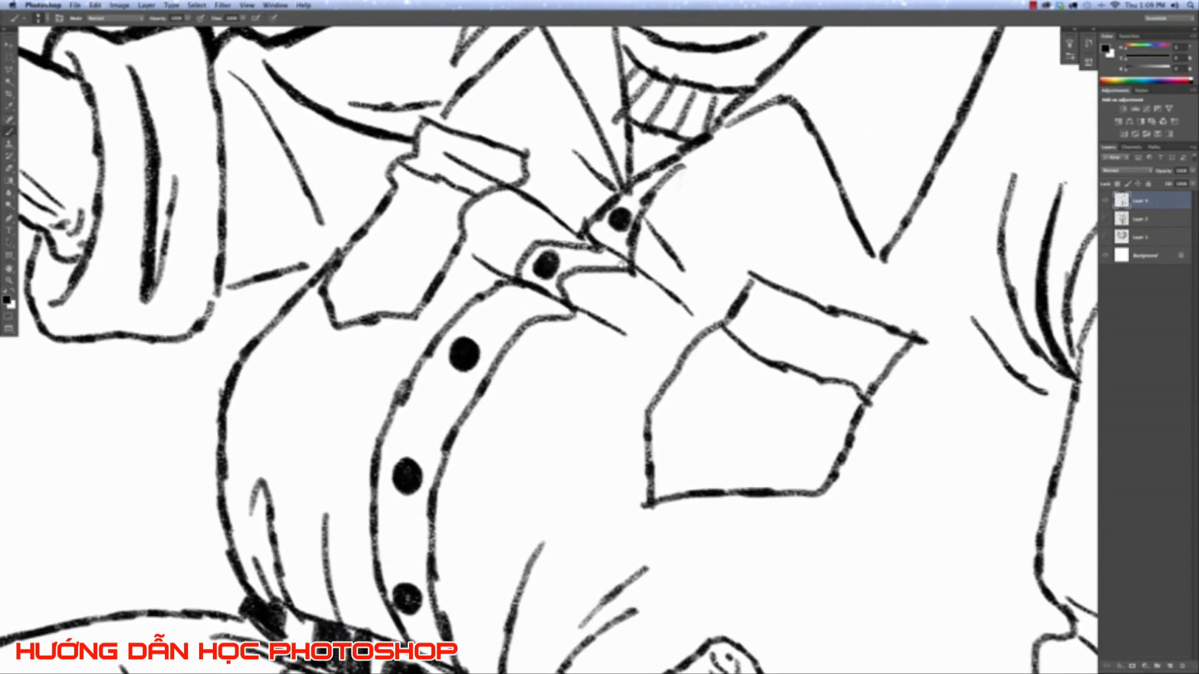
pyautogui.moveTo(527, 211); pyautogui.dragTo(684, 332)
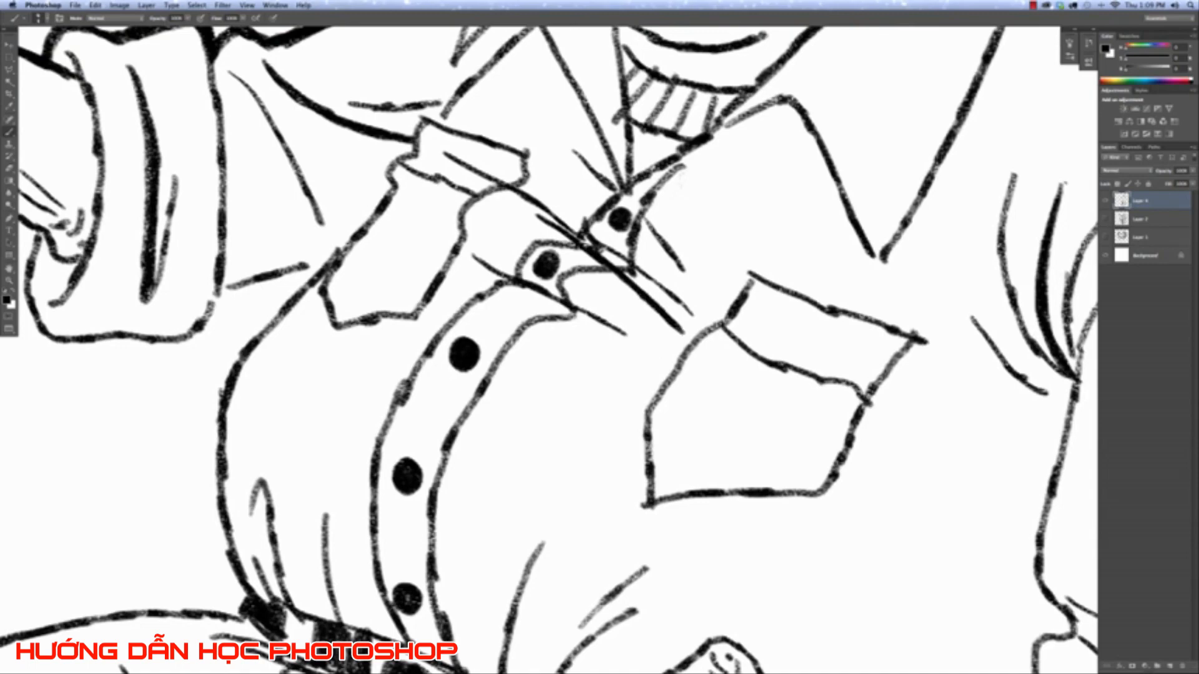
pyautogui.press('super+minus')
pyautogui.press('super+minus')
pyautogui.press('super+minus')
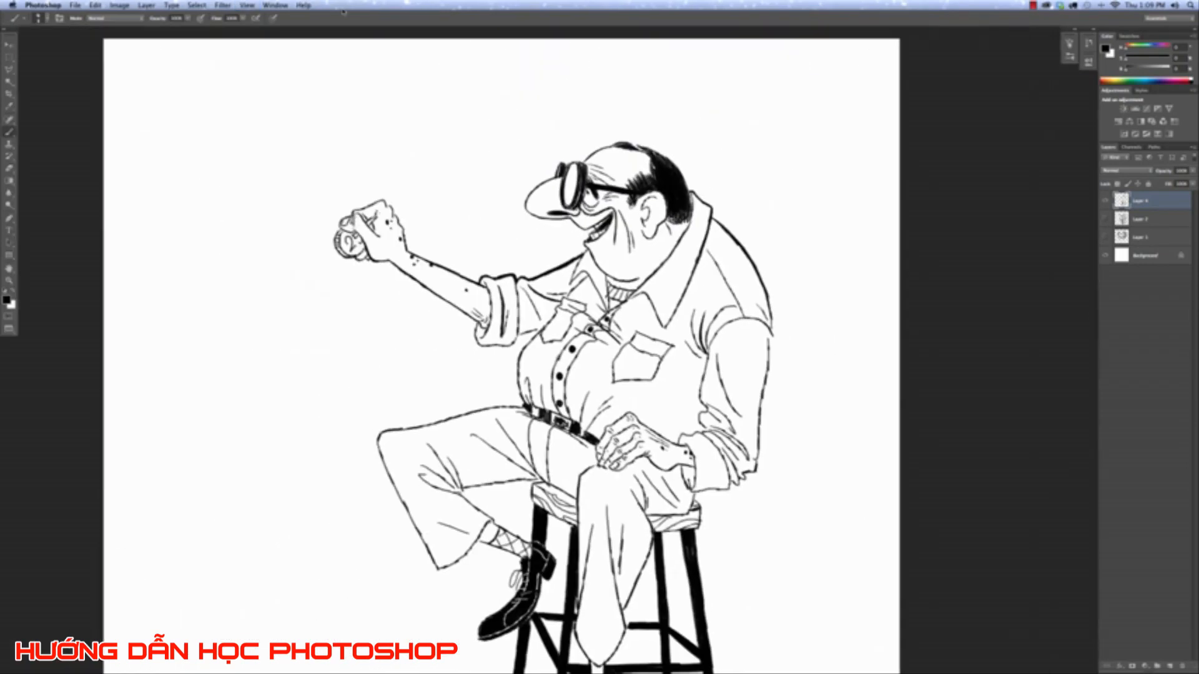
pyautogui.press('super+plus')
pyautogui.press('super+plus')
pyautogui.press('super+plus')
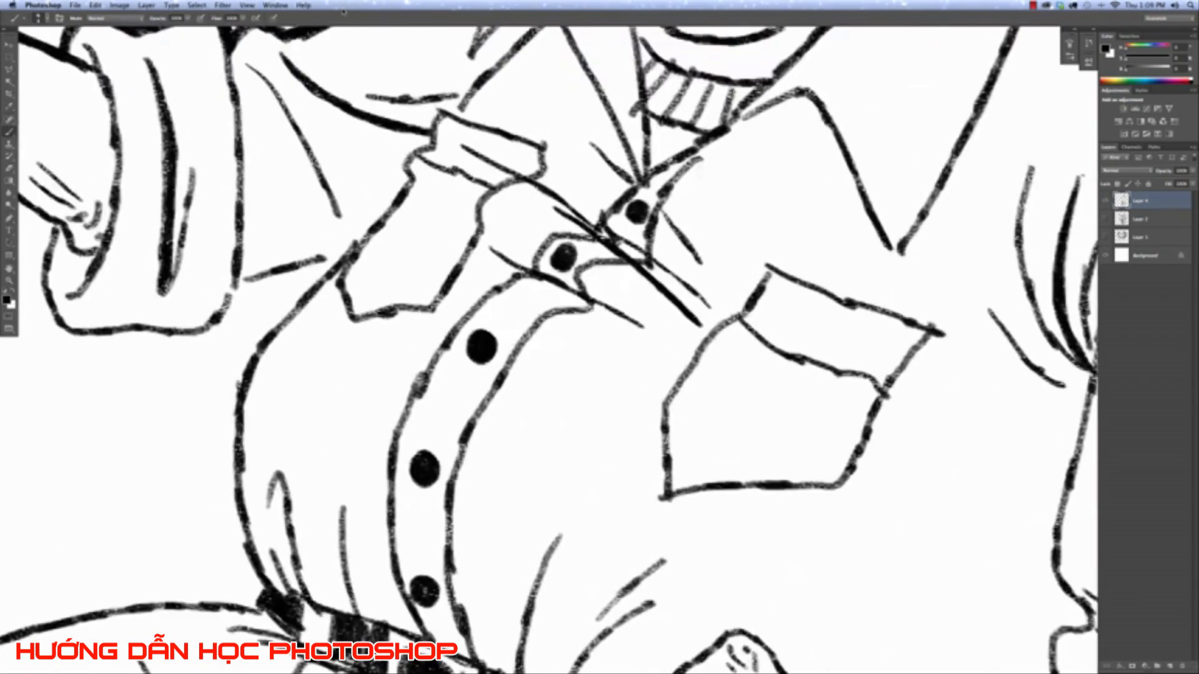
# Thicken the lowest armpit fold and the two curved shirt folds rising from the belt beside the resting hand.
pyautogui.moveTo(635, 424)
pyautogui.mouseDown()
pyautogui.moveTo(675, 485)
pyautogui.moveTo(734, 515)
pyautogui.mouseUp()
pyautogui.moveTo(714, 505); pyautogui.dragTo(738, 517)
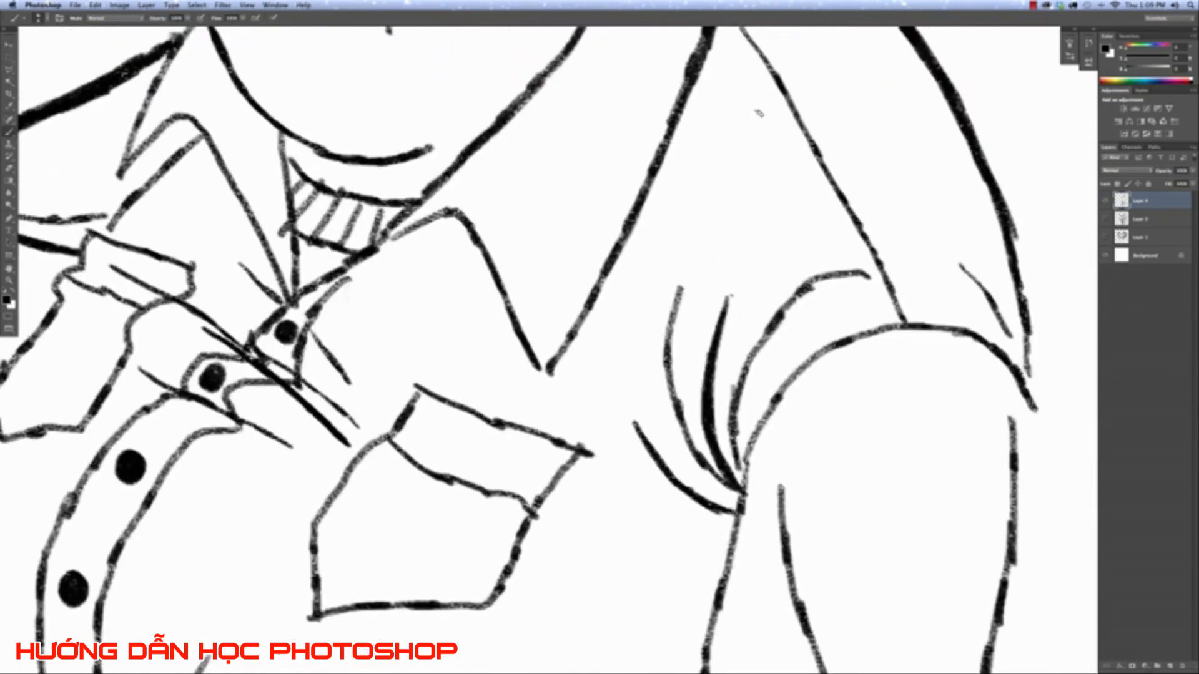
pyautogui.press('super+minus')
pyautogui.press('super+minus')
pyautogui.press('super+minus')
pyautogui.press('super+plus')
pyautogui.press('super+plus')
pyautogui.press('super+plus')
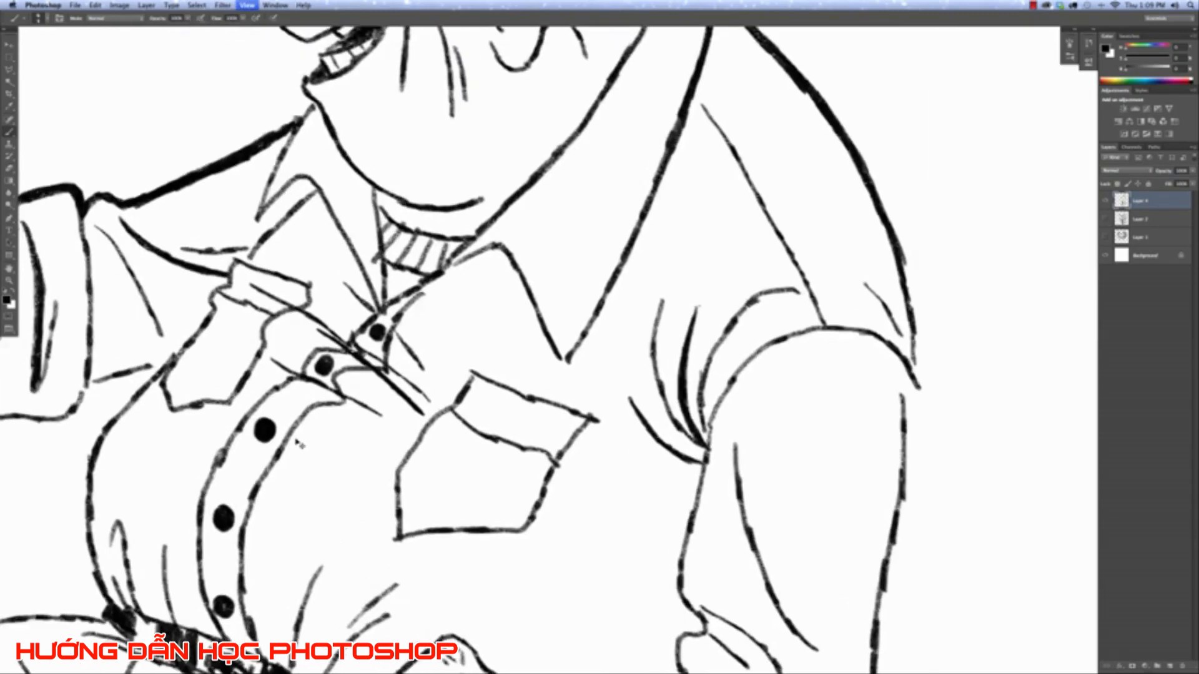
pyautogui.scroll(-10, 329, 352)
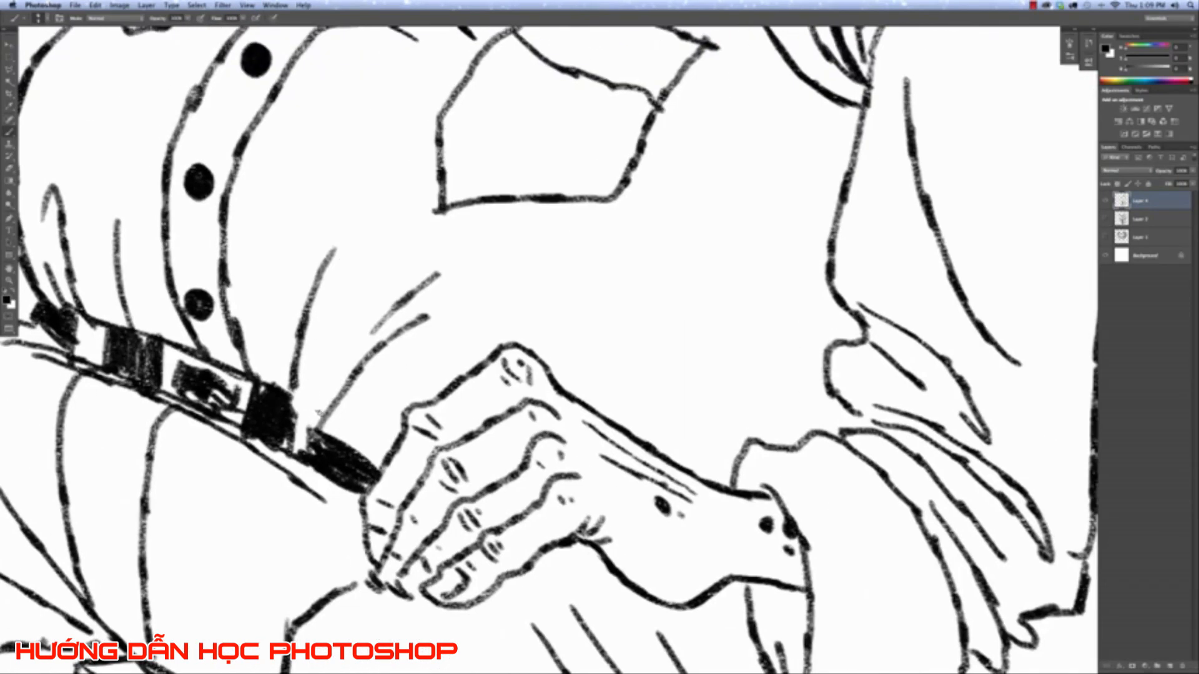
pyautogui.moveTo(278, 392)
pyautogui.mouseDown()
pyautogui.moveTo(353, 447)
pyautogui.moveTo(361, 359)
pyautogui.moveTo(437, 314)
pyautogui.mouseUp()
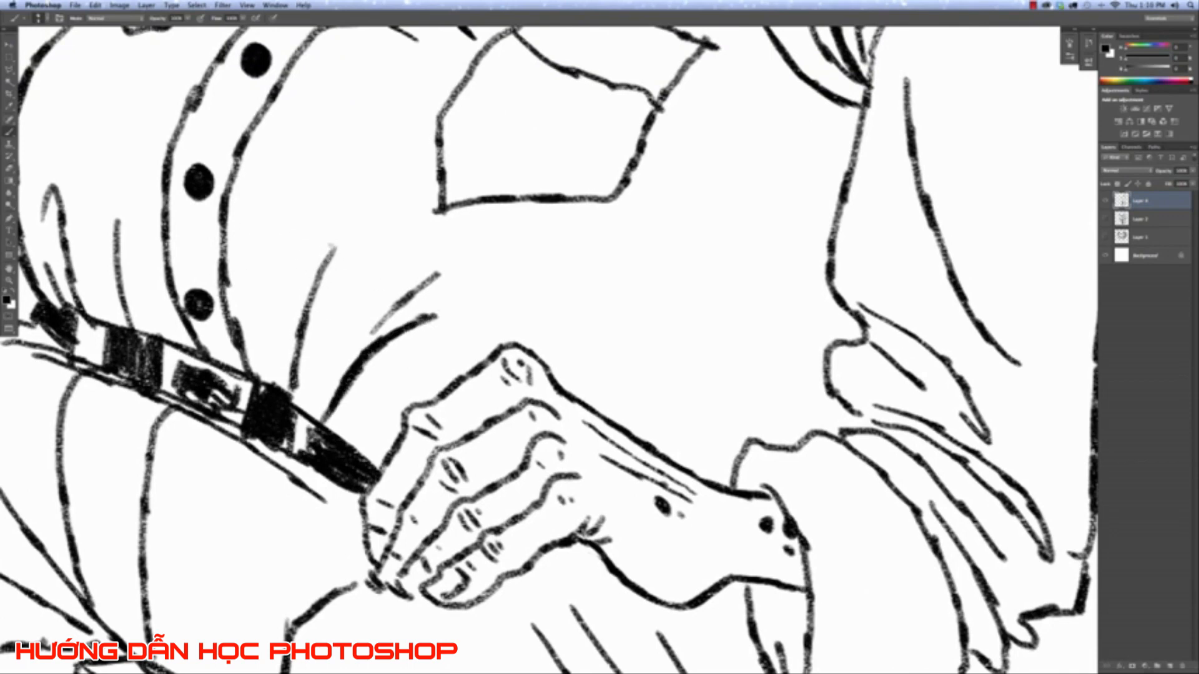
pyautogui.moveTo(331, 246)
pyautogui.mouseDown()
pyautogui.moveTo(298, 316)
pyautogui.moveTo(292, 399)
pyautogui.mouseUp()
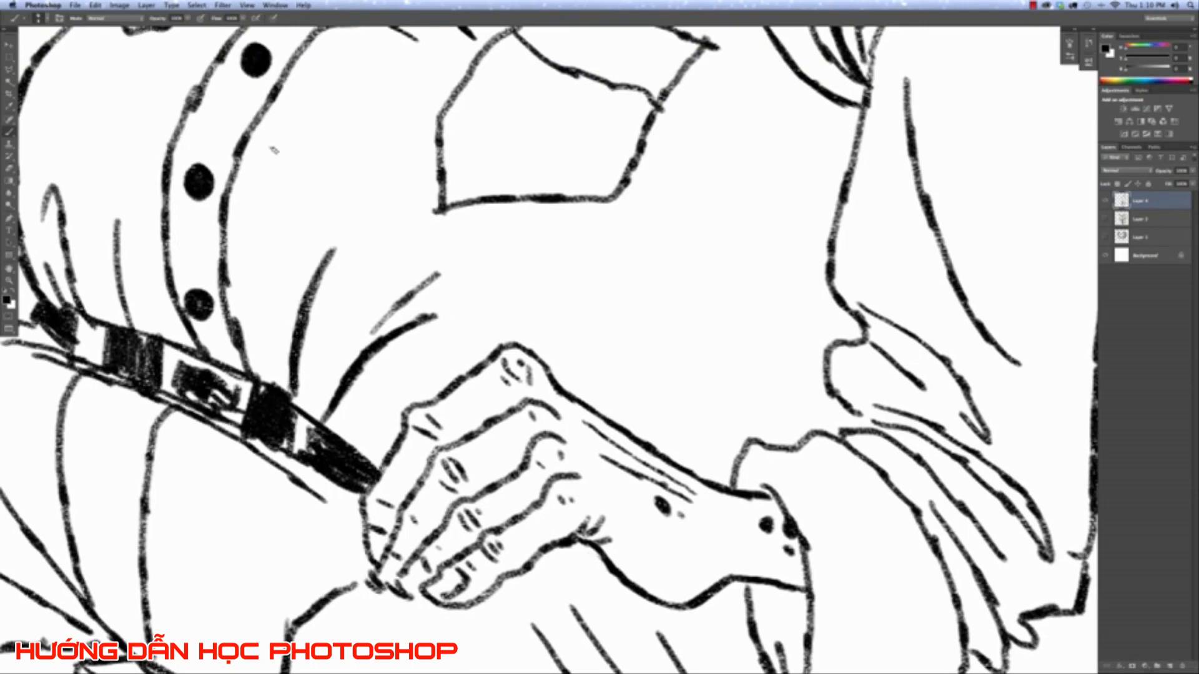
# Thicken the long curved fold just above the resting arm's rolled cuff, filling it with tapered black strokes toward the elbow.
pyautogui.hotkey('ctrl', '-')
pyautogui.hotkey('ctrl', '-')
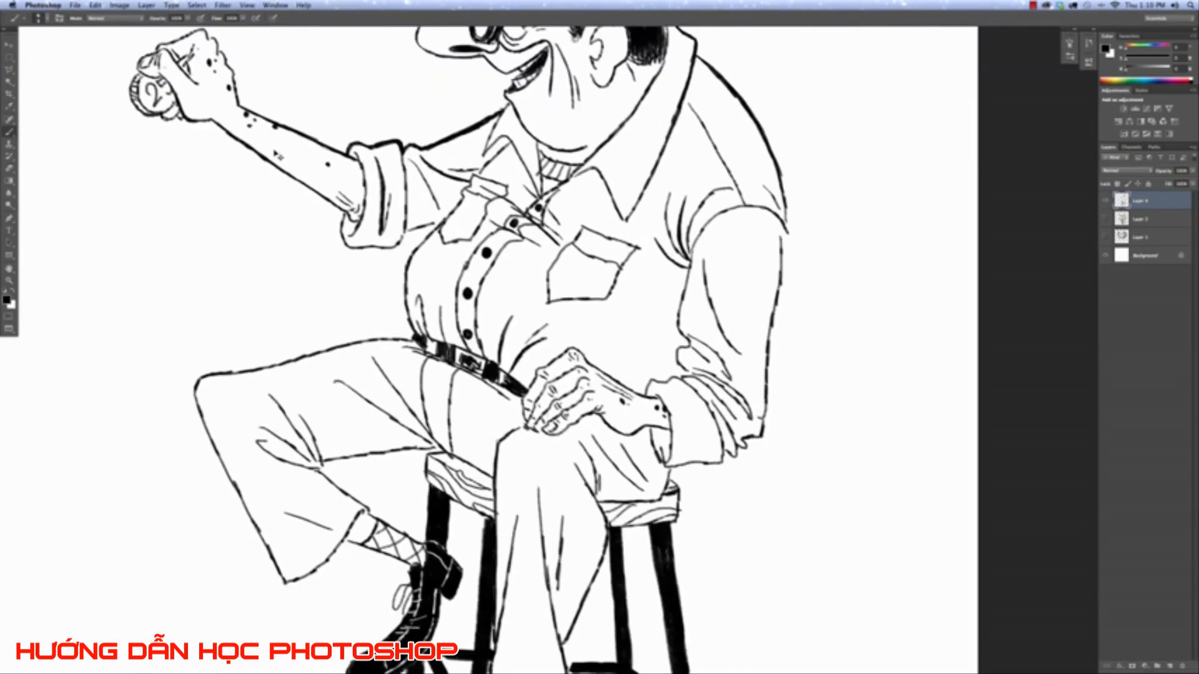
pyautogui.press('super+minus')
pyautogui.press('super+plus')
pyautogui.press('super+plus')
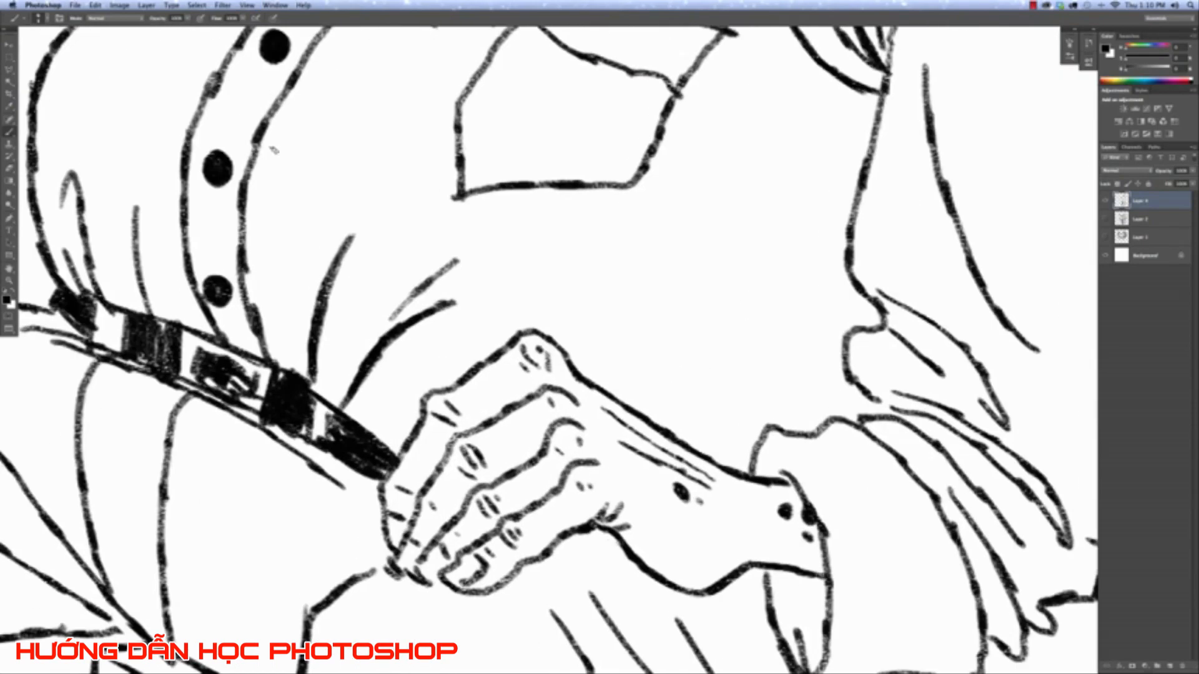
pyautogui.press('super+plus')
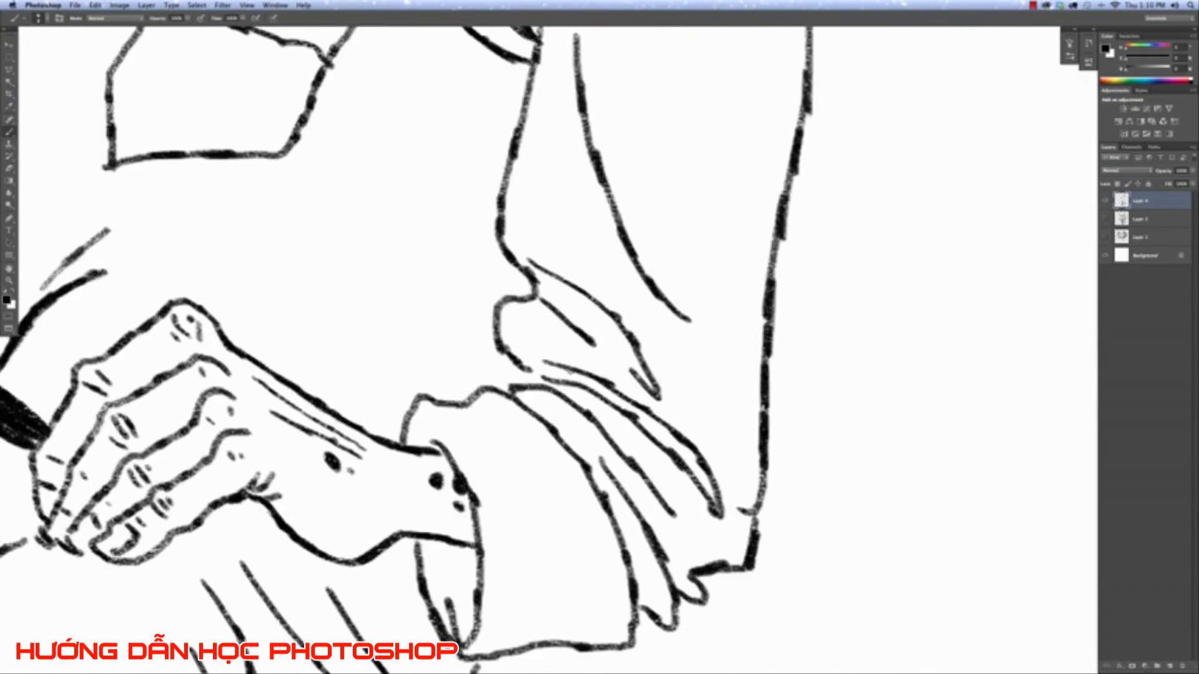
pyautogui.moveTo(541, 363); pyautogui.dragTo(642, 412)
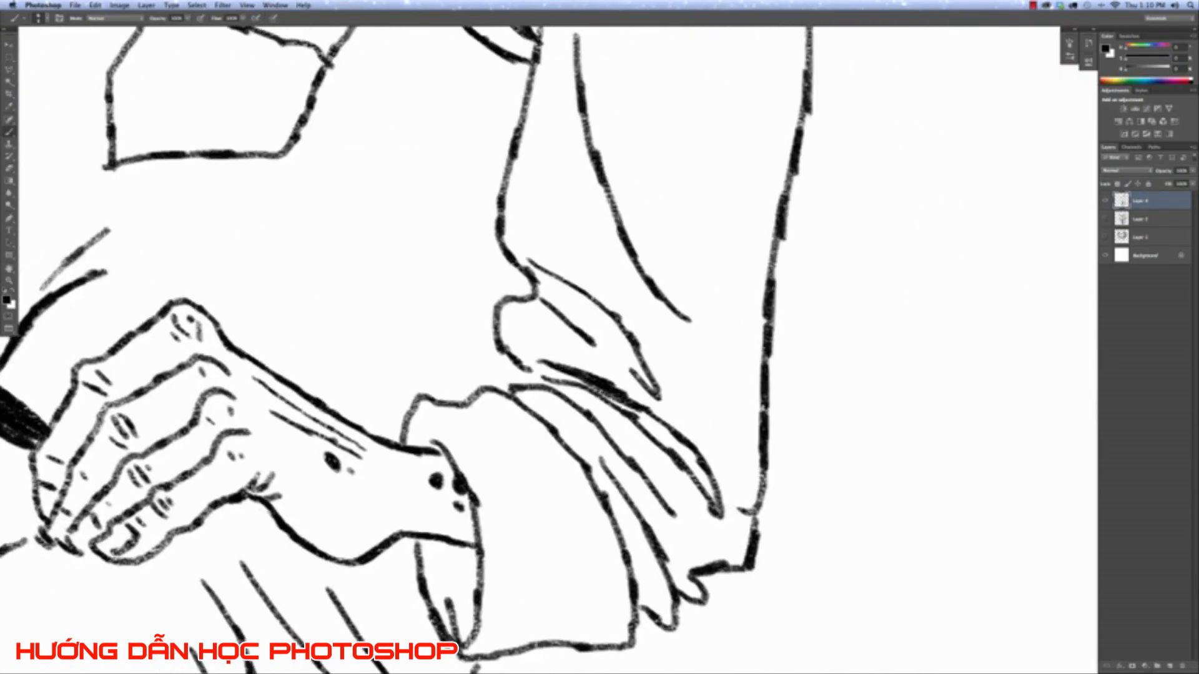
pyautogui.moveTo(578, 377); pyautogui.dragTo(670, 432)
pyautogui.moveTo(621, 390); pyautogui.dragTo(689, 449)
pyautogui.moveTo(565, 374)
pyautogui.mouseDown()
pyautogui.moveTo(618, 398)
pyautogui.moveTo(690, 468)
pyautogui.mouseUp()
pyautogui.moveTo(656, 430); pyautogui.dragTo(715, 507)
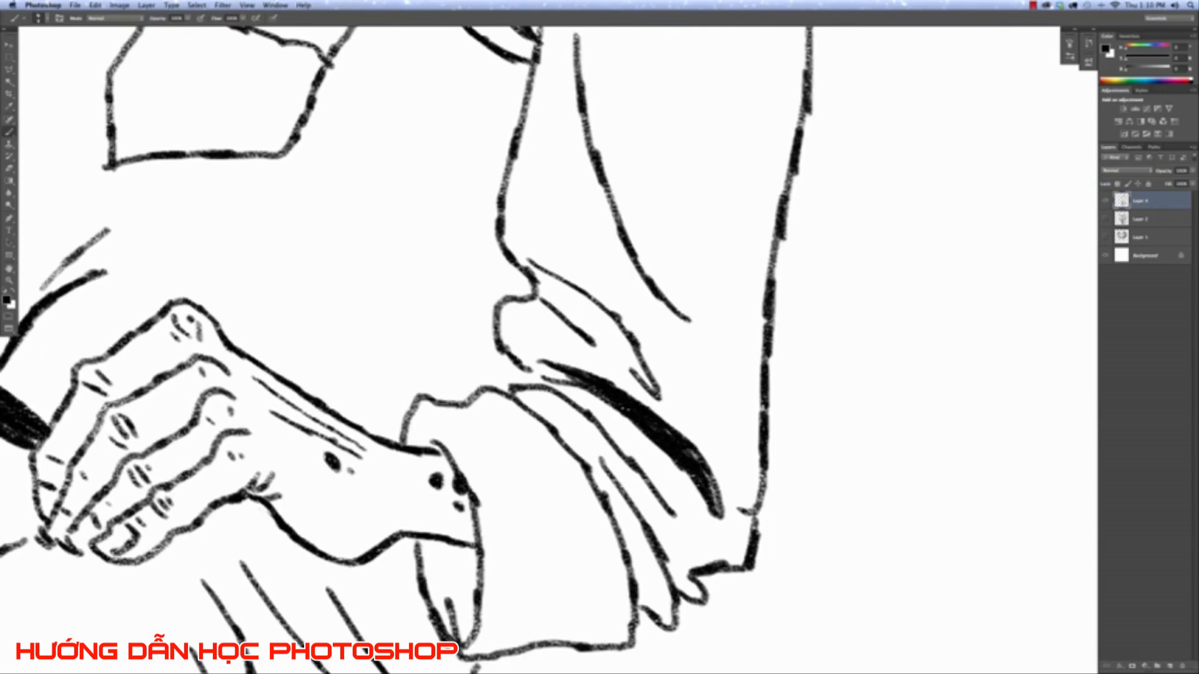
pyautogui.moveTo(684, 451); pyautogui.dragTo(712, 496)
# Thicken the long curved fold running down inside the resting arm's sleeve with a tapered black stroke.
pyautogui.press('super+0')
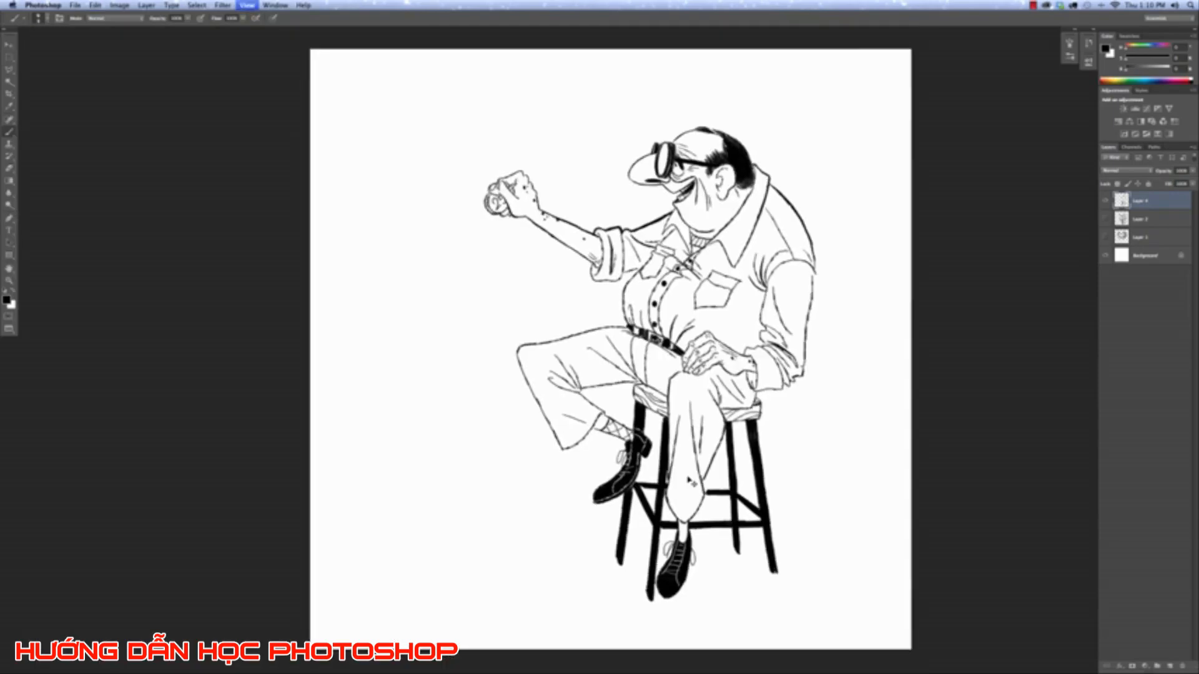
pyautogui.press('super+plus')
pyautogui.press('super+plus')
pyautogui.press('super+plus')
pyautogui.press('super+plus')
pyautogui.press('super+plus')
pyautogui.moveTo(687, 245); pyautogui.dragTo(262, 203)
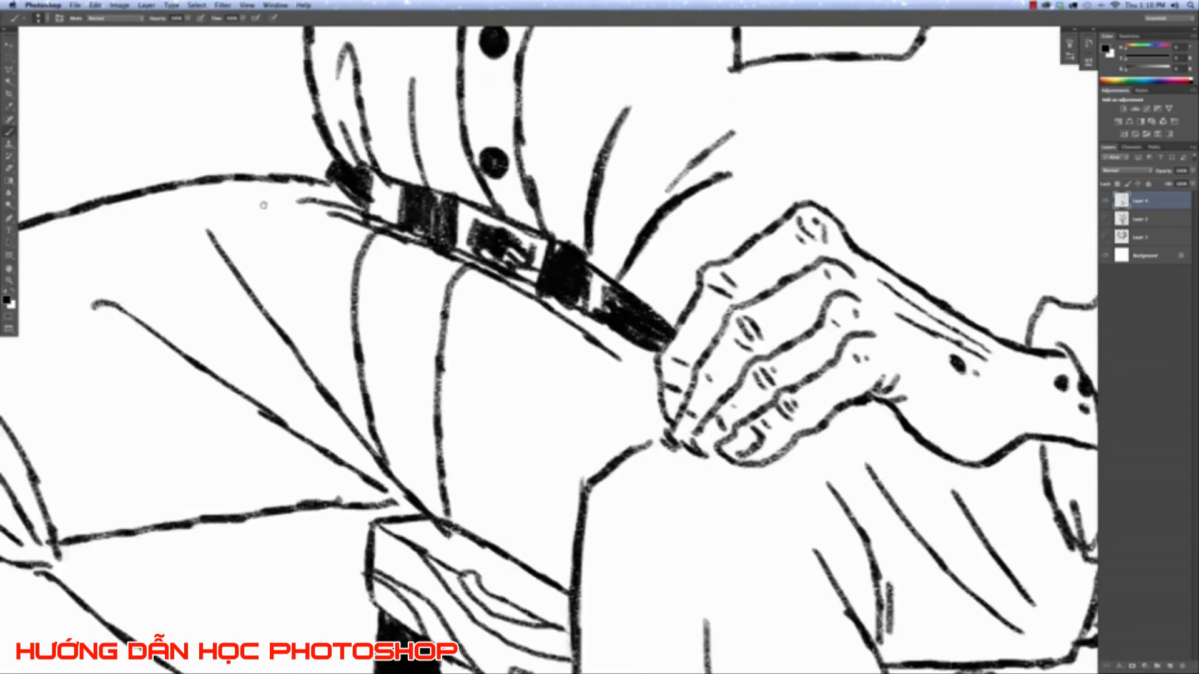
pyautogui.moveTo(1074, 362)
pyautogui.mouseDown()
pyautogui.moveTo(744, 392)
pyautogui.moveTo(688, 409)
pyautogui.moveTo(774, 415)
pyautogui.moveTo(803, 476)
pyautogui.mouseUp()
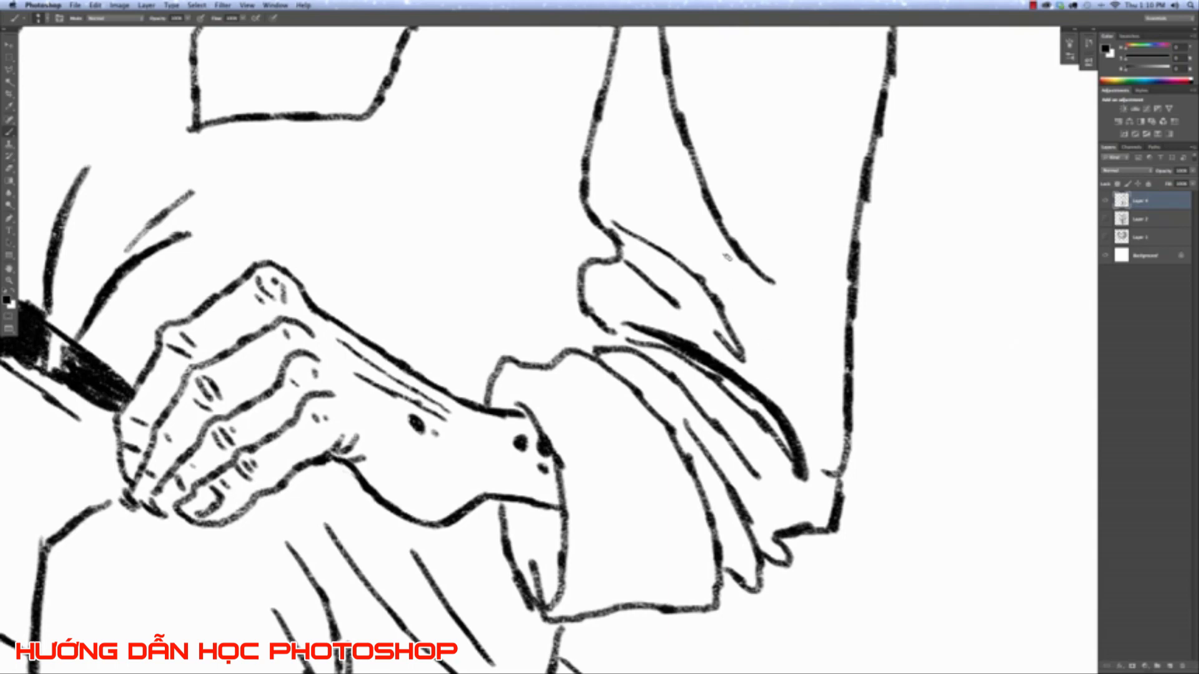
pyautogui.moveTo(740, 149); pyautogui.dragTo(712, 400)
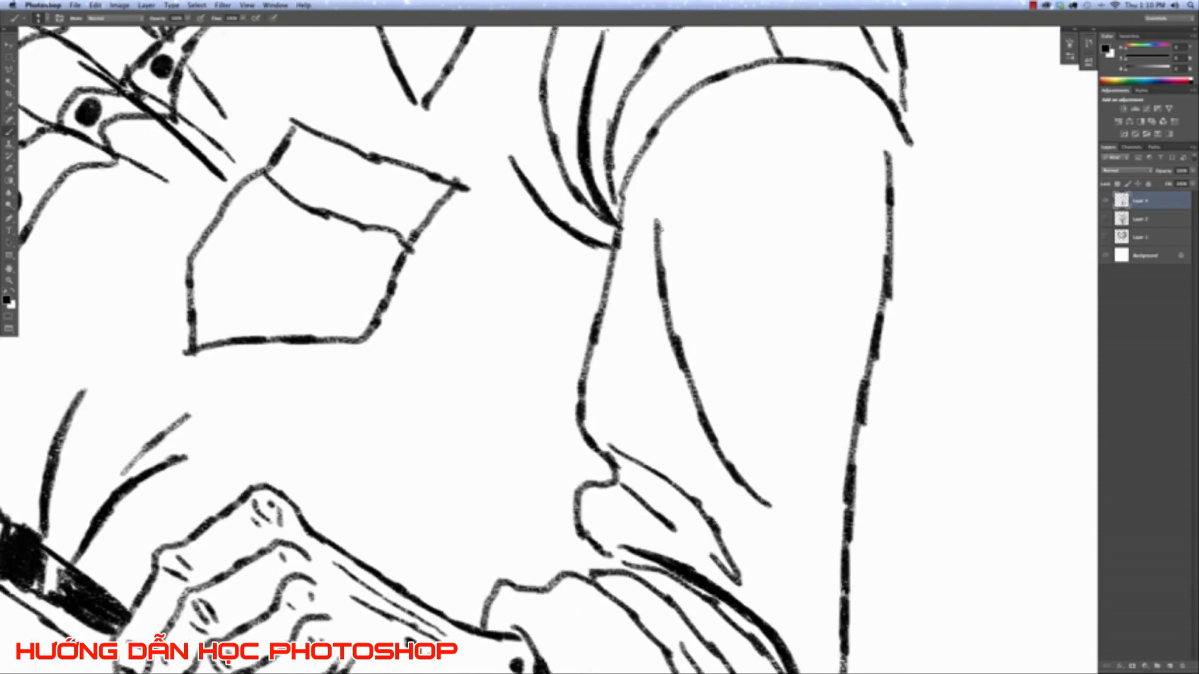
pyautogui.moveTo(655, 218)
pyautogui.mouseDown()
pyautogui.moveTo(687, 371)
pyautogui.moveTo(722, 448)
pyautogui.moveTo(769, 504)
pyautogui.mouseUp()
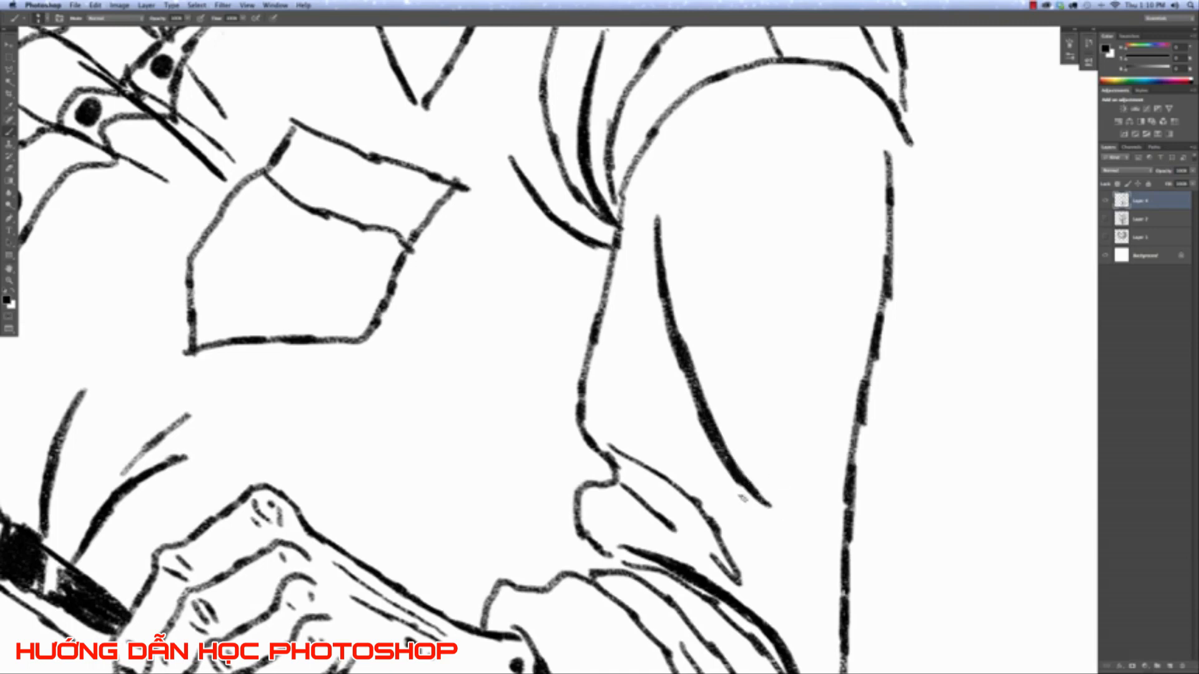
# Connect the shoulder outline to the resting arm's sleeve and thicken the outer edge of the upper arm.
pyautogui.scroll(-5, 898, 181)
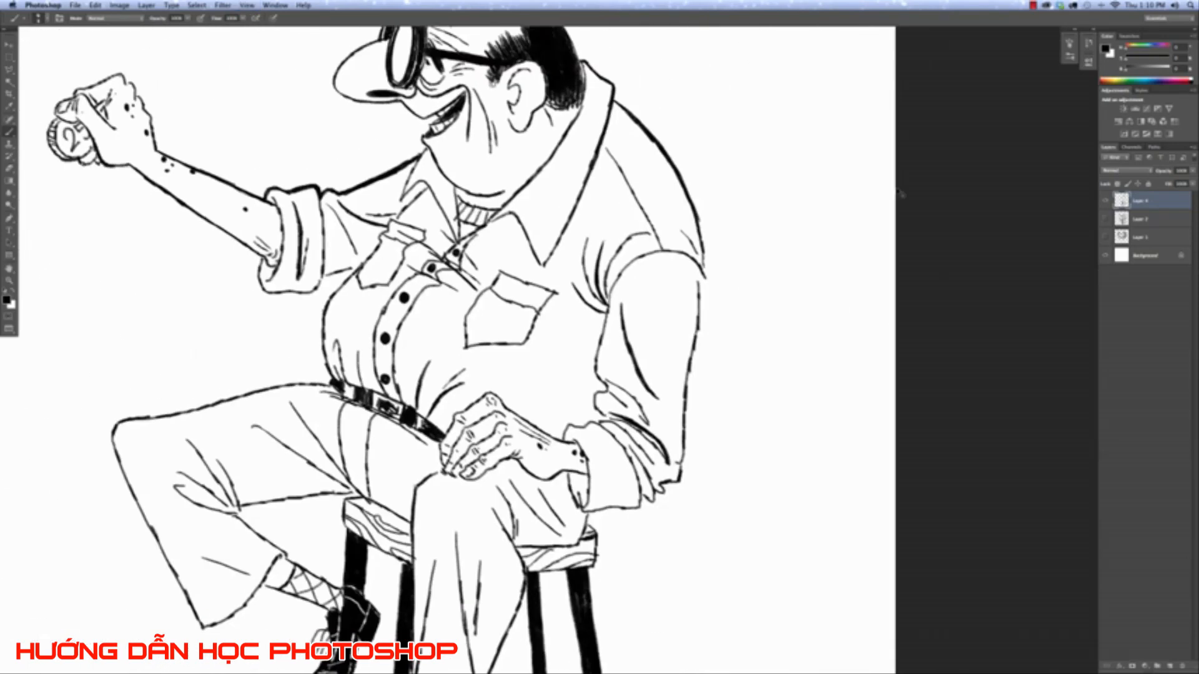
pyautogui.scroll(4, 895, 188)
pyautogui.scroll(-1, 896, 187)
pyautogui.scroll(1, 810, 343)
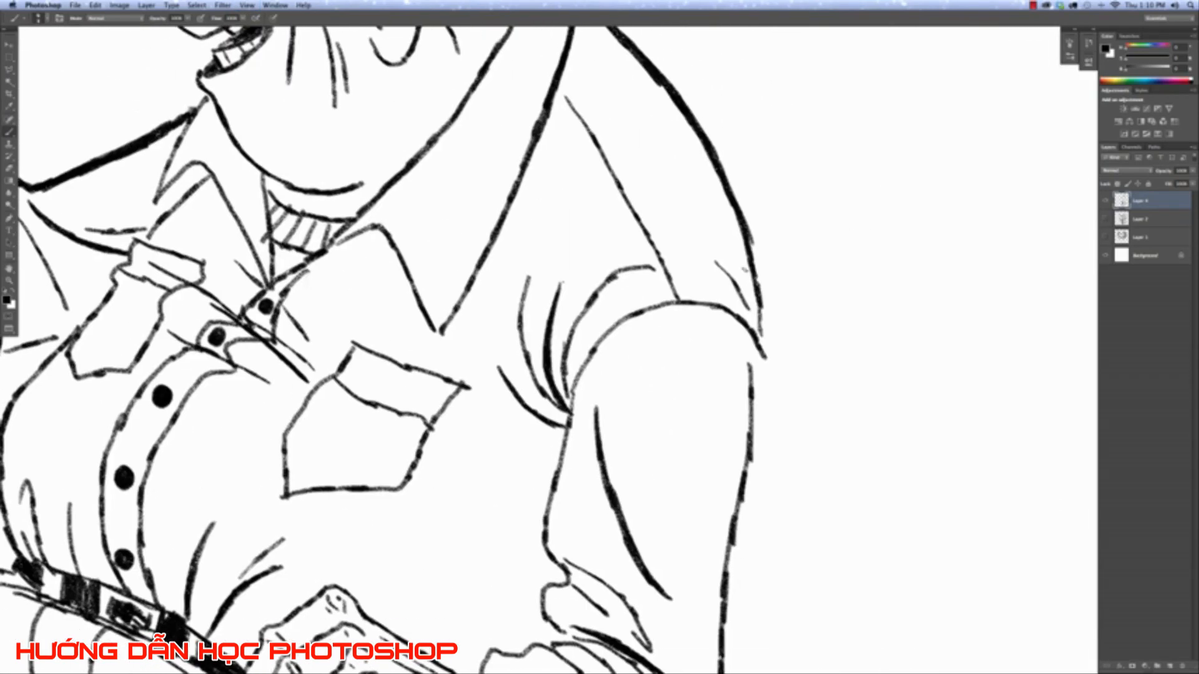
pyautogui.moveTo(754, 276); pyautogui.dragTo(757, 403)
pyautogui.moveTo(761, 360); pyautogui.dragTo(749, 470)
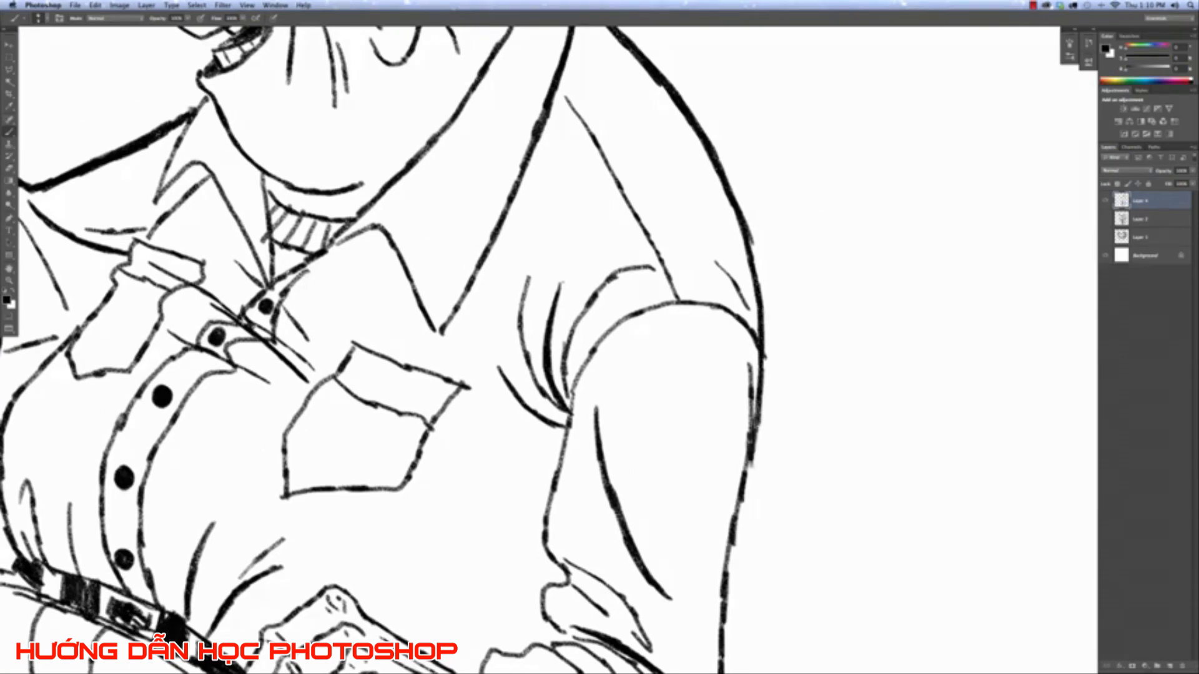
pyautogui.moveTo(759, 406); pyautogui.dragTo(734, 538)
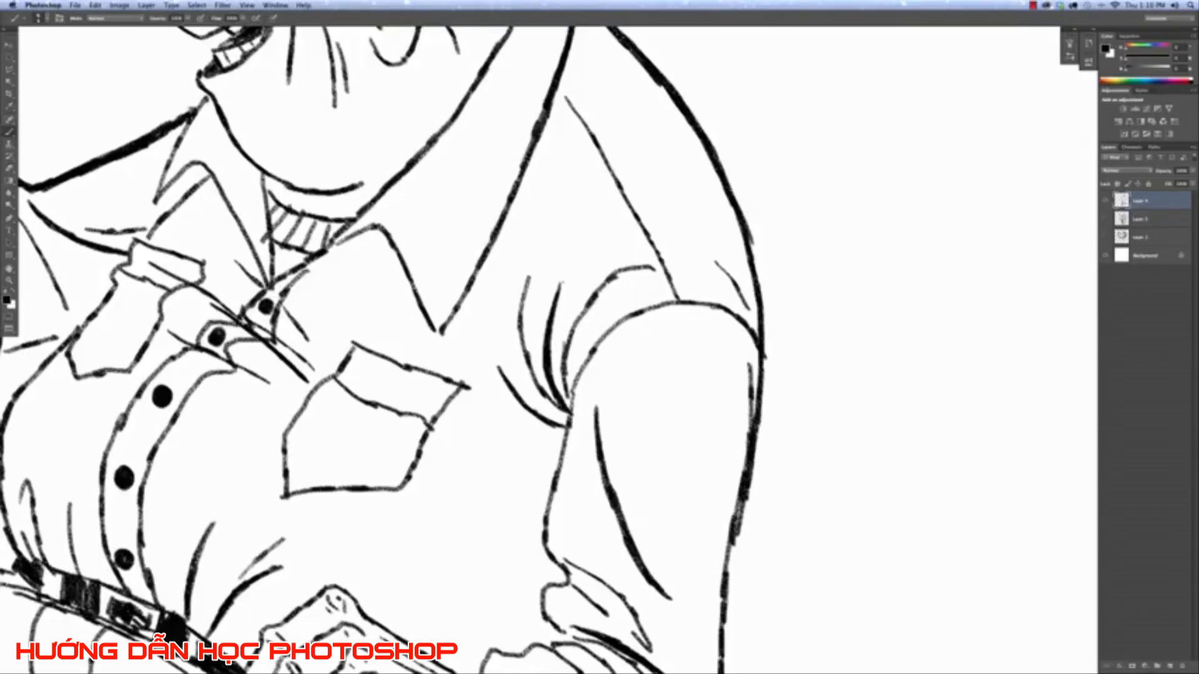
# Thicken the sleeve's outer outline from the middle of the resting arm down around the elbow to the cuff folds.
pyautogui.moveTo(748, 495); pyautogui.dragTo(727, 593)
pyautogui.moveTo(741, 529); pyautogui.dragTo(723, 613)
pyautogui.moveTo(734, 567); pyautogui.dragTo(725, 639)
pyautogui.moveTo(732, 589); pyautogui.dragTo(723, 654)
pyautogui.moveTo(729, 614); pyautogui.dragTo(721, 655)
pyautogui.moveTo(730, 500)
pyautogui.mouseDown()
pyautogui.moveTo(737, 351)
pyautogui.moveTo(723, 598)
pyautogui.mouseUp()
pyautogui.moveTo(725, 555)
pyautogui.mouseDown()
pyautogui.moveTo(717, 606)
pyautogui.moveTo(695, 616)
pyautogui.mouseUp()
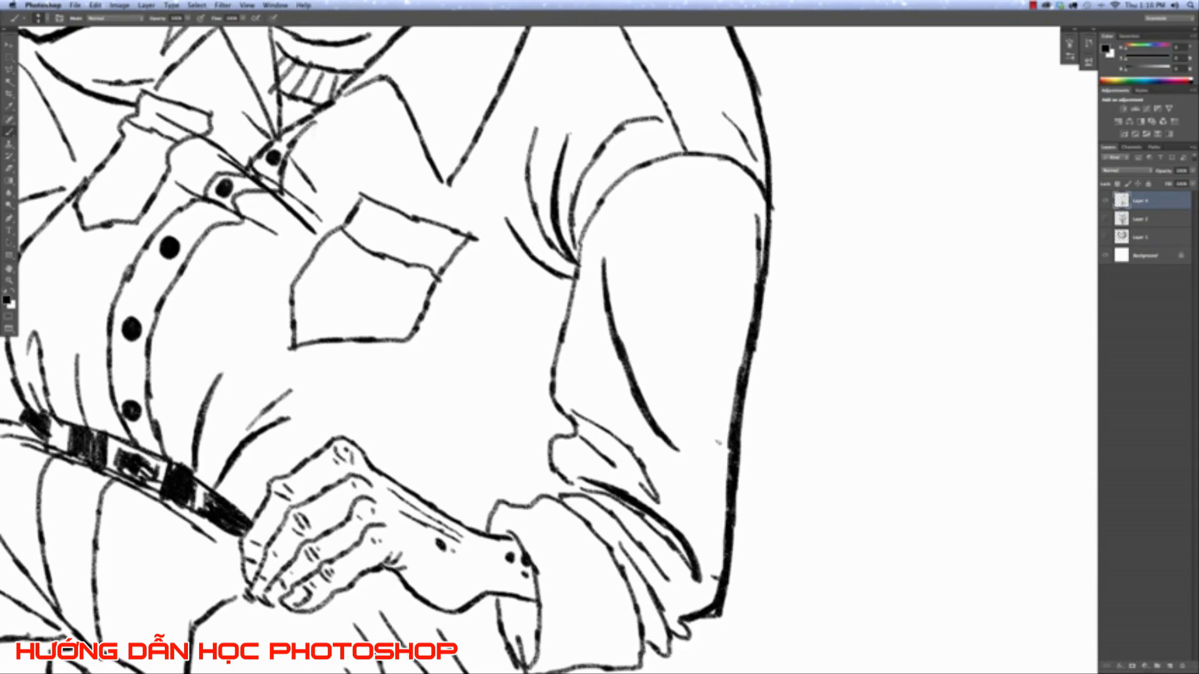
pyautogui.moveTo(457, 449); pyautogui.dragTo(415, 355)
pyautogui.press('e')
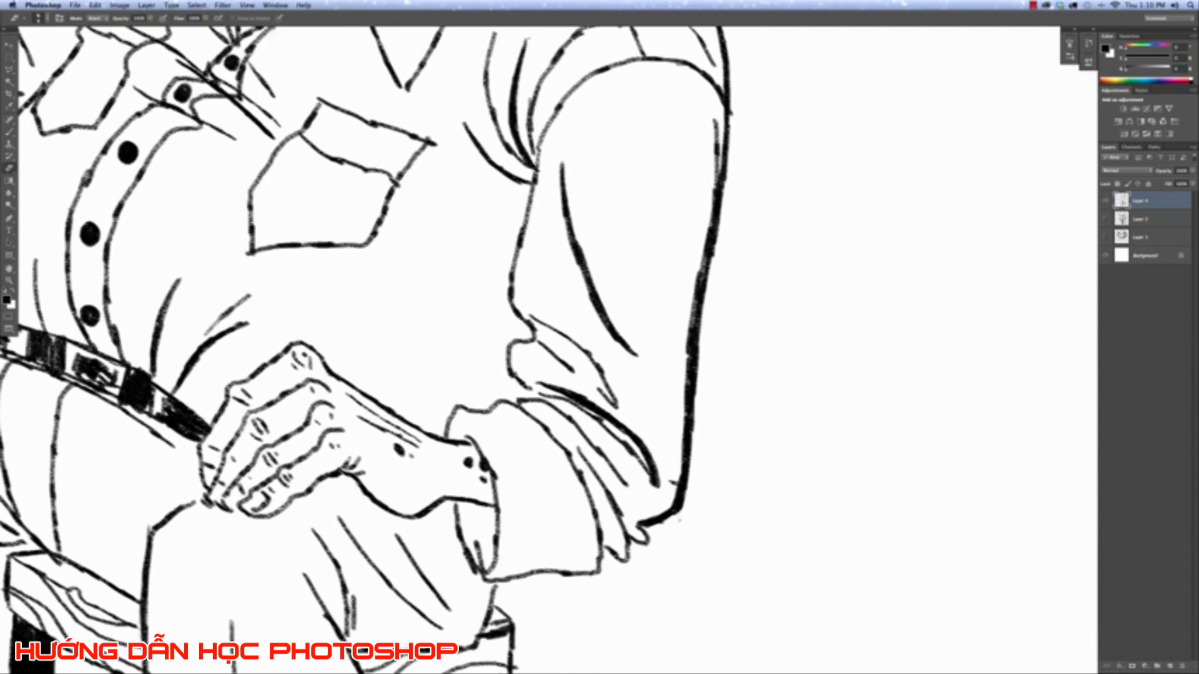
pyautogui.hotkey('ctrl', '0')
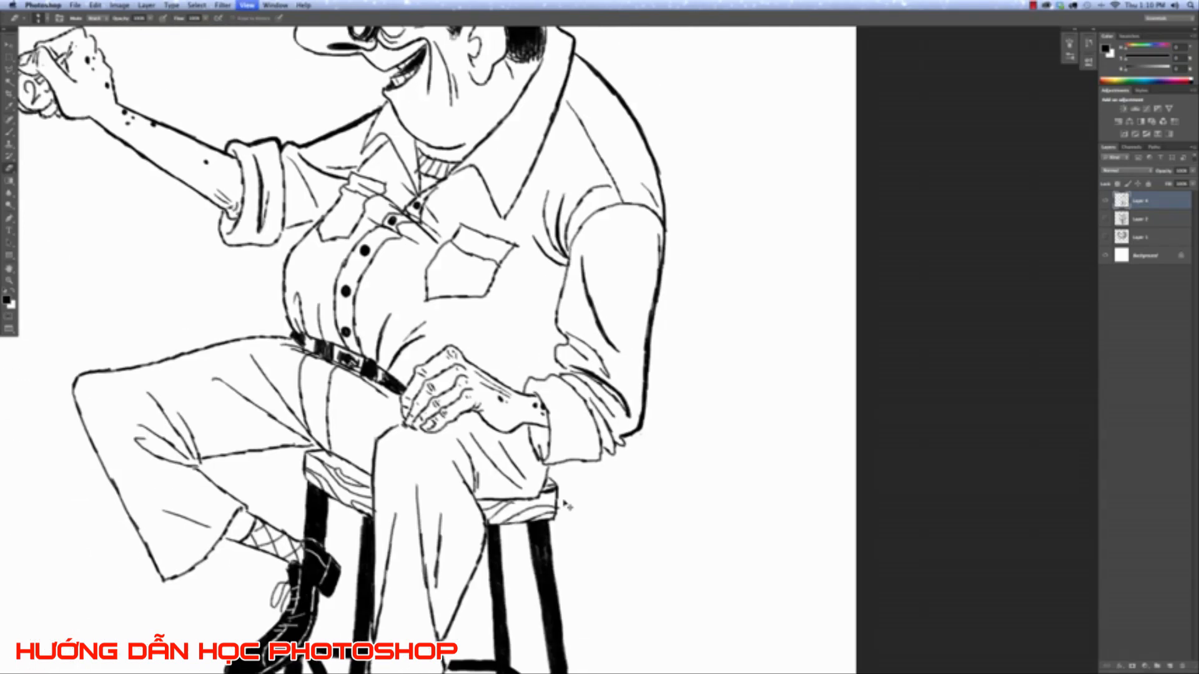
# Thicken the raised leg's outline from the knee down to the trouser hem and along the top of the thigh to the belt.
pyautogui.press('super+plus')
pyautogui.press('super+plus')
pyautogui.press('super+plus')
pyautogui.press('super+plus')
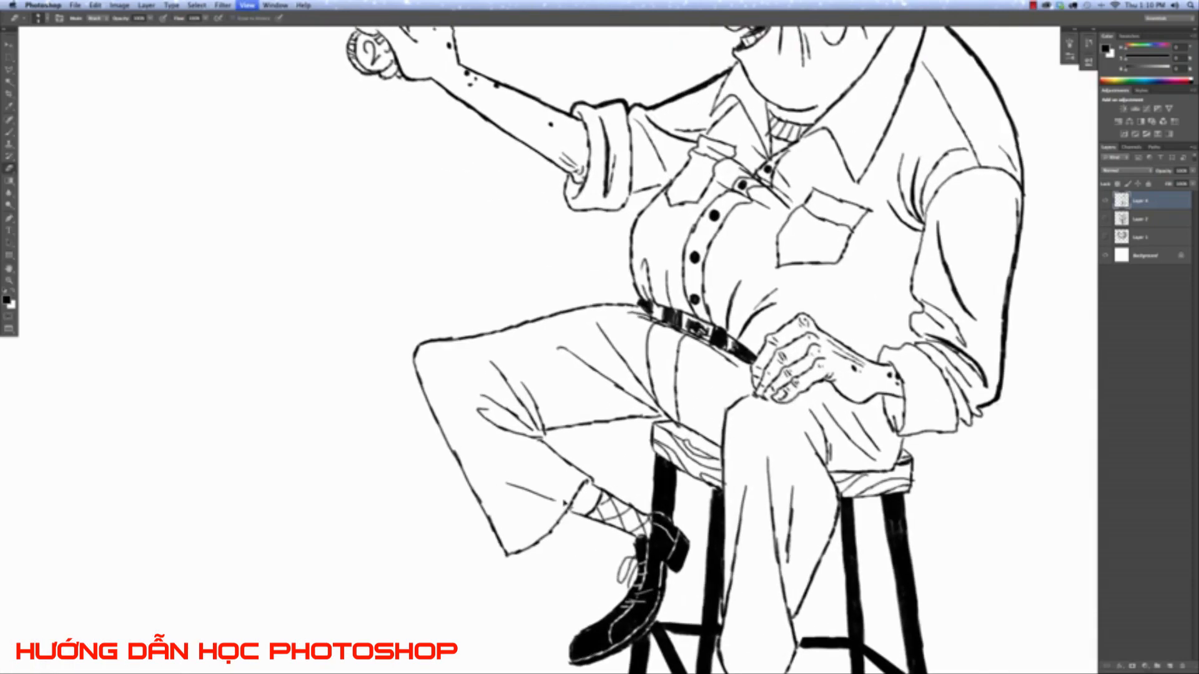
pyautogui.press('b')
pyautogui.scroll(-4, 288, 370)
pyautogui.hscroll(-2, 287, 369)
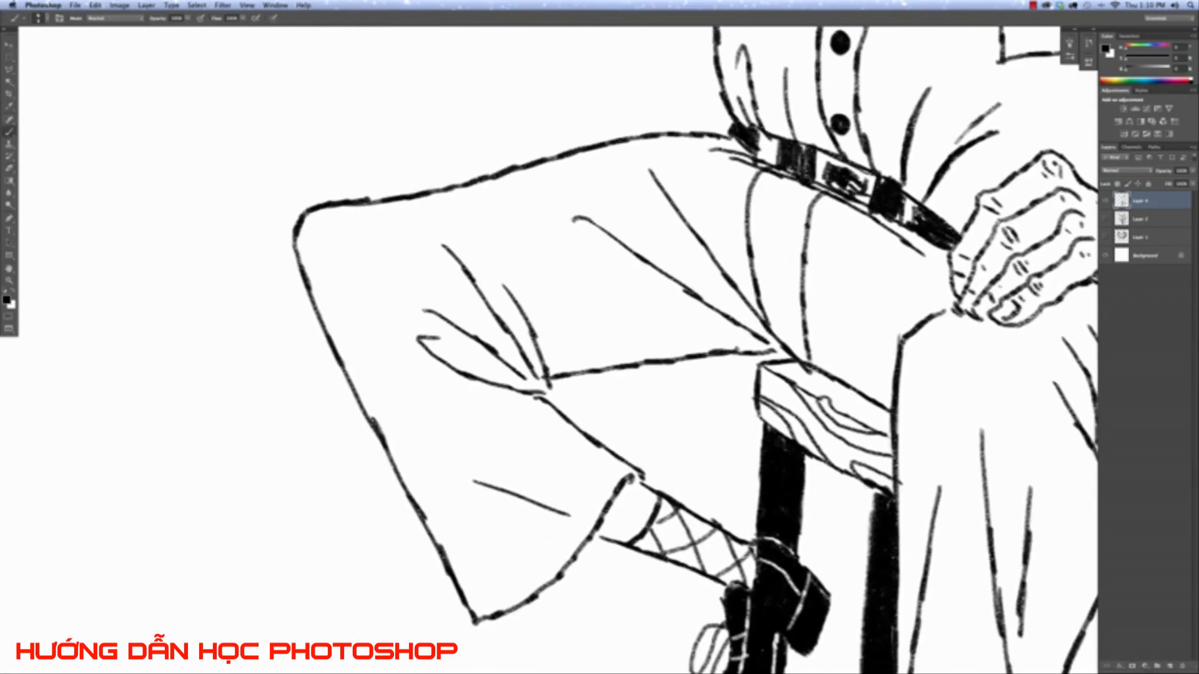
pyautogui.moveTo(305, 215)
pyautogui.mouseDown()
pyautogui.moveTo(297, 251)
pyautogui.moveTo(341, 359)
pyautogui.mouseUp()
pyautogui.moveTo(316, 302); pyautogui.dragTo(369, 426)
pyautogui.moveTo(341, 369); pyautogui.dragTo(394, 465)
pyautogui.moveTo(367, 422); pyautogui.dragTo(406, 492)
pyautogui.moveTo(378, 450)
pyautogui.mouseDown()
pyautogui.moveTo(424, 528)
pyautogui.moveTo(419, 513)
pyautogui.moveTo(429, 516)
pyautogui.moveTo(440, 559)
pyautogui.mouseUp()
pyautogui.moveTo(412, 505); pyautogui.dragTo(473, 619)
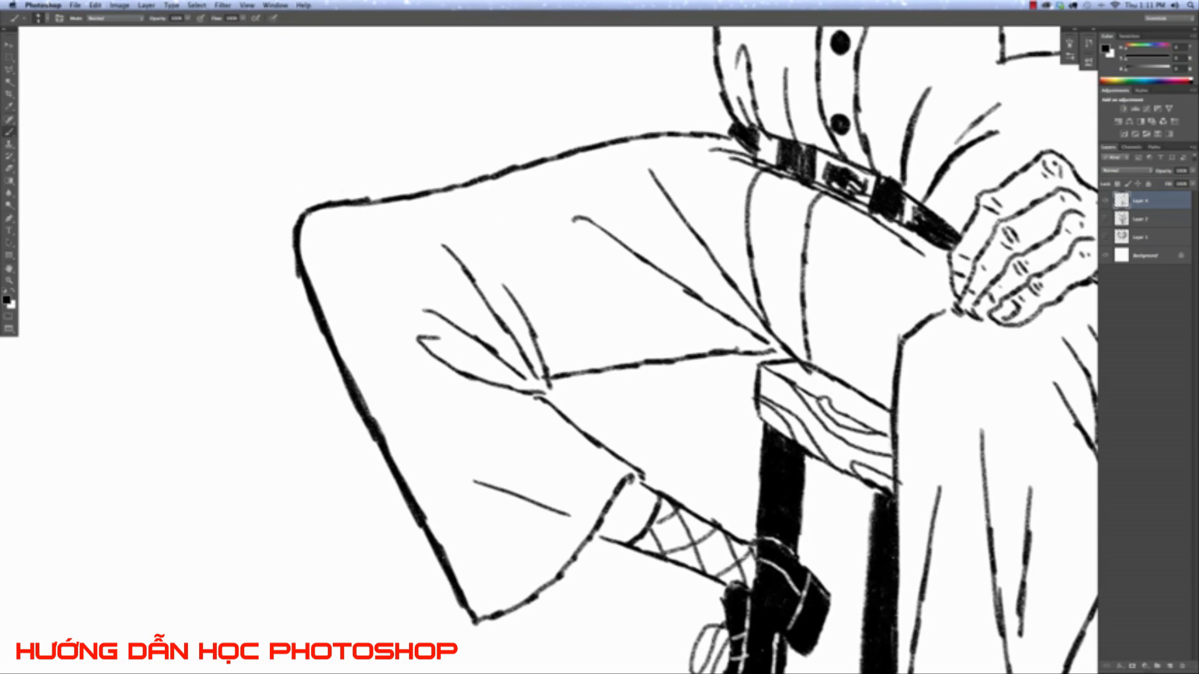
pyautogui.moveTo(301, 229)
pyautogui.mouseDown()
pyautogui.moveTo(322, 209)
pyautogui.moveTo(562, 150)
pyautogui.moveTo(712, 134)
pyautogui.mouseUp()
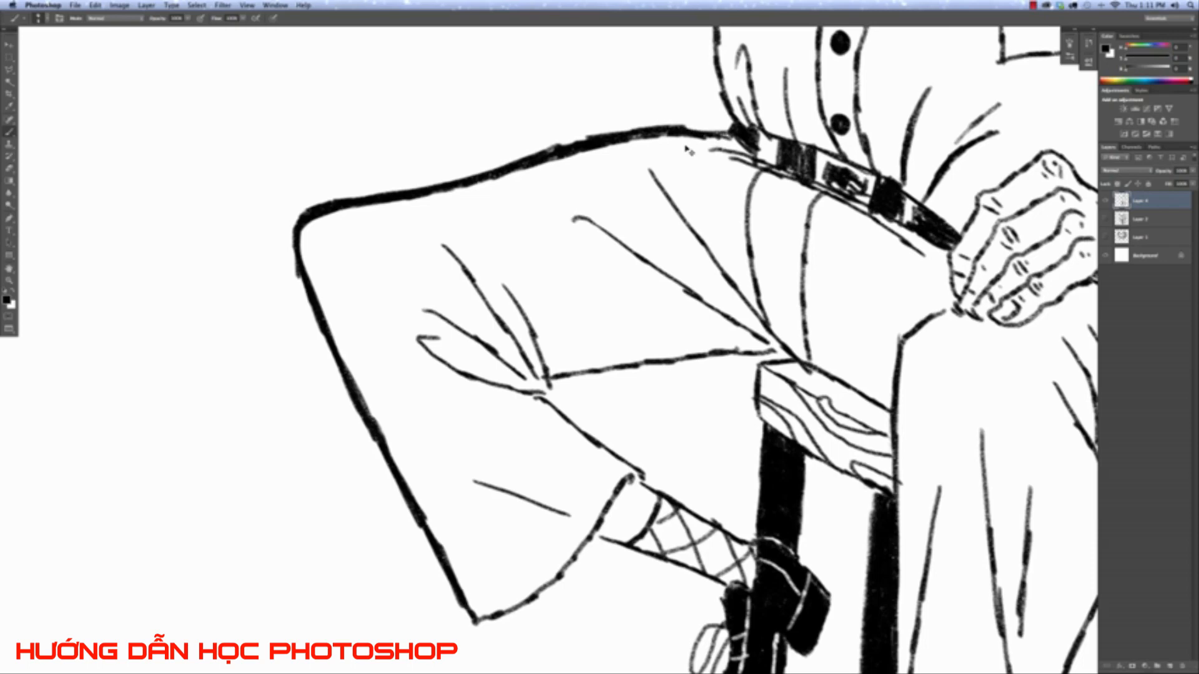
# Thicken the long diagonal thigh fold and the trouser folds converging behind the raised leg's knee.
pyautogui.press('super+0')
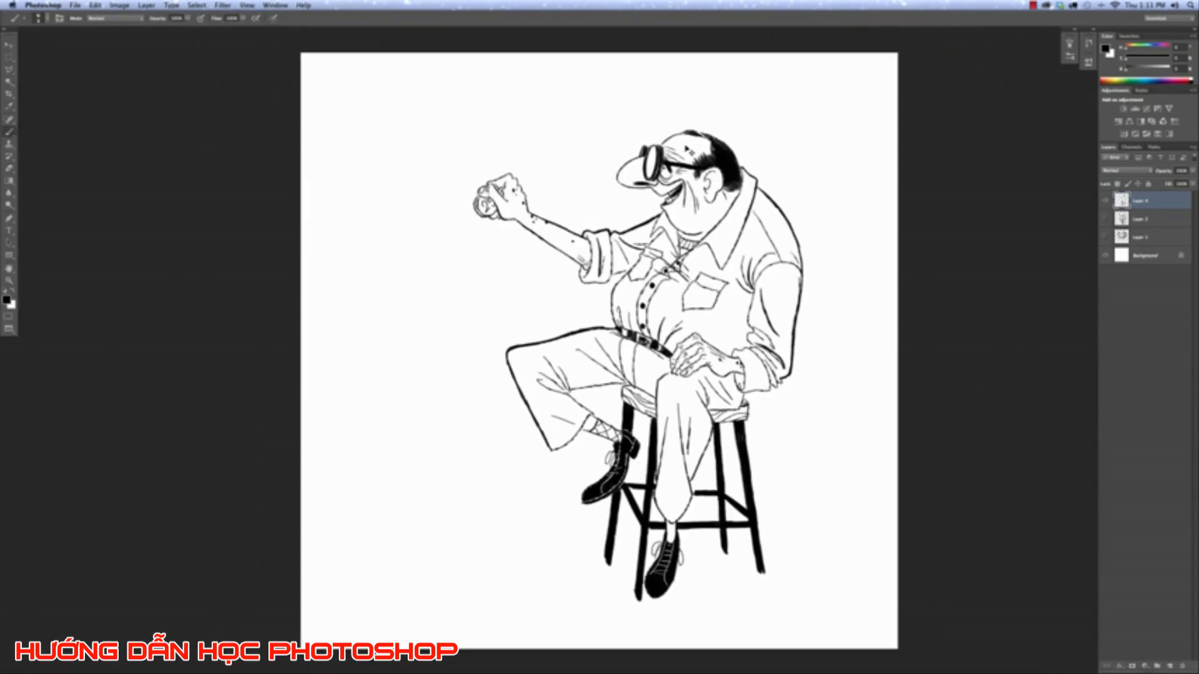
pyautogui.press('super+equal')
pyautogui.press('super+equal')
pyautogui.press('super+equal')
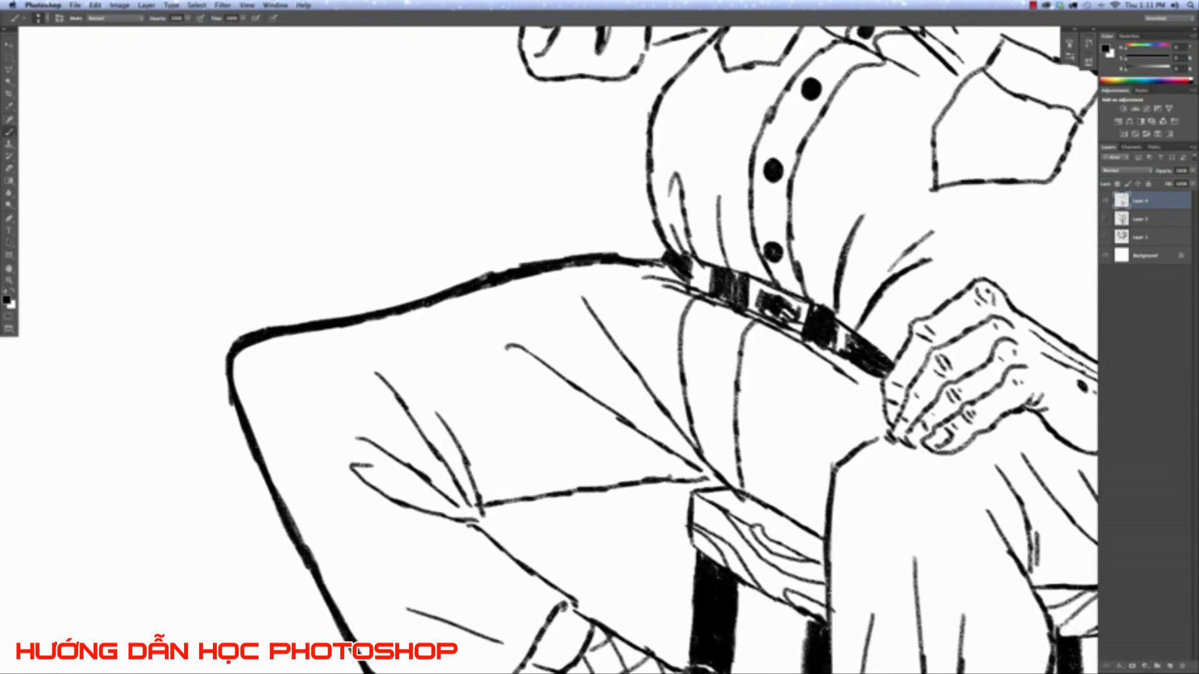
pyautogui.moveTo(524, 350); pyautogui.dragTo(684, 462)
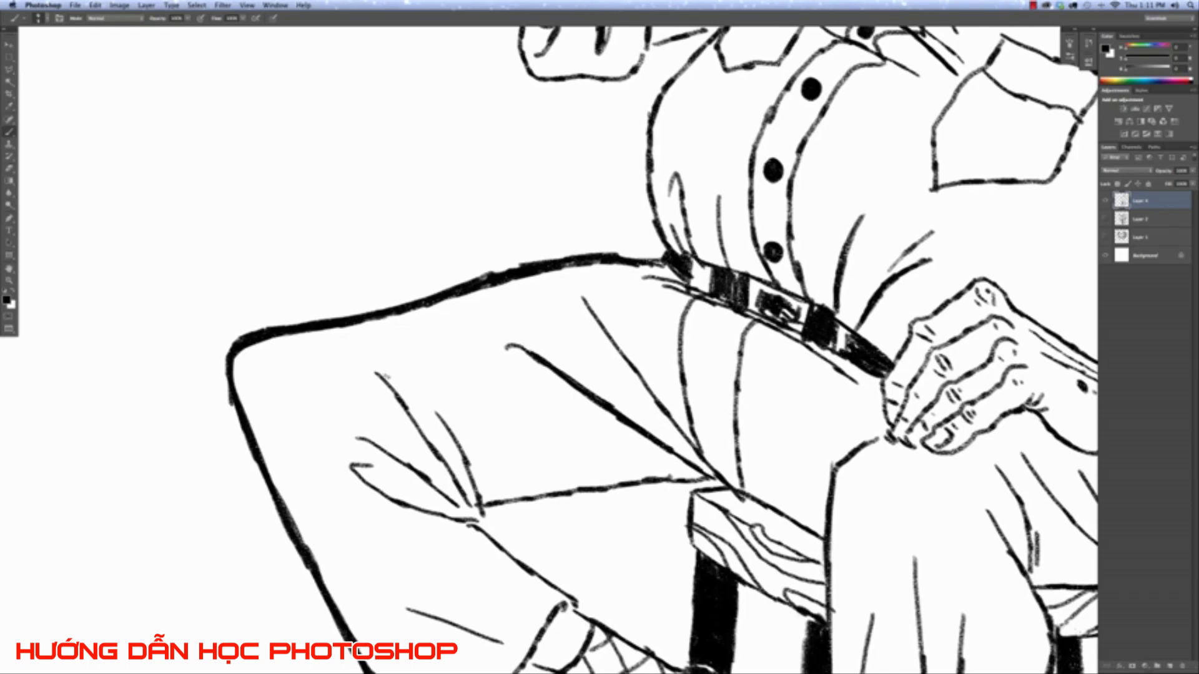
pyautogui.moveTo(376, 372); pyautogui.dragTo(473, 518)
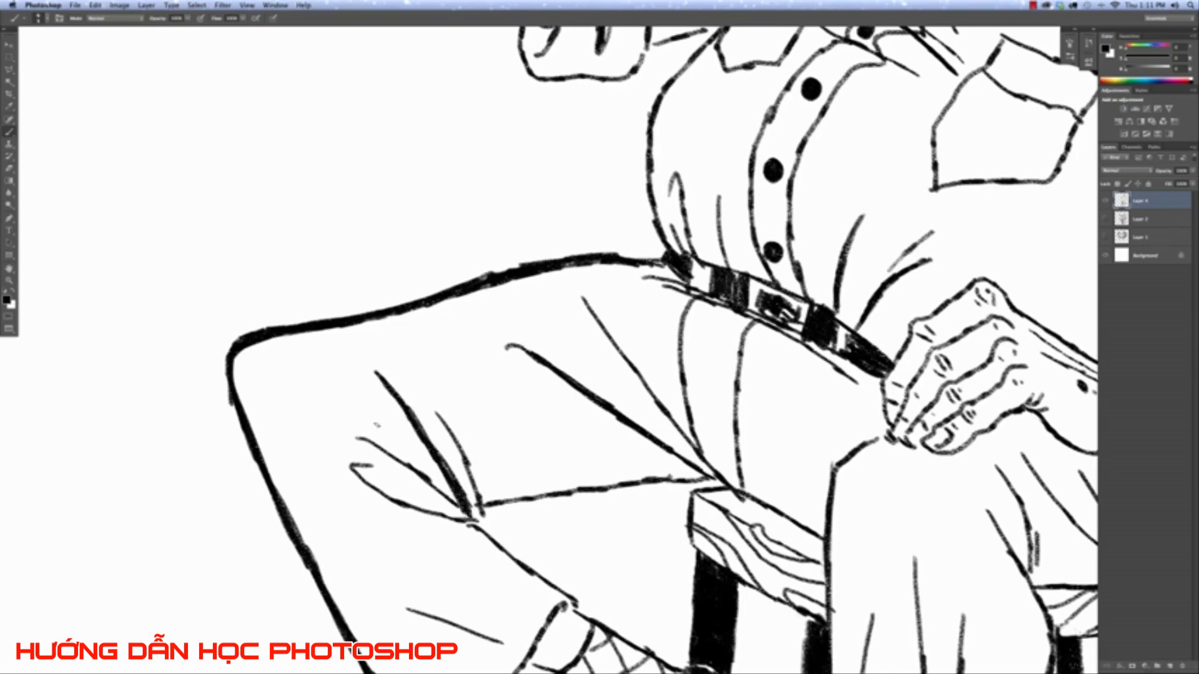
pyautogui.press('super+z')
pyautogui.moveTo(437, 458); pyautogui.dragTo(464, 494)
pyautogui.moveTo(356, 468); pyautogui.dragTo(460, 517)
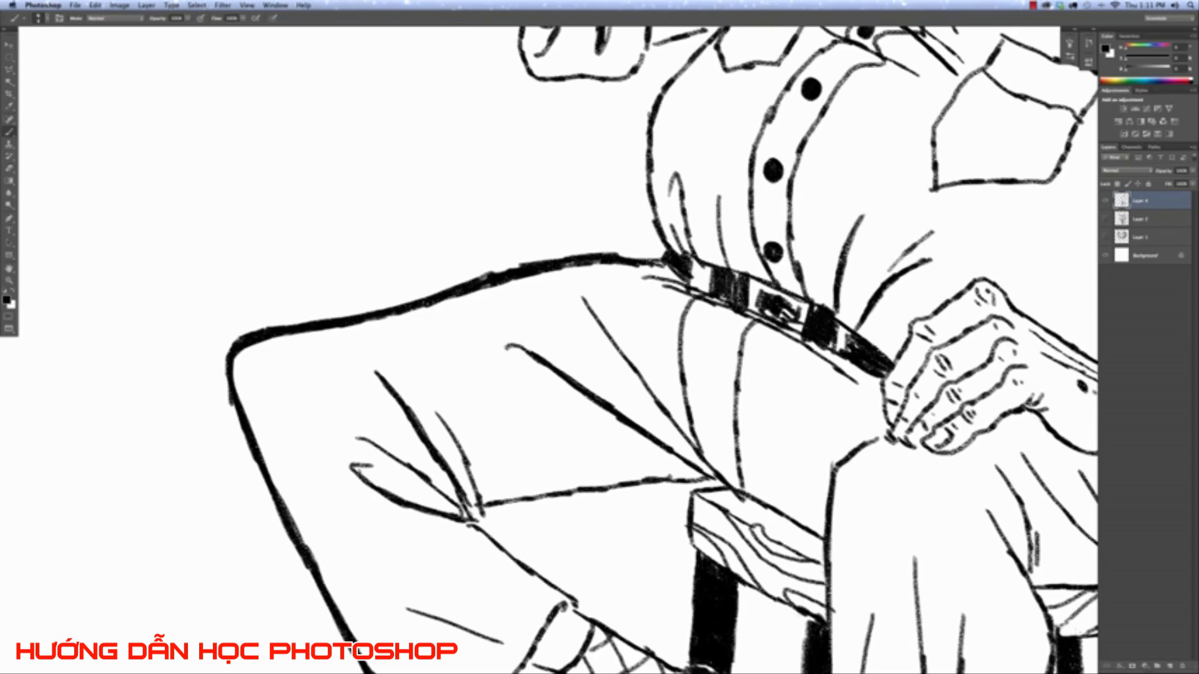
# Thicken the short diagonal trouser fold above the raised leg's hem.
pyautogui.moveTo(474, 503); pyautogui.dragTo(465, 524)
pyautogui.press('super+z')
pyautogui.moveTo(394, 605); pyautogui.dragTo(490, 643)
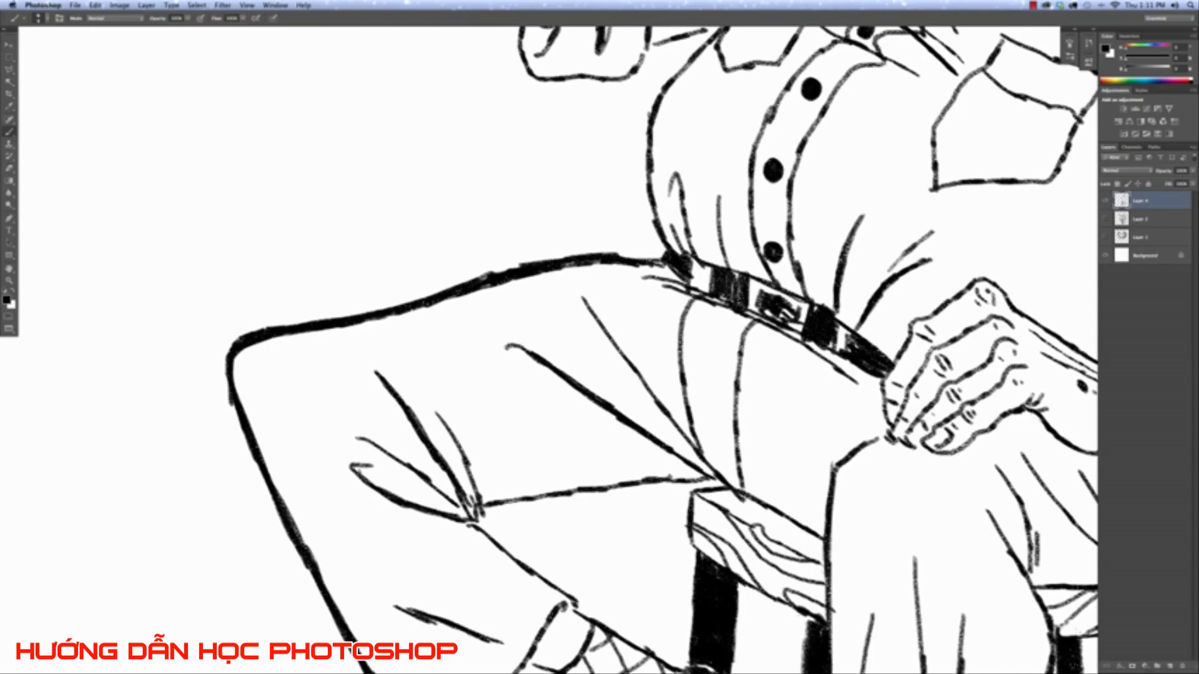
# Try extra strokes at the outer end of the short trouser fold above the hem and undo them.
pyautogui.press('super+0')
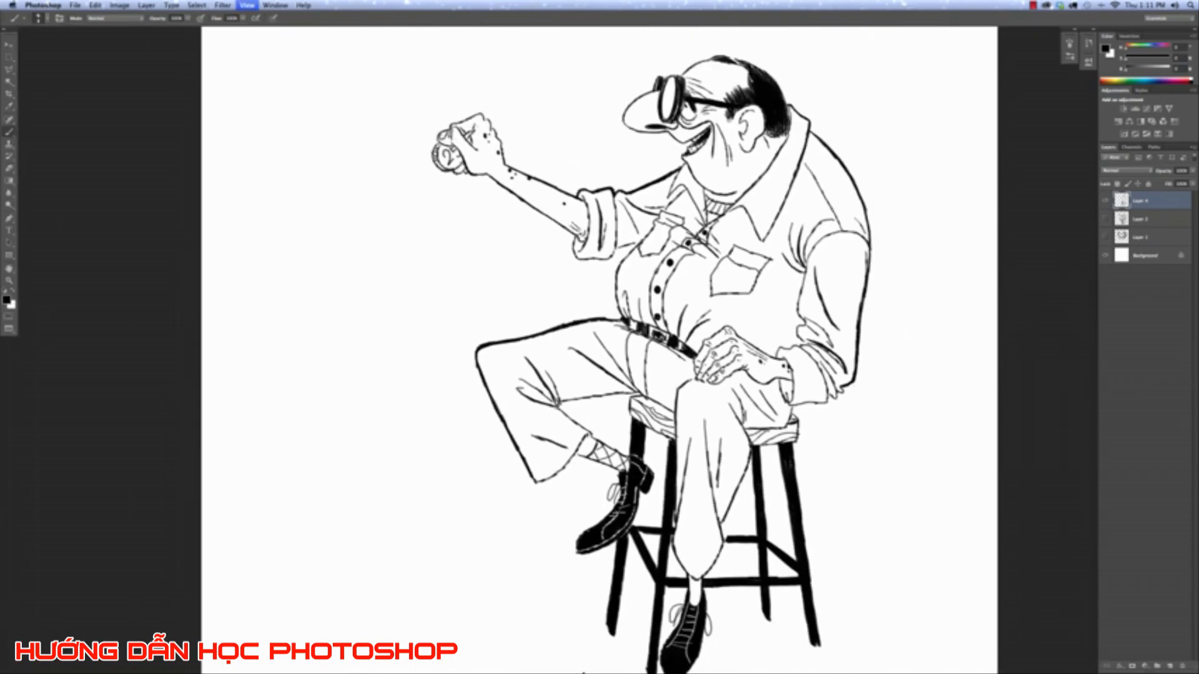
pyautogui.press('super+equal')
pyautogui.press('super+equal')
pyautogui.press('super+equal')
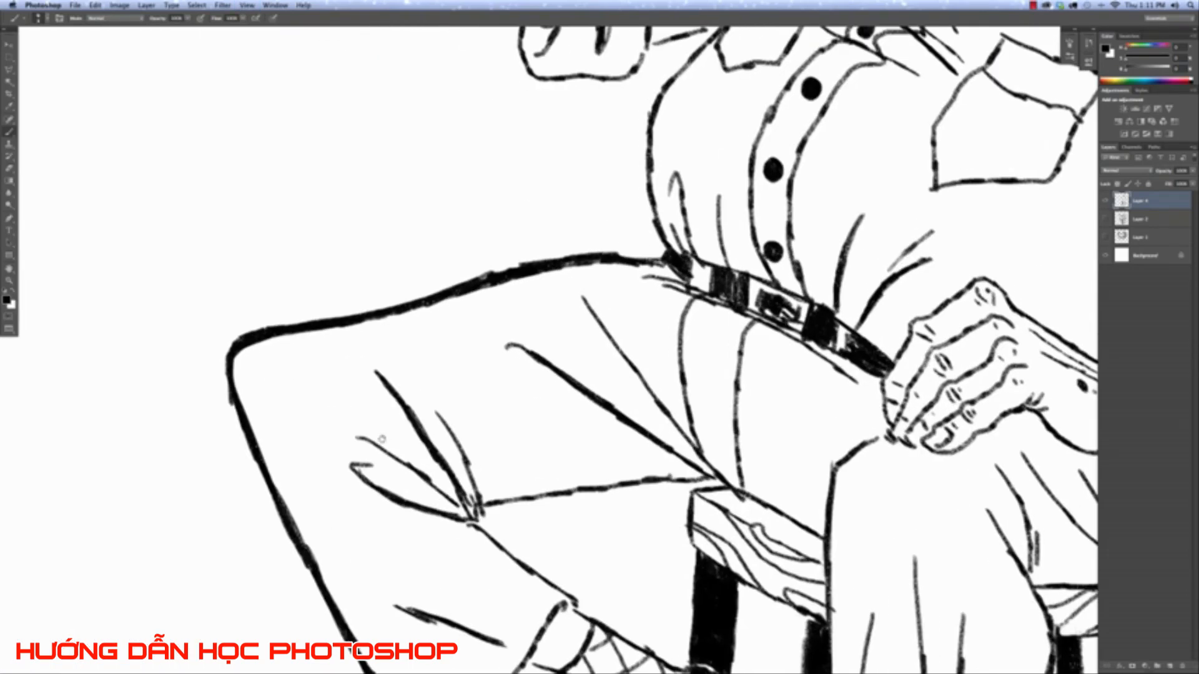
pyautogui.moveTo(333, 346); pyautogui.dragTo(350, 292)
pyautogui.moveTo(360, 496); pyautogui.dragTo(412, 538)
pyautogui.moveTo(392, 526); pyautogui.dragTo(420, 547)
pyautogui.press('super+z')
pyautogui.press('super+z')
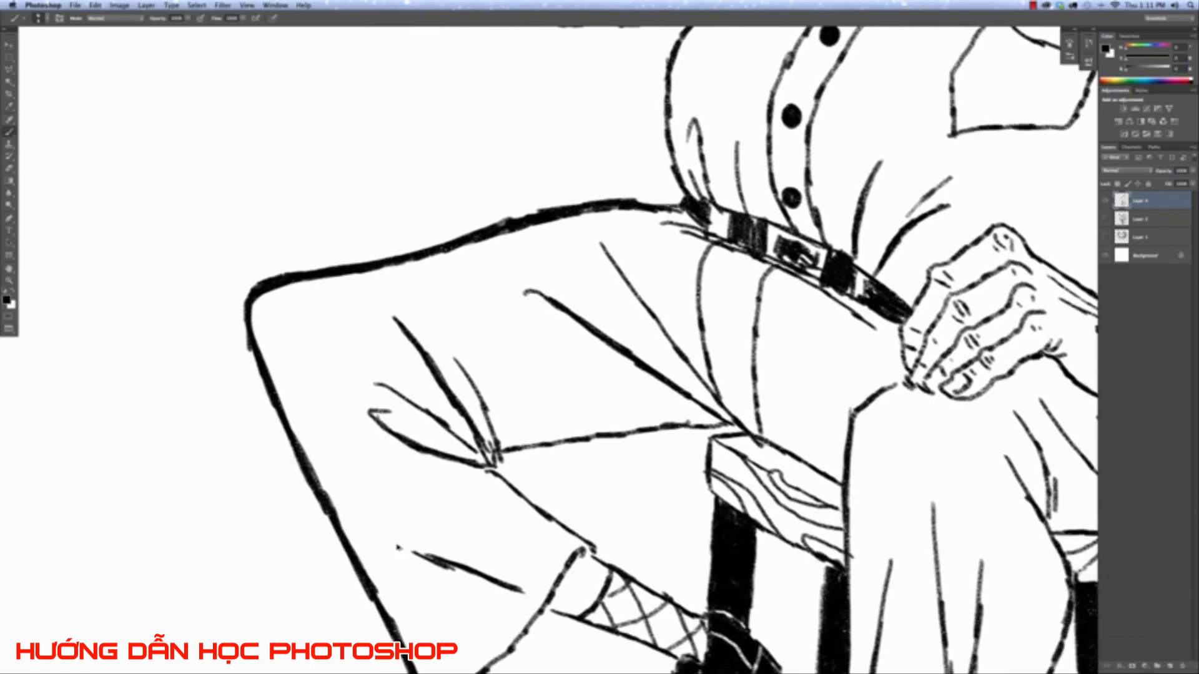
# Draw a thin fold line just above the short diagonal fold near the raised leg's trouser hem.
pyautogui.moveTo(377, 515); pyautogui.dragTo(448, 545)
pyautogui.press('super+0')
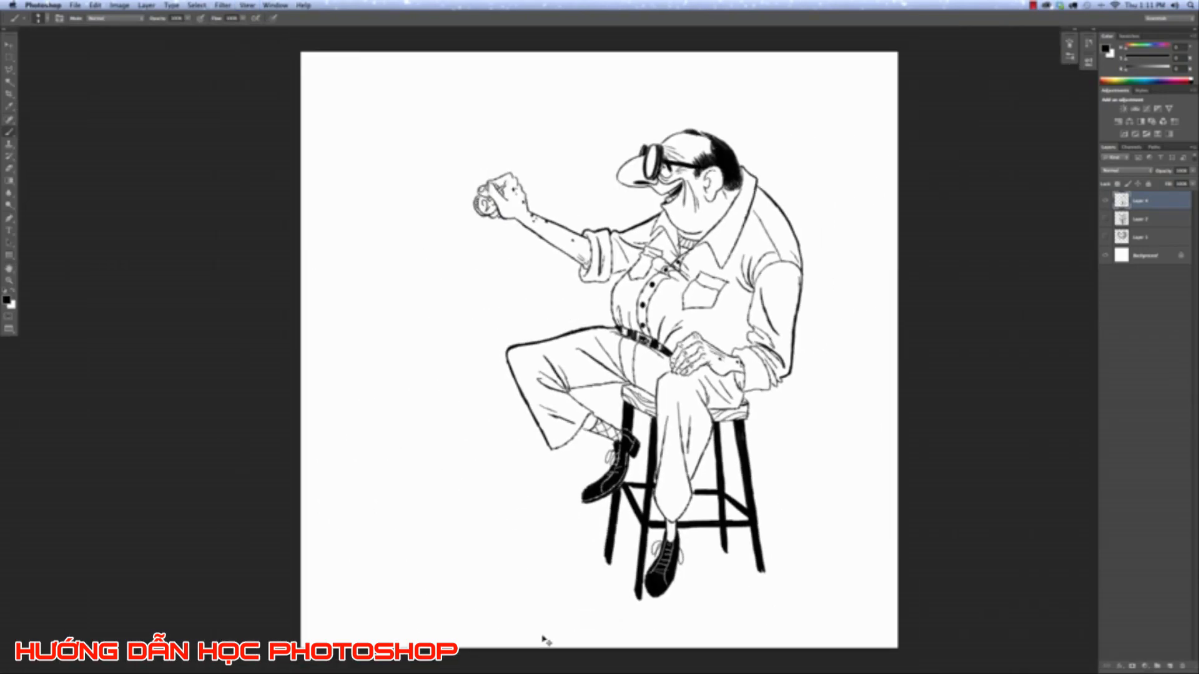
# Thicken both side edges of the shirt's chest pocket beside the bent arm.
pyautogui.press('super+plus')
pyautogui.press('super+plus')
pyautogui.moveTo(729, 364); pyautogui.dragTo(670, 226)
pyautogui.moveTo(806, 258); pyautogui.dragTo(743, 510)
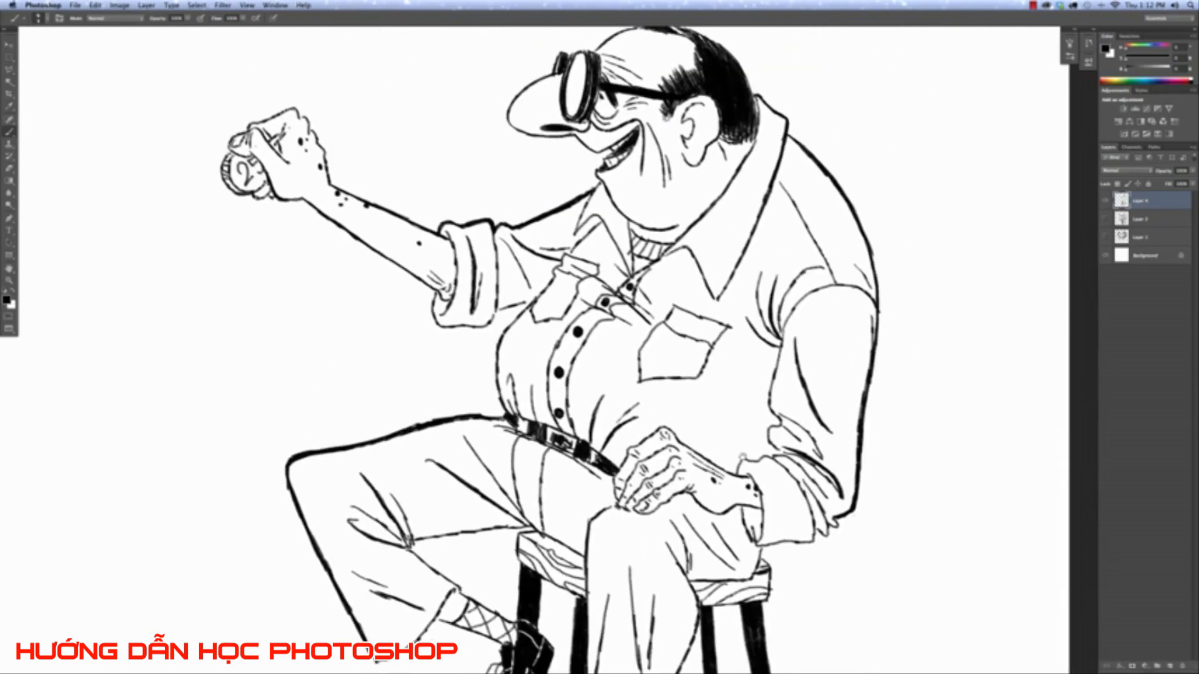
pyautogui.press('super+plus')
pyautogui.press('super+plus')
pyautogui.press('super+plus')
pyautogui.moveTo(463, 279); pyautogui.dragTo(305, 352)
pyautogui.moveTo(665, 280)
pyautogui.mouseDown()
pyautogui.moveTo(649, 332)
pyautogui.moveTo(566, 420)
pyautogui.moveTo(562, 496)
pyautogui.mouseUp()
pyautogui.press('super+z')
pyautogui.moveTo(564, 437); pyautogui.dragTo(560, 513)
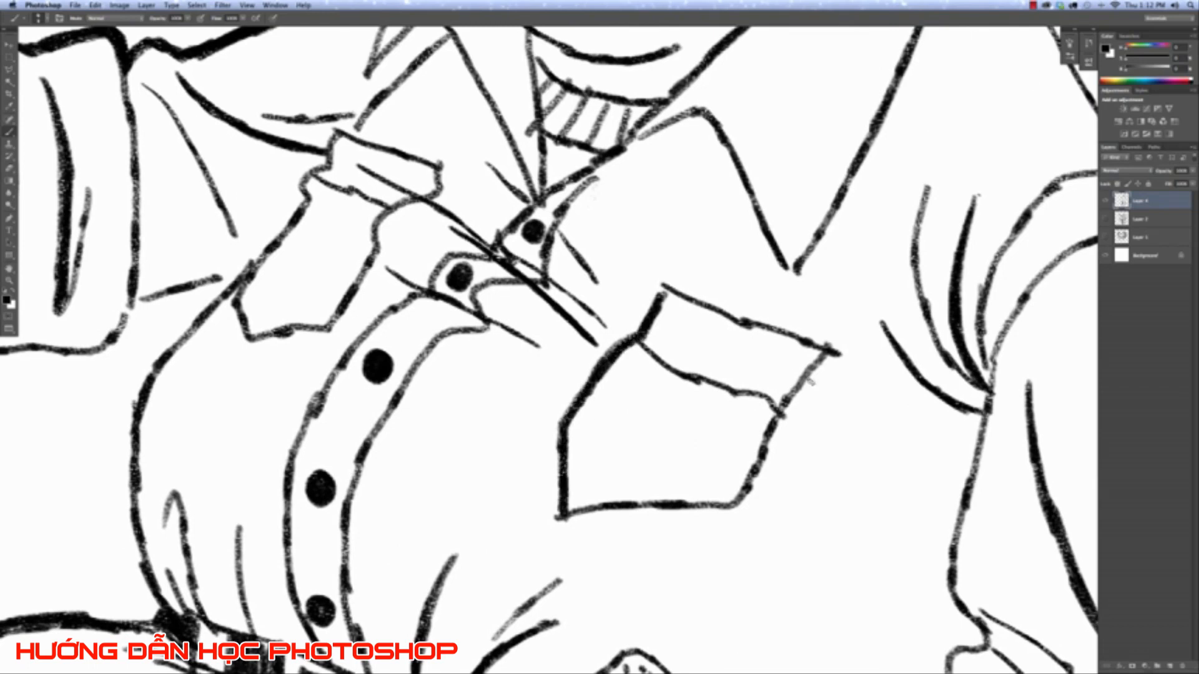
pyautogui.moveTo(829, 350)
pyautogui.mouseDown()
pyautogui.moveTo(776, 415)
pyautogui.moveTo(741, 500)
pyautogui.mouseUp()
pyautogui.press('super+0')
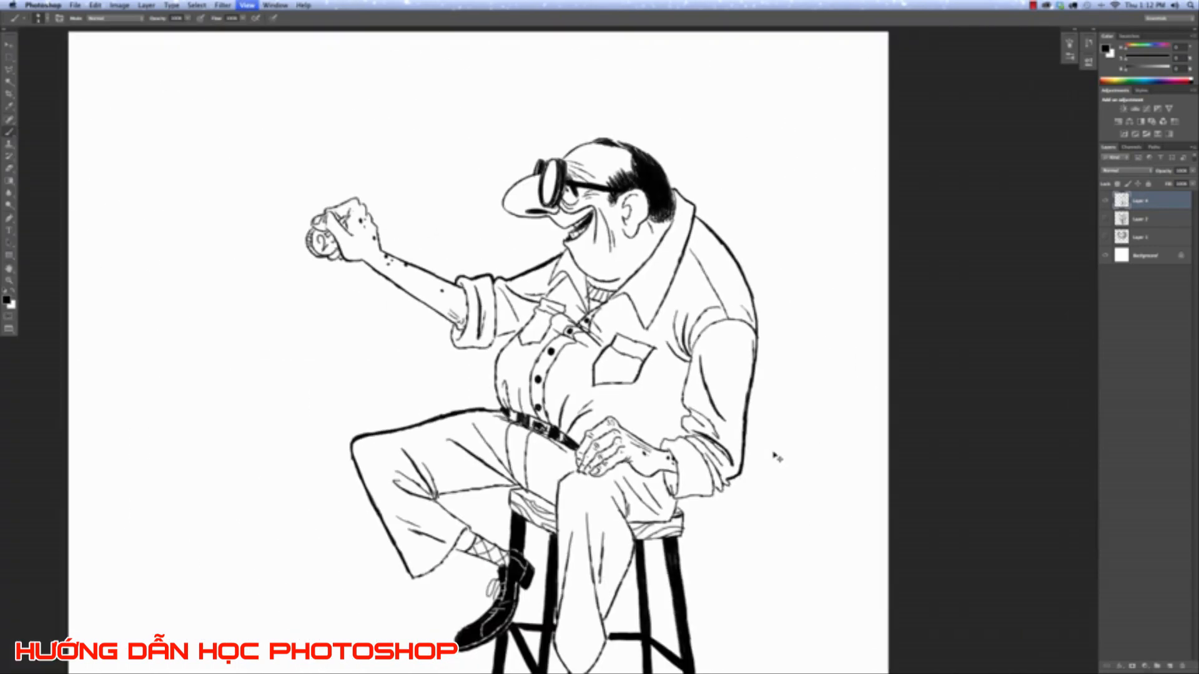
# Thicken the shirt collar flap nearest the outstretched arm and the slanting shirt edge beneath it.
pyautogui.press('super+plus')
pyautogui.press('super+plus')
pyautogui.press('super+plus')
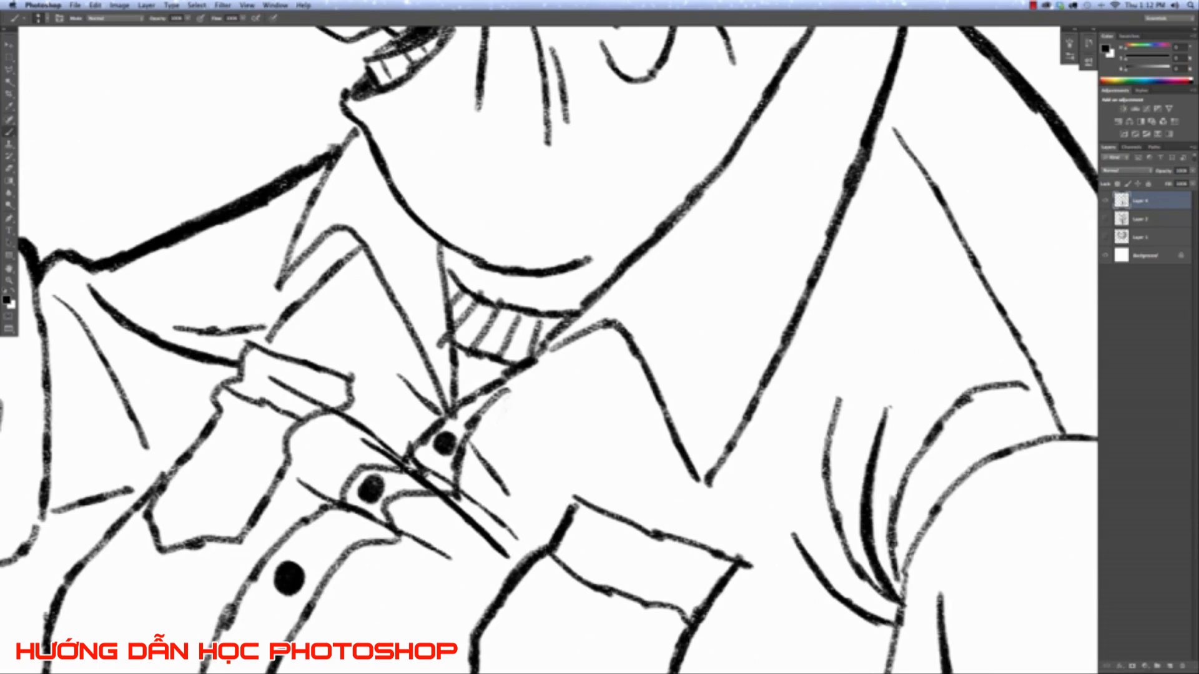
pyautogui.moveTo(280, 289)
pyautogui.mouseDown()
pyautogui.moveTo(332, 222)
pyautogui.moveTo(354, 229)
pyautogui.moveTo(386, 278)
pyautogui.mouseUp()
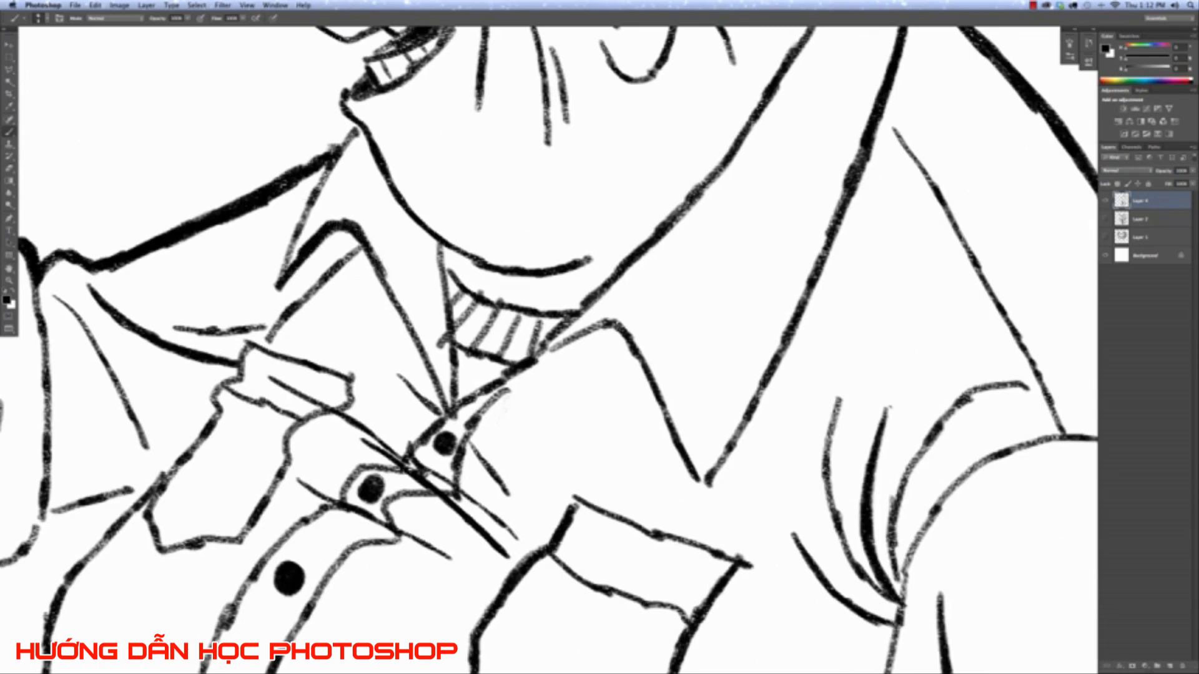
pyautogui.moveTo(365, 236); pyautogui.dragTo(445, 402)
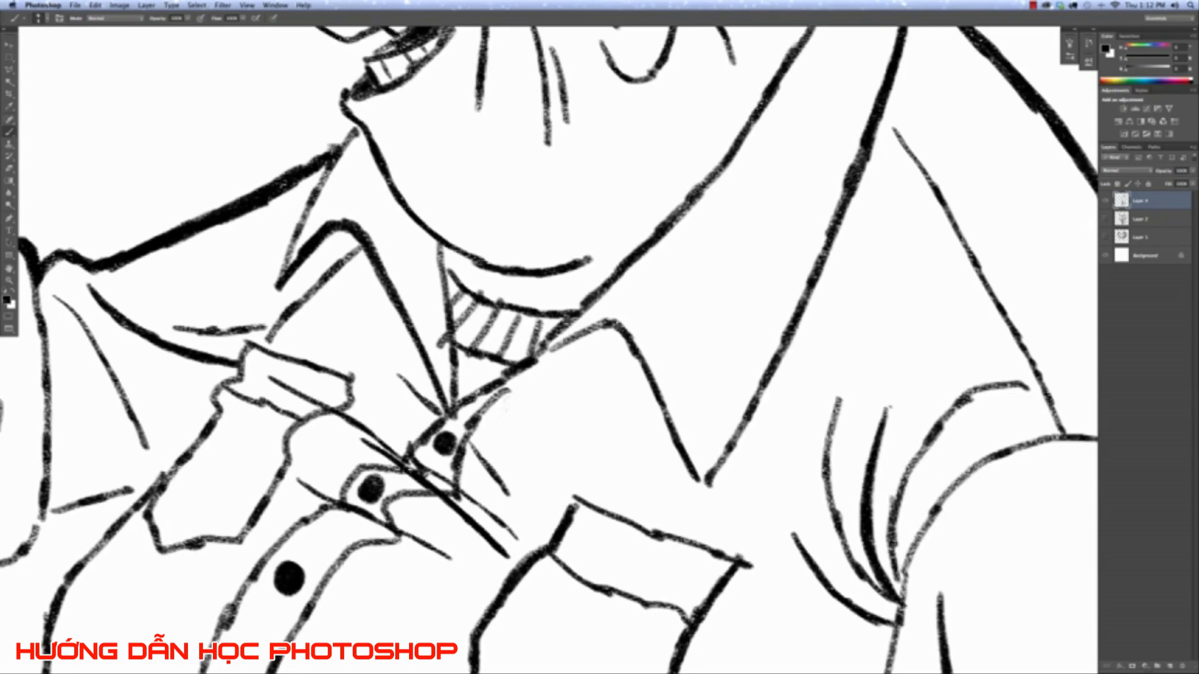
pyautogui.moveTo(360, 248)
pyautogui.mouseDown()
pyautogui.moveTo(249, 348)
pyautogui.moveTo(220, 409)
pyautogui.mouseUp()
# Thicken the outer contour of the chest and belly from the pocket flap down to the belt.
pyautogui.moveTo(211, 353); pyautogui.dragTo(240, 293)
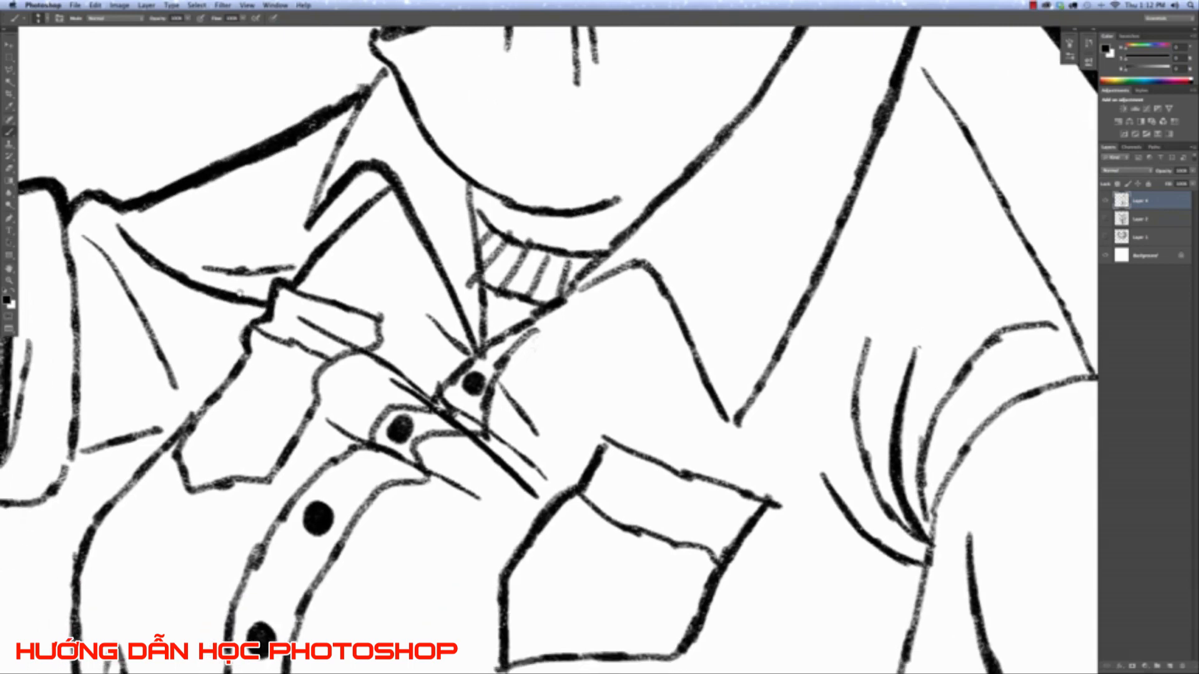
pyautogui.moveTo(250, 353)
pyautogui.mouseDown()
pyautogui.moveTo(124, 486)
pyautogui.moveTo(63, 585)
pyautogui.moveTo(99, 528)
pyautogui.moveTo(80, 554)
pyautogui.moveTo(128, 429)
pyautogui.moveTo(119, 518)
pyautogui.mouseUp()
pyautogui.moveTo(116, 458); pyautogui.dragTo(140, 607)
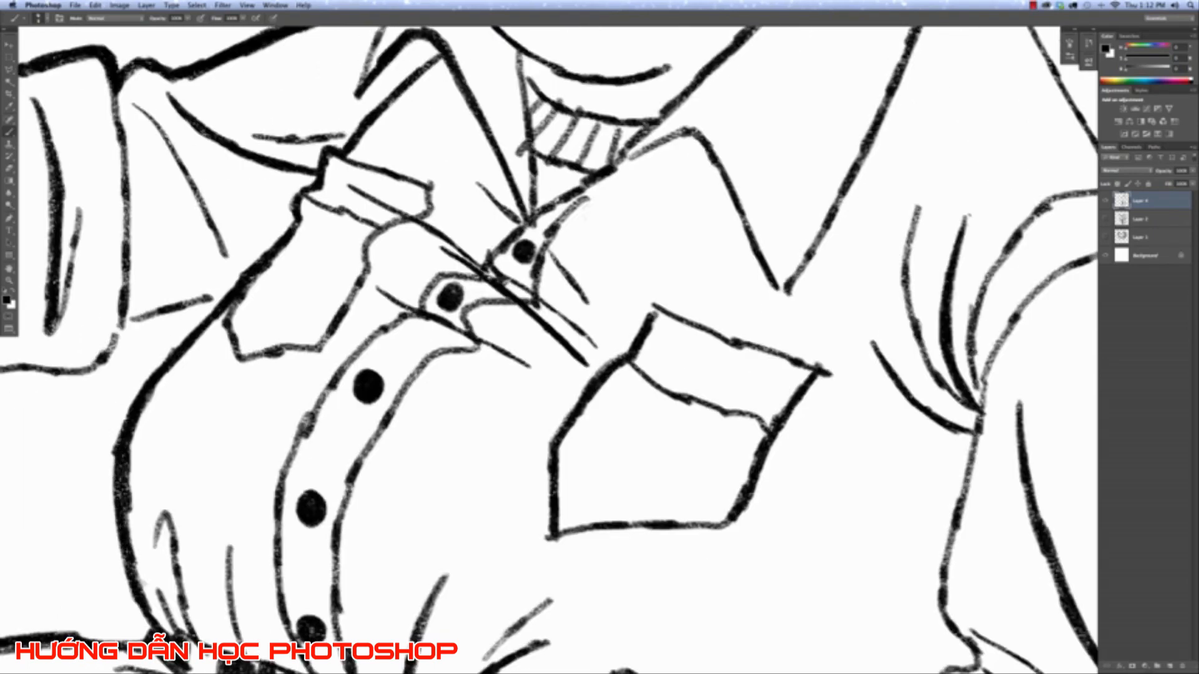
pyautogui.press('super+0')
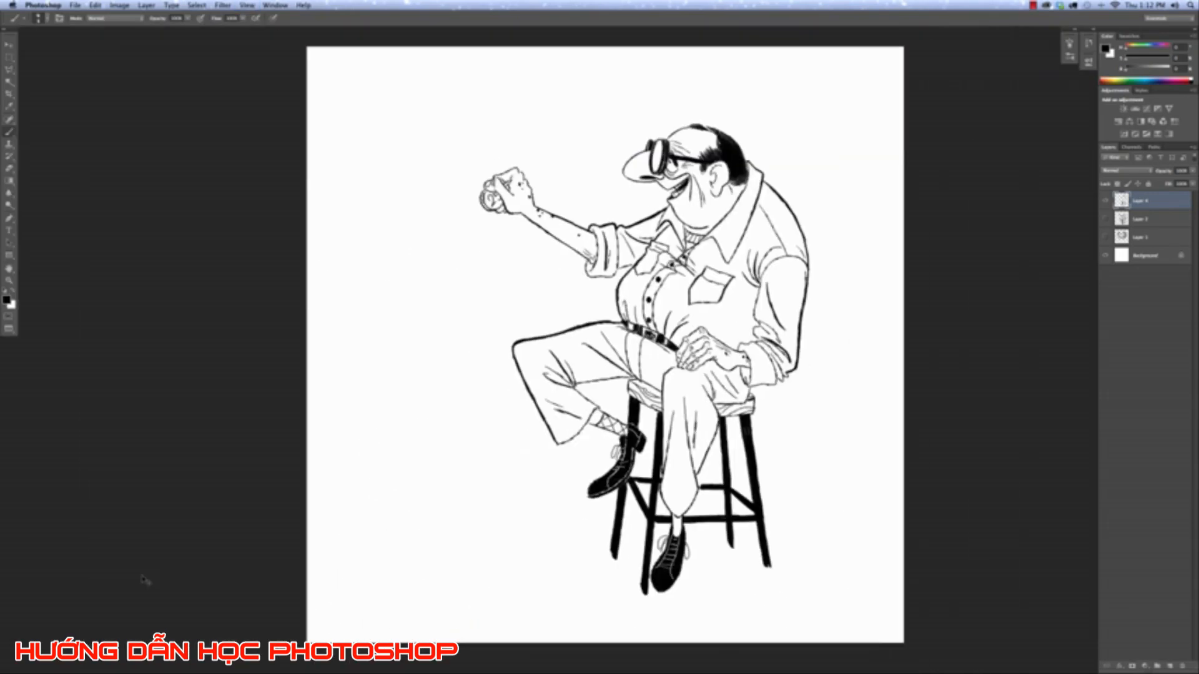
# Draw a crosshatch pattern on the sock of the planted leg.
pyautogui.press('super+equal')
pyautogui.press('super+equal')
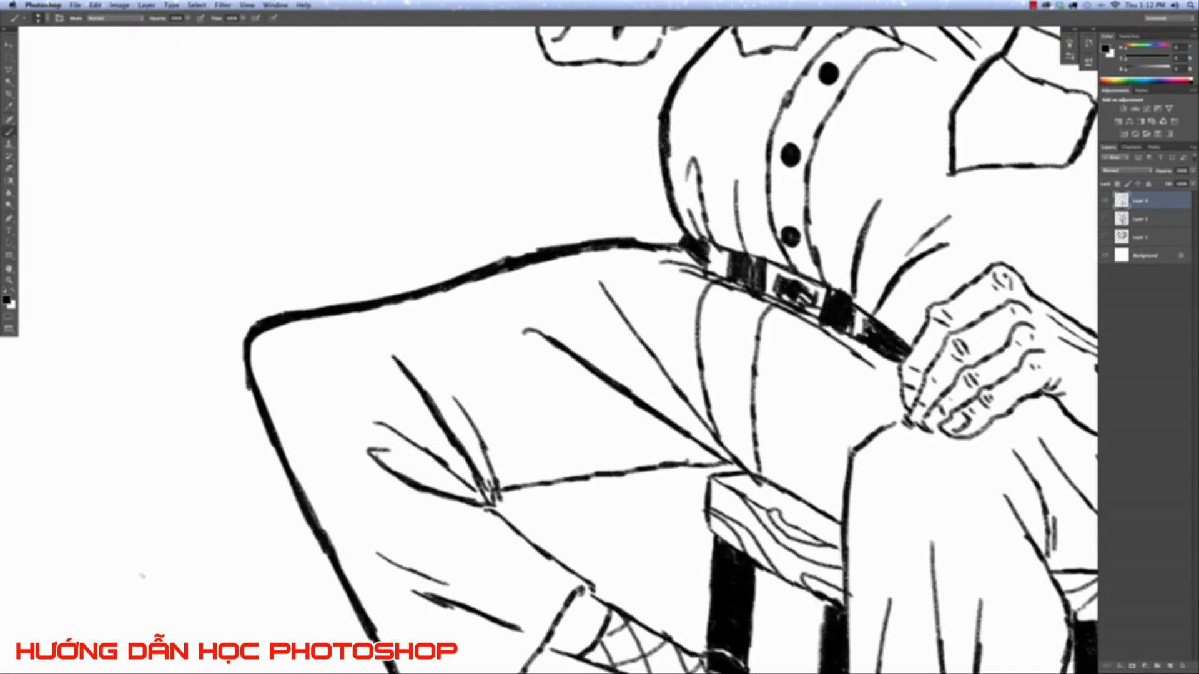
pyautogui.scroll(-5, 740, 370)
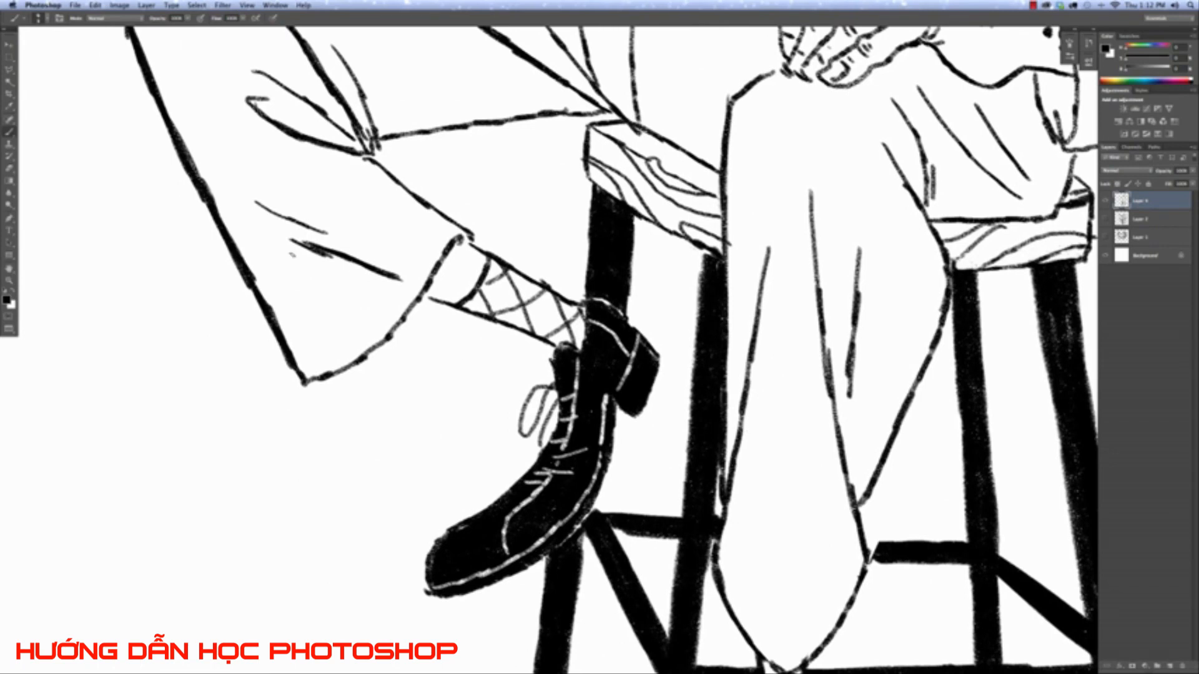
pyautogui.scroll(-6, 777, 479)
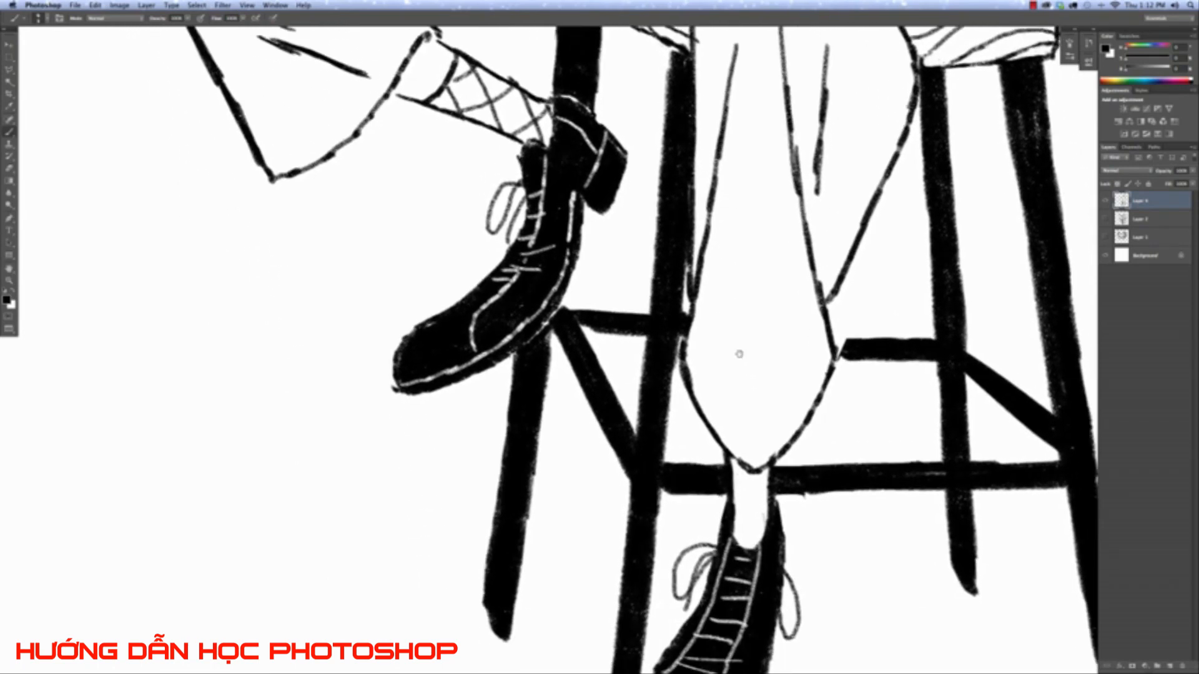
pyautogui.moveTo(735, 499); pyautogui.dragTo(764, 527)
pyautogui.moveTo(737, 463)
pyautogui.mouseDown()
pyautogui.moveTo(768, 501)
pyautogui.moveTo(735, 495)
pyautogui.moveTo(735, 536)
pyautogui.mouseUp()
pyautogui.press('super+minus')
pyautogui.press('super+minus')
pyautogui.press('super+minus')
pyautogui.press('super+minus')
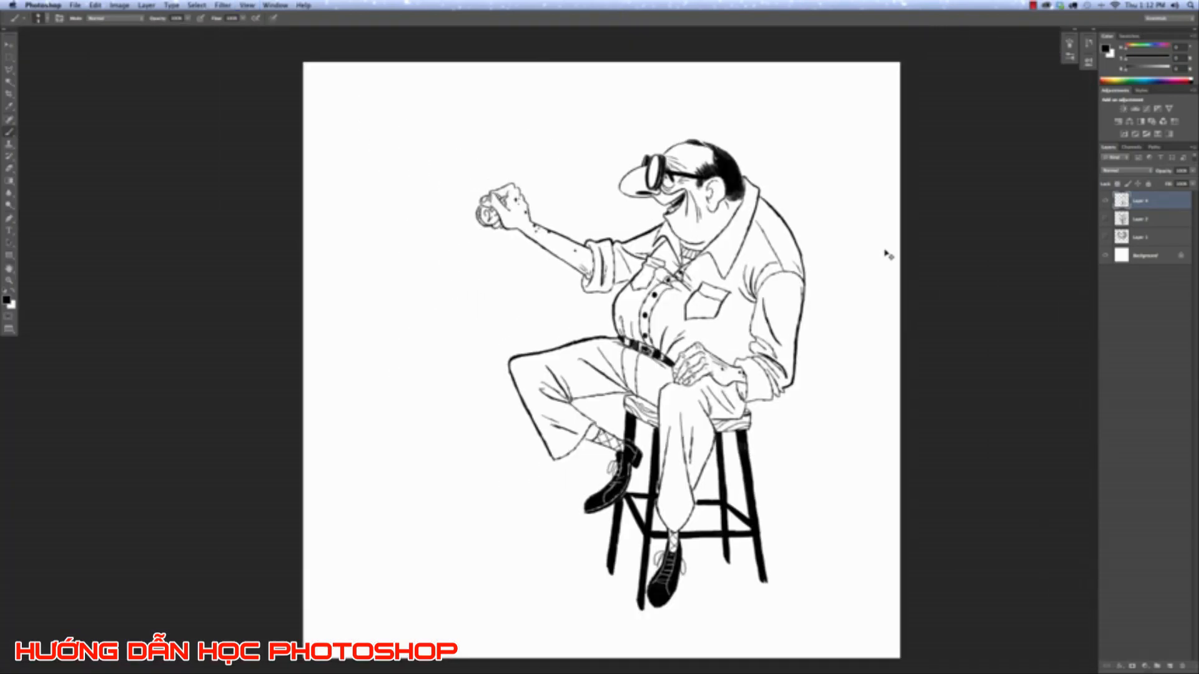
# Thicken the raised hand's outer contour from the index finger over the knuckles towards the wrist.
pyautogui.press('super+plus')
pyautogui.press('super+plus')
pyautogui.press('super+plus')
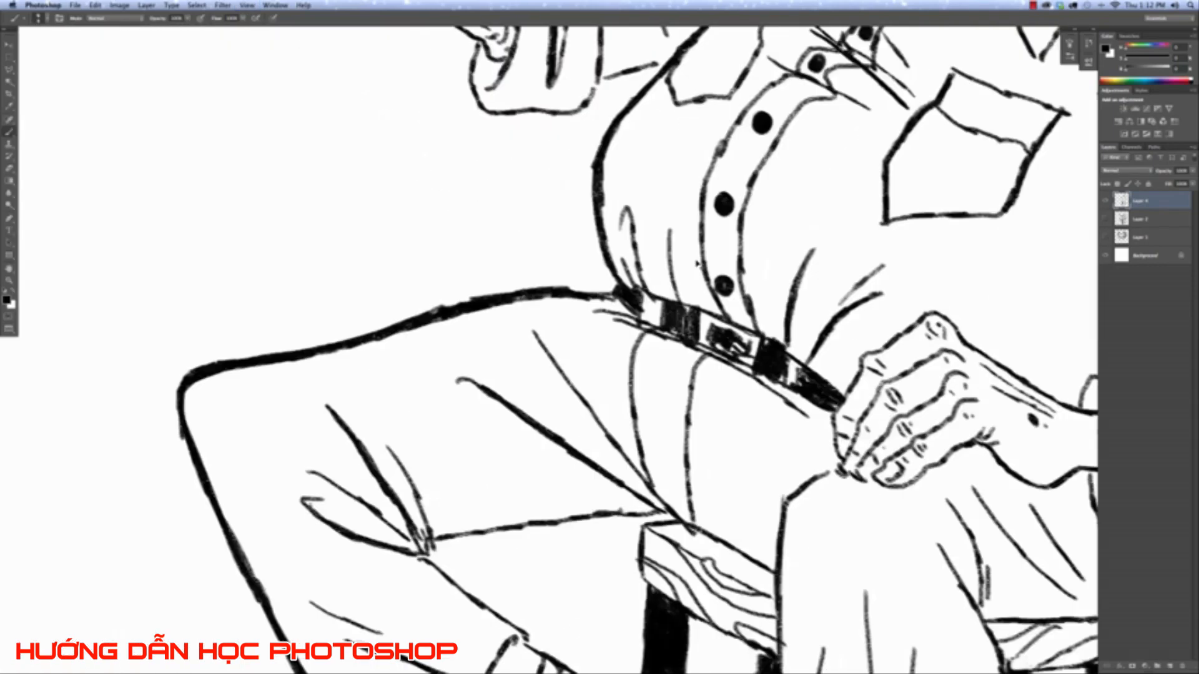
pyautogui.moveTo(314, 86); pyautogui.dragTo(361, 583)
pyautogui.moveTo(138, 38); pyautogui.dragTo(359, 206)
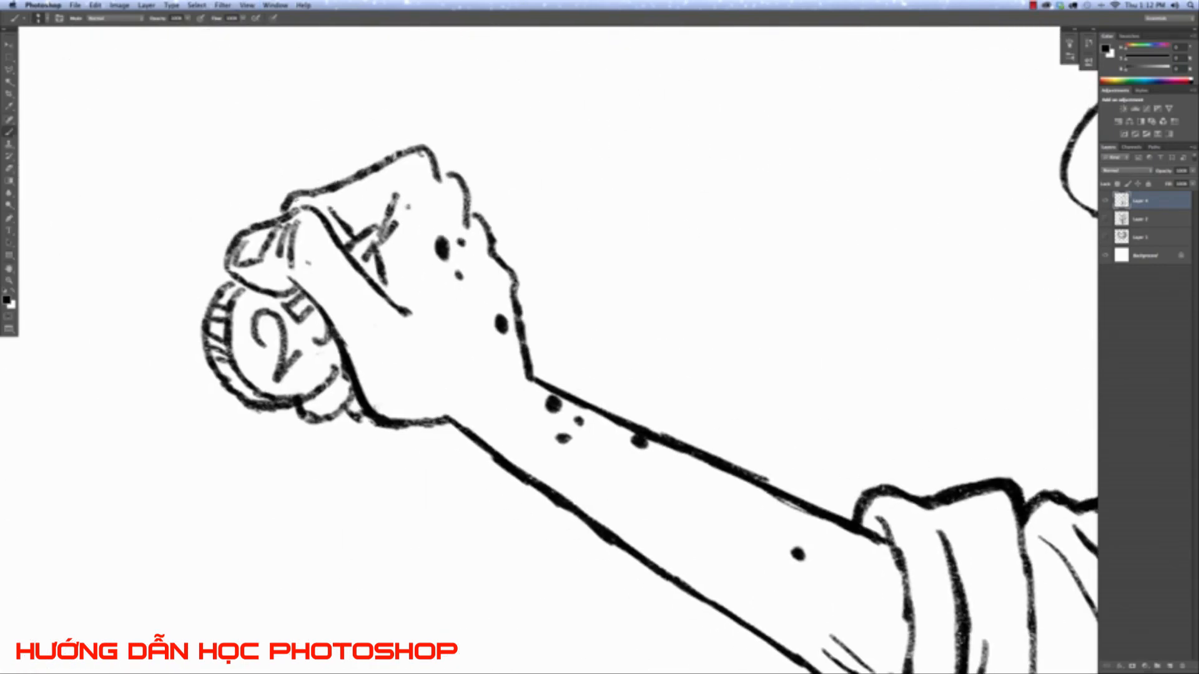
pyautogui.moveTo(283, 209)
pyautogui.mouseDown()
pyautogui.moveTo(421, 145)
pyautogui.moveTo(459, 181)
pyautogui.moveTo(512, 277)
pyautogui.mouseUp()
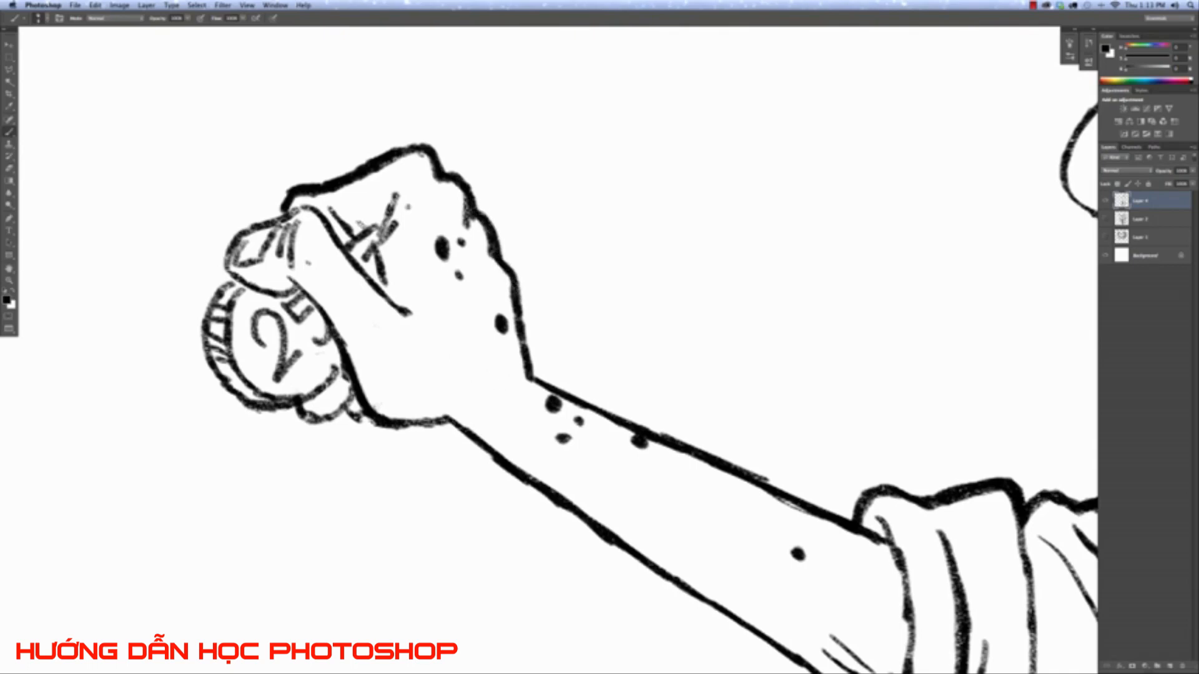
pyautogui.press('super+0')
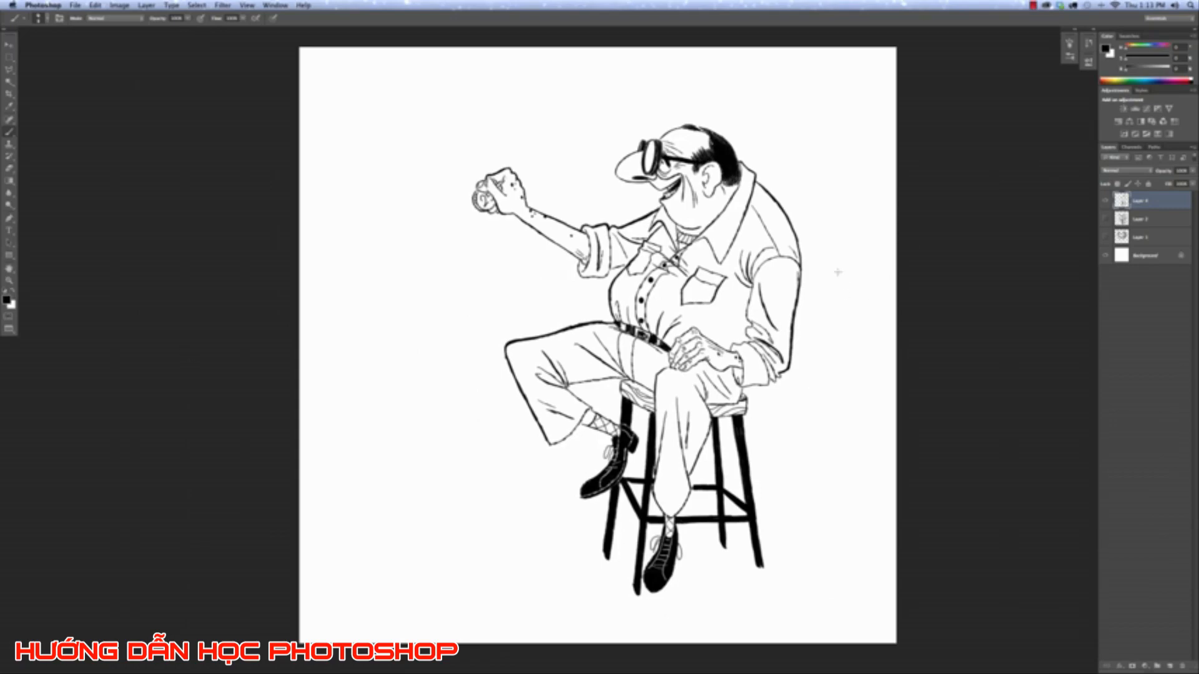
# Thicken the upper contour of the nose and the forehead outline up to the hair.
pyautogui.press('super+plus')
pyautogui.press('super+plus')
pyautogui.press('super+plus')
pyautogui.press('super+plus')
pyautogui.press('super+plus')
pyautogui.moveTo(837, 270); pyautogui.dragTo(562, 407)
pyautogui.moveTo(581, 124); pyautogui.dragTo(498, 370)
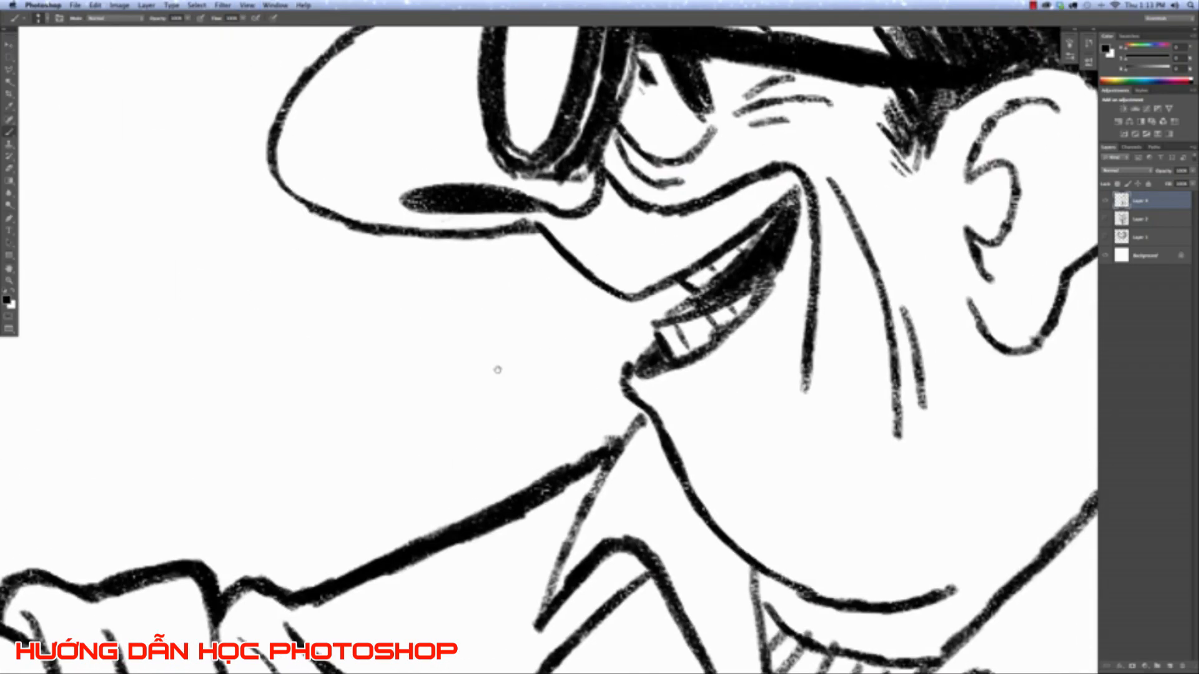
pyautogui.scroll(5, 497, 370)
pyautogui.hscroll(2, 497, 370)
pyautogui.moveTo(206, 320)
pyautogui.mouseDown()
pyautogui.moveTo(219, 251)
pyautogui.moveTo(245, 220)
pyautogui.moveTo(315, 164)
pyautogui.moveTo(431, 129)
pyautogui.mouseUp()
pyautogui.moveTo(574, 80)
pyautogui.mouseDown()
pyautogui.moveTo(434, 285)
pyautogui.moveTo(481, 240)
pyautogui.moveTo(562, 213)
pyautogui.mouseUp()
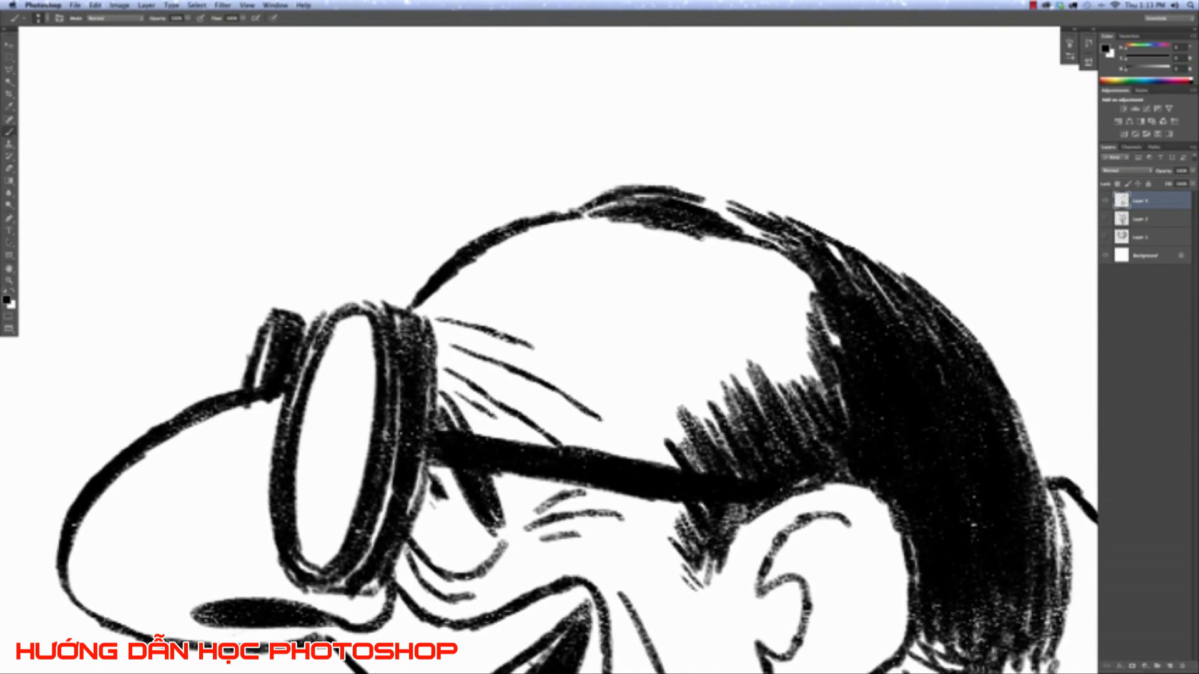
pyautogui.press('super+0')
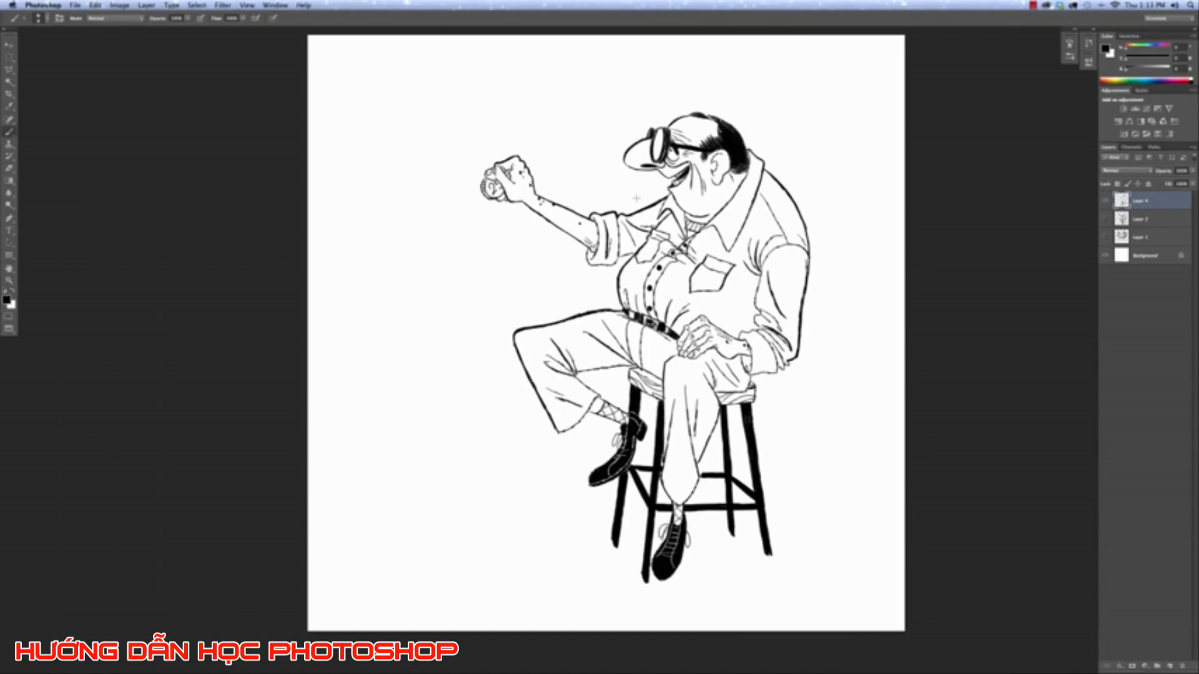
# Thicken the long cheek crease running down between the mouth and the ear.
pyautogui.press('super+plus')
pyautogui.press('super+plus')
pyautogui.press('super+plus')
pyautogui.press('super+plus')
pyautogui.press('super+plus')
pyautogui.moveTo(568, 316); pyautogui.dragTo(385, 511)
pyautogui.moveTo(459, 319)
pyautogui.mouseDown()
pyautogui.moveTo(525, 425)
pyautogui.moveTo(621, 467)
pyautogui.mouseUp()
pyautogui.moveTo(532, 439); pyautogui.dragTo(611, 467)
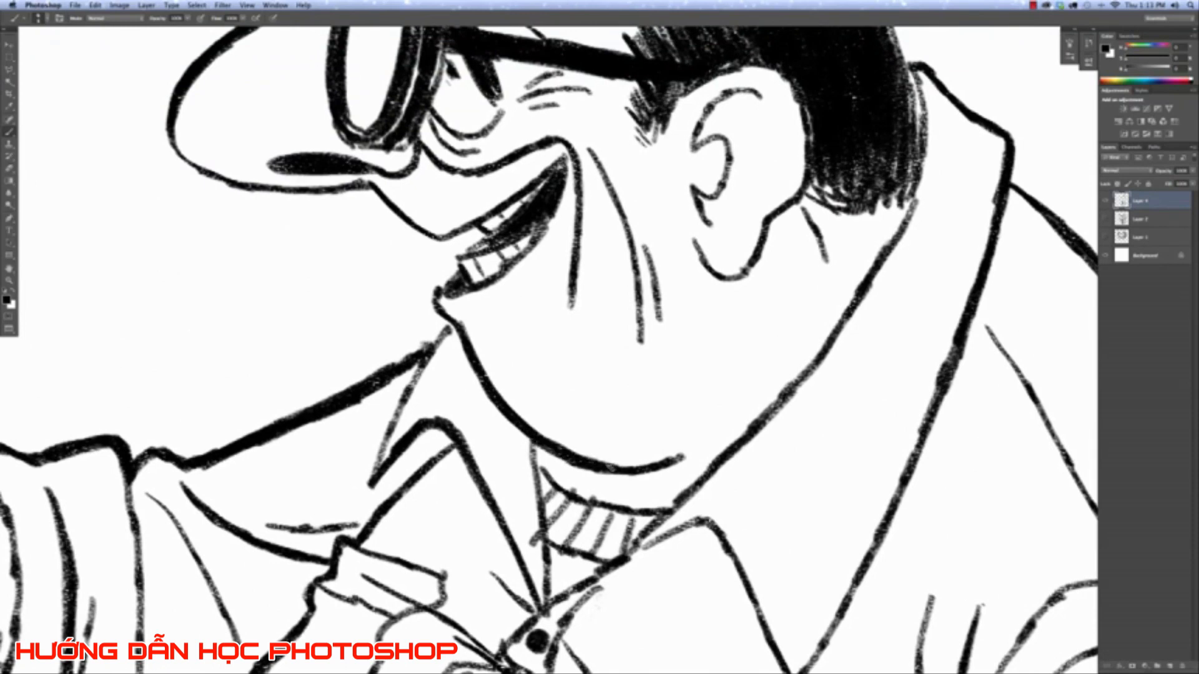
pyautogui.moveTo(581, 143); pyautogui.dragTo(631, 267)
pyautogui.moveTo(622, 225); pyautogui.dragTo(638, 370)
pyautogui.press('super+0')
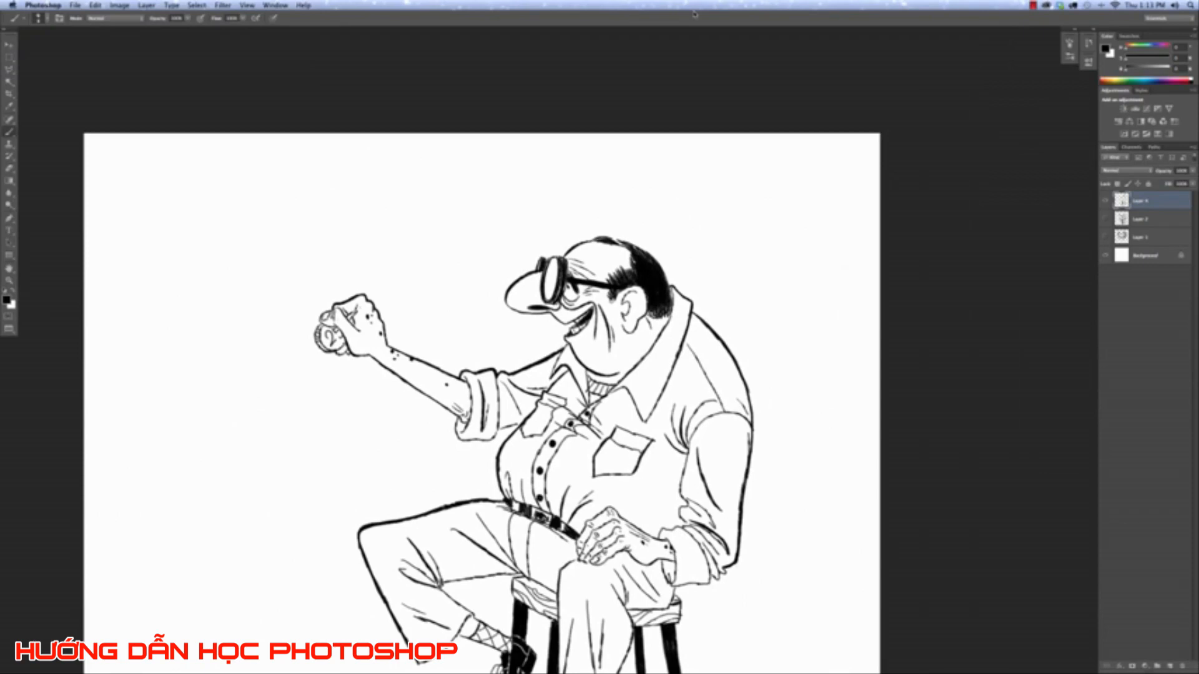
pyautogui.press('super+0')
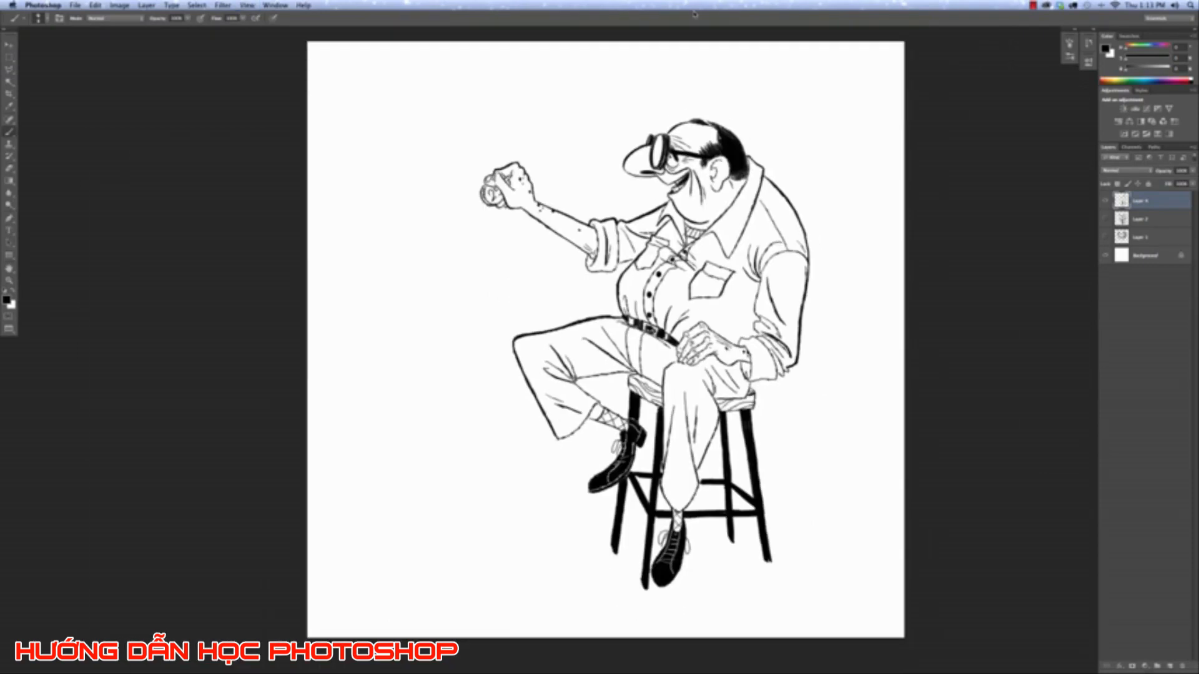
# Draw short fold lines on the shirt's side, one group beside the pocket and another above the resting wrist.
pyautogui.press('super+plus')
pyautogui.press('super+plus')
pyautogui.press('super+plus')
pyautogui.press('super+plus')
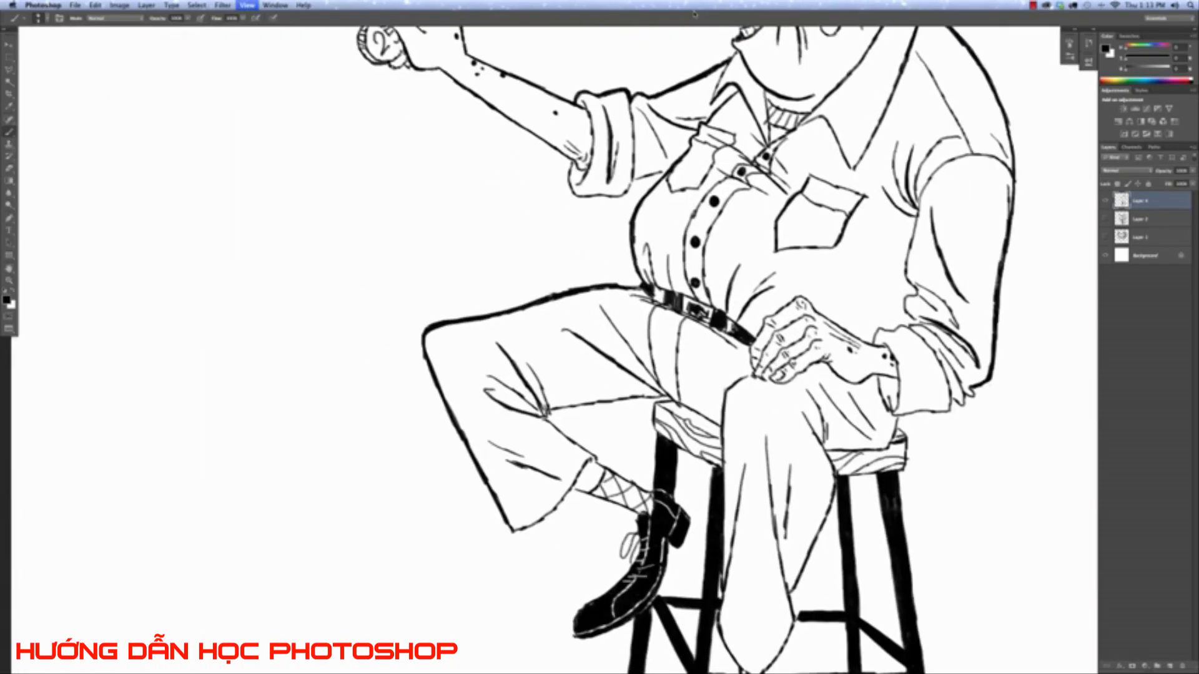
pyautogui.moveTo(1064, 294); pyautogui.dragTo(445, 414)
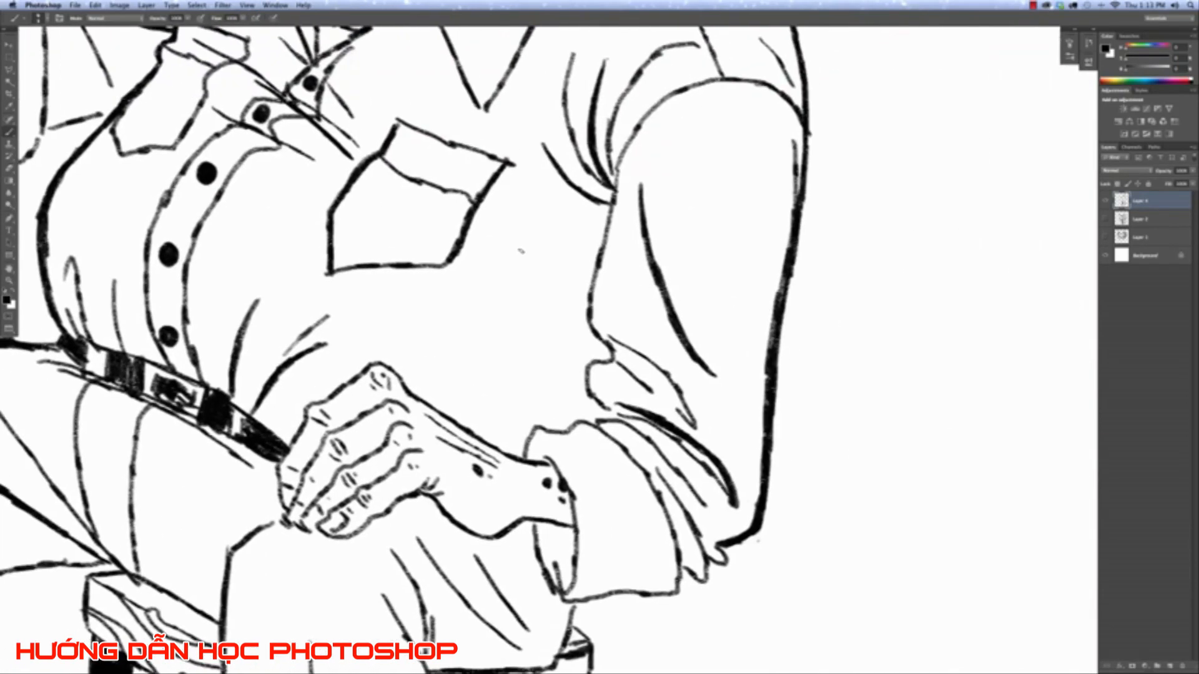
pyautogui.moveTo(511, 250)
pyautogui.mouseDown()
pyautogui.moveTo(595, 262)
pyautogui.moveTo(596, 272)
pyautogui.mouseUp()
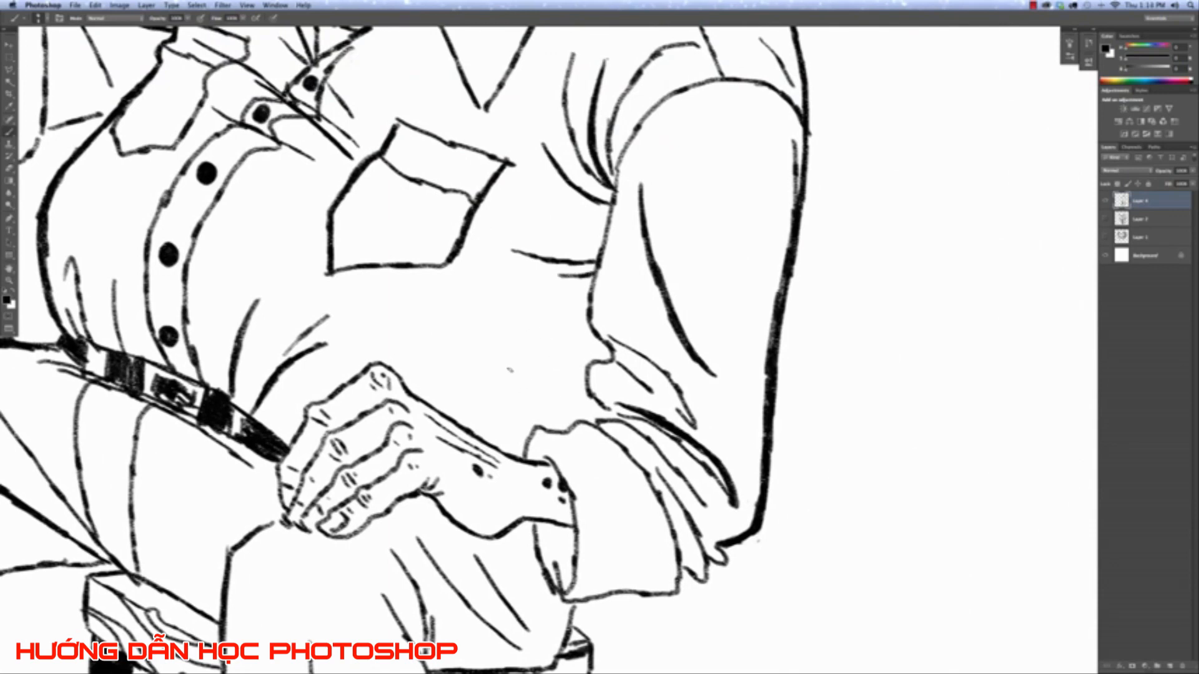
pyautogui.moveTo(478, 408)
pyautogui.mouseDown()
pyautogui.moveTo(549, 416)
pyautogui.moveTo(579, 403)
pyautogui.mouseUp()
pyautogui.moveTo(533, 364); pyautogui.dragTo(580, 382)
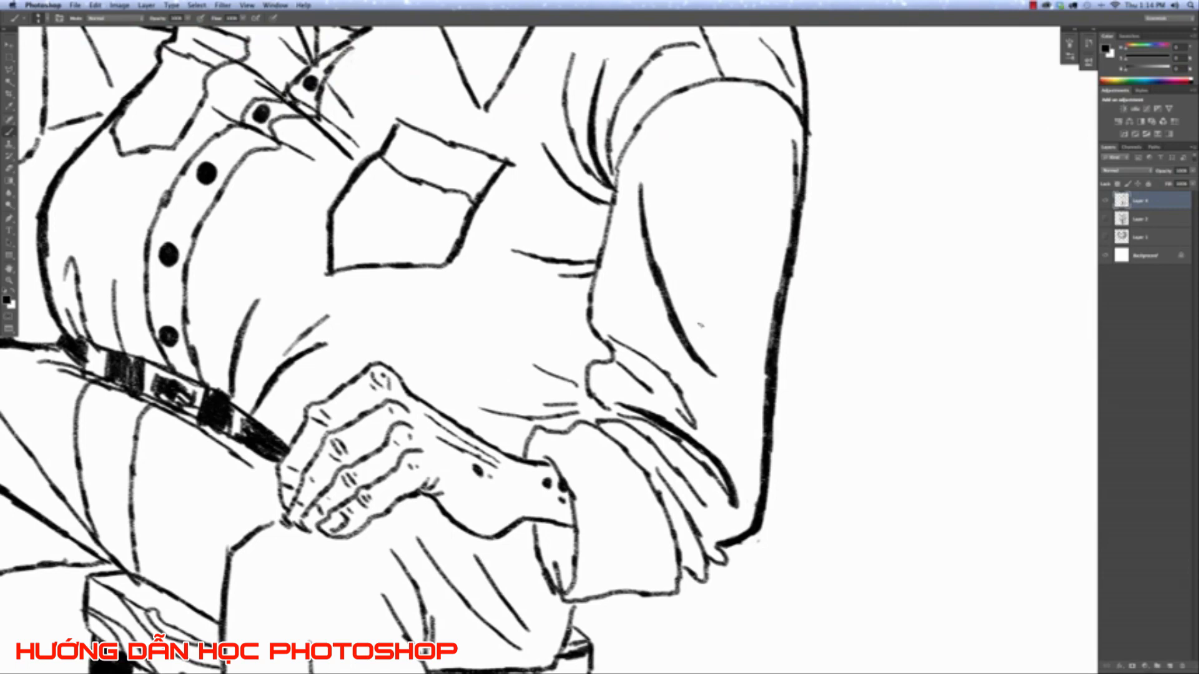
pyautogui.hotkey('ctrl', '-')
pyautogui.hotkey('ctrl', '-')
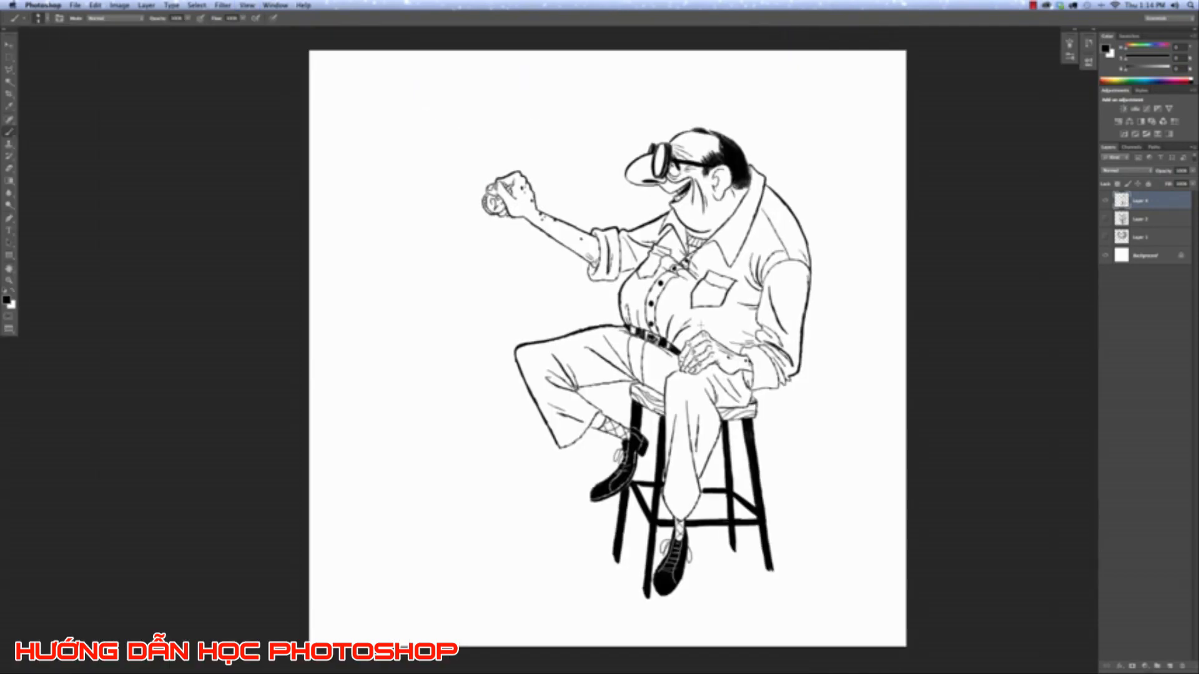
# Extend the shirt folds above the resting wrist until they meet the sleeve's inner edge.
pyautogui.hotkey('ctrl', '+')
pyautogui.hotkey('ctrl', '+')
pyautogui.hotkey('ctrl', '+')
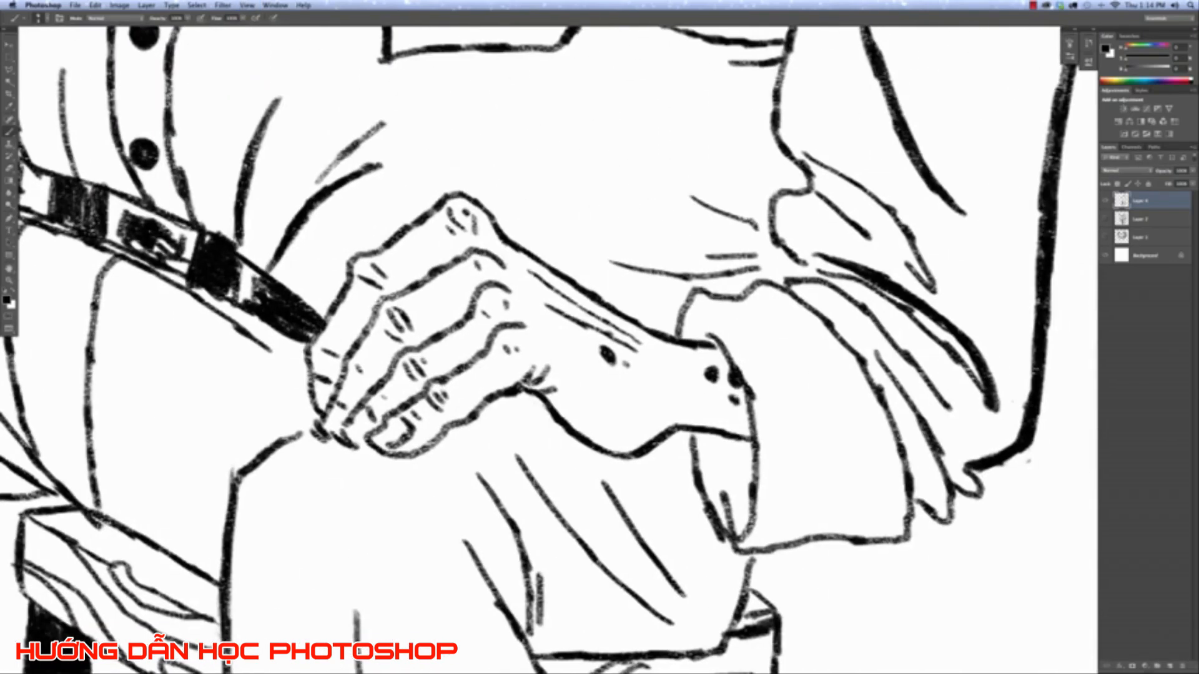
pyautogui.moveTo(743, 257); pyautogui.dragTo(791, 255)
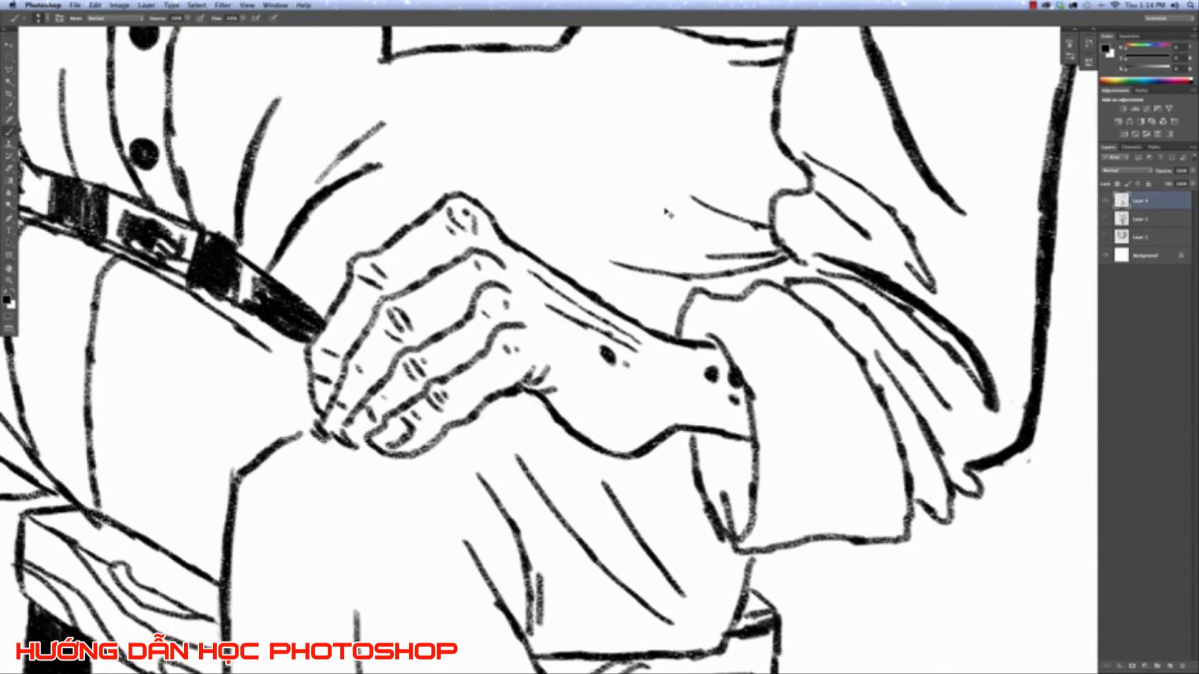
pyautogui.hotkey('ctrl', '-')
pyautogui.hotkey('ctrl', '-')
pyautogui.hotkey('ctrl', '-')
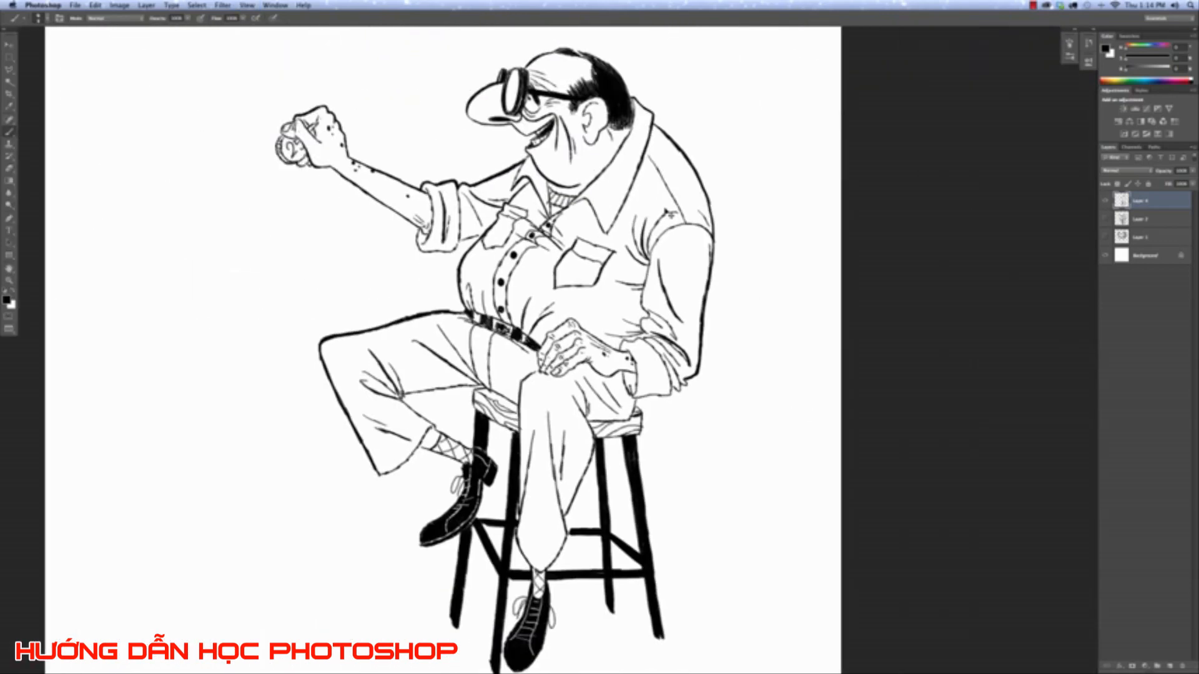
pyautogui.hotkey('ctrl', '-')
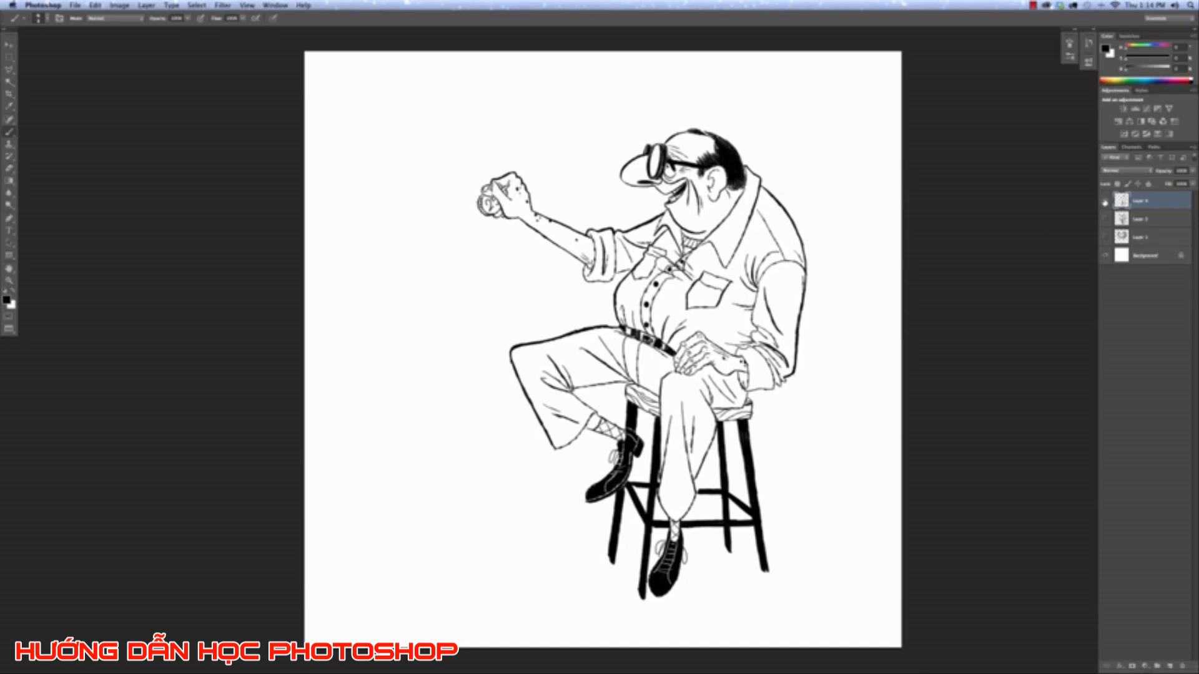
# Create a new layer directly beneath the line art layer and choose the Leaves Branches No Texture brush.
pyautogui.click(1146, 220)
pyautogui.click(1171, 666)
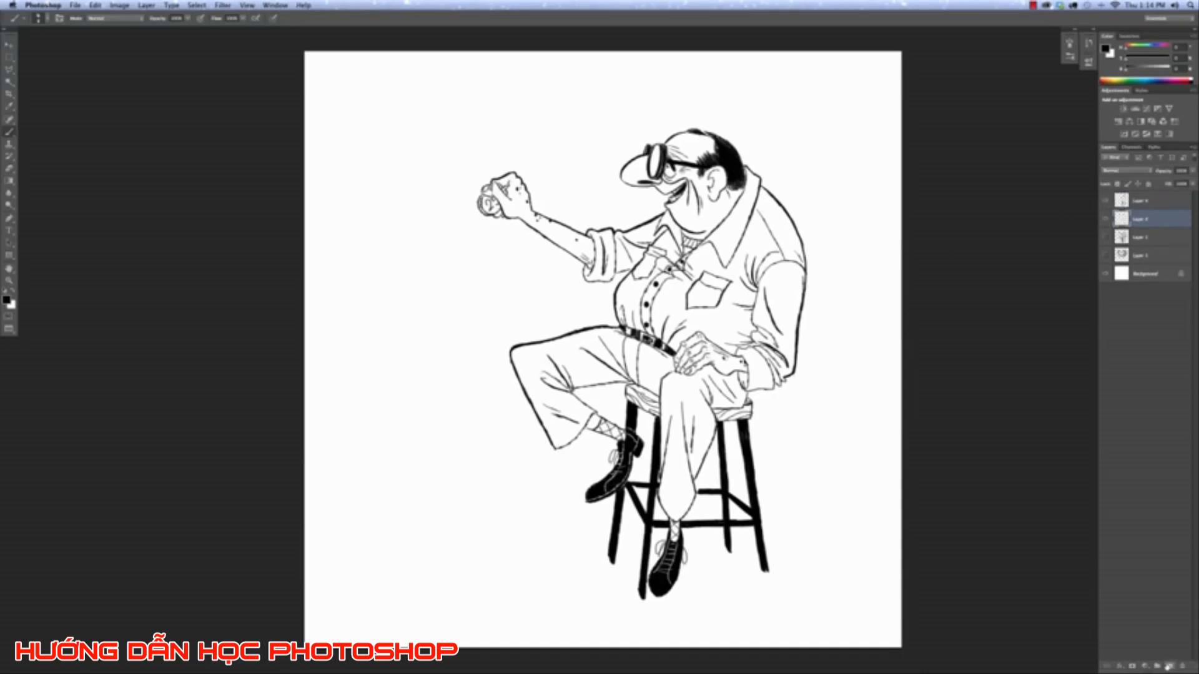
pyautogui.click(48, 19)
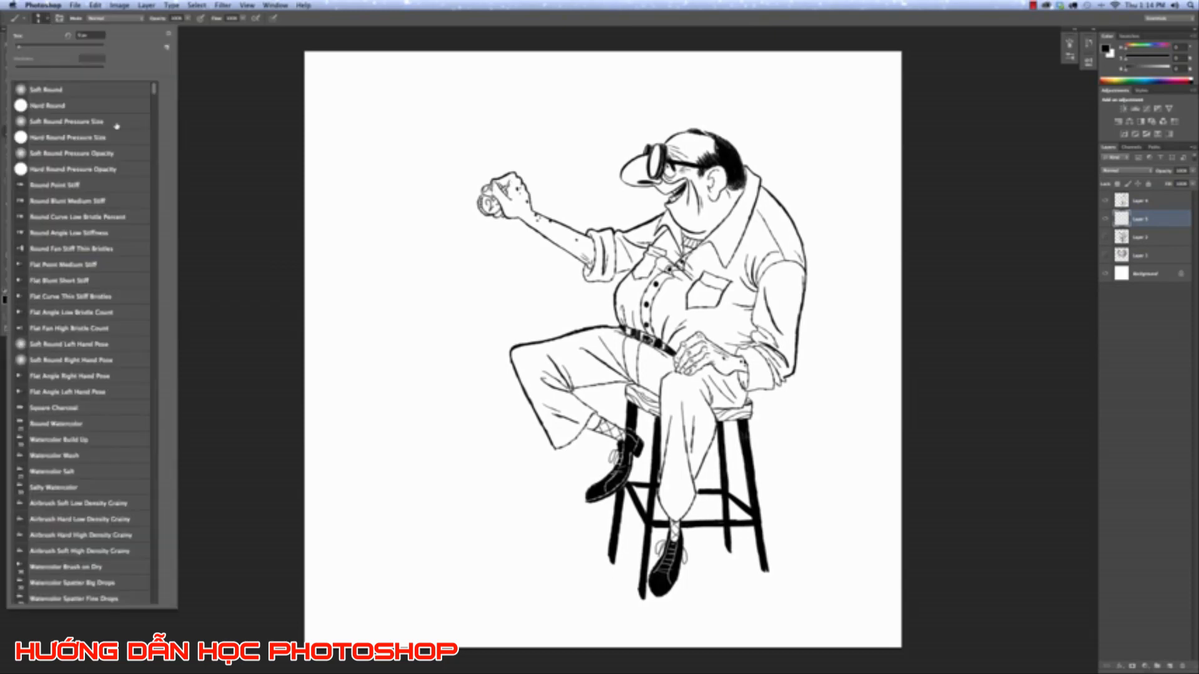
pyautogui.scroll(-20, 144, 614)
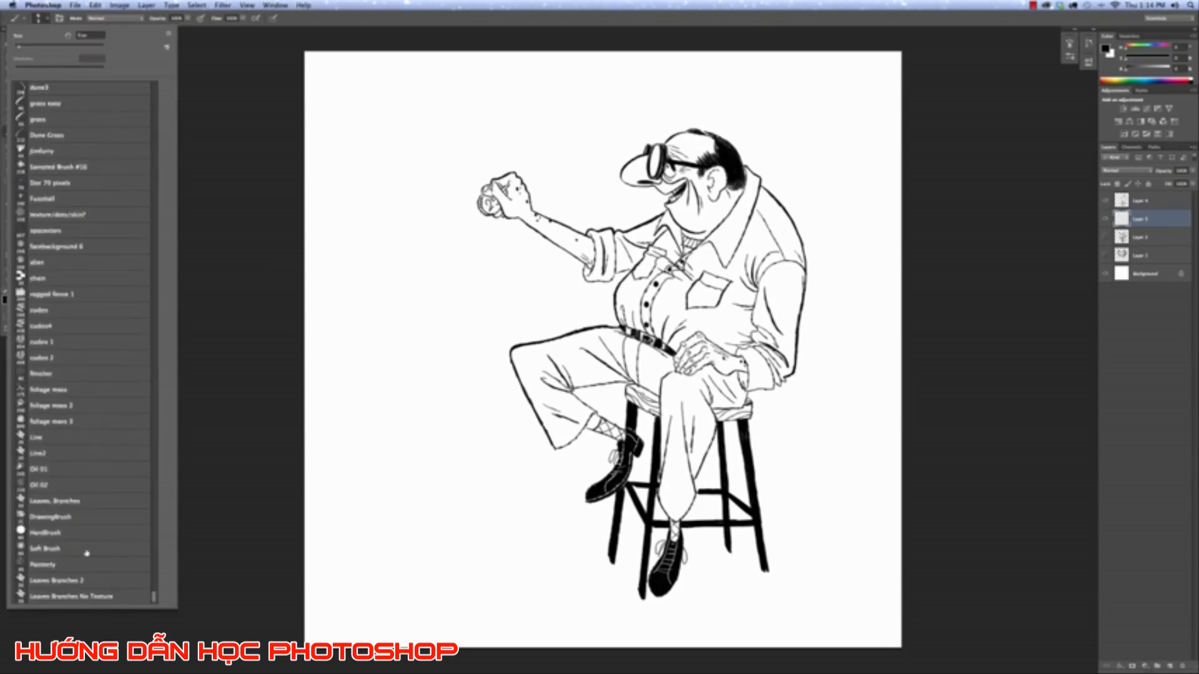
pyautogui.click(114, 597)
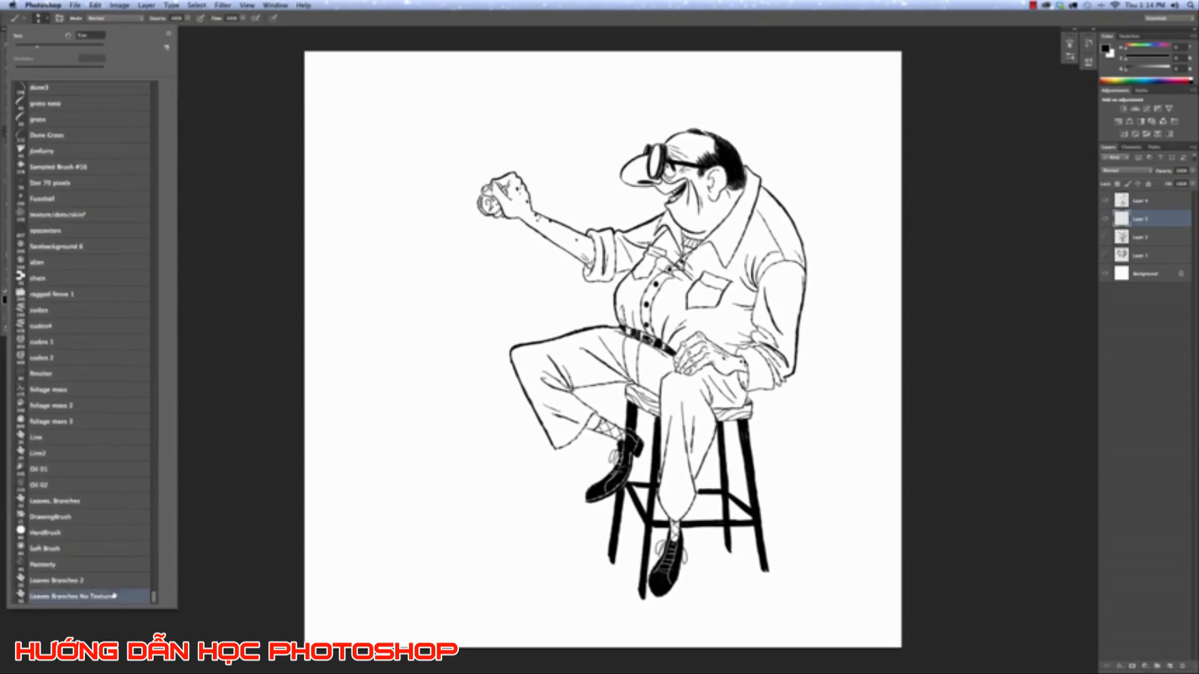
pyautogui.press('Return')
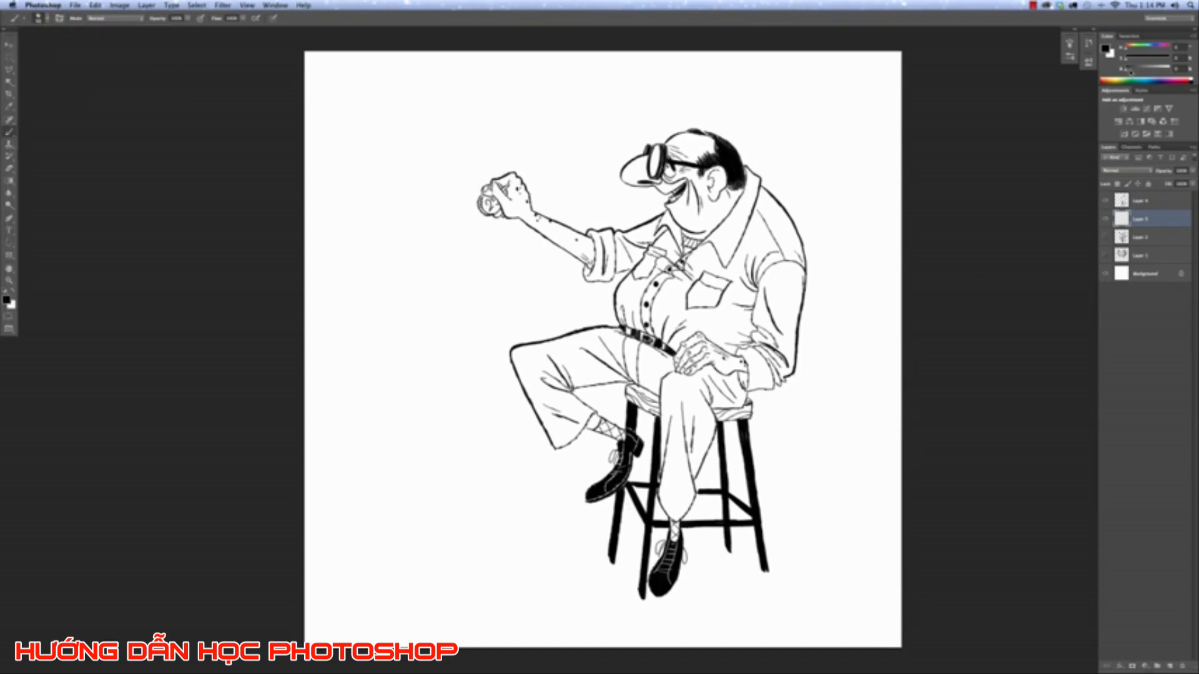
# Set the paint color to medium gray and fill the front trouser leg from the hem up to the resting hand.
pyautogui.moveTo(1129, 70); pyautogui.dragTo(1146, 73)
pyautogui.moveTo(673, 372)
pyautogui.mouseDown()
pyautogui.moveTo(670, 517)
pyautogui.moveTo(671, 446)
pyautogui.moveTo(678, 515)
pyautogui.moveTo(680, 437)
pyautogui.moveTo(686, 517)
pyautogui.moveTo(706, 434)
pyautogui.mouseUp()
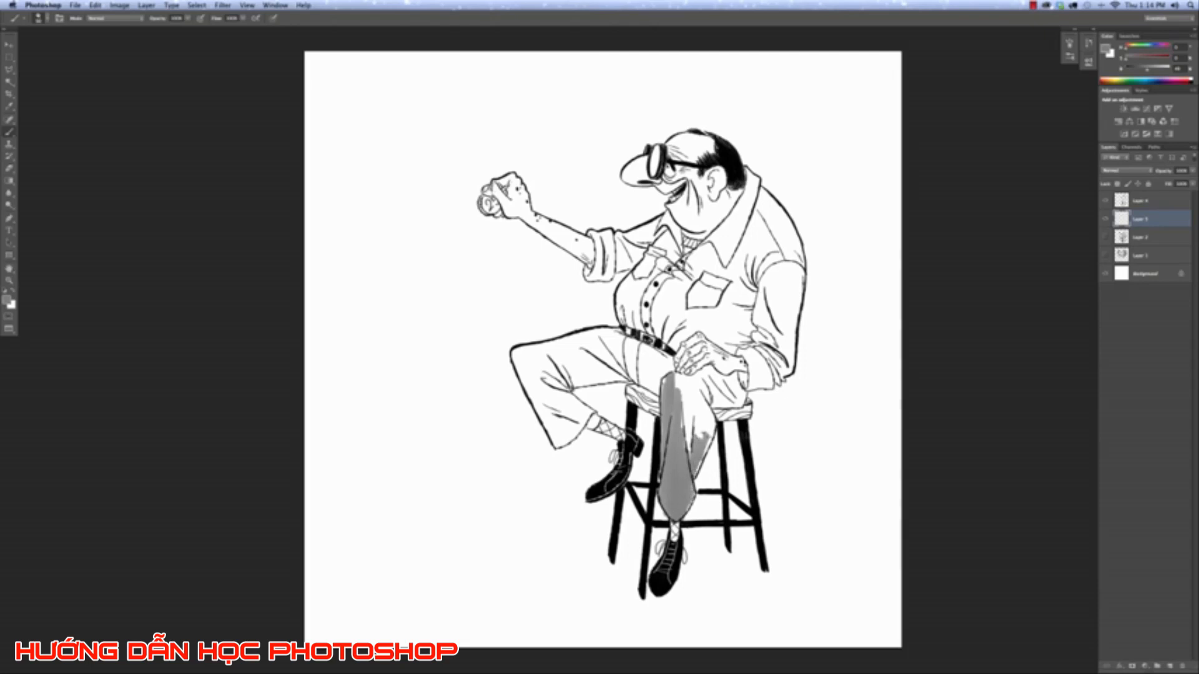
pyautogui.moveTo(698, 475)
pyautogui.mouseDown()
pyautogui.moveTo(711, 402)
pyautogui.moveTo(696, 446)
pyautogui.moveTo(686, 387)
pyautogui.mouseUp()
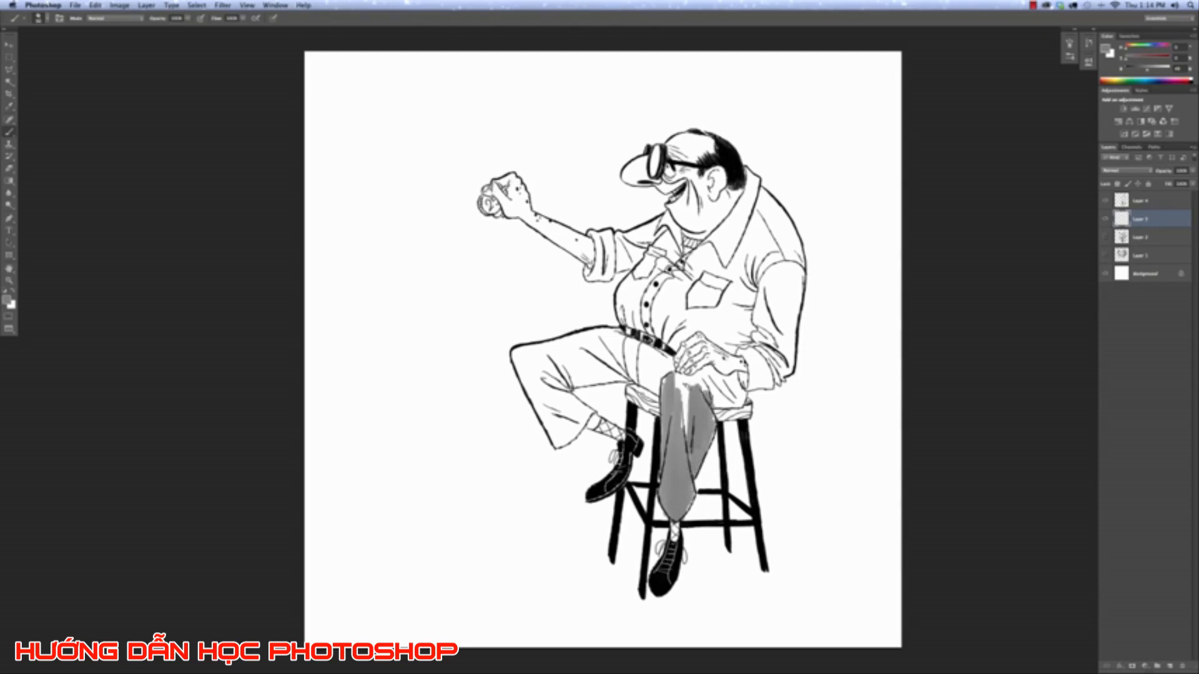
pyautogui.moveTo(687, 437)
pyautogui.mouseDown()
pyautogui.moveTo(676, 380)
pyautogui.moveTo(664, 378)
pyautogui.moveTo(721, 370)
pyautogui.mouseUp()
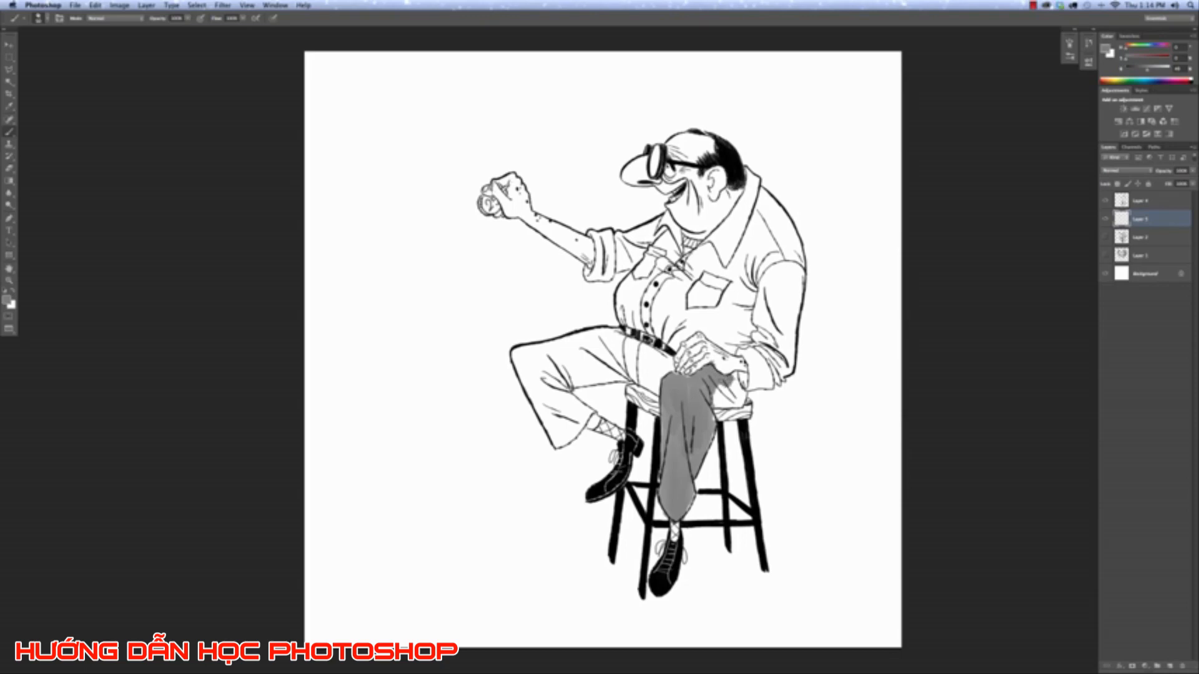
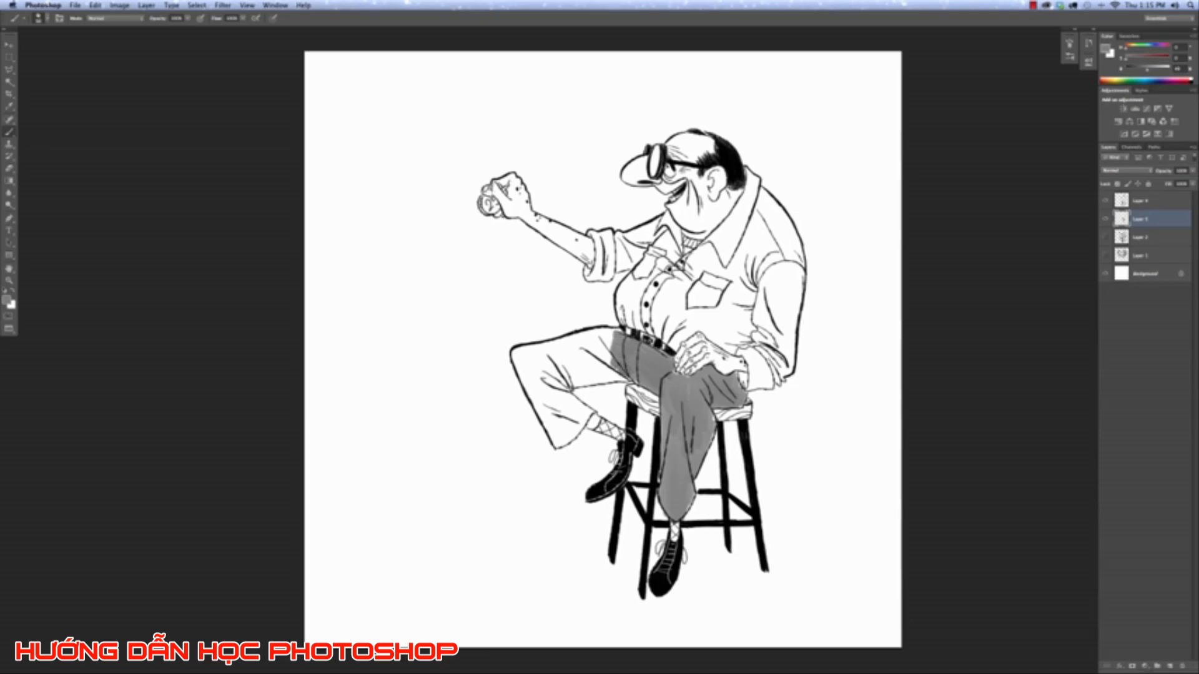
# Fill the raised trouser leg with the same medium gray, from the thigh over the knee to the hem.
pyautogui.scroll(3, 631, 379)
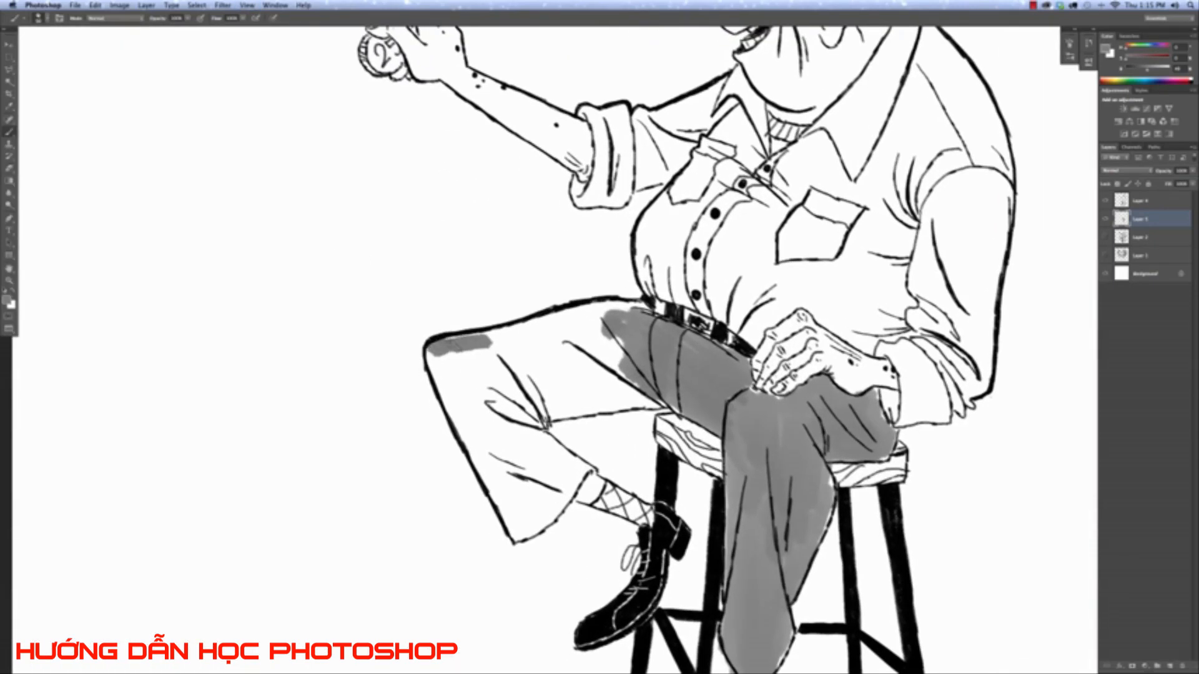
pyautogui.moveTo(486, 342)
pyautogui.mouseDown()
pyautogui.moveTo(593, 311)
pyautogui.moveTo(639, 319)
pyautogui.moveTo(599, 325)
pyautogui.moveTo(618, 366)
pyautogui.moveTo(615, 351)
pyautogui.moveTo(635, 350)
pyautogui.moveTo(562, 374)
pyautogui.moveTo(574, 401)
pyautogui.moveTo(537, 417)
pyautogui.mouseUp()
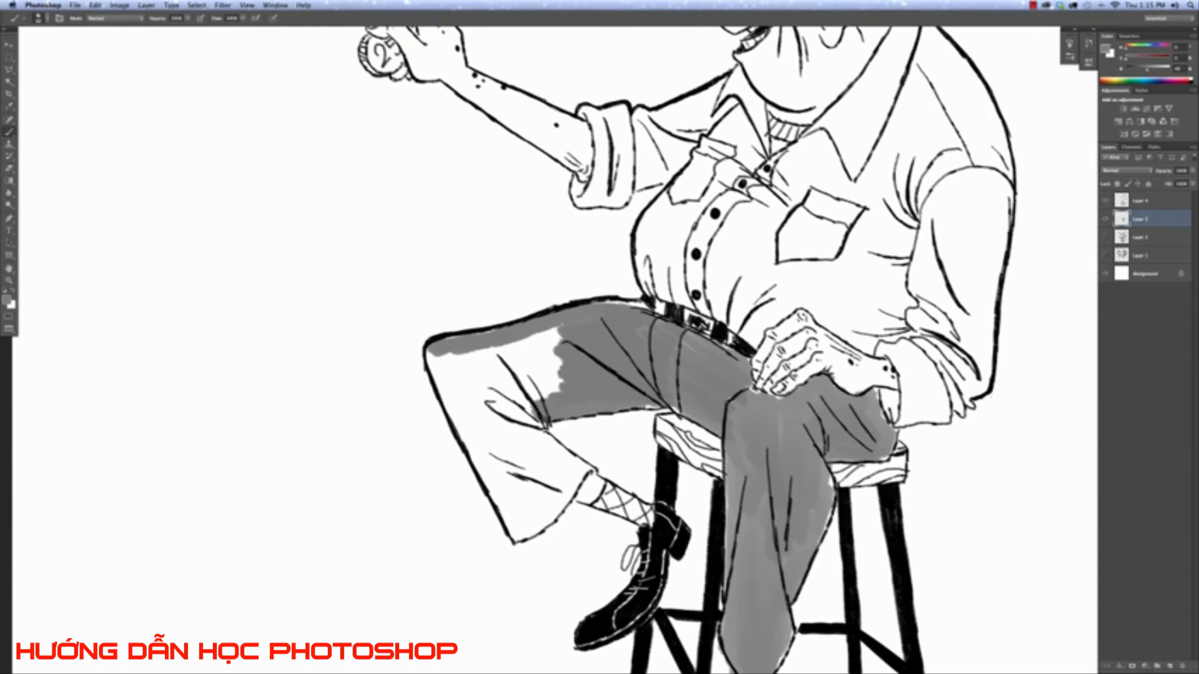
pyautogui.moveTo(550, 400)
pyautogui.mouseDown()
pyautogui.moveTo(518, 406)
pyautogui.moveTo(537, 380)
pyautogui.moveTo(518, 356)
pyautogui.moveTo(543, 335)
pyautogui.moveTo(468, 374)
pyautogui.moveTo(451, 359)
pyautogui.moveTo(440, 374)
pyautogui.moveTo(440, 405)
pyautogui.moveTo(468, 437)
pyautogui.moveTo(481, 400)
pyautogui.moveTo(575, 475)
pyautogui.mouseUp()
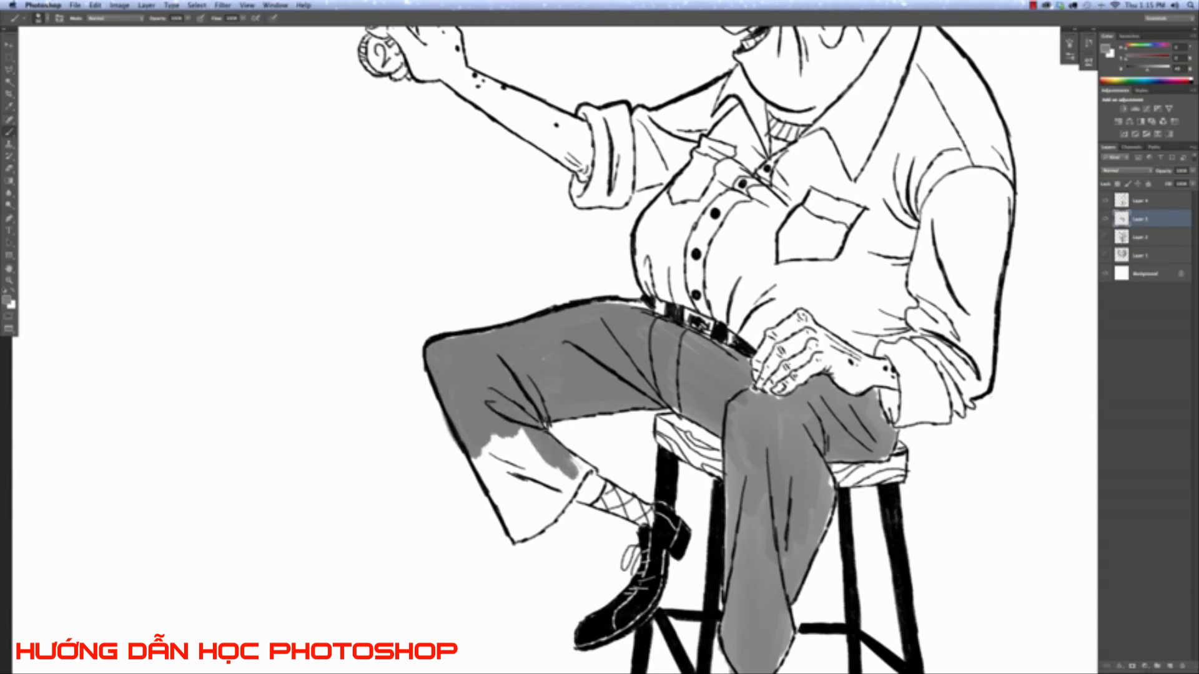
pyautogui.moveTo(520, 445)
pyautogui.mouseDown()
pyautogui.moveTo(531, 480)
pyautogui.moveTo(503, 493)
pyautogui.moveTo(497, 518)
pyautogui.moveTo(482, 464)
pyautogui.mouseUp()
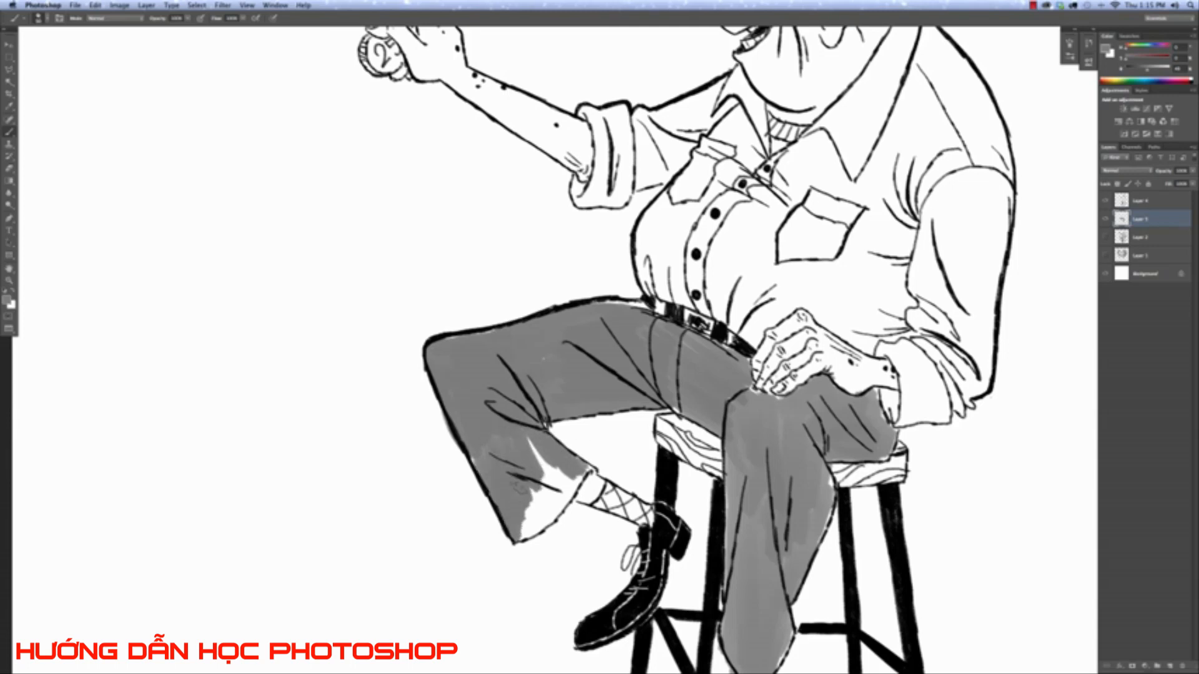
pyautogui.moveTo(521, 505)
pyautogui.mouseDown()
pyautogui.moveTo(538, 453)
pyautogui.moveTo(558, 487)
pyautogui.mouseUp()
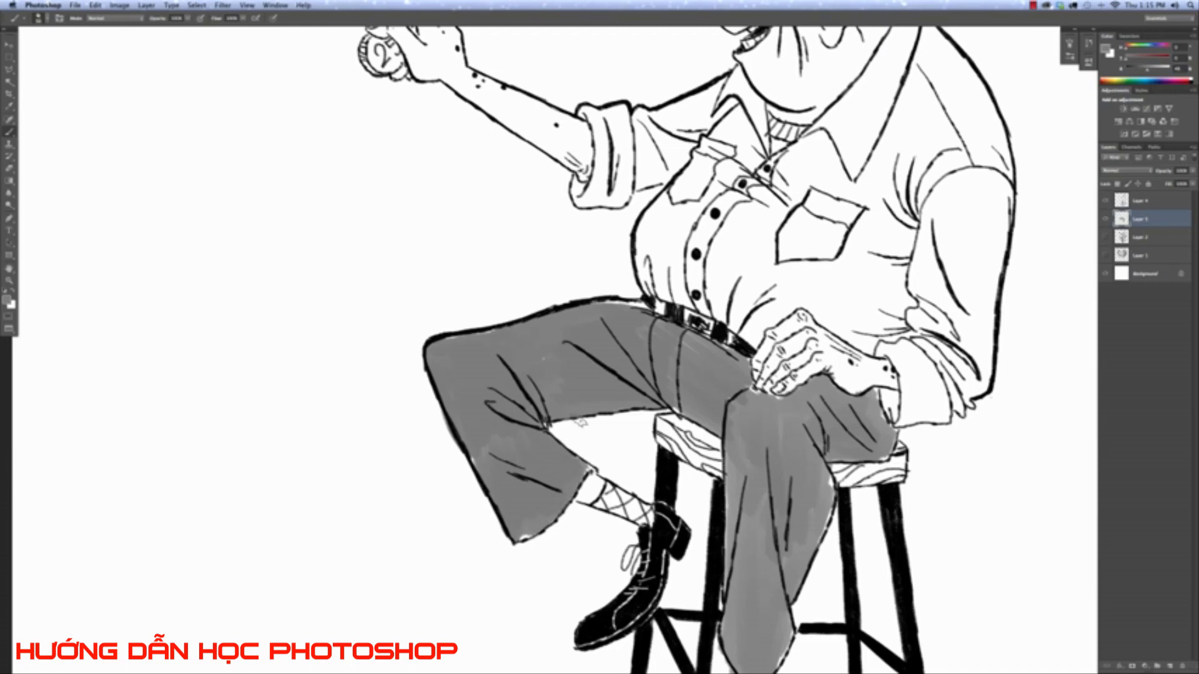
# Erase thin white highlights along the front knee's outer edge and along the raised leg's thigh and shin.
pyautogui.click(9, 171)
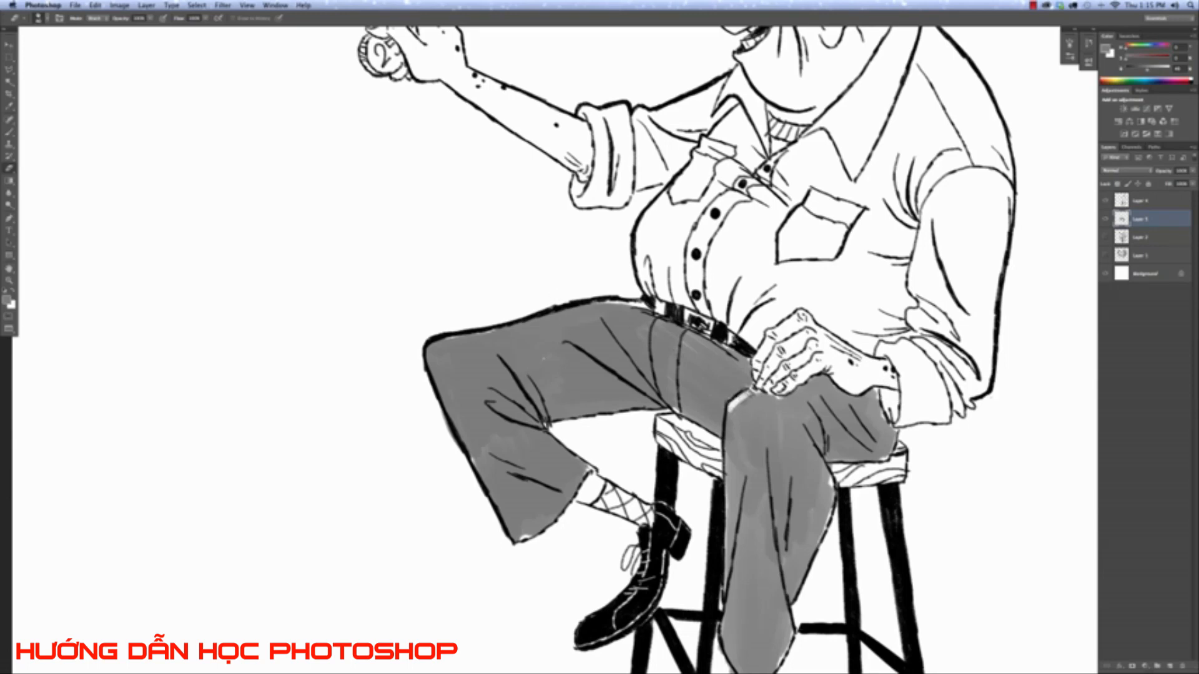
pyautogui.moveTo(729, 405); pyautogui.dragTo(727, 521)
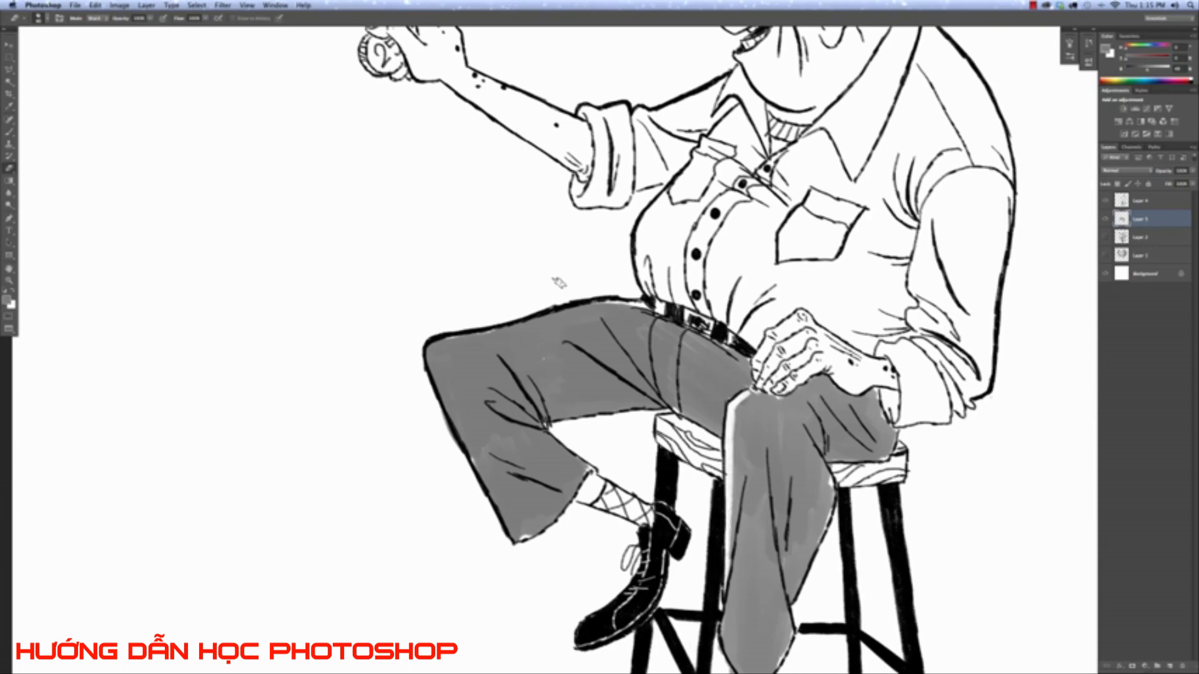
pyautogui.moveTo(430, 355)
pyautogui.mouseDown()
pyautogui.moveTo(456, 337)
pyautogui.moveTo(639, 304)
pyautogui.mouseUp()
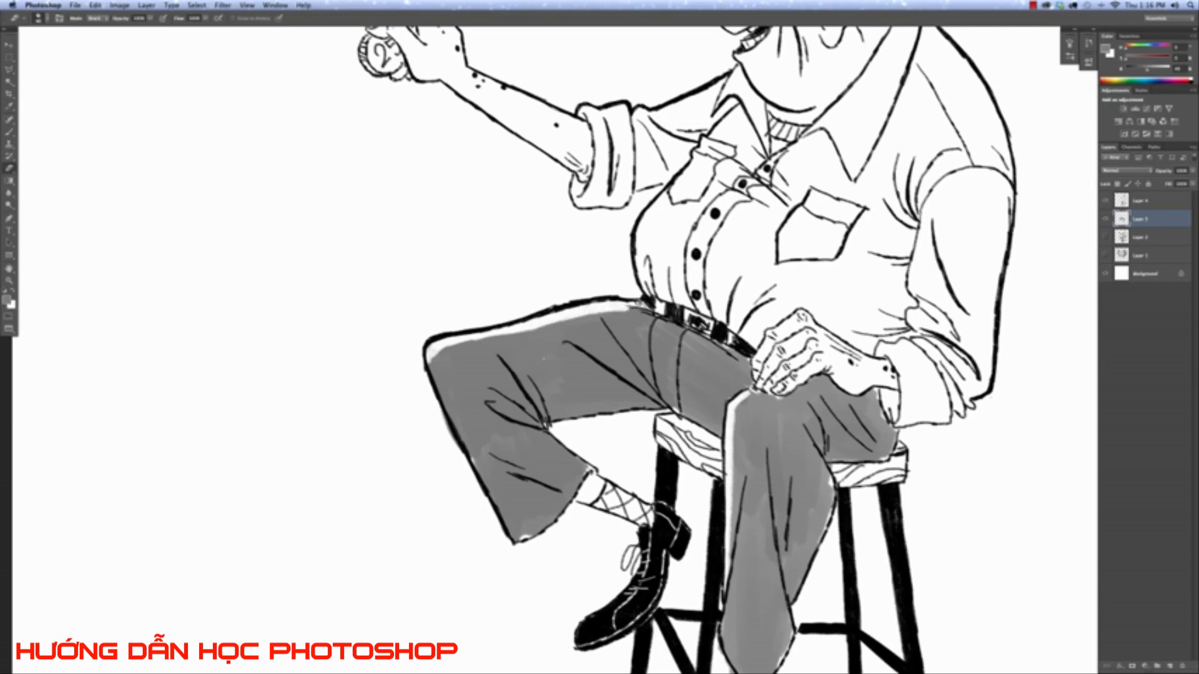
pyautogui.moveTo(431, 354)
pyautogui.mouseDown()
pyautogui.moveTo(441, 407)
pyautogui.moveTo(519, 541)
pyautogui.mouseUp()
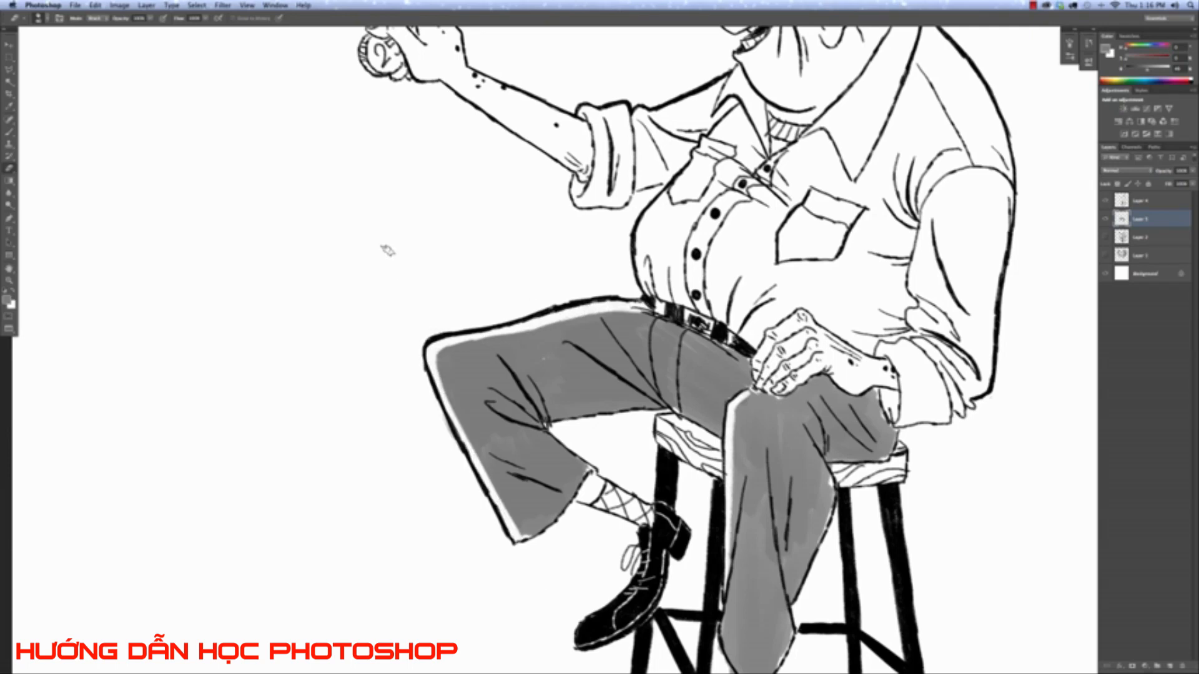
# Paint gray diagonal stripes inside the crosshatched pattern of both socks.
pyautogui.press('super+0')
pyautogui.press('super+plus')
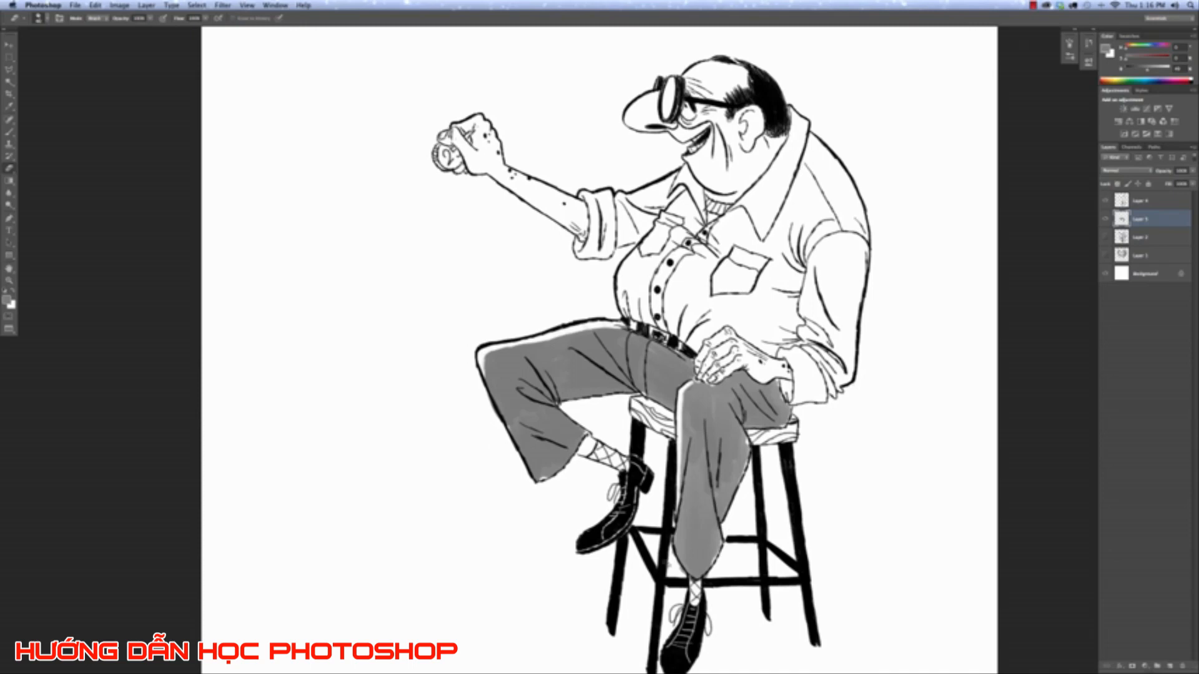
pyautogui.scroll(-3, 859, 419)
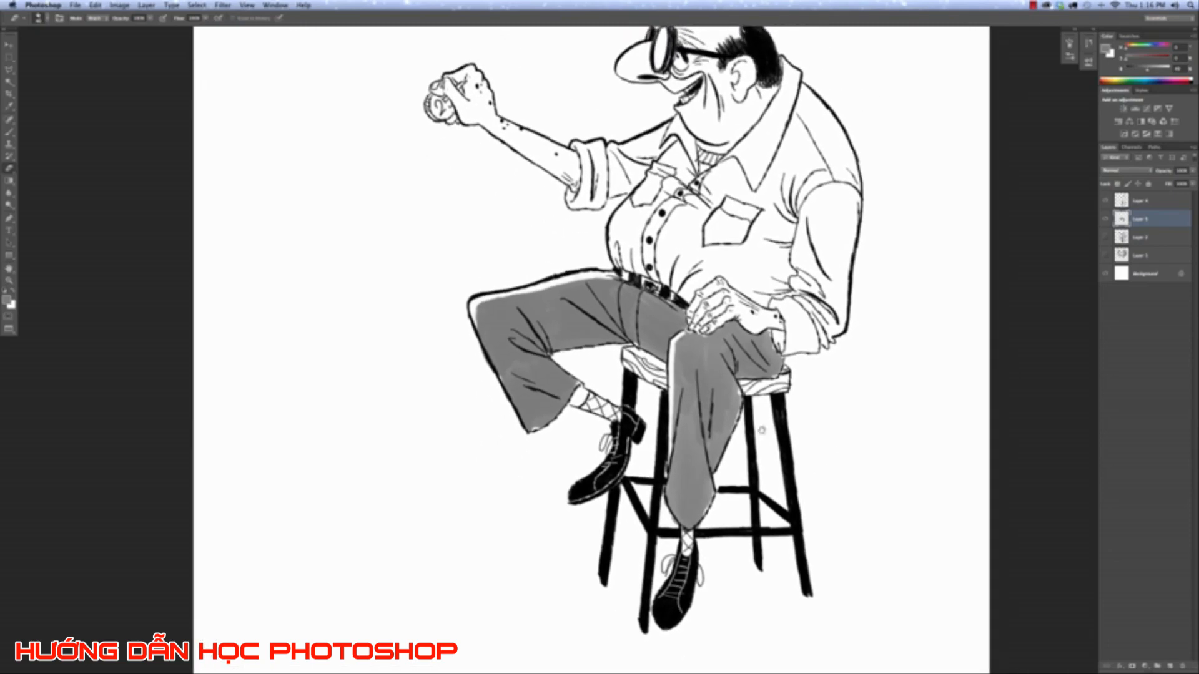
pyautogui.click(9, 132)
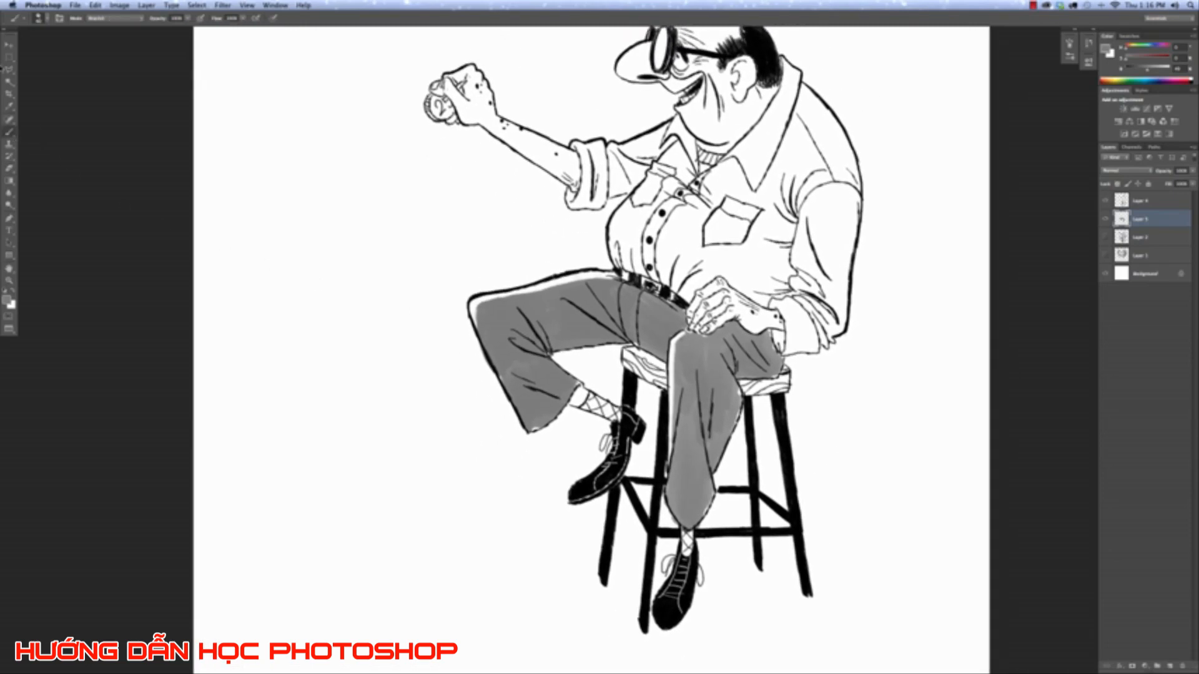
pyautogui.press('super+plus')
pyautogui.press('super+plus')
pyautogui.press('super+plus')
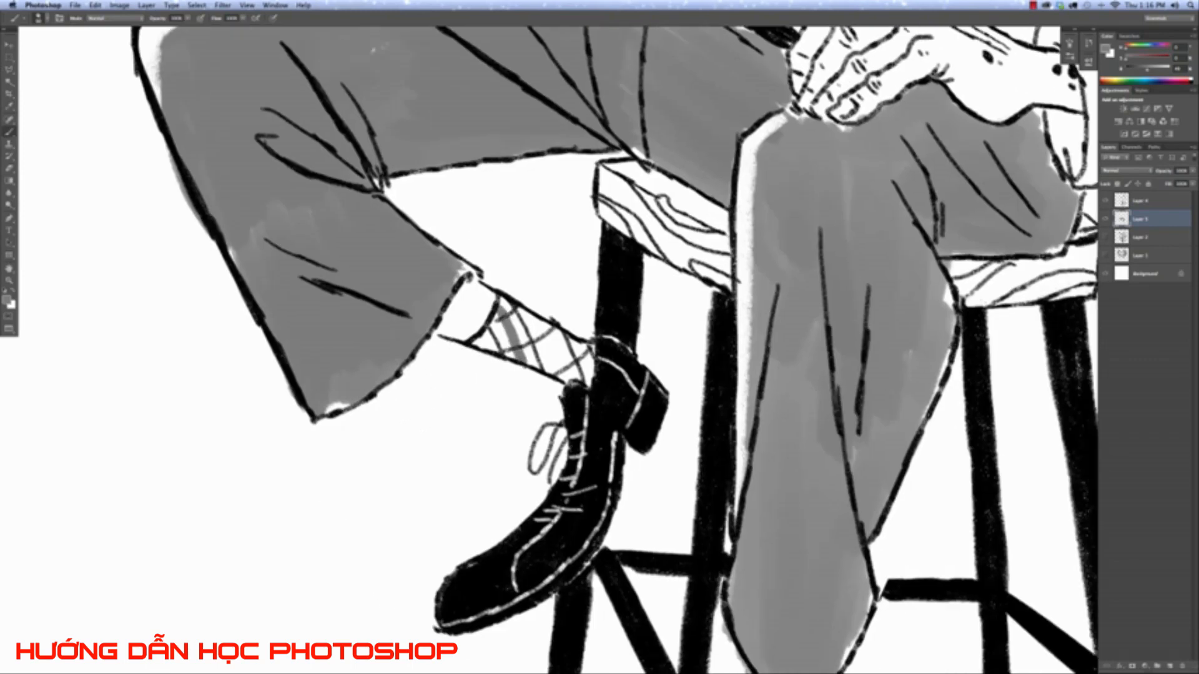
pyautogui.moveTo(543, 324); pyautogui.dragTo(557, 357)
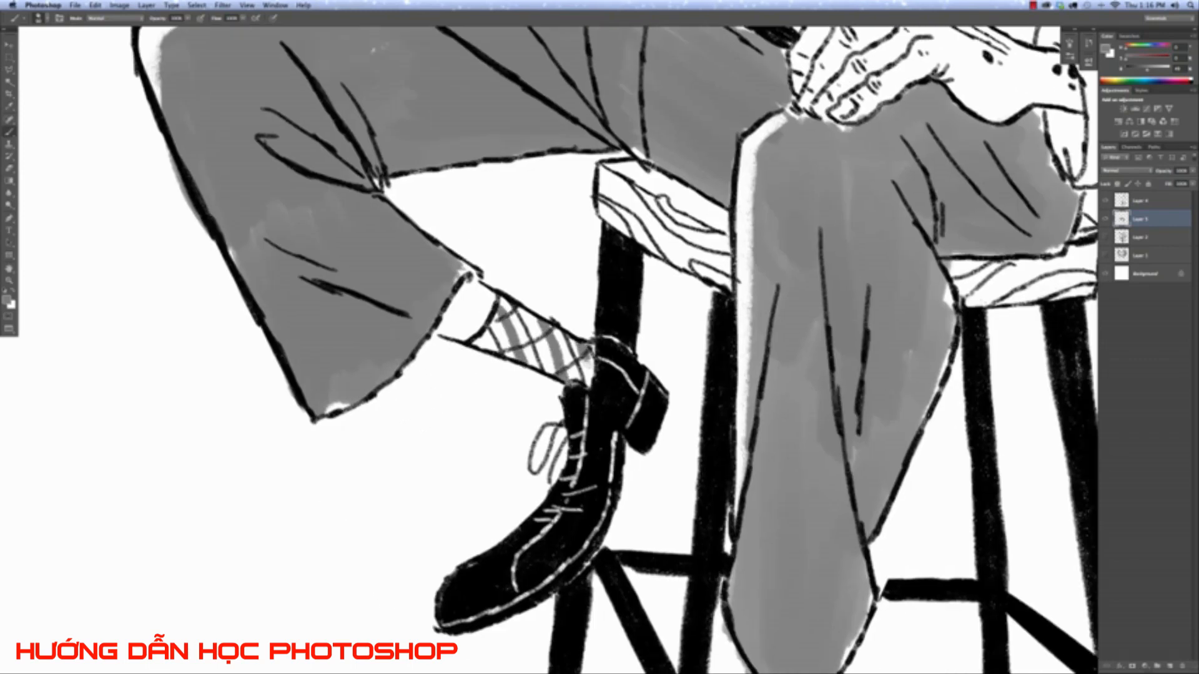
pyautogui.moveTo(819, 399); pyautogui.dragTo(610, 89)
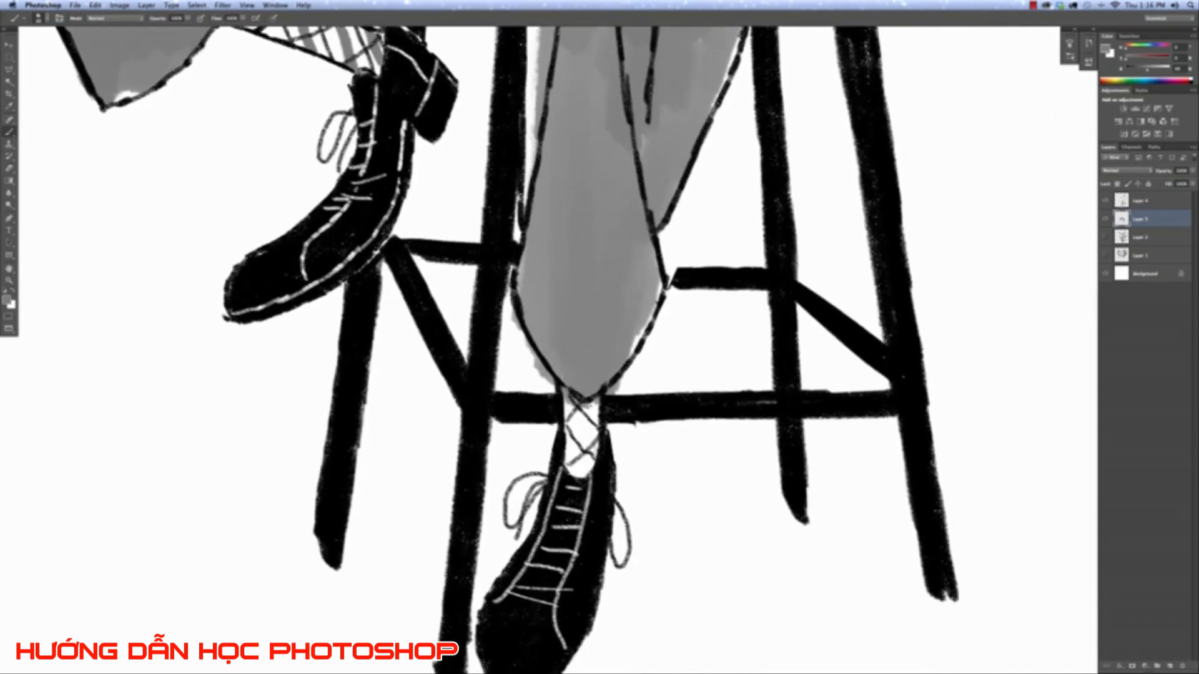
pyautogui.moveTo(596, 402); pyautogui.dragTo(571, 437)
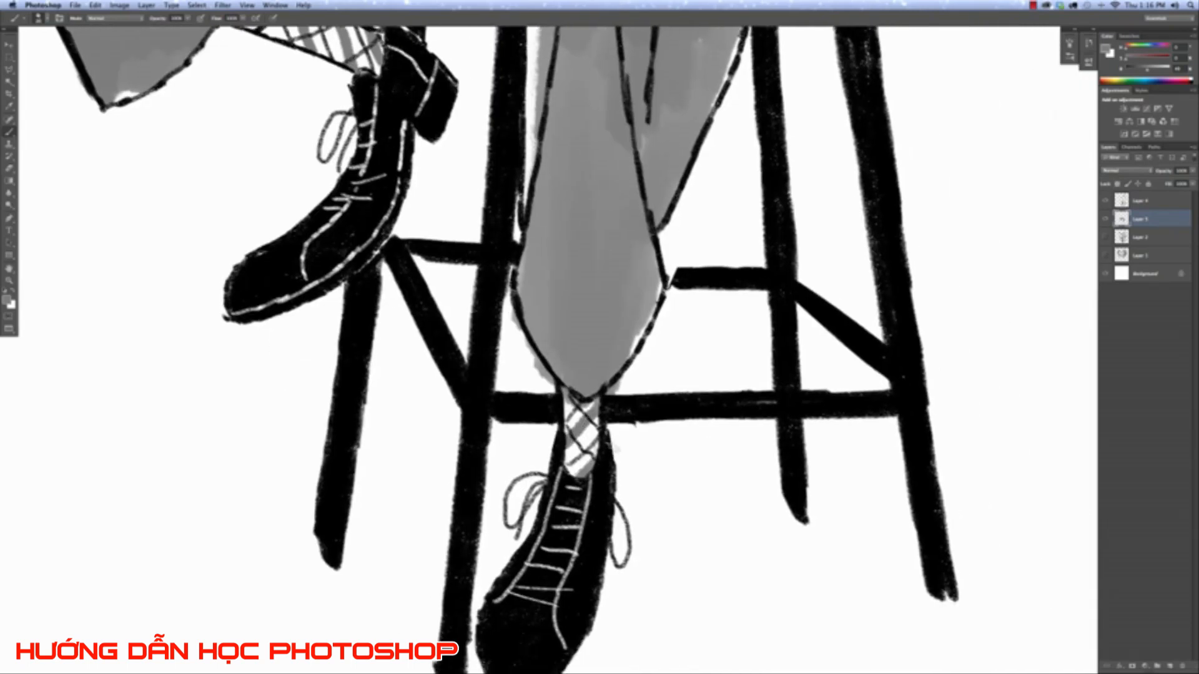
# Check the gray tone of the trousers and socks against the whole figure.
pyautogui.click(9, 169)
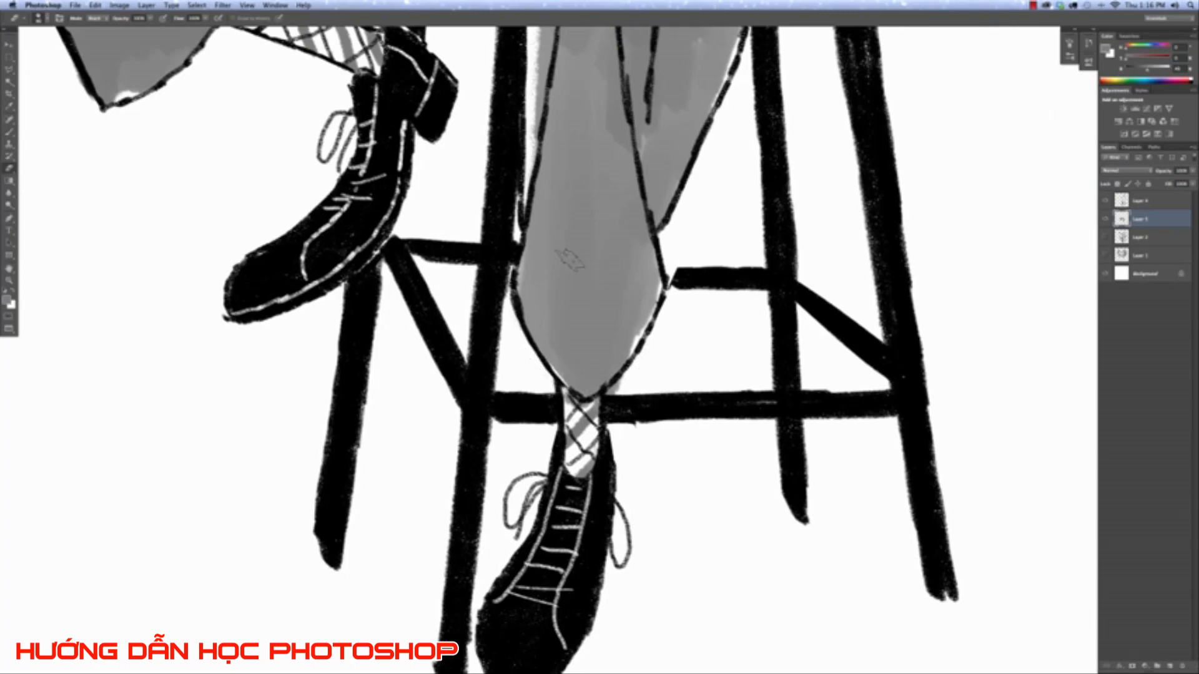
pyautogui.moveTo(501, 135); pyautogui.dragTo(418, 561)
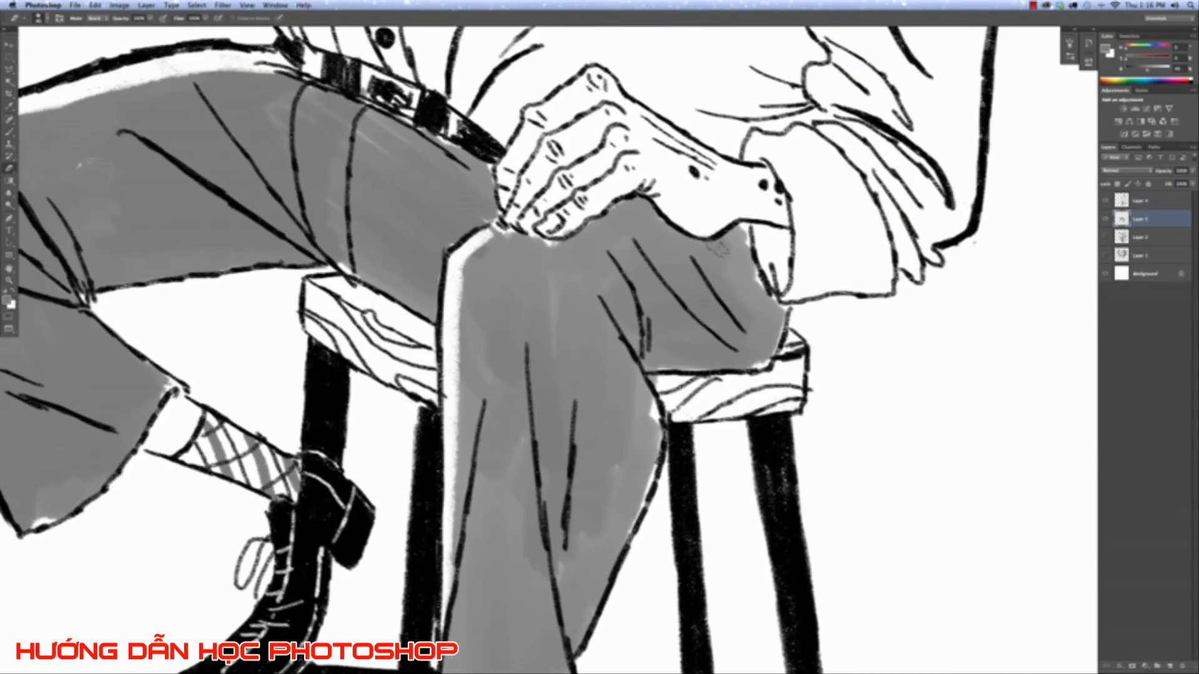
pyautogui.press('super+minus')
pyautogui.press('super+minus')
pyautogui.press('super+minus')
pyautogui.press('super+minus')
pyautogui.press('super+minus')
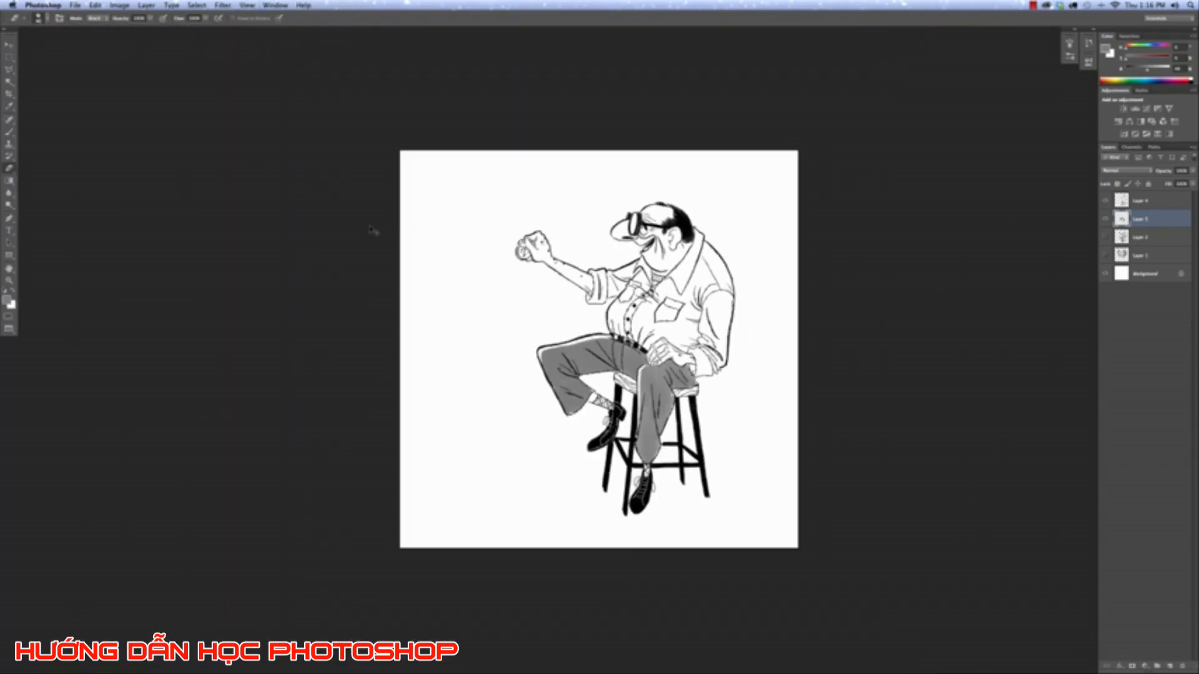
pyautogui.press('super+plus')
pyautogui.press('super+plus')
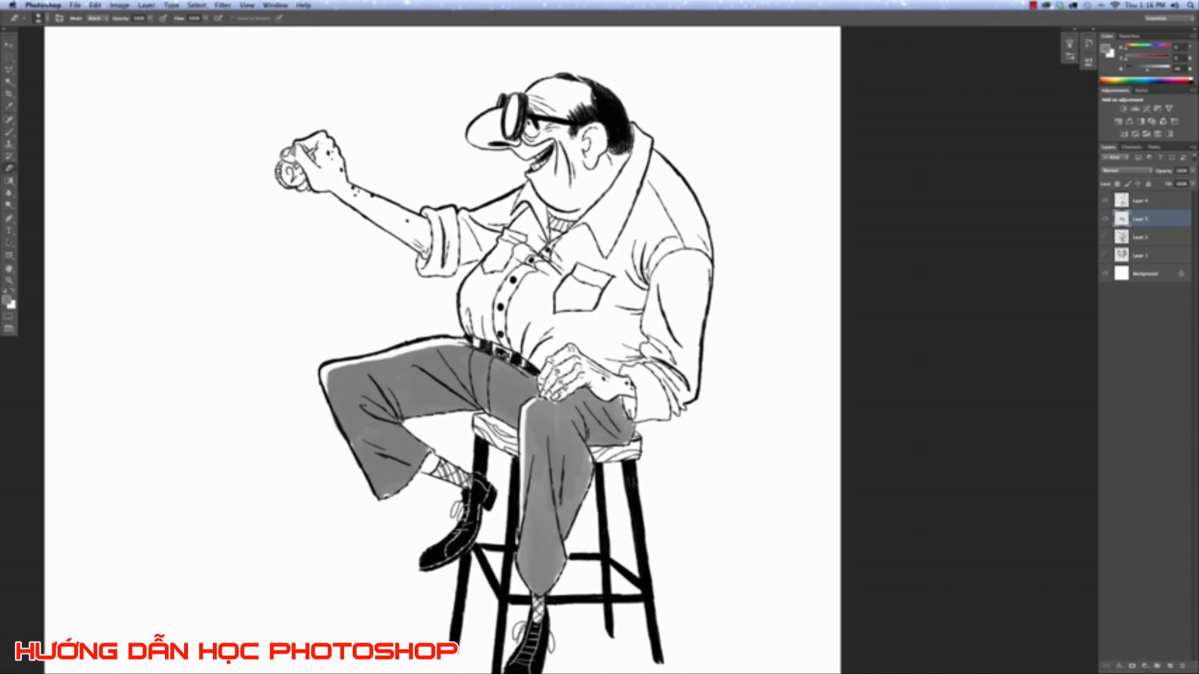
# Switch to a light gray brush and fill the raised arm's sleeve, its rolled cuff and the shirt collar.
pyautogui.click(8, 132)
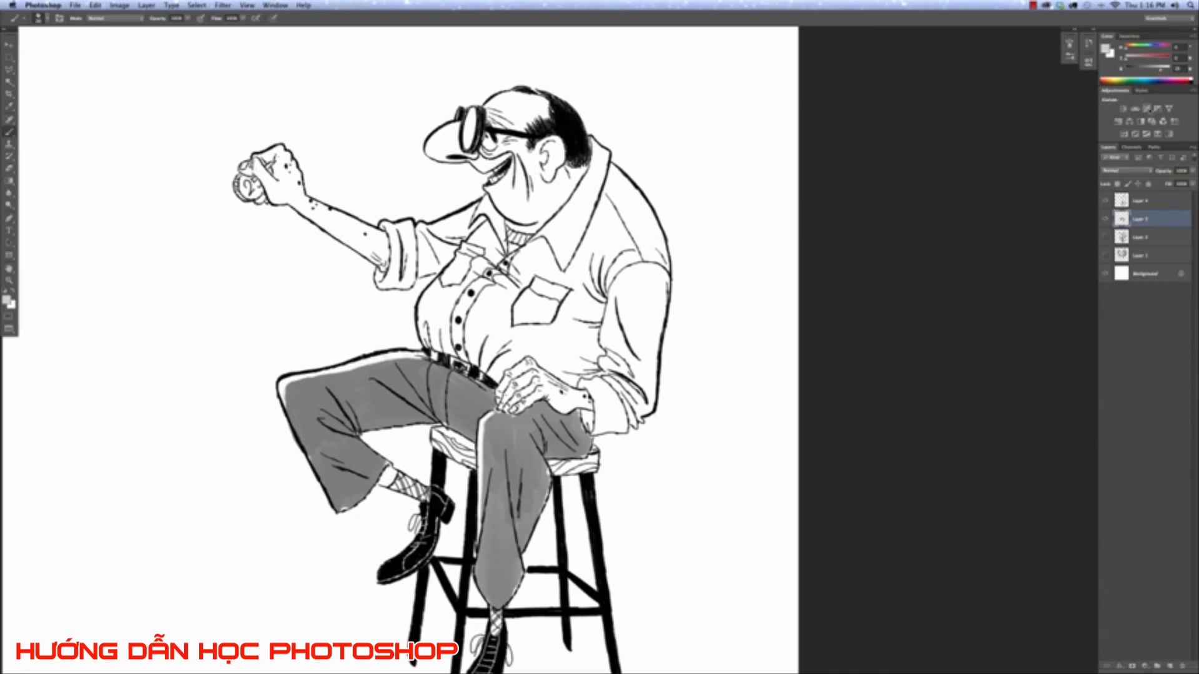
pyautogui.press('super+plus')
pyautogui.press('super+plus')
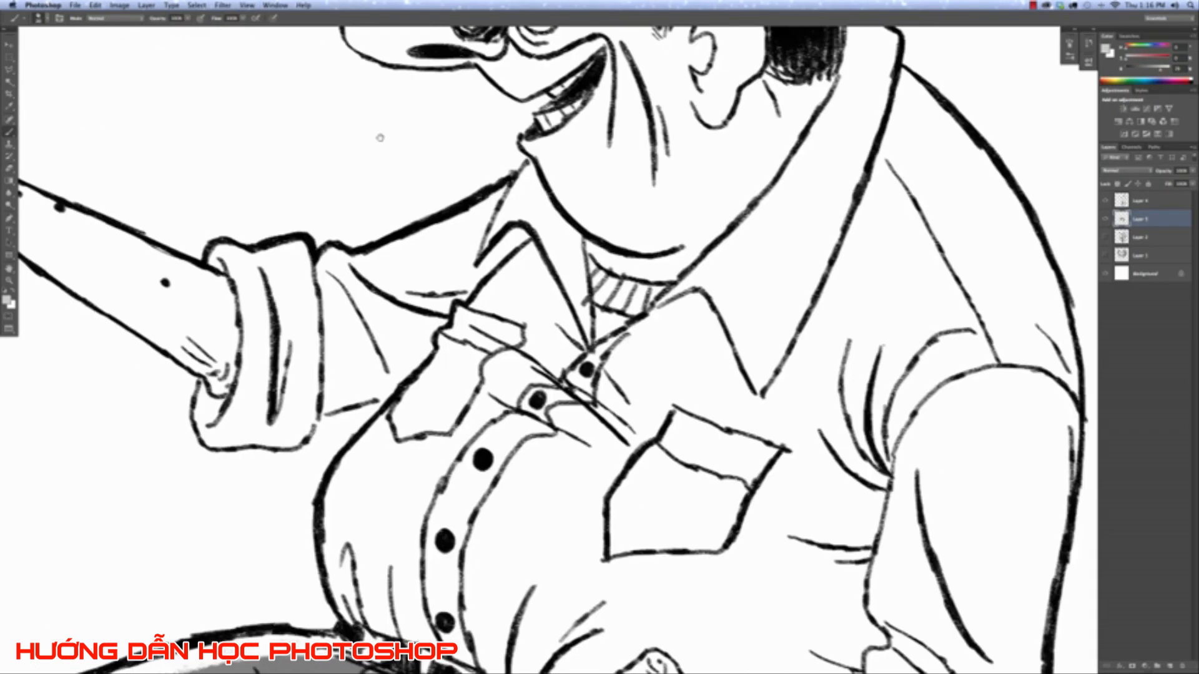
pyautogui.moveTo(230, 250)
pyautogui.mouseDown()
pyautogui.moveTo(251, 267)
pyautogui.moveTo(259, 253)
pyautogui.moveTo(290, 252)
pyautogui.moveTo(308, 286)
pyautogui.moveTo(209, 215)
pyautogui.moveTo(233, 252)
pyautogui.moveTo(288, 248)
pyautogui.moveTo(250, 317)
pyautogui.moveTo(250, 386)
pyautogui.moveTo(235, 409)
pyautogui.moveTo(206, 394)
pyautogui.moveTo(204, 427)
pyautogui.moveTo(206, 411)
pyautogui.moveTo(219, 434)
pyautogui.moveTo(282, 406)
pyautogui.moveTo(268, 435)
pyautogui.moveTo(277, 440)
pyautogui.moveTo(297, 425)
pyautogui.moveTo(300, 389)
pyautogui.moveTo(392, 378)
pyautogui.mouseUp()
pyautogui.moveTo(337, 409)
pyautogui.mouseDown()
pyautogui.moveTo(438, 353)
pyautogui.moveTo(486, 290)
pyautogui.moveTo(437, 281)
pyautogui.moveTo(424, 256)
pyautogui.moveTo(322, 278)
pyautogui.mouseUp()
pyautogui.moveTo(484, 246)
pyautogui.mouseDown()
pyautogui.moveTo(374, 275)
pyautogui.moveTo(375, 259)
pyautogui.moveTo(450, 232)
pyautogui.moveTo(527, 176)
pyautogui.moveTo(565, 265)
pyautogui.moveTo(518, 250)
pyautogui.moveTo(518, 204)
pyautogui.moveTo(531, 313)
pyautogui.moveTo(562, 262)
pyautogui.moveTo(572, 331)
pyautogui.moveTo(678, 309)
pyautogui.moveTo(603, 347)
pyautogui.moveTo(768, 212)
pyautogui.moveTo(758, 227)
pyautogui.moveTo(769, 242)
pyautogui.moveTo(869, 114)
pyautogui.moveTo(783, 254)
pyautogui.mouseUp()
pyautogui.moveTo(753, 161)
pyautogui.mouseDown()
pyautogui.moveTo(790, 212)
pyautogui.moveTo(743, 284)
pyautogui.moveTo(757, 262)
pyautogui.moveTo(742, 367)
pyautogui.moveTo(709, 341)
pyautogui.moveTo(693, 437)
pyautogui.moveTo(743, 384)
pyautogui.mouseUp()
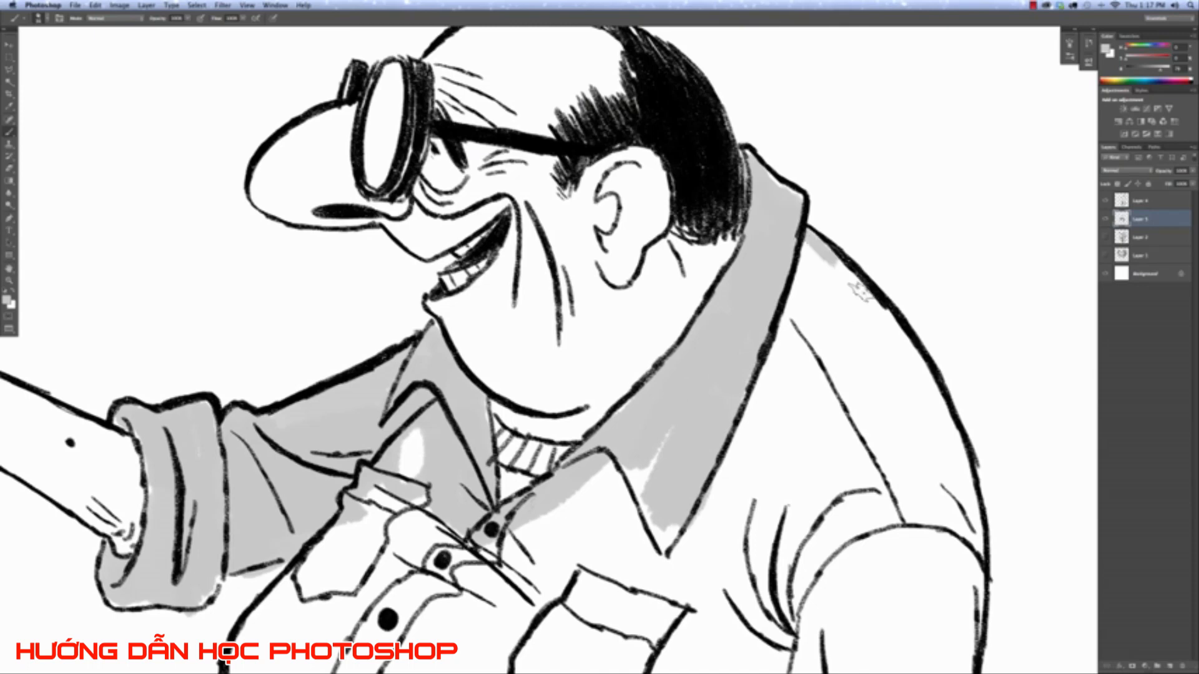
# Paint light gray over the shirt's back and shoulder, the upper chest and the far side with its pocket.
pyautogui.moveTo(815, 238); pyautogui.dragTo(906, 368)
pyautogui.moveTo(811, 286)
pyautogui.mouseDown()
pyautogui.moveTo(932, 405)
pyautogui.moveTo(902, 377)
pyautogui.moveTo(944, 510)
pyautogui.moveTo(918, 466)
pyautogui.moveTo(899, 490)
pyautogui.mouseUp()
pyautogui.moveTo(874, 312)
pyautogui.mouseDown()
pyautogui.moveTo(806, 450)
pyautogui.moveTo(681, 537)
pyautogui.moveTo(574, 561)
pyautogui.moveTo(549, 593)
pyautogui.mouseUp()
pyautogui.moveTo(534, 531); pyautogui.dragTo(459, 608)
pyautogui.moveTo(414, 462); pyautogui.dragTo(440, 350)
pyautogui.moveTo(440, 331)
pyautogui.mouseDown()
pyautogui.moveTo(393, 437)
pyautogui.moveTo(334, 509)
pyautogui.moveTo(337, 534)
pyautogui.moveTo(337, 521)
pyautogui.moveTo(294, 569)
pyautogui.moveTo(272, 564)
pyautogui.moveTo(306, 527)
pyautogui.moveTo(318, 562)
pyautogui.moveTo(312, 618)
pyautogui.moveTo(348, 443)
pyautogui.mouseUp()
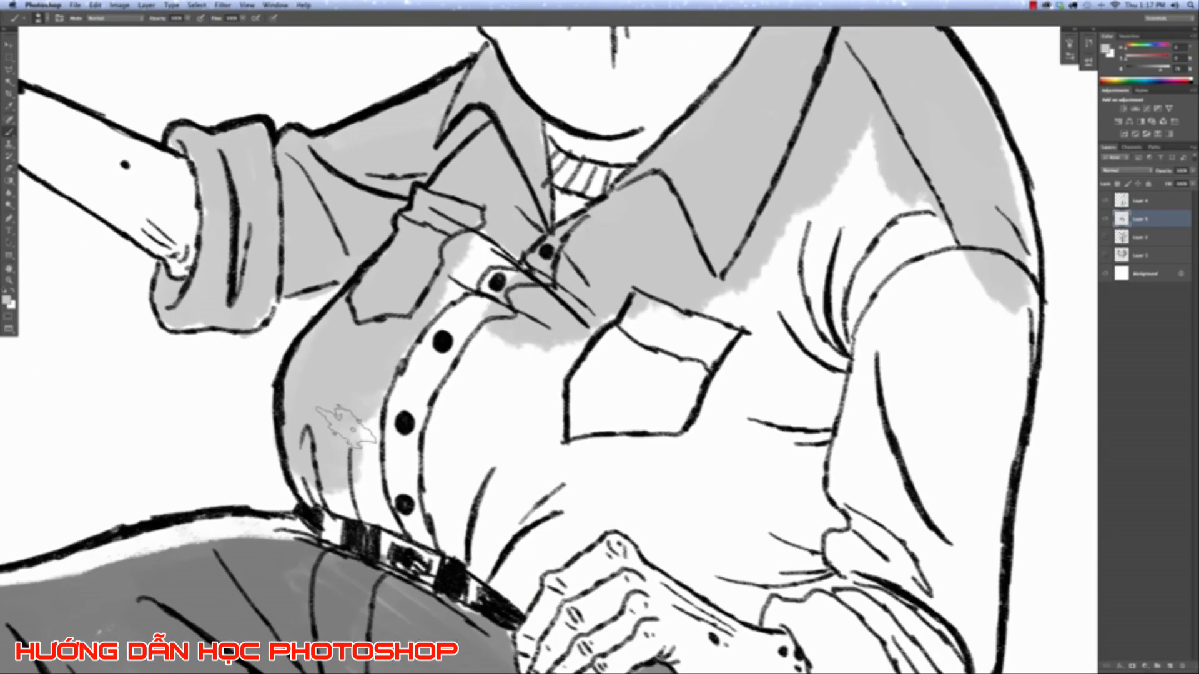
# Fill the rest of the shirt with light gray, covering the belly, the near sleeve and the chest pocket area.
pyautogui.moveTo(381, 487)
pyautogui.mouseDown()
pyautogui.moveTo(428, 337)
pyautogui.moveTo(500, 324)
pyautogui.moveTo(462, 542)
pyautogui.moveTo(513, 568)
pyautogui.moveTo(584, 514)
pyautogui.moveTo(523, 535)
pyautogui.moveTo(679, 493)
pyautogui.moveTo(605, 494)
pyautogui.moveTo(721, 592)
pyautogui.moveTo(777, 600)
pyautogui.mouseUp()
pyautogui.moveTo(777, 600)
pyautogui.mouseDown()
pyautogui.moveTo(687, 462)
pyautogui.moveTo(749, 506)
pyautogui.moveTo(743, 549)
pyautogui.moveTo(693, 593)
pyautogui.moveTo(699, 562)
pyautogui.moveTo(774, 593)
pyautogui.moveTo(812, 499)
pyautogui.moveTo(743, 415)
pyautogui.moveTo(817, 555)
pyautogui.moveTo(858, 562)
pyautogui.moveTo(893, 481)
pyautogui.moveTo(880, 352)
pyautogui.moveTo(805, 406)
pyautogui.moveTo(742, 212)
pyautogui.moveTo(849, 269)
pyautogui.moveTo(912, 163)
pyautogui.moveTo(912, 350)
pyautogui.moveTo(919, 209)
pyautogui.mouseUp()
pyautogui.moveTo(788, 267); pyautogui.dragTo(776, 522)
pyautogui.moveTo(757, 306)
pyautogui.mouseDown()
pyautogui.moveTo(773, 395)
pyautogui.moveTo(849, 312)
pyautogui.mouseUp()
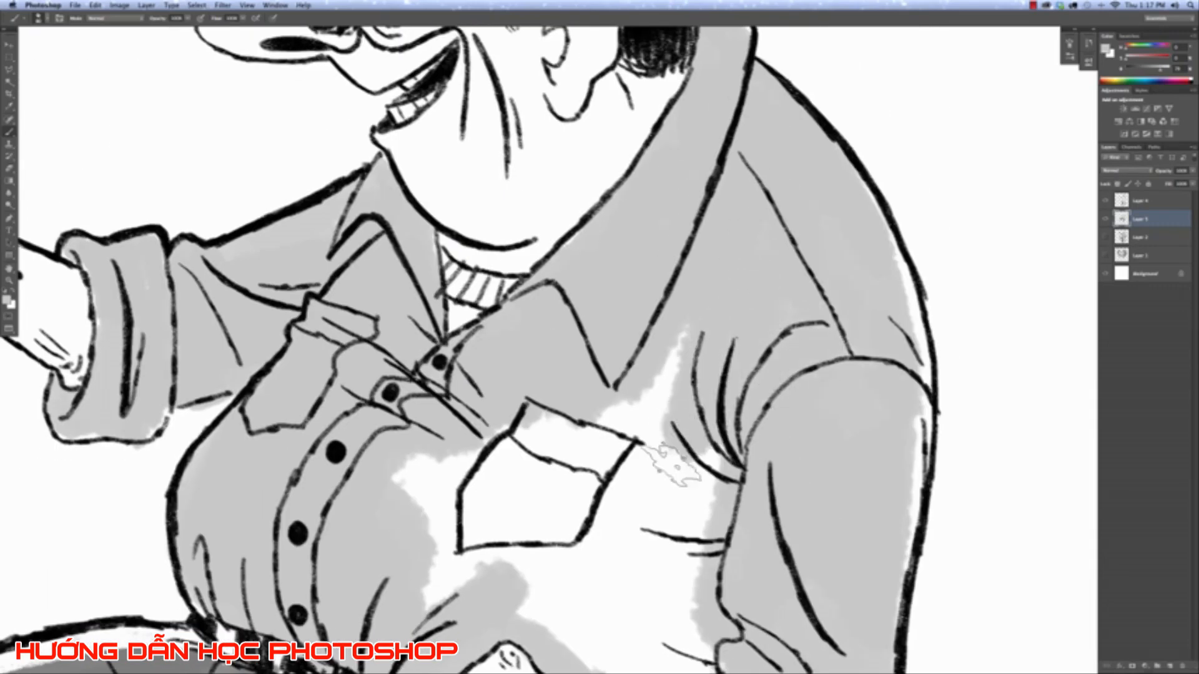
pyautogui.moveTo(672, 464); pyautogui.dragTo(720, 304)
pyautogui.moveTo(524, 303)
pyautogui.mouseDown()
pyautogui.moveTo(484, 388)
pyautogui.moveTo(595, 214)
pyautogui.moveTo(629, 198)
pyautogui.moveTo(587, 391)
pyautogui.moveTo(589, 431)
pyautogui.moveTo(620, 430)
pyautogui.moveTo(601, 448)
pyautogui.moveTo(688, 386)
pyautogui.moveTo(701, 315)
pyautogui.moveTo(678, 368)
pyautogui.moveTo(755, 311)
pyautogui.mouseUp()
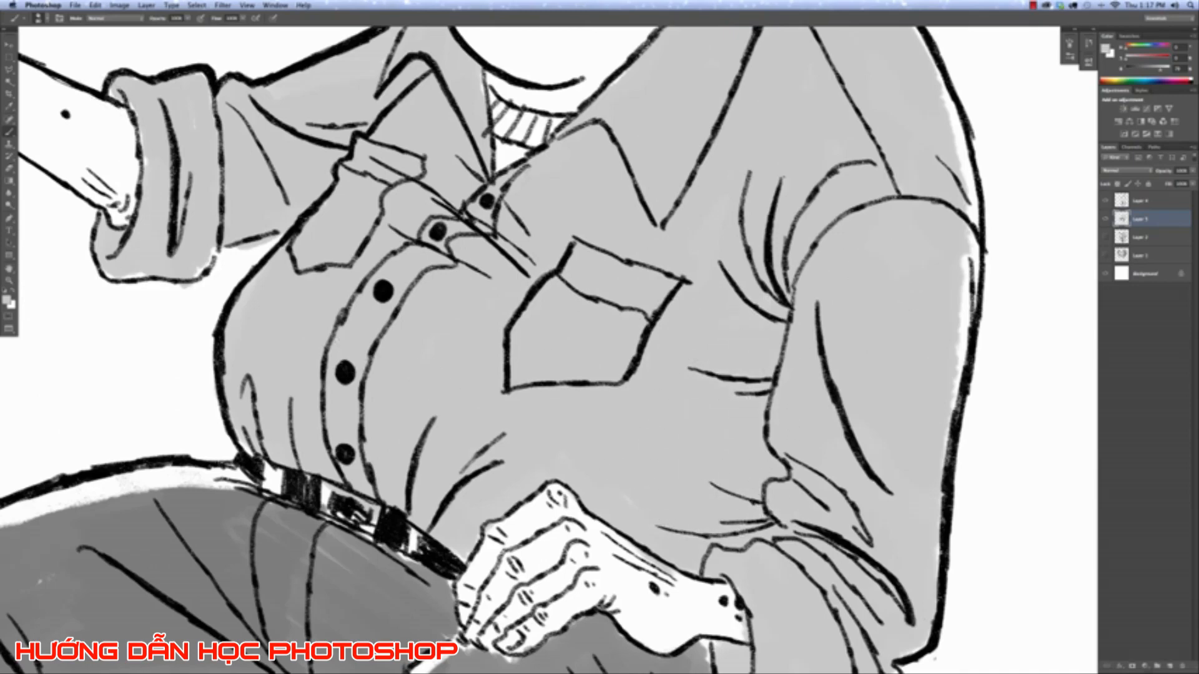
# Clean up the light gray along the edges of the raised arm's sleeve and rolled cuff with the eraser.
pyautogui.press('super+minus')
pyautogui.press('super+minus')
pyautogui.press('super+minus')
pyautogui.press('super+minus')
pyautogui.press('super+plus')
pyautogui.press('super+plus')
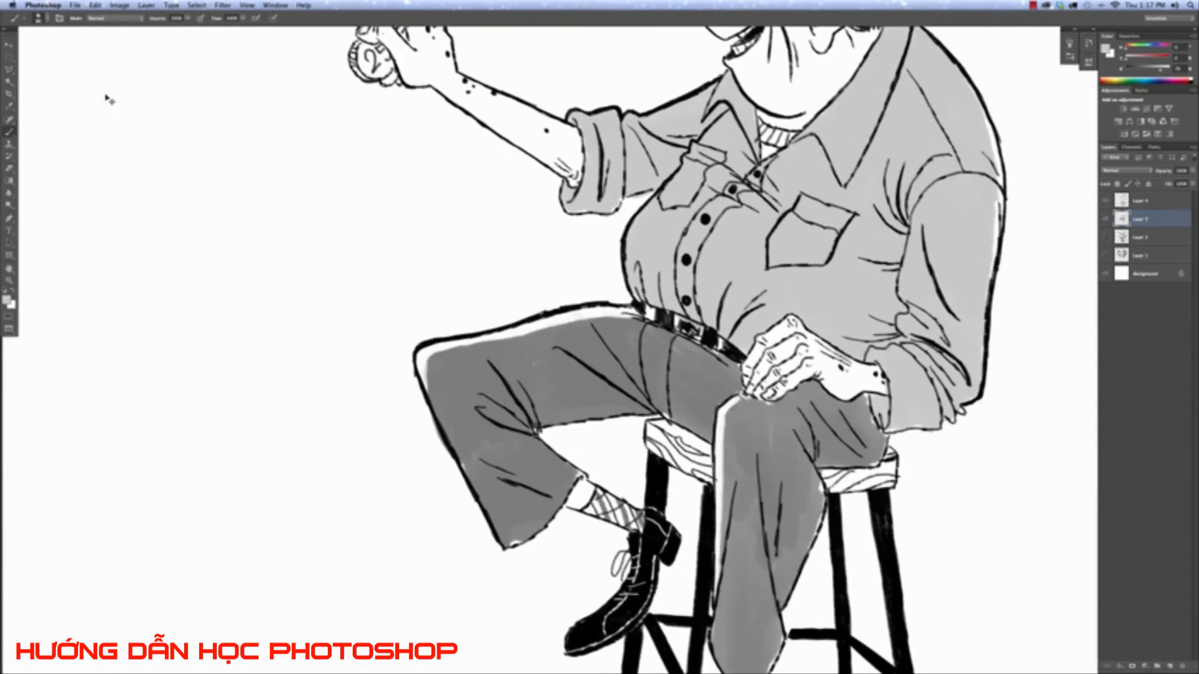
pyautogui.press('super+plus')
pyautogui.press('super+plus')
pyautogui.moveTo(531, 112); pyautogui.dragTo(337, 521)
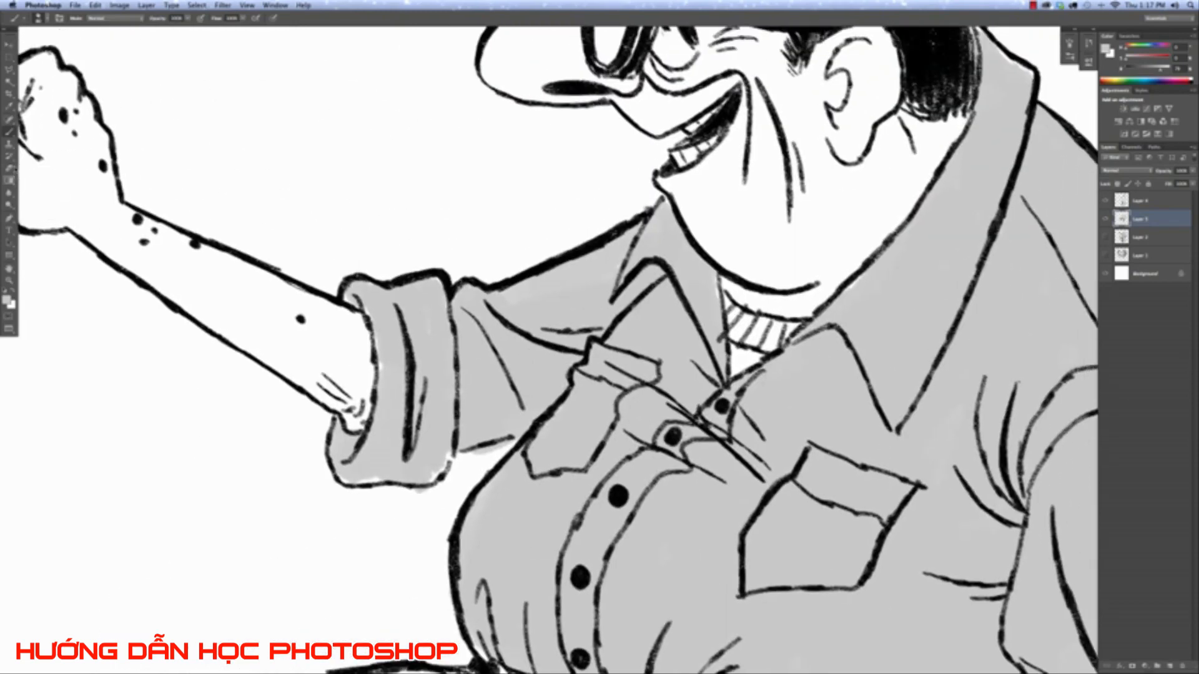
pyautogui.press('e')
pyautogui.moveTo(334, 306)
pyautogui.mouseDown()
pyautogui.moveTo(353, 287)
pyautogui.moveTo(414, 287)
pyautogui.moveTo(422, 268)
pyautogui.moveTo(449, 302)
pyautogui.moveTo(468, 290)
pyautogui.moveTo(493, 296)
pyautogui.moveTo(628, 231)
pyautogui.mouseUp()
pyautogui.moveTo(778, 246); pyautogui.dragTo(417, 386)
pyautogui.moveTo(634, 198)
pyautogui.mouseDown()
pyautogui.moveTo(609, 187)
pyautogui.moveTo(712, 297)
pyautogui.moveTo(777, 409)
pyautogui.mouseUp()
# Erase a thin strip of gray along the near sleeve's outer edge to form a white edge highlight.
pyautogui.scroll(-5, 777, 409)
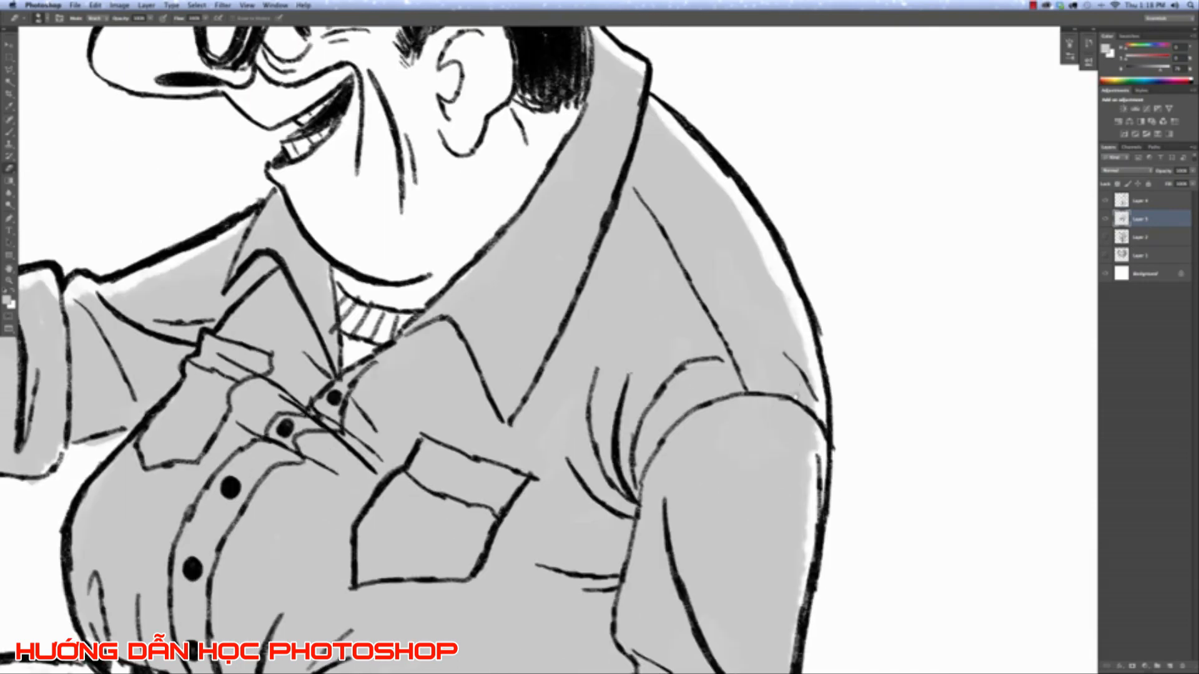
pyautogui.scroll(-5, 824, 518)
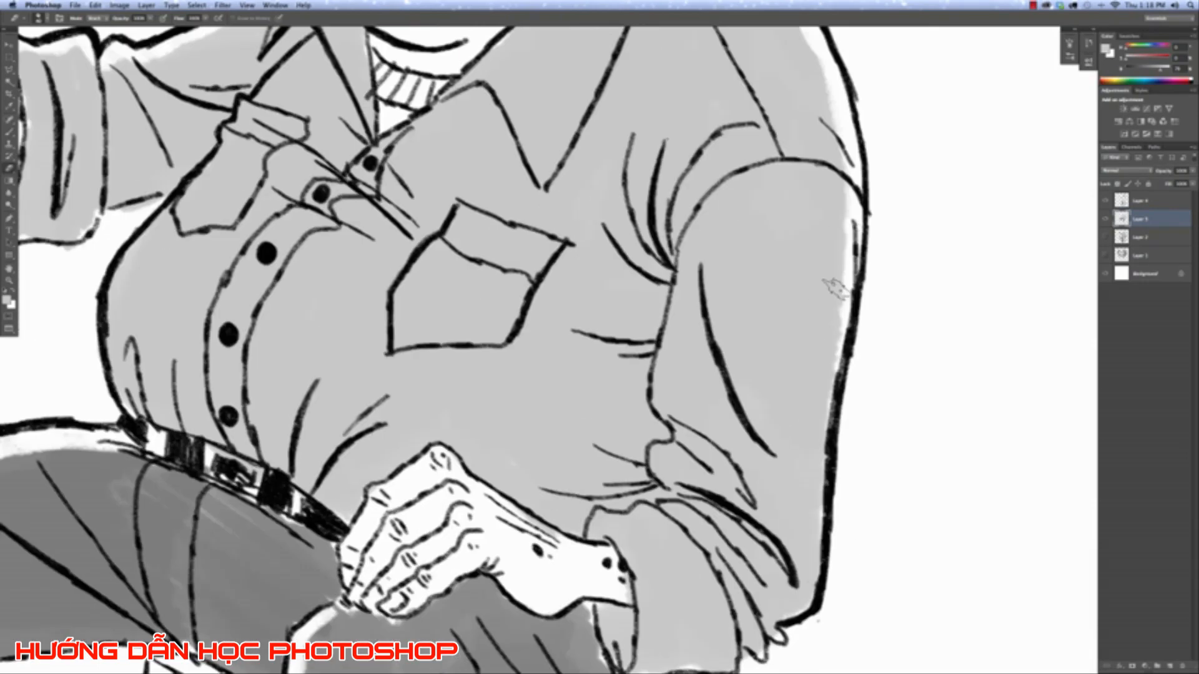
pyautogui.moveTo(849, 409)
pyautogui.mouseDown()
pyautogui.moveTo(846, 361)
pyautogui.moveTo(834, 436)
pyautogui.moveTo(846, 393)
pyautogui.moveTo(806, 461)
pyautogui.mouseUp()
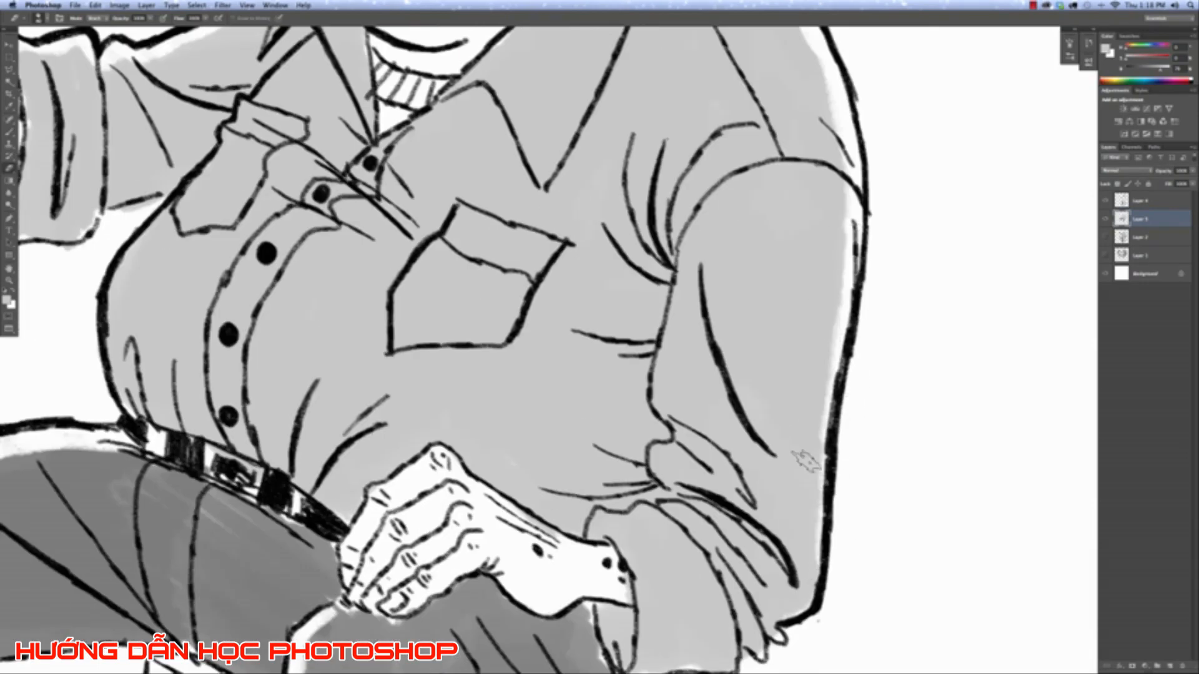
pyautogui.press('super+0')
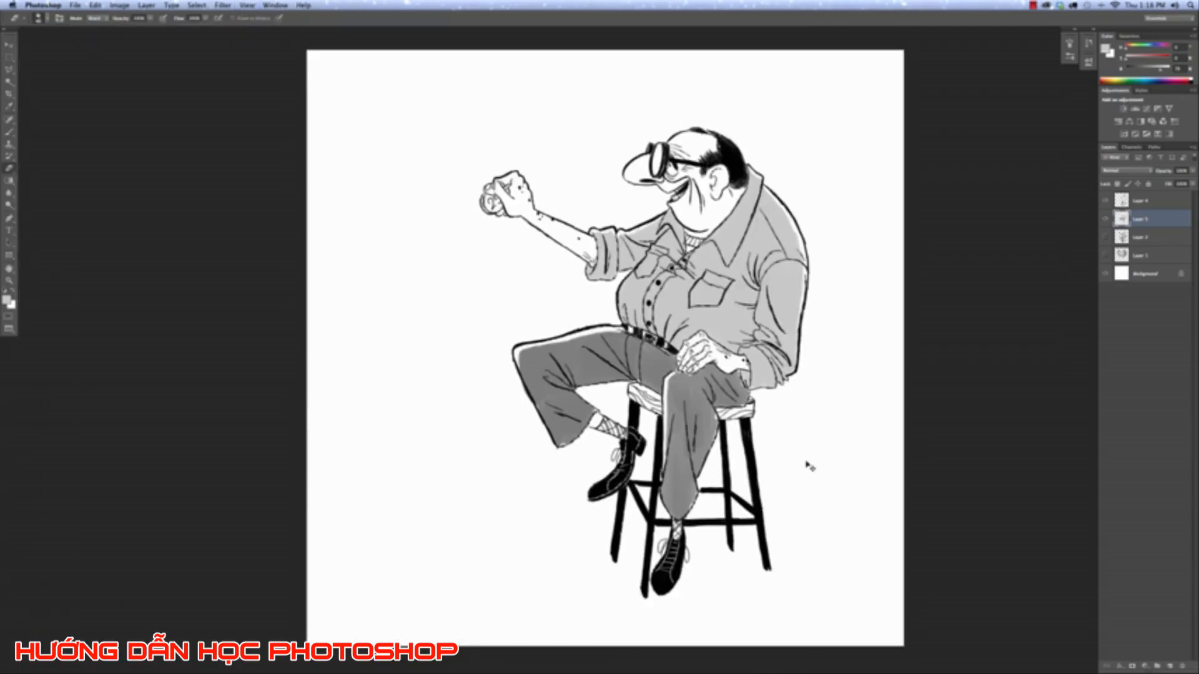
# Lighten the shirt's gray tone with Replace Color, setting the lightness to +58.
pyautogui.press('super+plus')
pyautogui.press('super+plus')
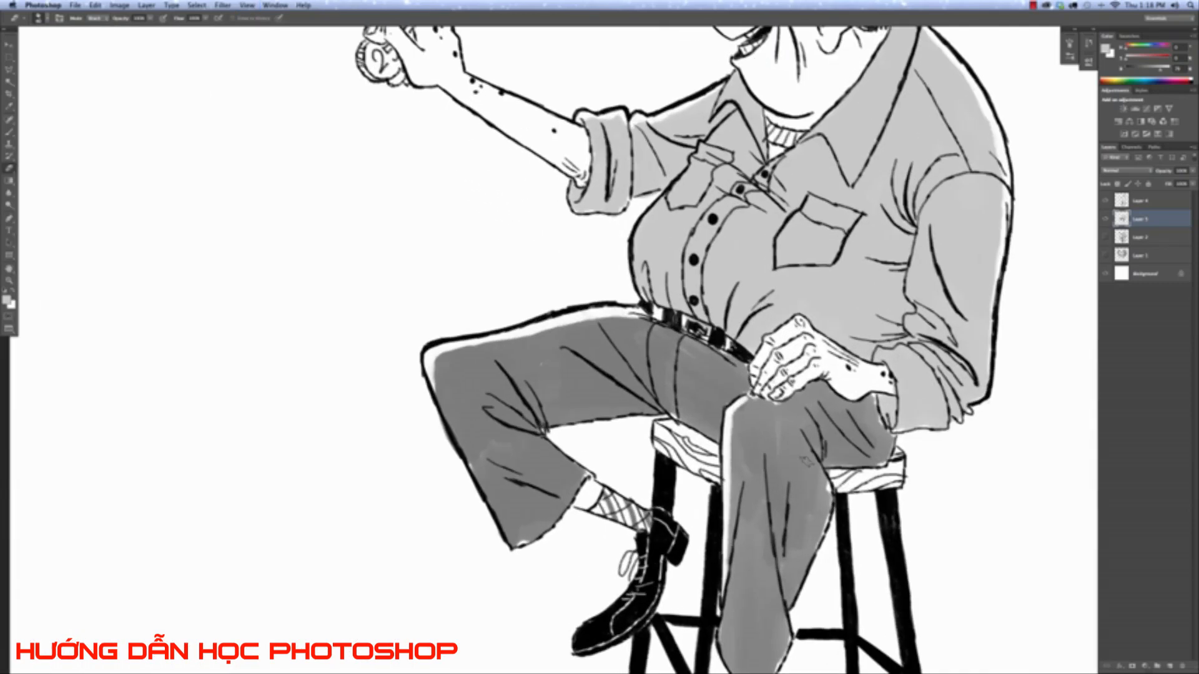
pyautogui.hscroll(3, 728, 198)
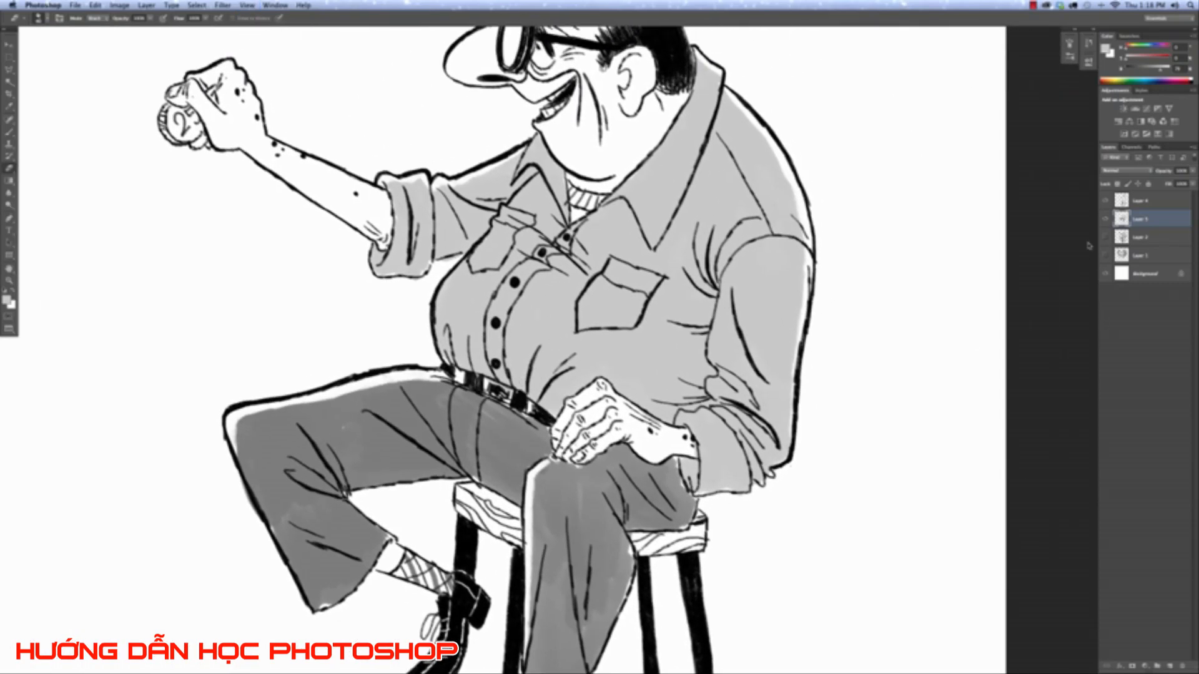
pyautogui.click(120, 5)
pyautogui.moveTo(134, 34)
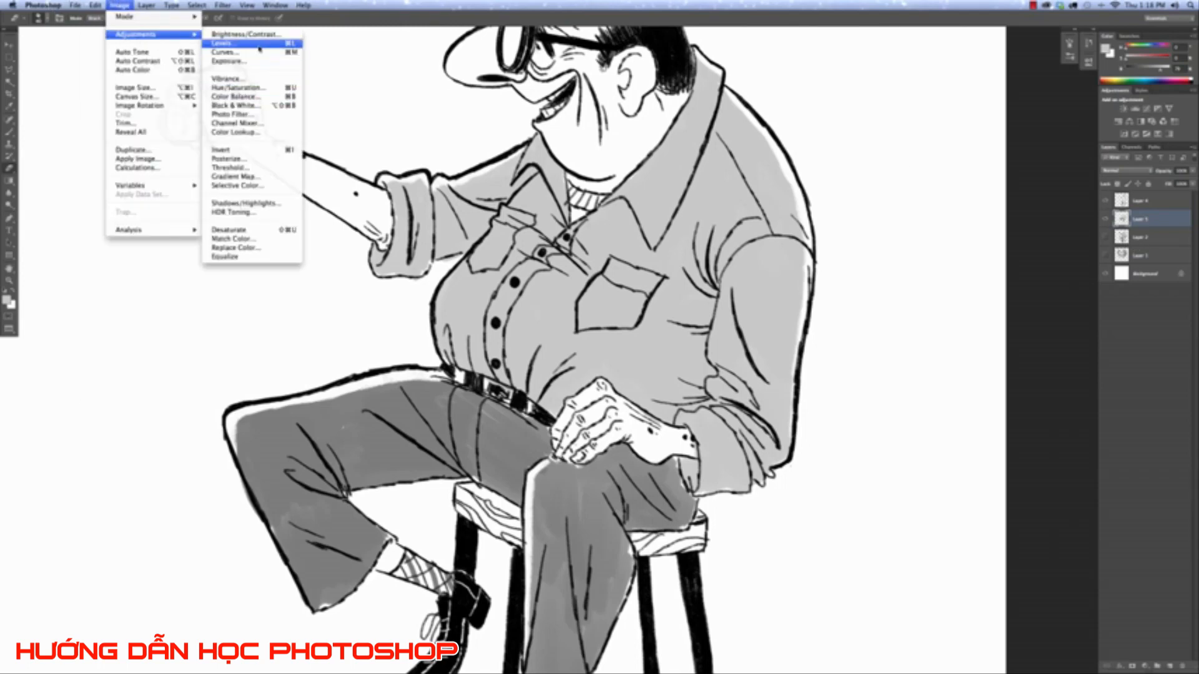
pyautogui.click(261, 248)
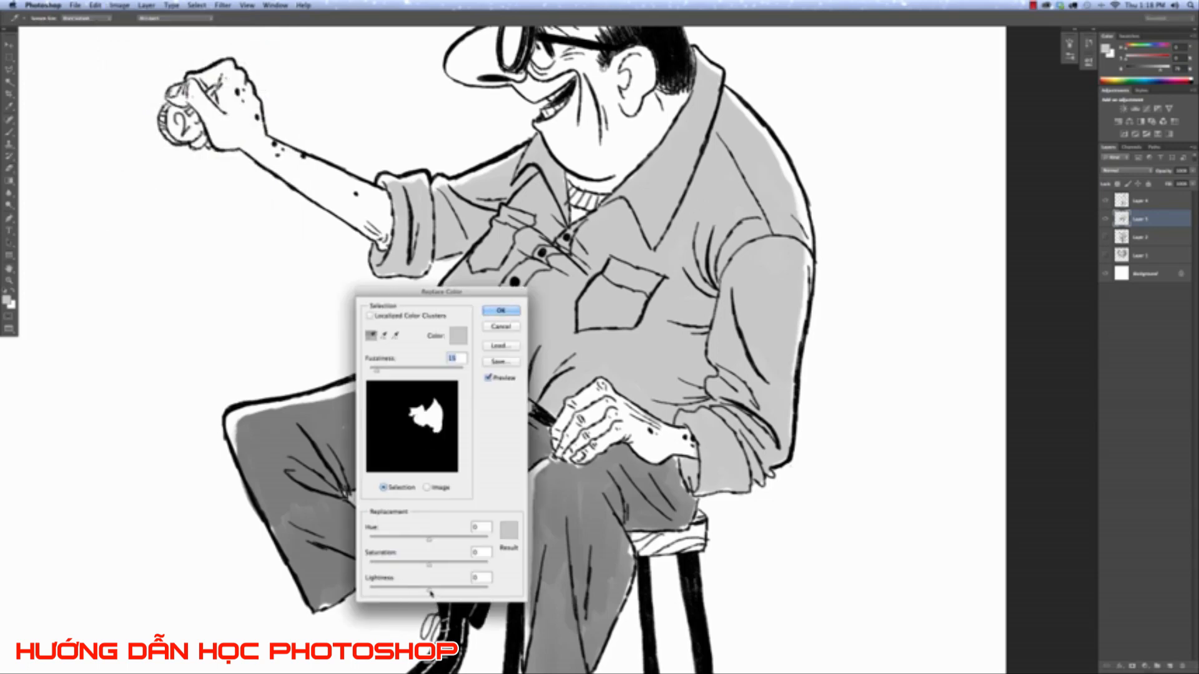
pyautogui.moveTo(428, 590); pyautogui.dragTo(449, 590)
pyautogui.press('super+minus')
pyautogui.press('super+minus')
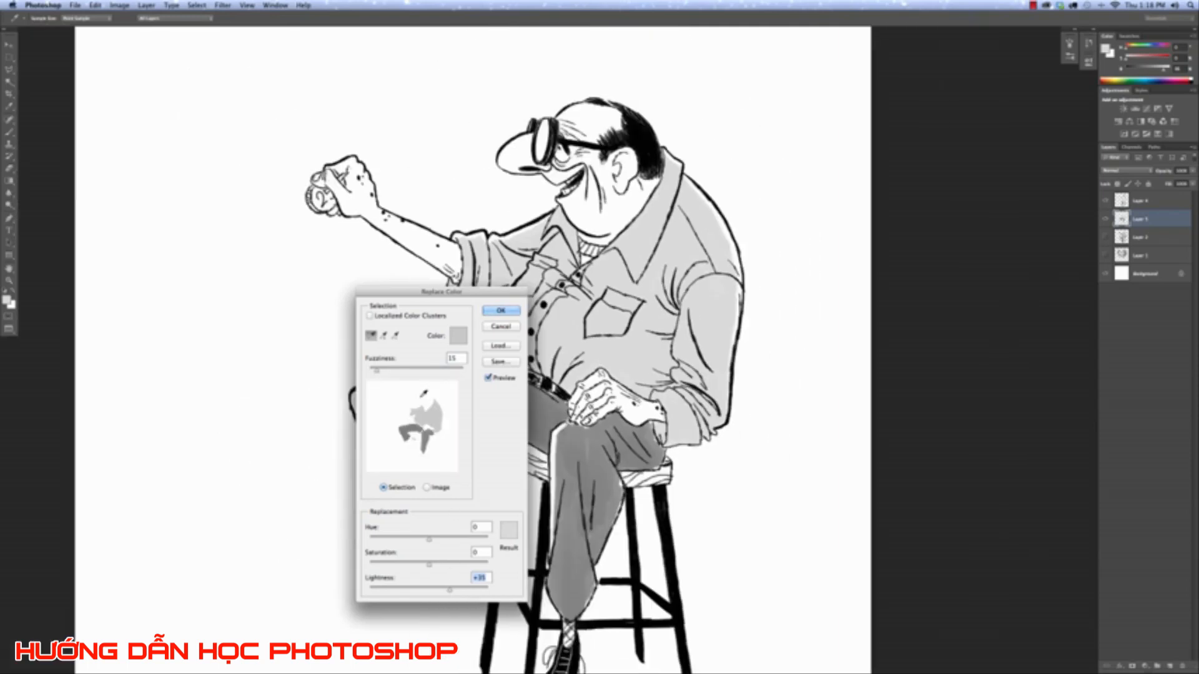
pyautogui.moveTo(454, 592); pyautogui.dragTo(466, 590)
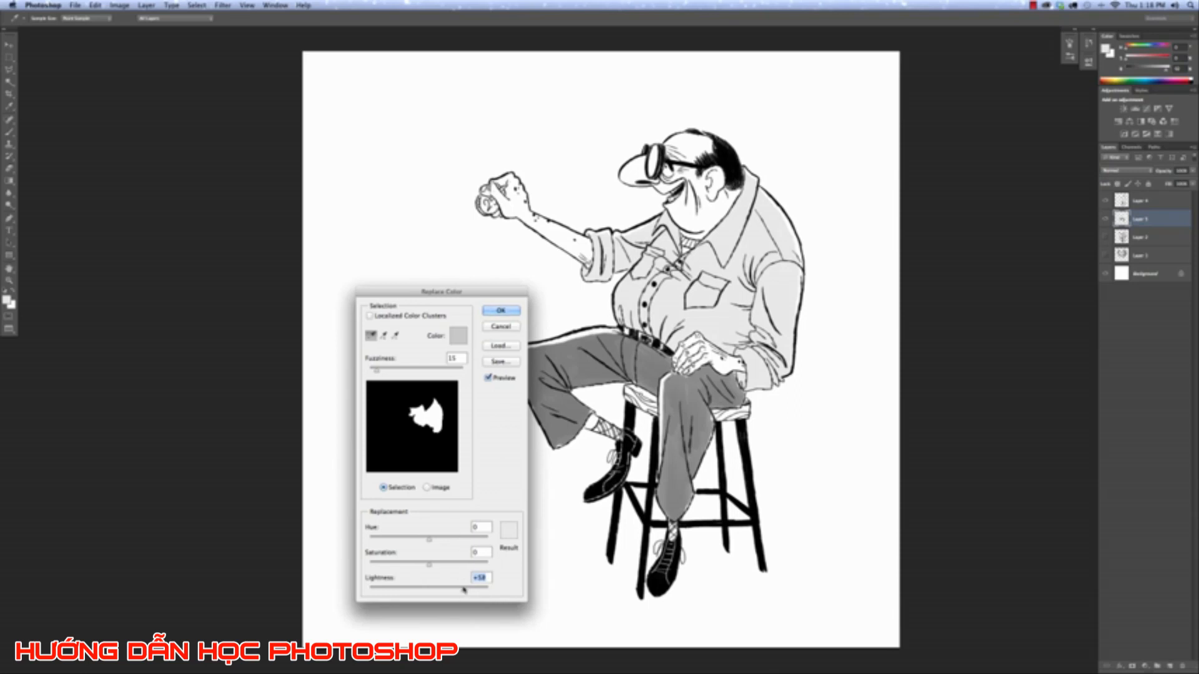
pyautogui.click(507, 312)
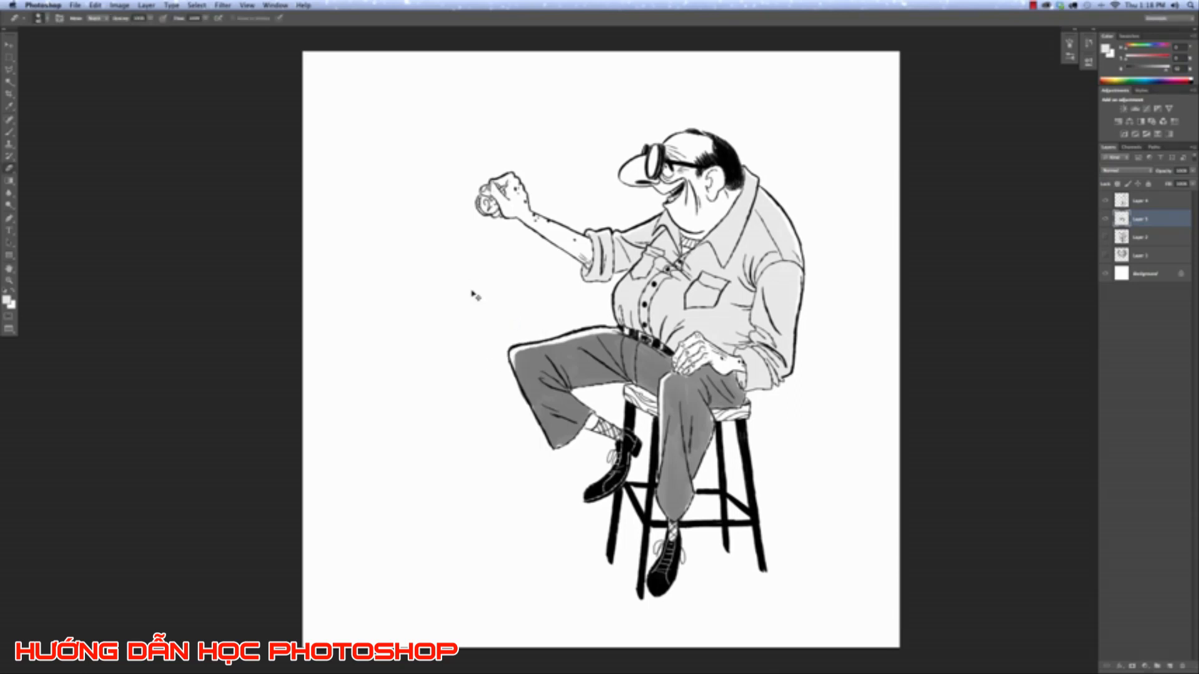
# Switch to the brush, sample the dark gray of the trousers and set the brush mode to Multiply.
pyautogui.click(10, 132)
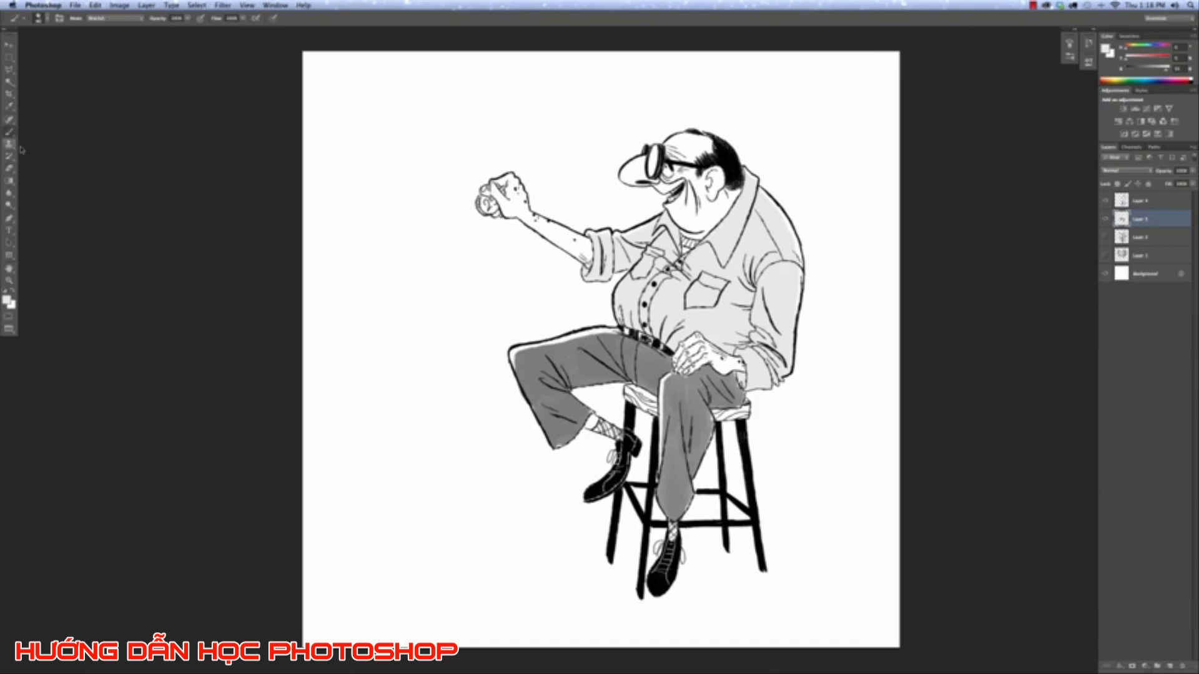
pyautogui.press('super+plus')
pyautogui.press('super+plus')
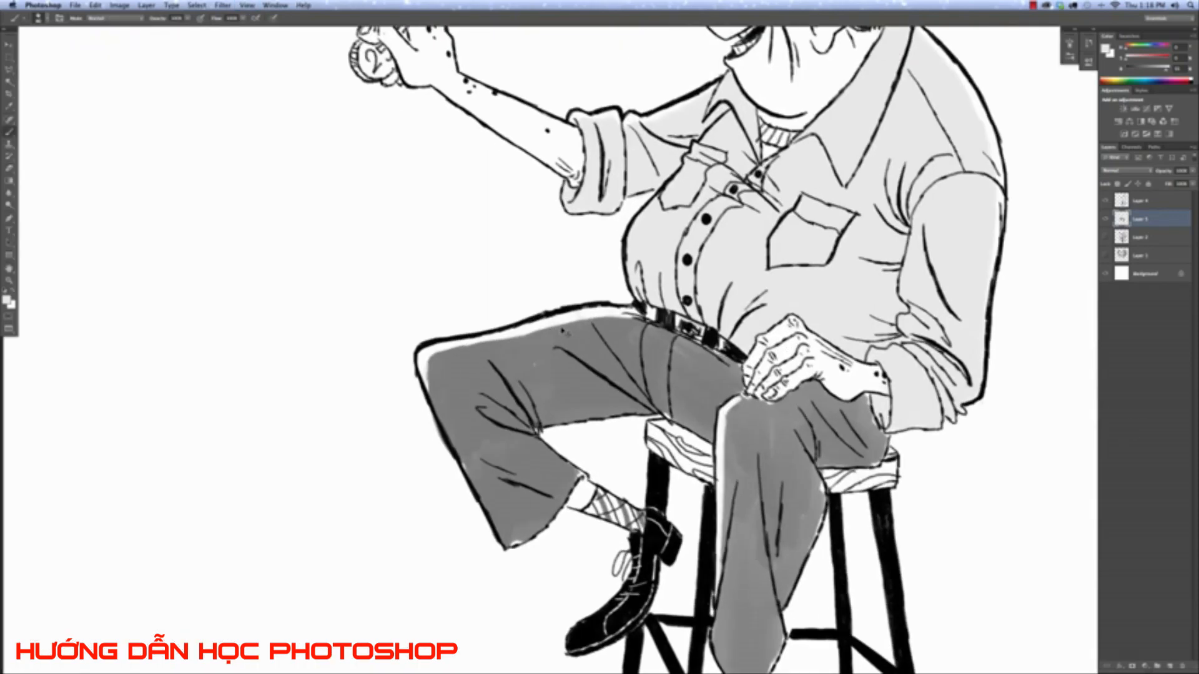
pyautogui.press('super+minus')
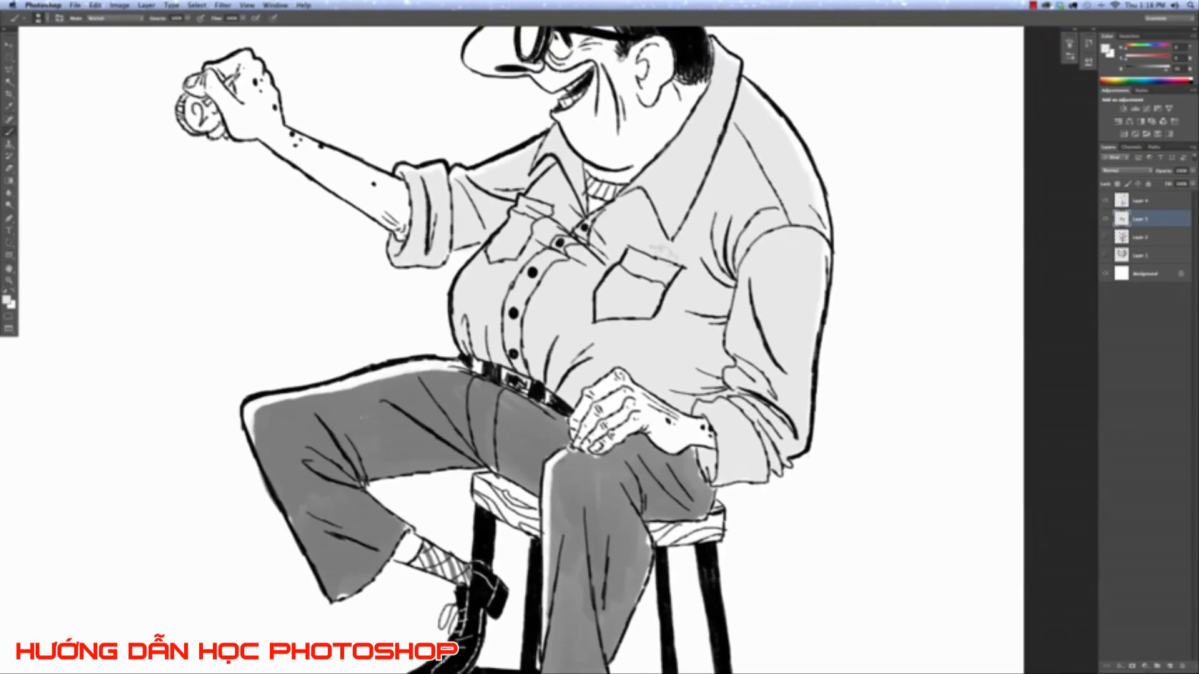
pyautogui.keyDown('alt'); pyautogui.click(546, 435); pyautogui.keyUp('alt')
pyautogui.click(115, 19)
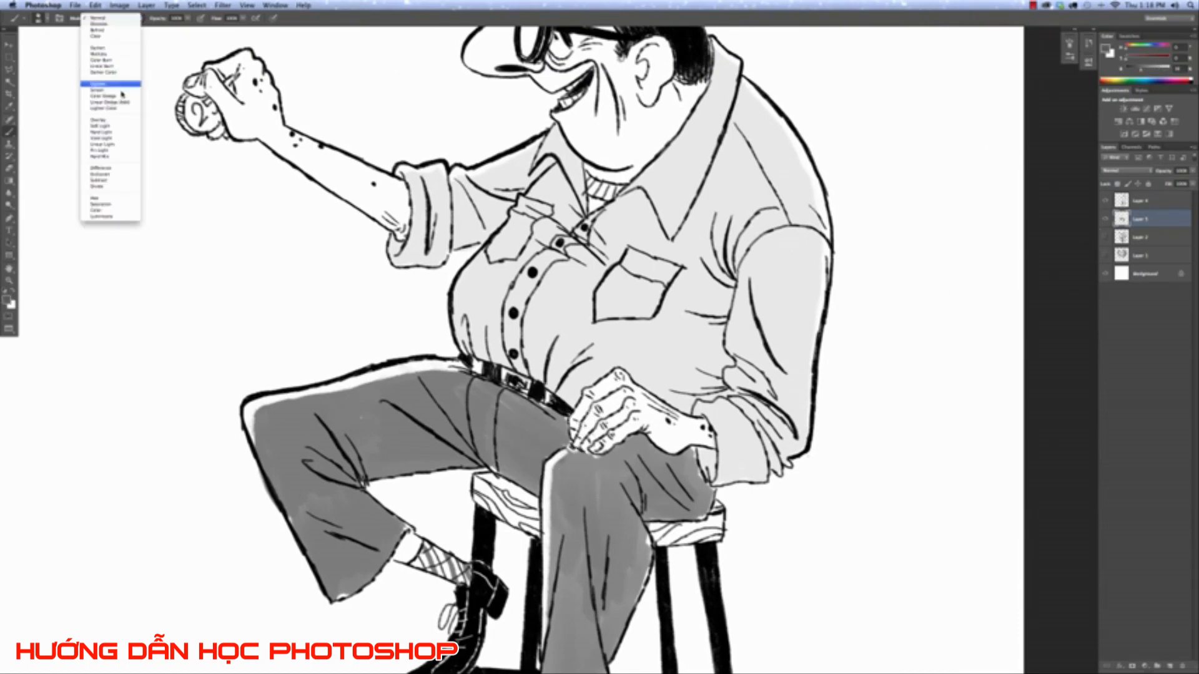
pyautogui.click(109, 54)
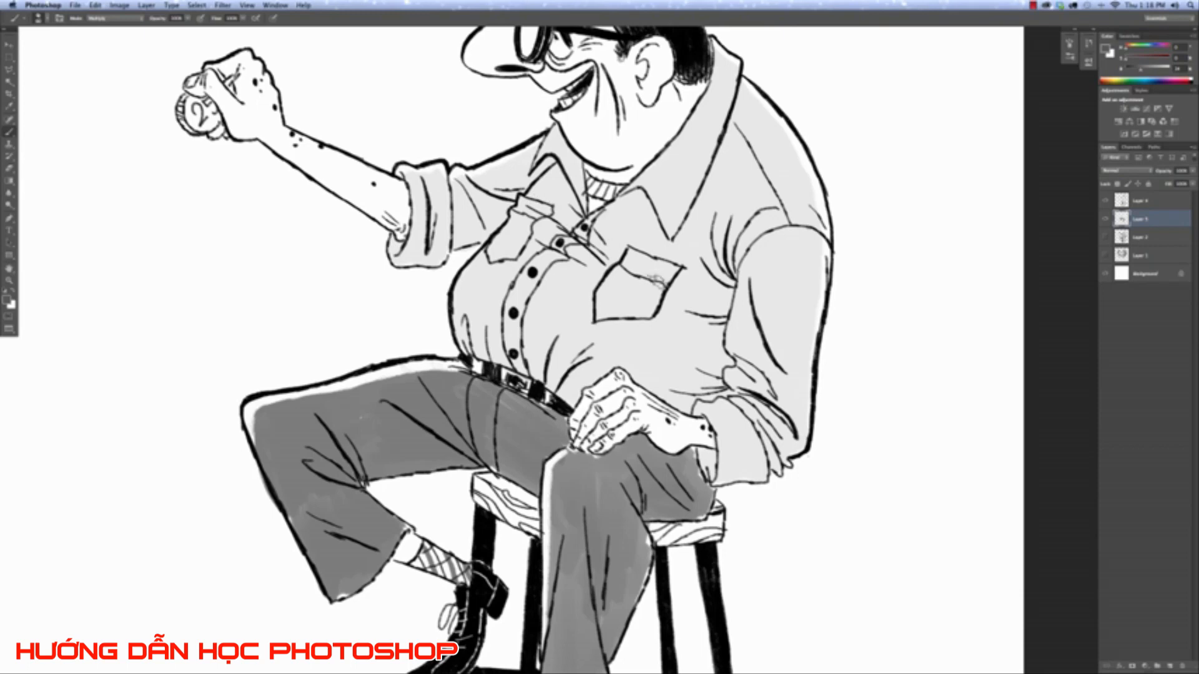
# Try filling both chest pocket flaps with dark gray, and undo the fill.
pyautogui.moveTo(624, 264)
pyautogui.mouseDown()
pyautogui.moveTo(671, 275)
pyautogui.moveTo(649, 265)
pyautogui.mouseUp()
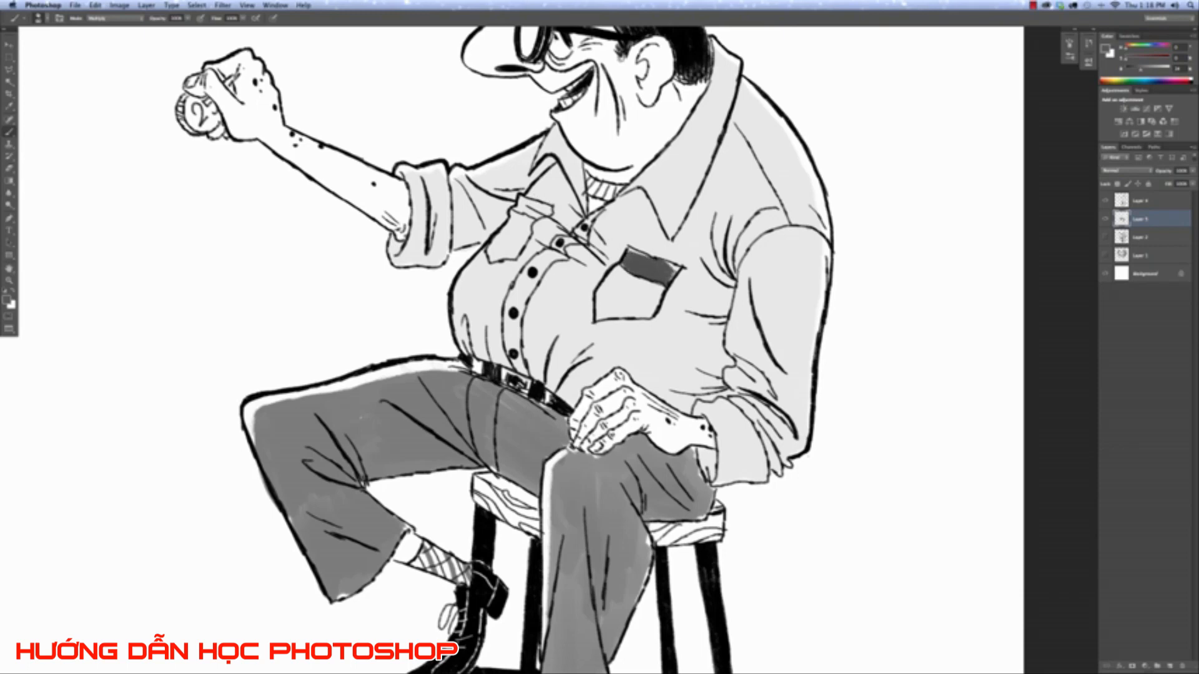
pyautogui.moveTo(515, 203); pyautogui.dragTo(534, 212)
pyautogui.moveTo(665, 87); pyautogui.dragTo(675, 100)
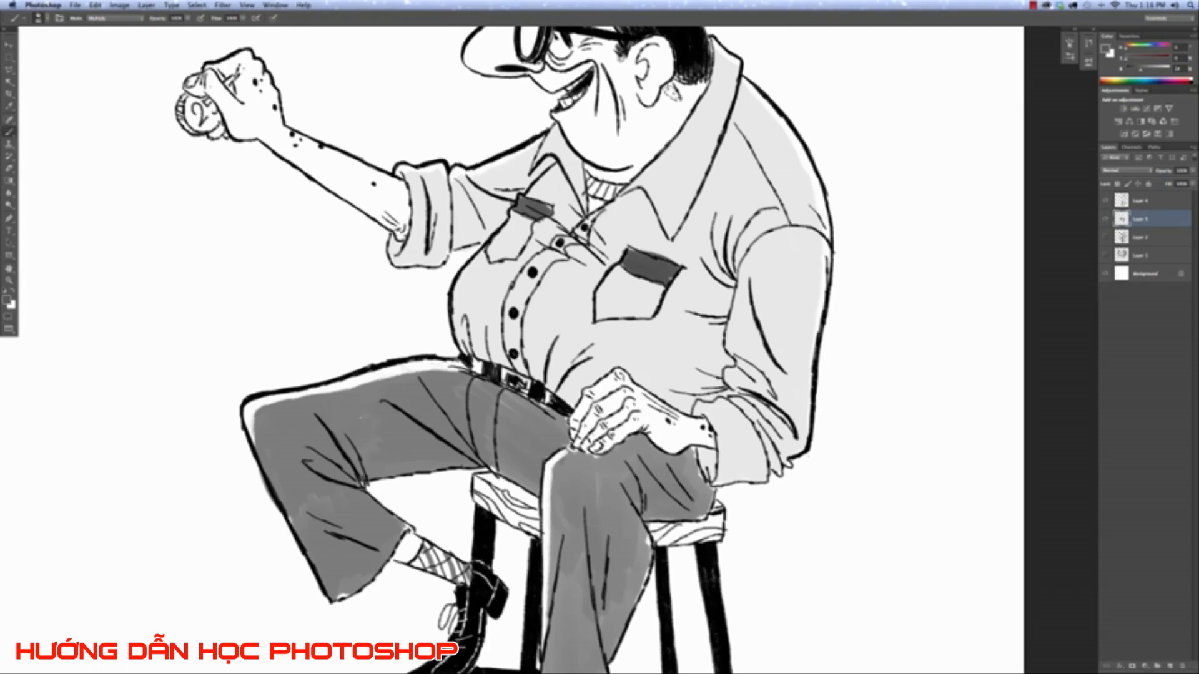
pyautogui.press('super+minus')
pyautogui.press('super+minus')
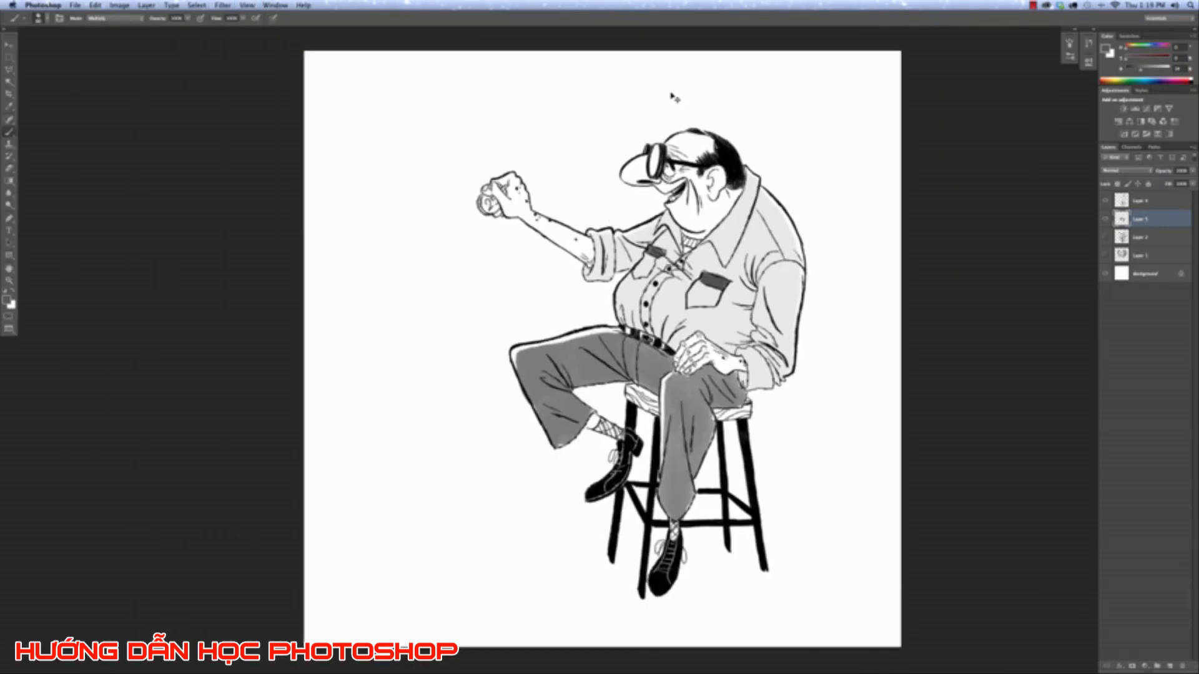
pyautogui.press('super+z')
# Paint a wide dark gray stripe across the shirt's chest, from the far collar flap to the near armhole.
pyautogui.press('super+equal')
pyautogui.moveTo(724, 149); pyautogui.dragTo(618, 215)
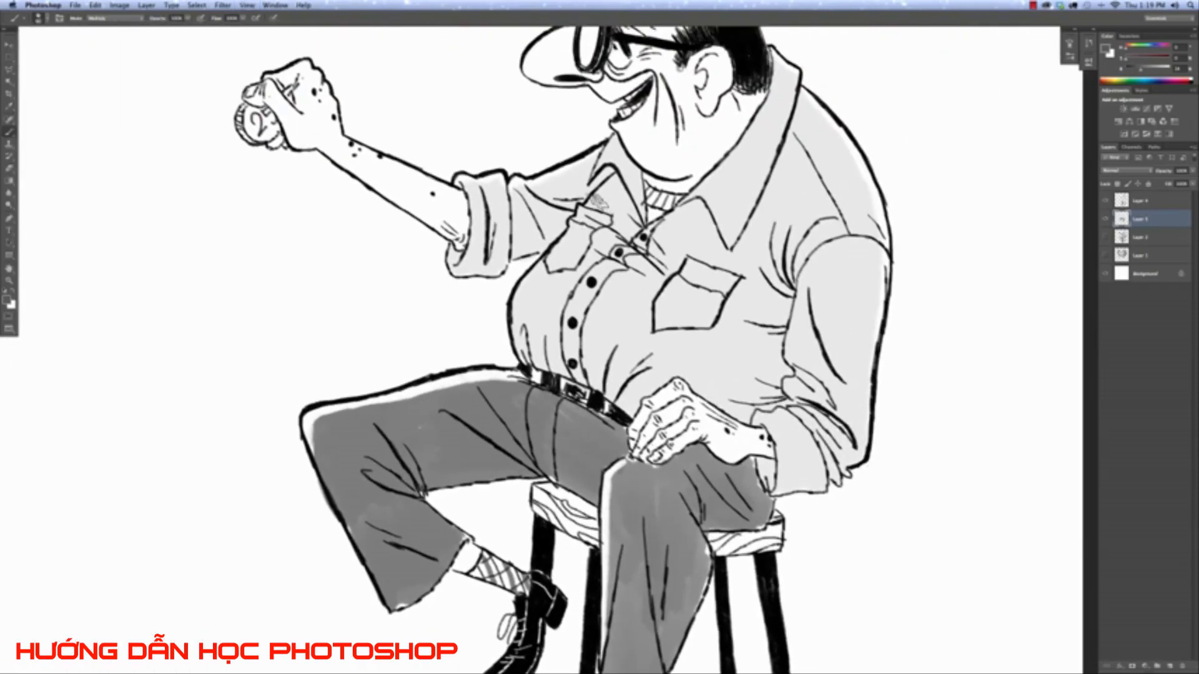
pyautogui.moveTo(597, 199); pyautogui.dragTo(794, 275)
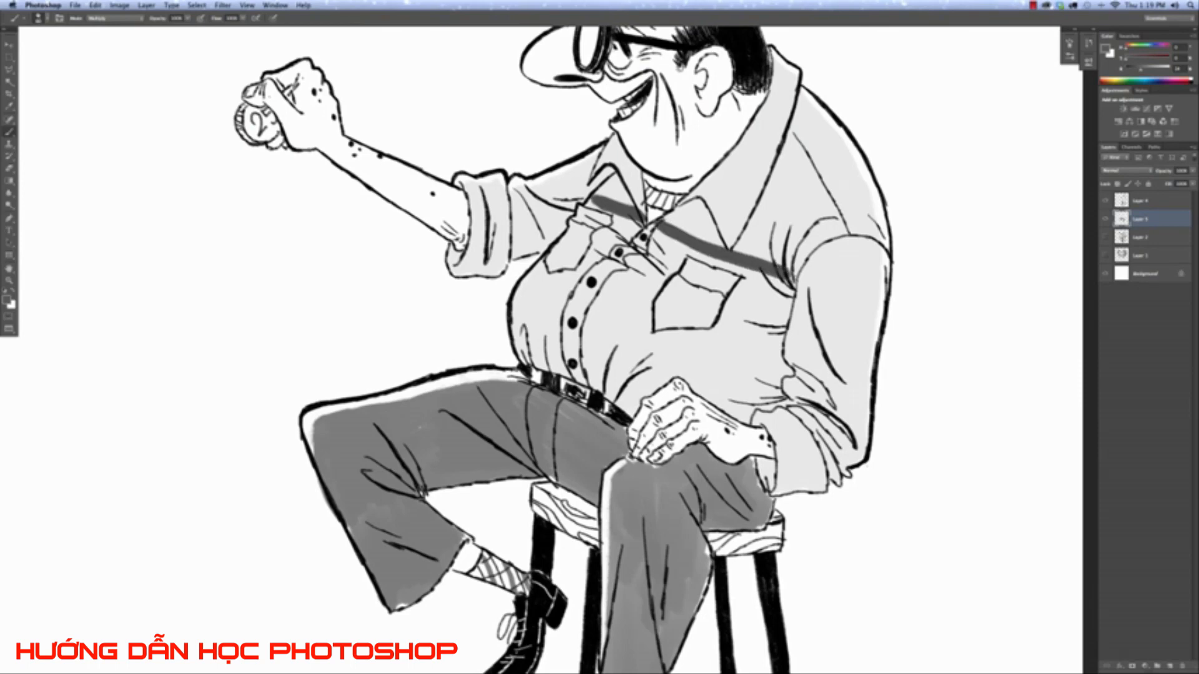
pyautogui.press('super+0')
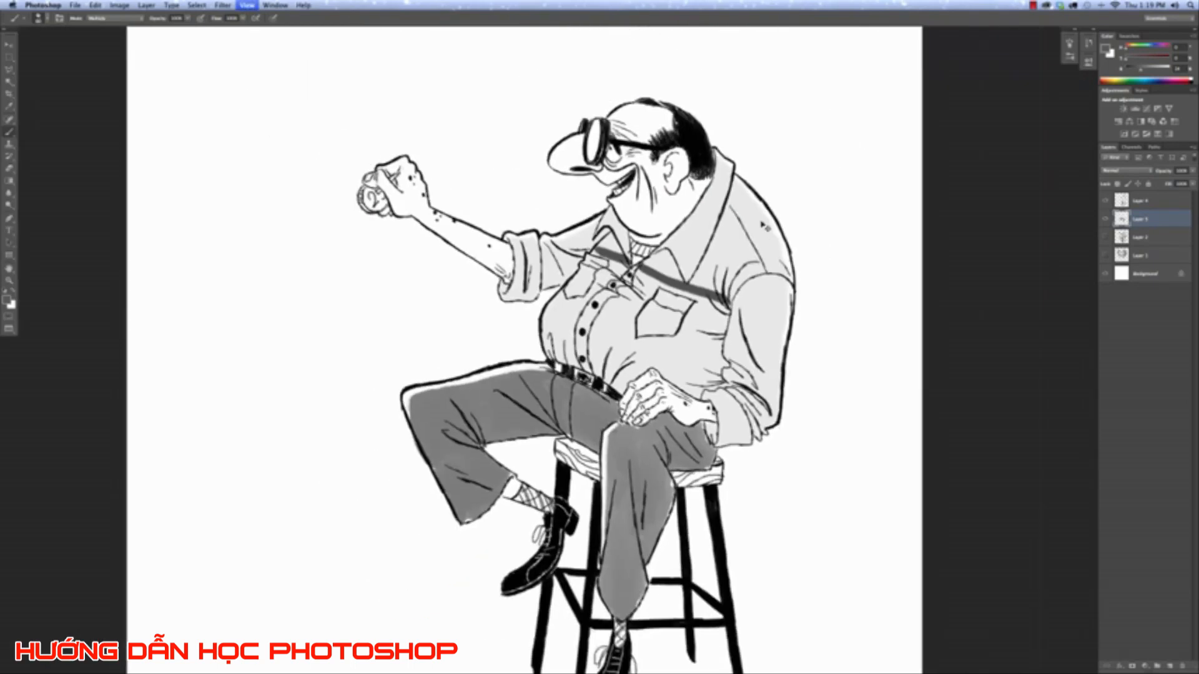
pyautogui.press('super+plus')
pyautogui.press('super+plus')
pyautogui.press('super+plus')
pyautogui.press('super+plus')
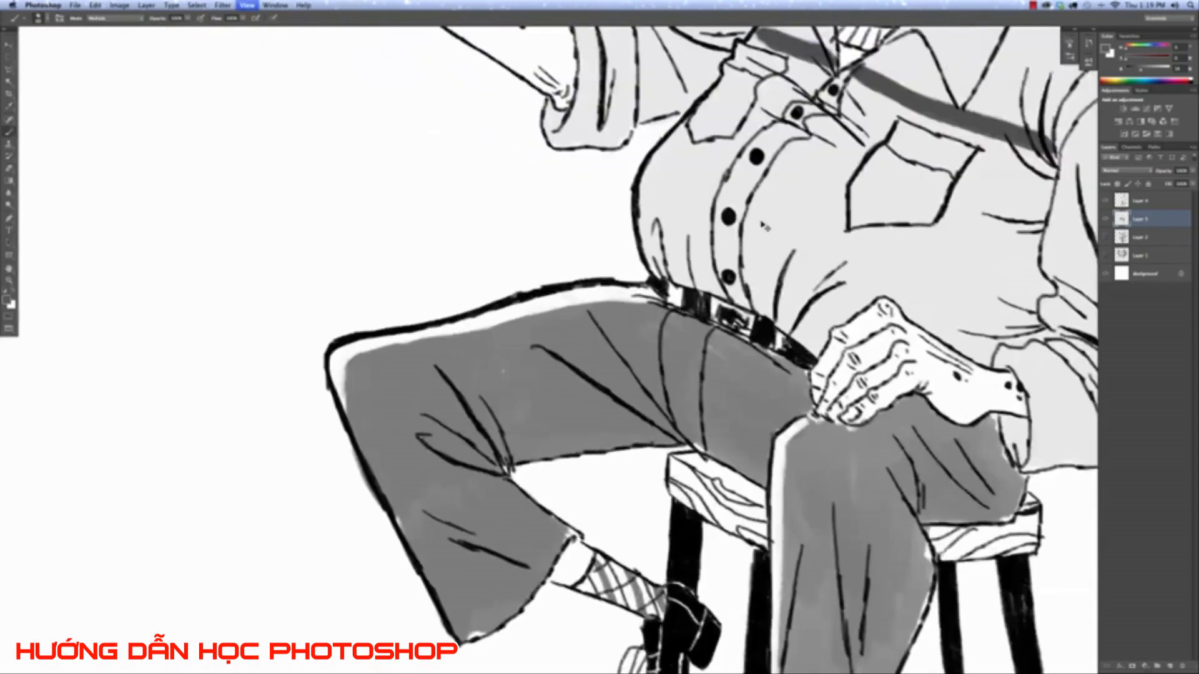
pyautogui.moveTo(766, 220); pyautogui.dragTo(360, 565)
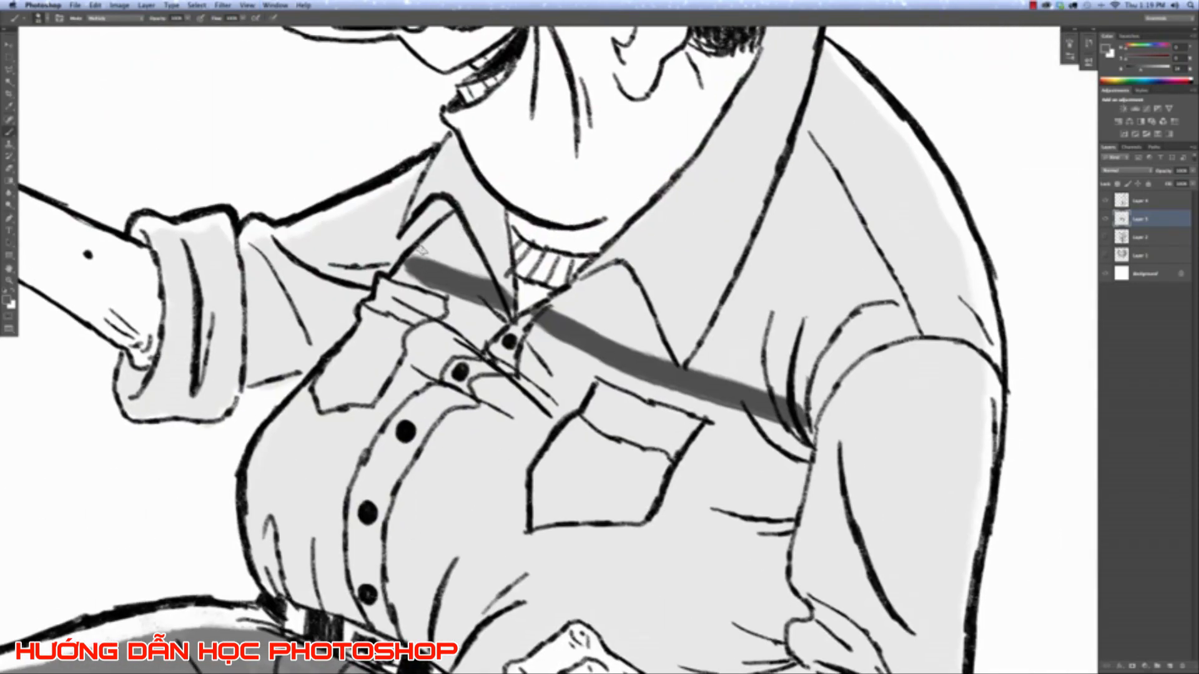
pyautogui.moveTo(409, 257); pyautogui.dragTo(483, 283)
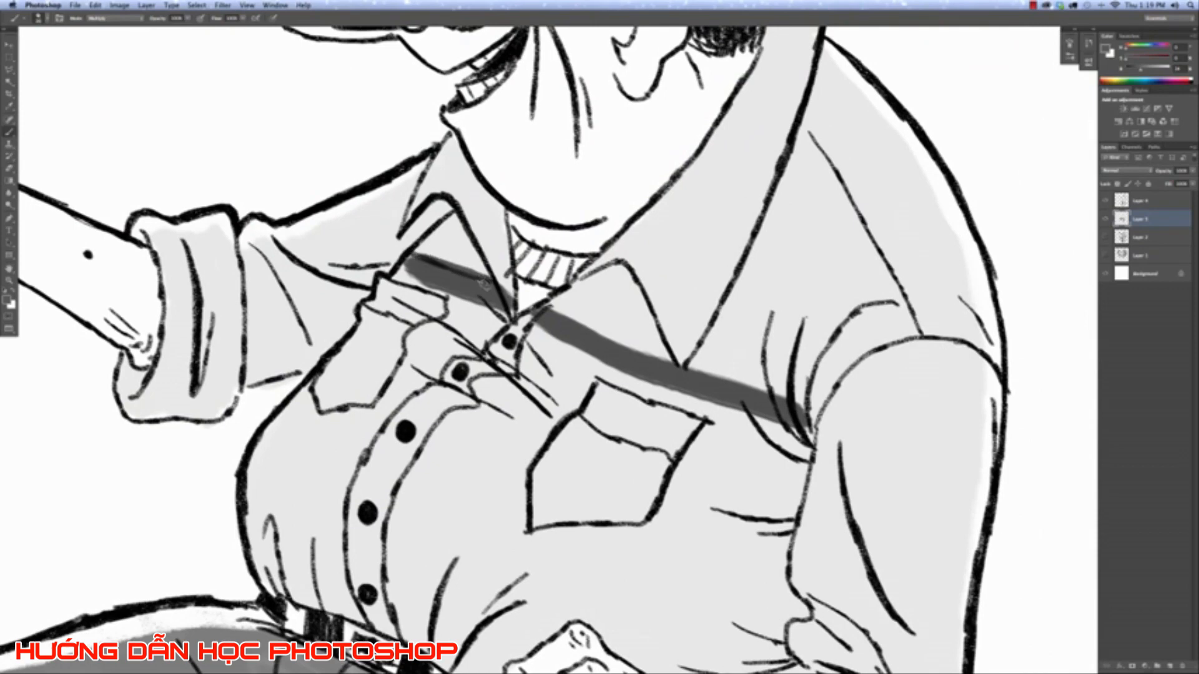
pyautogui.press('super+space')
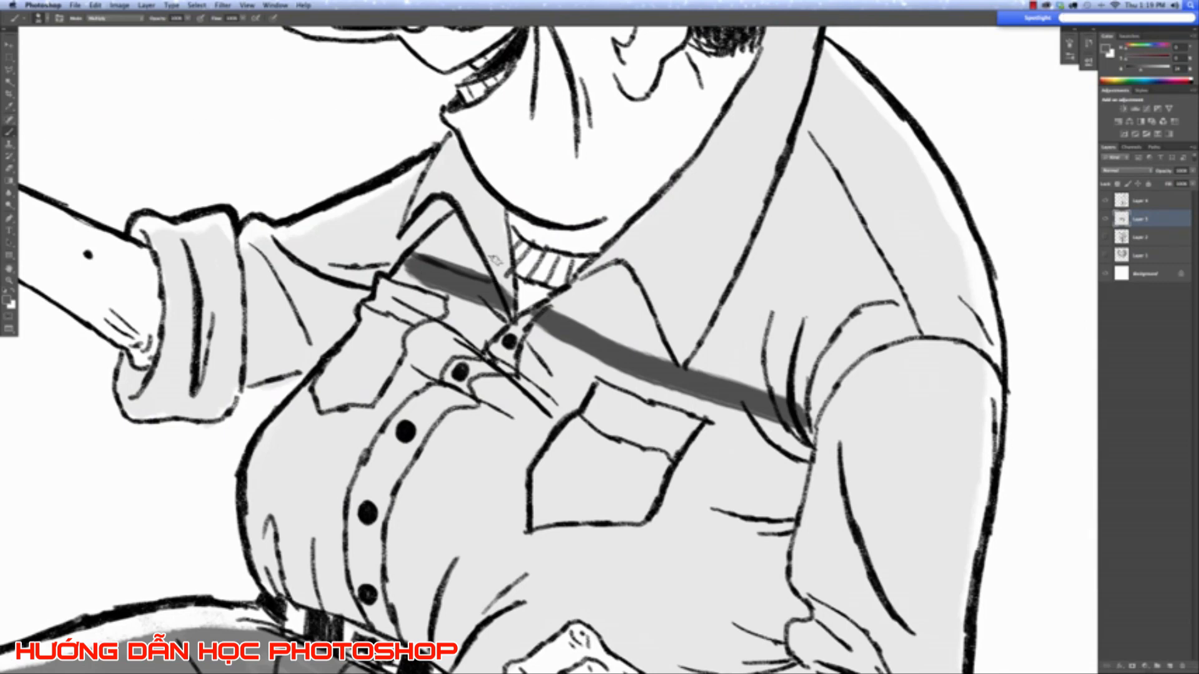
pyautogui.press('Escape')
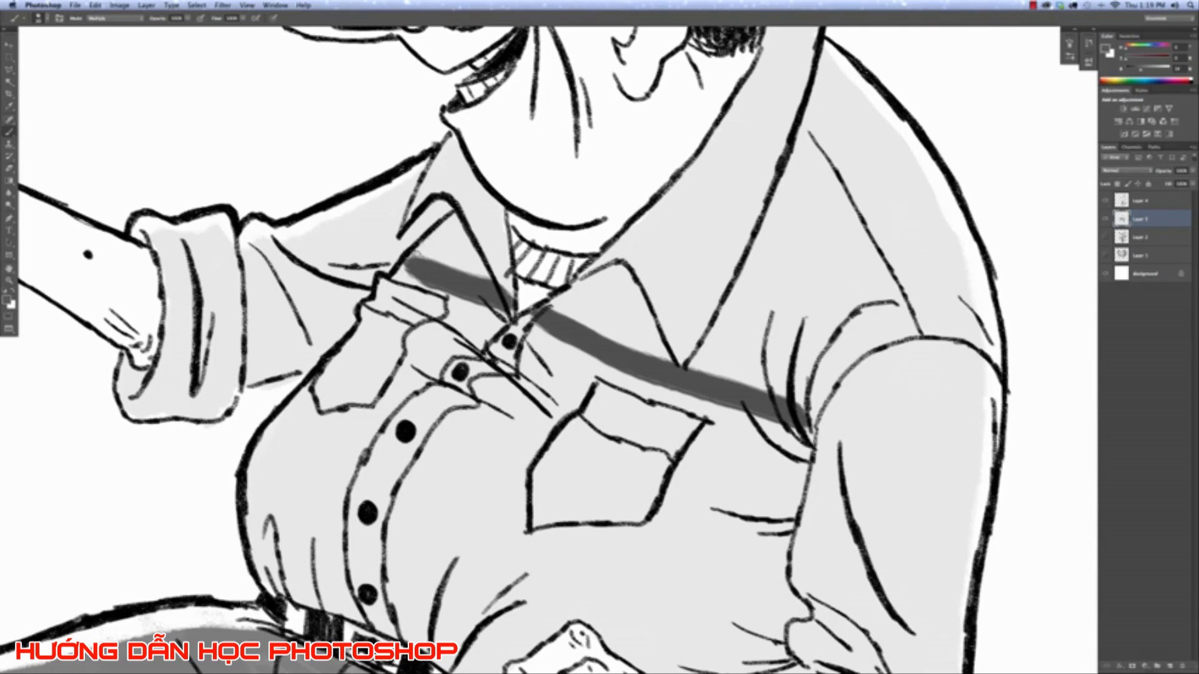
# Paint a thin dark gray stripe parallel to and just above the wide chest stripe, across the collar to the armhole.
pyautogui.moveTo(425, 244); pyautogui.dragTo(485, 262)
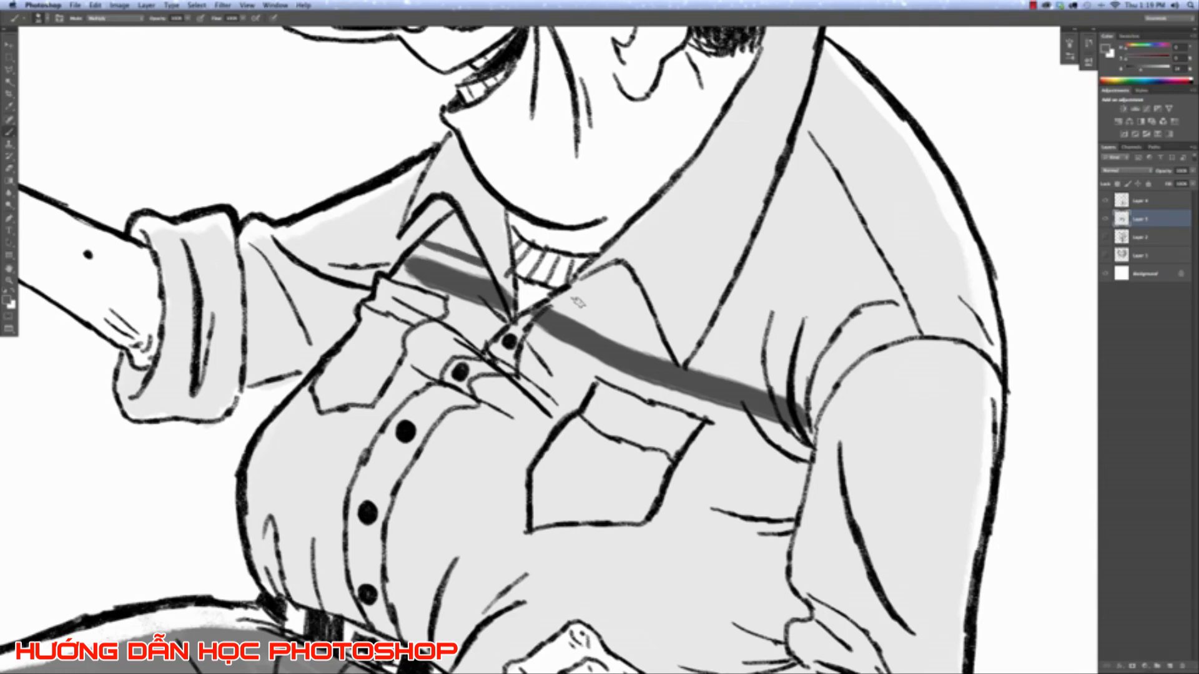
pyautogui.moveTo(559, 294); pyautogui.dragTo(788, 382)
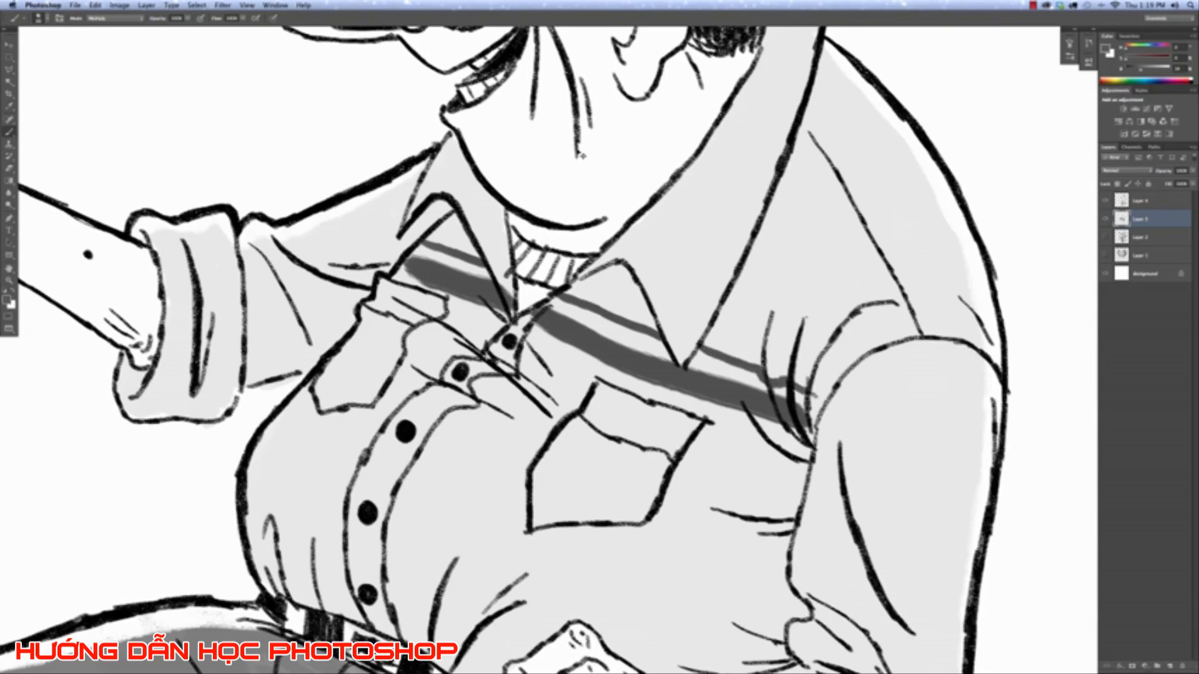
pyautogui.press('super+0')
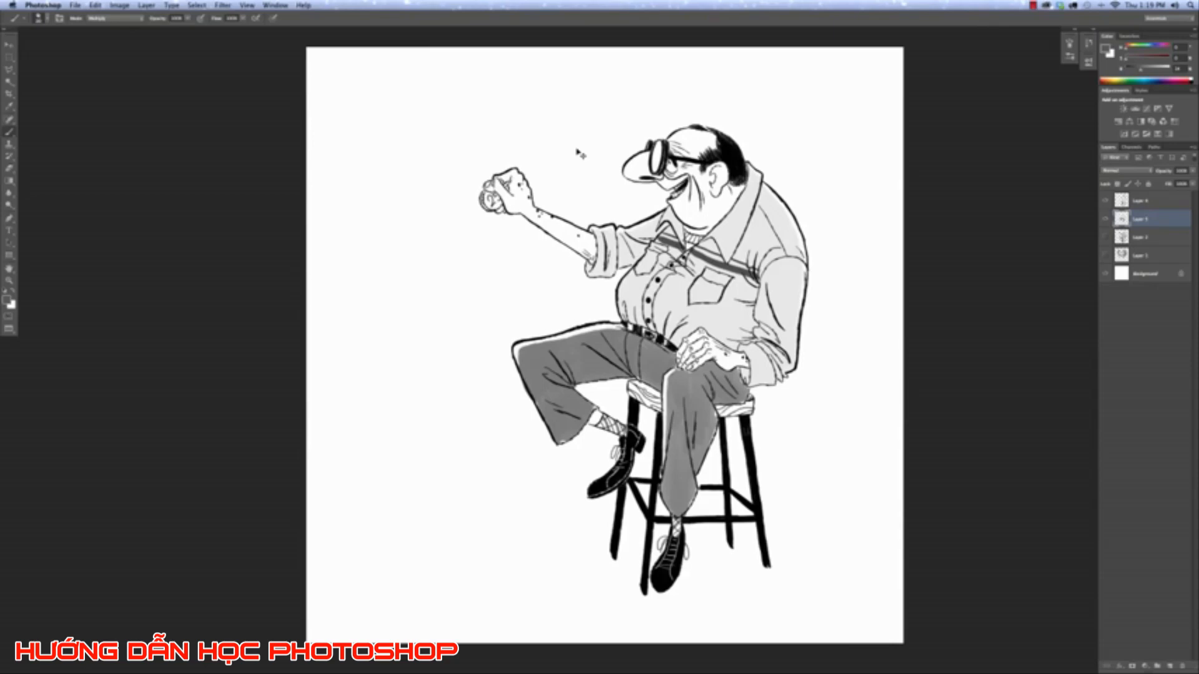
# Add another wide dark gray stripe above the thin one, across both collar flaps and the near shoulder up to the armhole seam.
pyautogui.press('super+plus')
pyautogui.press('super+plus')
pyautogui.press('super+plus')
pyautogui.press('super+plus')
pyautogui.press('super+plus')
pyautogui.moveTo(567, 298); pyautogui.dragTo(381, 521)
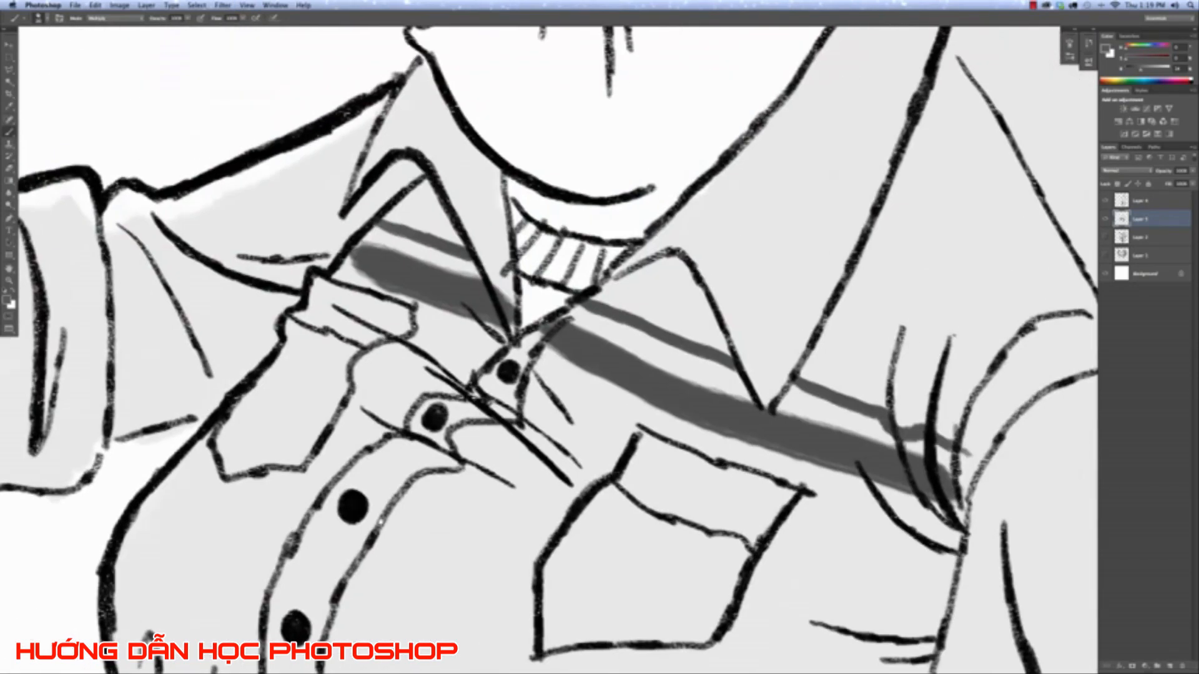
pyautogui.moveTo(608, 279)
pyautogui.mouseDown()
pyautogui.moveTo(717, 334)
pyautogui.moveTo(621, 279)
pyautogui.moveTo(706, 312)
pyautogui.moveTo(724, 342)
pyautogui.mouseUp()
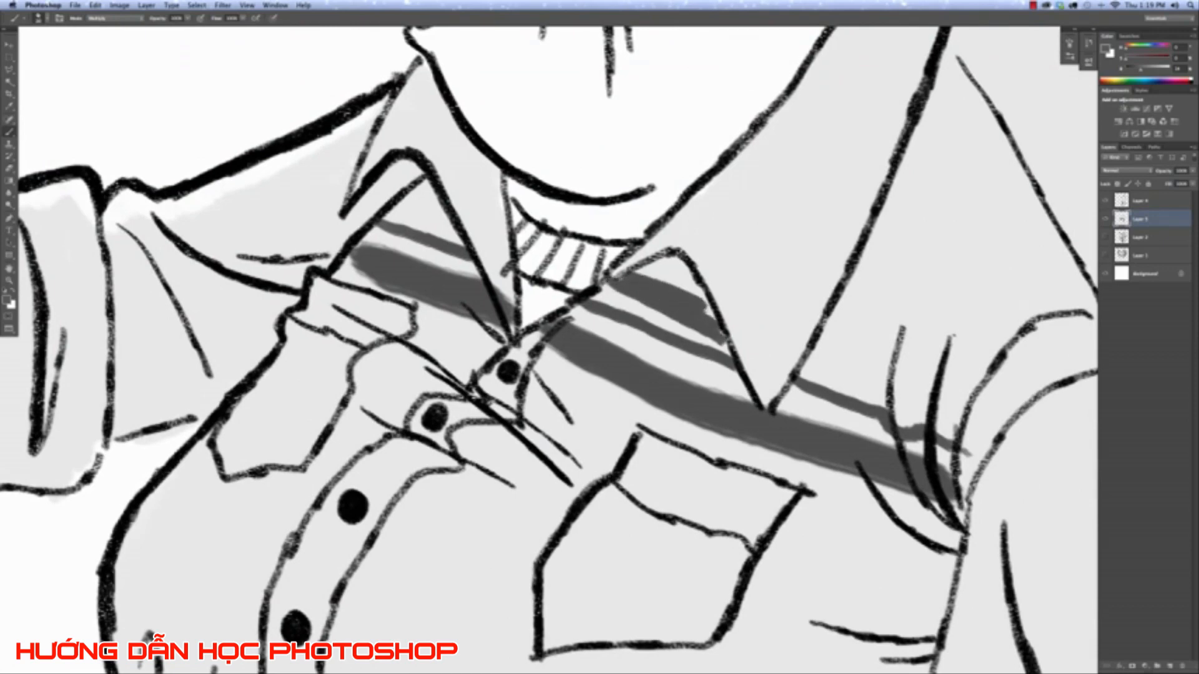
pyautogui.moveTo(812, 350)
pyautogui.mouseDown()
pyautogui.moveTo(880, 375)
pyautogui.moveTo(819, 349)
pyautogui.moveTo(884, 361)
pyautogui.moveTo(814, 350)
pyautogui.moveTo(868, 353)
pyautogui.moveTo(917, 395)
pyautogui.moveTo(904, 378)
pyautogui.moveTo(993, 433)
pyautogui.moveTo(1007, 407)
pyautogui.mouseUp()
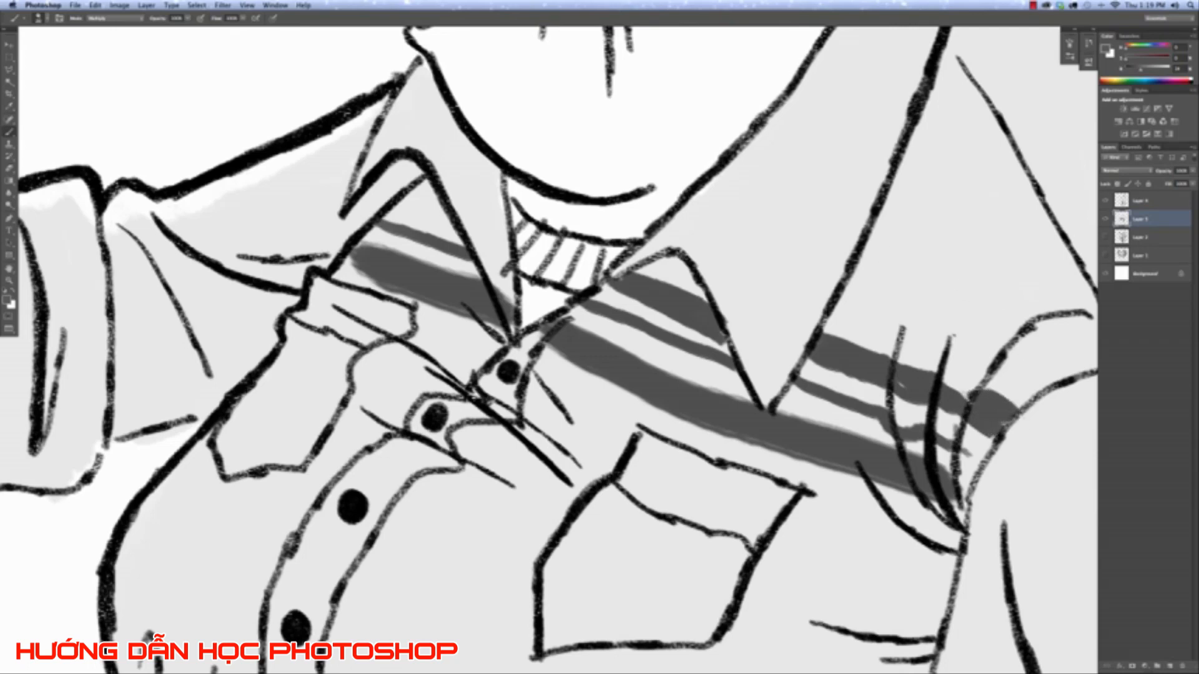
pyautogui.moveTo(428, 190)
pyautogui.mouseDown()
pyautogui.moveTo(400, 209)
pyautogui.moveTo(446, 206)
pyautogui.moveTo(418, 187)
pyautogui.moveTo(447, 201)
pyautogui.mouseUp()
pyautogui.press('super+0')
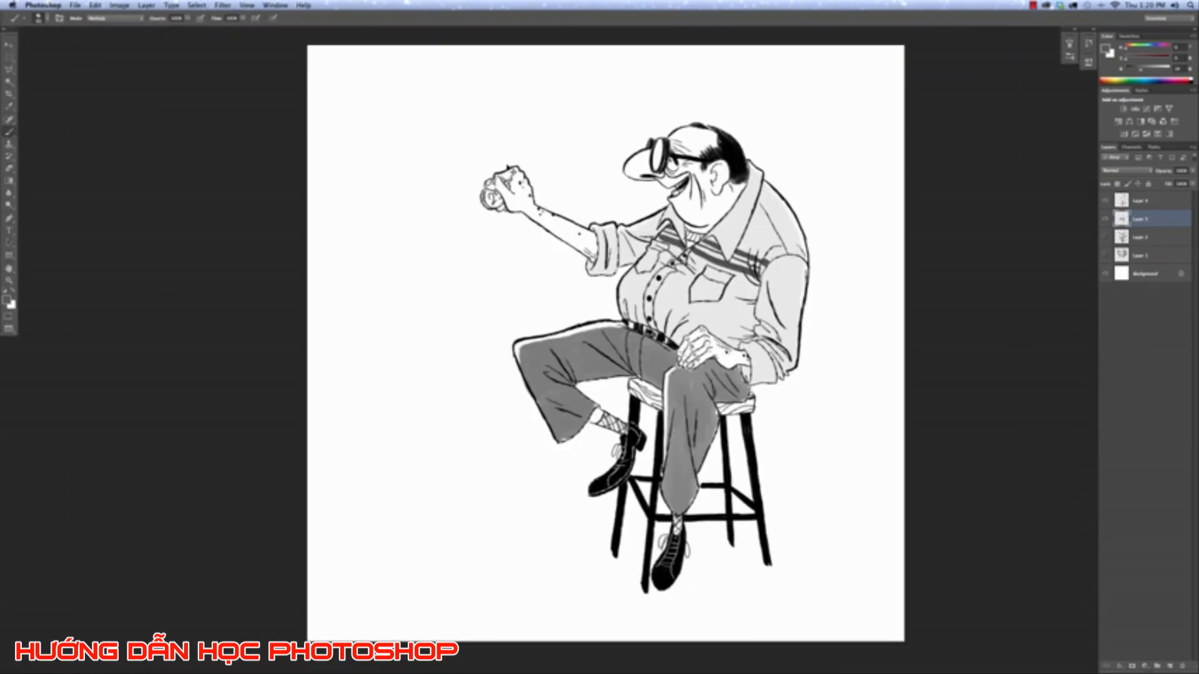
pyautogui.press('super+1')
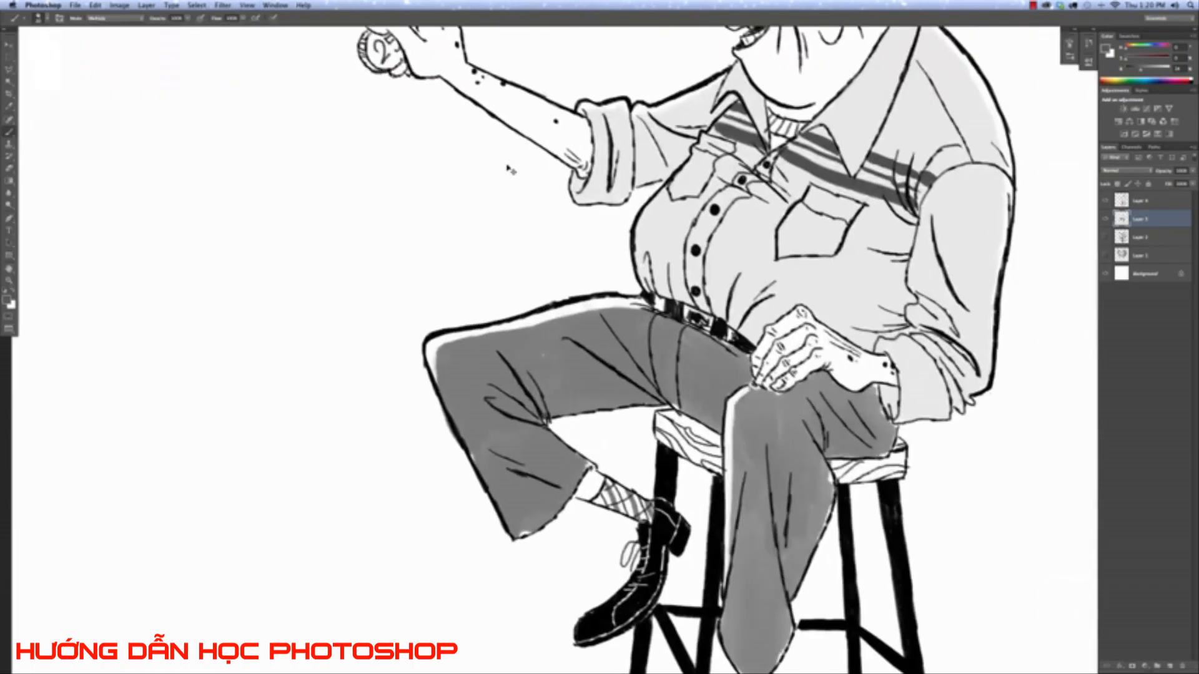
pyautogui.hscroll(5, 543, 350)
pyautogui.scroll(3, 543, 350)
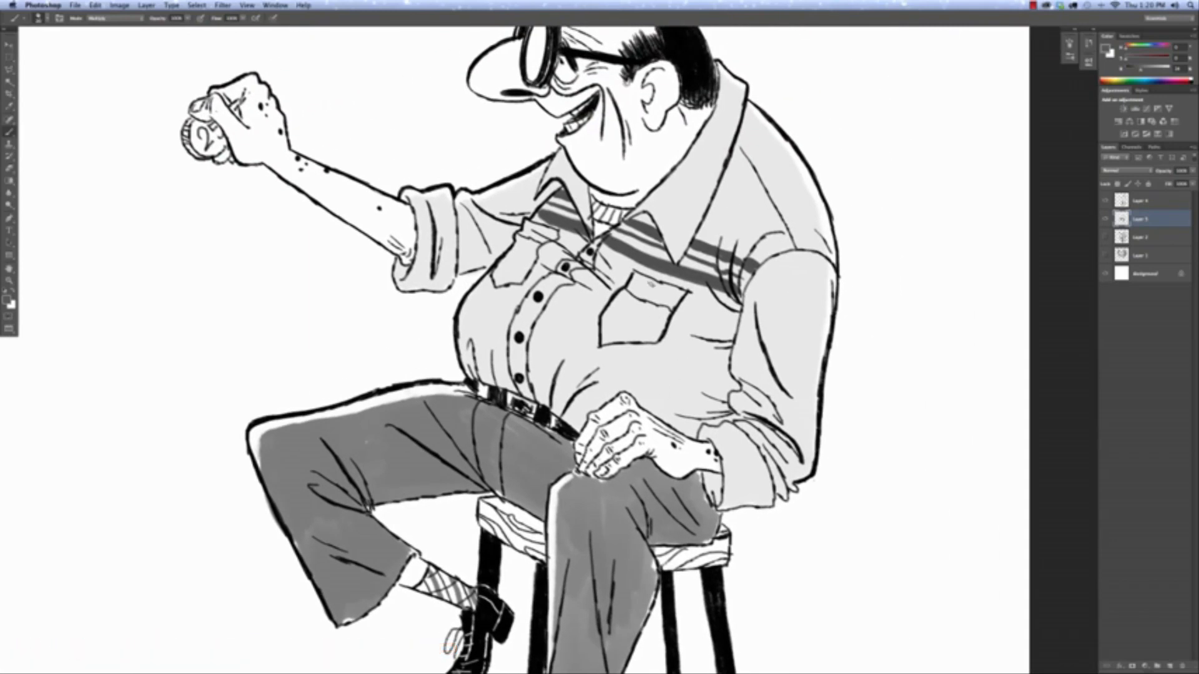